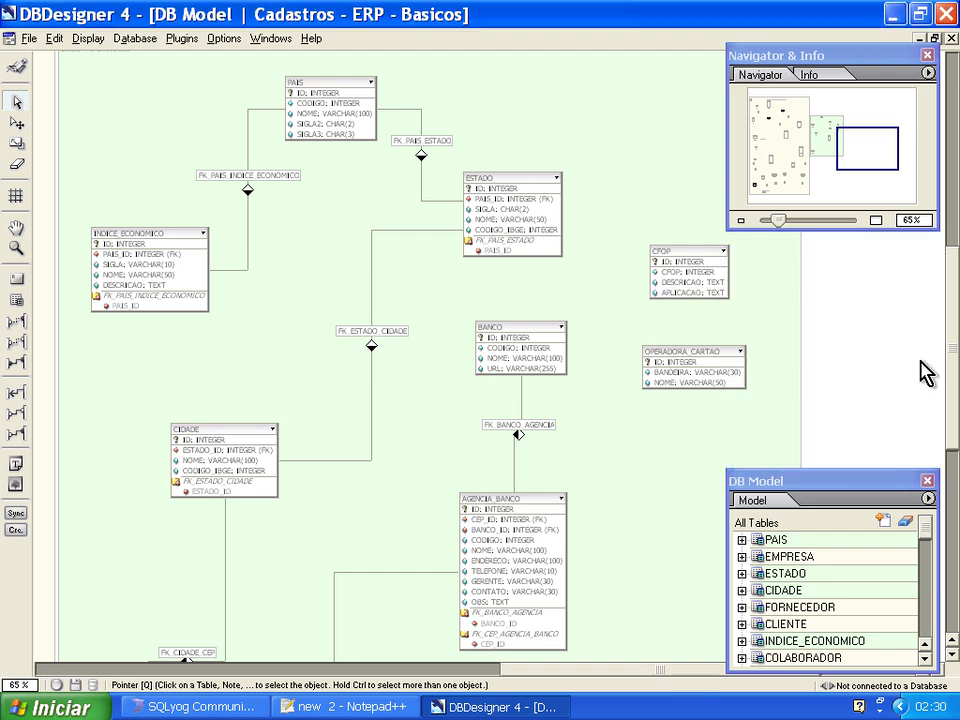
Close the DB Model palette and examine the product tables in the diagram's "Dados Inseridos pelo Usuário" region.
left_click(927, 481)
left_click_drag(534, 670, 260, 671)
left_click_drag(320, 672, 181, 669)
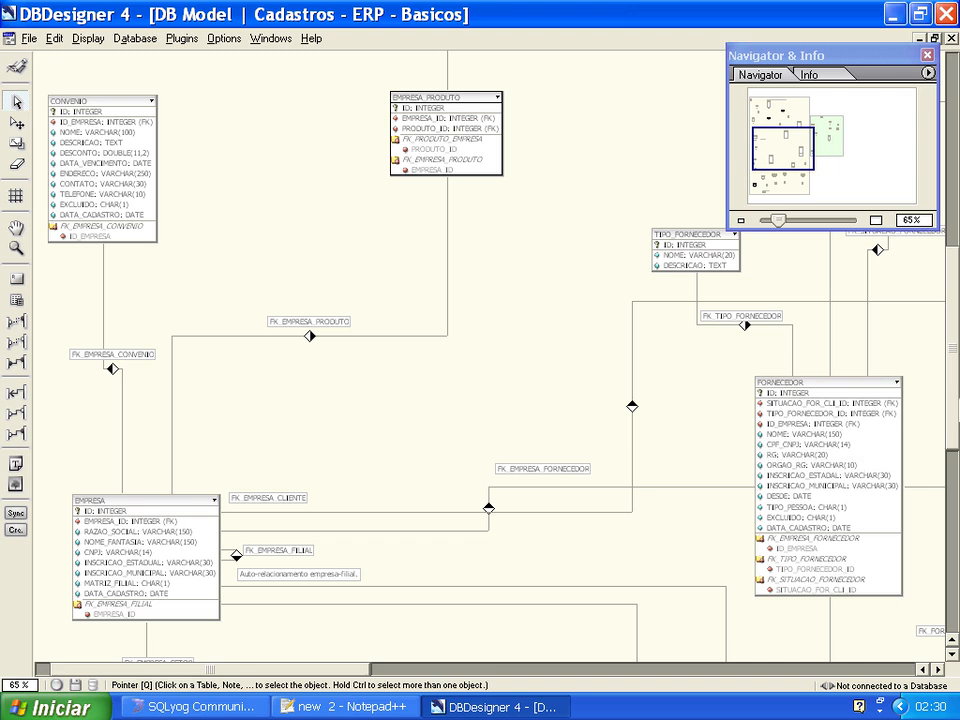
left_click_drag(950, 326, 952, 126)
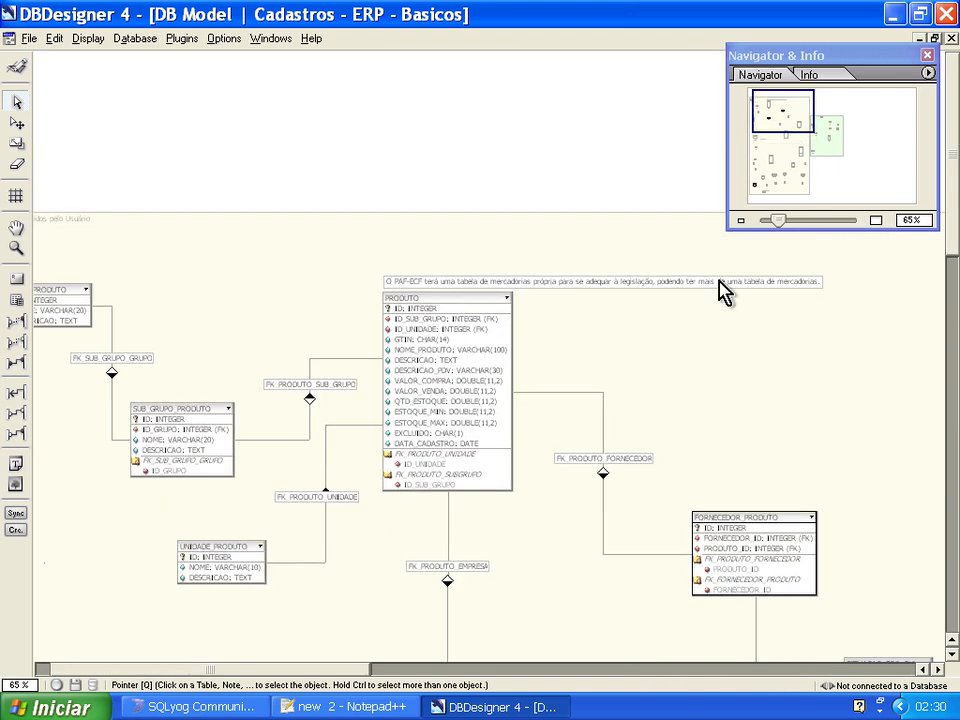
left_click_drag(350, 669, 285, 665)
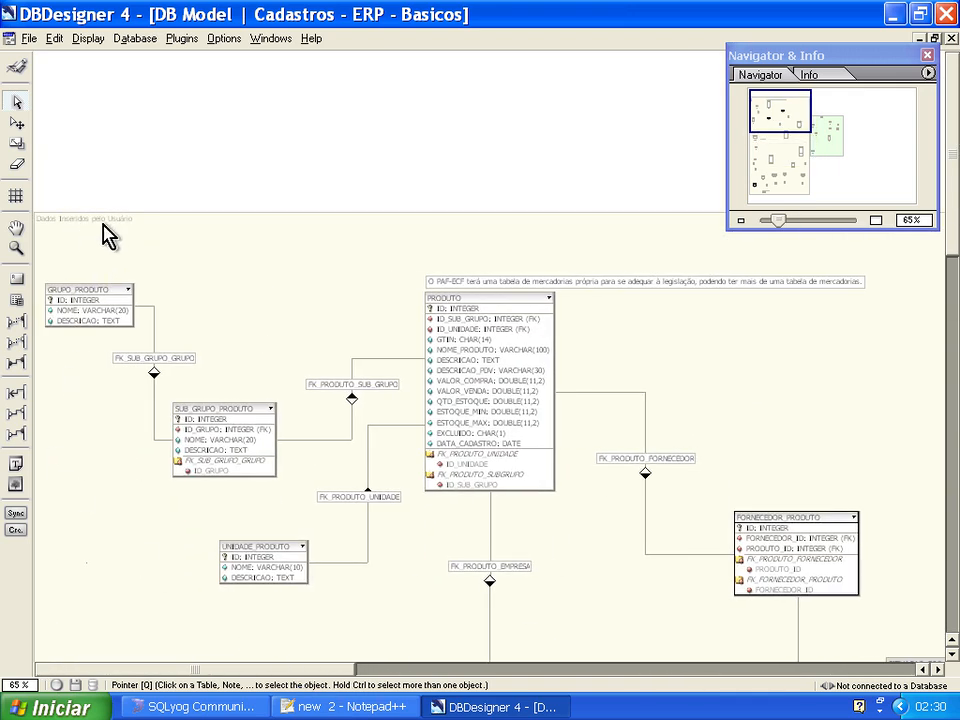
Examine the tables in the "Dados Pré-Existentes" region, from PAIS, ESTADO and CIDADE to BANCO and AGENCIA_BANCO.
left_click_drag(257, 668, 685, 687)
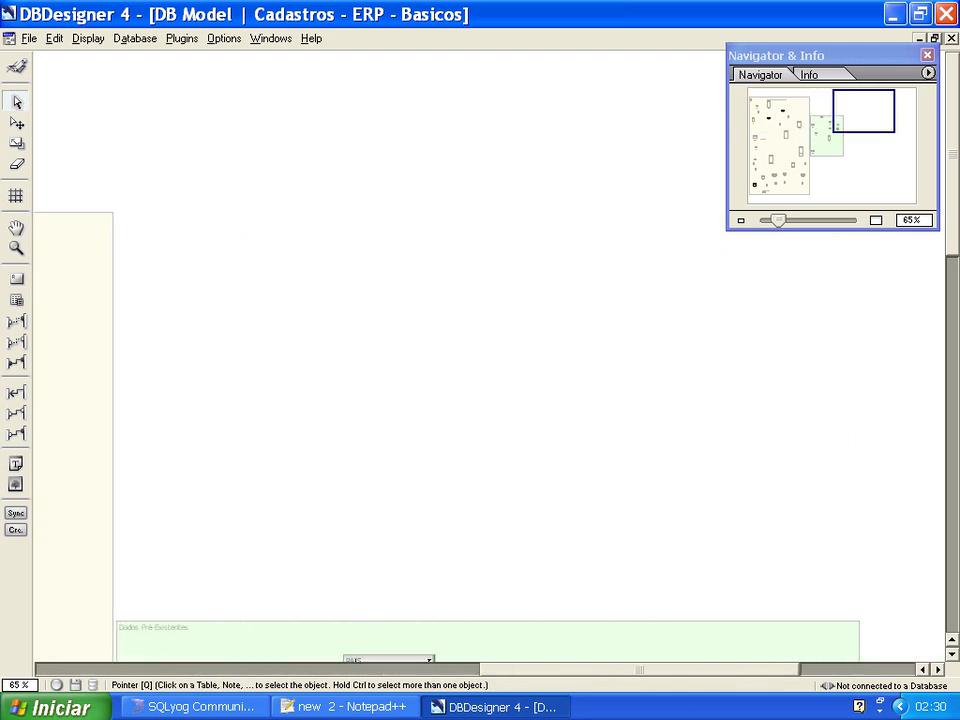
left_click_drag(952, 240, 952, 396)
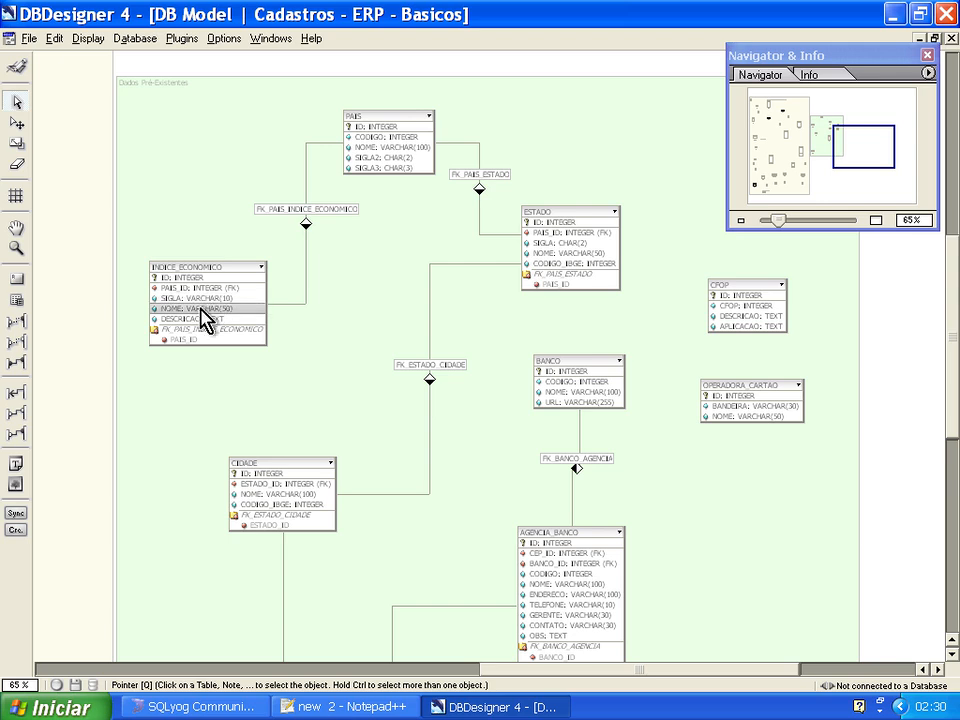
scroll(480, 400, "down", 6)
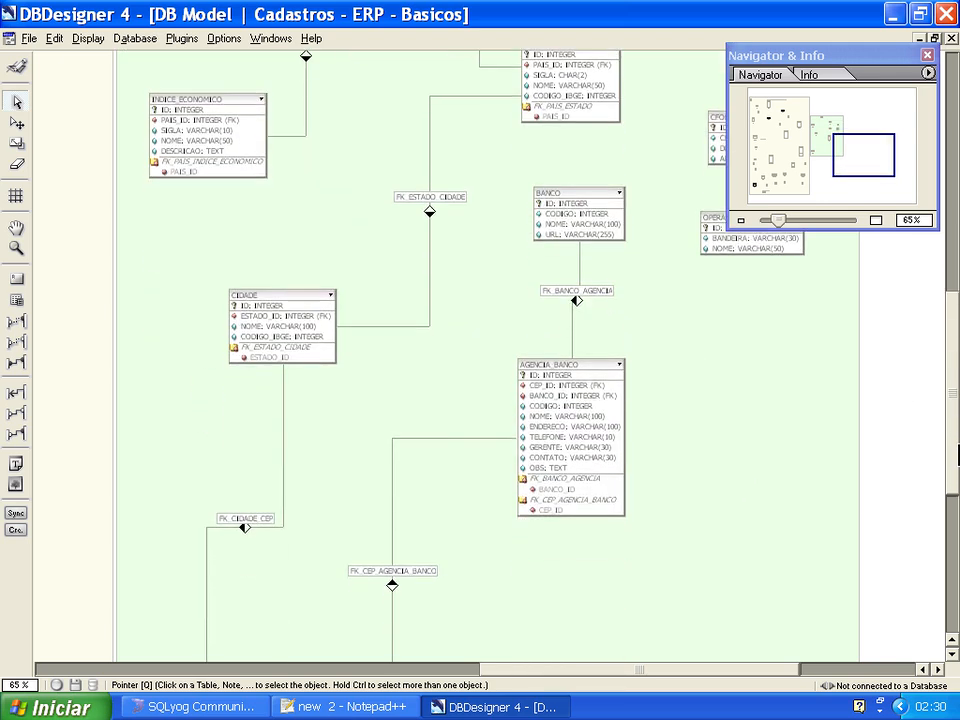
left_click_drag(953, 453, 953, 352)
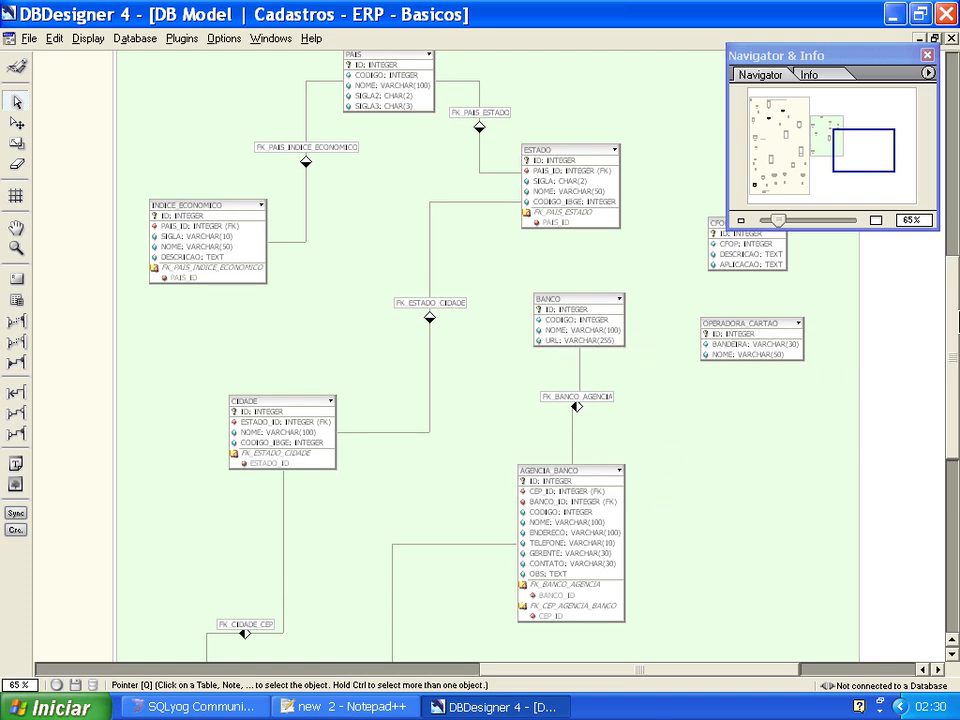
left_click_drag(952, 306, 949, 296)
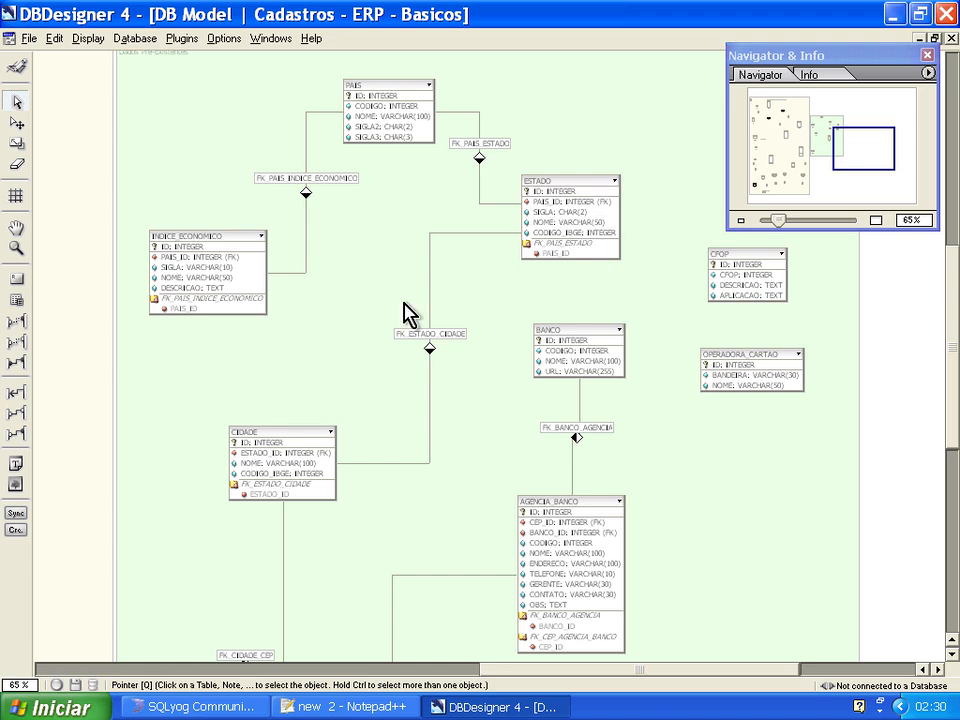
left_click_drag(952, 397, 950, 508)
left_click_drag(951, 444, 951, 331)
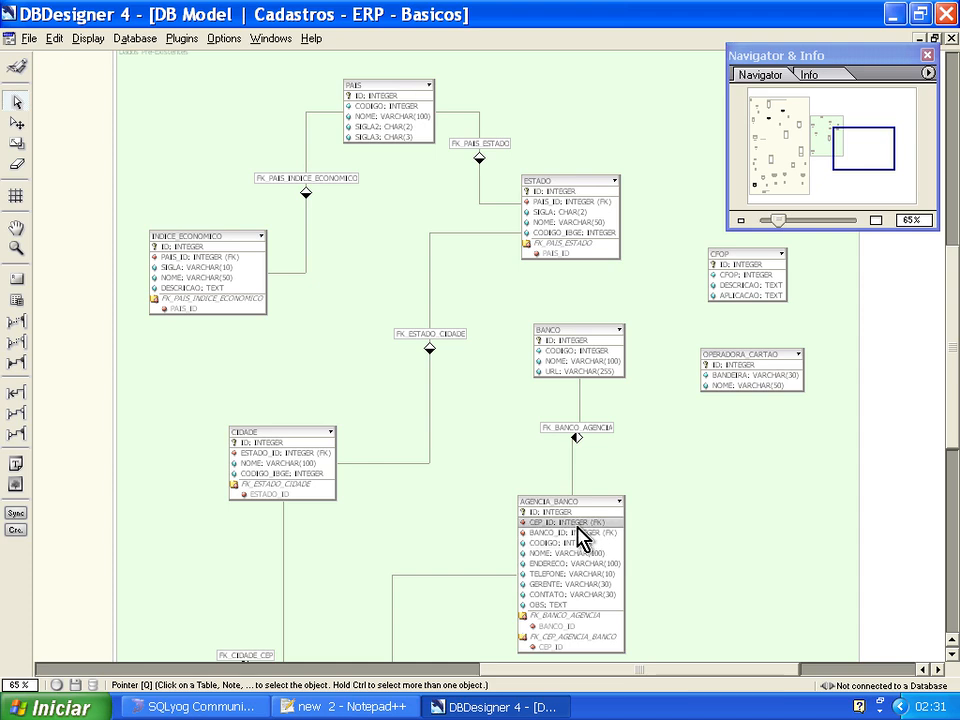
mouse_move(952, 420)
left_mouse_down()
mouse_move(955, 455)
mouse_move(956, 418)
left_mouse_up()
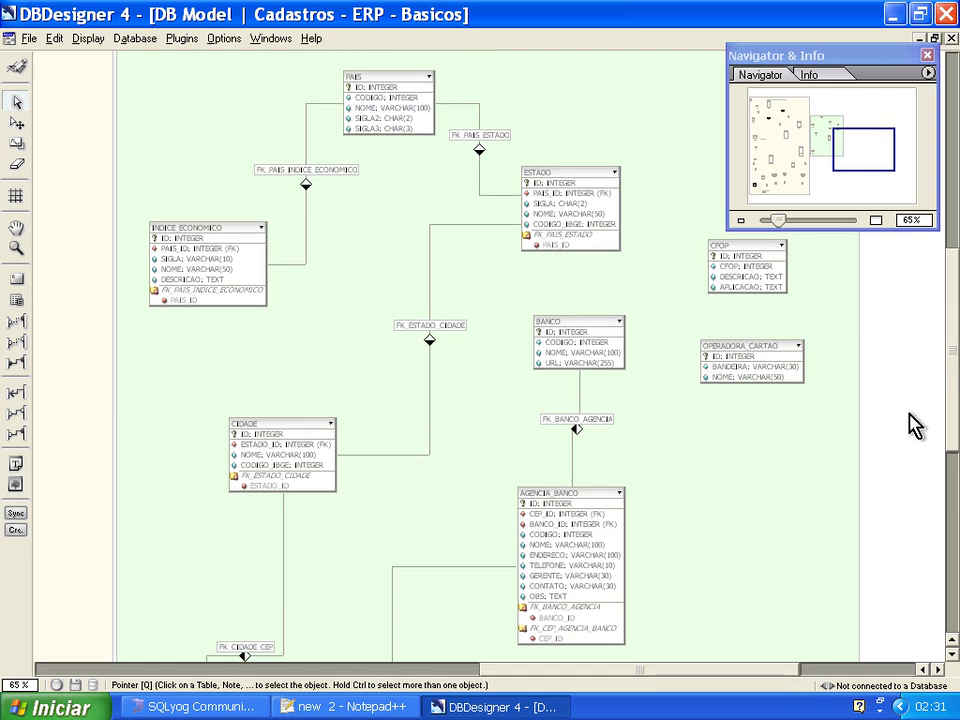
left_click_drag(953, 393, 955, 368)
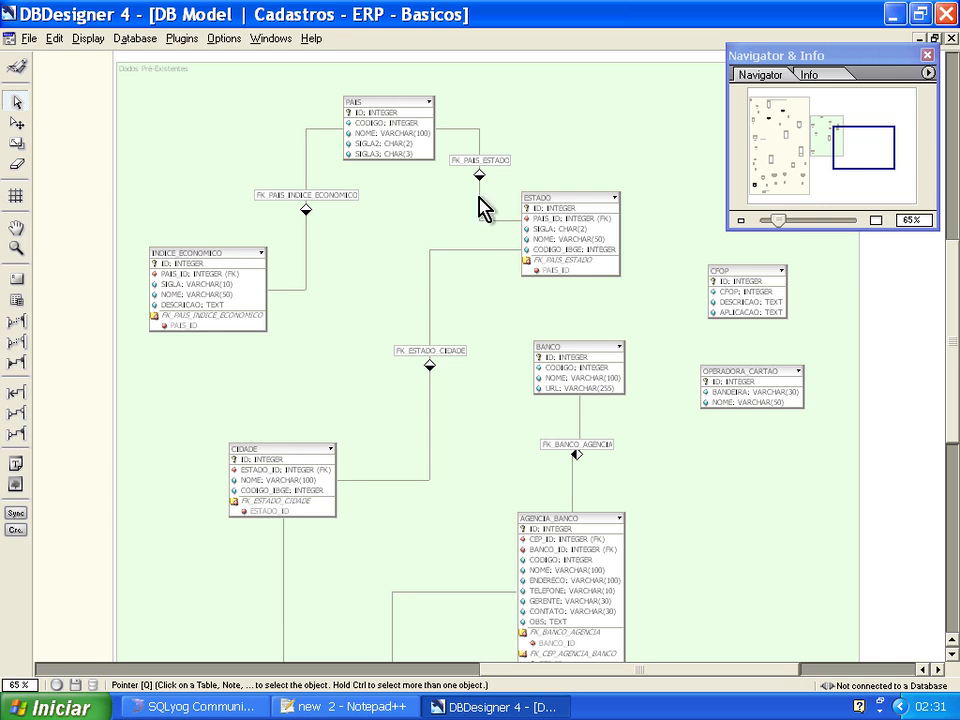
Switch to SQLyog and show the data of the pais table in the t2tierp database, including the SIGLA2 and SIGLA3 columns.
left_click(186, 704)
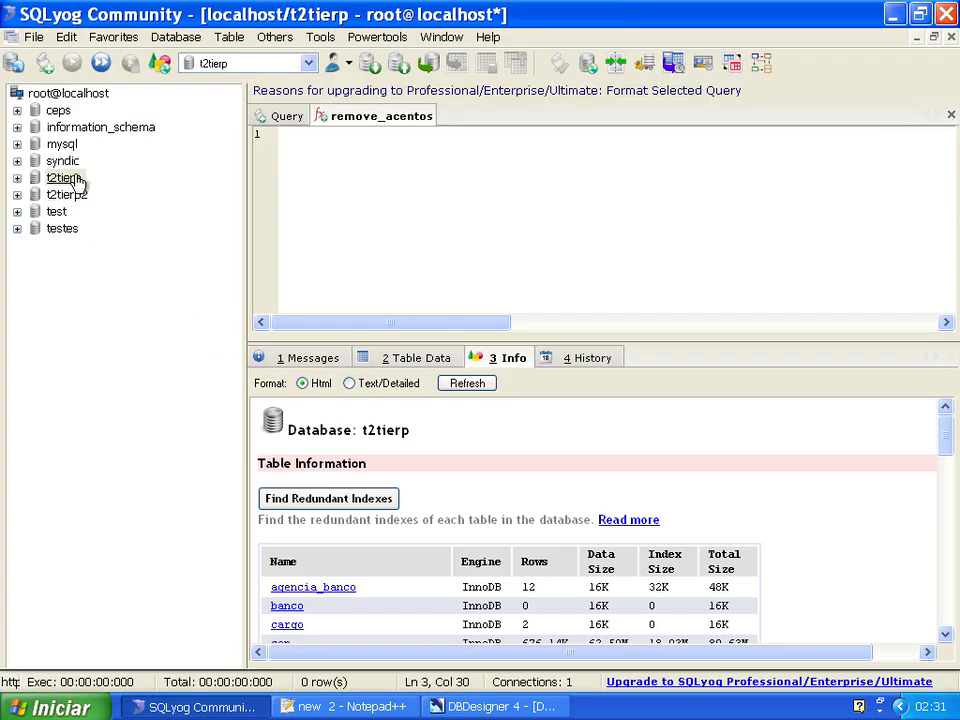
left_click(19, 178)
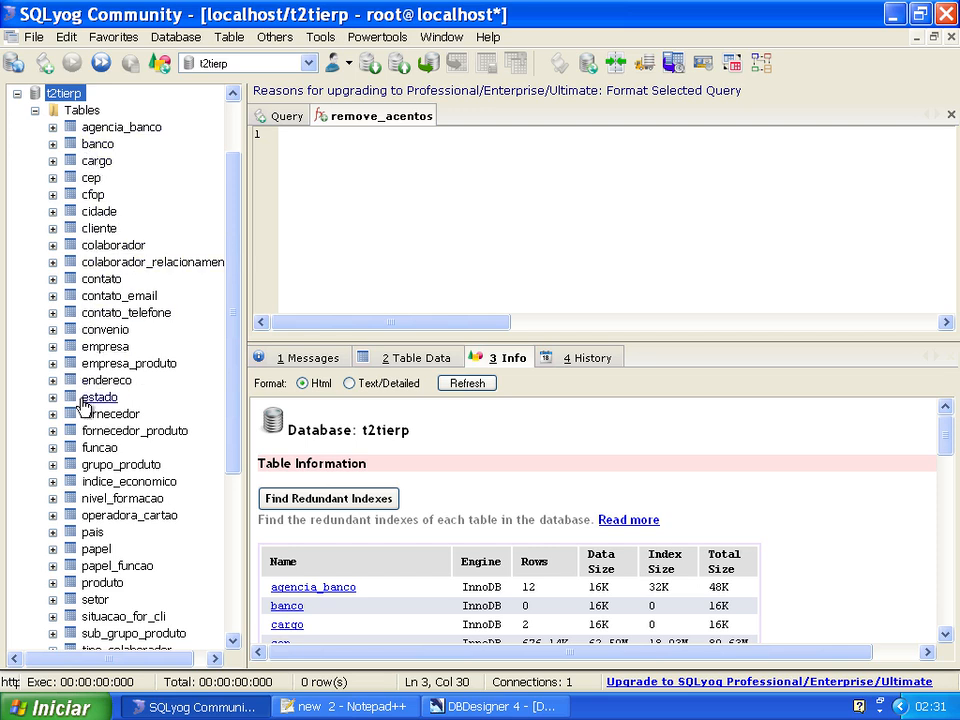
scroll(180, 360, "down", 1)
left_click(92, 515)
left_click(412, 358)
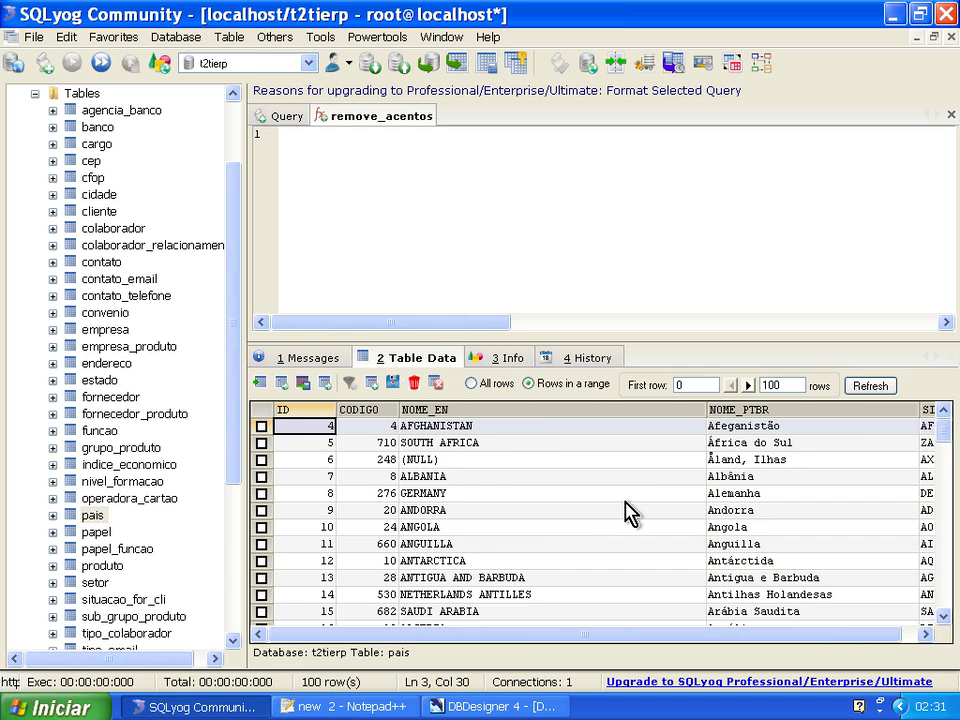
left_click_drag(488, 639, 466, 640)
left_click_drag(566, 646, 682, 646)
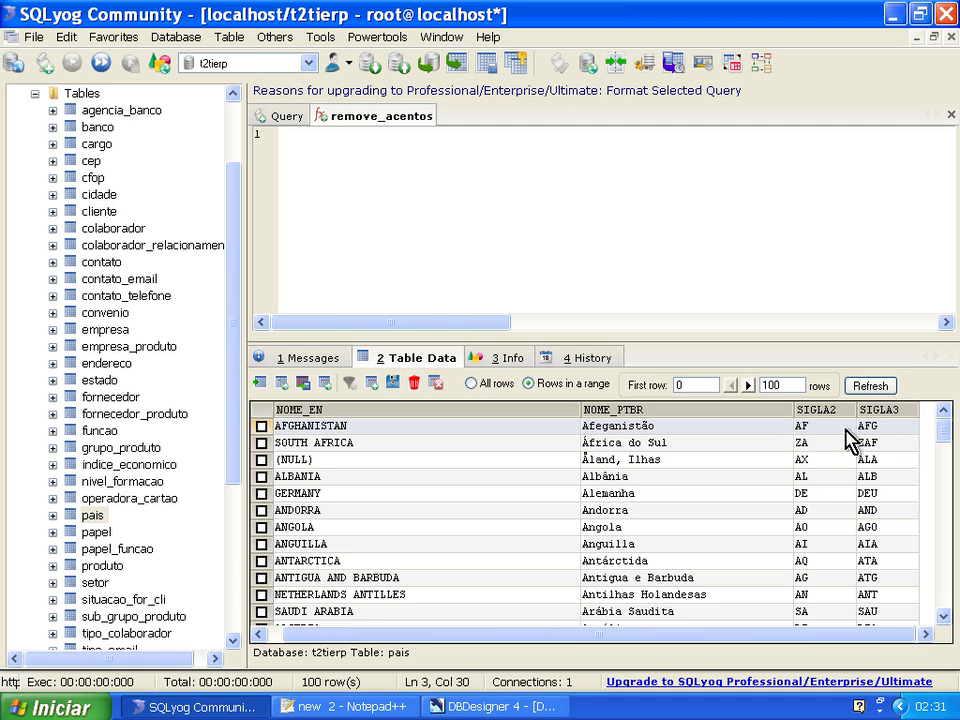
Switch to DBDesigner, check the NOME column in the PAIS table's definition and close the editor.
left_click(470, 704)
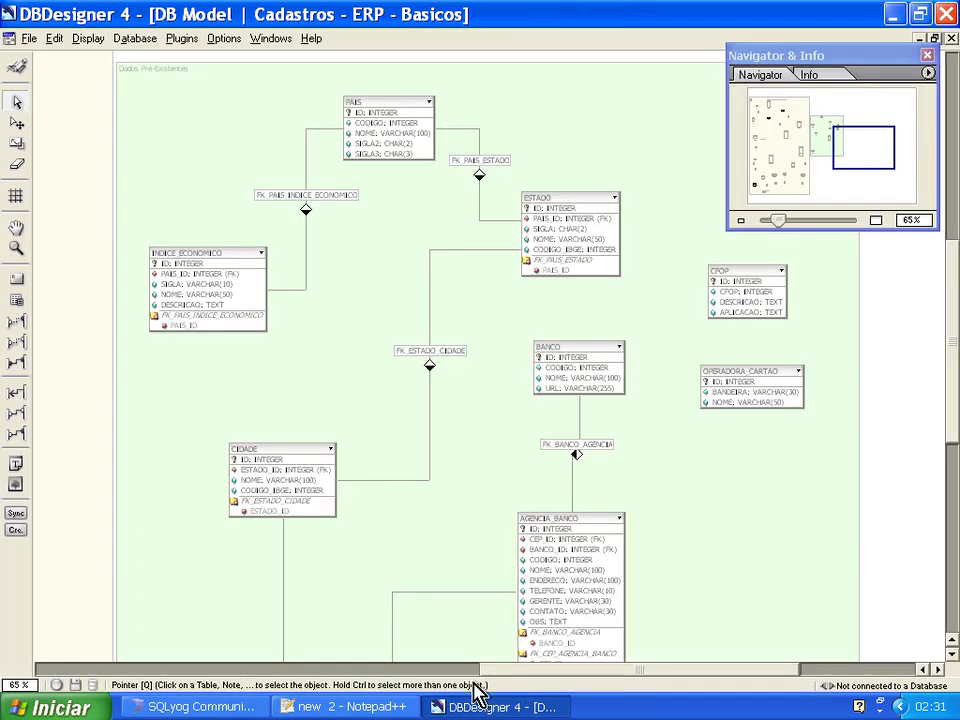
double_click(372, 137)
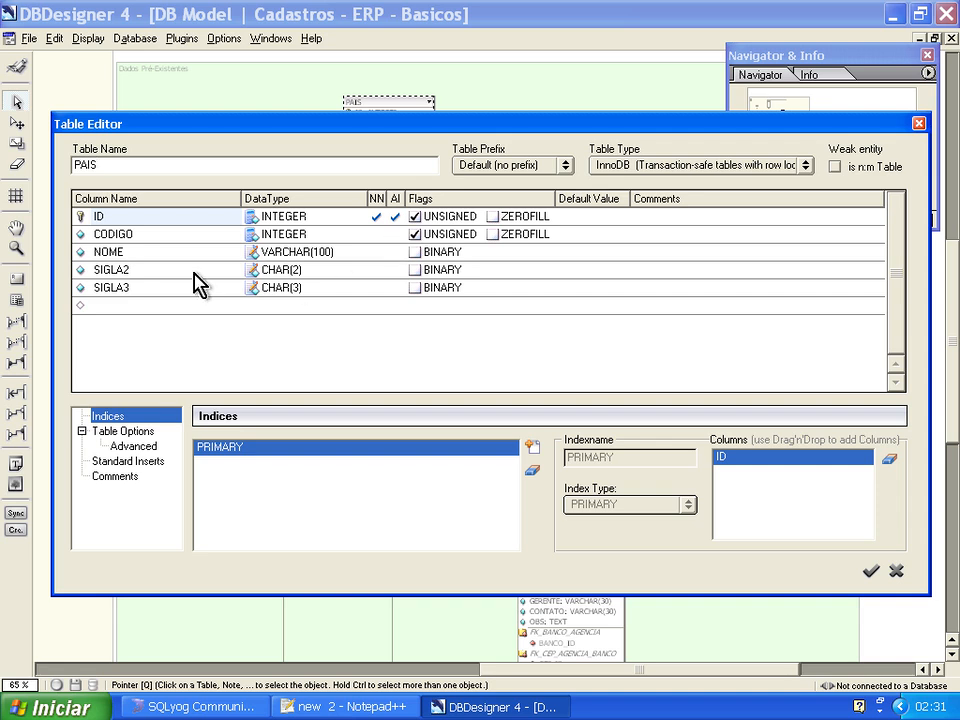
left_click(120, 256)
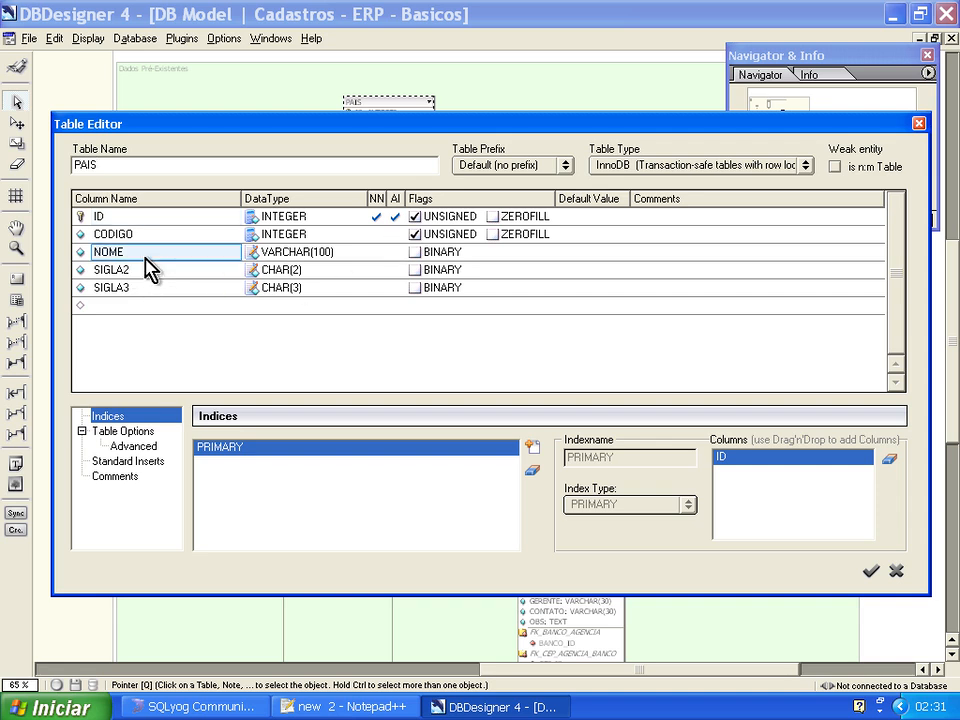
left_click(918, 123)
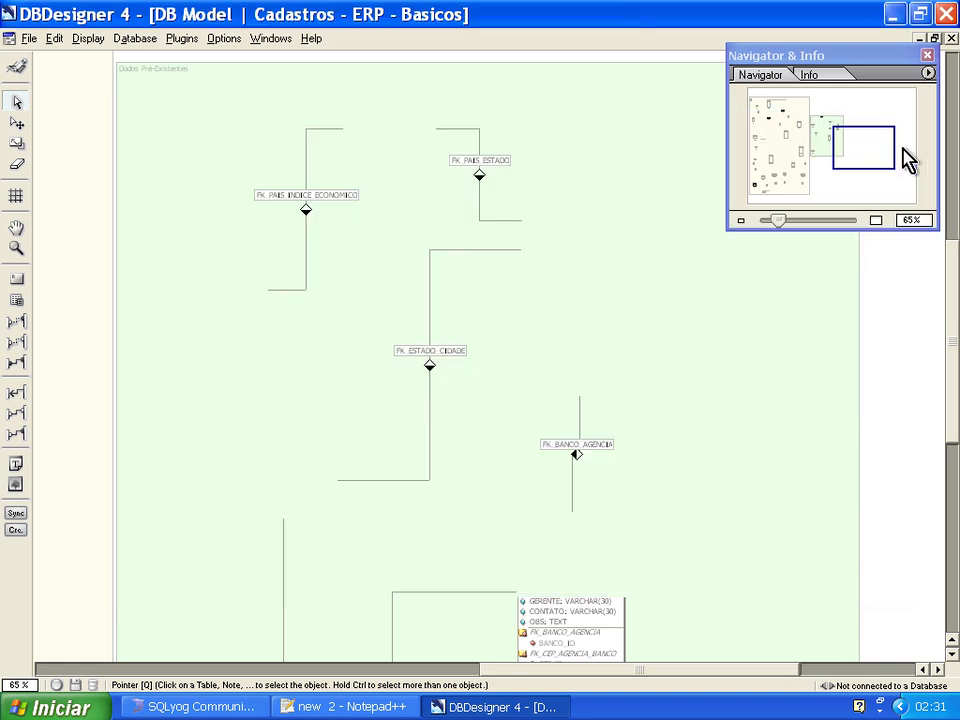
Return to SQLyog and compare the pais table's ID, CODIGO, NOME_EN and NOME_PTBR columns with the model.
left_click(236, 707)
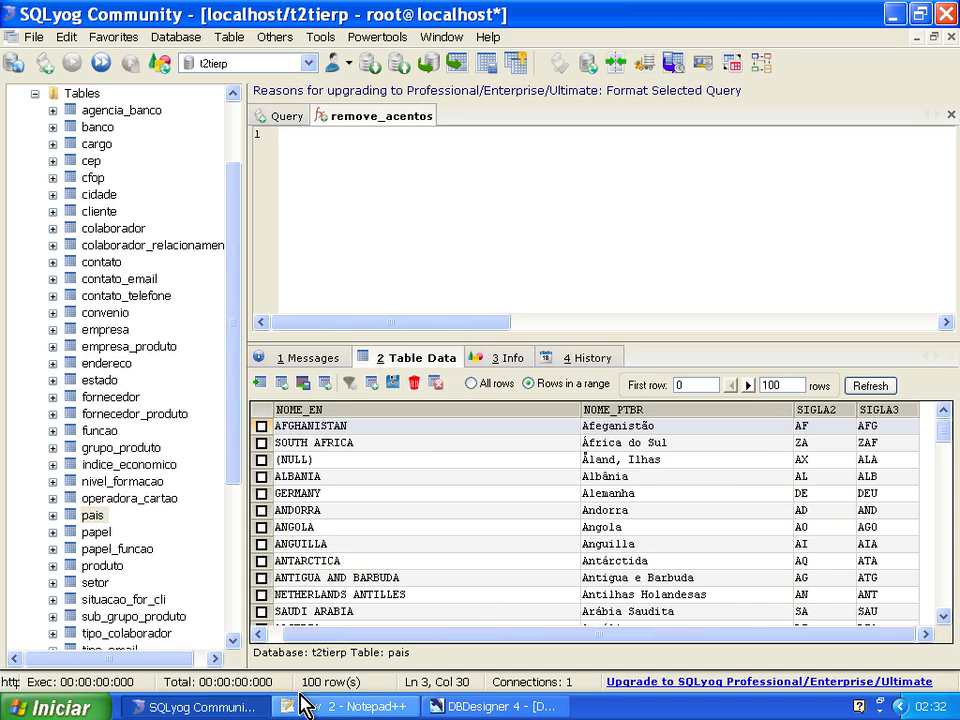
left_click_drag(441, 633, 381, 643)
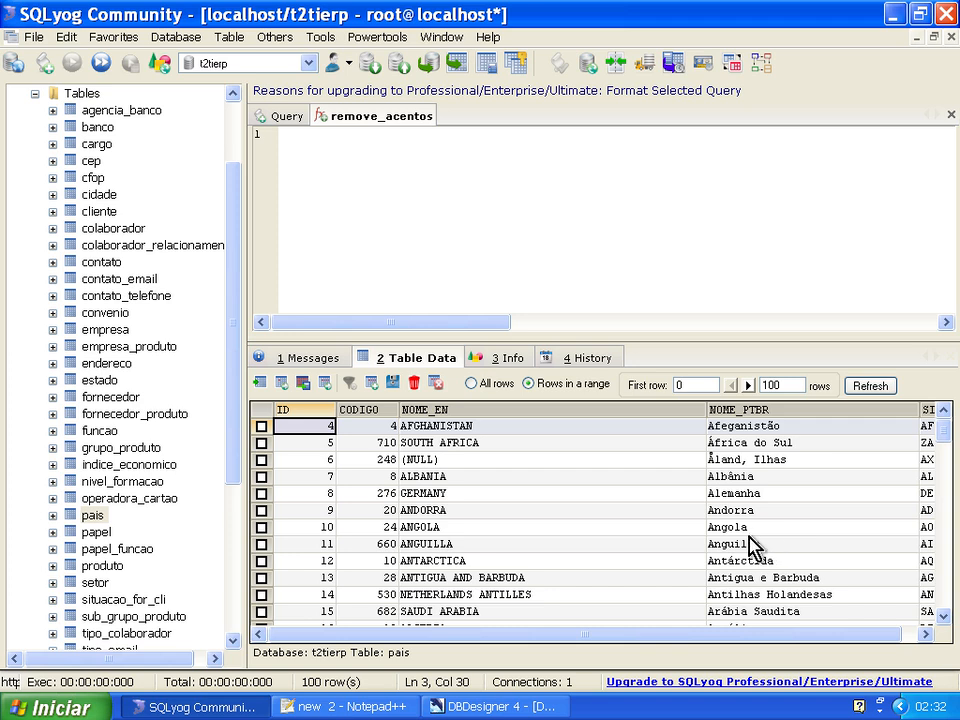
left_click_drag(236, 465, 236, 492)
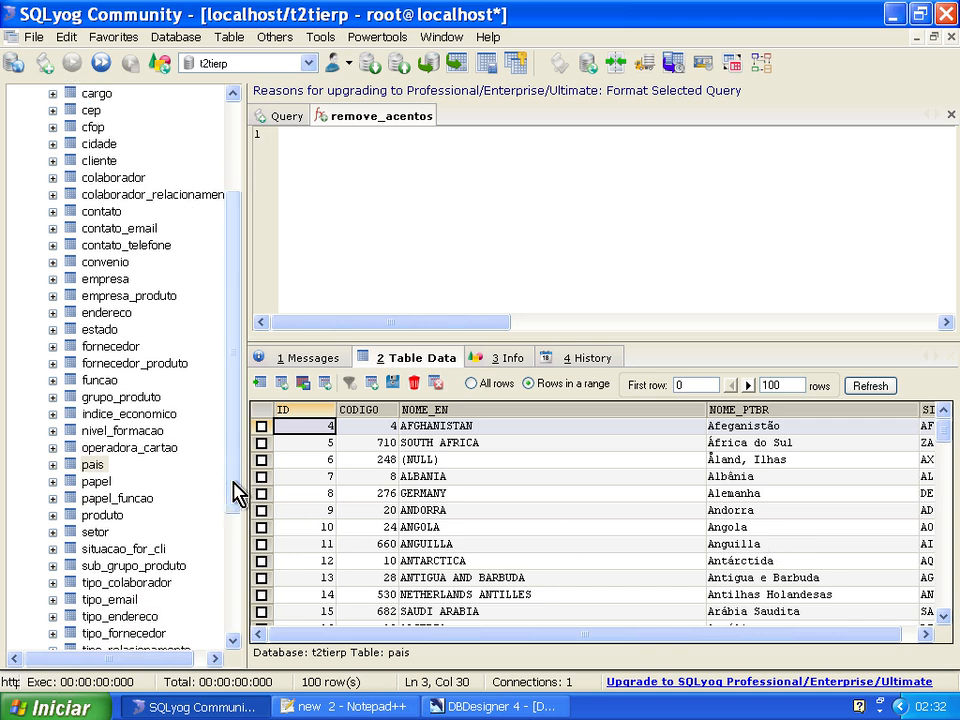
Minimize SQLyog and DBDesigner, open Mozilla Firefox and search Google for "paises wiki".
left_click(894, 14)
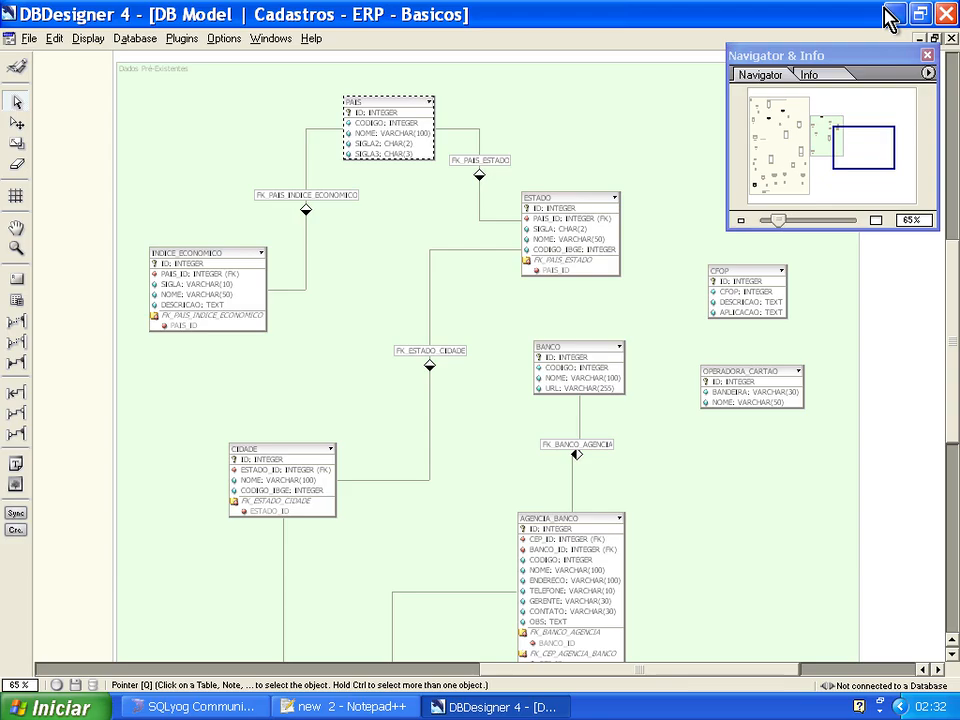
left_click(892, 15)
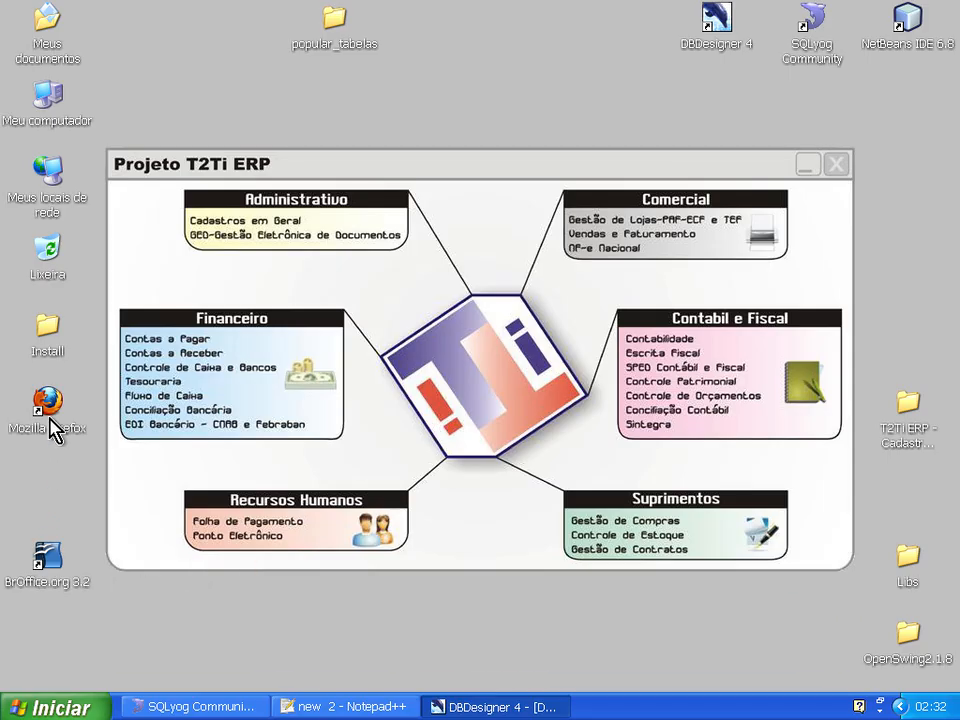
double_click(50, 420)
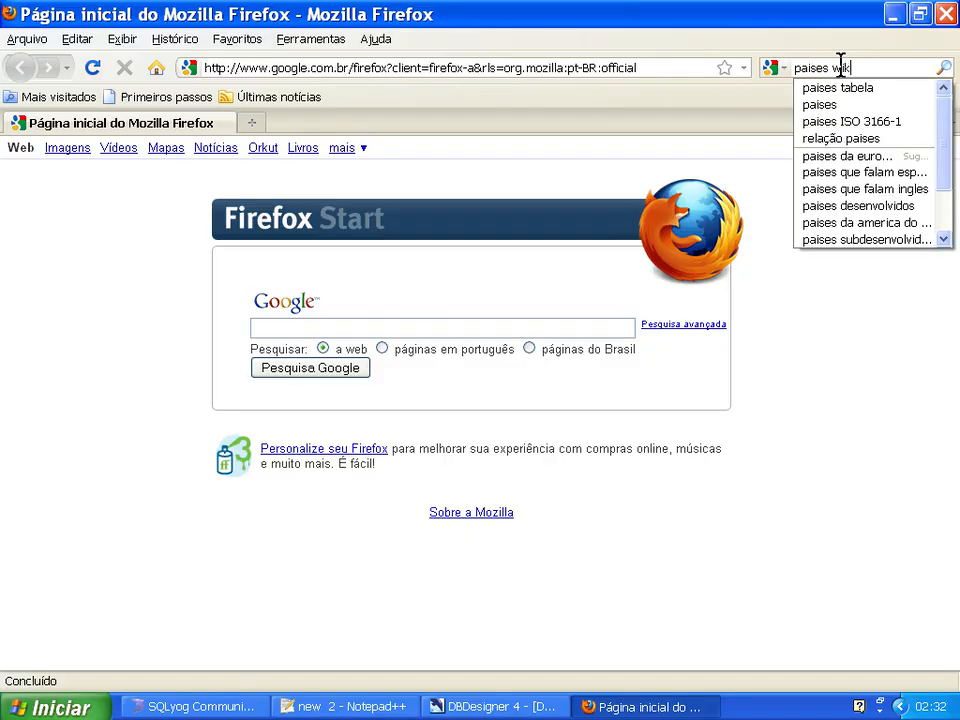
type("i")
key("Return")
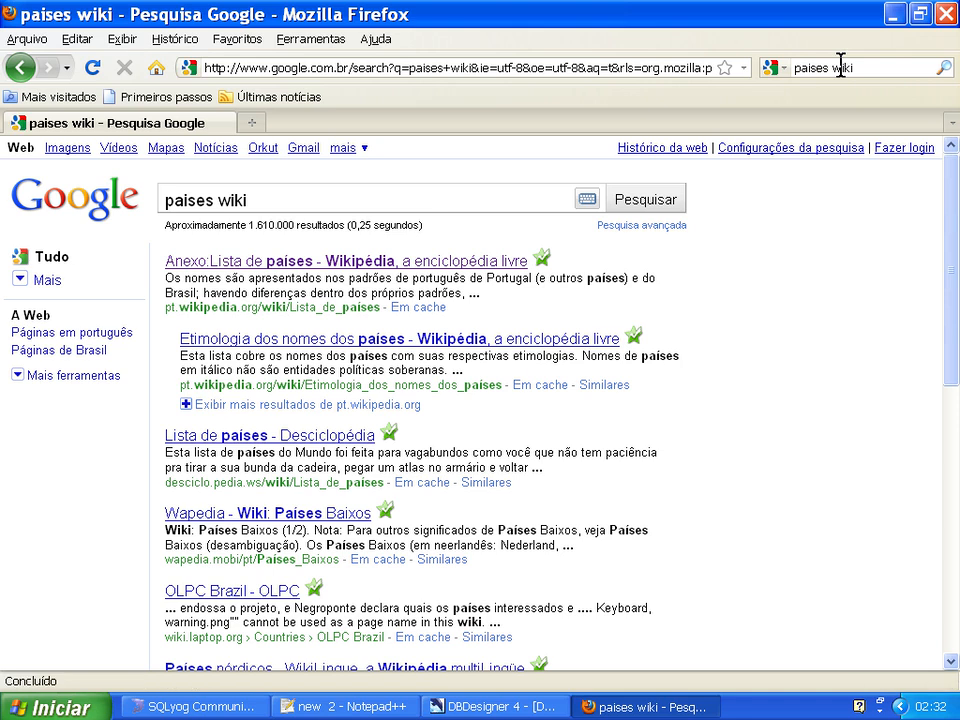
Look through the Wikipedia article "Anexo:Lista de países", go back and check the remaining search results.
left_click(336, 263)
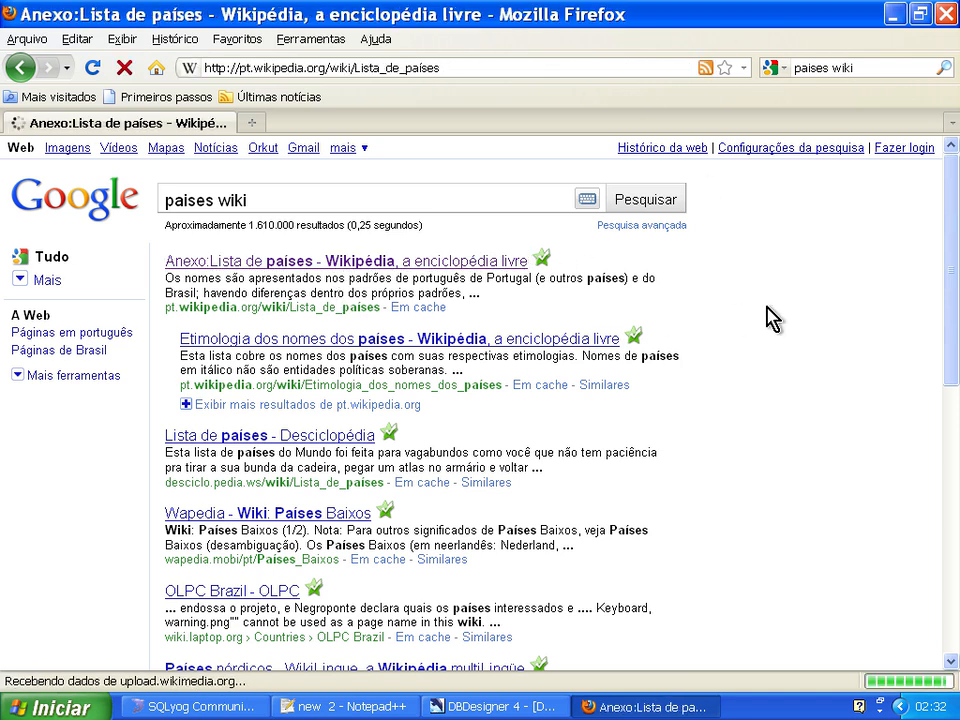
scroll(467, 418, "down", 10)
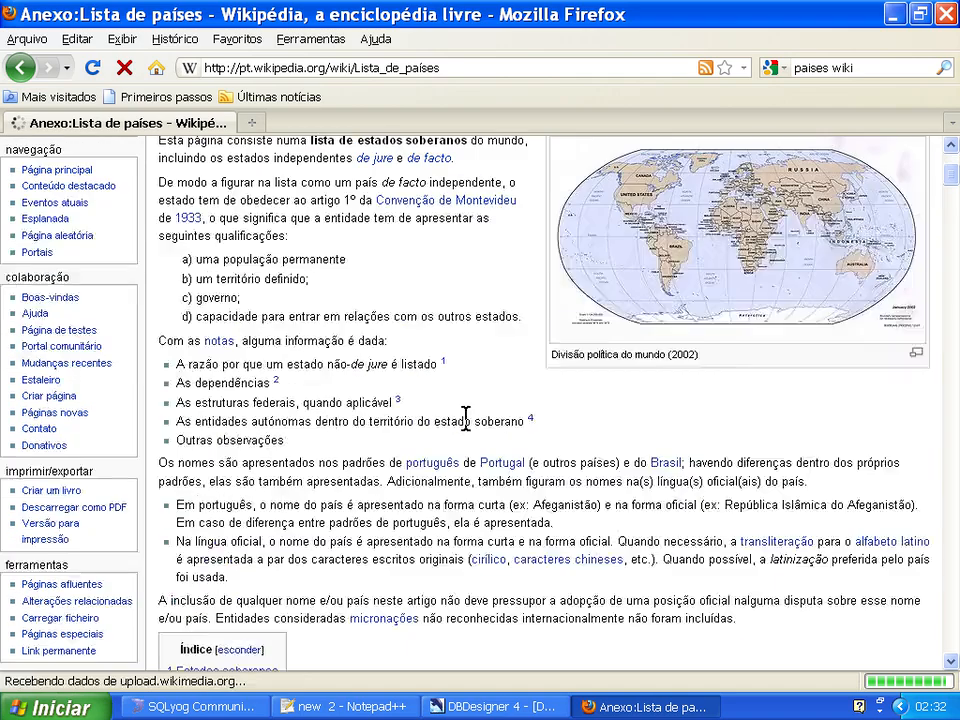
scroll(467, 430, "up", 2)
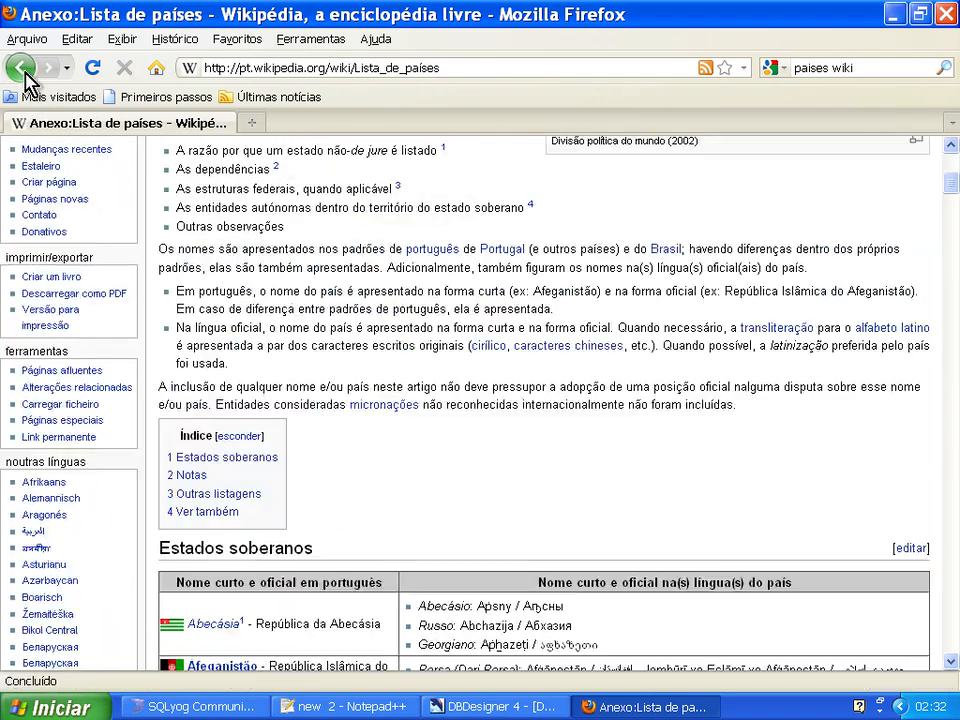
left_click(20, 68)
scroll(341, 447, "down", 10)
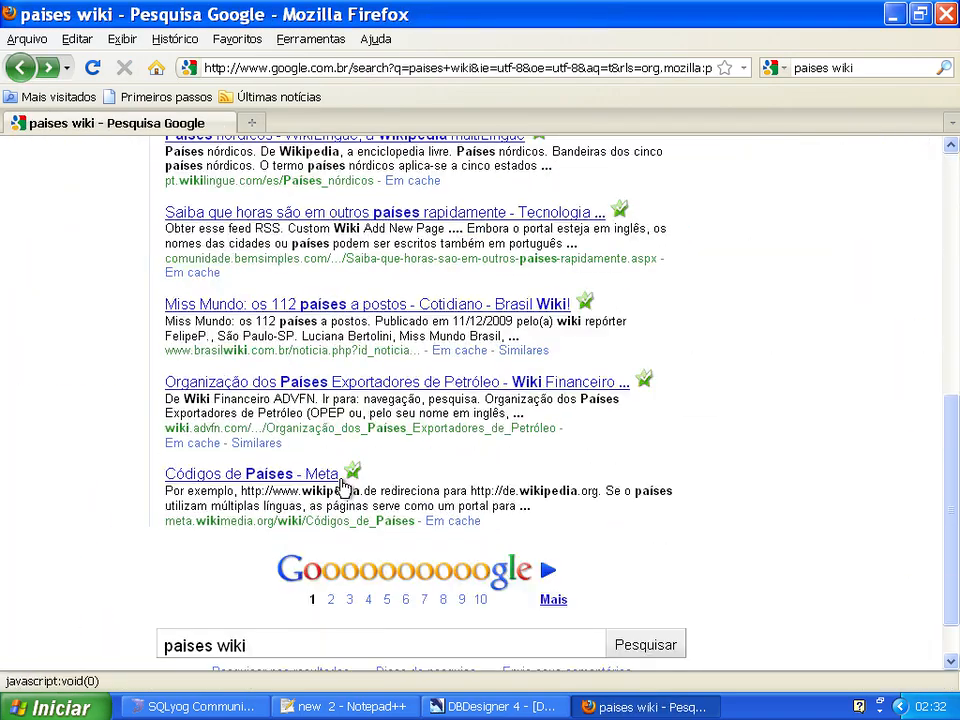
scroll(341, 447, "up", 10)
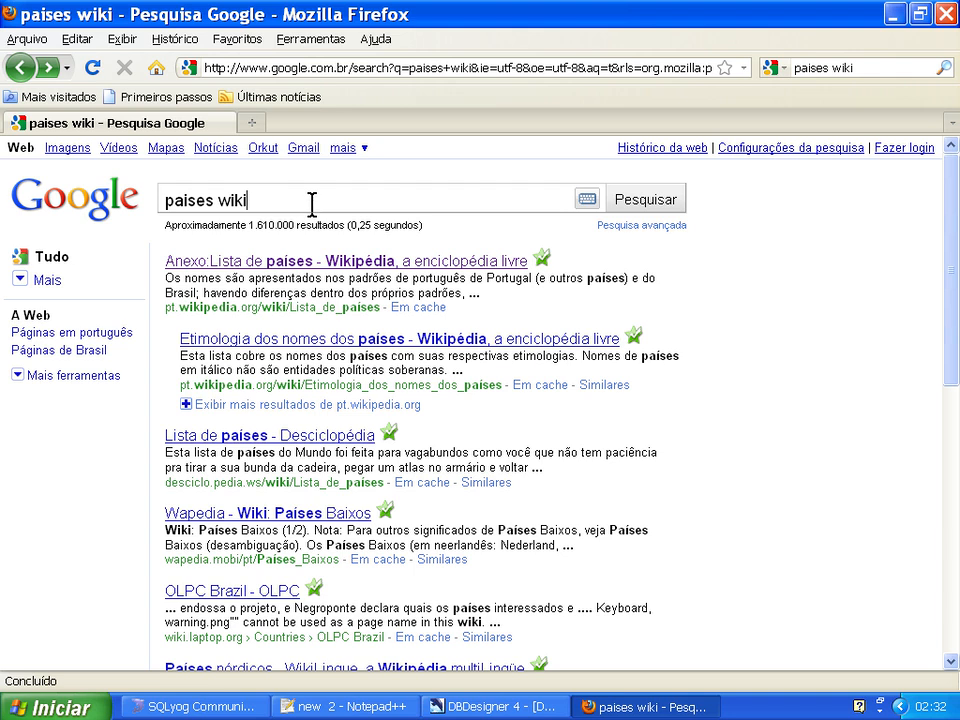
Refine the search to "paises wiki iso" and open the Portuguese Wikipedia article on ISO 3166-1.
type("so")
key("Return")
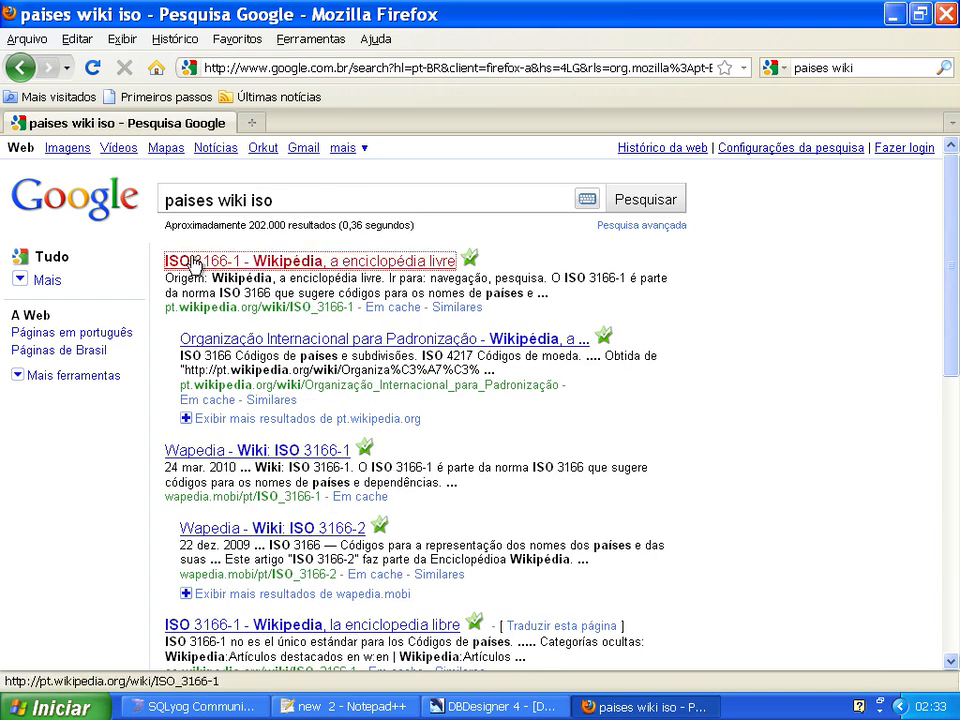
left_click(170, 262)
Expand the "Códigos ISO 3166-1 por nome de país" table and view its country codes.
scroll(653, 362, "down", 4)
scroll(653, 362, "up", 4)
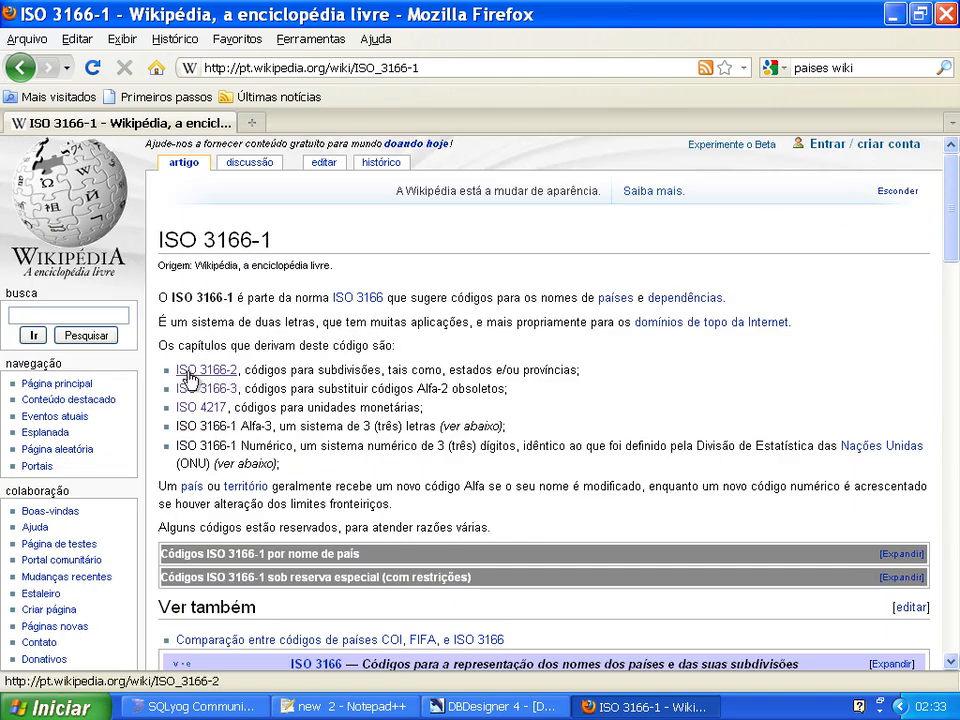
scroll(668, 395, "down", 4)
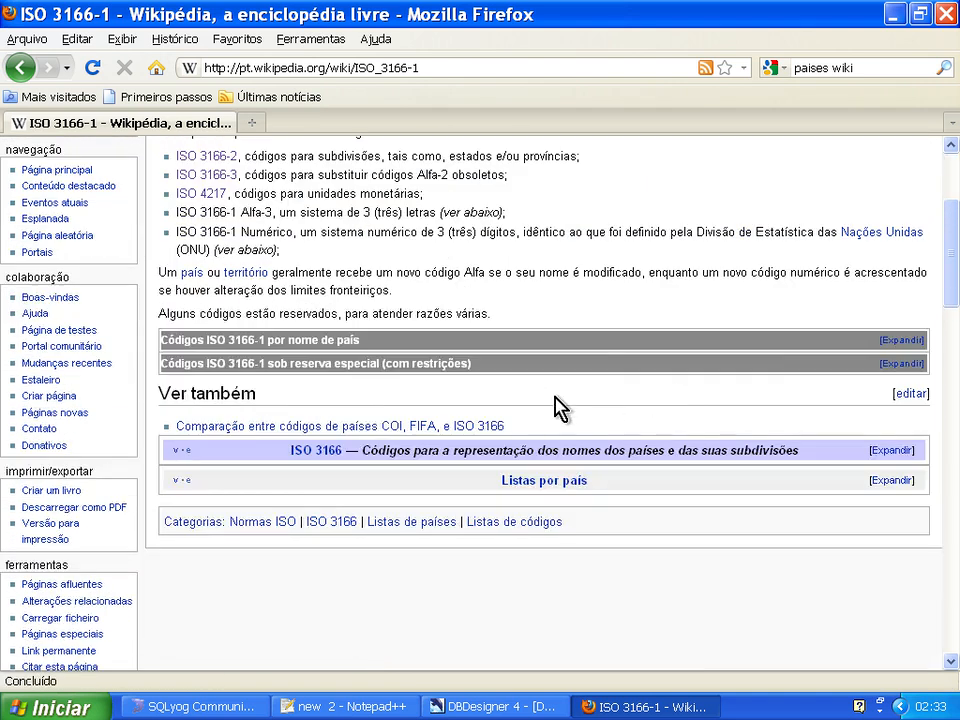
left_click(893, 349)
scroll(790, 395, "down", 2)
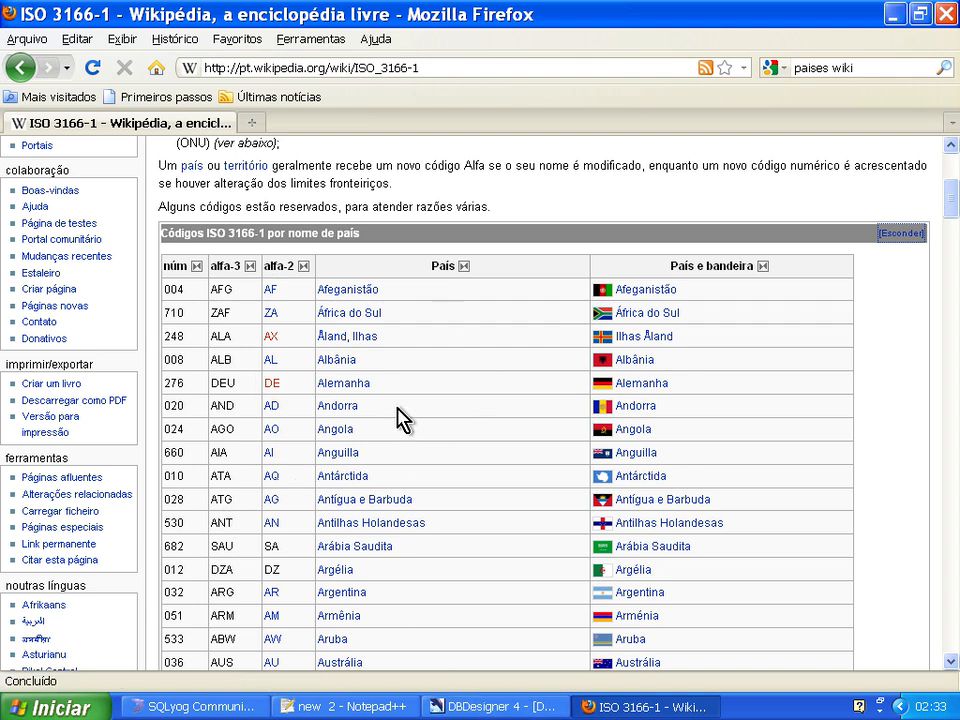
Minimize Firefox, open the popular_tabelas folder on the desktop and look over its SQL files for banks, cities and states.
left_click(893, 13)
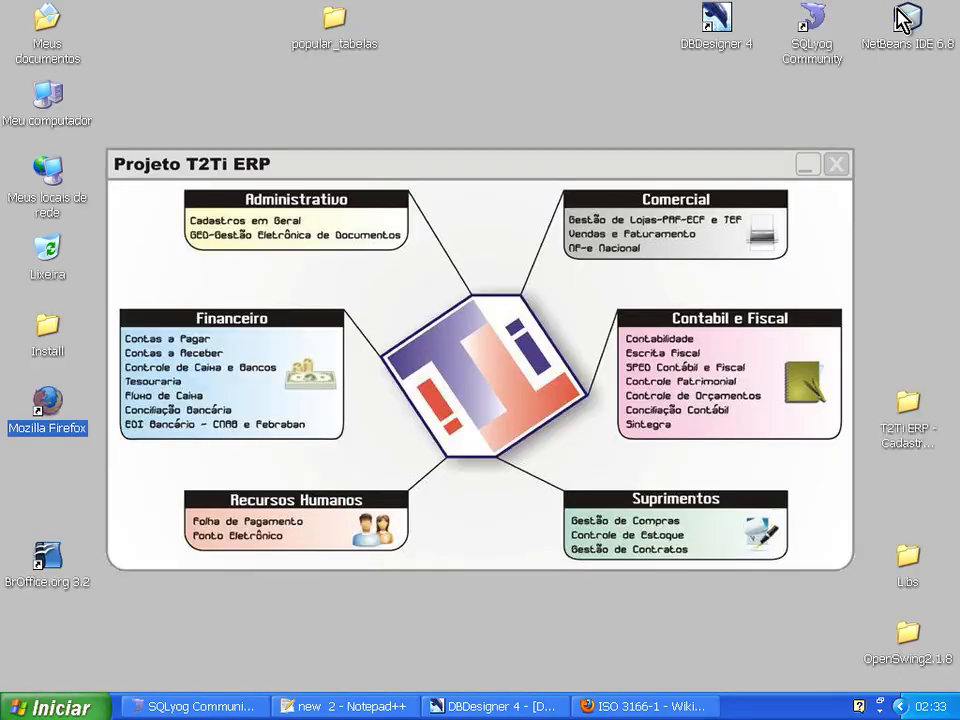
left_click(340, 25)
double_click(340, 25)
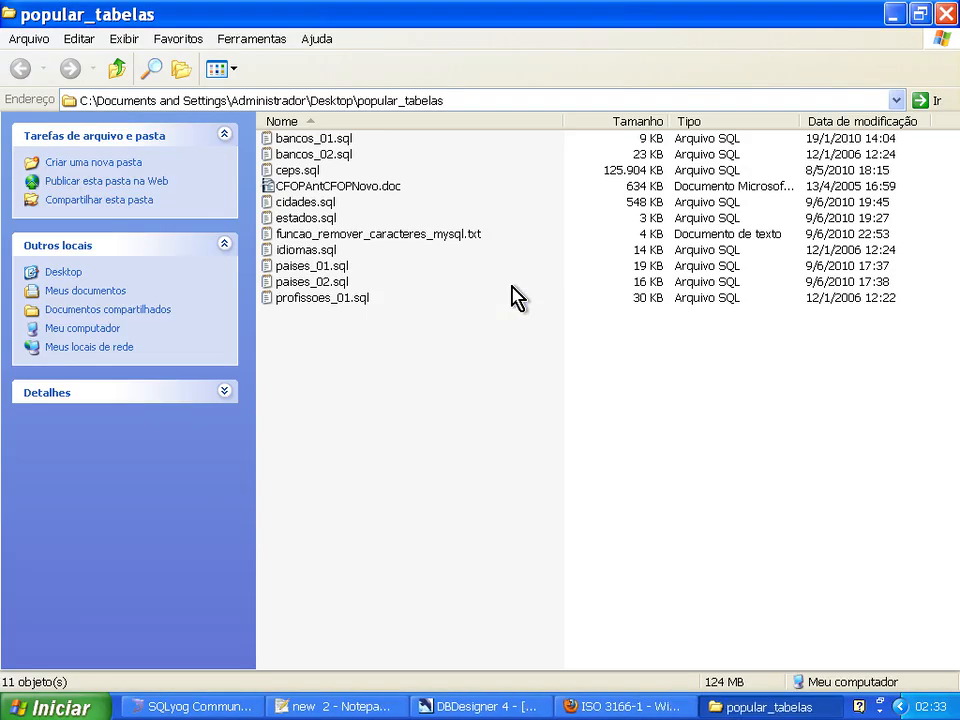
left_click(335, 140)
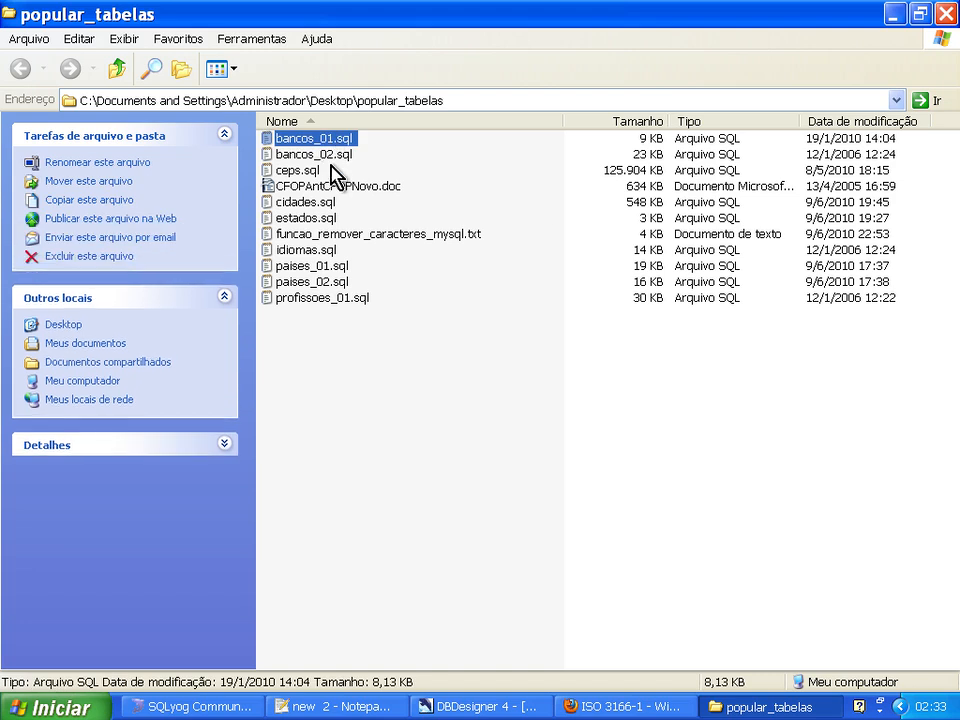
left_click(331, 155)
left_click(333, 201)
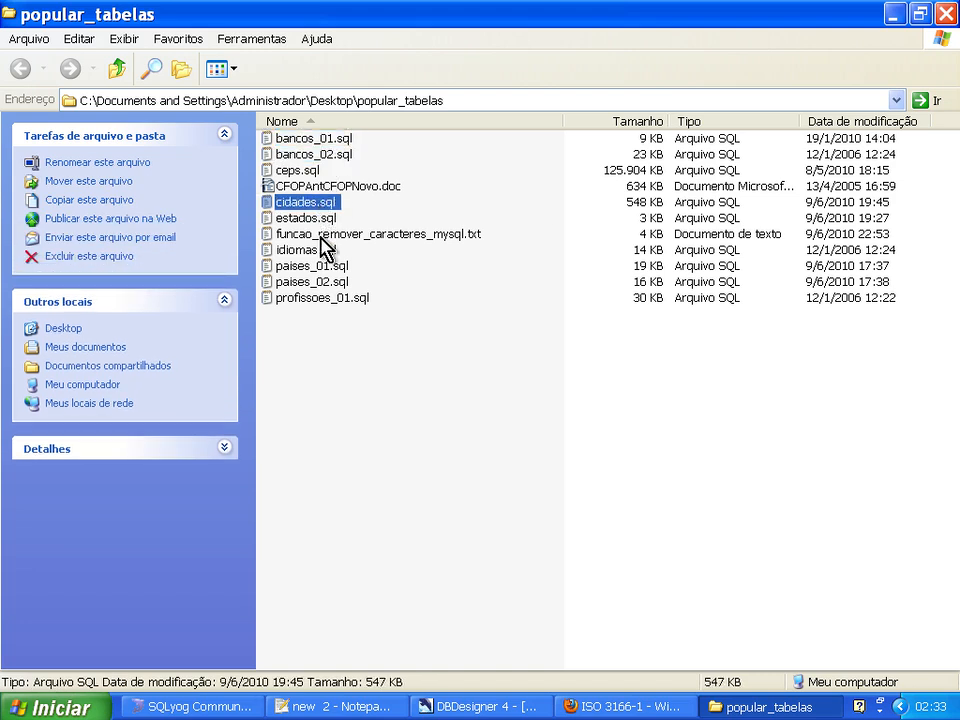
left_click(316, 218)
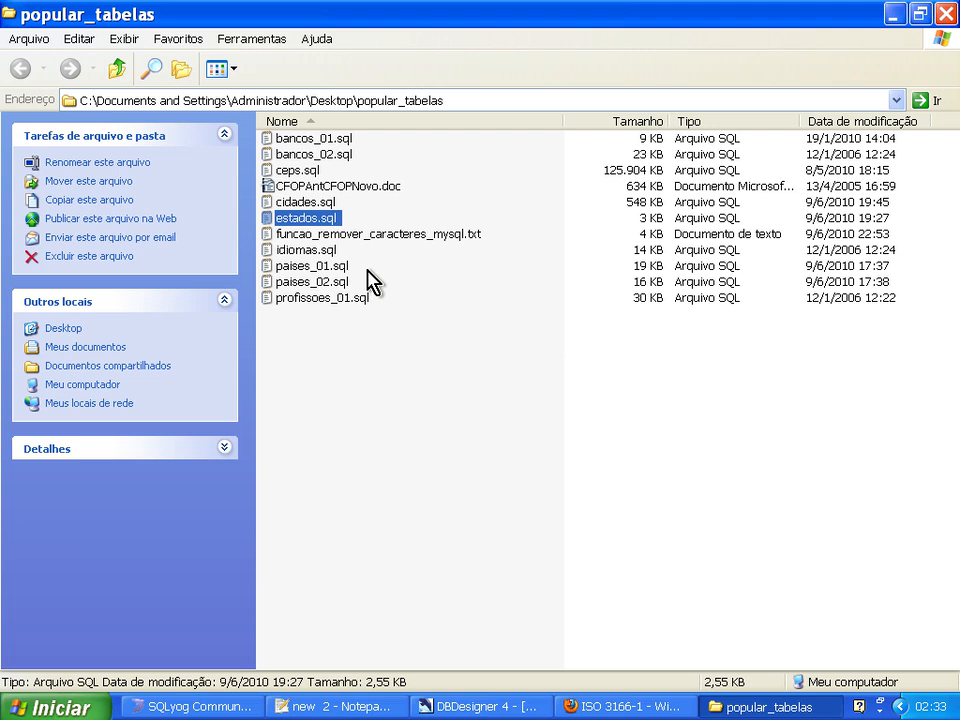
left_click(313, 139)
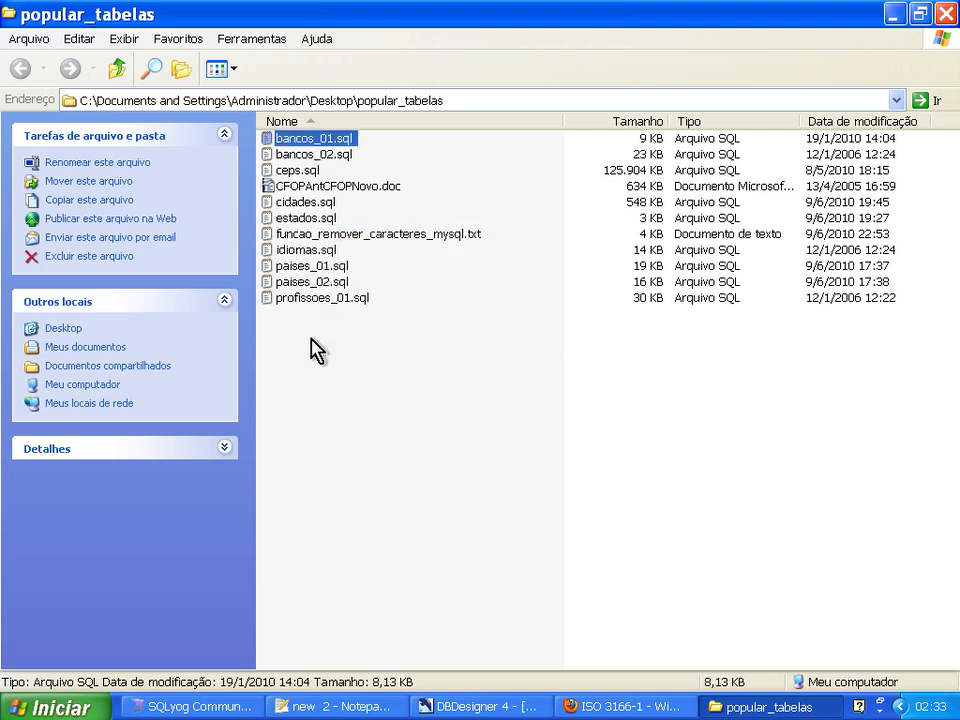
Open paises_01.sql in Notepad++ and examine each field of the Afghanistan INSERT line, from two-letter code to numeric code.
right_click(325, 268)
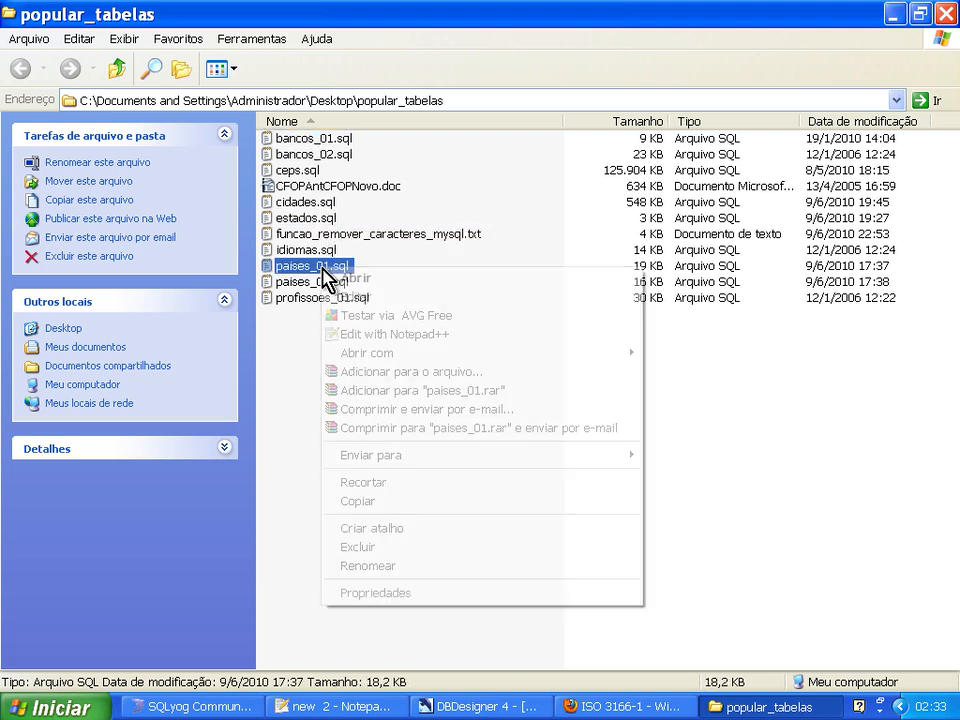
left_click(356, 335)
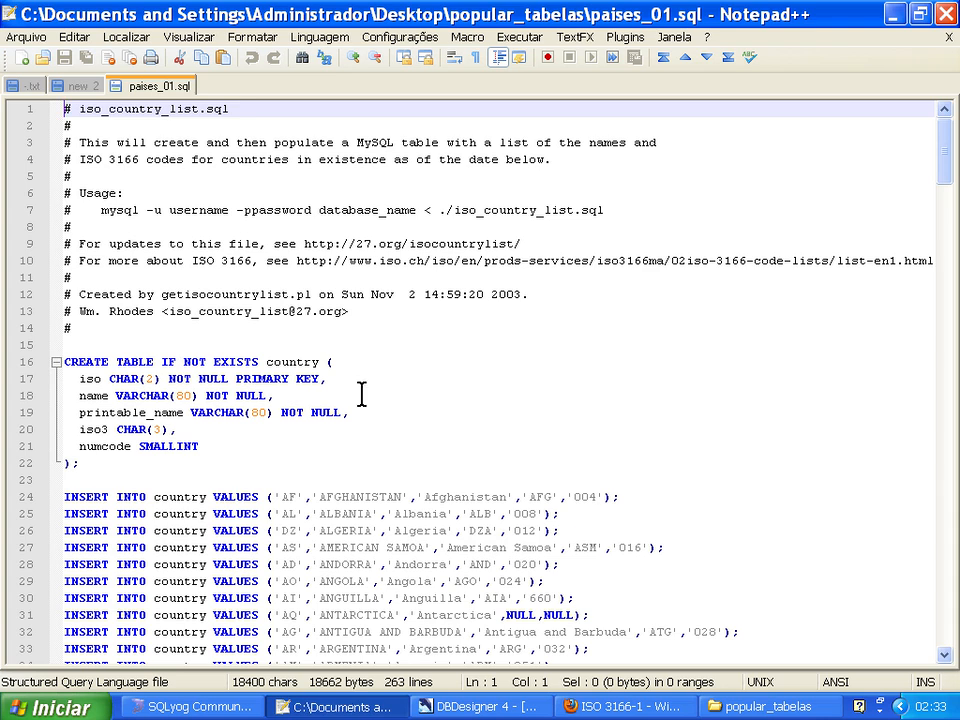
scroll(361, 394, "down", 5)
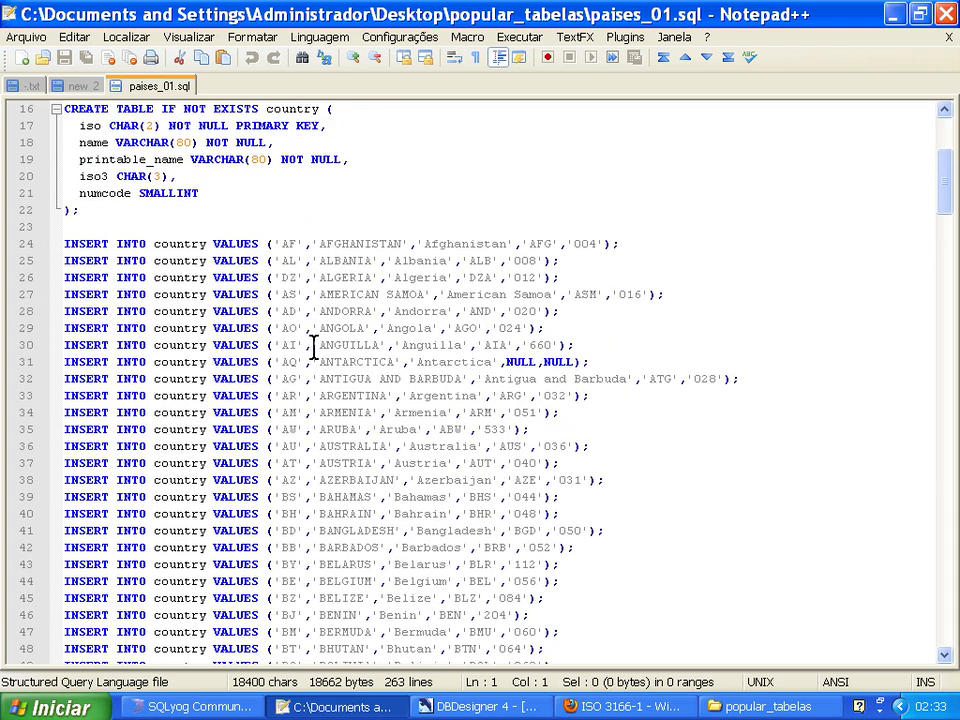
double_click(372, 245)
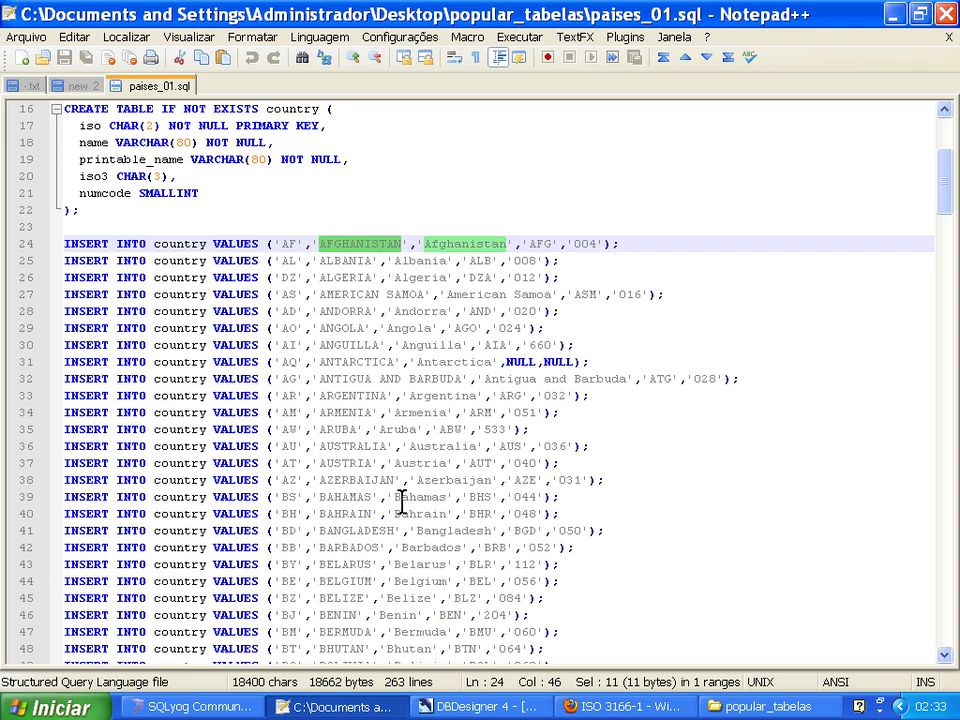
left_click(287, 243)
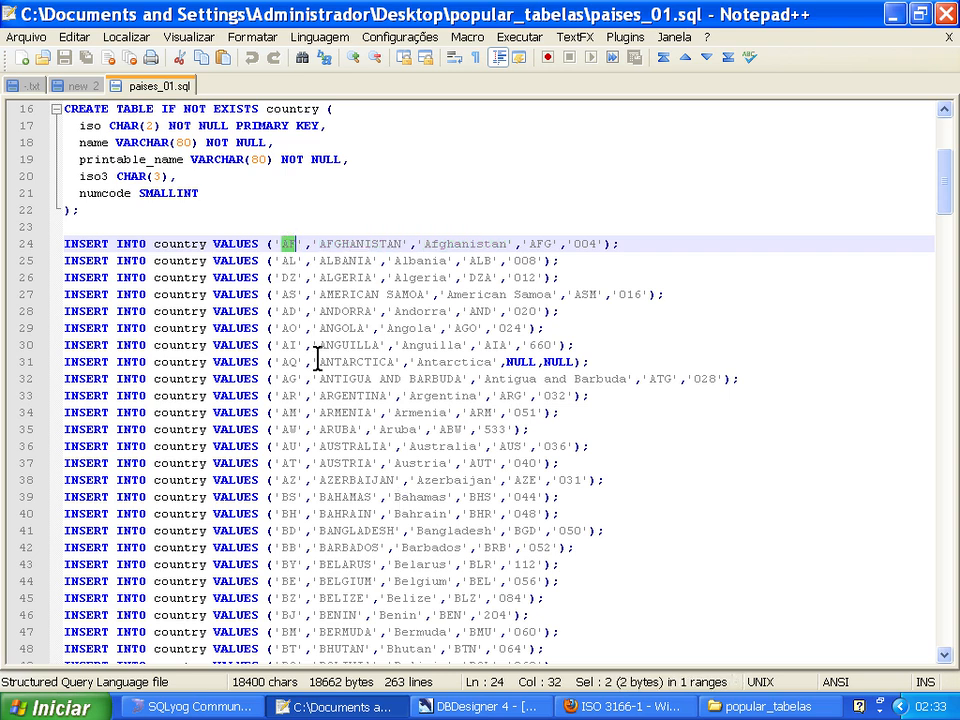
double_click(354, 244)
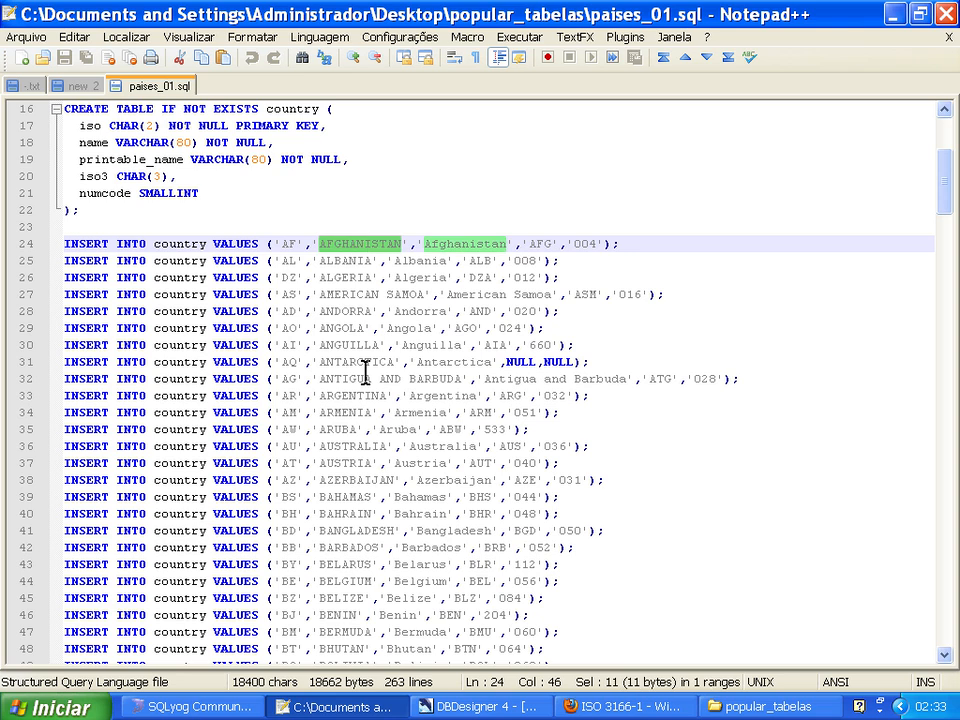
double_click(461, 243)
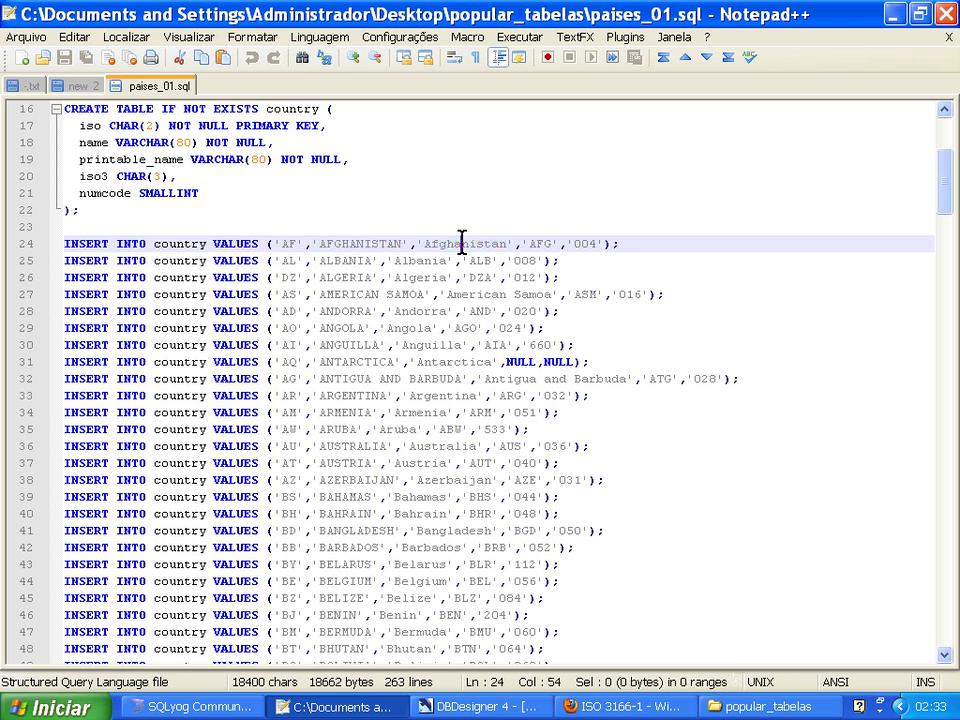
double_click(541, 243)
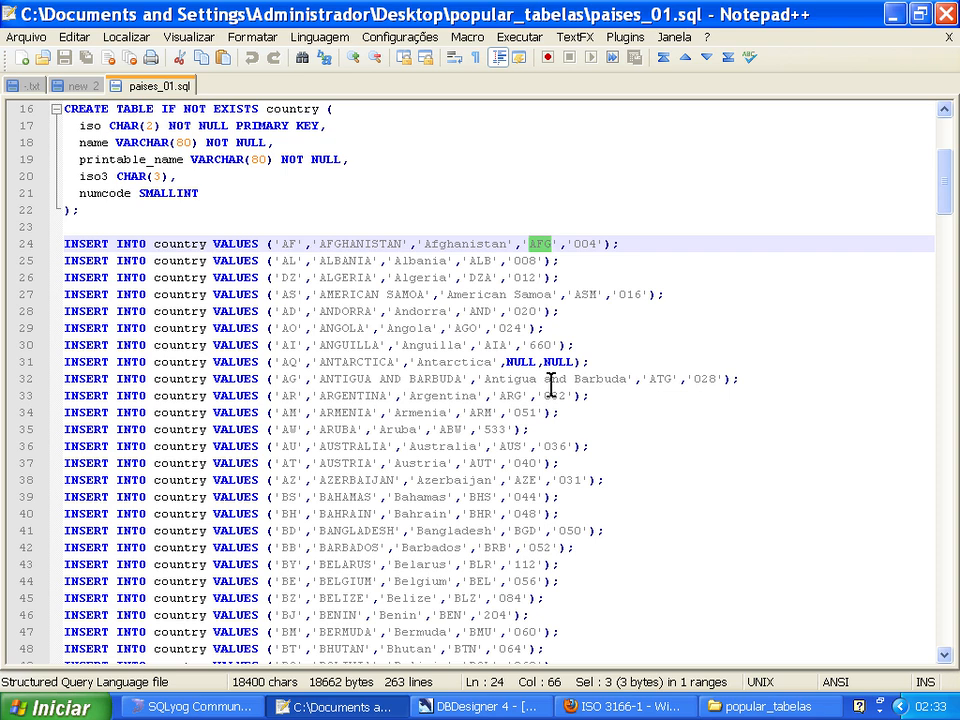
double_click(585, 243)
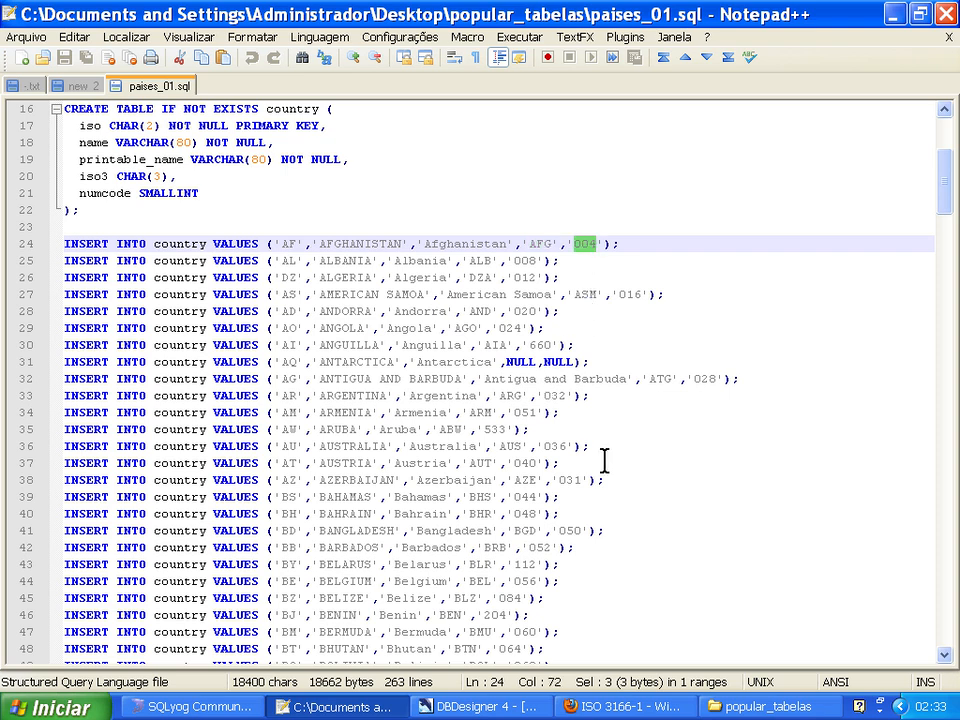
Return to the popular_tabelas folder and open paises_02.sql in Notepad++ to view its Portuguese country names.
key("alt+Tab")
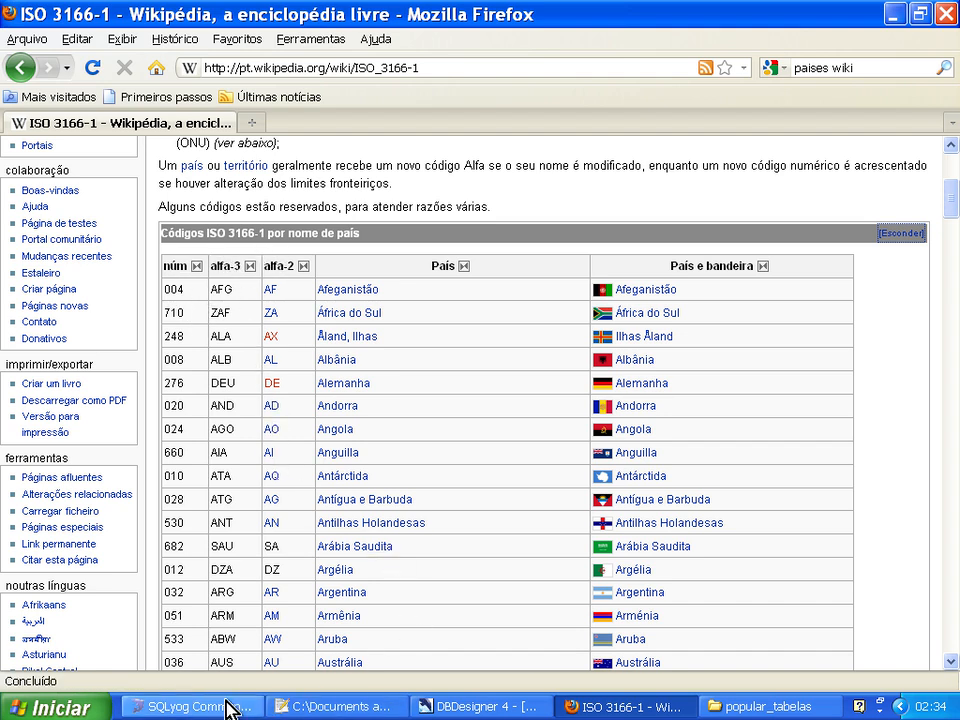
left_click(748, 706)
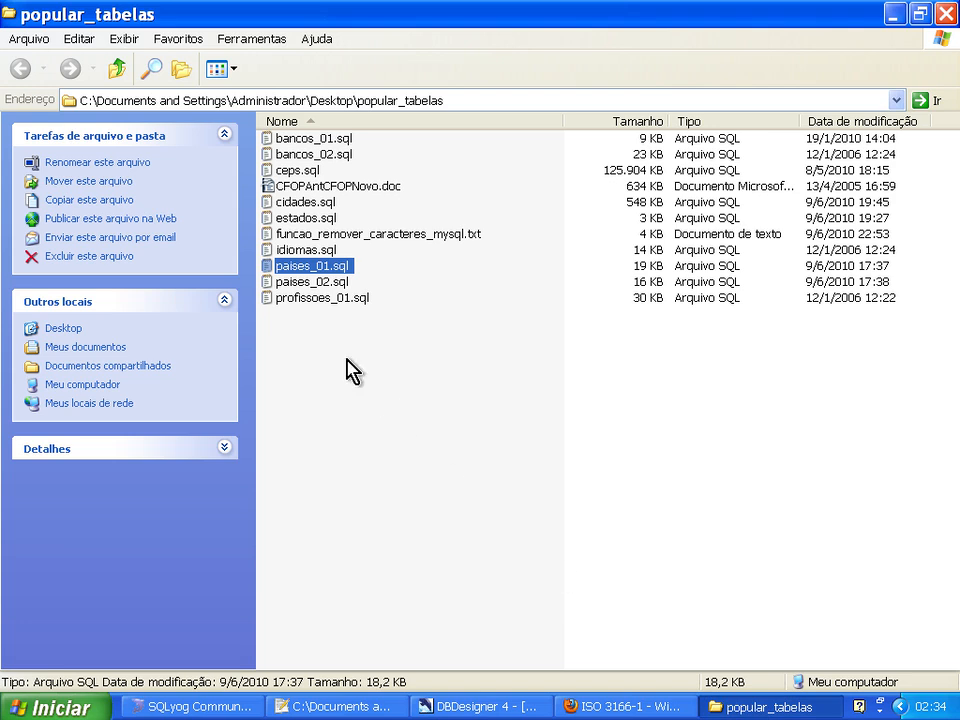
right_click(283, 283)
left_click(300, 348)
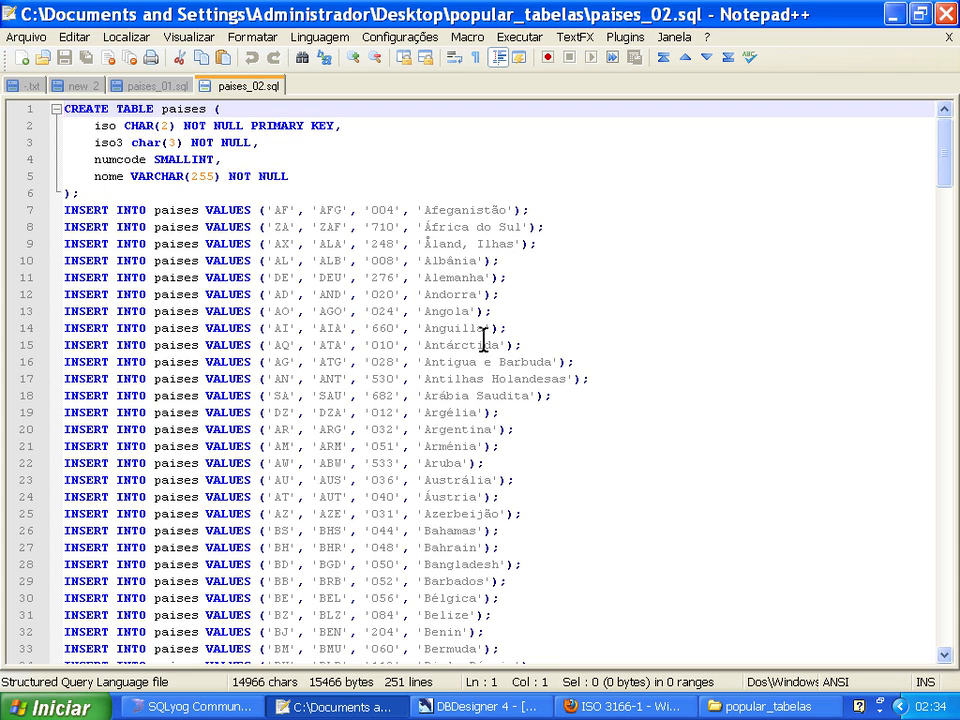
Switch to DBDesigner, open the PAIS table for editing and insert a NOME_PTBR column before SIGLA2.
left_click(497, 705)
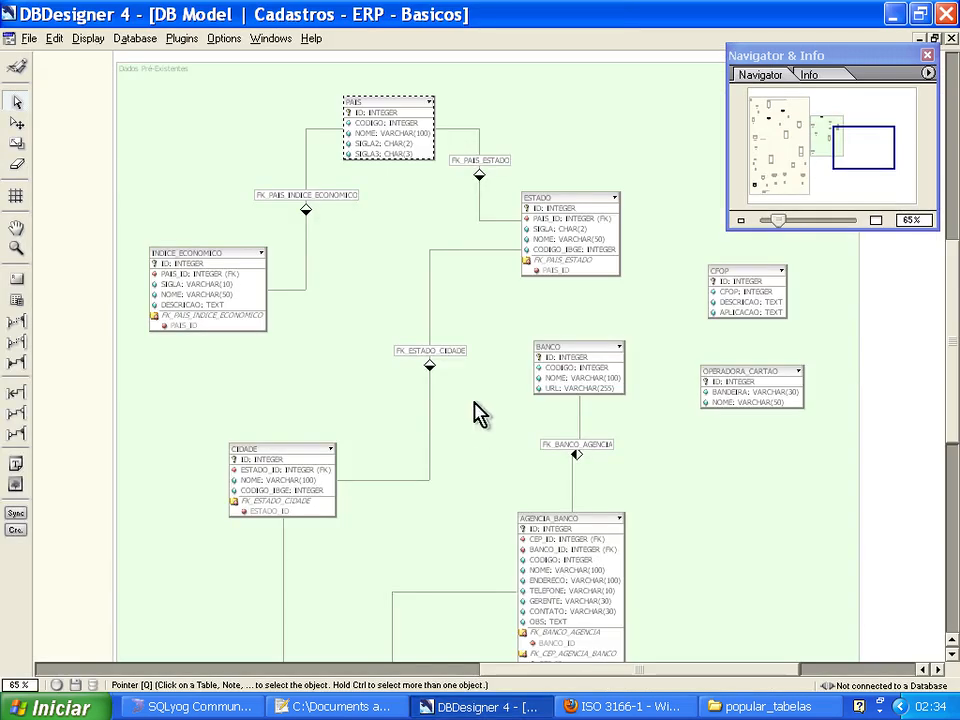
double_click(418, 130)
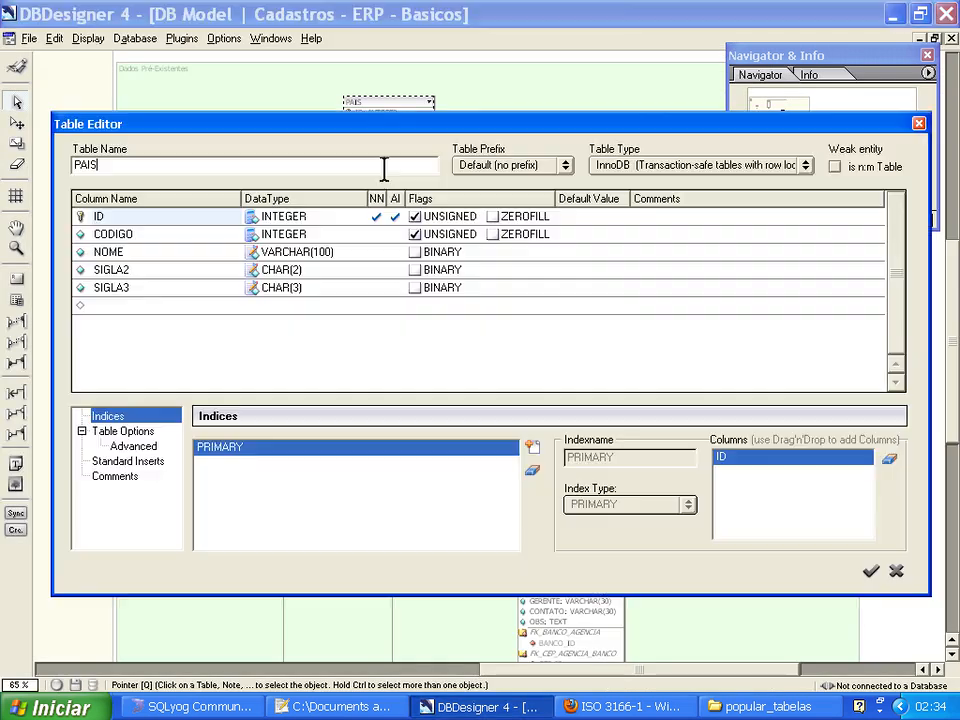
left_click(140, 270)
key("Insert")
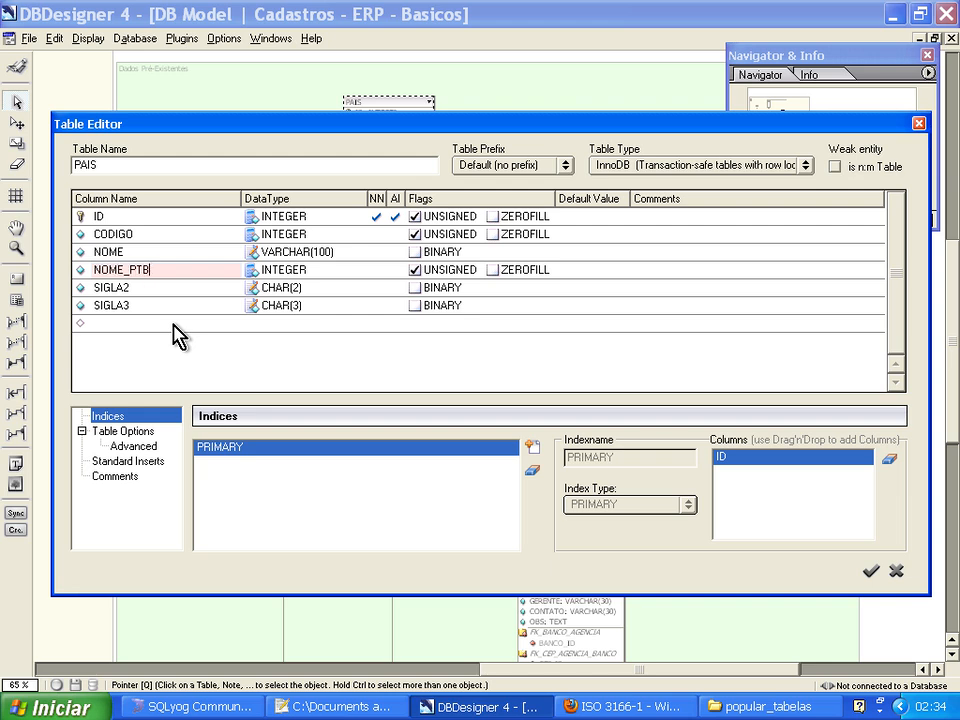
key("Return")
key("Up")
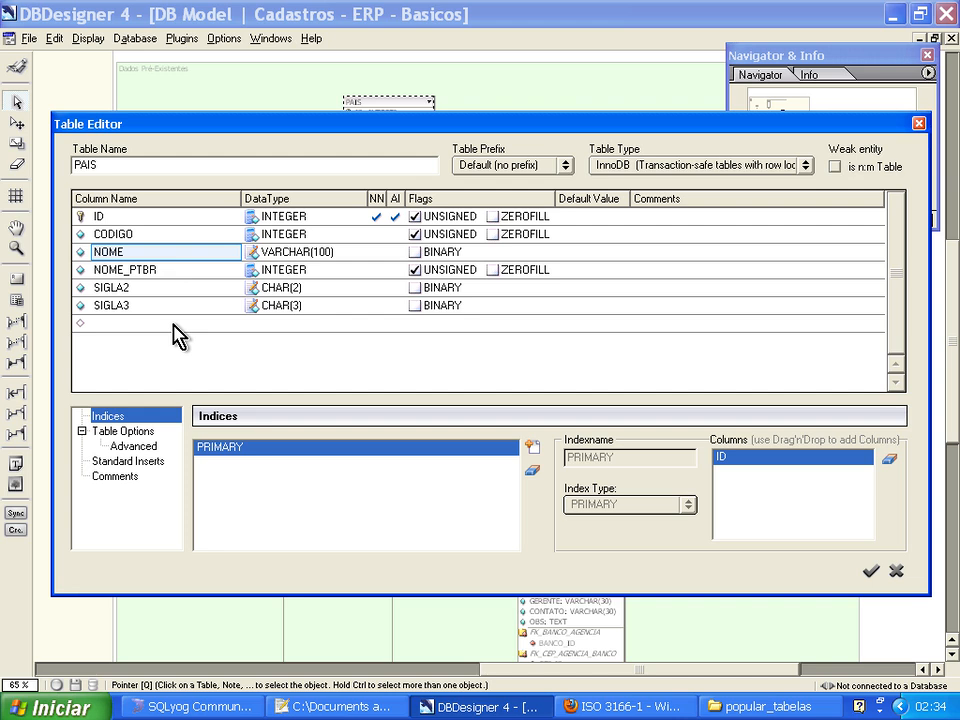
Rename the PAIS table's NOME column as NOME_EN.
left_click(150, 252)
left_click(176, 251)
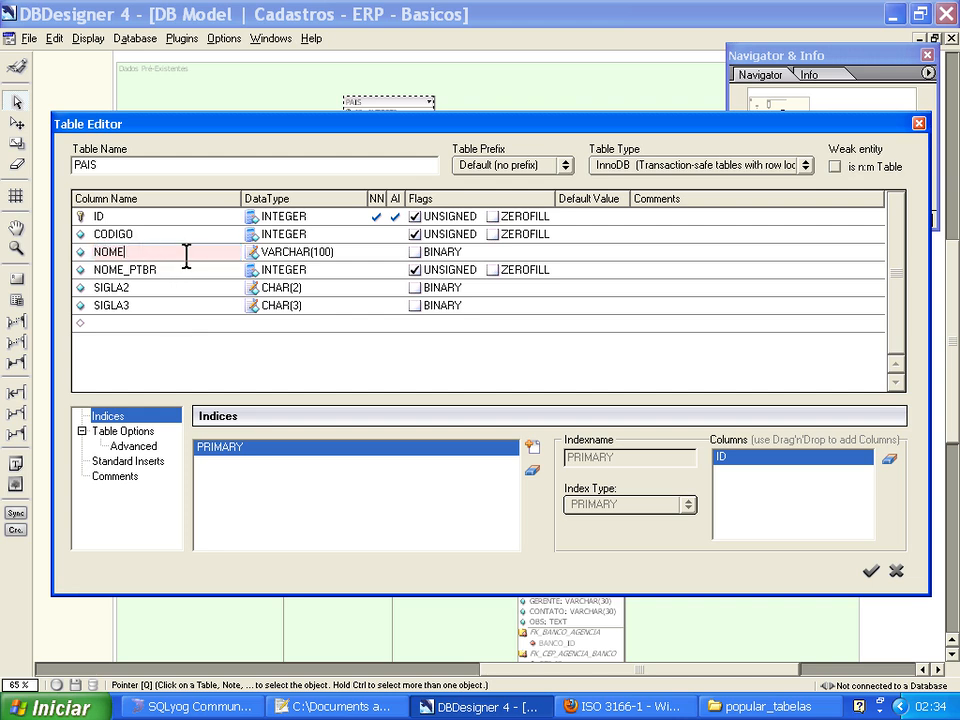
key("Return")
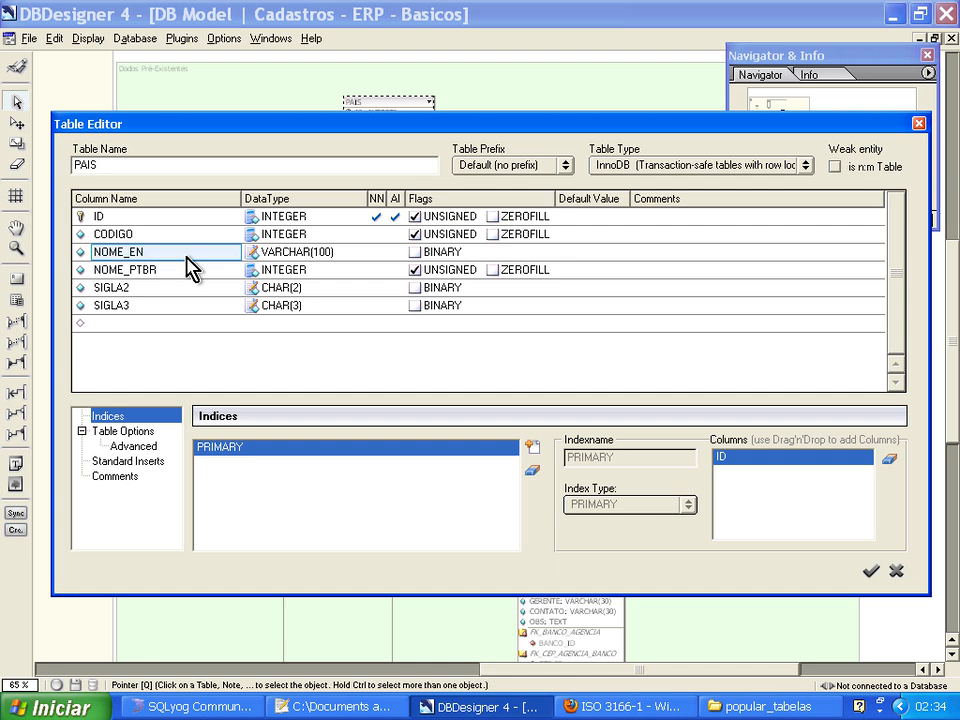
Set the NOME_PTBR column's data type to VARCHAR(100) and apply the changes to the PAIS table.
double_click(348, 271)
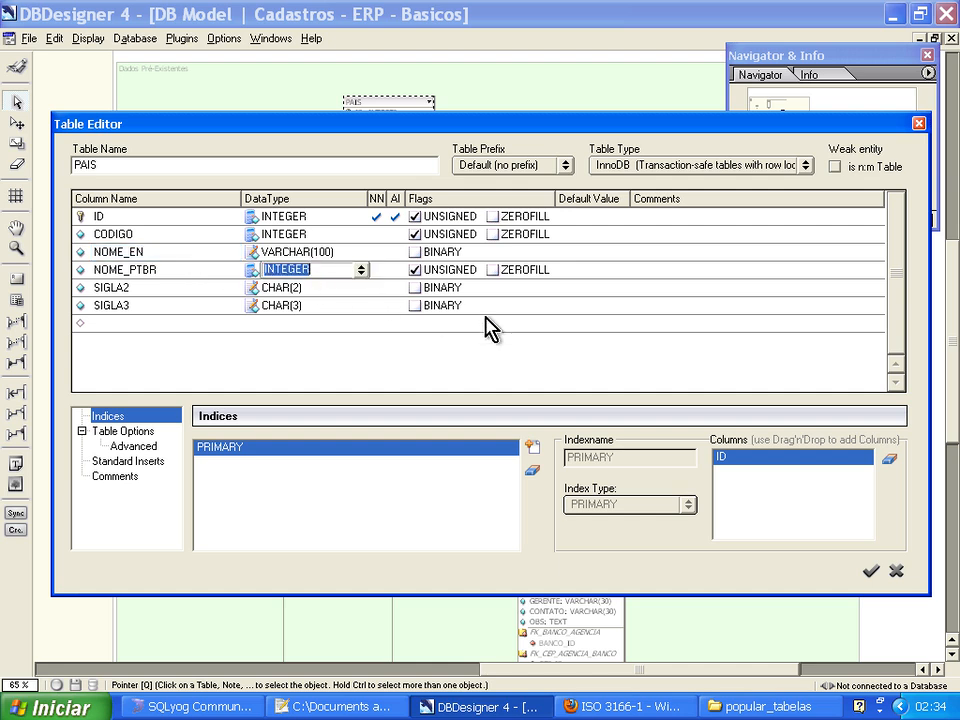
type("VARCHAR(100")
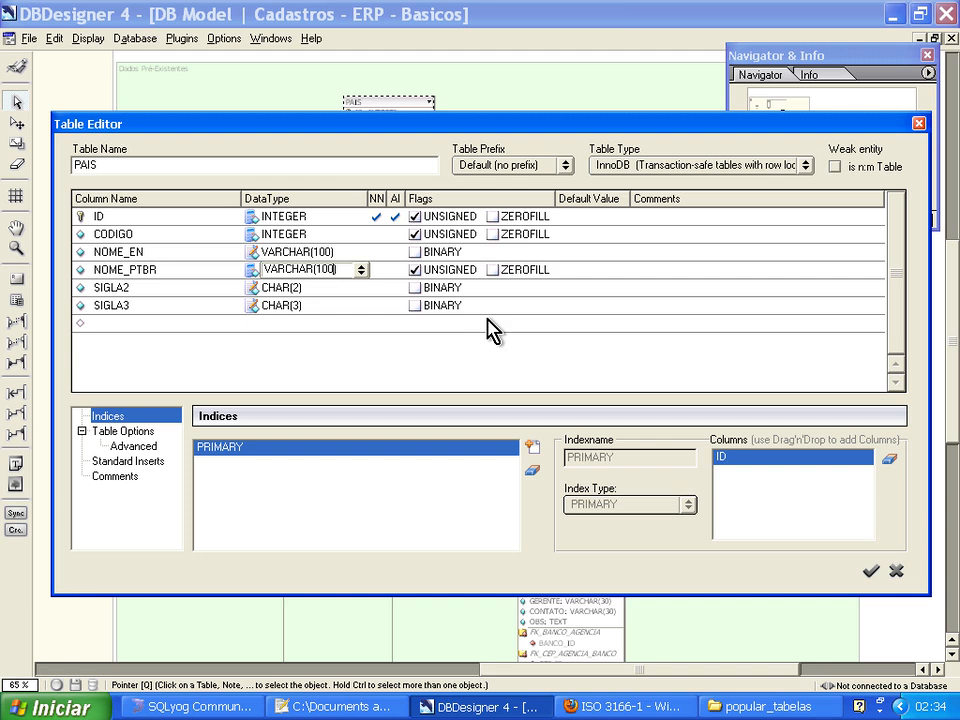
key("Return")
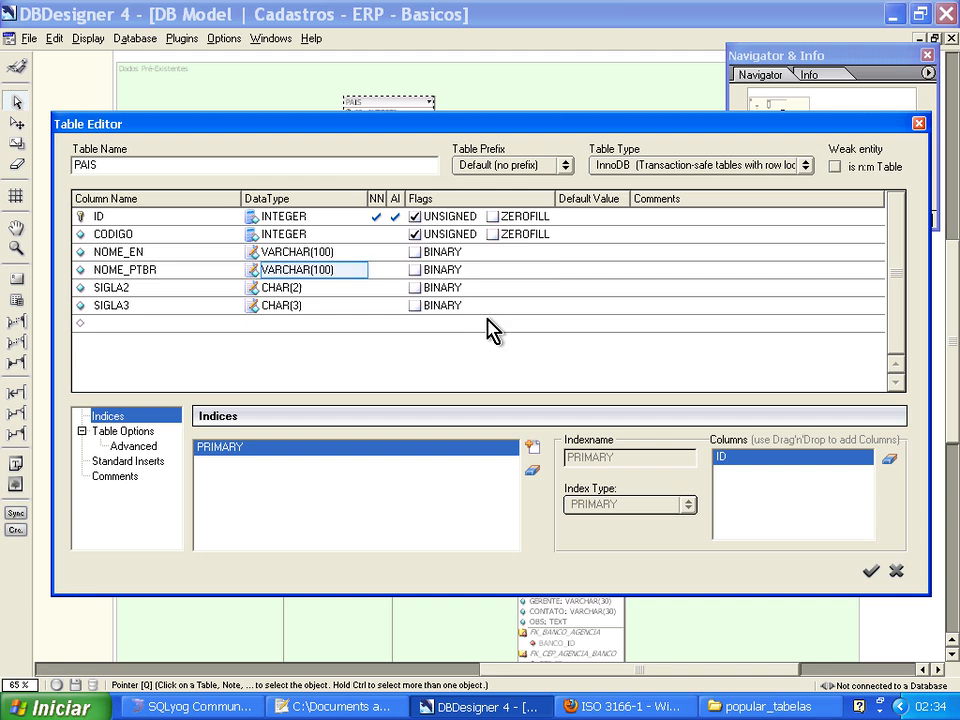
left_click(871, 572)
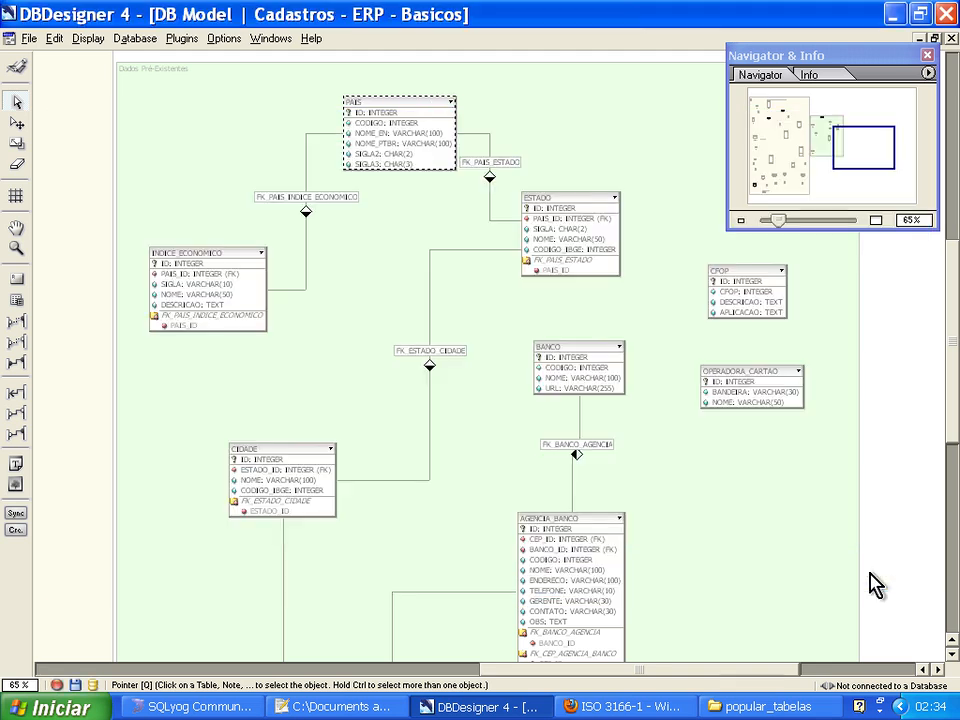
Switch to SQLyog, collapse the t2tierp database, list the tables of t2tierp2 and view the data of its pais table.
left_click(200, 707)
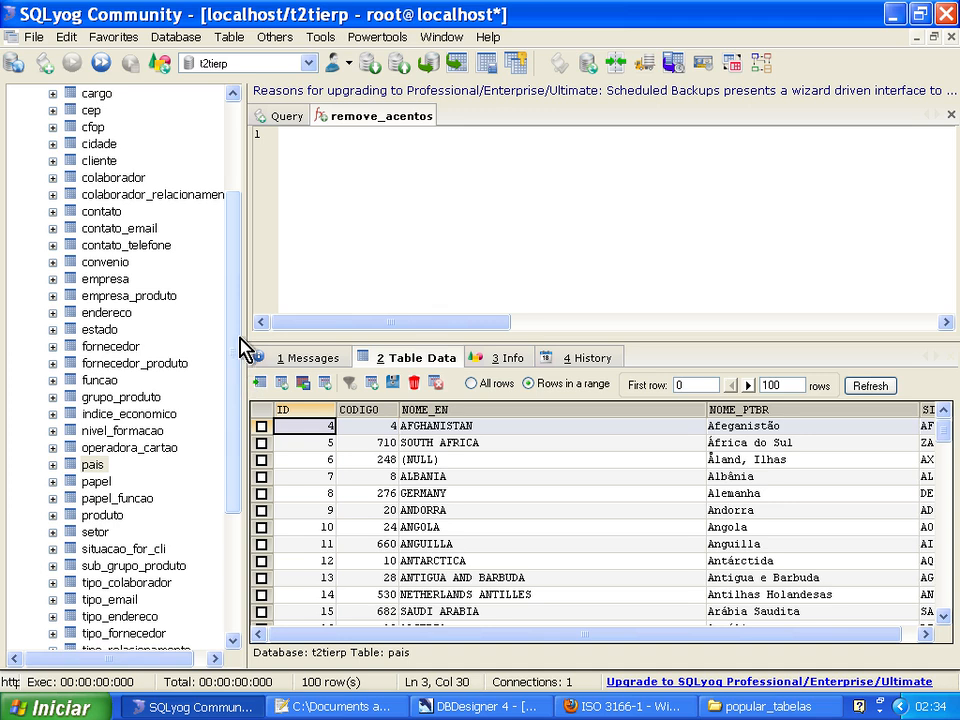
left_click_drag(242, 330, 253, 347)
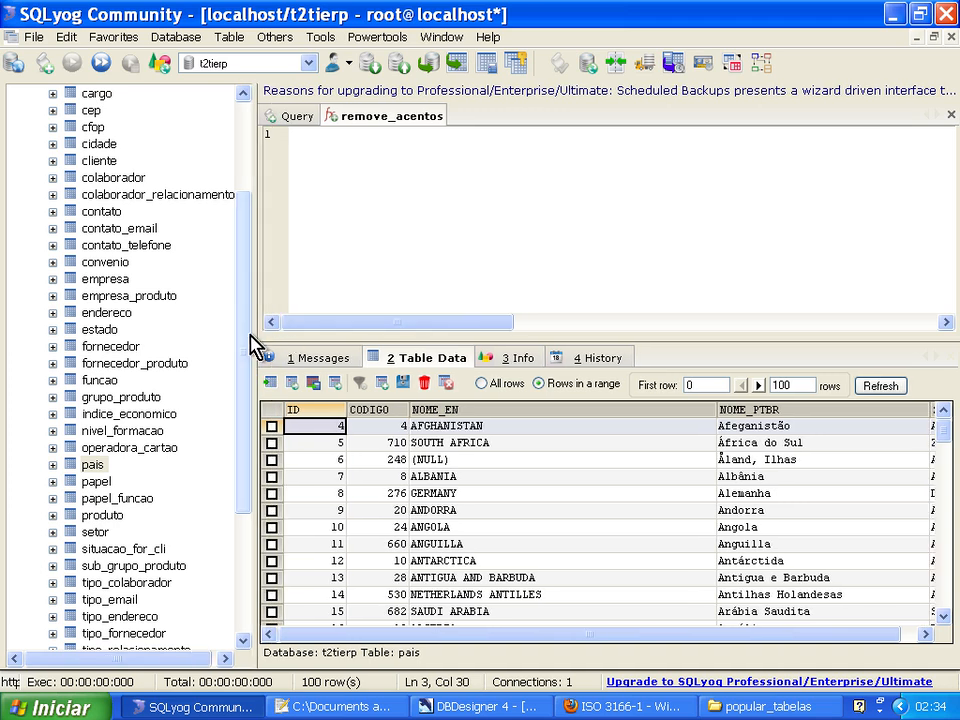
scroll(253, 214, "up", 3)
left_click(16, 177)
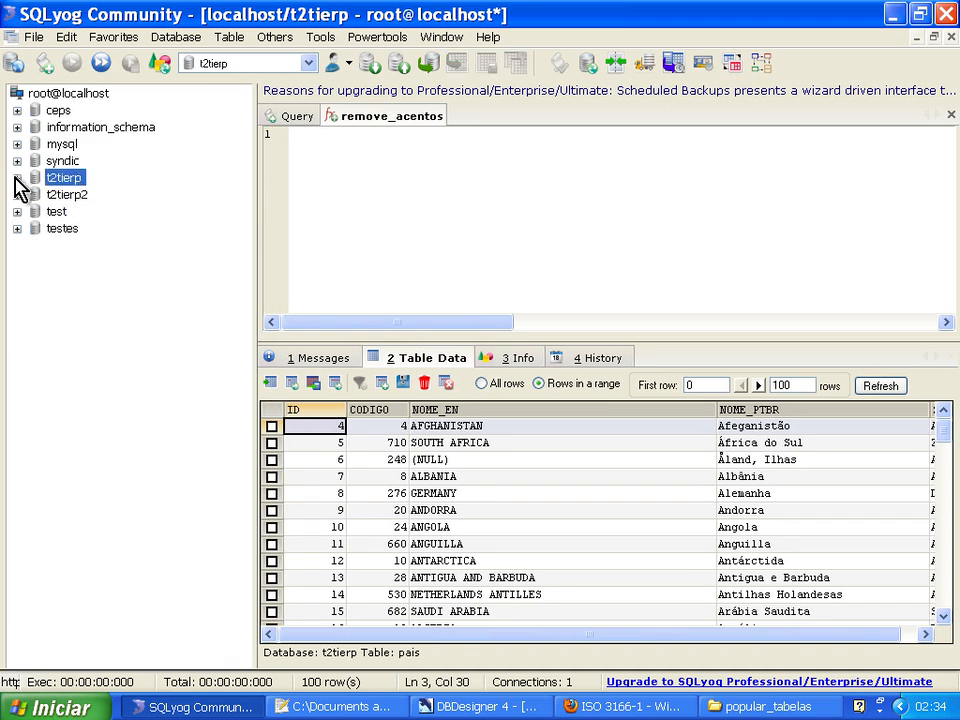
left_click(16, 195)
left_click(36, 212)
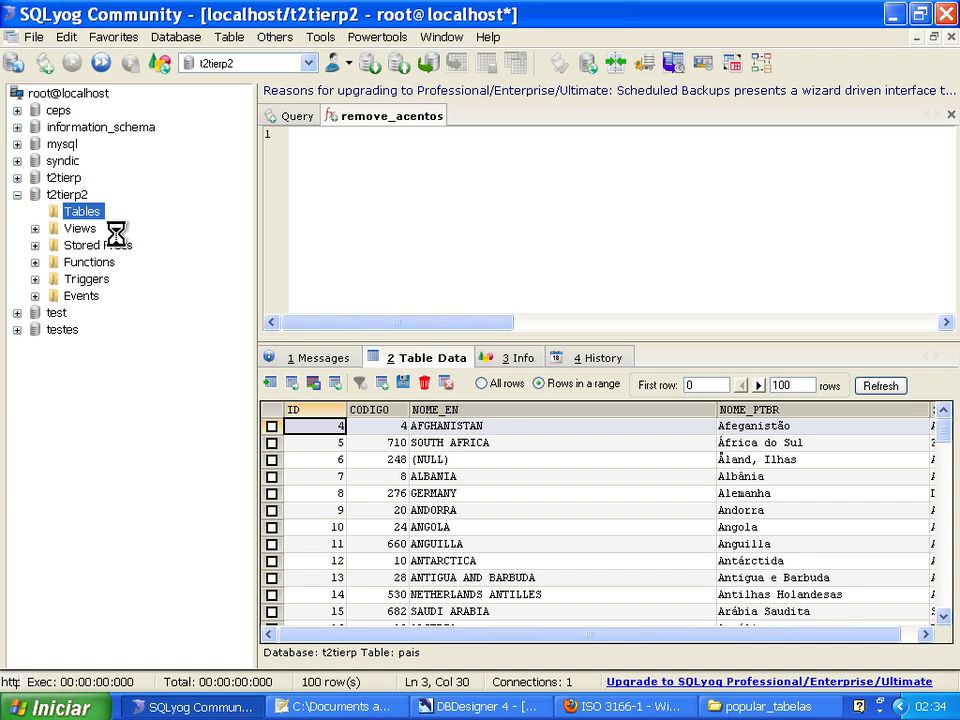
scroll(249, 295, "up", 1)
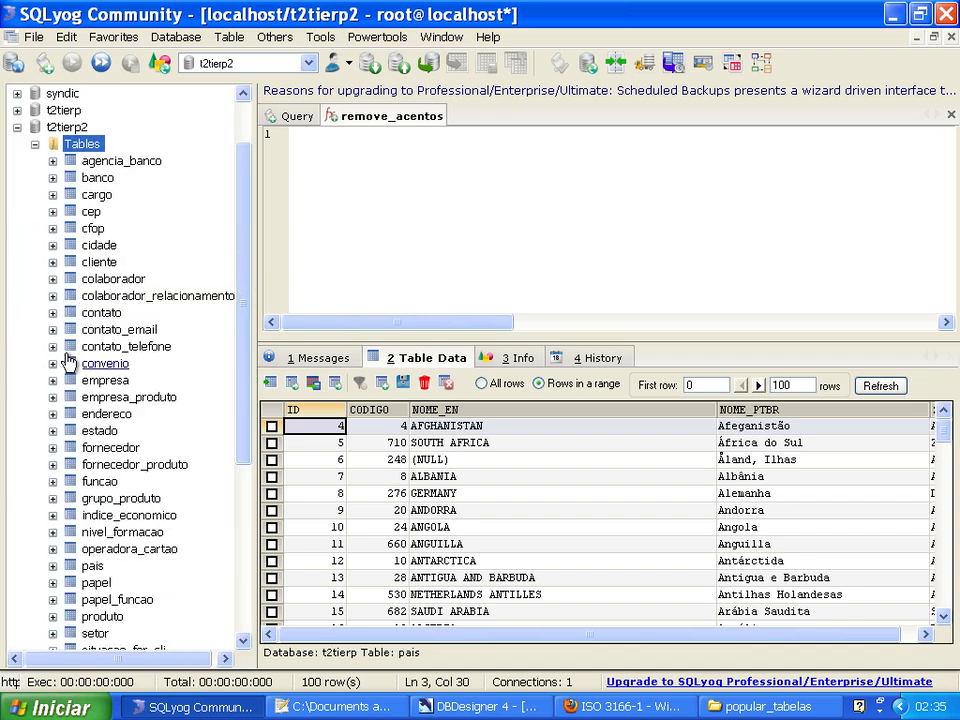
left_click(110, 565)
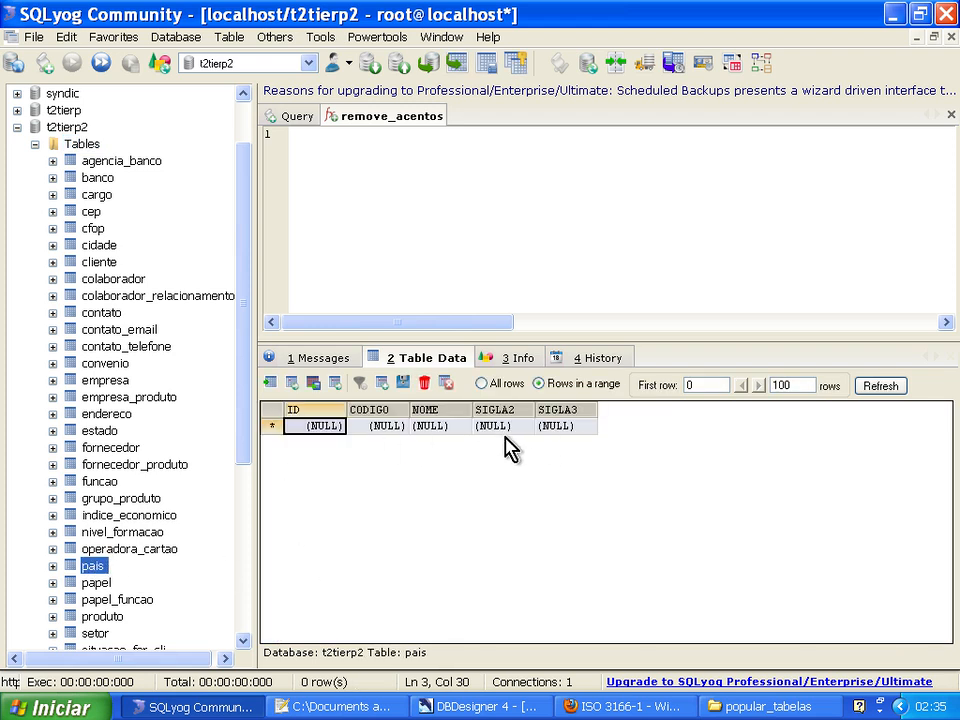
Open the pais table of t2tierp2 for alteration and rename its NOME field as NOME_EN.
right_click(93, 565)
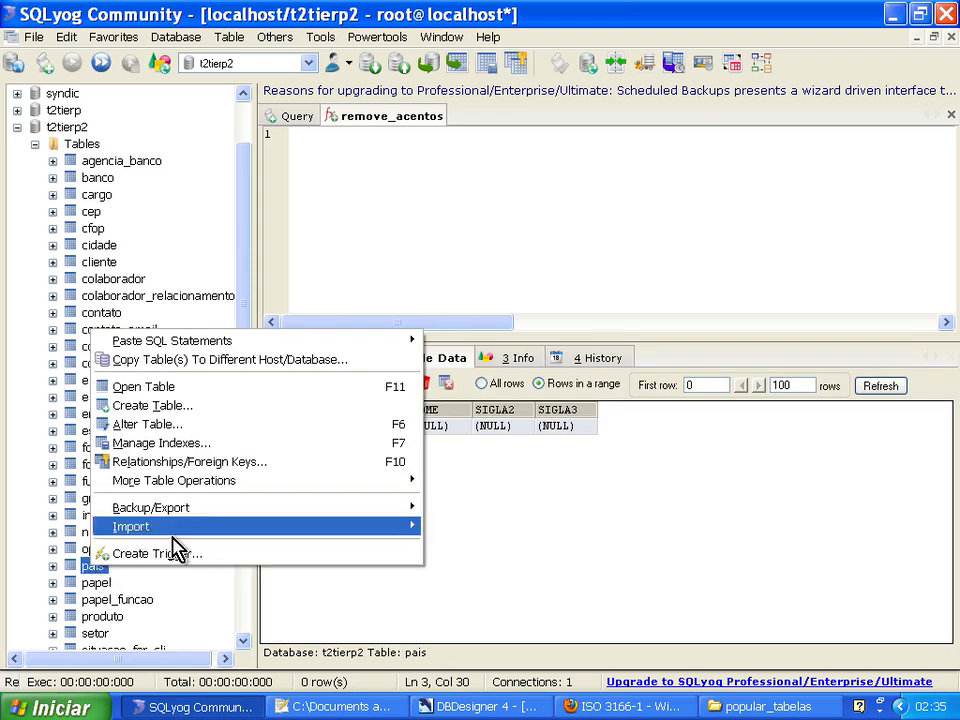
left_click(265, 428)
left_click(128, 181)
left_click(167, 183)
key("Tab")
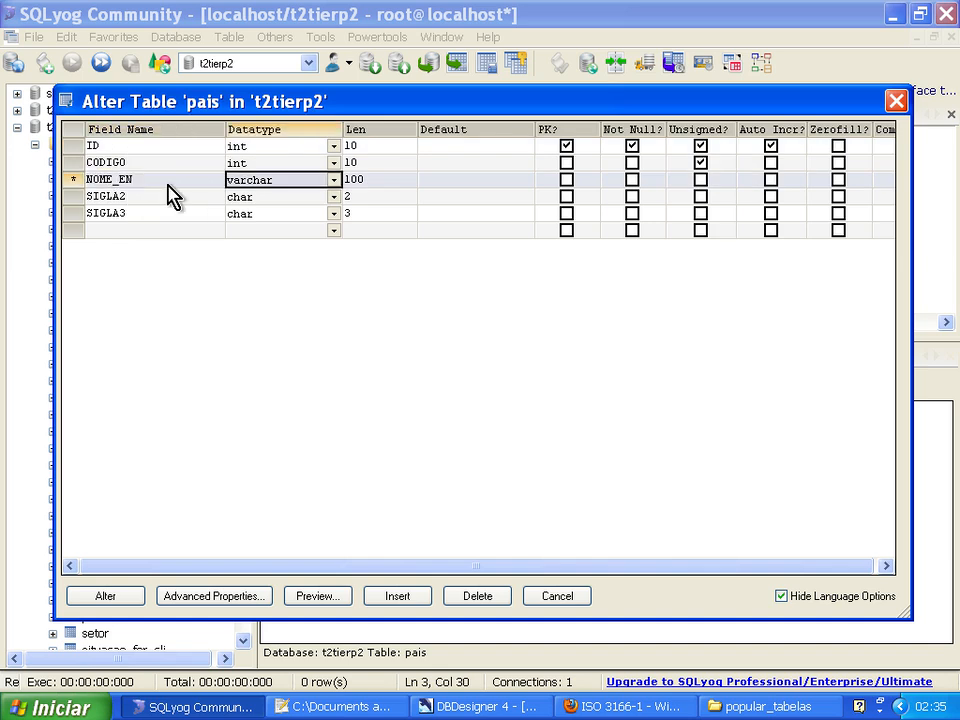
Rename the SIGLA2 field directly below NOME_EN as NOME_PTBR.
key("Down")
key("Left")
type("nOME")
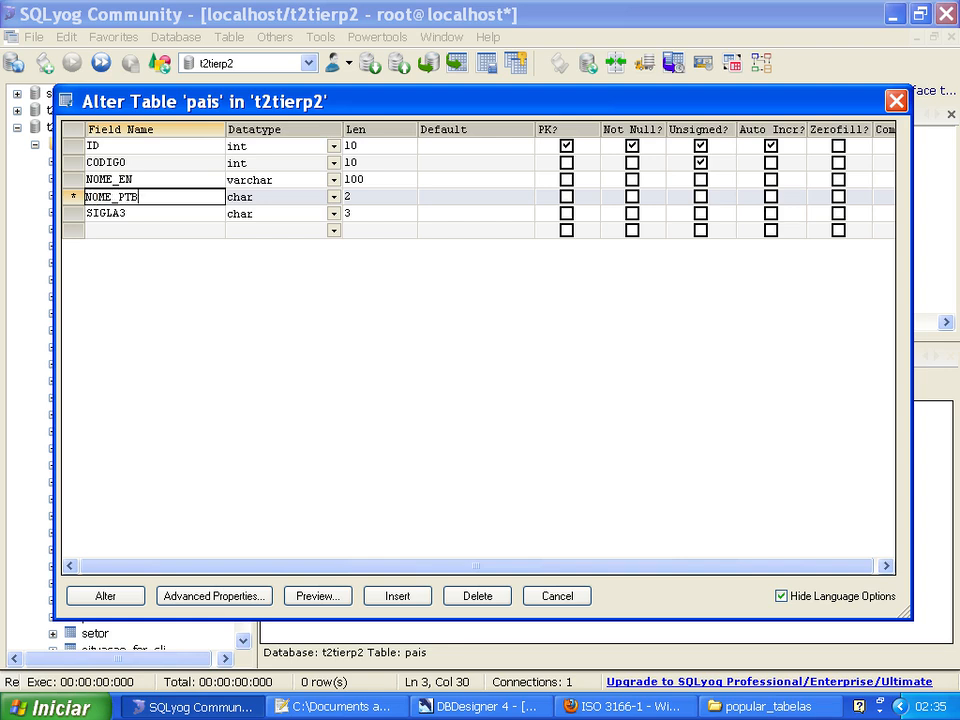
key("Tab")
Rename the SIGLA3 field as SIGLA2 and add a new SIGLA3 field below it.
key("Down")
key("Left")
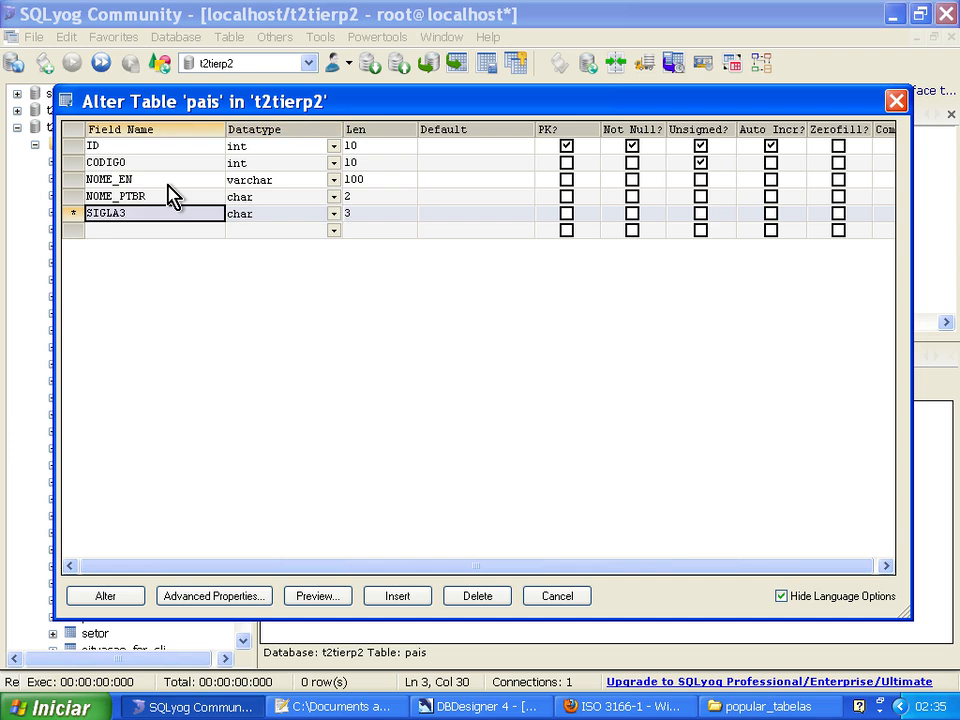
type("SI")
key("Tab")
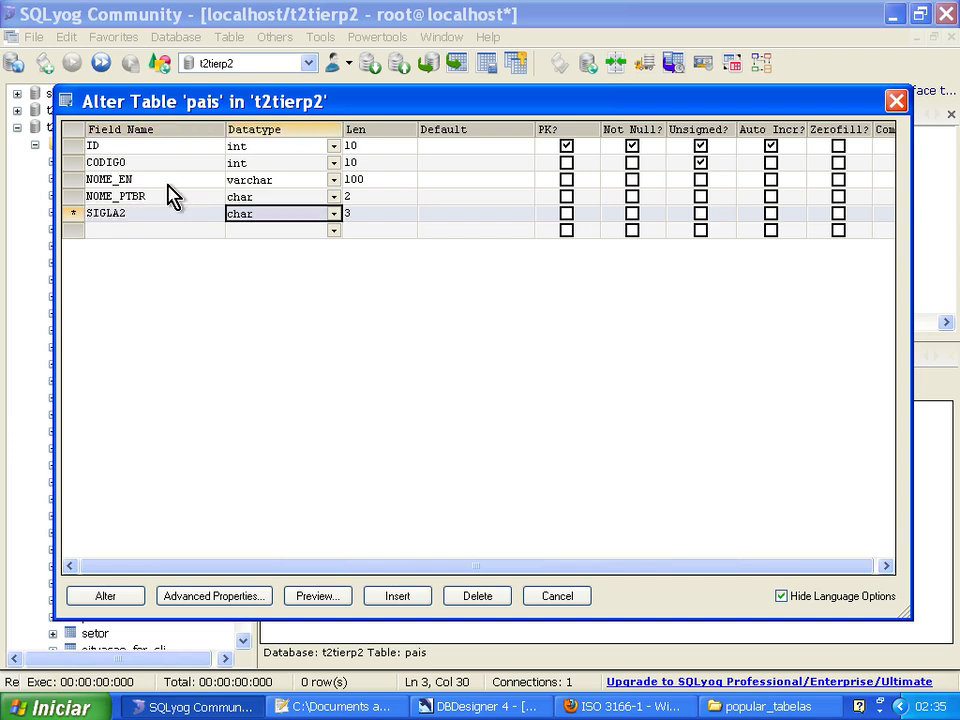
key("Down")
key("Left")
type("SI")
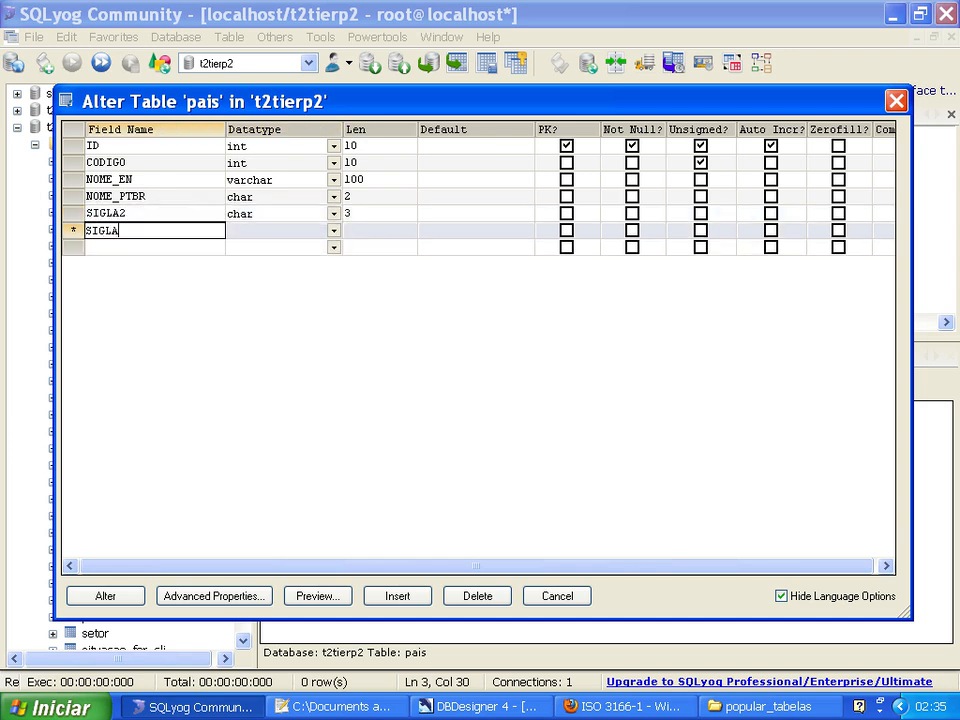
type("GLA3")
key("Tab")
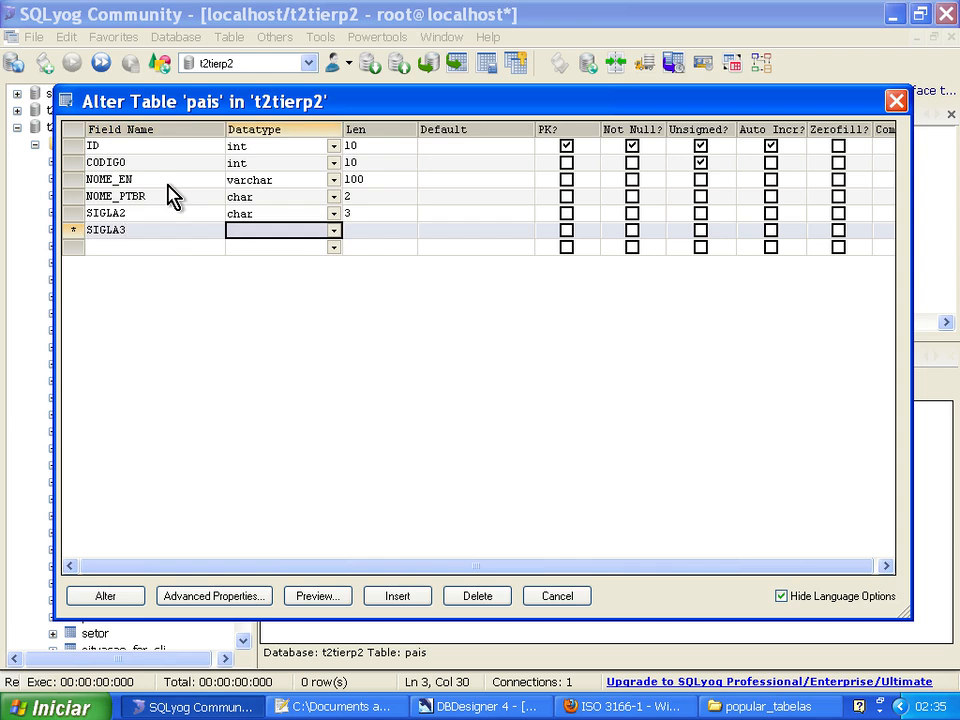
Set the NOME_PTBR field's data type to varchar with a length of 100.
key("Up")
key("Up")
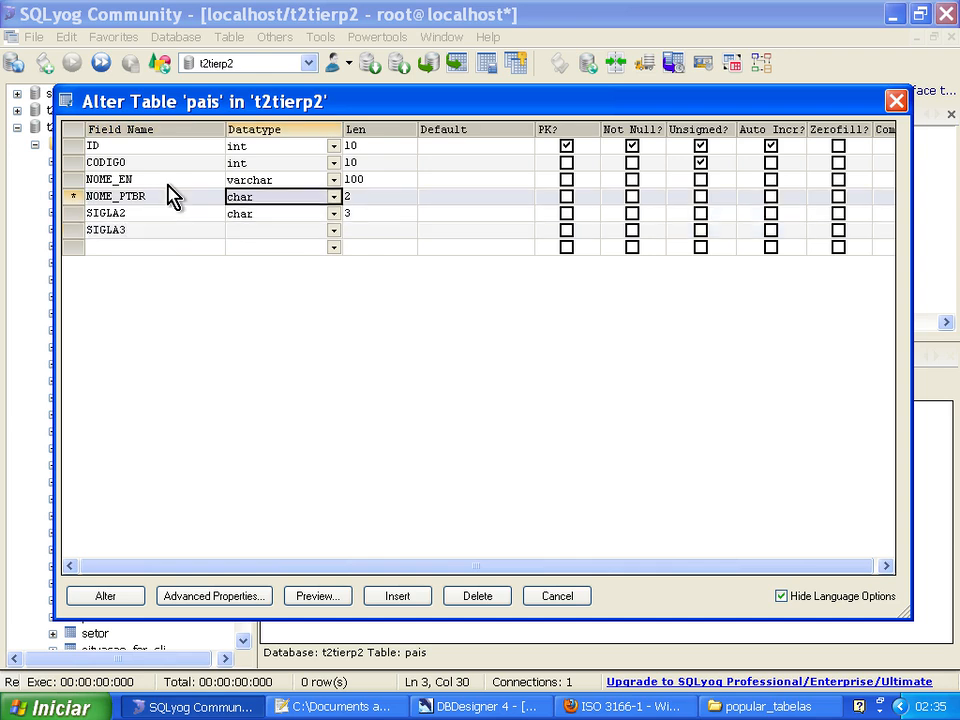
type("VARCHAR")
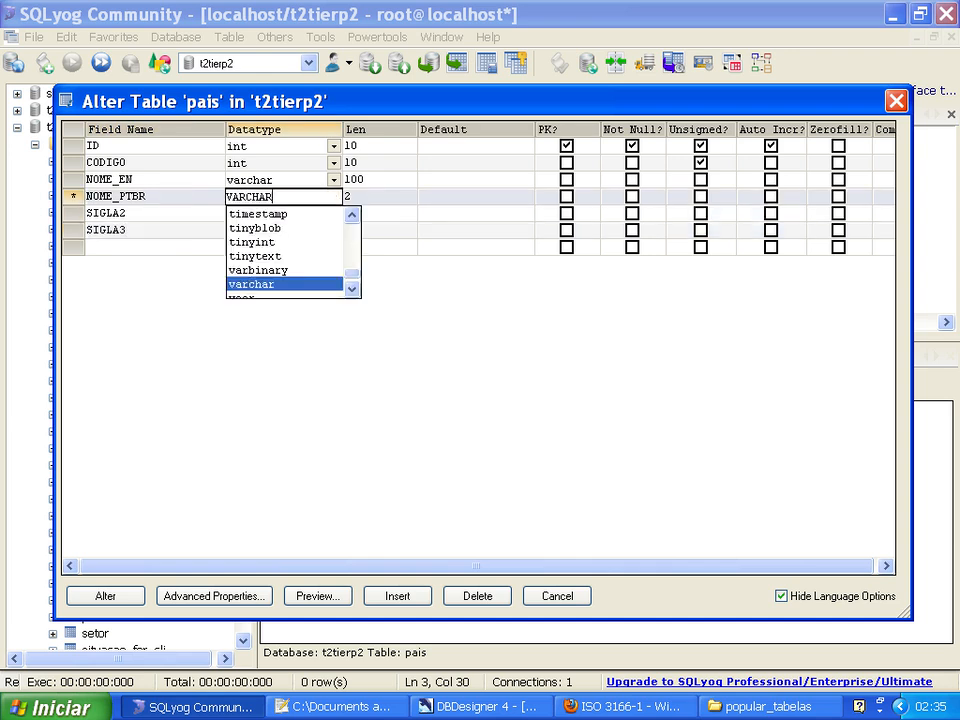
key("Tab")
key("Up")
key("Down")
type("100")
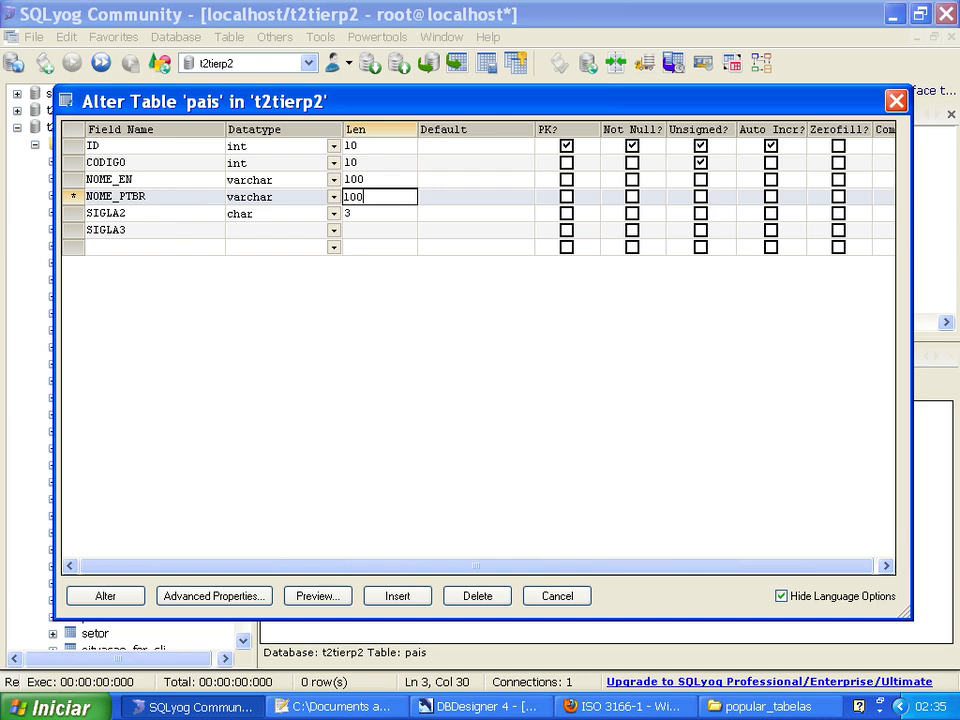
key("Tab")
Set the SIGLA2 field's length to 2 and define SIGLA3 as char with a length of 3.
left_click(328, 218)
left_click(364, 217)
left_click(363, 219)
type("2")
key("Tab")
key("Down")
key("Left")
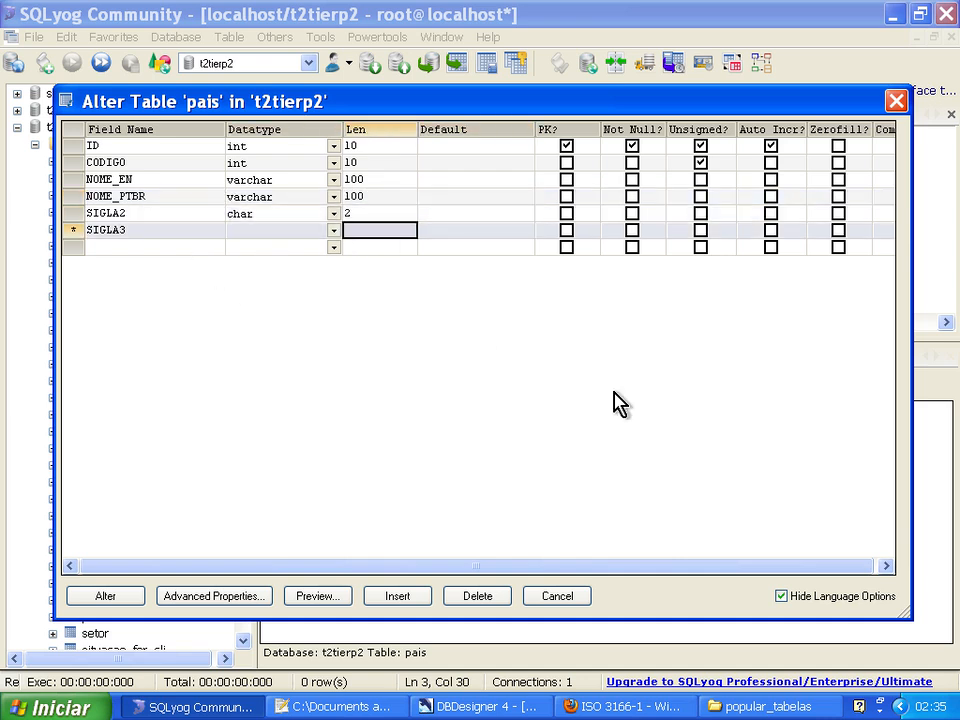
key("Left")
type("char")
key("Tab")
type("3")
key("Tab")
Apply the structure changes to the pais table and refresh its table data.
key("Up")
key("Up")
key("Left")
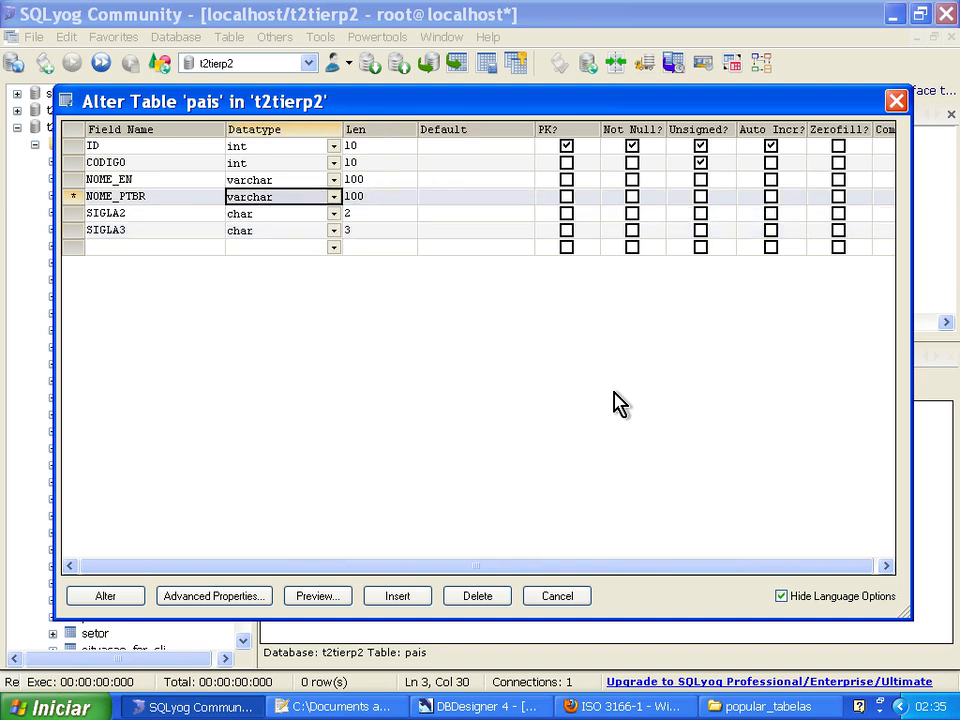
key("Left")
key("Up")
key("Up")
key("Up")
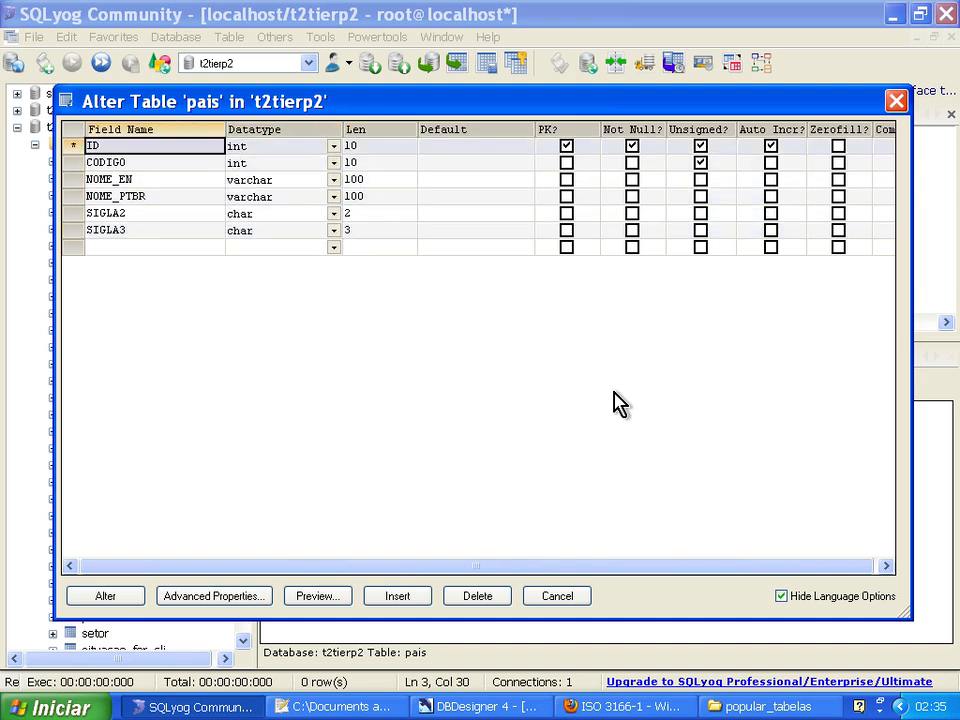
left_click(138, 598)
left_click(486, 415)
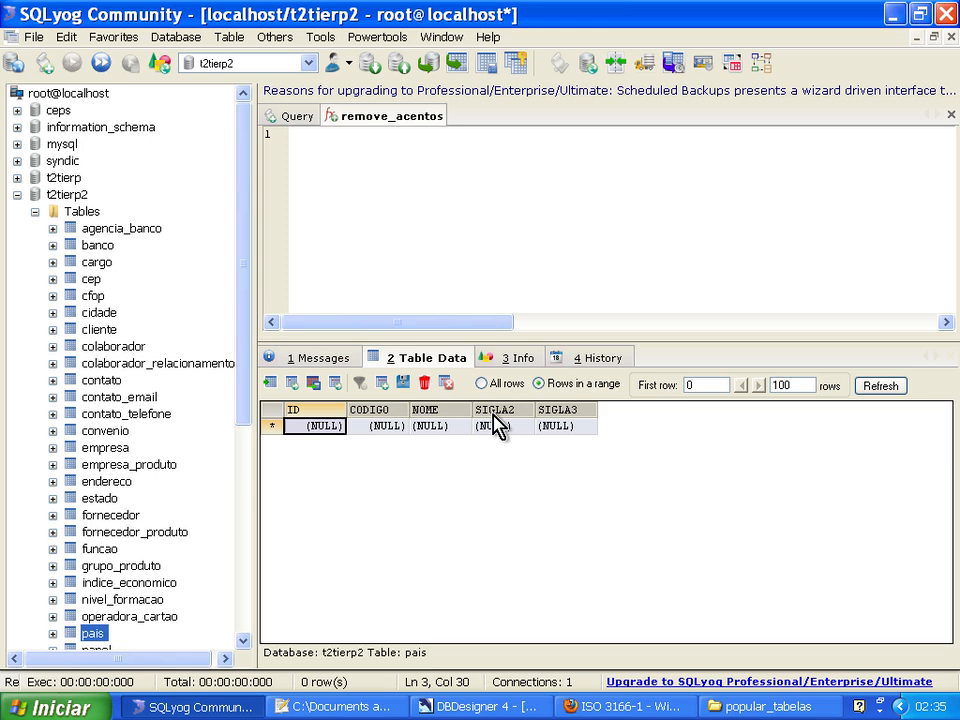
left_click(893, 387)
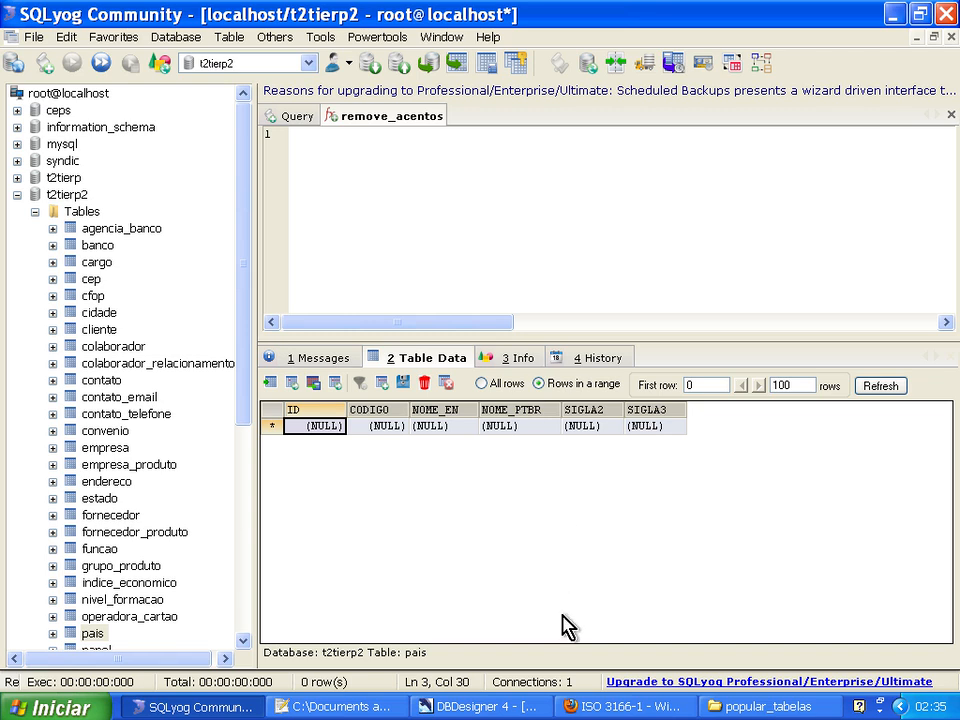
Switch to Notepad++ and compare the column order and country names in paises_01.sql and paises_02.sql.
left_click(316, 705)
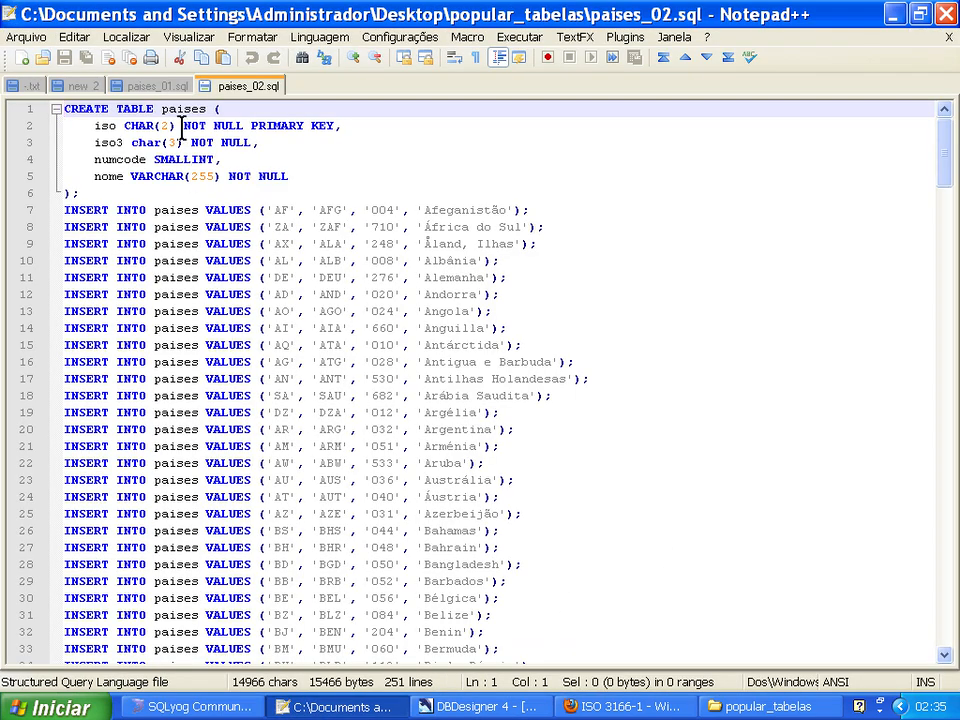
left_click(135, 87)
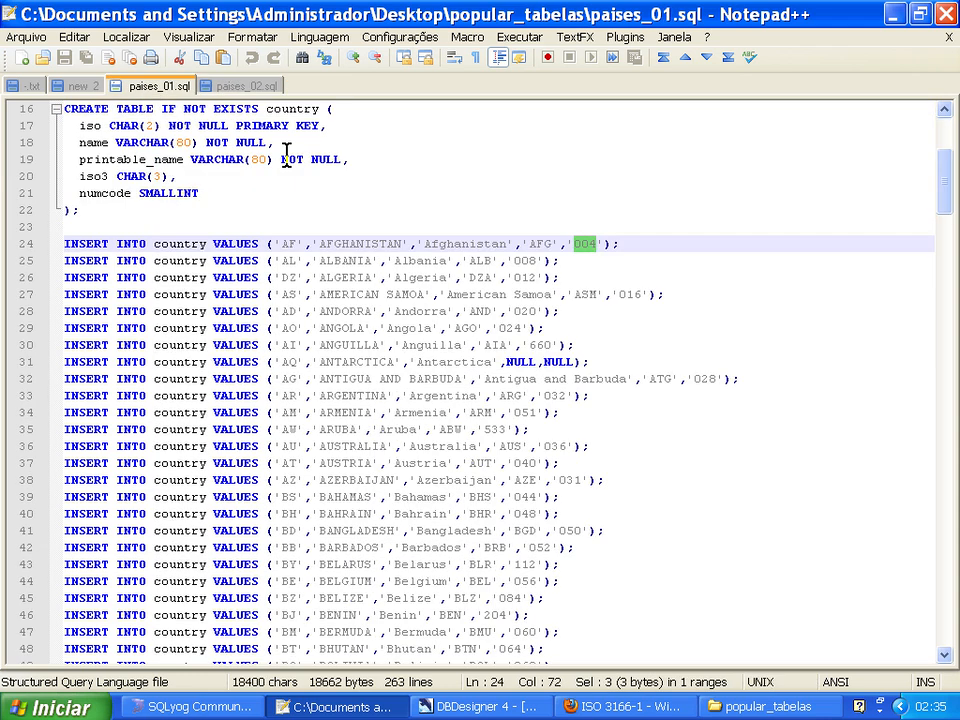
left_click(245, 87)
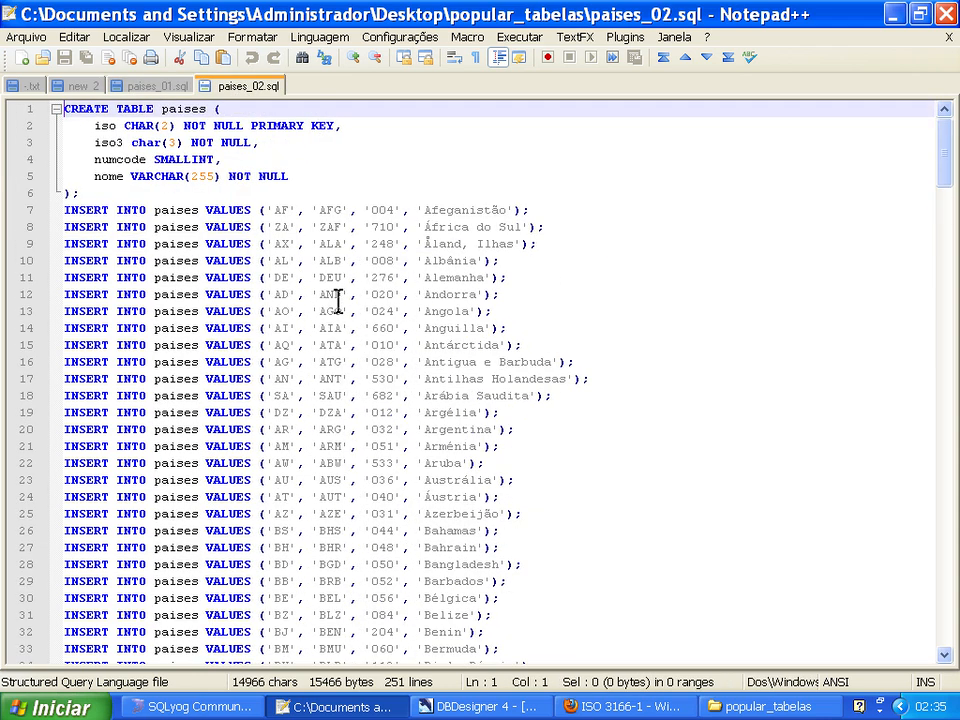
left_click(162, 86)
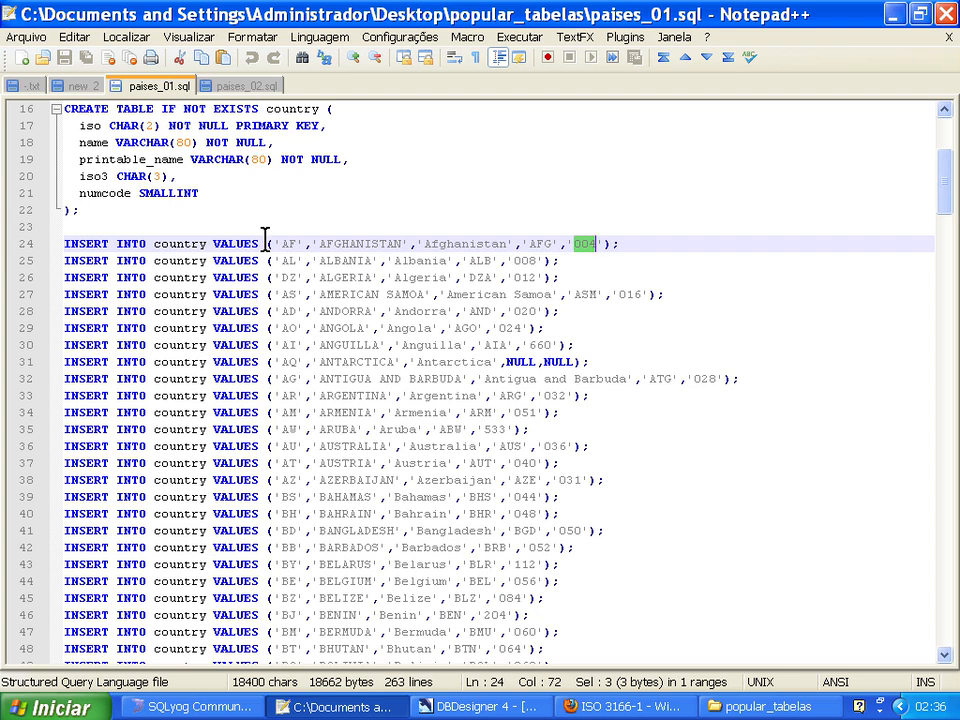
left_click(238, 87)
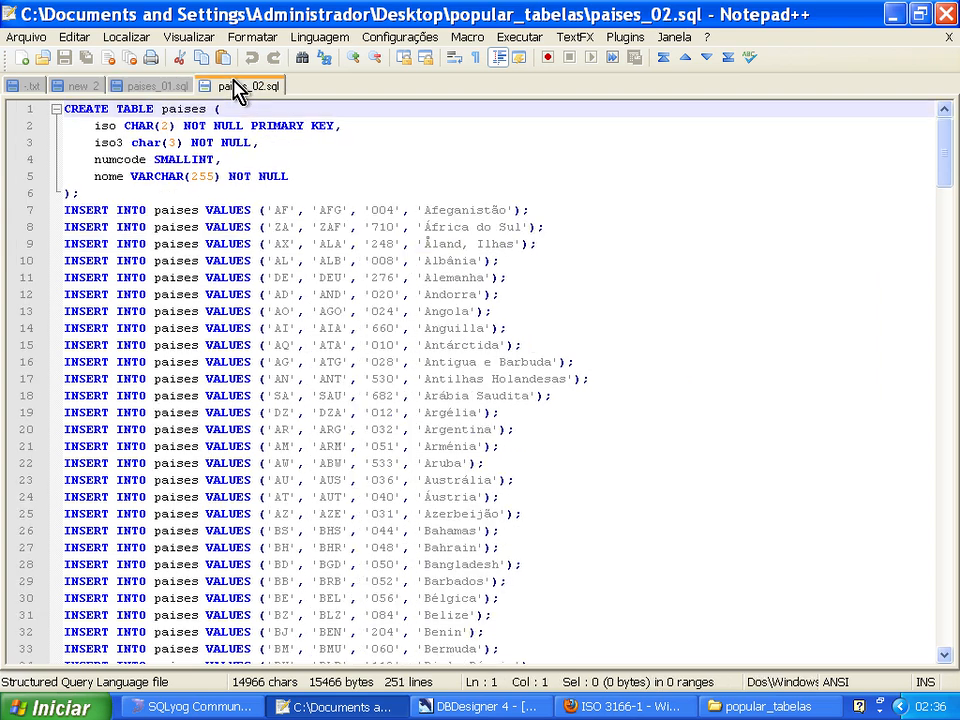
left_click(165, 87)
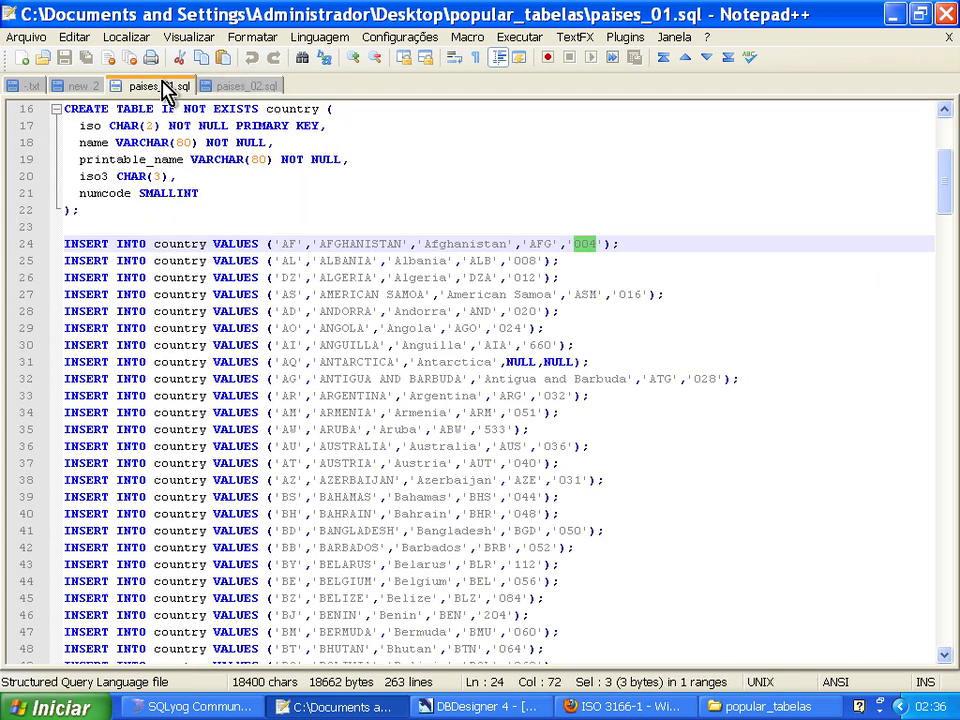
left_click(232, 88)
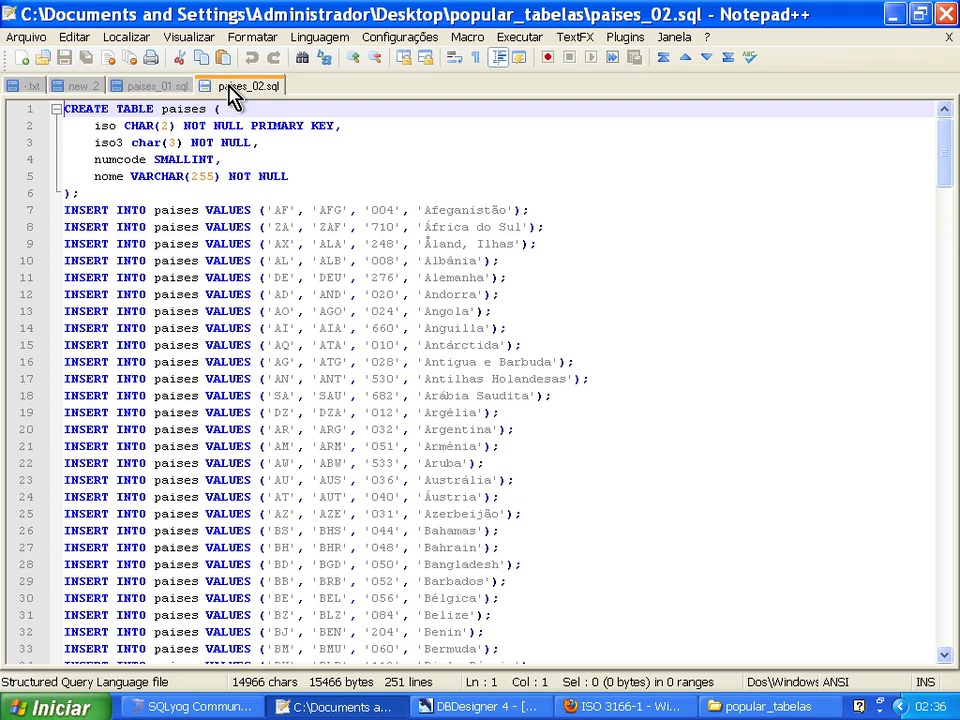
left_click(145, 86)
left_click(347, 236)
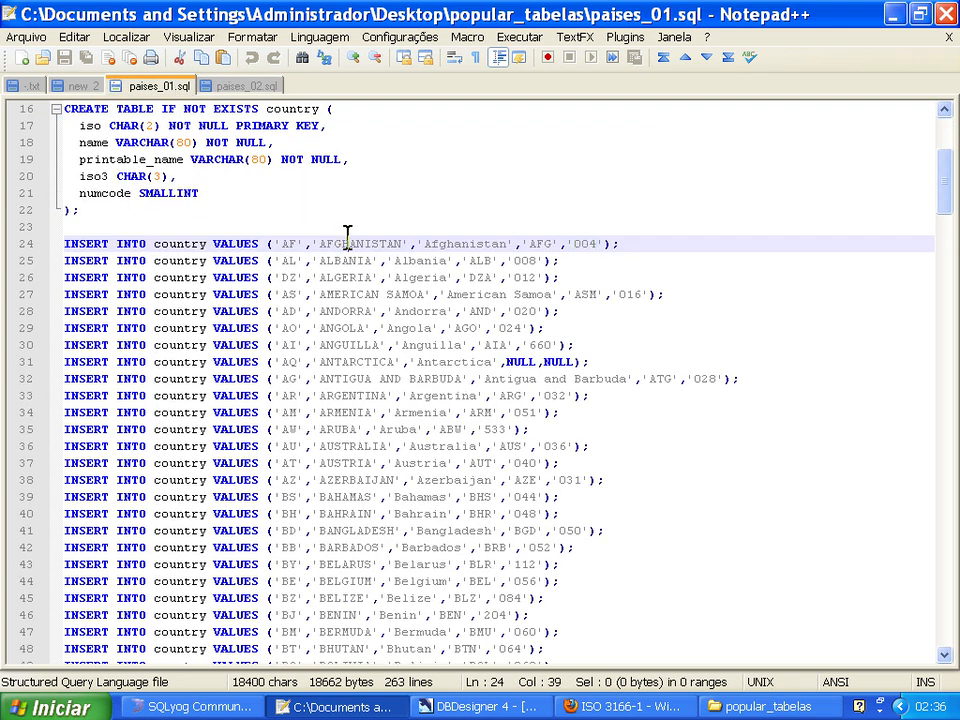
double_click(347, 236)
left_click(215, 86)
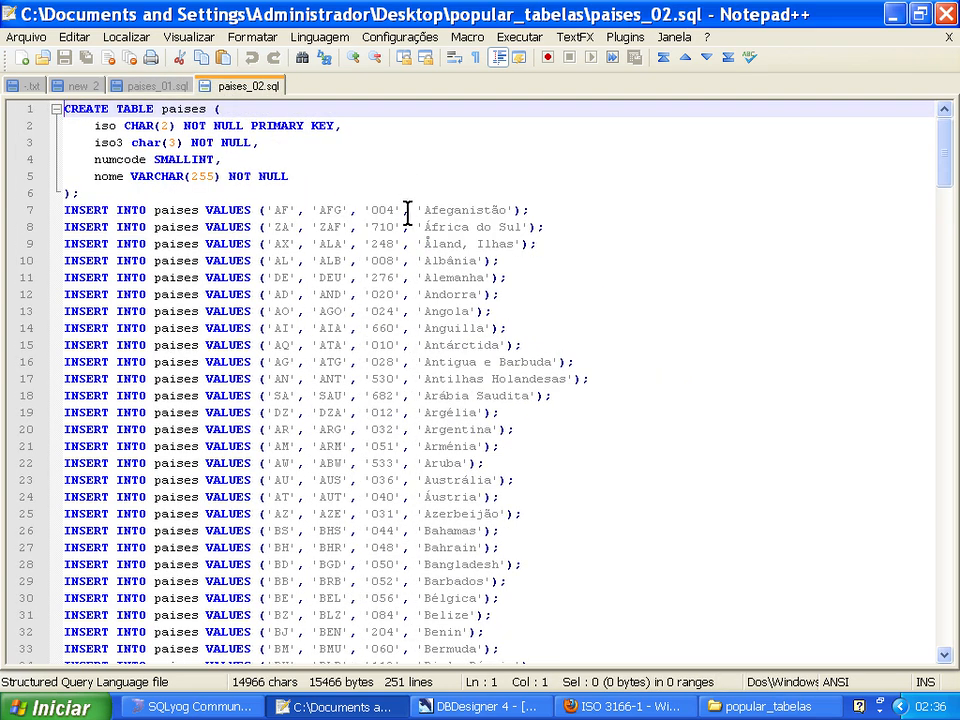
double_click(450, 210)
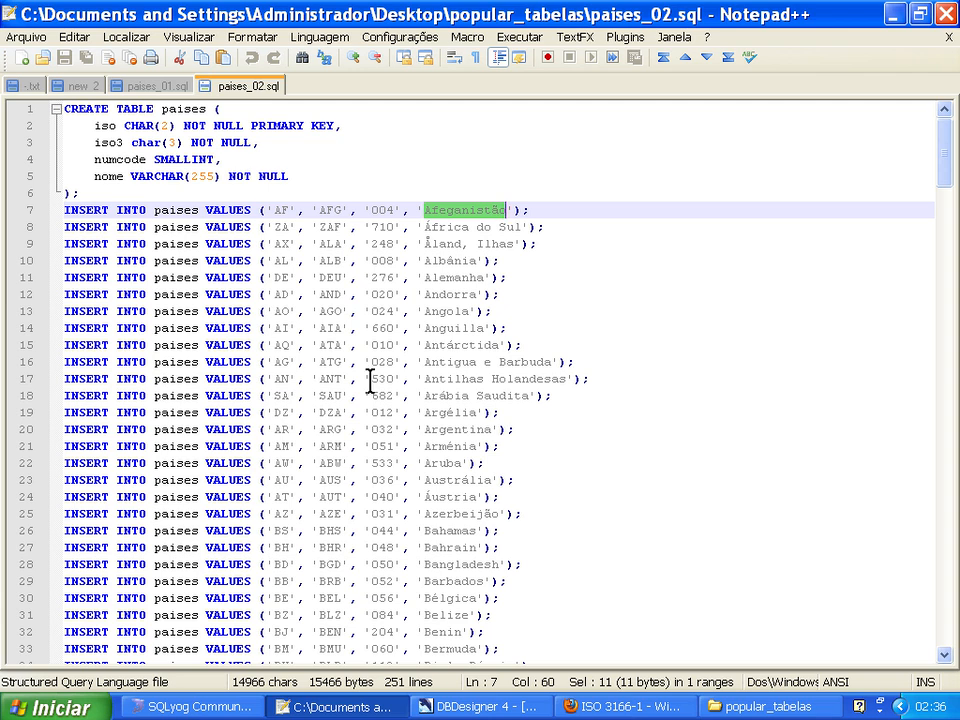
Copy all INSERT statements from paises_02.sql into a new document.
left_click(565, 206)
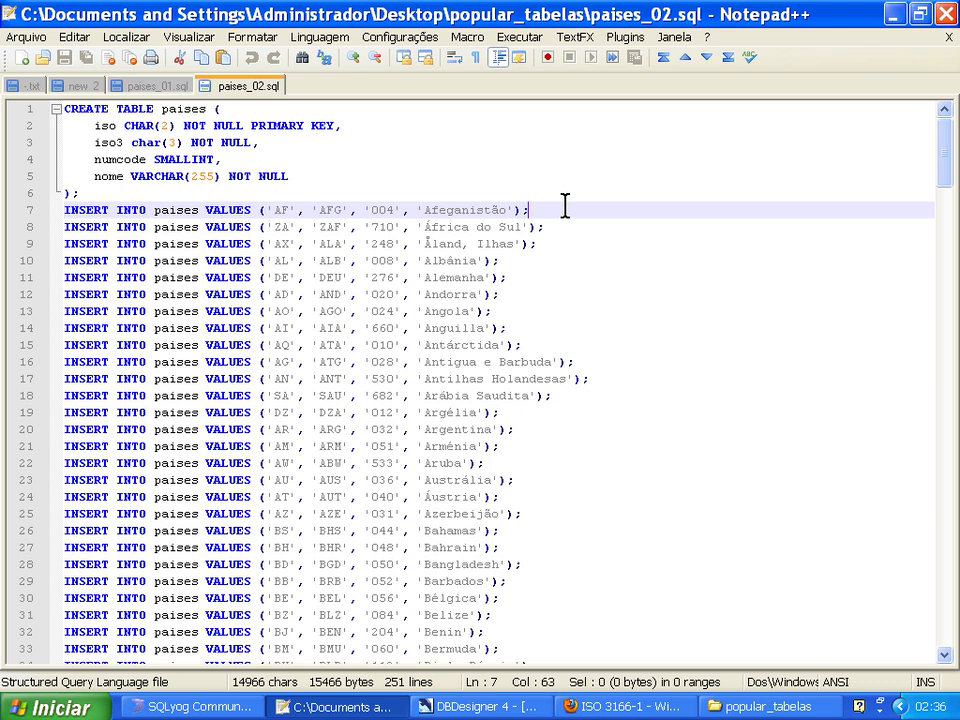
key("ctrl+shift+End")
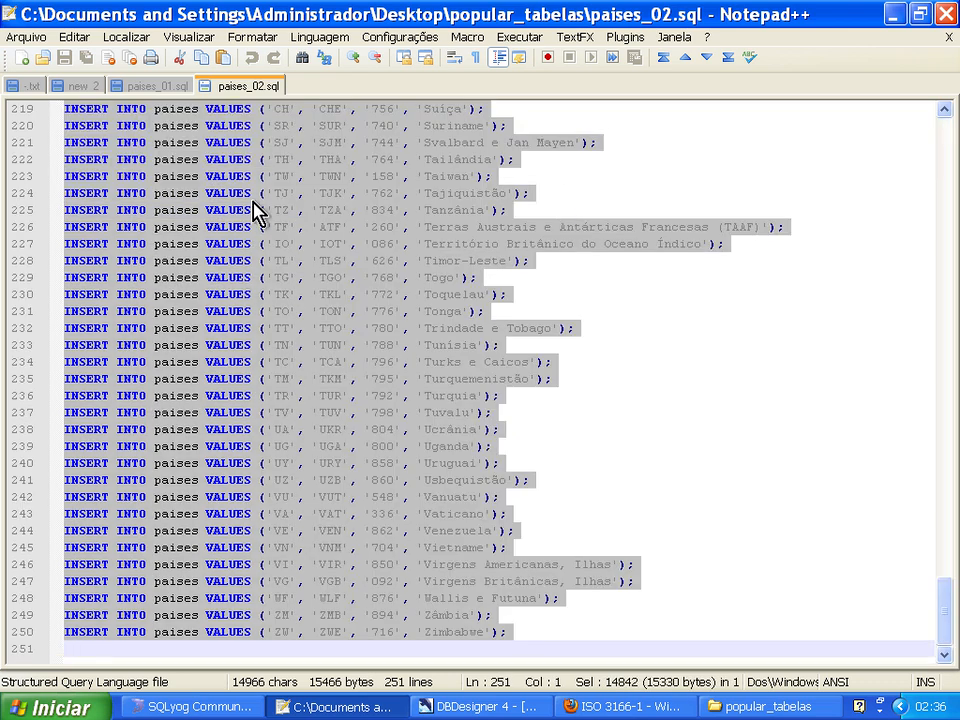
key("ctrl+n")
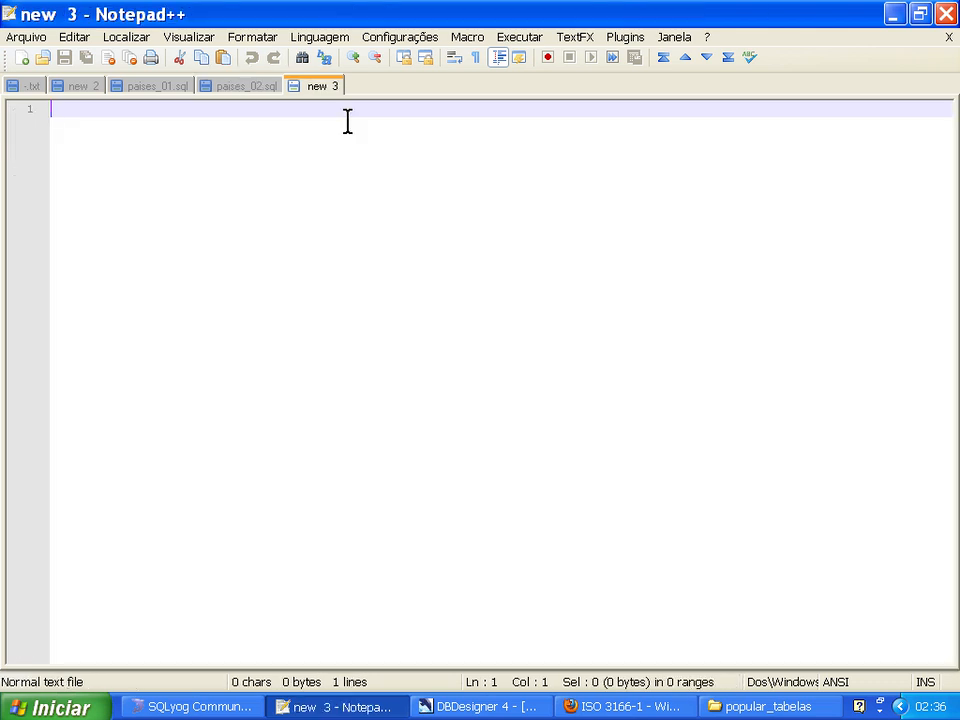
key("ctrl+v")
key("ctrl+Home")
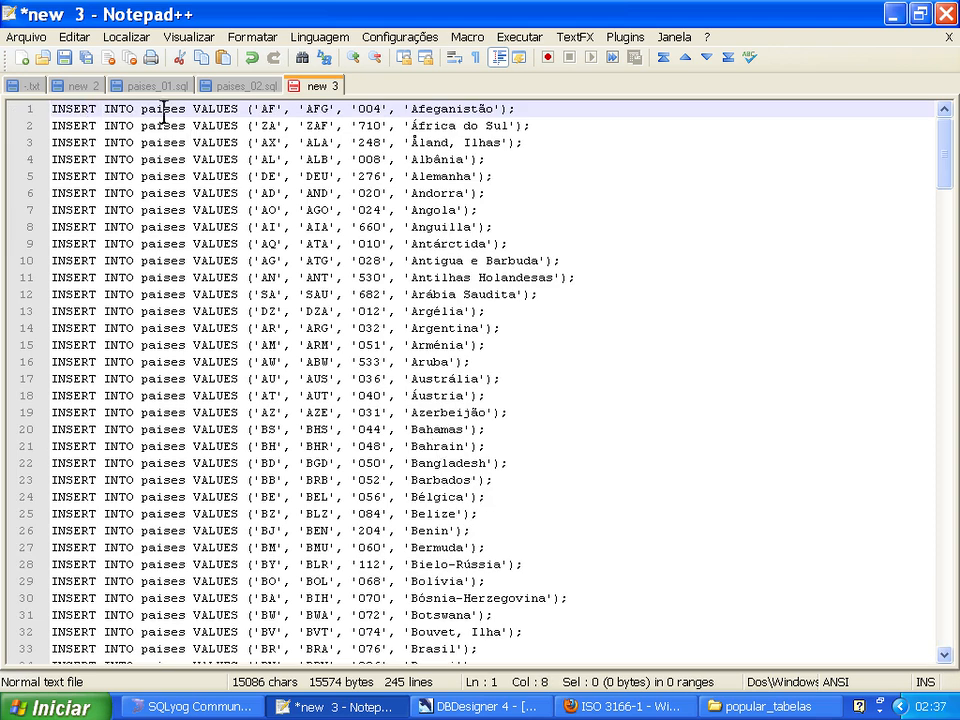
Replace every occurrence of "paises" with "pais" in the new document.
left_click(145, 40)
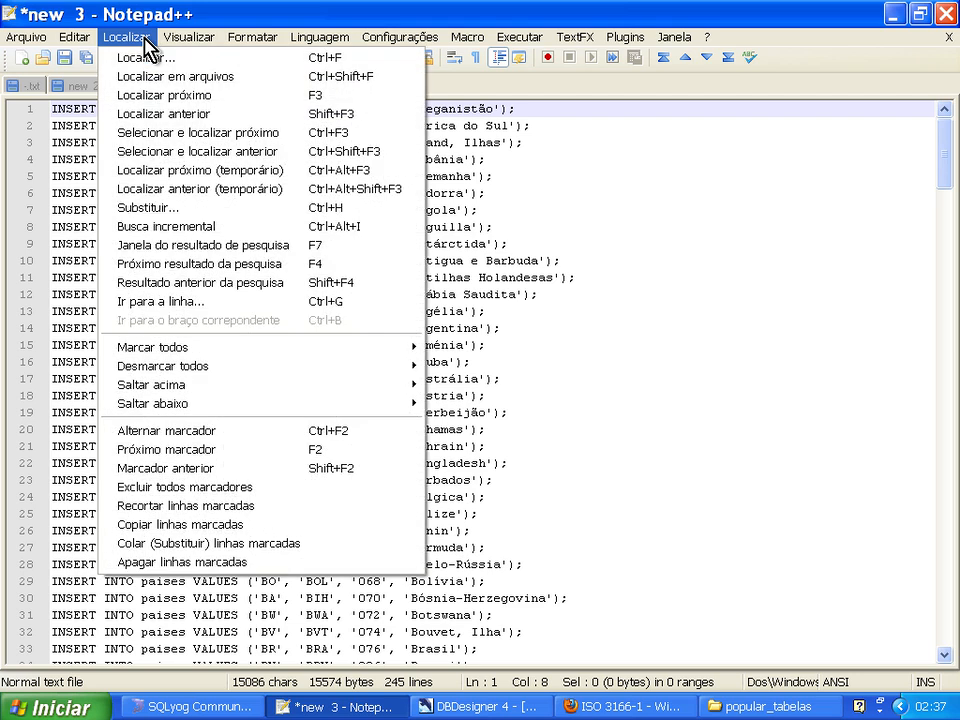
left_click(145, 212)
type("P")
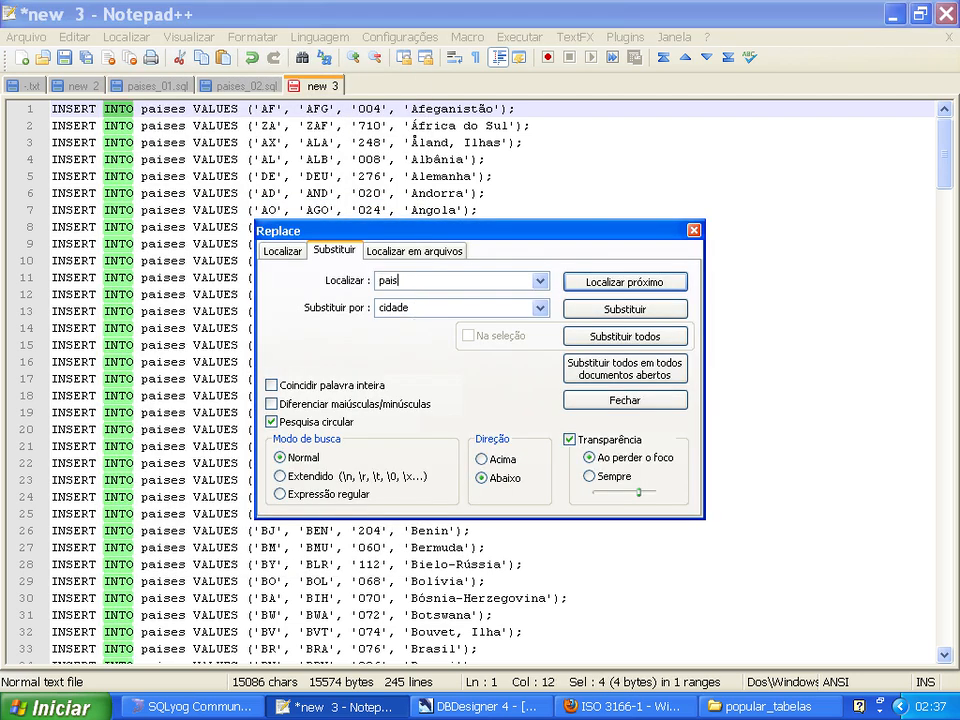
key("Tab")
type("pai")
left_click(624, 337)
key("Return")
left_click(693, 231)
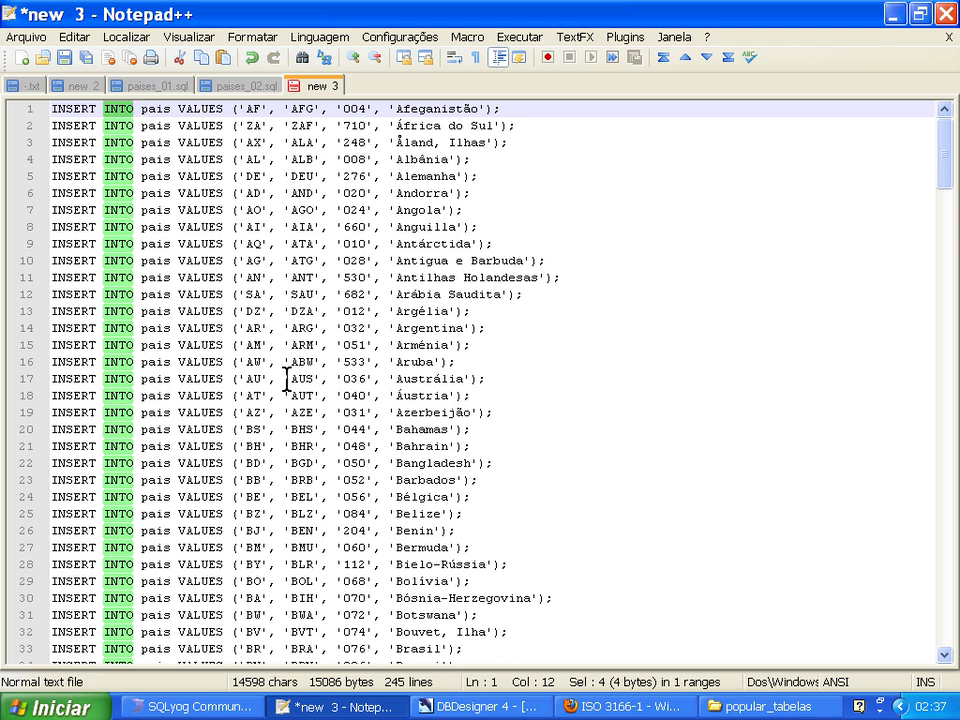
Check the pais table's columns in SQLyog and undo the last replacement in the new Notepad++ document.
left_click(200, 706)
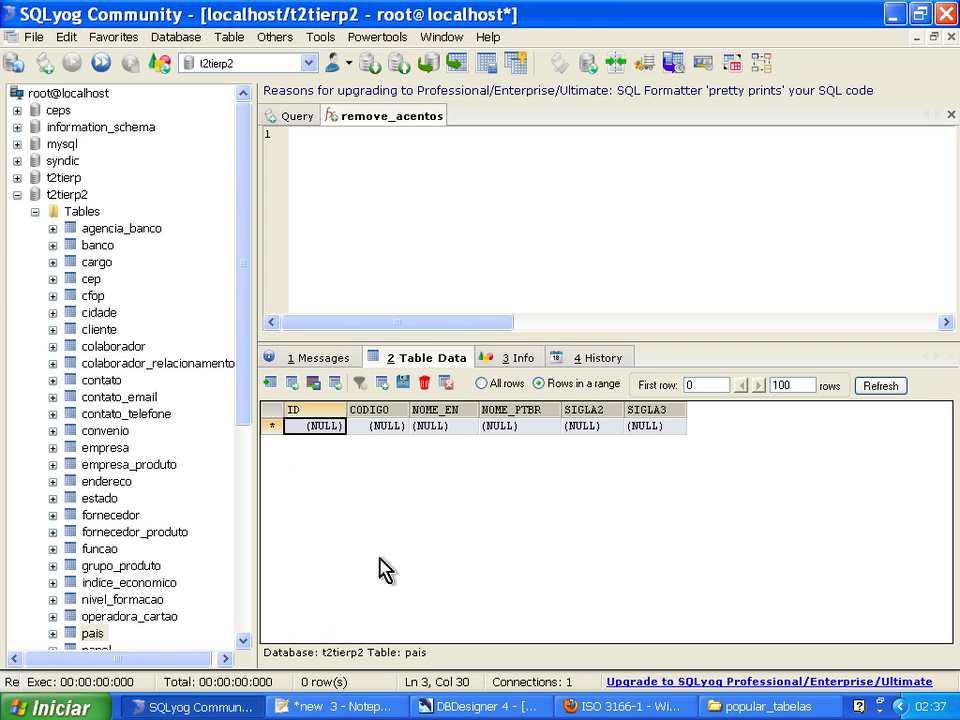
left_click(352, 707)
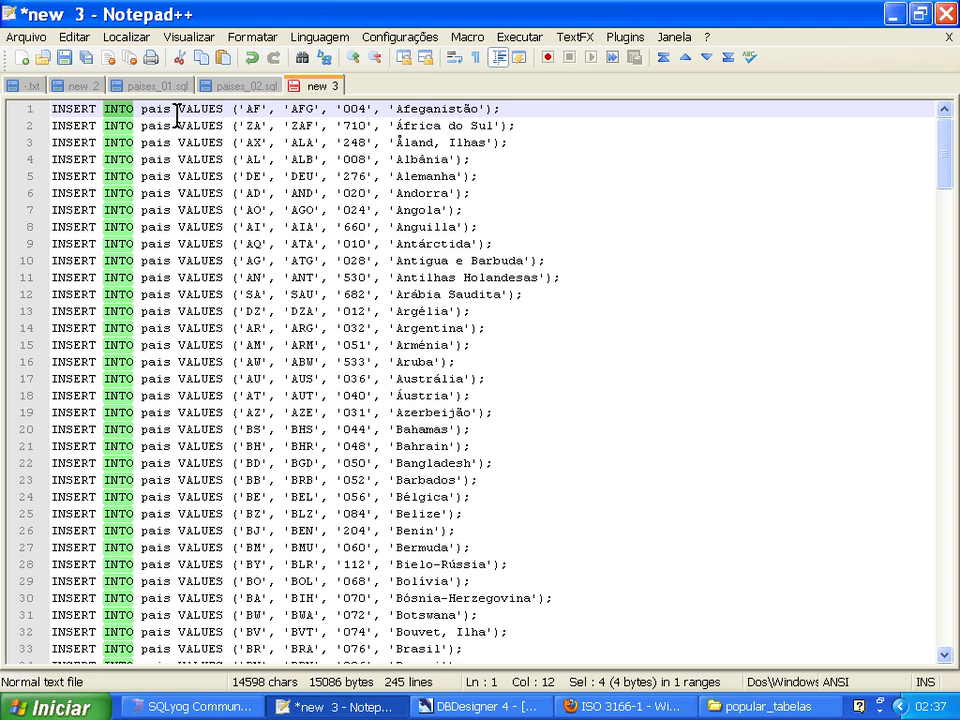
key("ctrl+z")
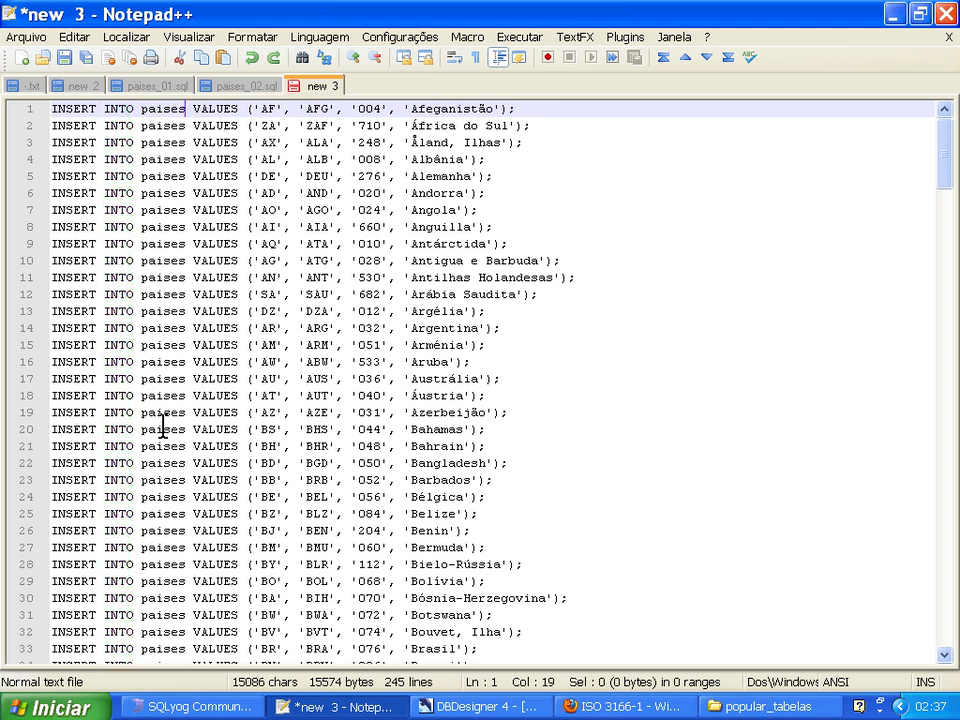
Set up a replacement of "paises" with text starting "pais (sigla2,sigla3,codigo," in the new document, checking the pais table's column names in SQLyog.
left_click(73, 37)
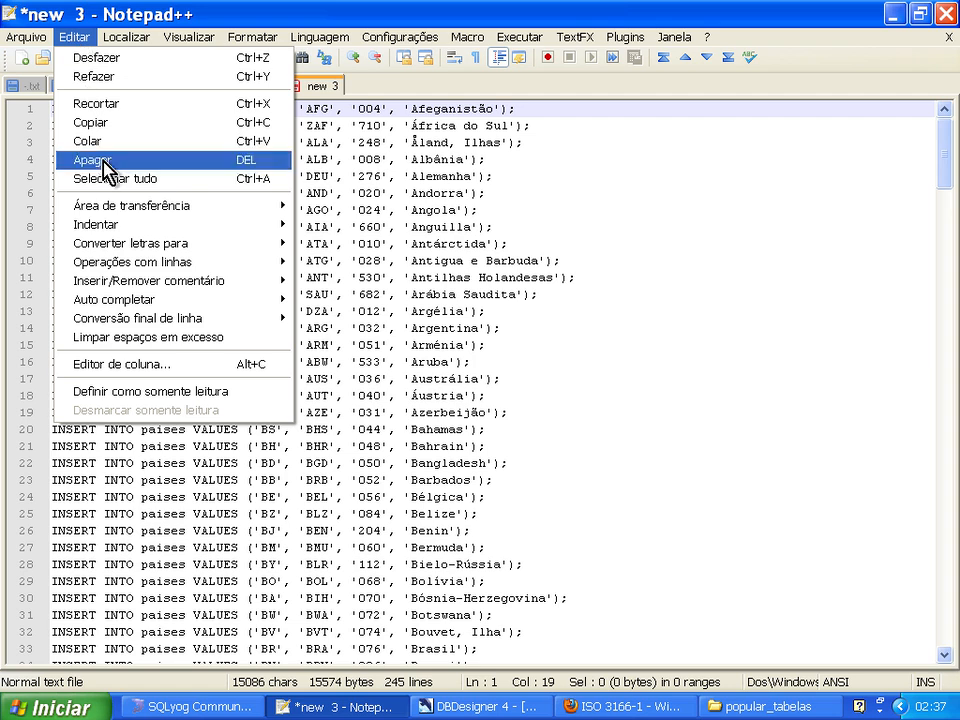
mouse_move(112, 36)
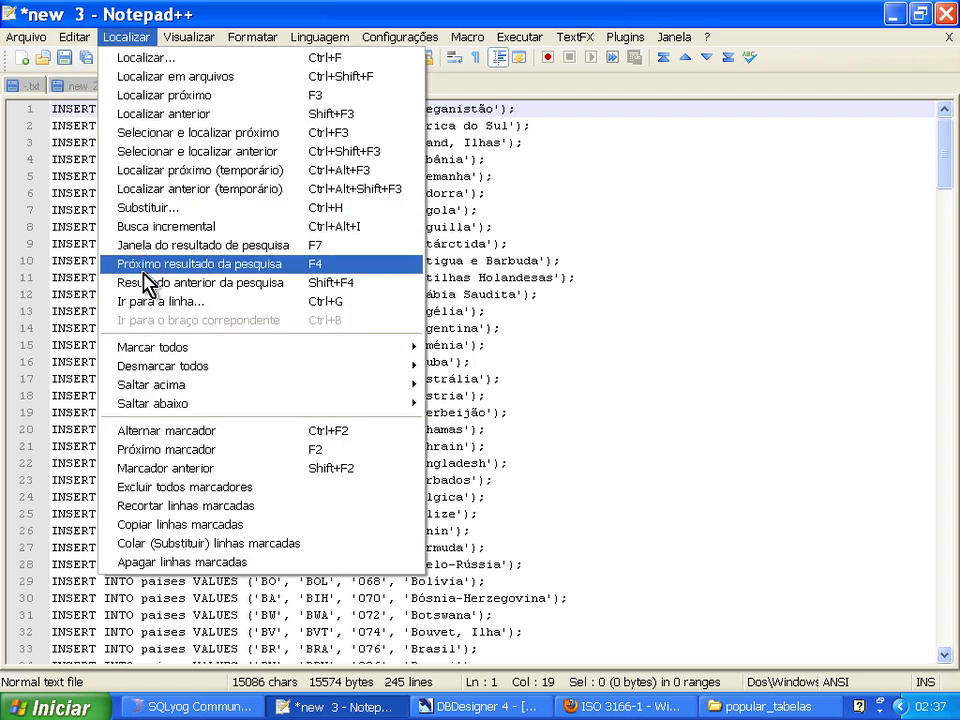
left_click(150, 207)
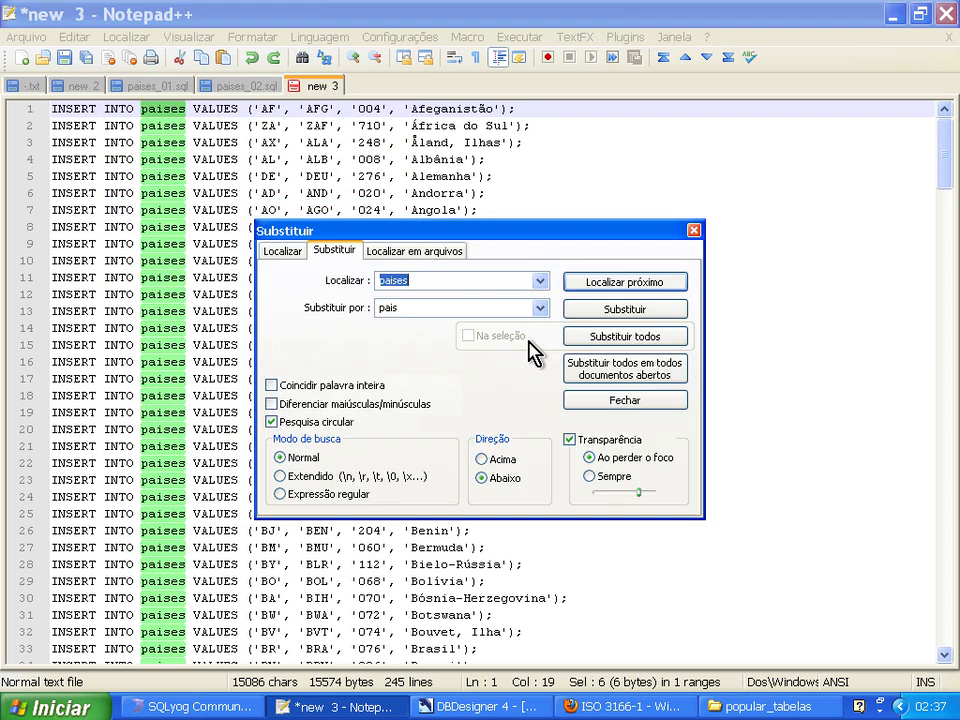
key("Tab")
type("sigl")
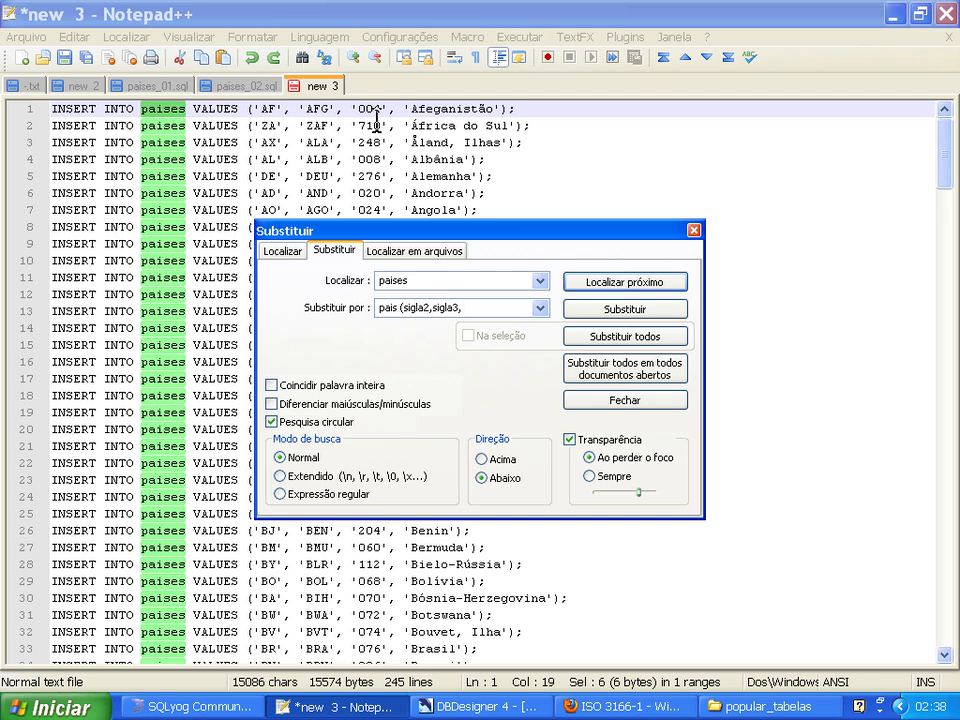
left_click(222, 708)
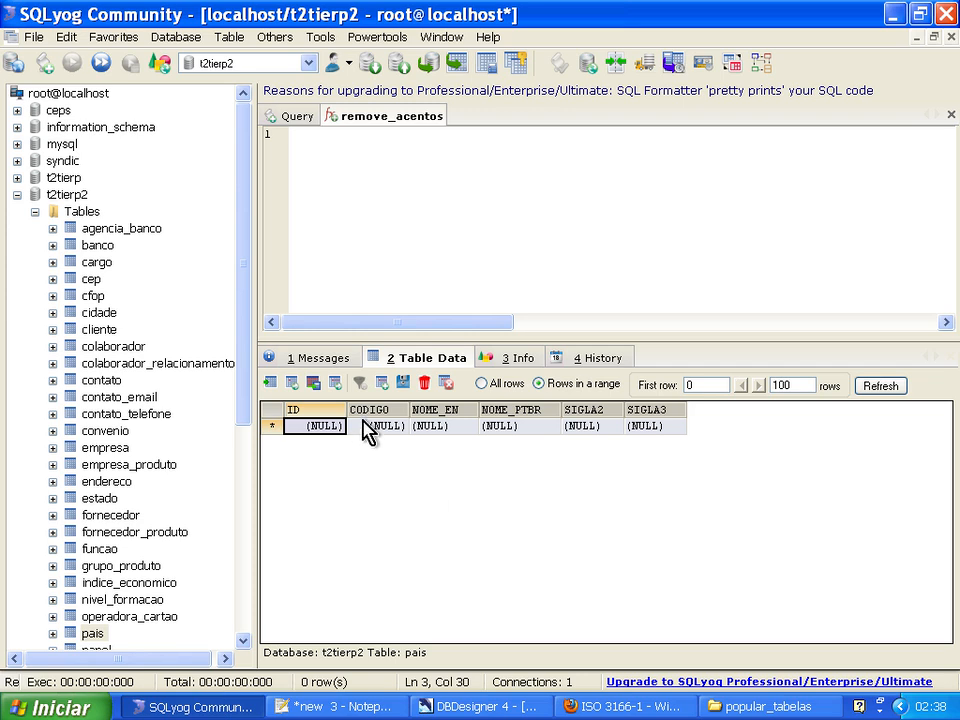
left_click(386, 706)
left_click(478, 232)
left_click(489, 306)
left_click(505, 310)
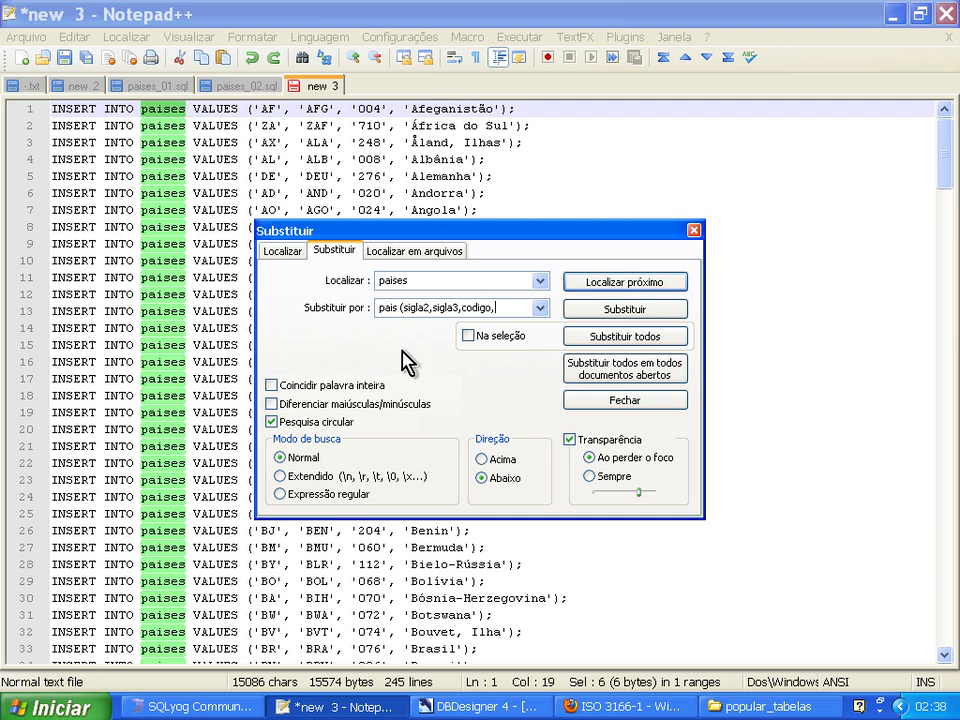
Check the Portuguese name column in SQLyog, complete the replacement text with "nome_ptbr)" and replace every occurrence of "paises" in the new Notepad++ document.
left_click(236, 707)
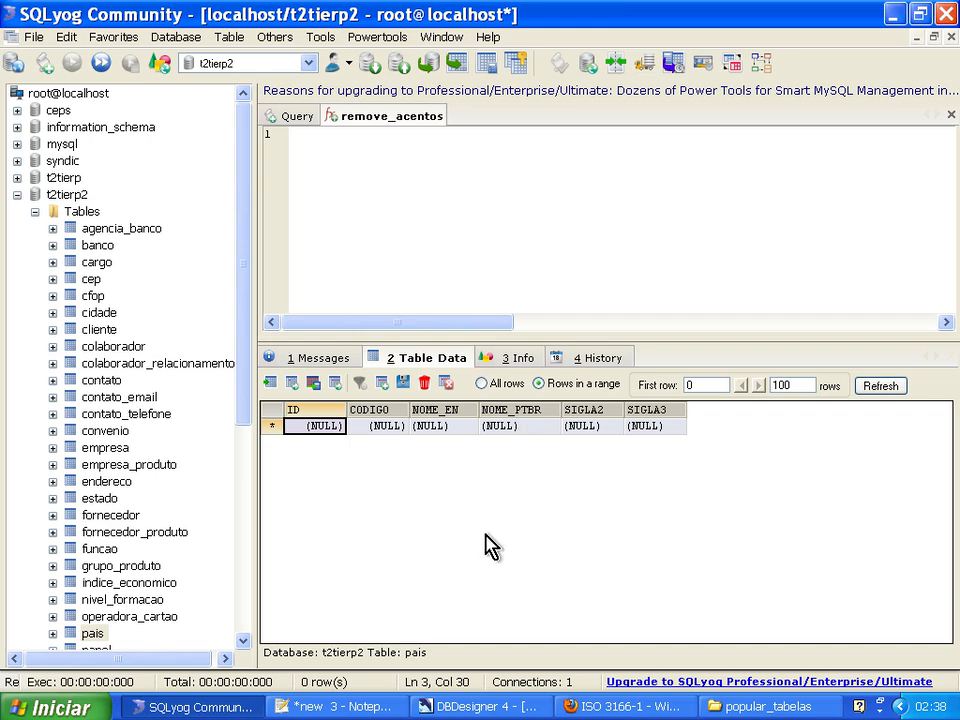
left_click(365, 707)
left_click(514, 247)
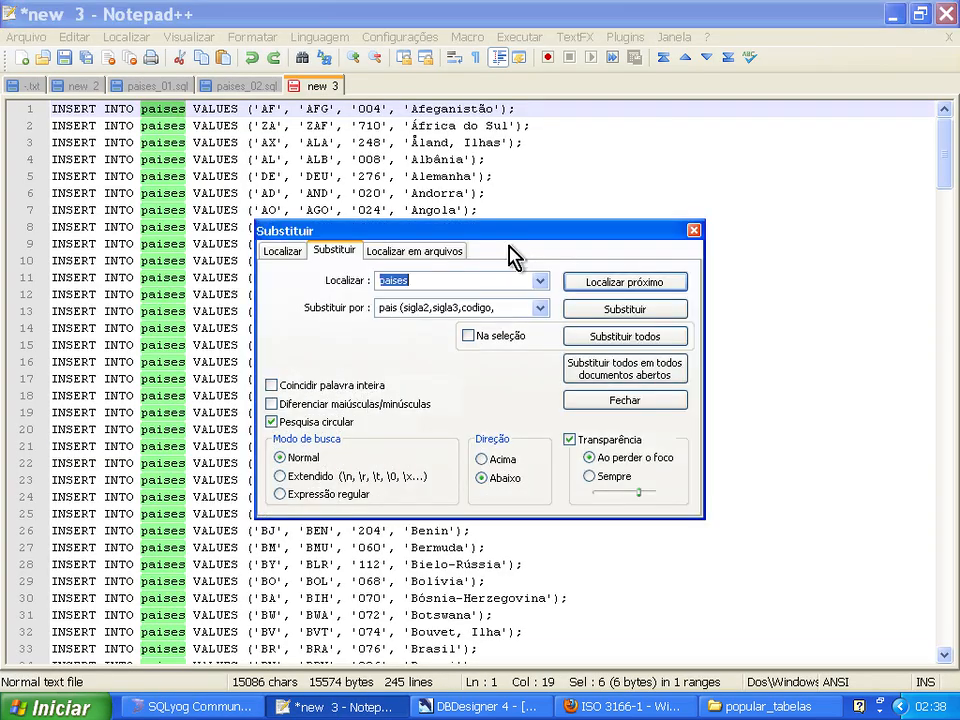
left_click(497, 308)
type("pt")
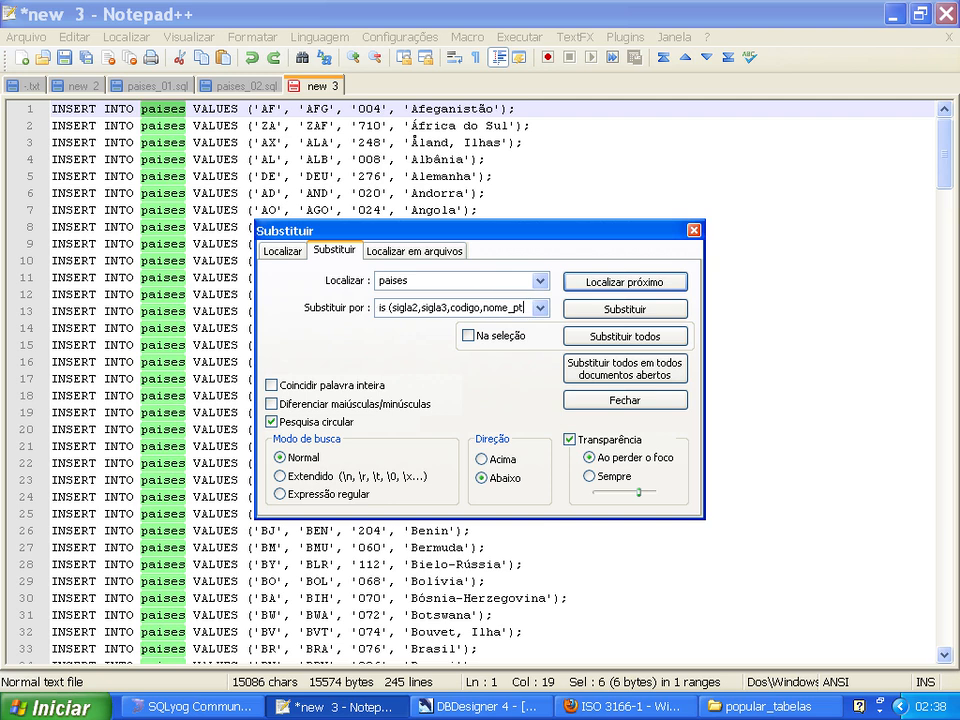
type("br")
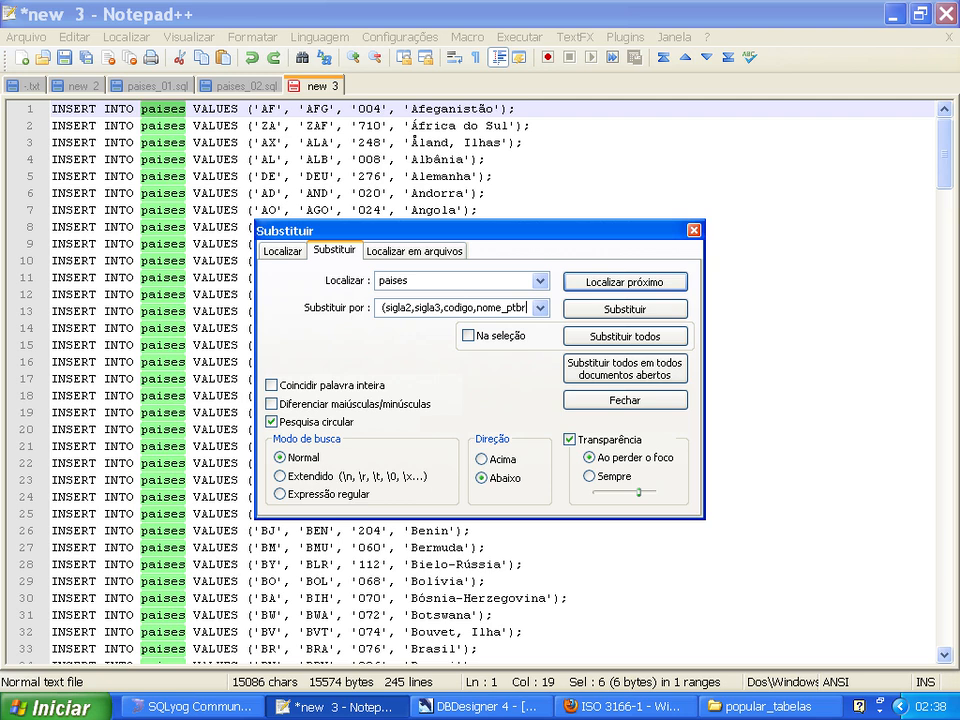
type(")")
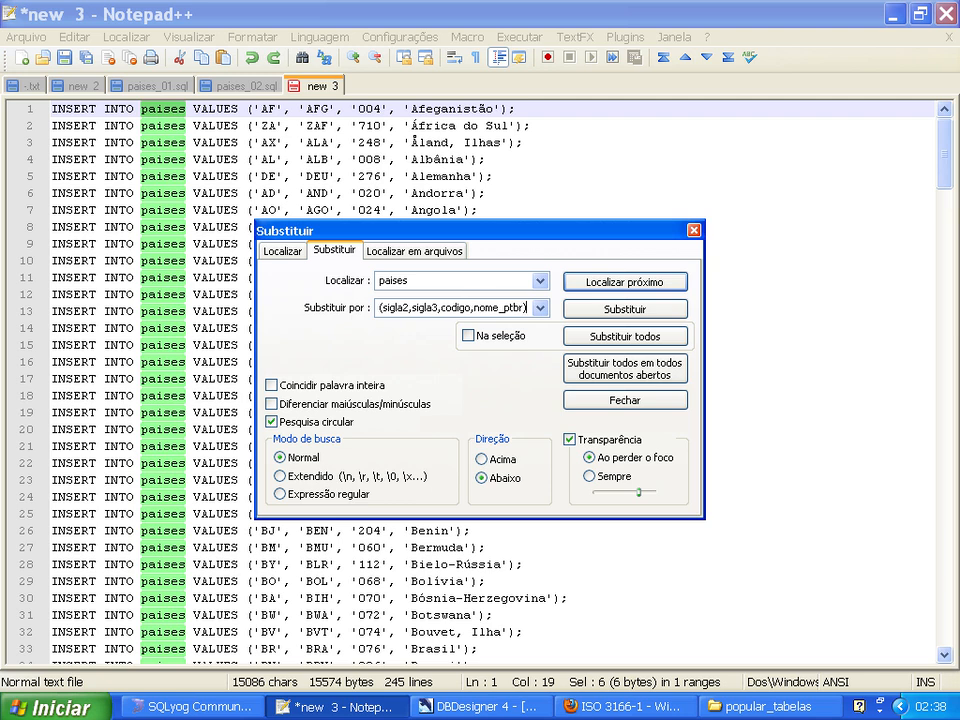
left_click(630, 340)
left_click(480, 409)
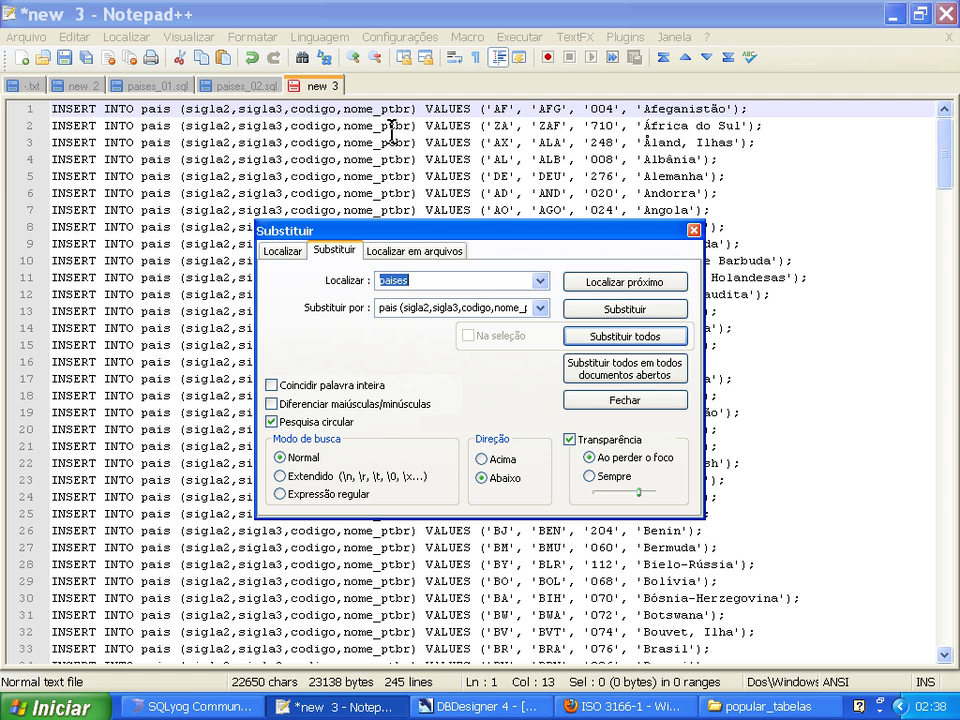
left_click(693, 230)
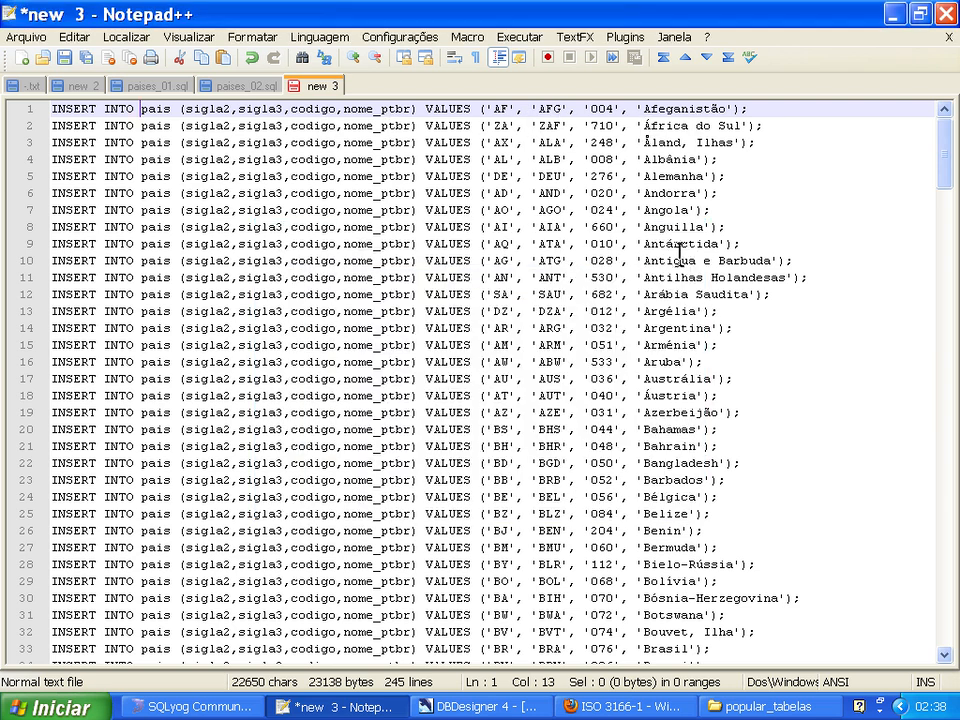
Copy all INSERT statements from the new document into the SQLyog query editor with the t2tierp2 database selected, removing the trailing empty line.
left_click(558, 142)
key("ctrl+Home")
key("ctrl+a")
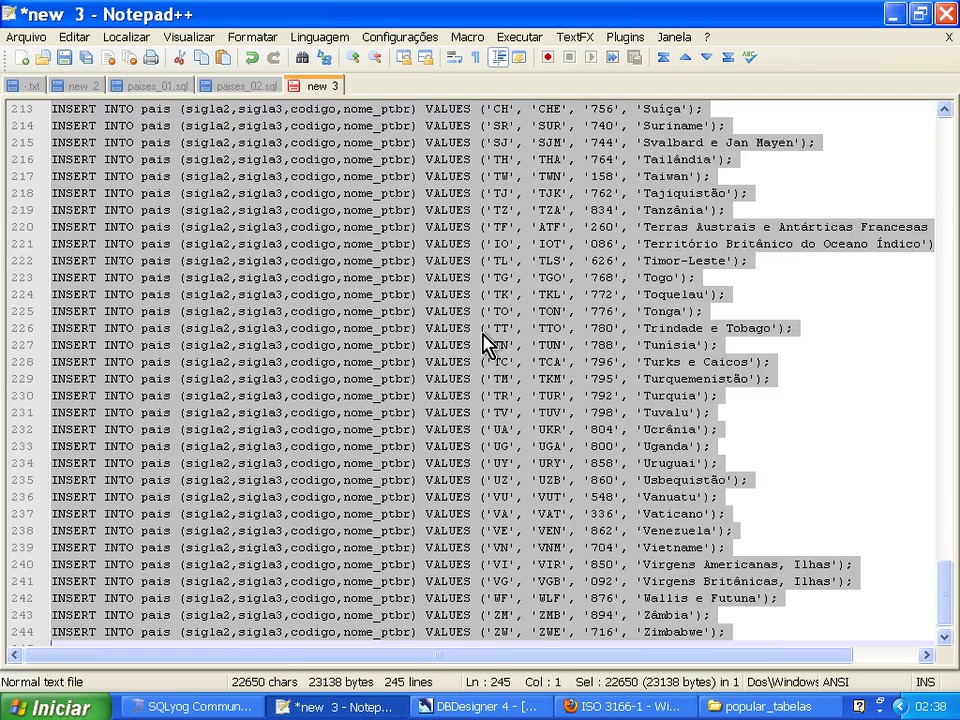
left_click(240, 707)
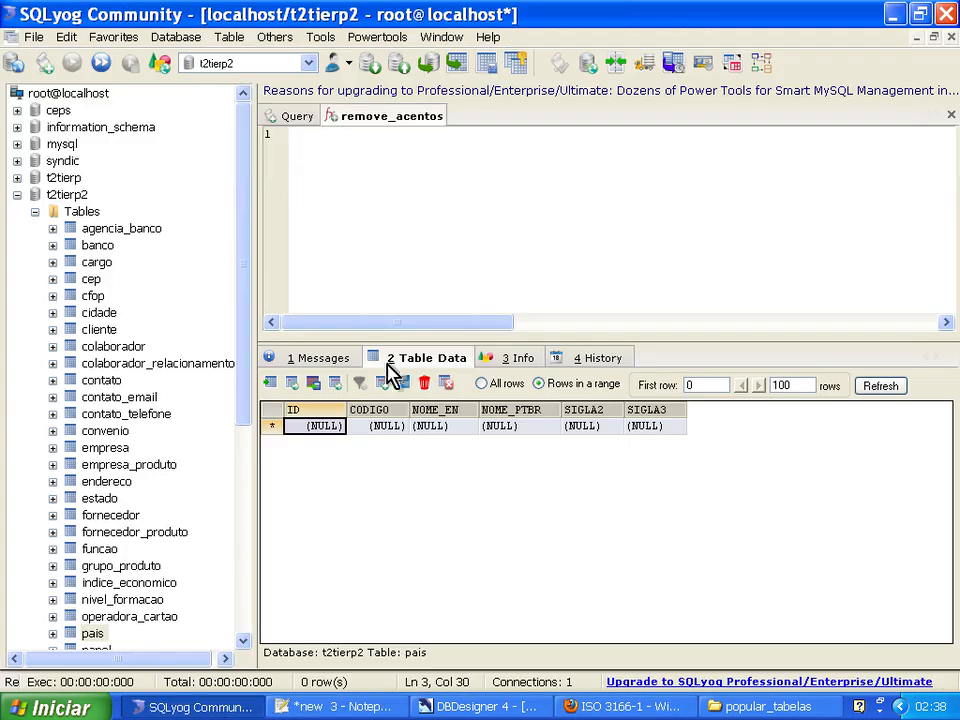
left_click(68, 195)
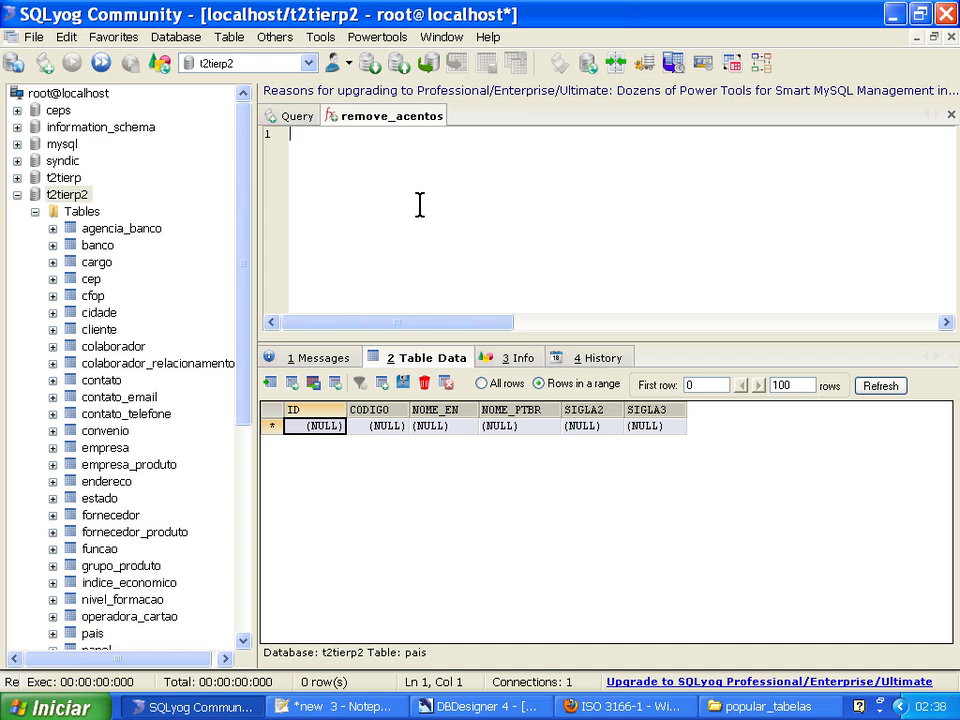
left_click(420, 205)
key("ctrl+v")
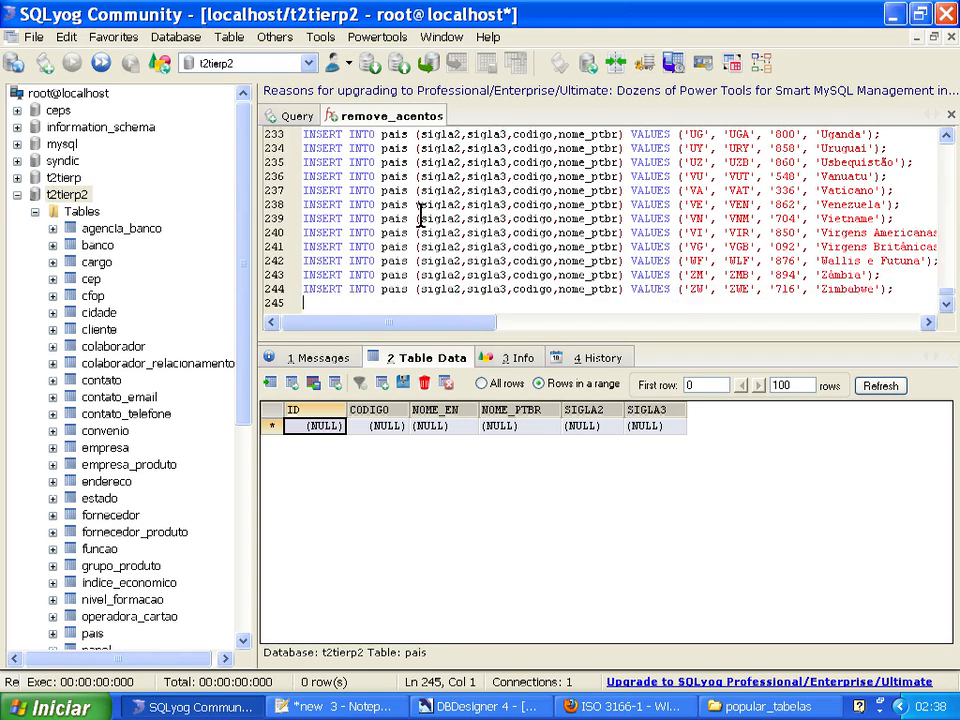
key("BackSpace")
Execute all the INSERT queries and refresh the table data of pais to review the inserted countries.
right_click(565, 274)
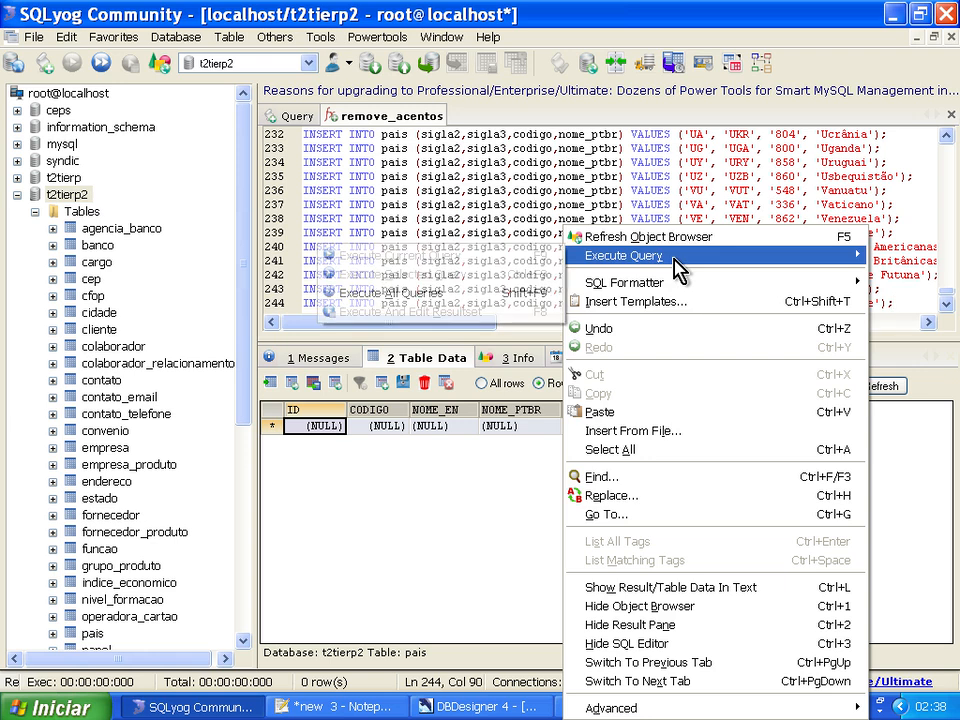
right_click(506, 188)
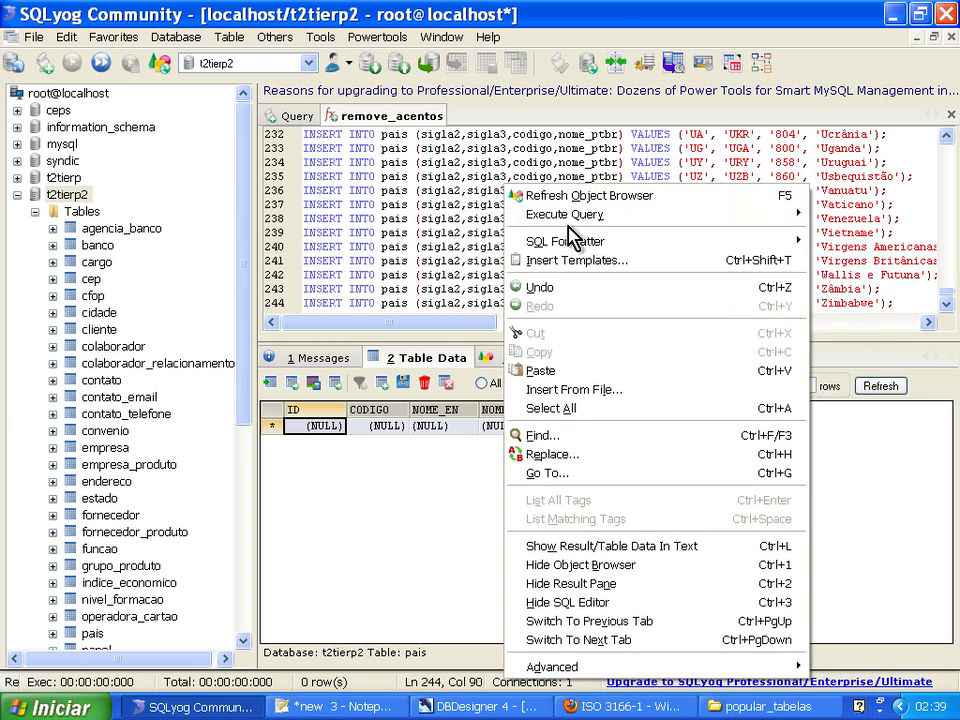
mouse_move(580, 220)
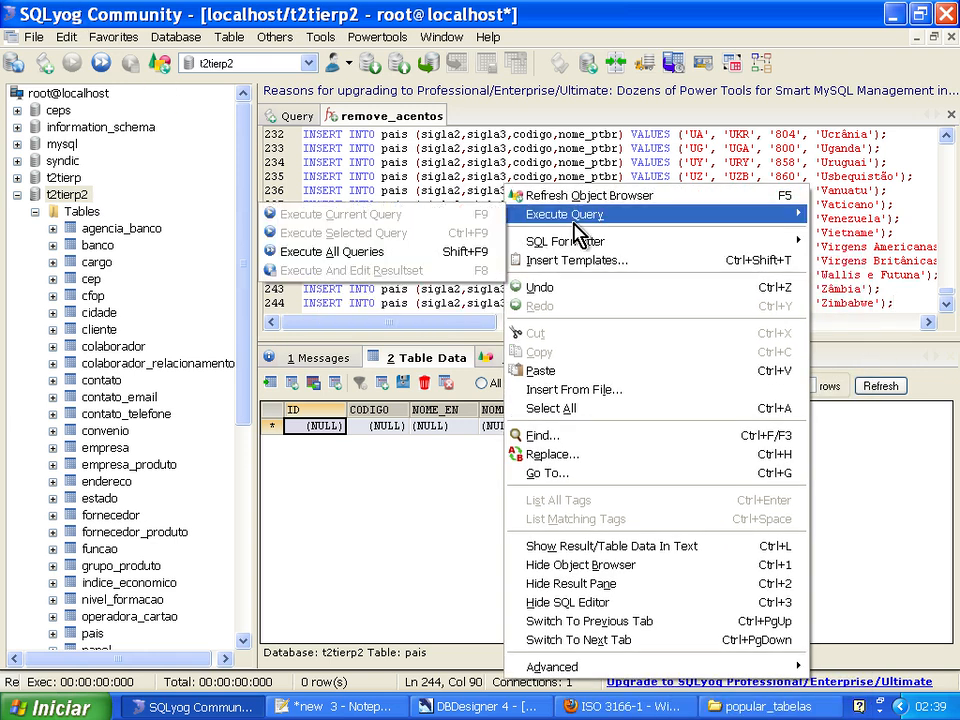
left_click(412, 262)
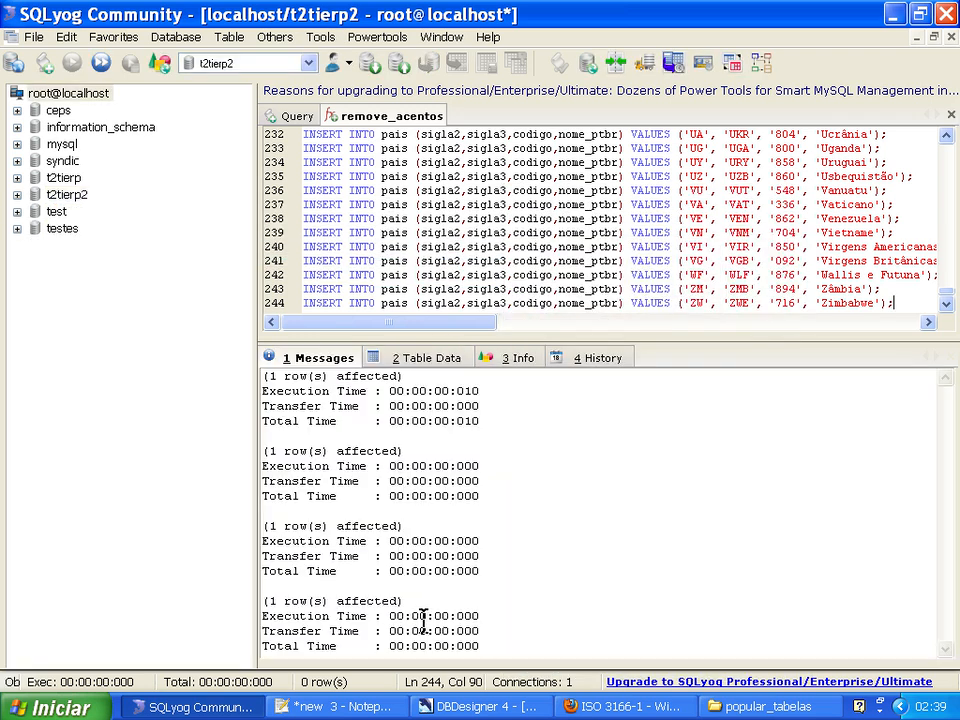
left_click(412, 362)
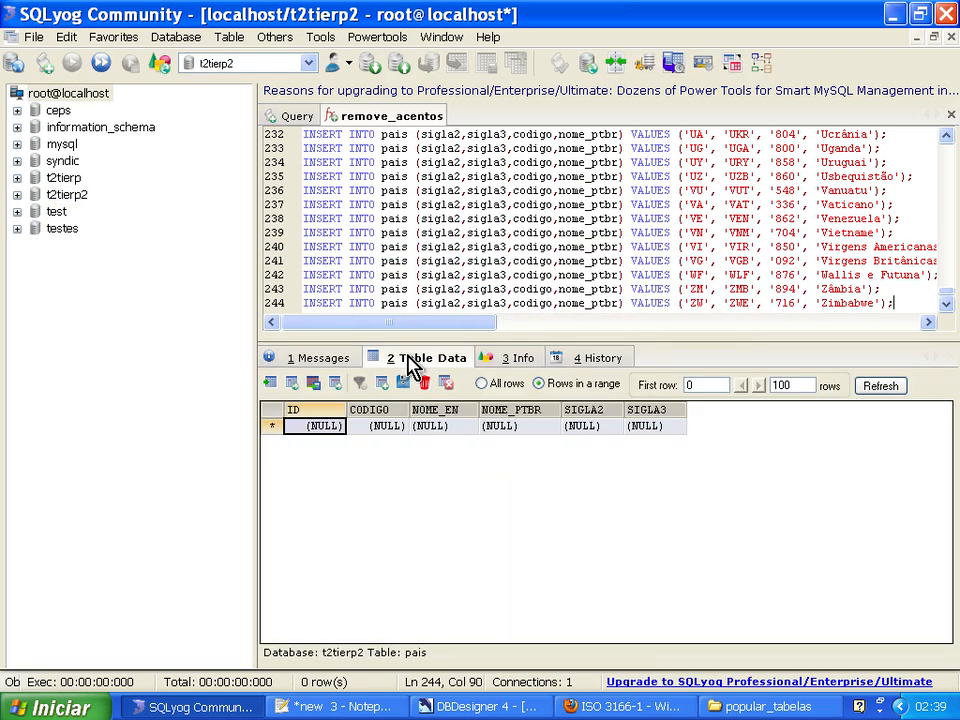
left_click(872, 388)
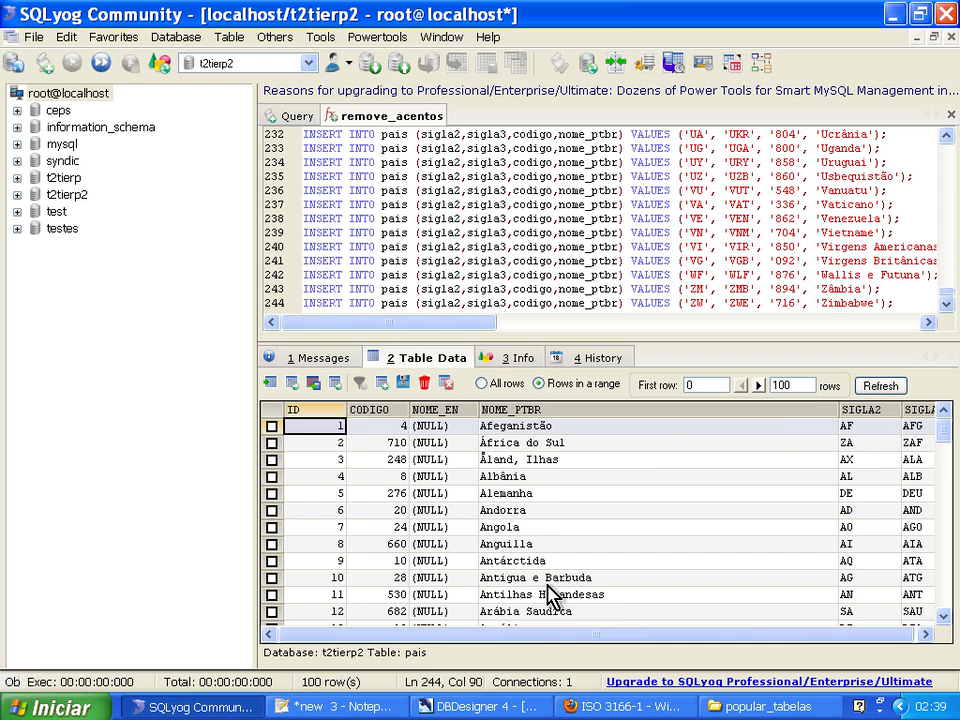
left_click_drag(524, 636, 415, 645)
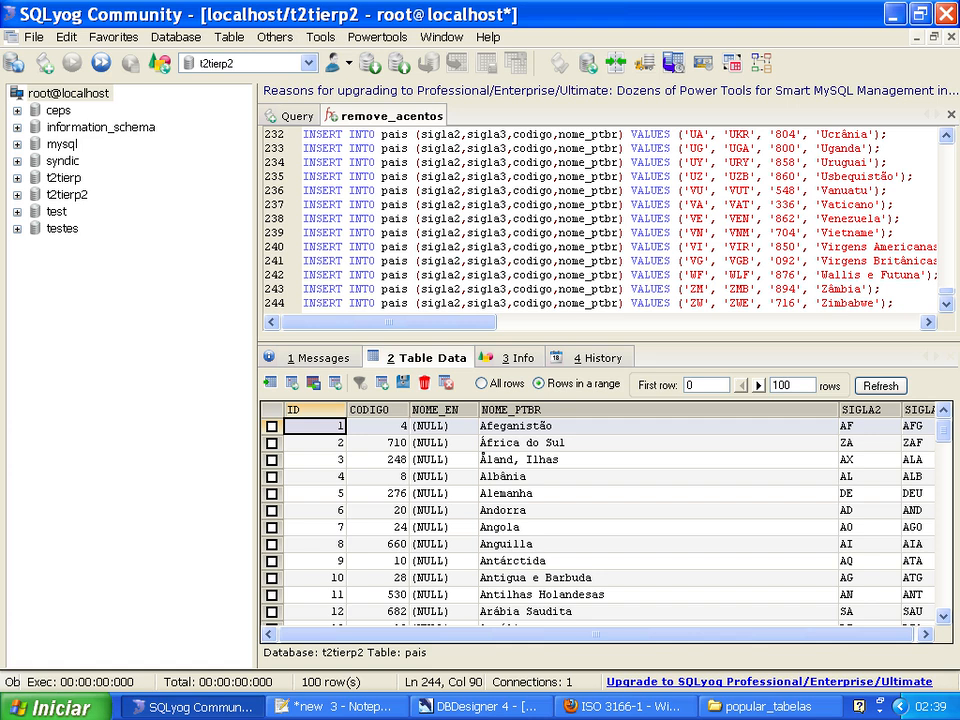
Switch to Notepad++ and compare the two-letter code AF in the INSERT statements of paises_01.sql and paises_02.sql.
left_click(311, 707)
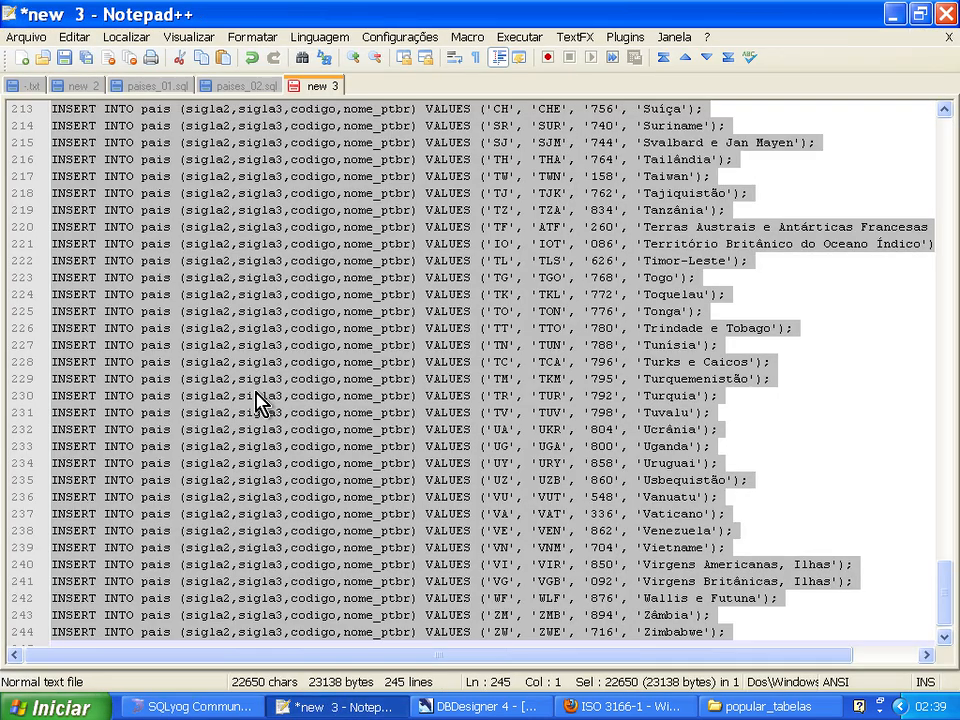
left_click(240, 87)
left_click(160, 87)
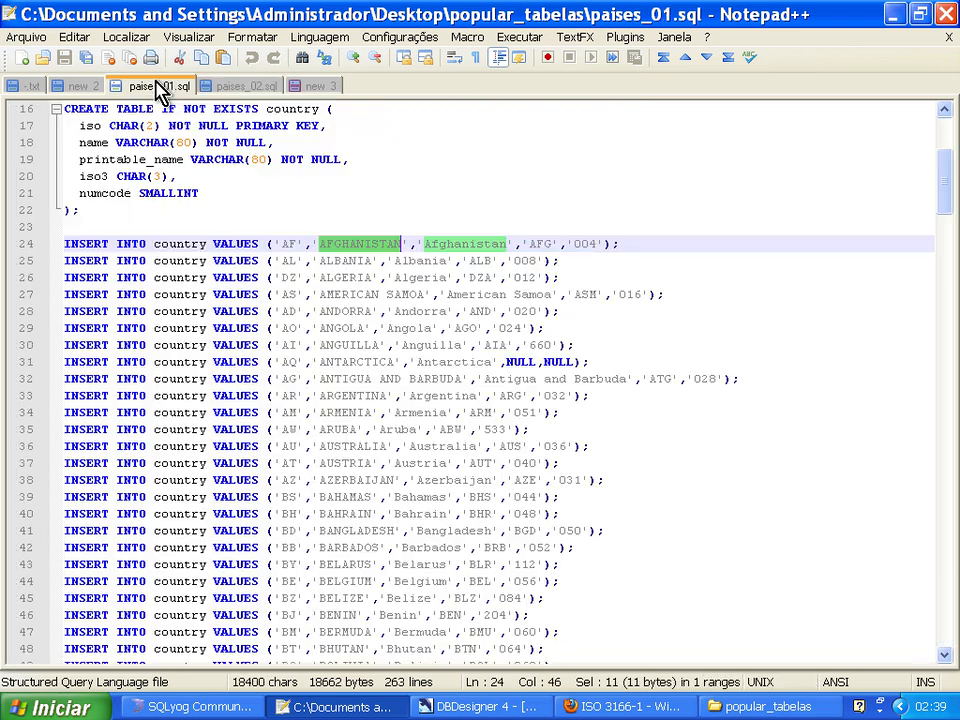
key("Right")
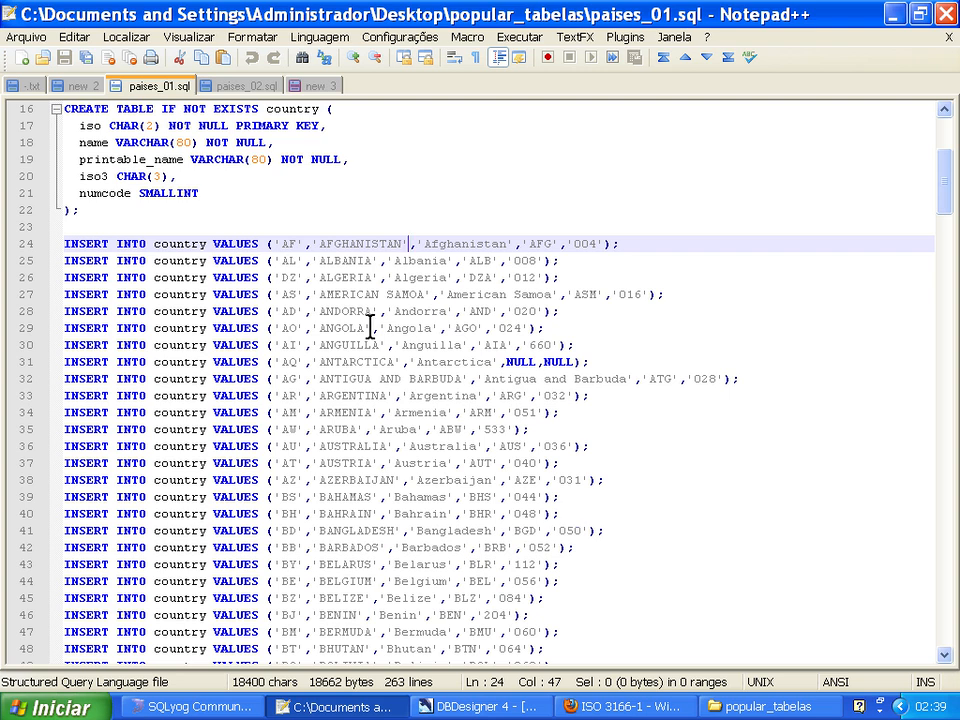
double_click(287, 243)
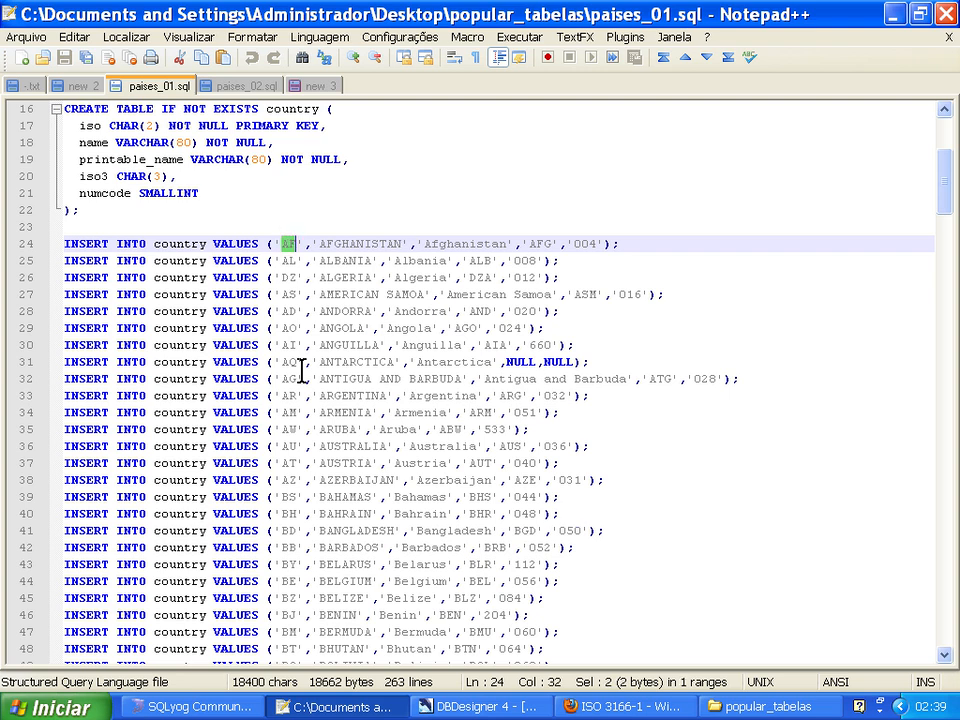
left_click(250, 87)
left_click(280, 244)
key("ctrl+Home")
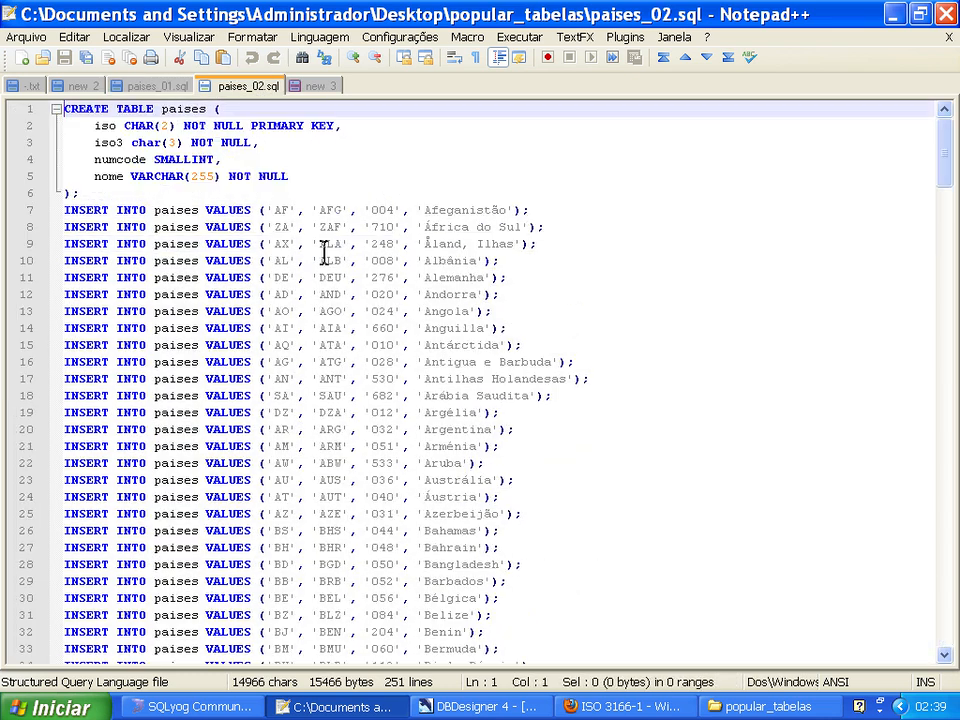
left_click_drag(264, 210, 296, 210)
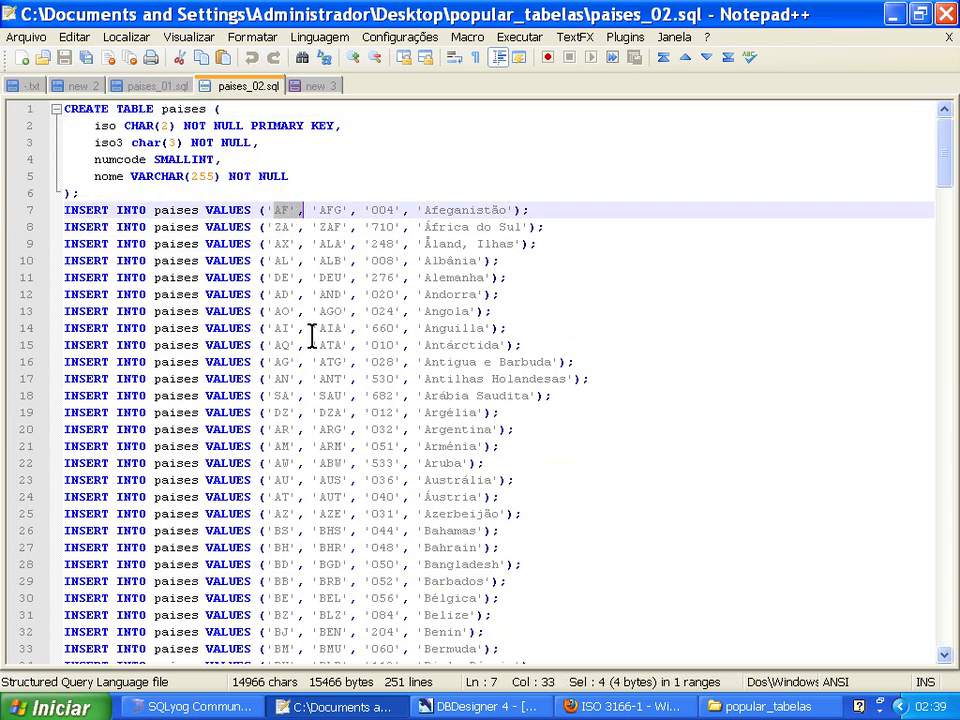
left_click(280, 212)
left_click(320, 86)
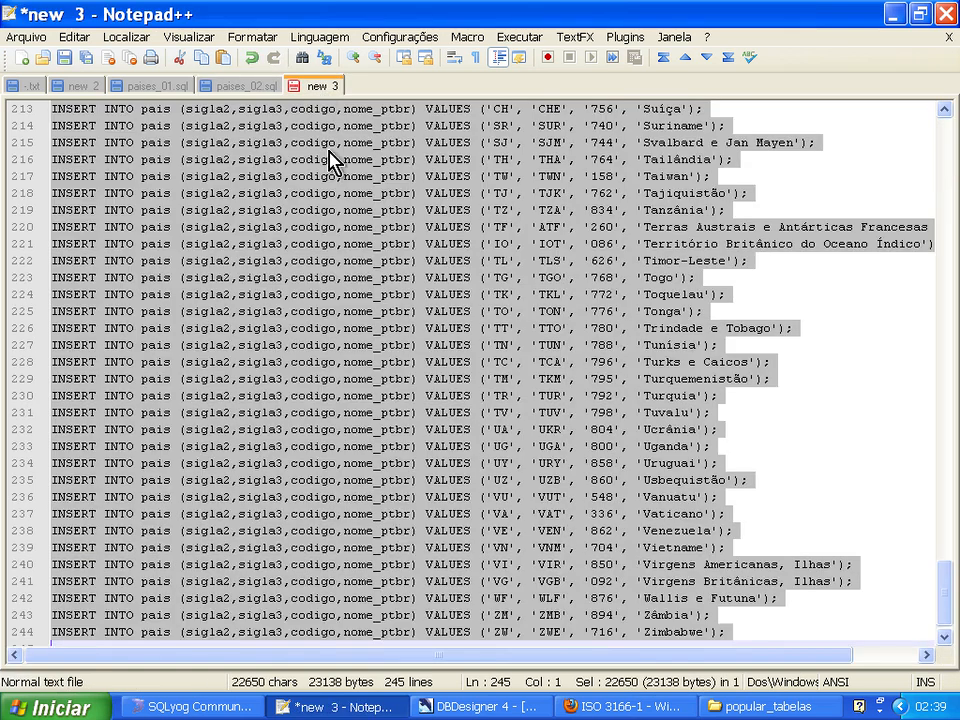
Pick the country code AT in paises_01.sql and search for 'AT' in paises_02.sql.
left_click(178, 88)
left_click_drag(282, 463, 294, 463)
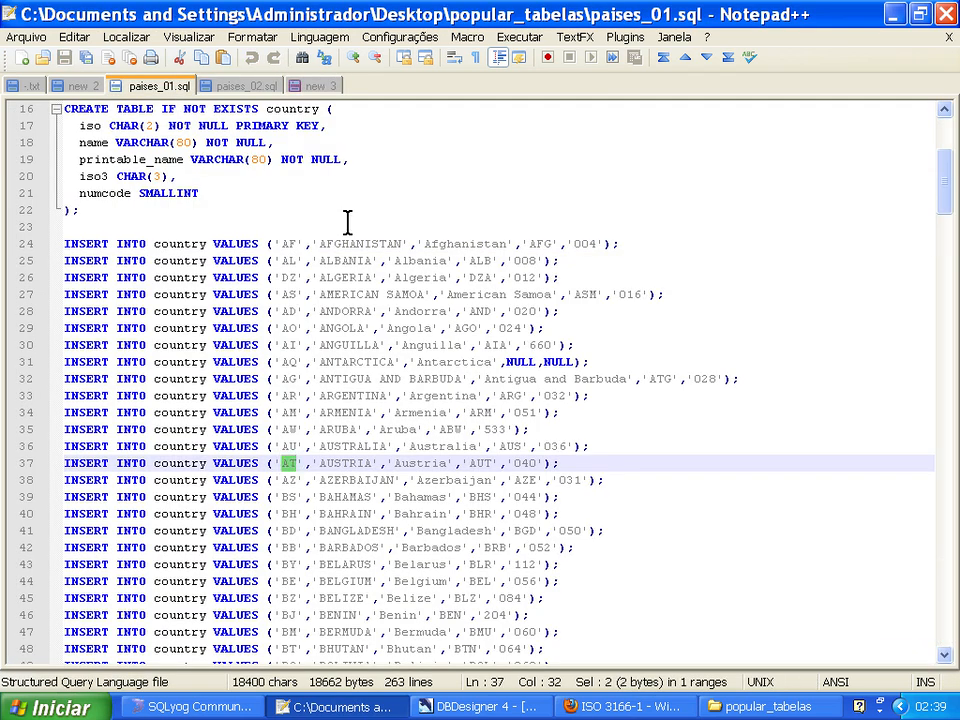
left_click(270, 86)
key("shift+Right")
key("shift+Right")
key("ctrl+f")
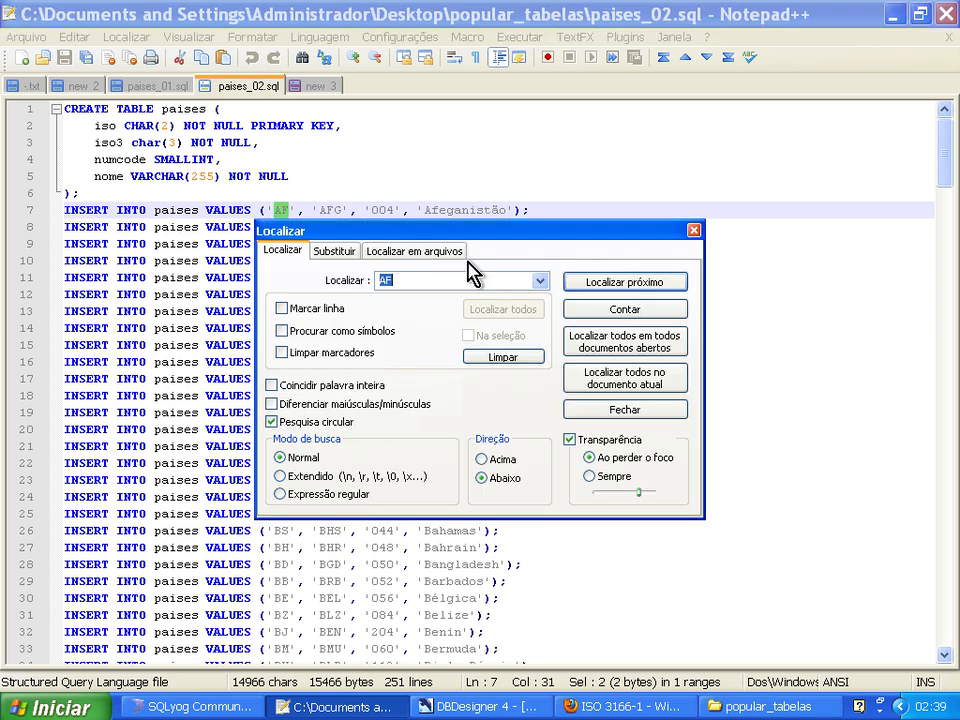
type("1")
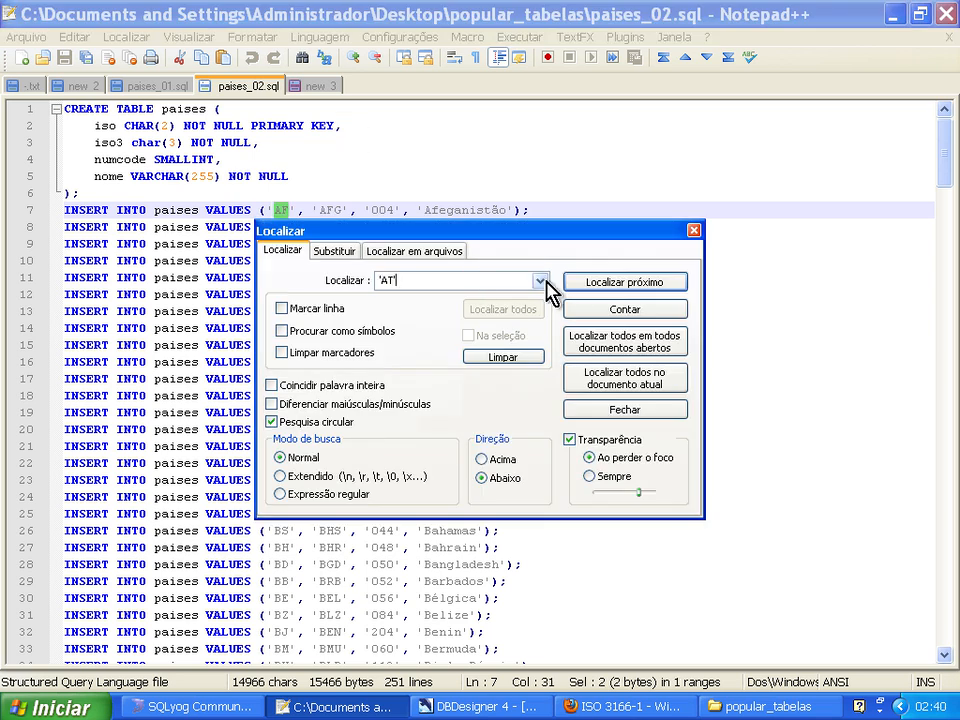
key("Return")
left_click_drag(420, 238, 536, 153)
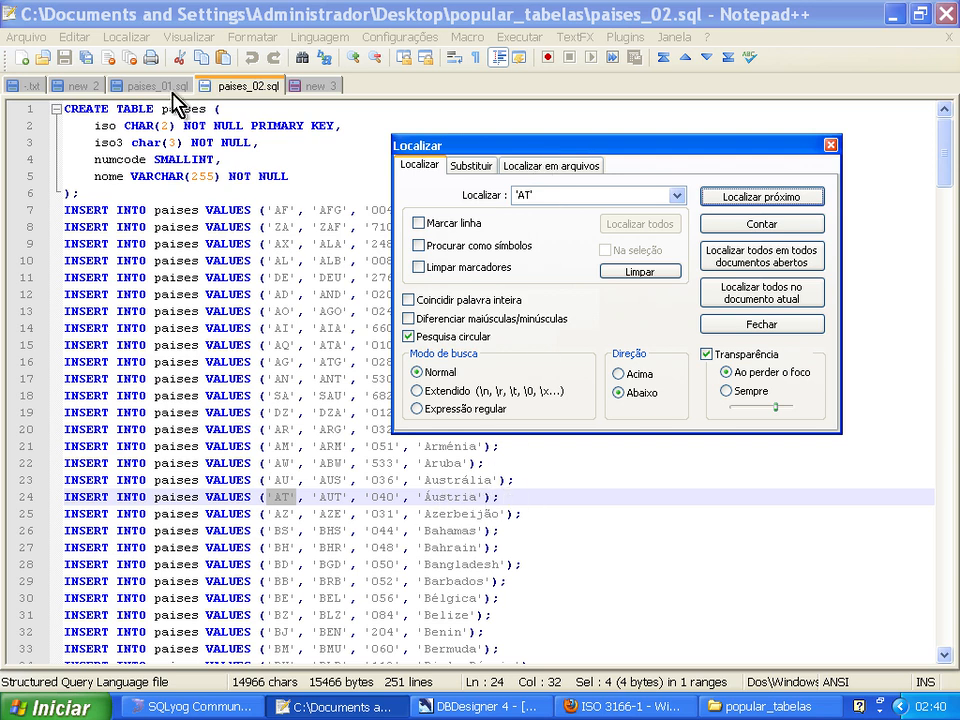
Close the search dialog and examine the AQ code and missing values of the Antarctica row in paises_01.sql.
left_click(140, 85)
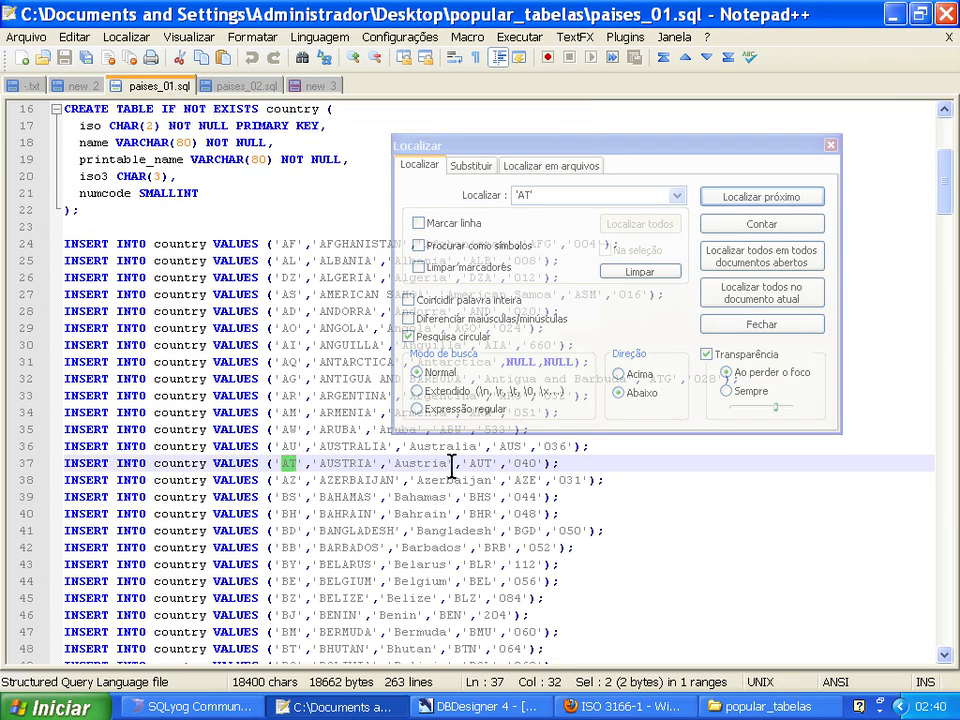
left_click(829, 145)
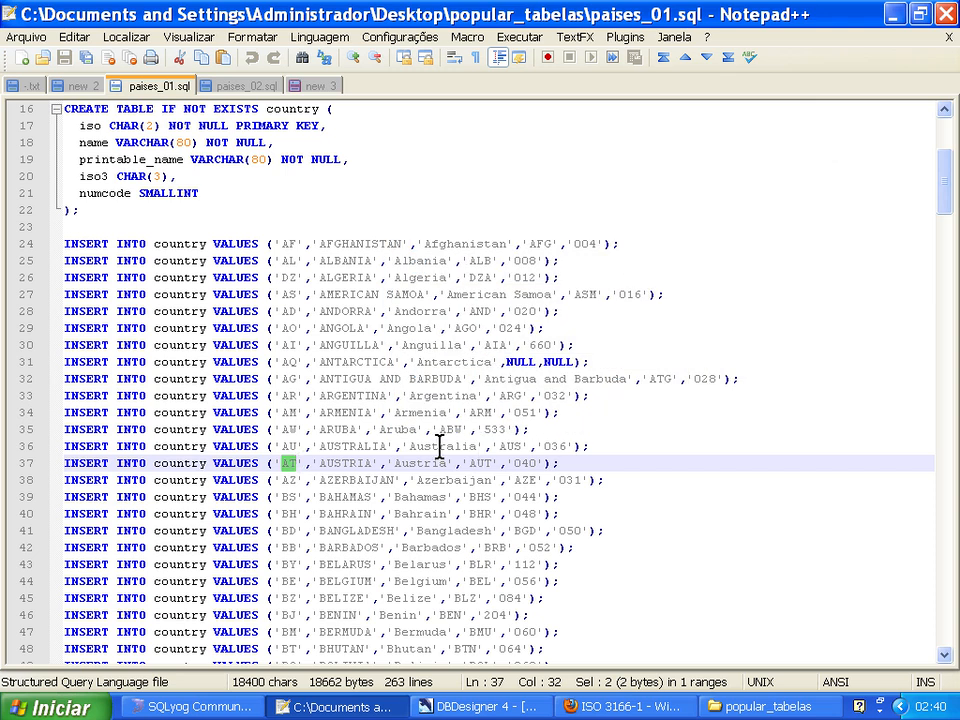
left_click(519, 358)
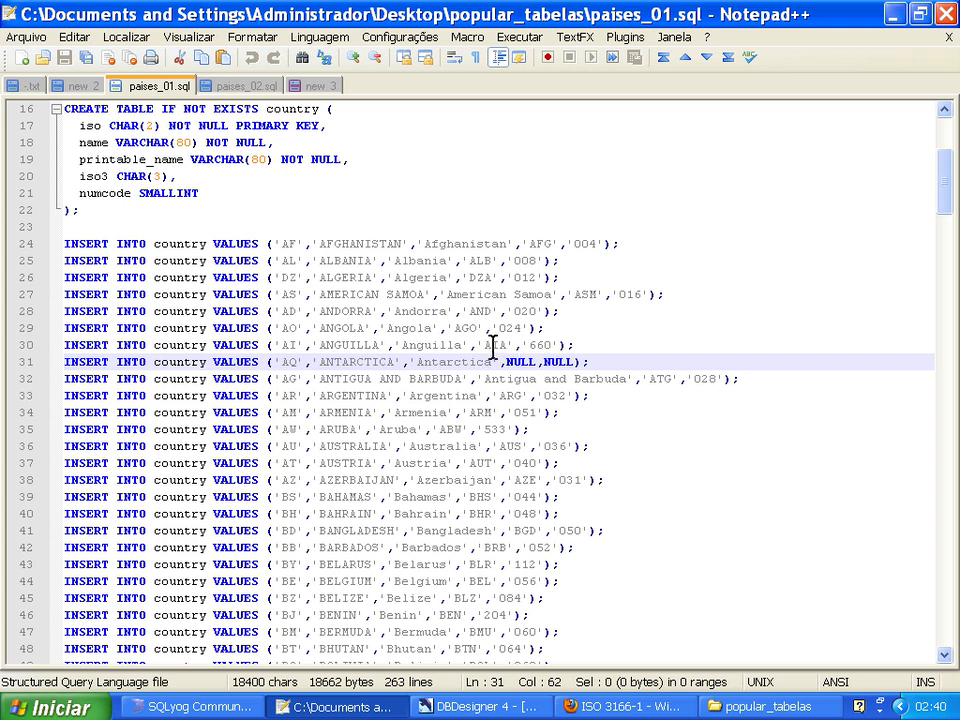
double_click(493, 345)
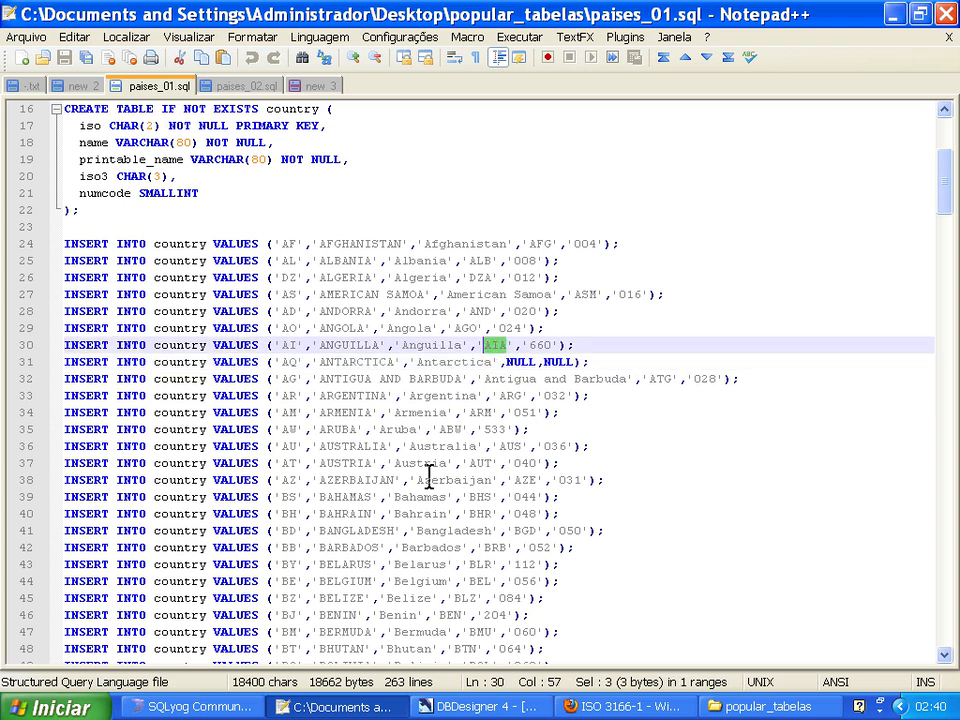
double_click(286, 362)
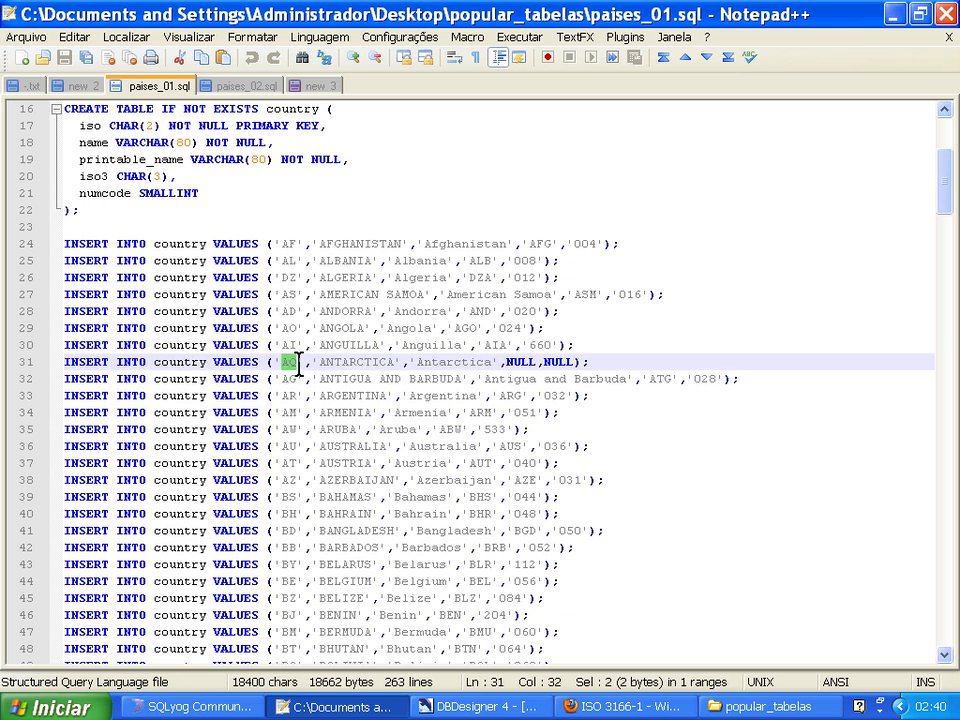
Compare the two-letter, three-letter and numeric codes of the Antarctica row in paises_02.sql with its row in paises_01.sql.
left_click(243, 87)
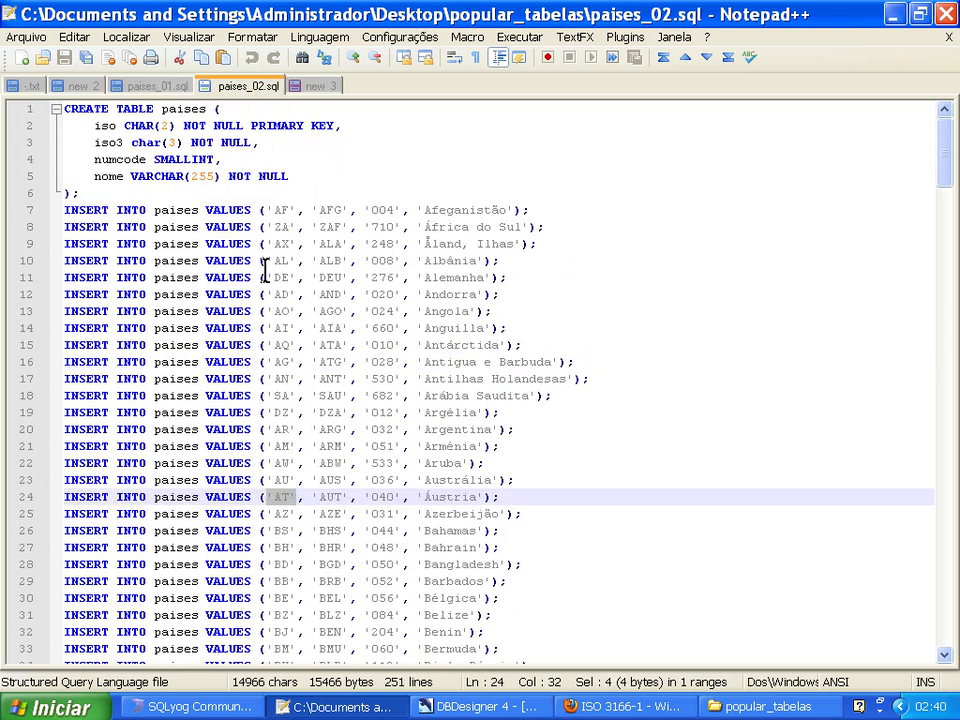
left_click(283, 345)
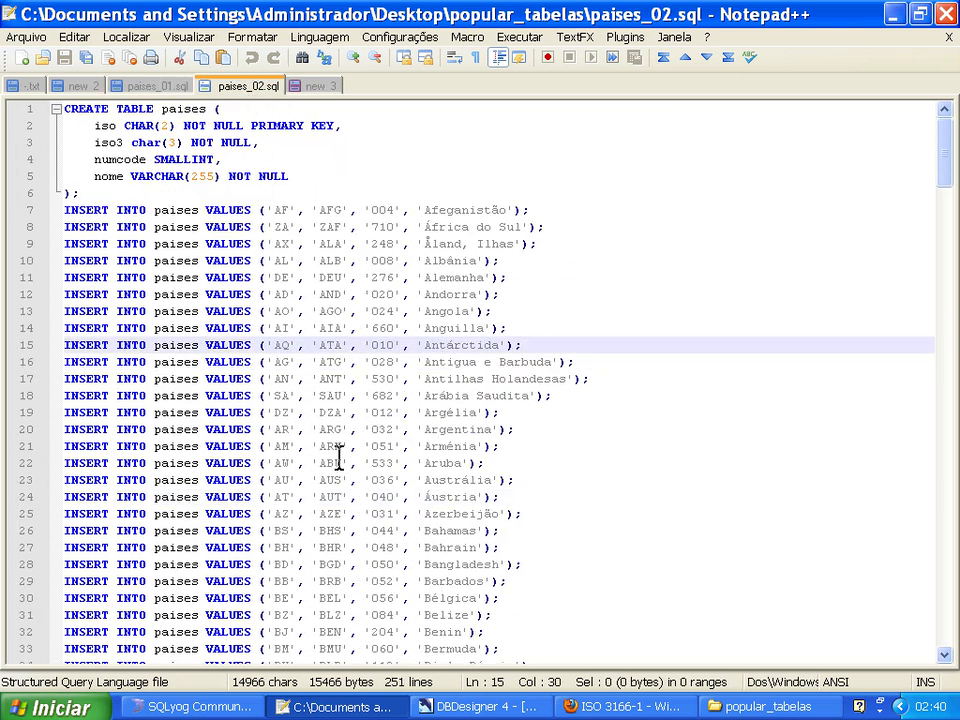
left_click_drag(319, 345, 398, 345)
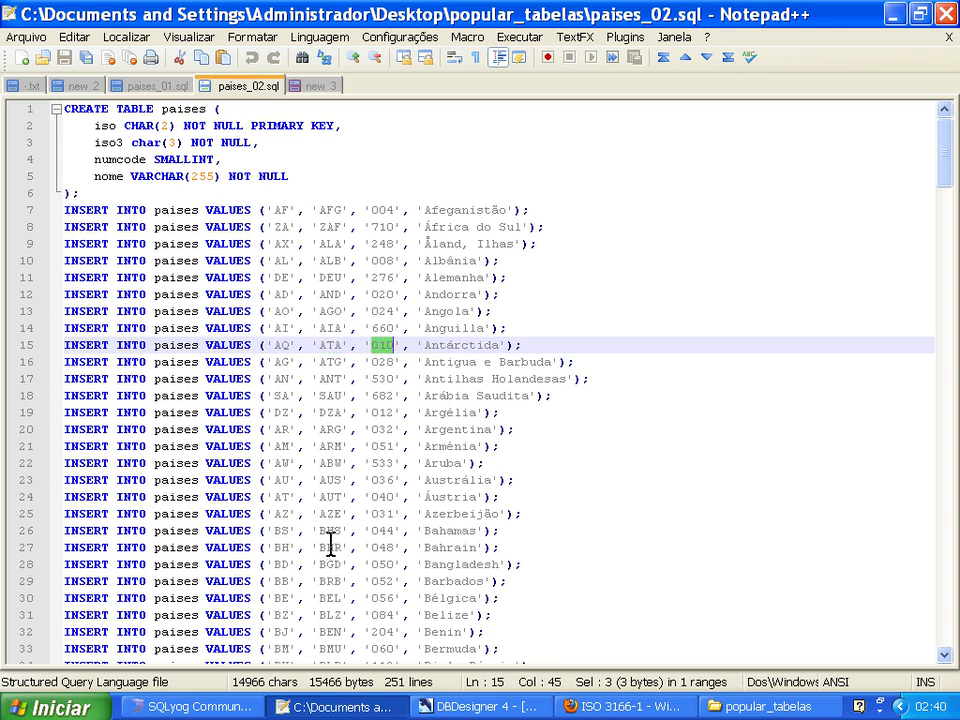
left_click(167, 88)
left_click(216, 88)
left_click(168, 87)
left_click(208, 88)
left_click_drag(320, 345, 342, 345)
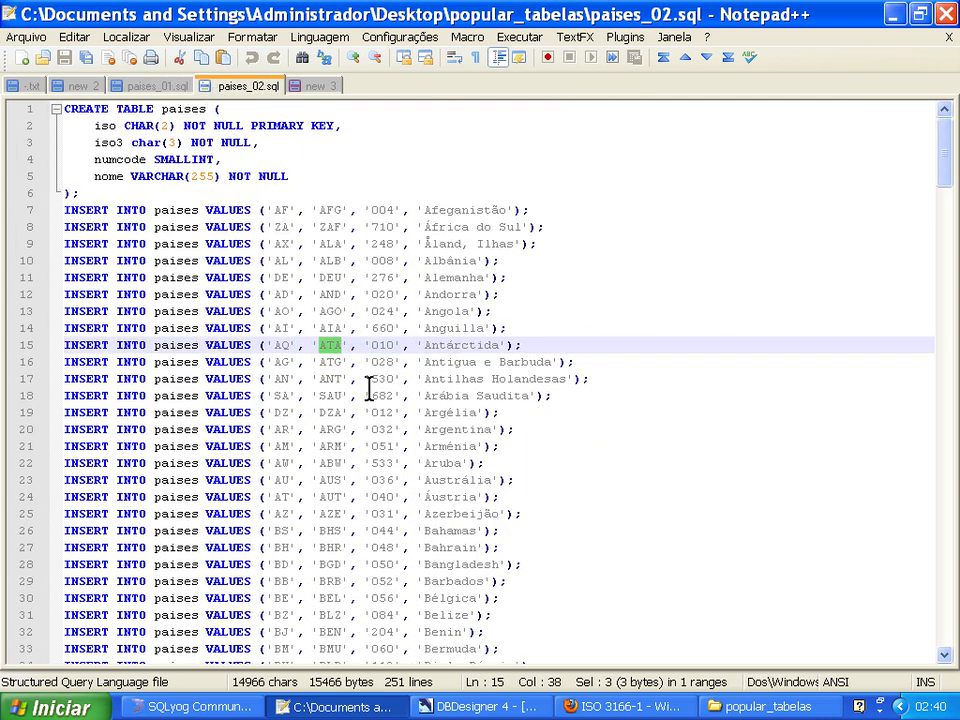
double_click(380, 345)
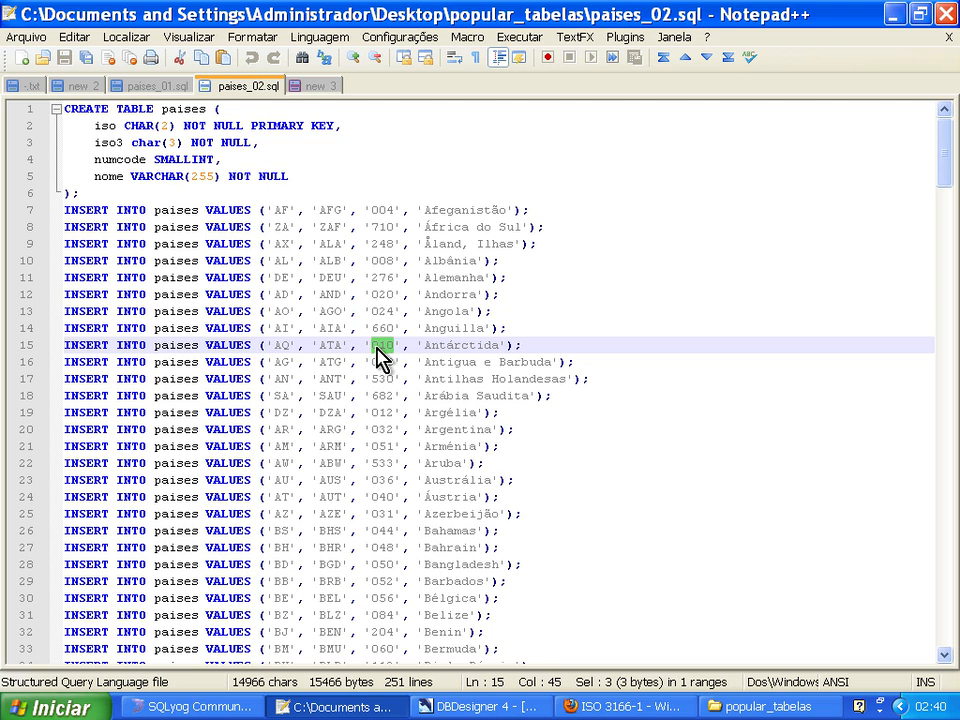
double_click(281, 345)
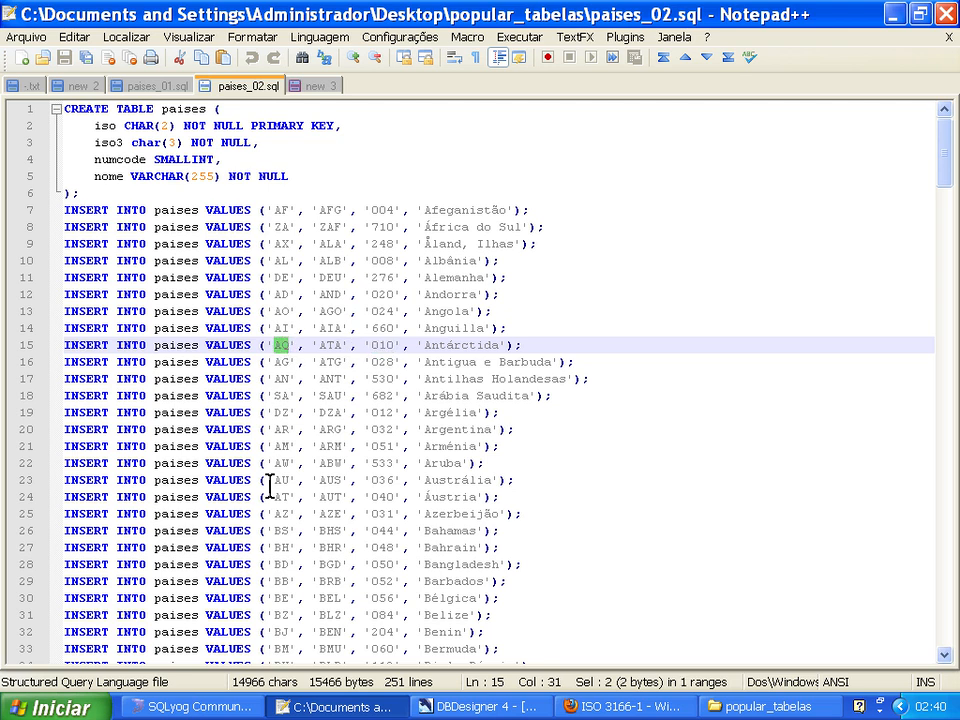
left_click(157, 87)
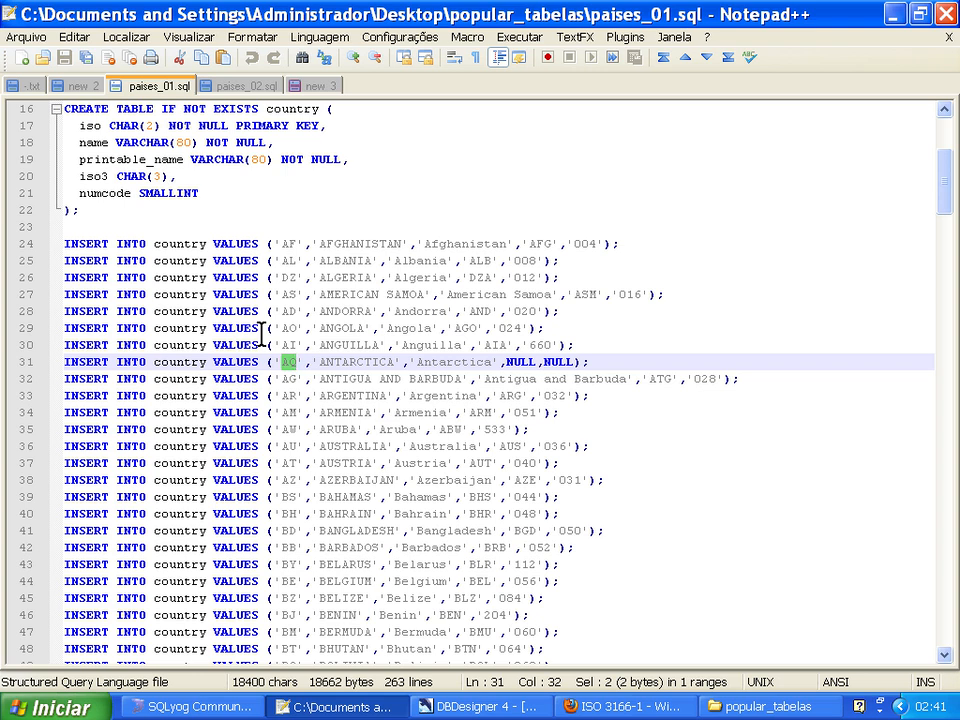
left_click(303, 243)
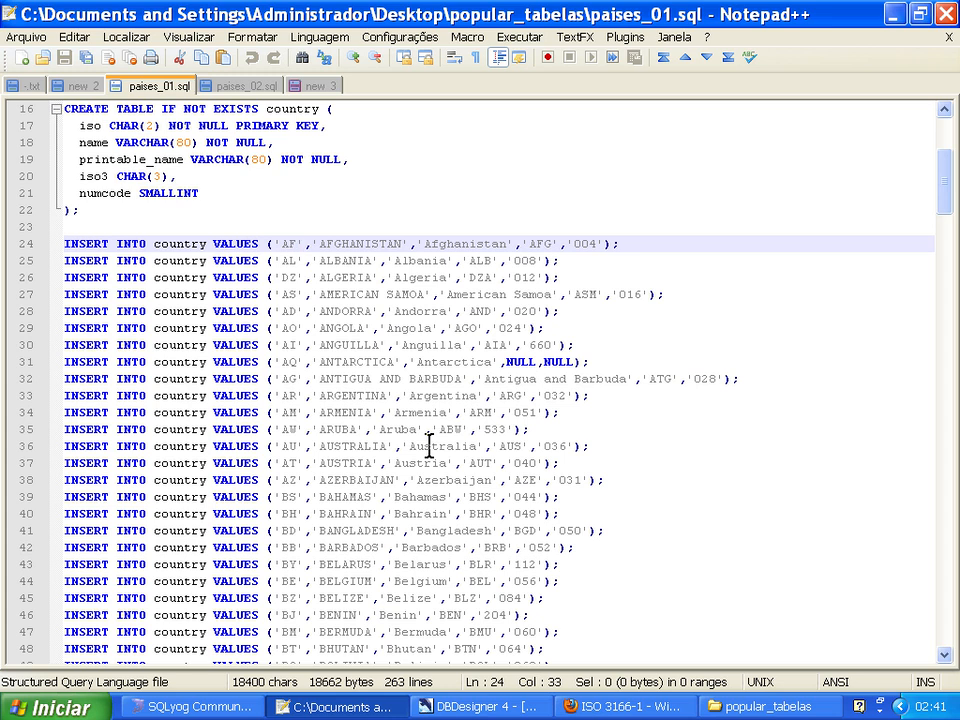
Minimize the open windows, launch BrOffice.org from the desktop and create a new spreadsheet.
left_click(893, 14)
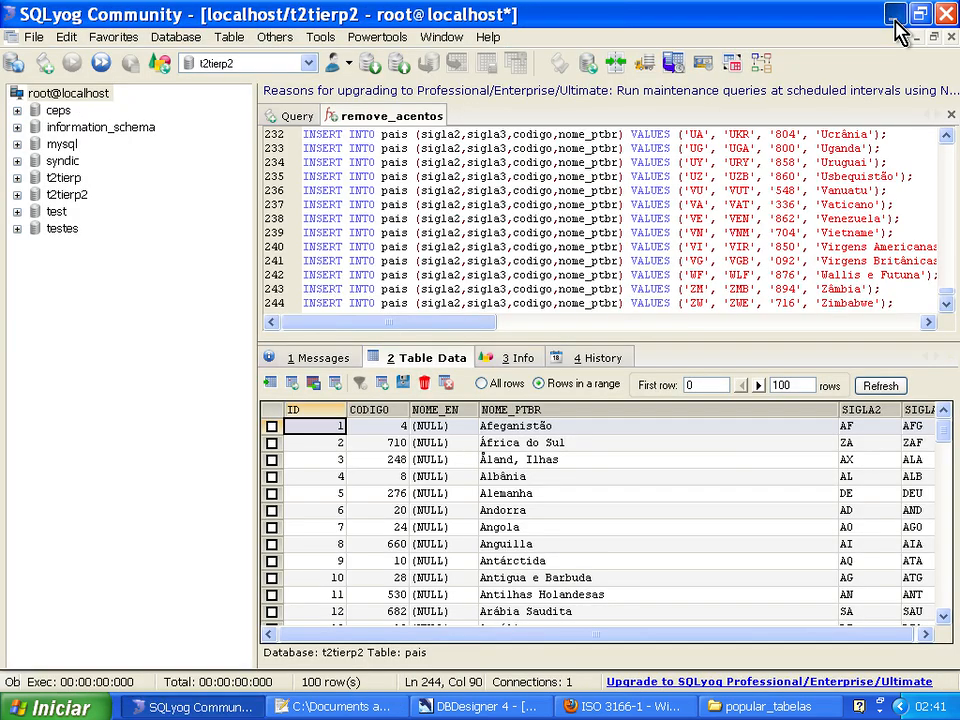
left_click(893, 14)
left_click(896, 20)
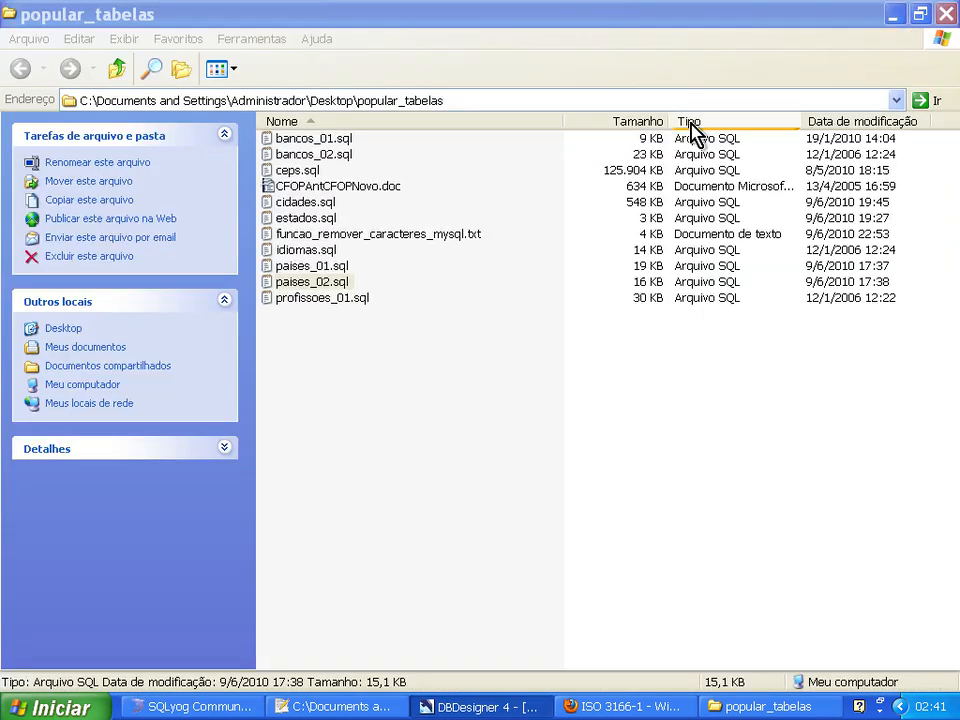
left_click(891, 15)
left_click(893, 14)
double_click(66, 576)
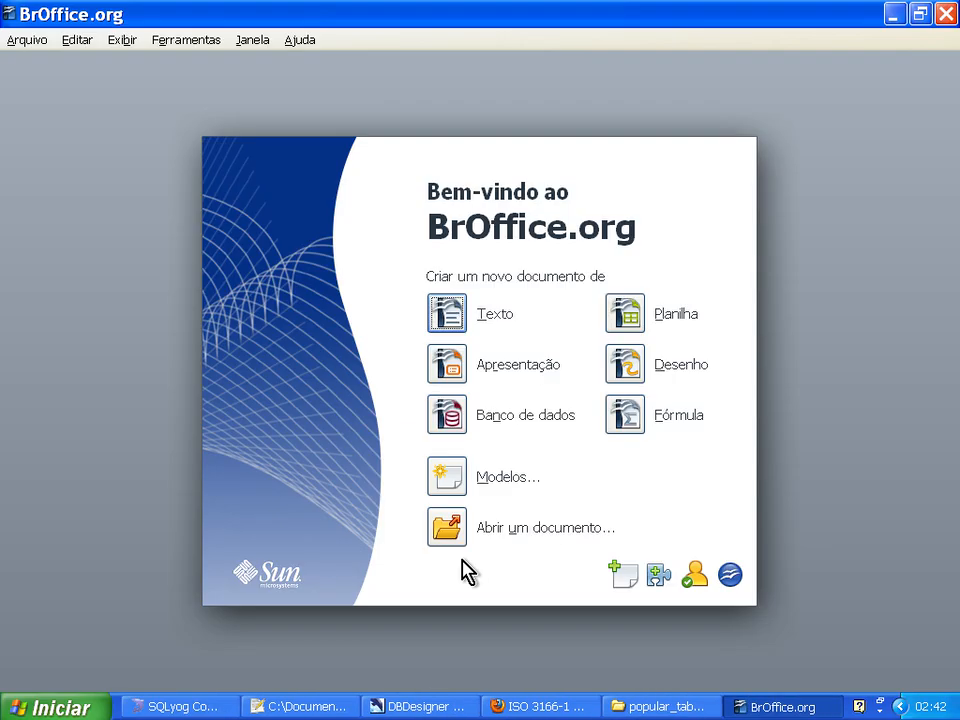
left_click(630, 325)
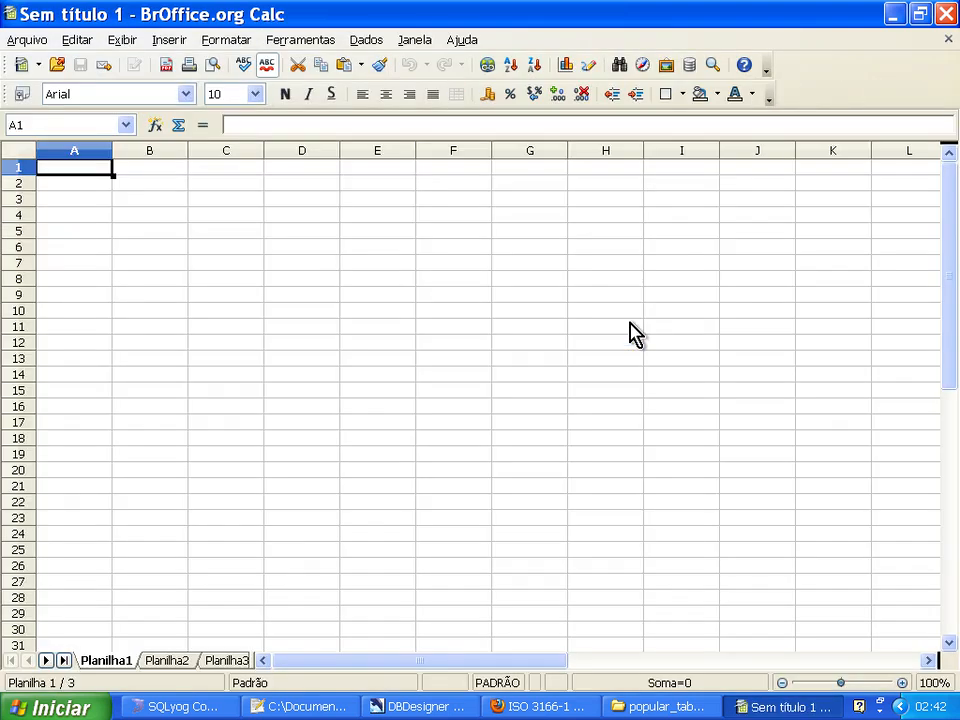
Switch to Notepad++ and copy all INSERT statements from paises_01.sql into a new document, removing the trailing empty line.
left_click(308, 707)
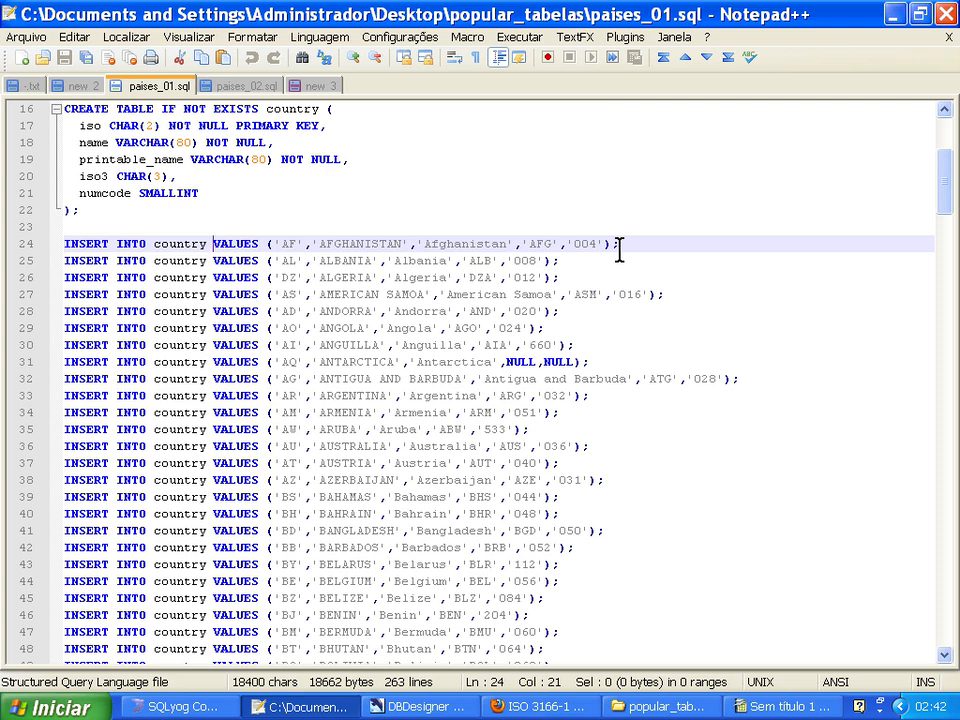
key("ctrl+shift+End")
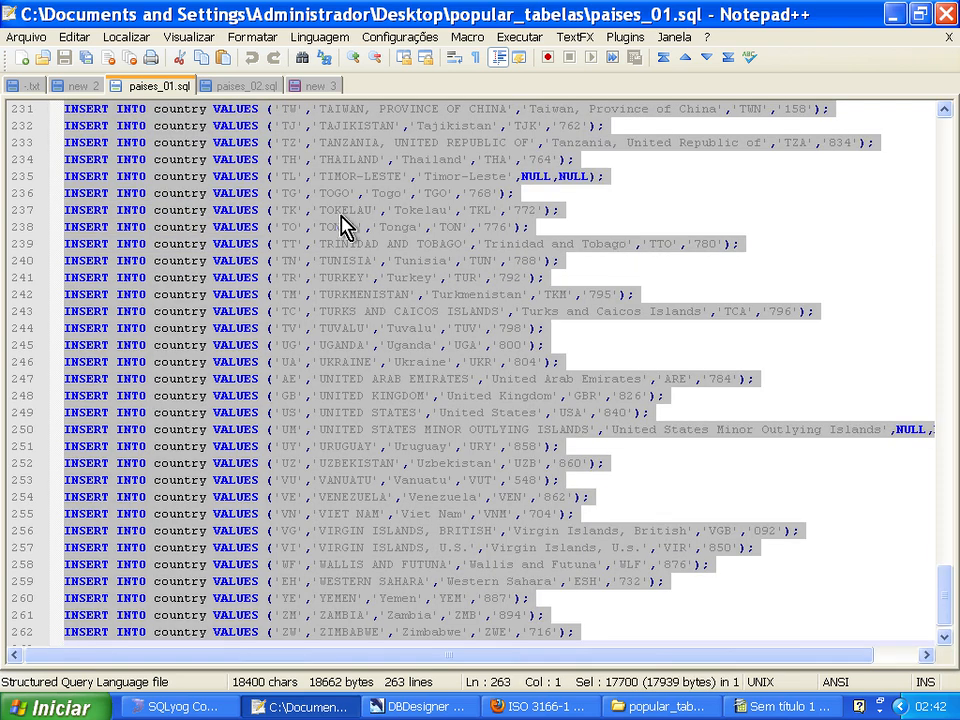
left_click(22, 58)
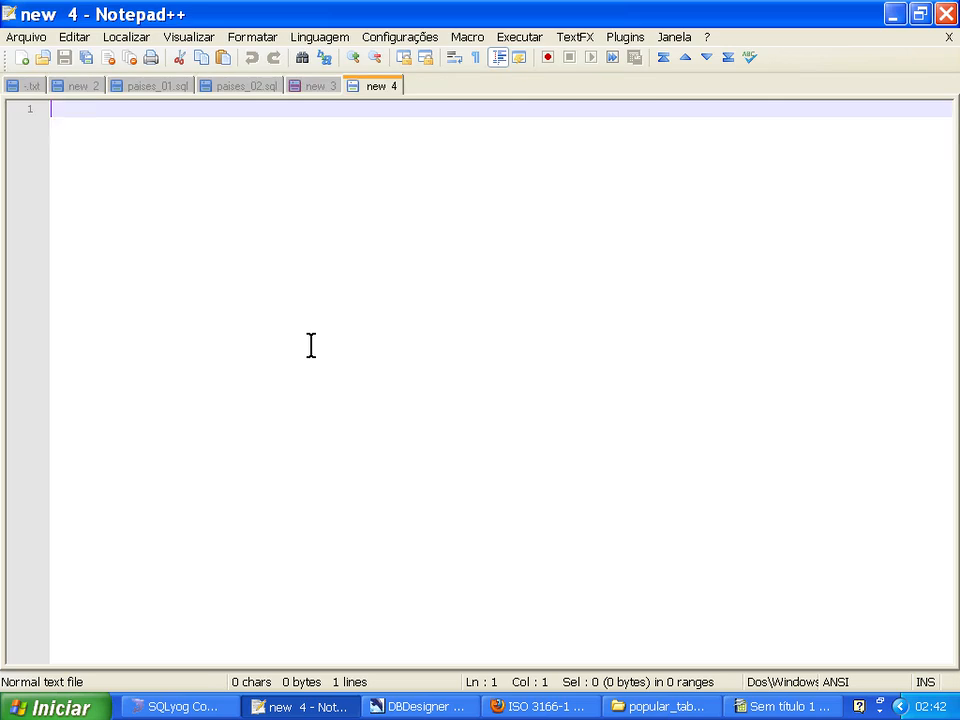
key("ctrl+v")
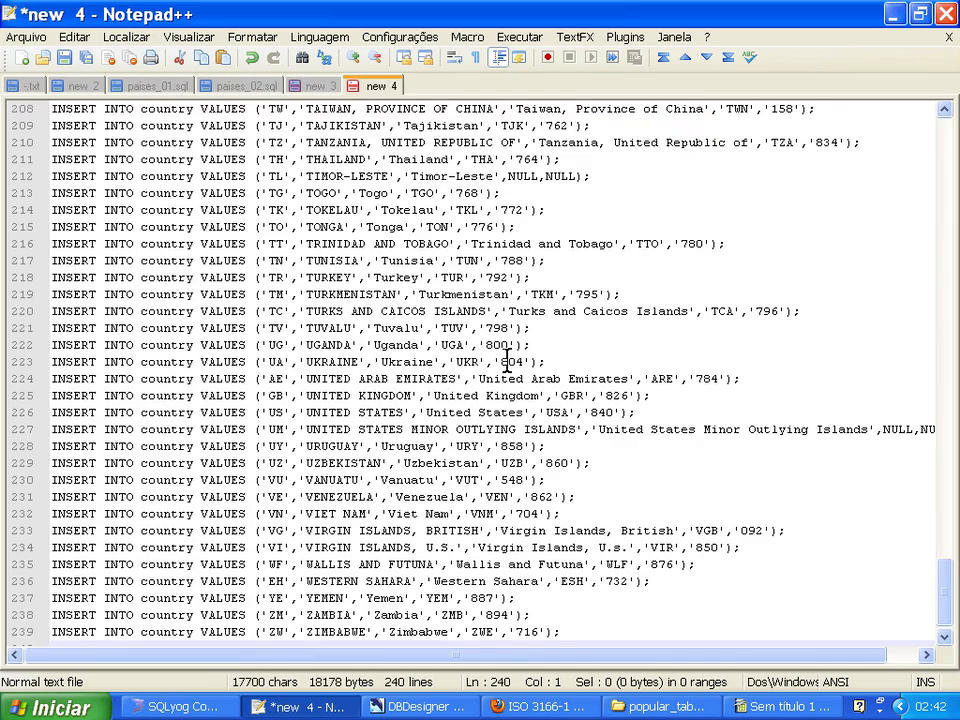
key("BackSpace")
key("ctrl+Home")
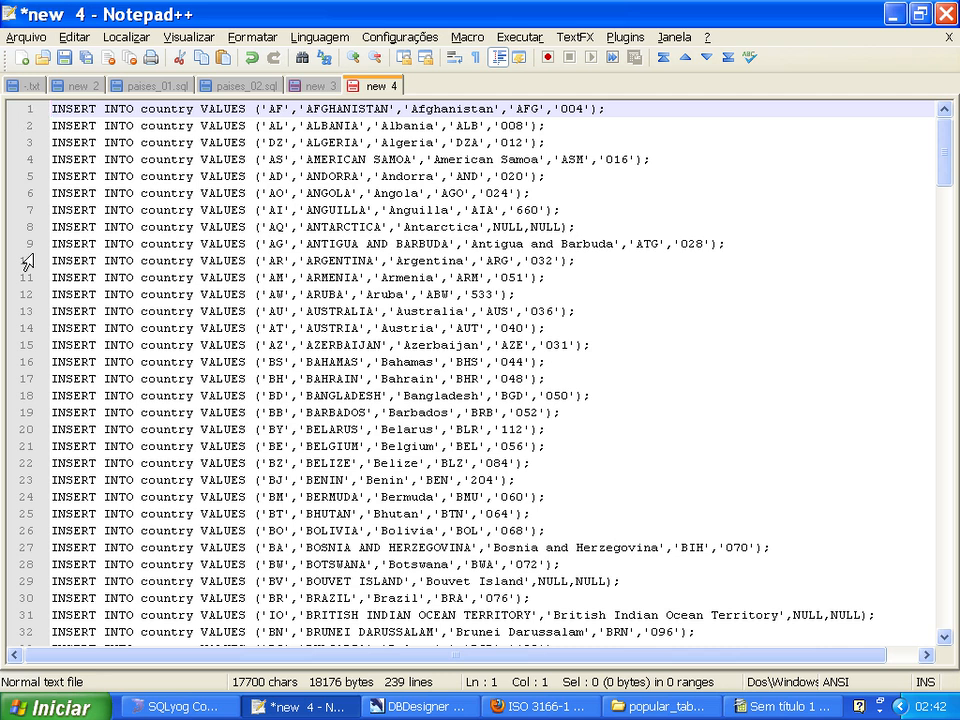
key("alt")
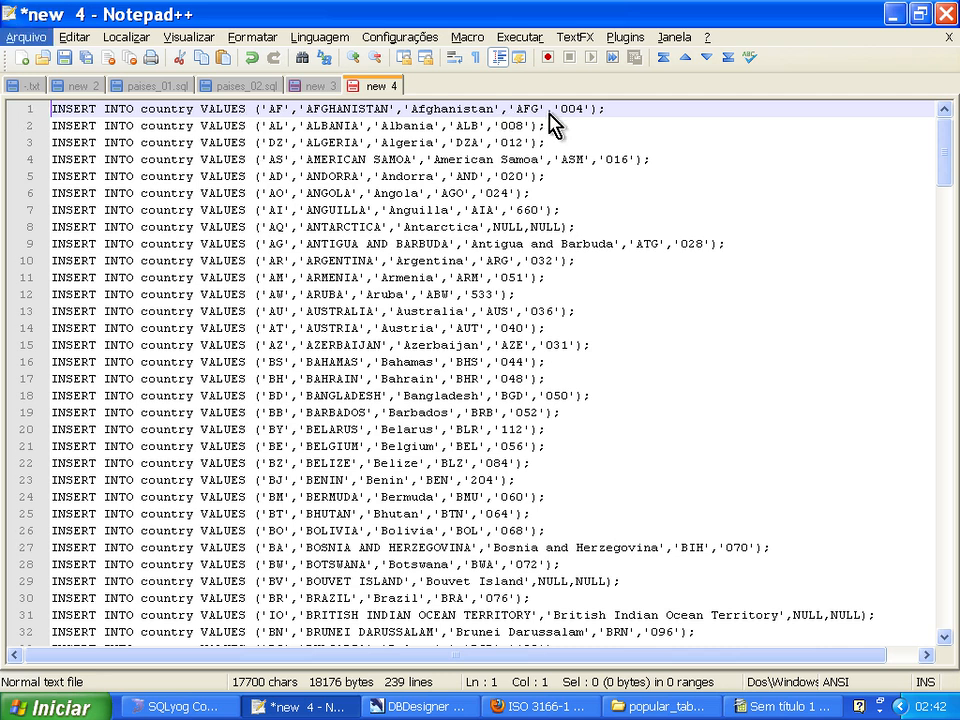
left_click(584, 108)
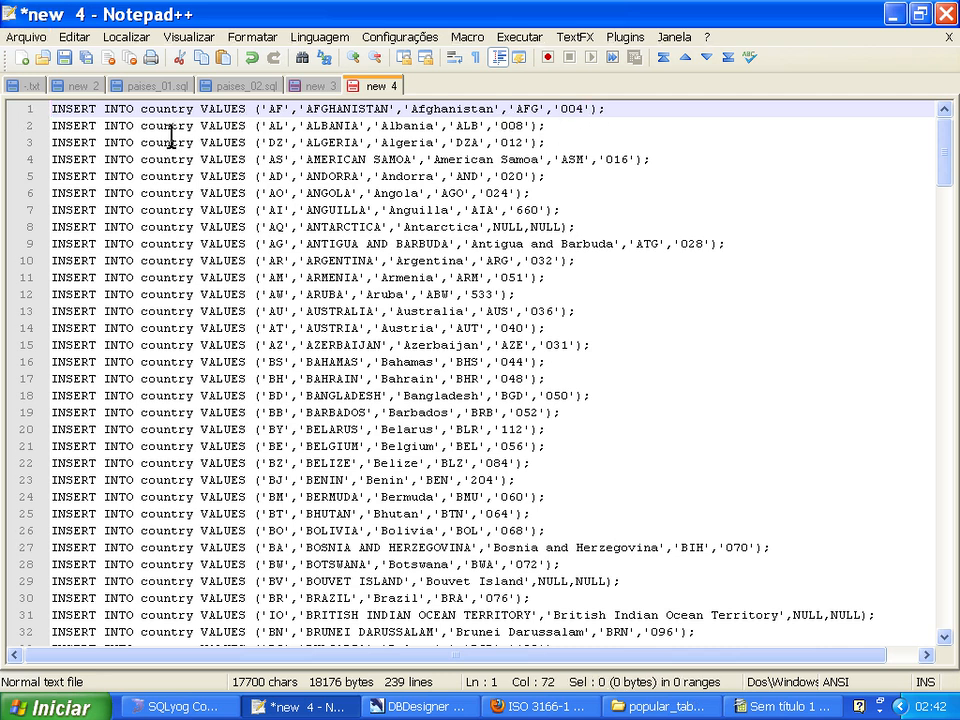
Save the new document as pais.csv in the popular_tabelas folder.
left_click(65, 58)
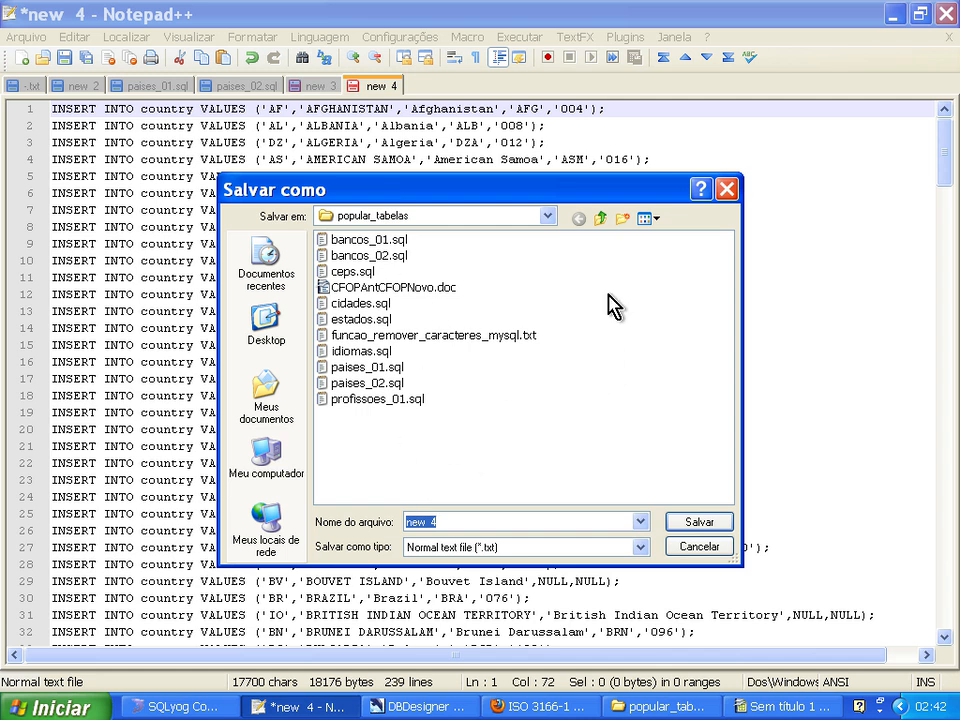
type("Pais")
key("BackSpace")
key("BackSpace")
key("BackSpace")
key("BackSpace")
type("pais")
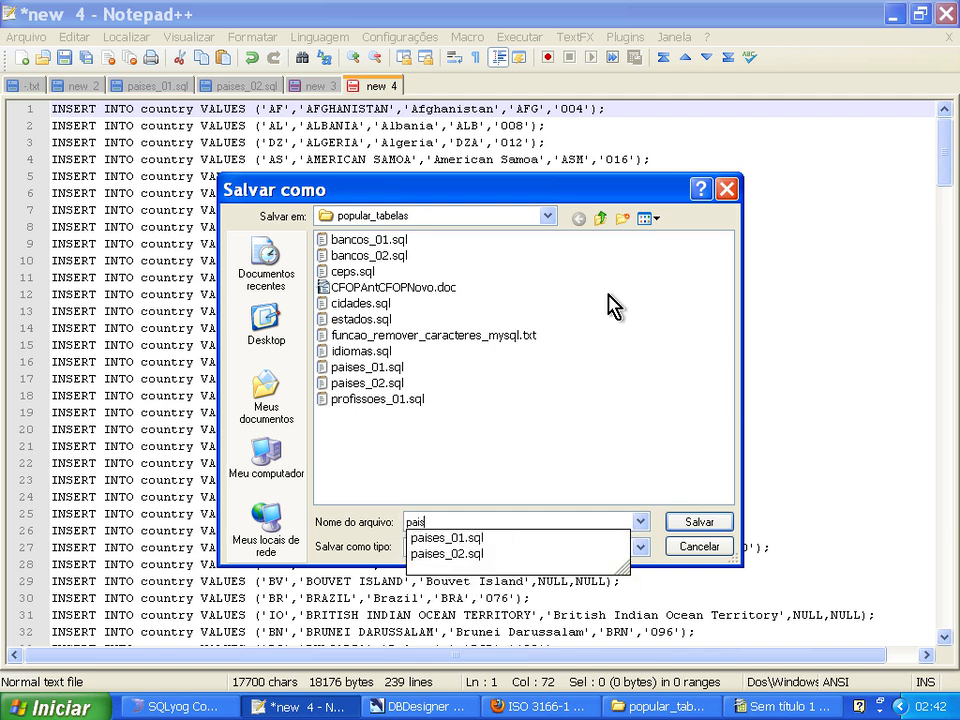
key("Escape")
type(".csv")
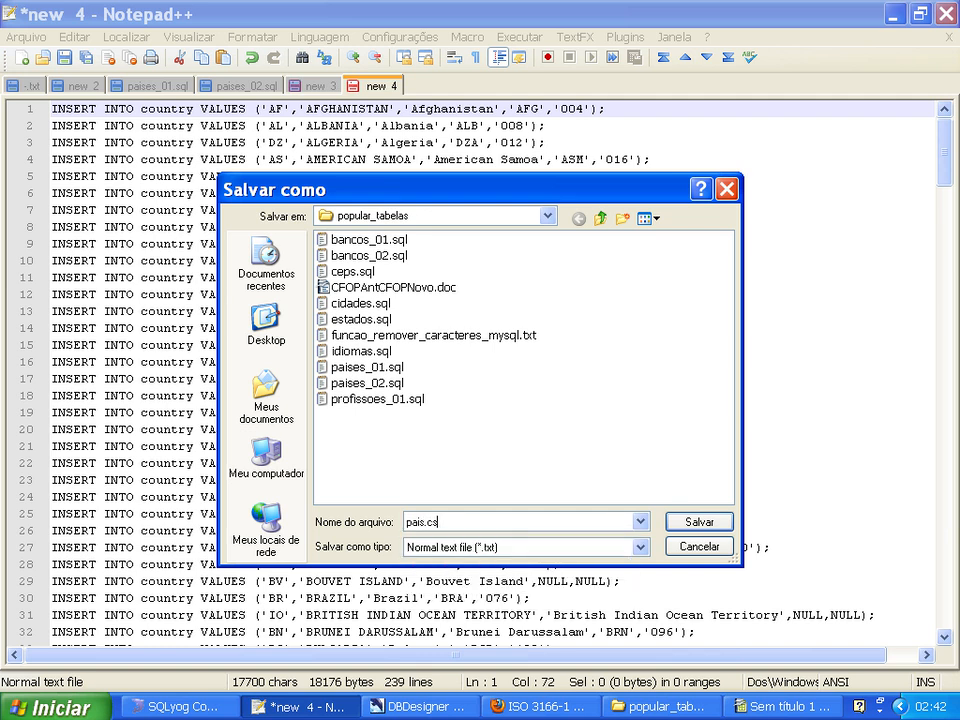
left_click(700, 523)
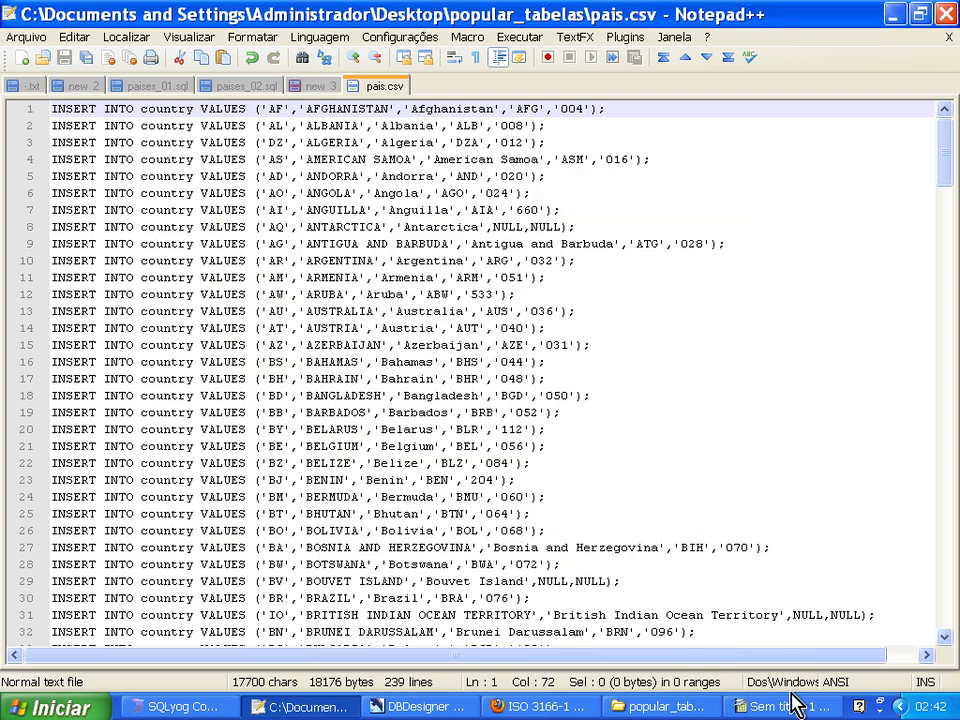
Switch to BrOffice.org Calc and open pais.csv from the popular_tabelas folder on the desktop.
left_click(793, 707)
left_click(56, 64)
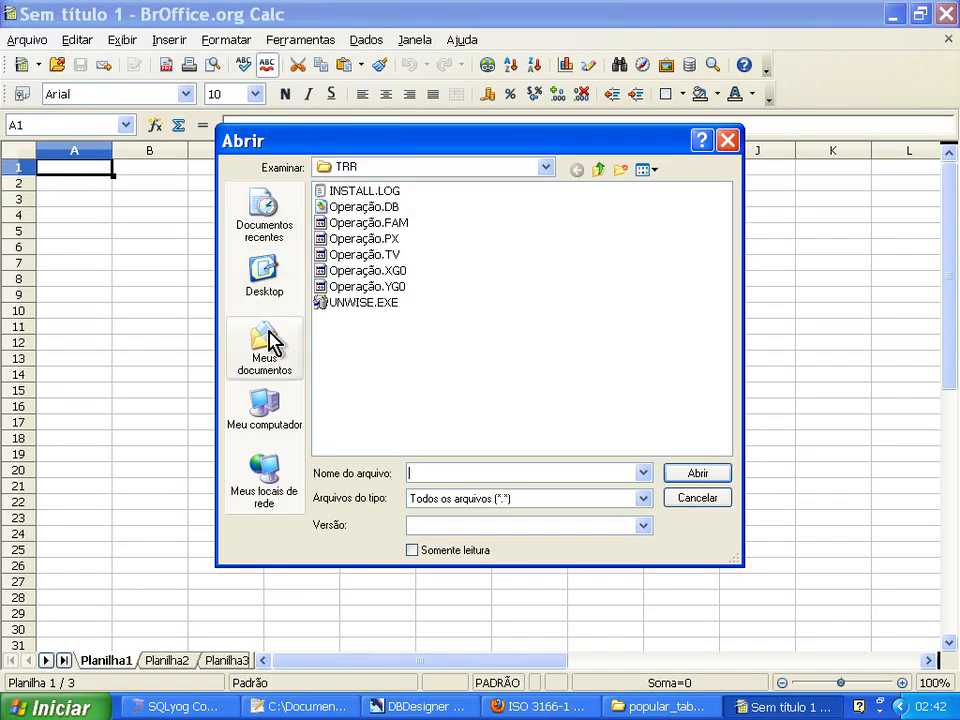
left_click(266, 293)
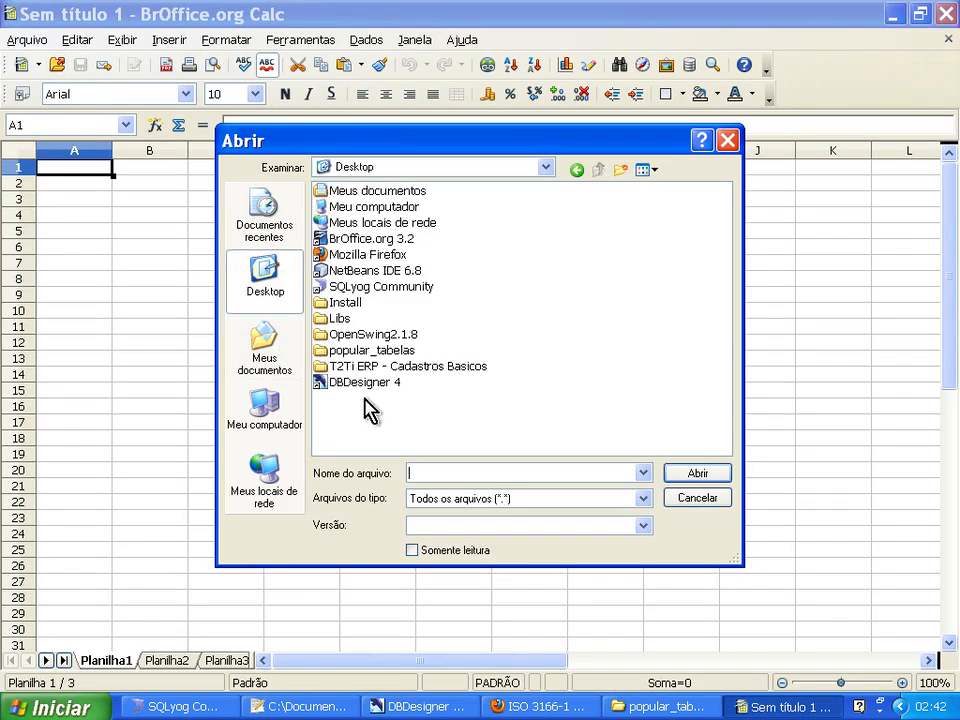
double_click(352, 350)
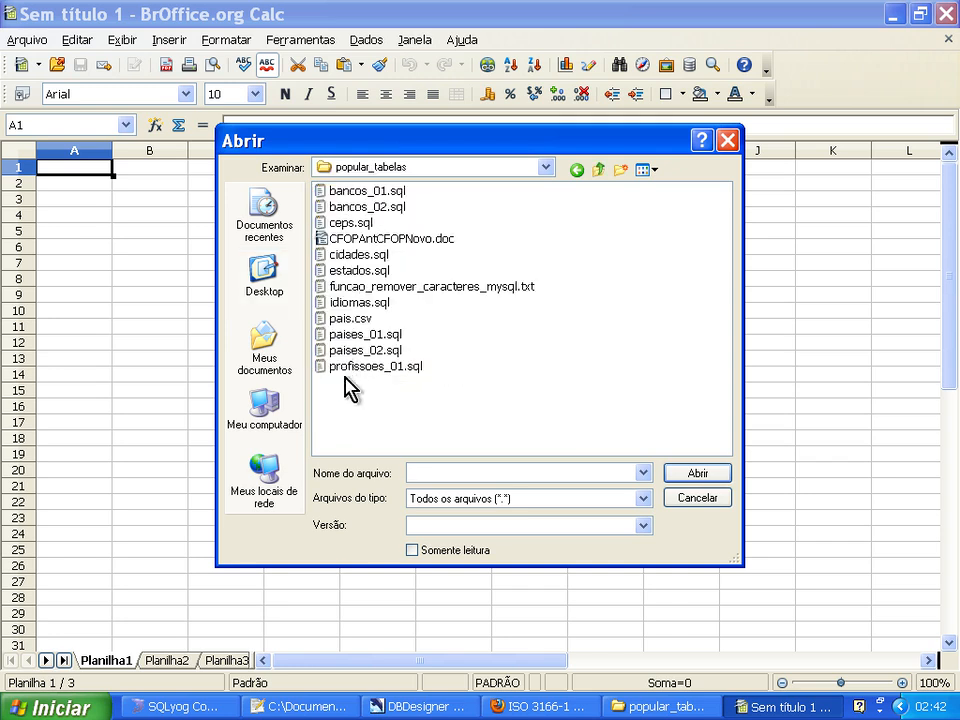
left_click(348, 319)
left_click(700, 475)
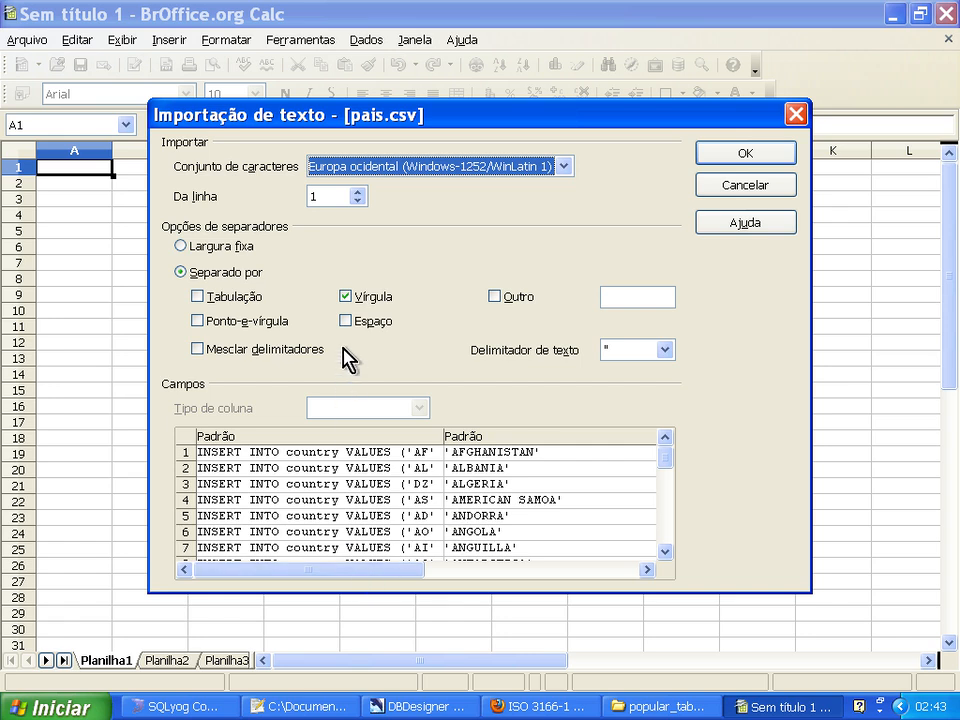
Import pais.csv with the apostrophe (') as a custom separator instead of the comma.
left_click(345, 297)
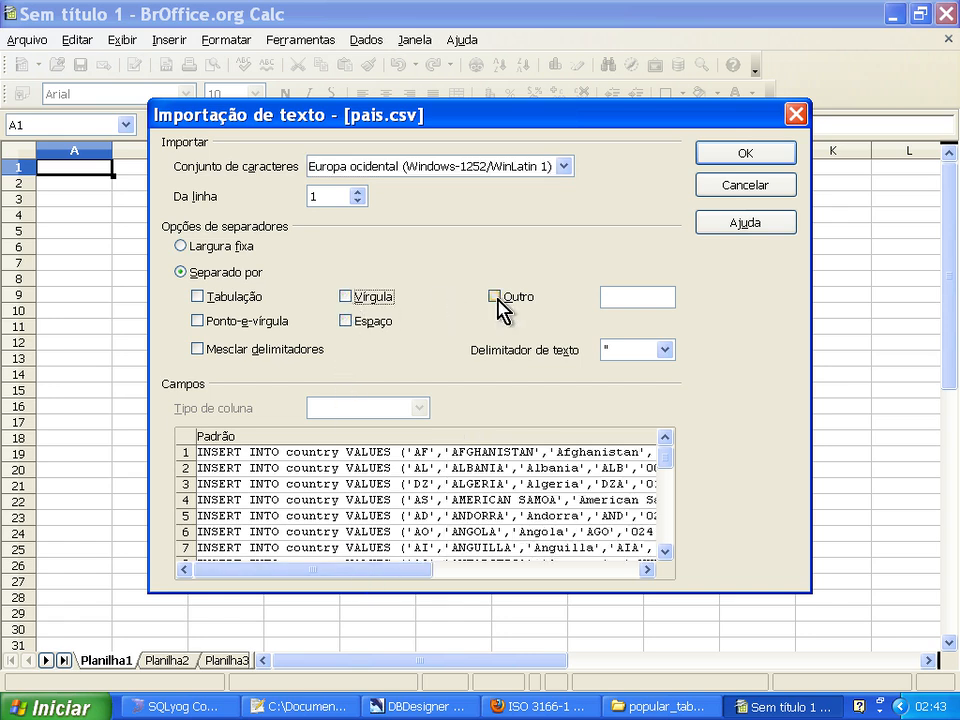
left_click(494, 297)
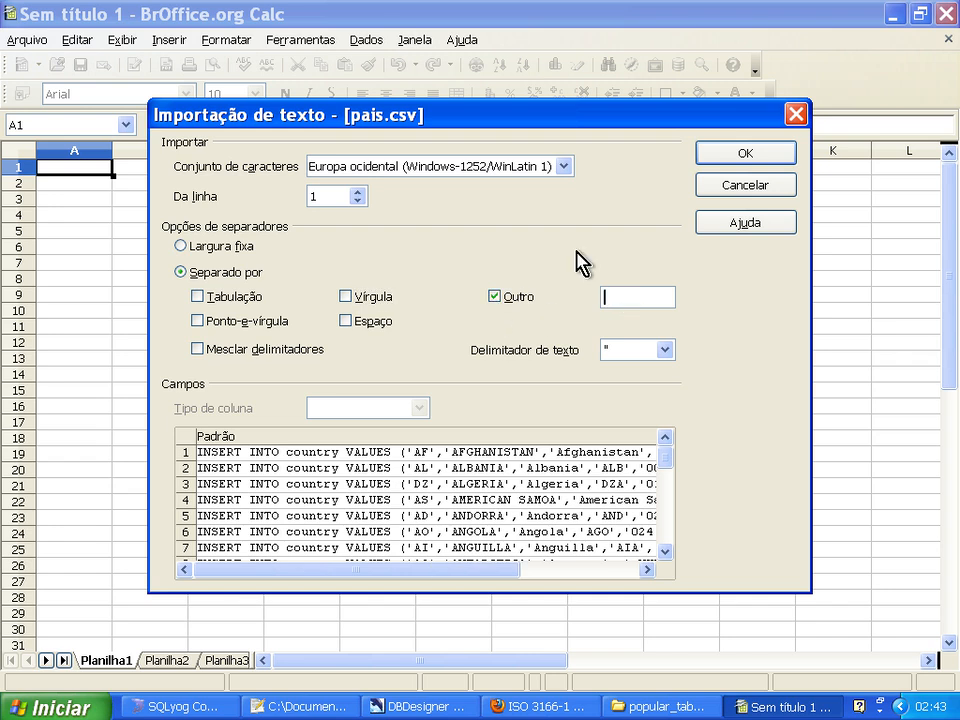
type("'")
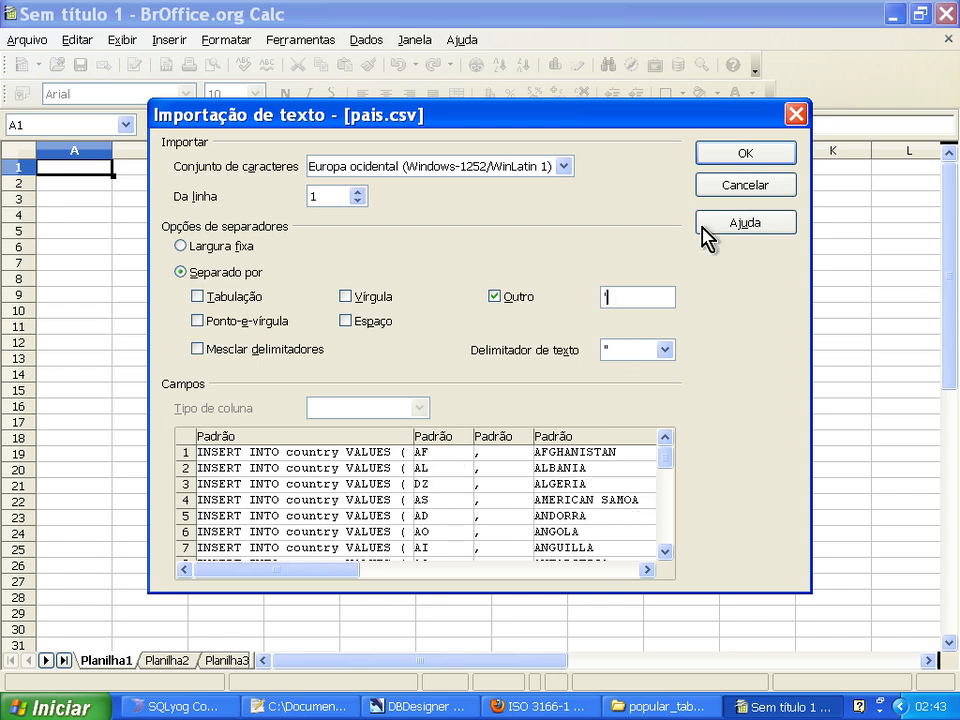
left_click(722, 160)
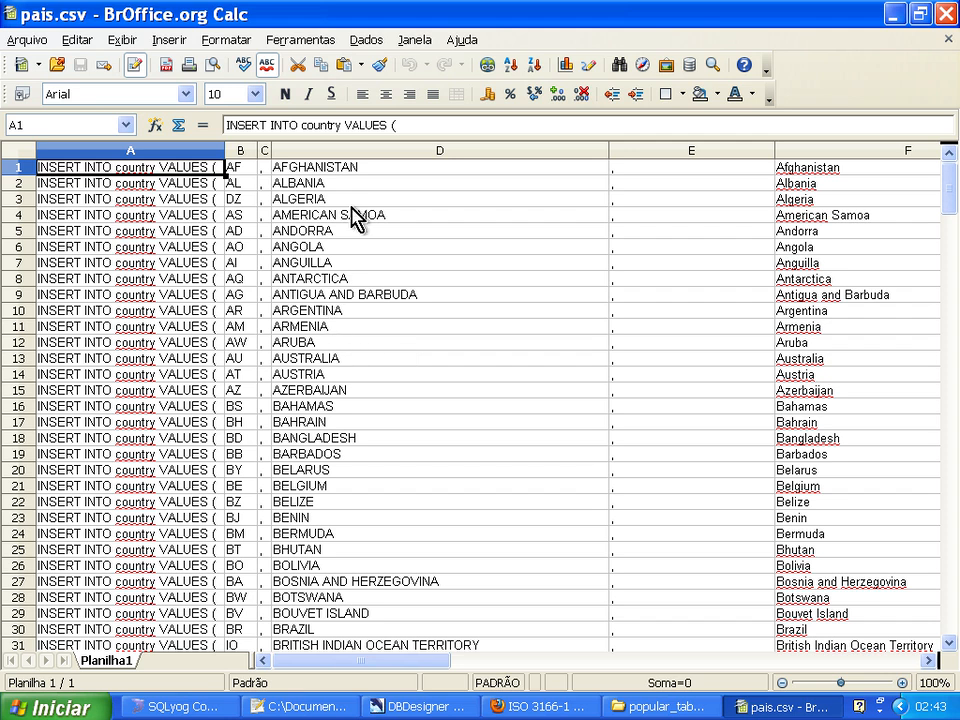
Narrow column D to fit the uppercase country names and delete columns E and F with the mixed-case names.
left_click_drag(610, 150, 484, 154)
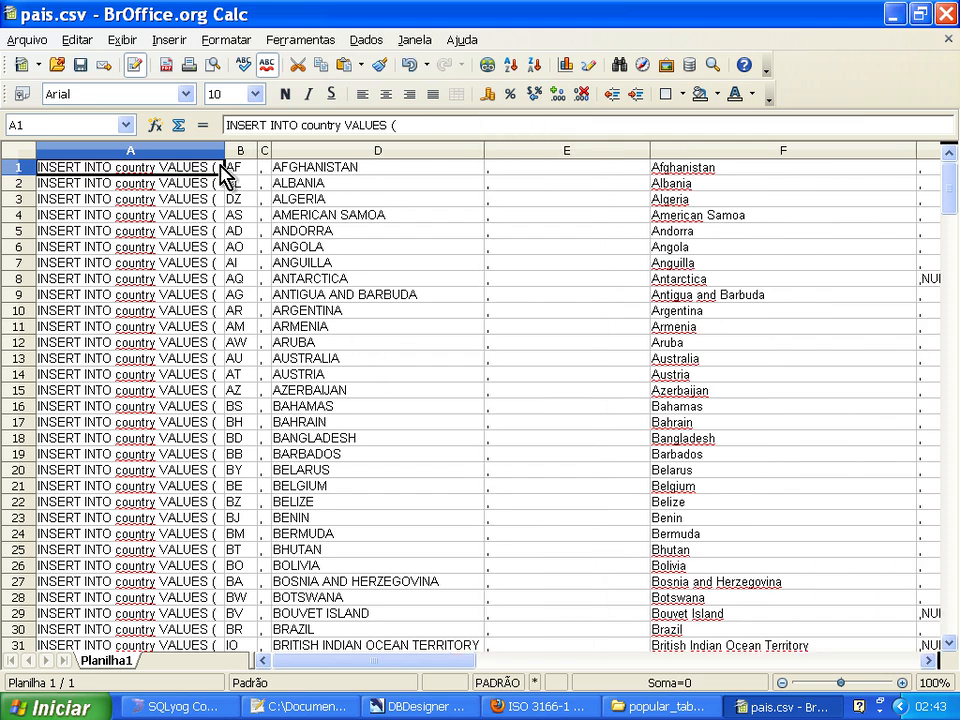
left_click_drag(528, 152, 801, 152)
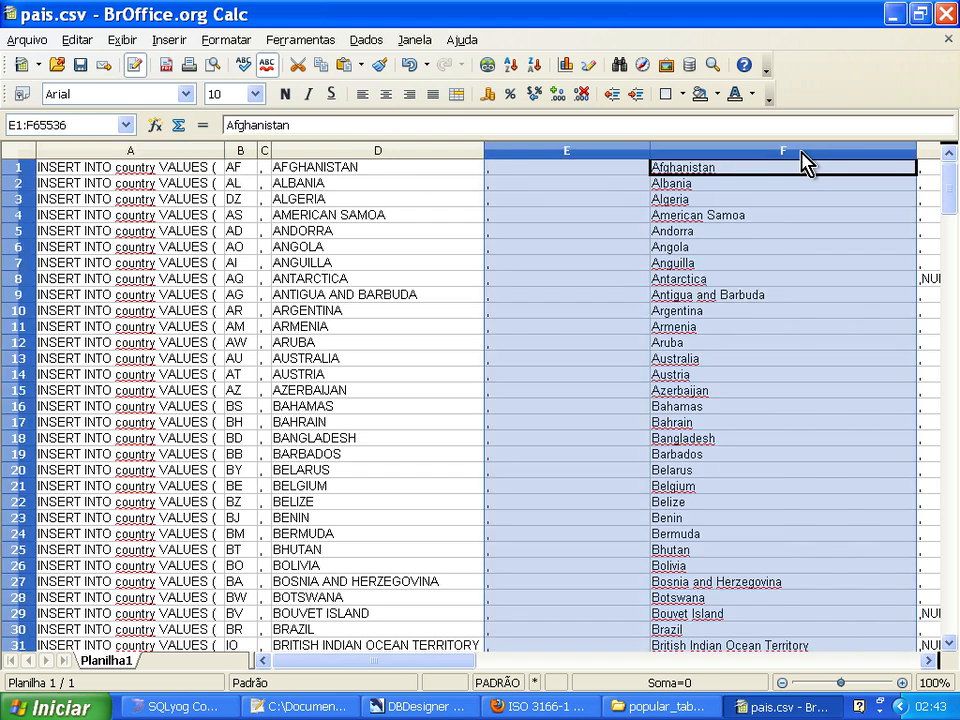
right_click(677, 150)
left_click(681, 273)
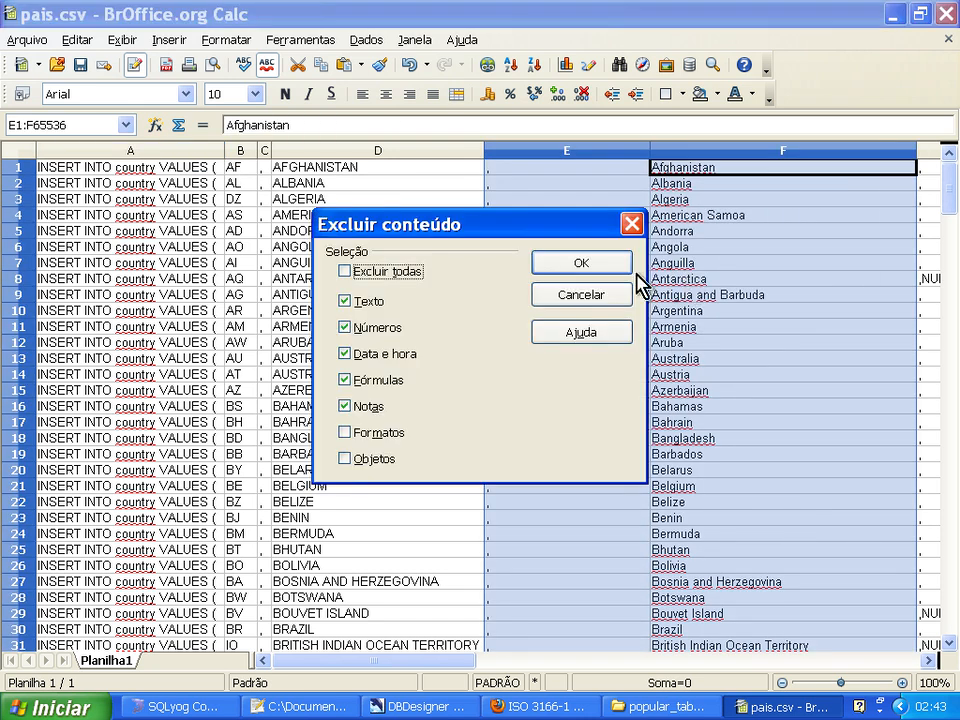
left_click(581, 295)
right_click(691, 152)
left_click(705, 263)
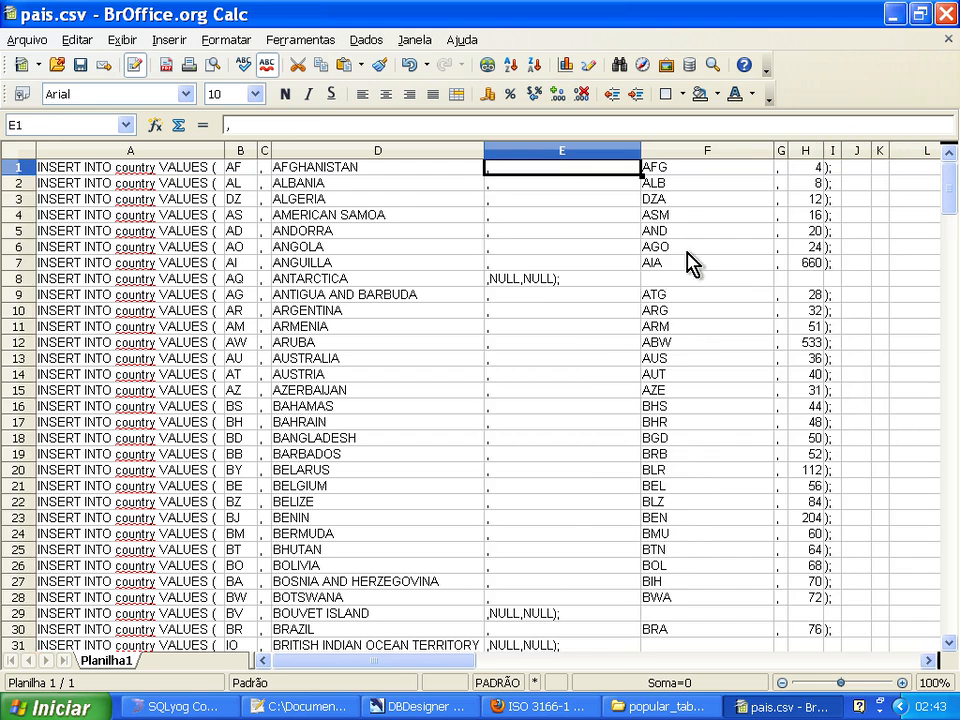
Delete the leftover columns E through K and widen the empty column E to make room for long statements.
left_click_drag(579, 152, 857, 148)
right_click(619, 152)
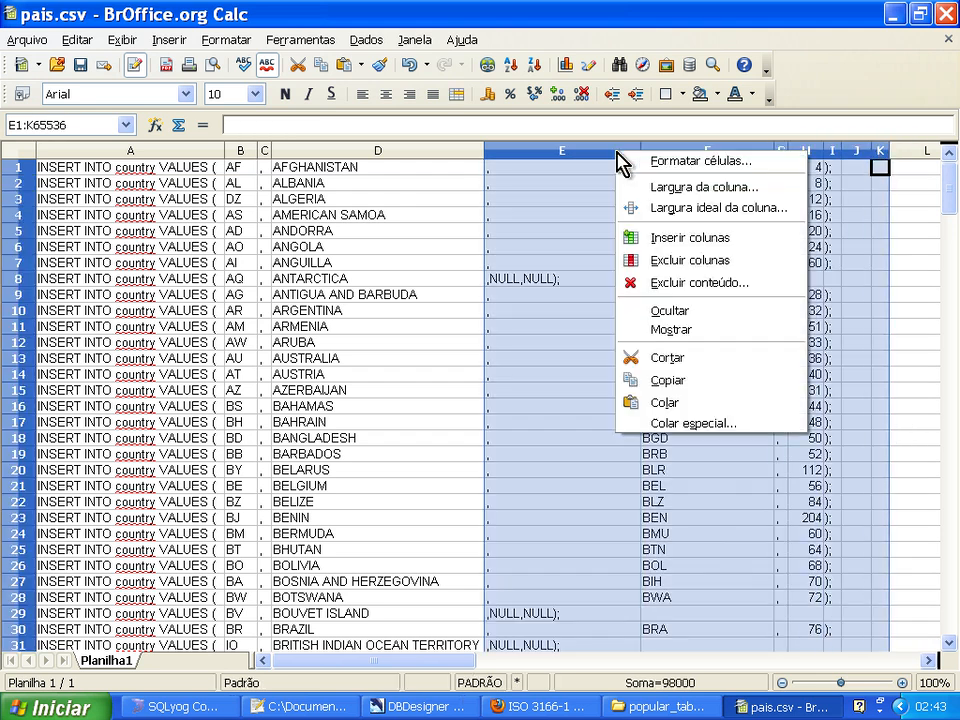
left_click(630, 259)
left_click_drag(561, 152, 916, 152)
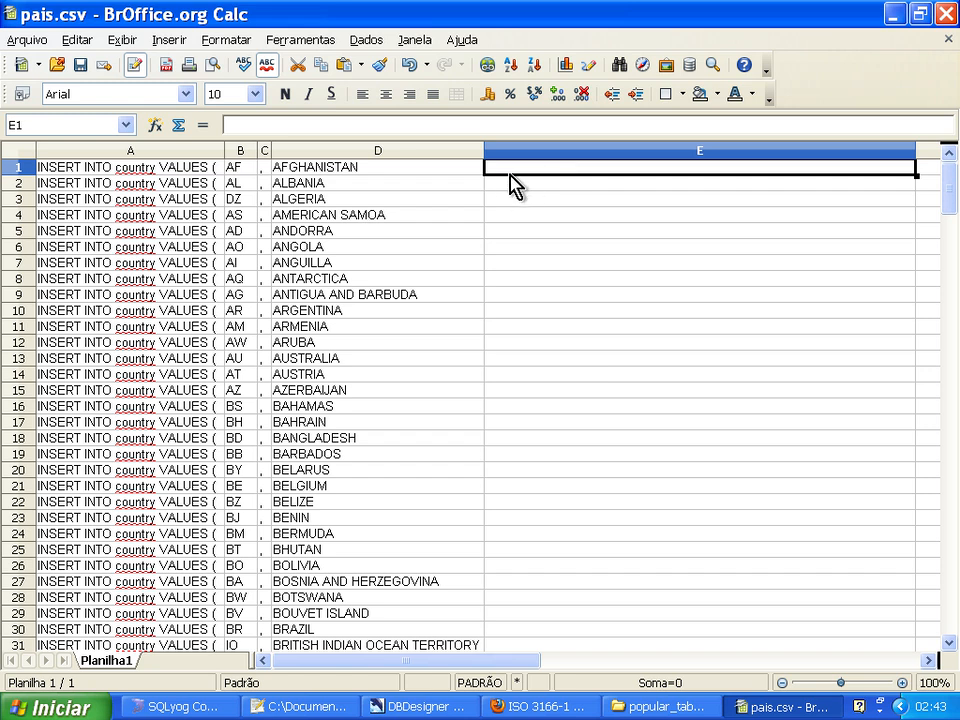
Begin a formula in cell E1 with the text ="update pais.
type("upda")
key("BackSpace")
key("BackSpace")
key("BackSpace")
key("BackSpace")
type("=\"")
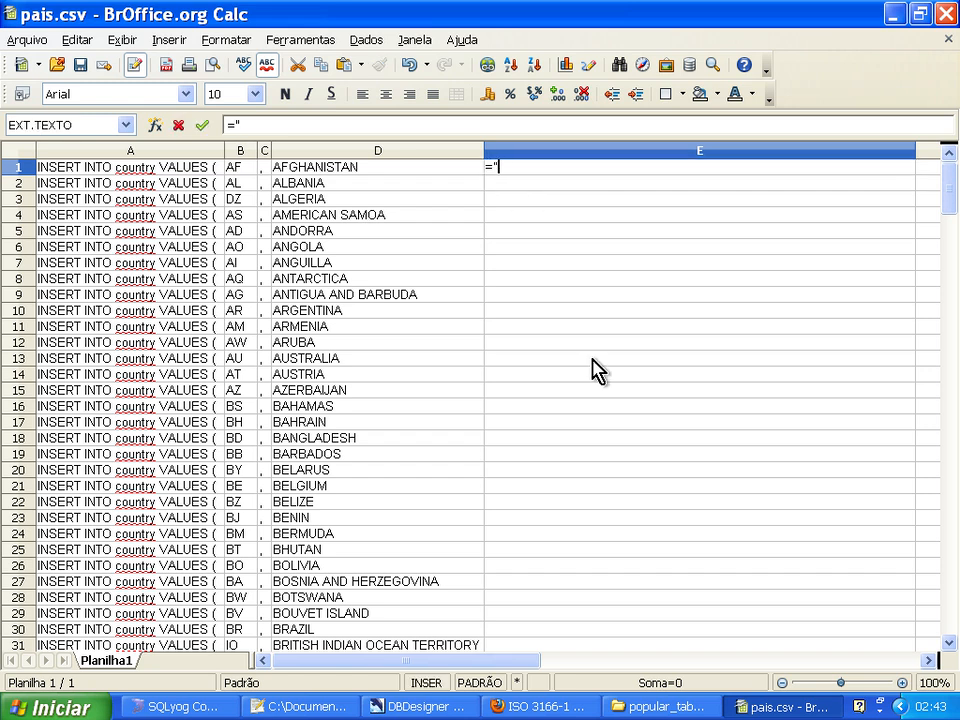
type("update ")
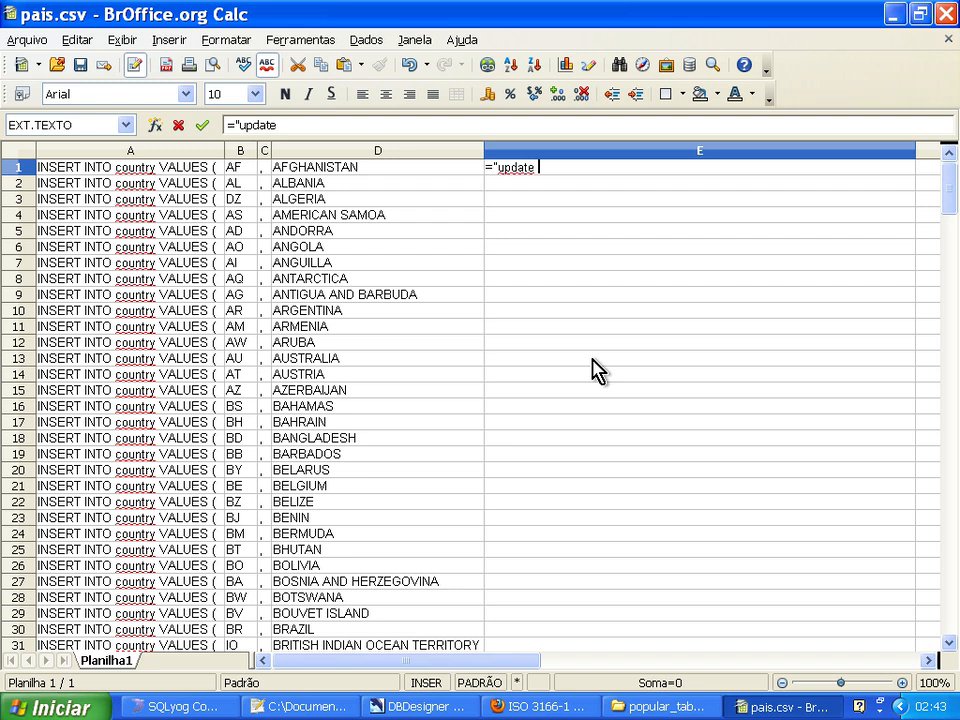
type("pais")
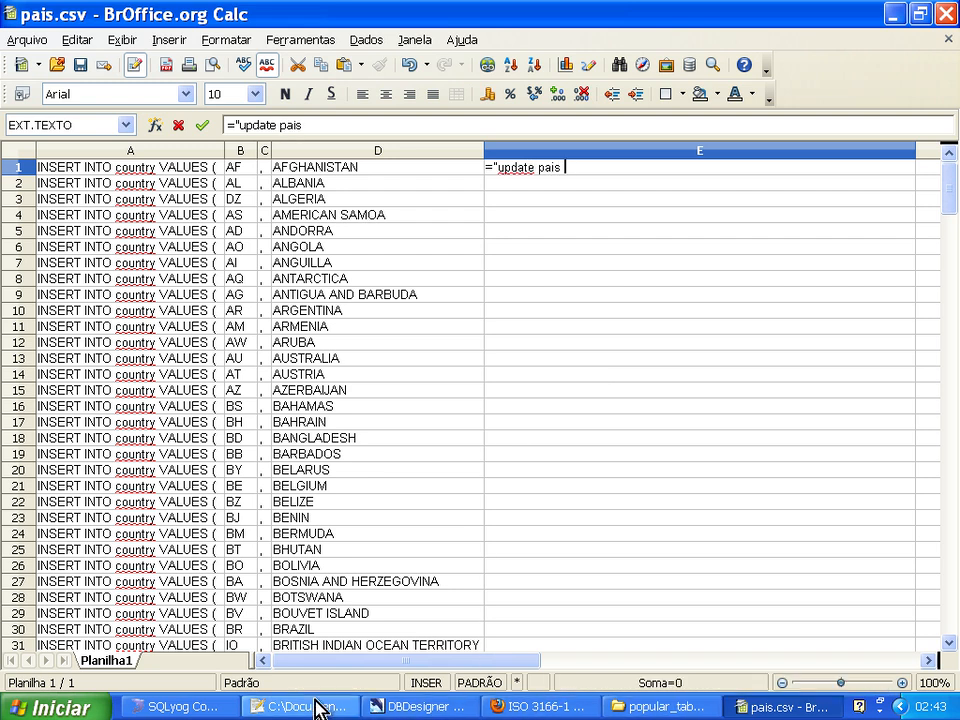
Switch to SQLyog and clear all the INSERT statements from the query editor.
left_click(200, 708)
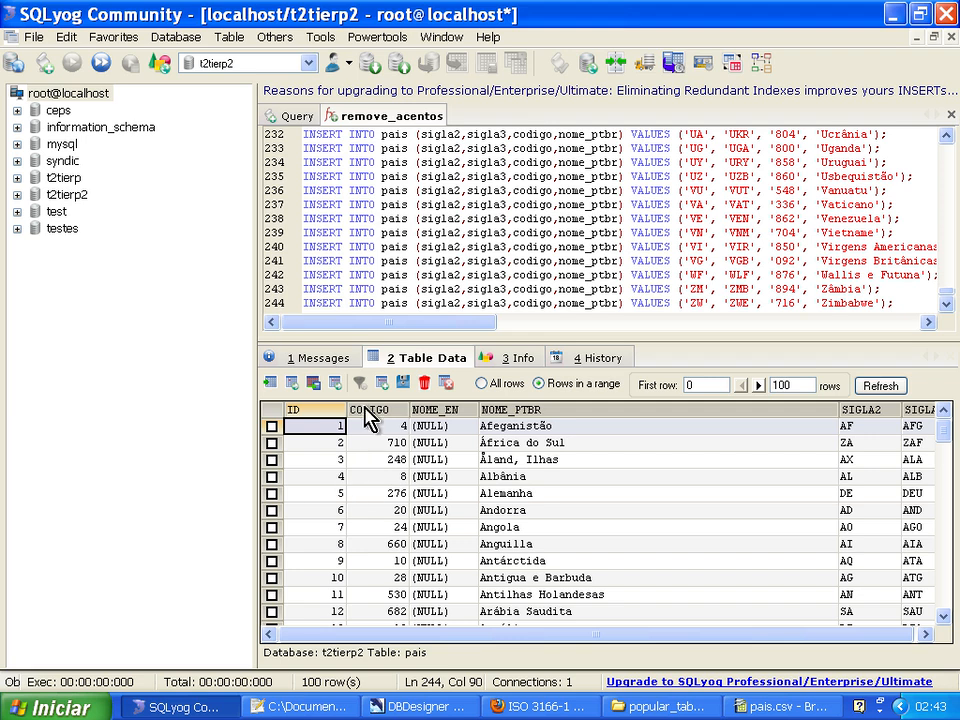
left_click(467, 218)
key("ctrl+a")
key("ctrl+s")
key("Escape")
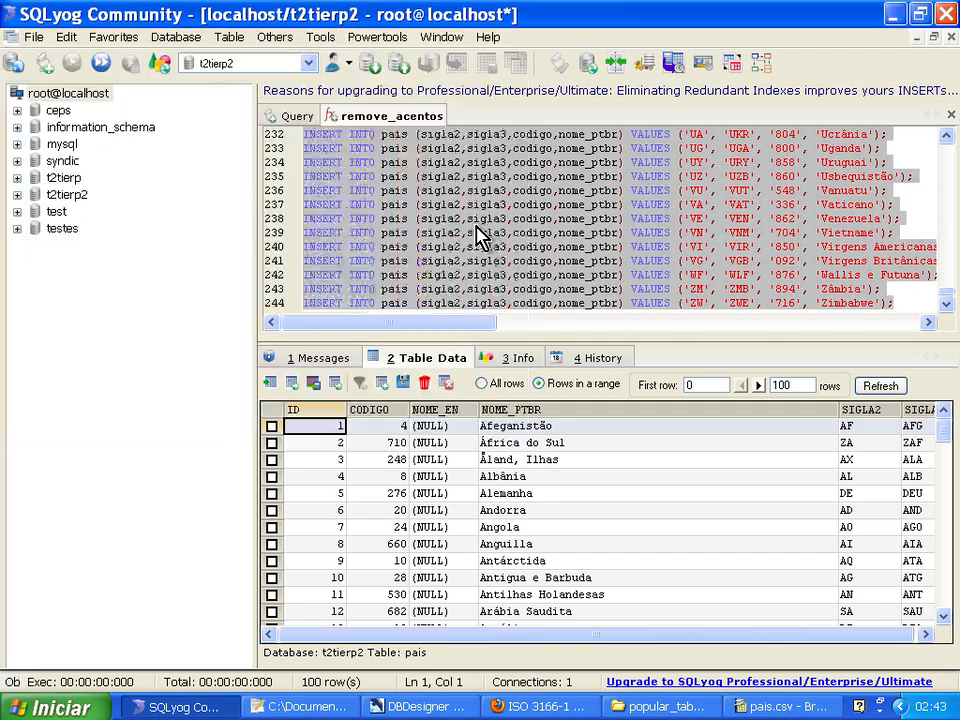
left_click(485, 222)
key("ctrl+a")
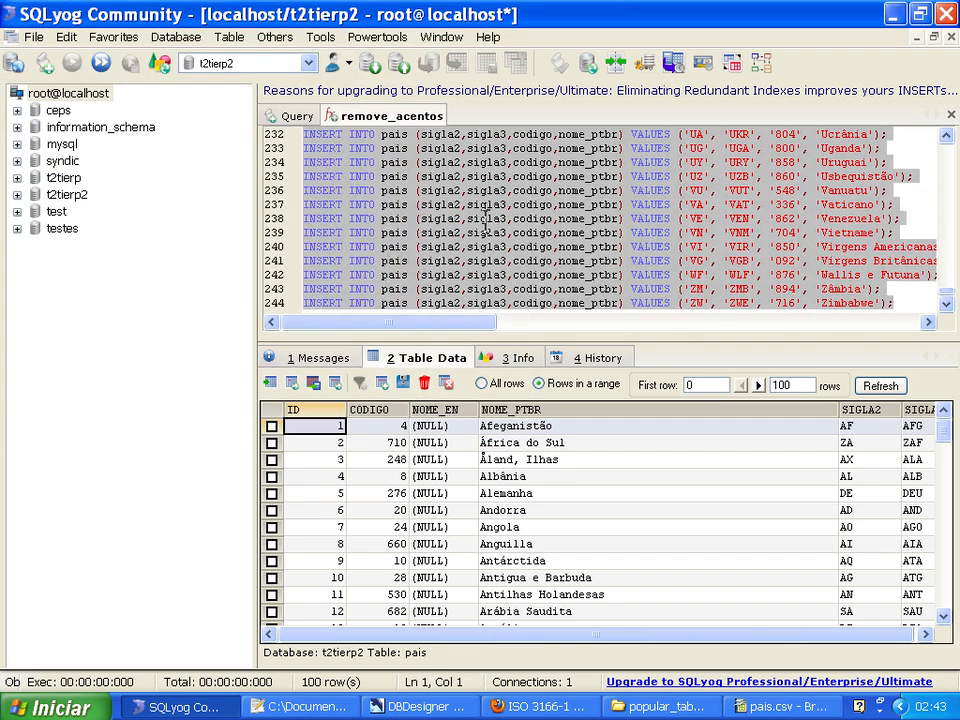
key("Delete")
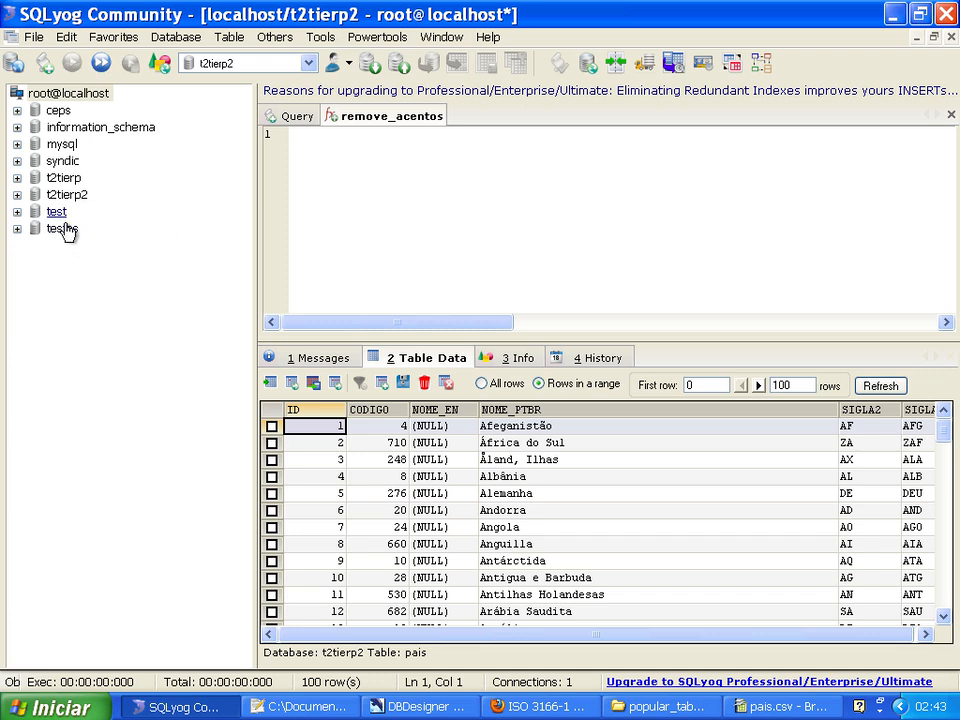
Expand the tables of the t2tierp2 database and select the pais table.
left_click(28, 195)
left_click(18, 195)
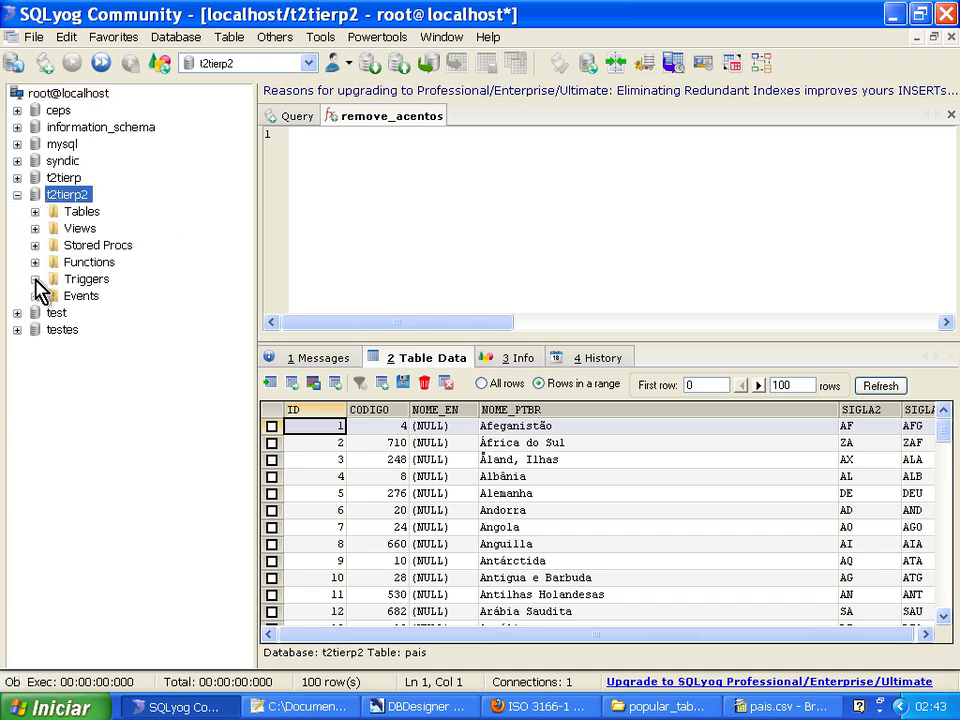
left_click(35, 210)
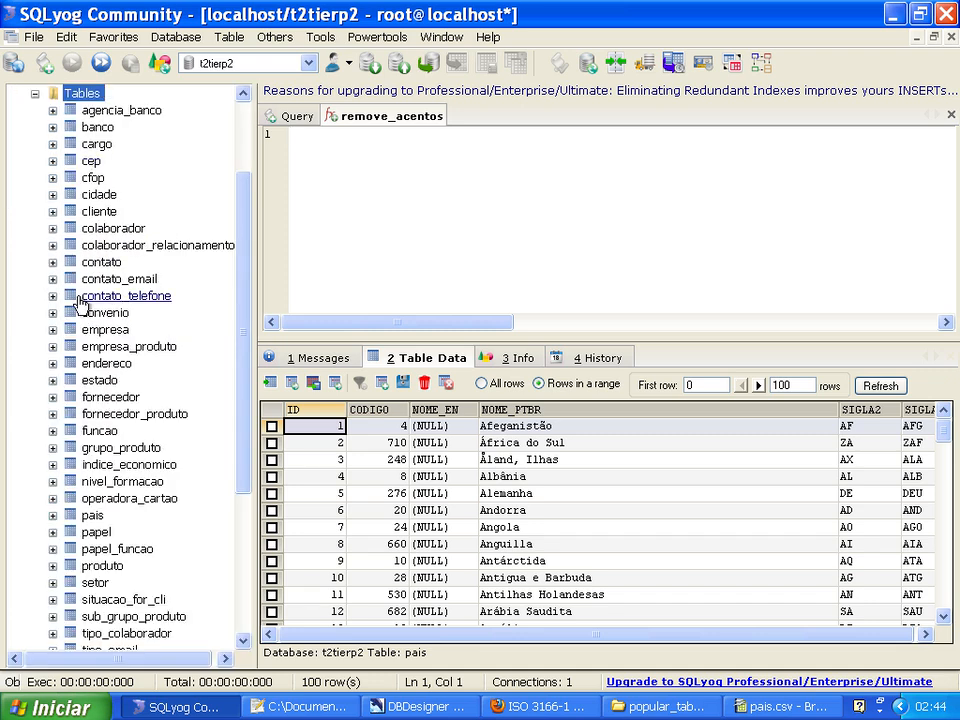
left_click(93, 515)
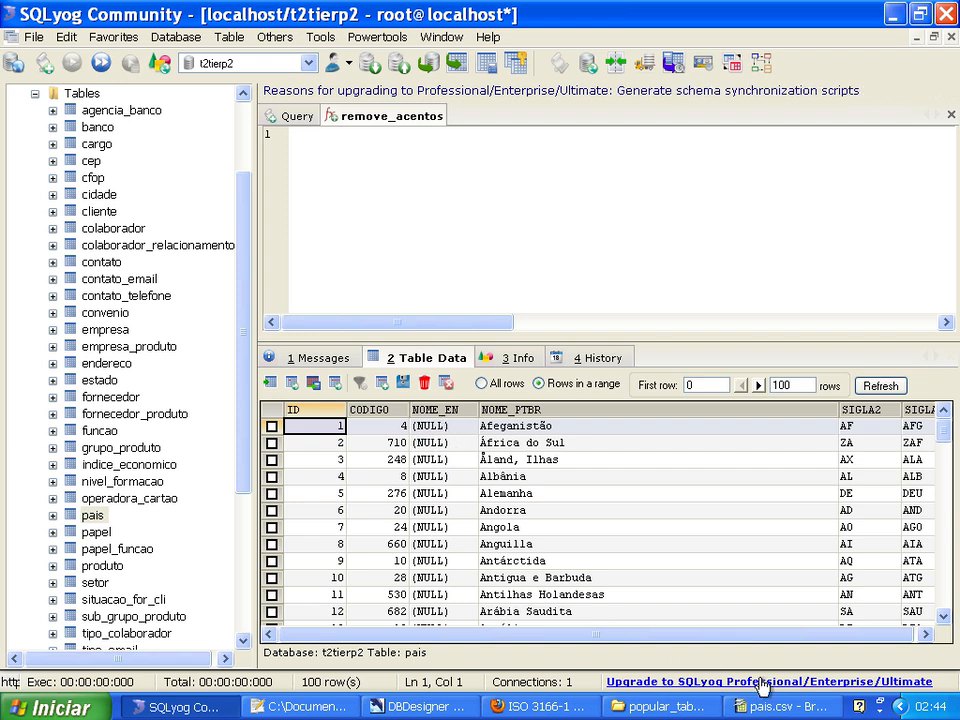
Switch back to Calc and extend the E1 formula with set nome_en=" & D1 & " where.
left_click(780, 707)
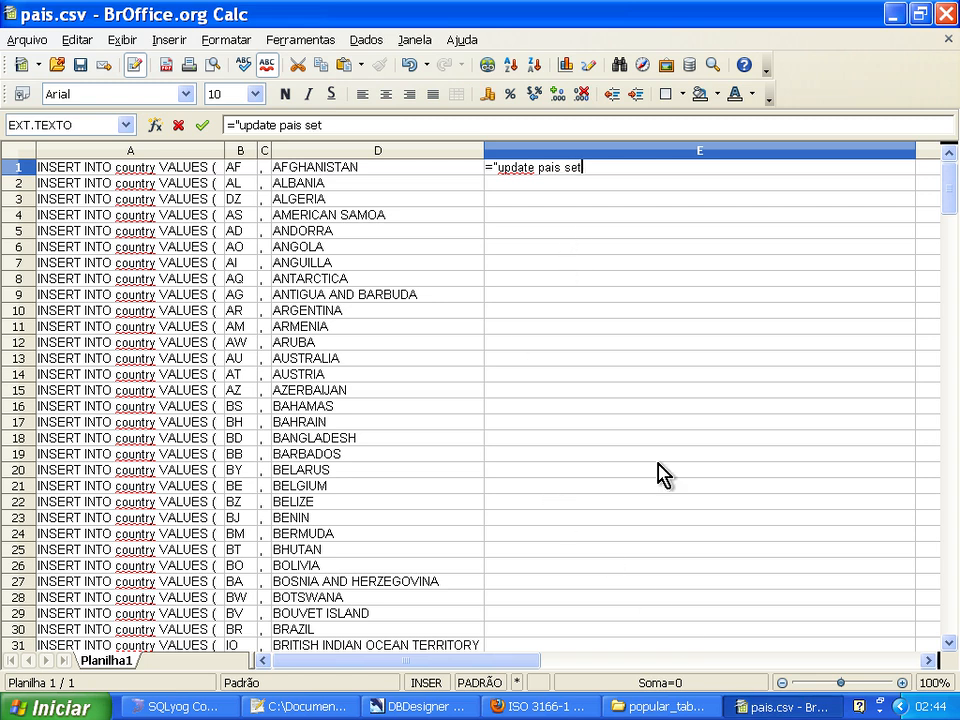
type("nome_en=\" &")
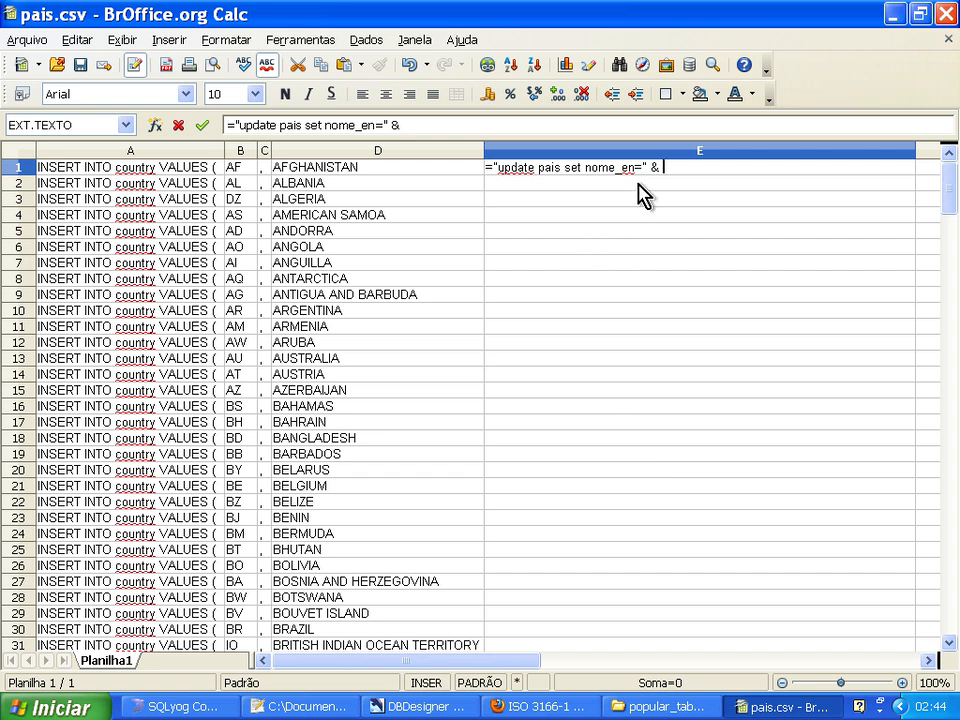
left_click(366, 168)
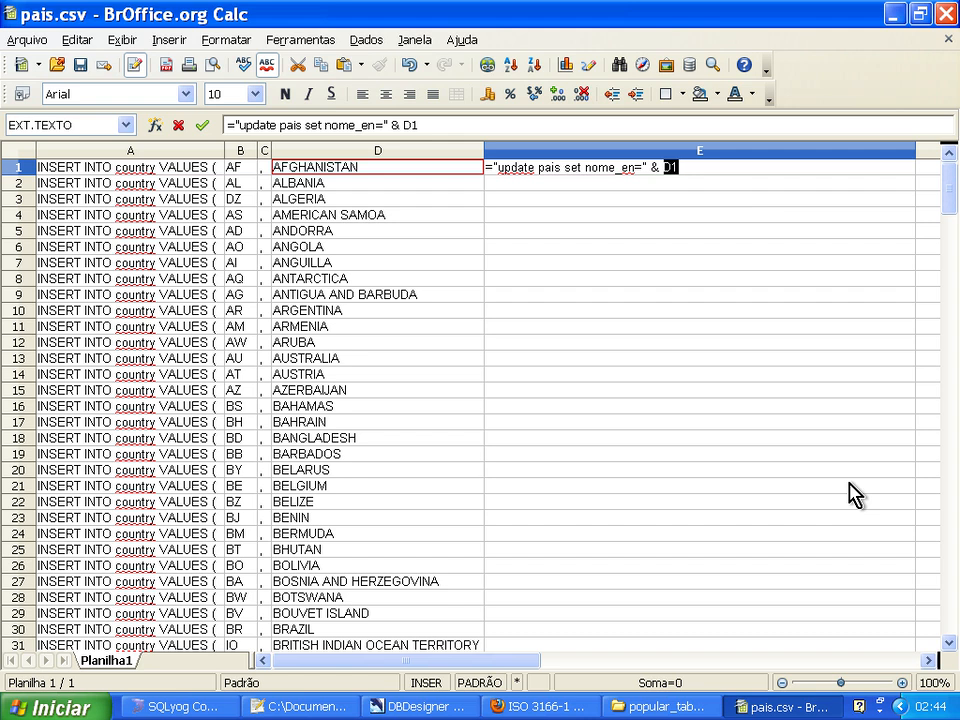
left_click(706, 167)
type("here")
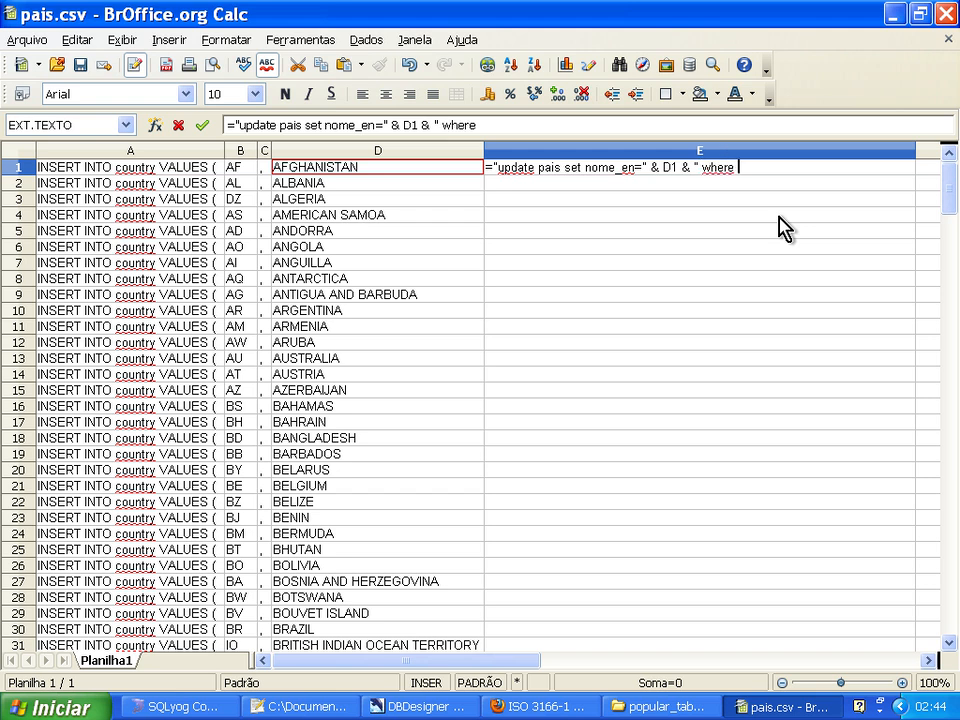
Check the code column's name in SQLyog, then complete the E1 formula in Calc with sigla2=" & B1.
left_click(168, 707)
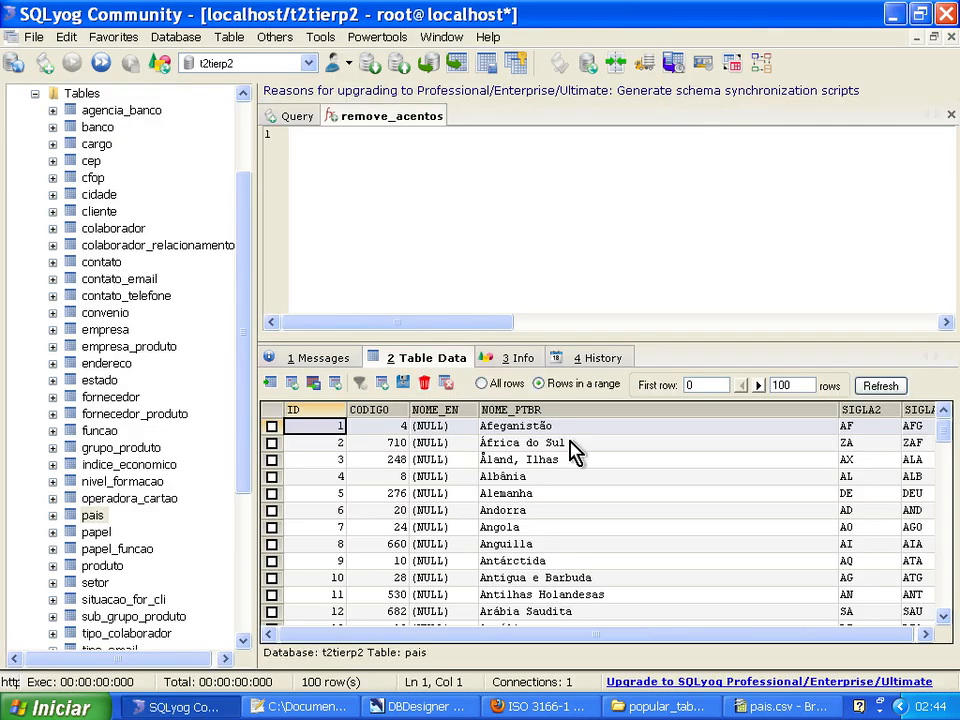
key("alt+Tab")
type("si")
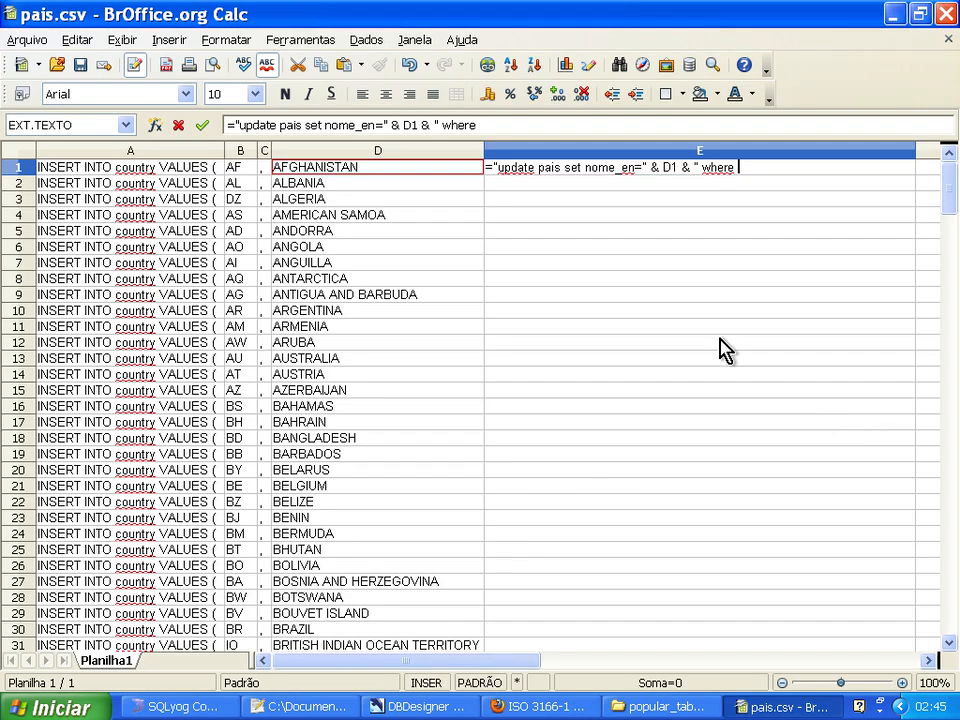
type("ga")
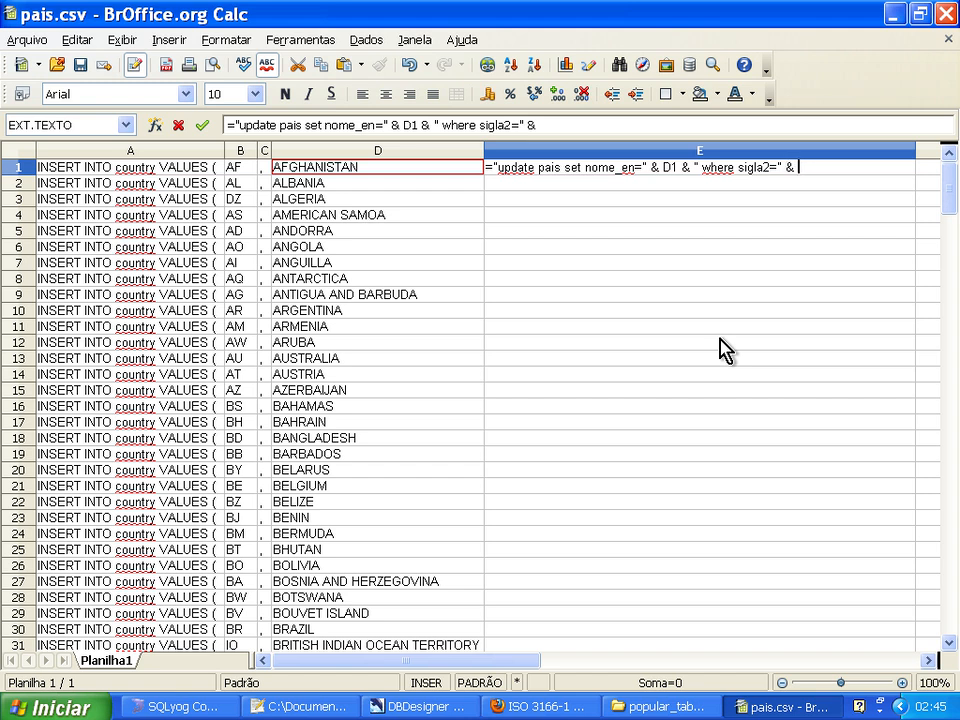
left_click(240, 167)
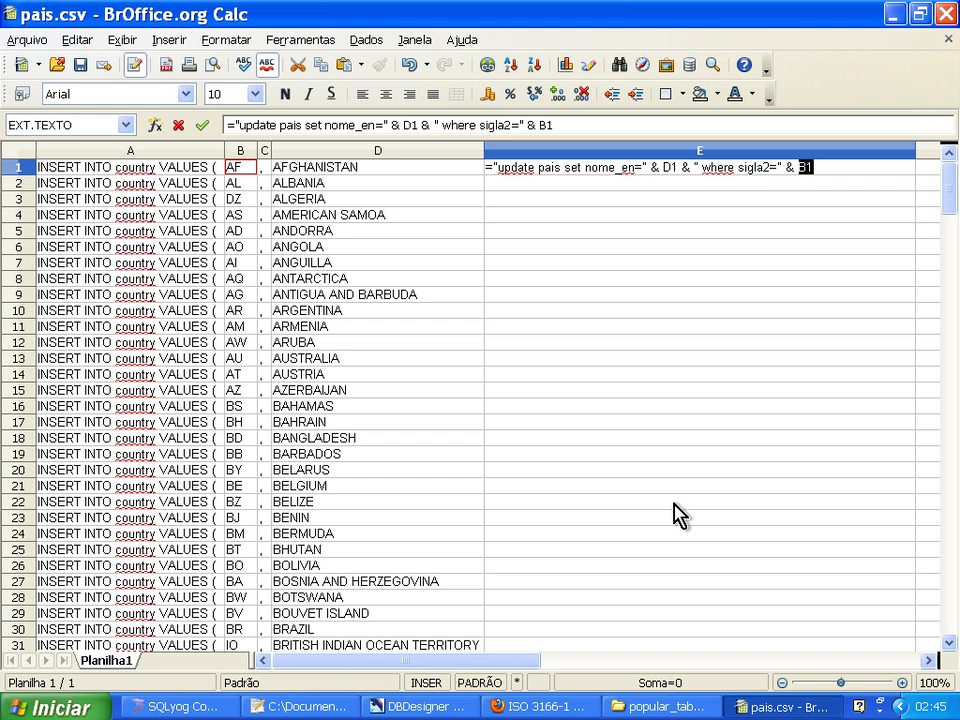
key("Return")
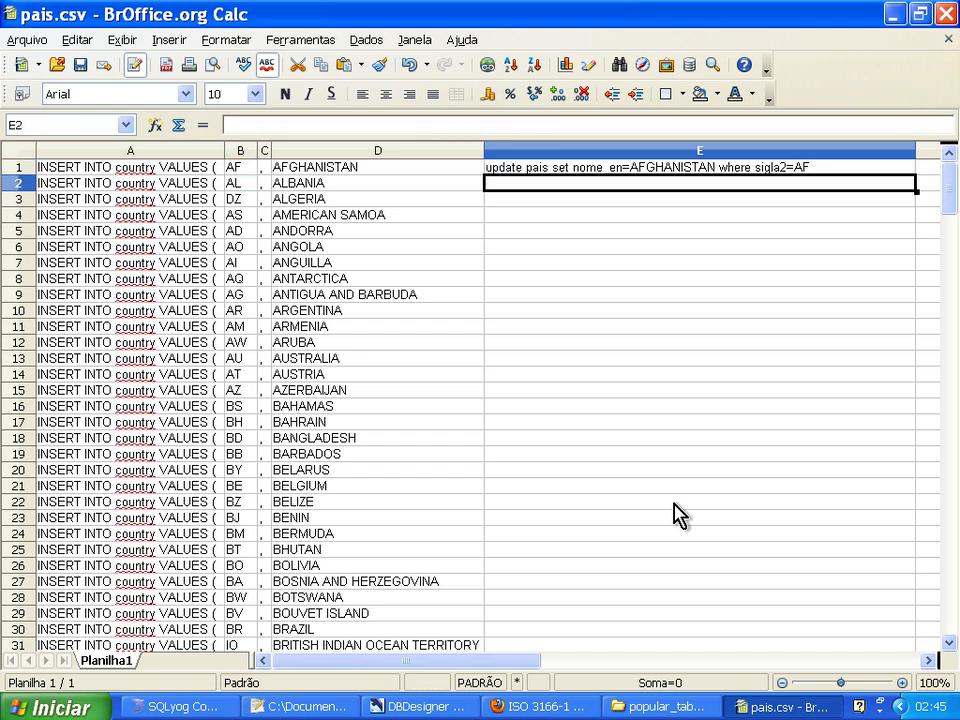
key("Up")
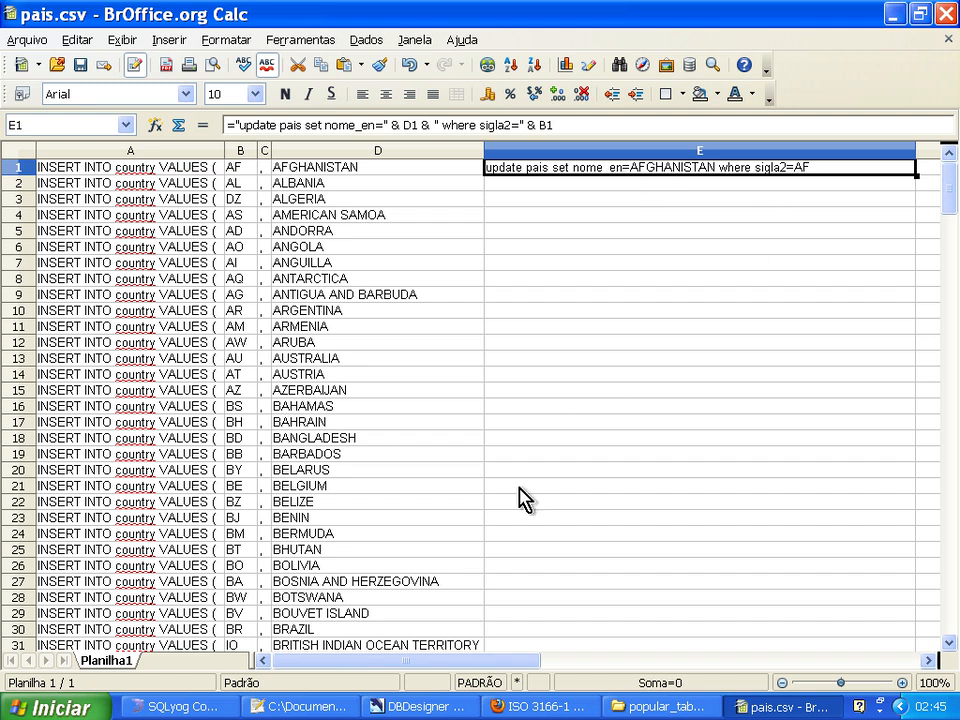
Switch to SQLyog and examine the SIGLA2 and NOME_EN values of the first pais record.
left_click(215, 706)
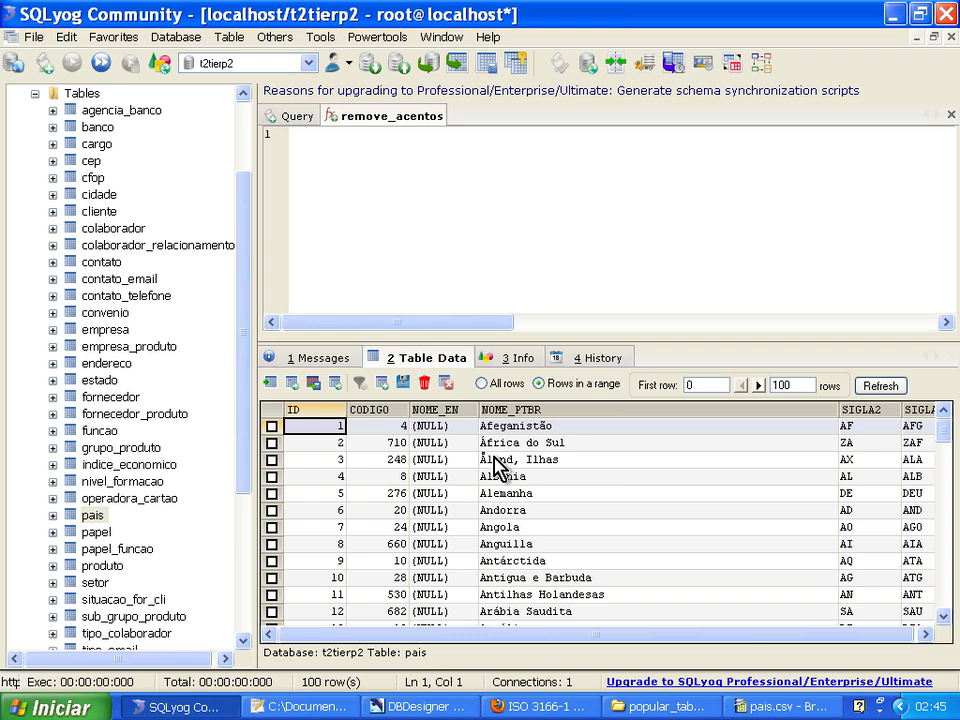
left_click(849, 428)
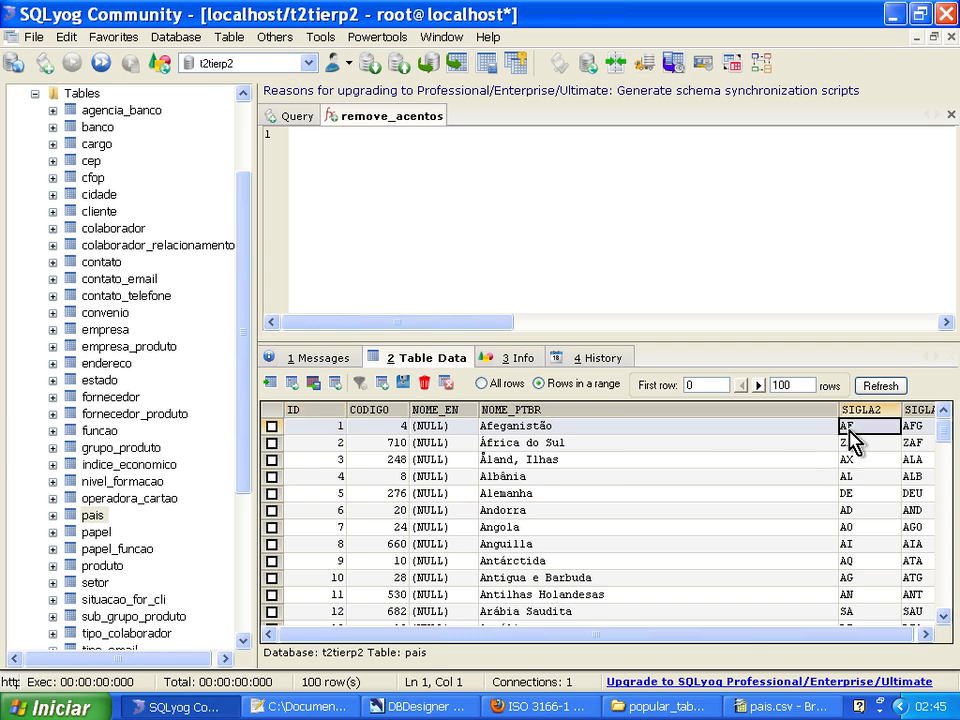
left_click(456, 429)
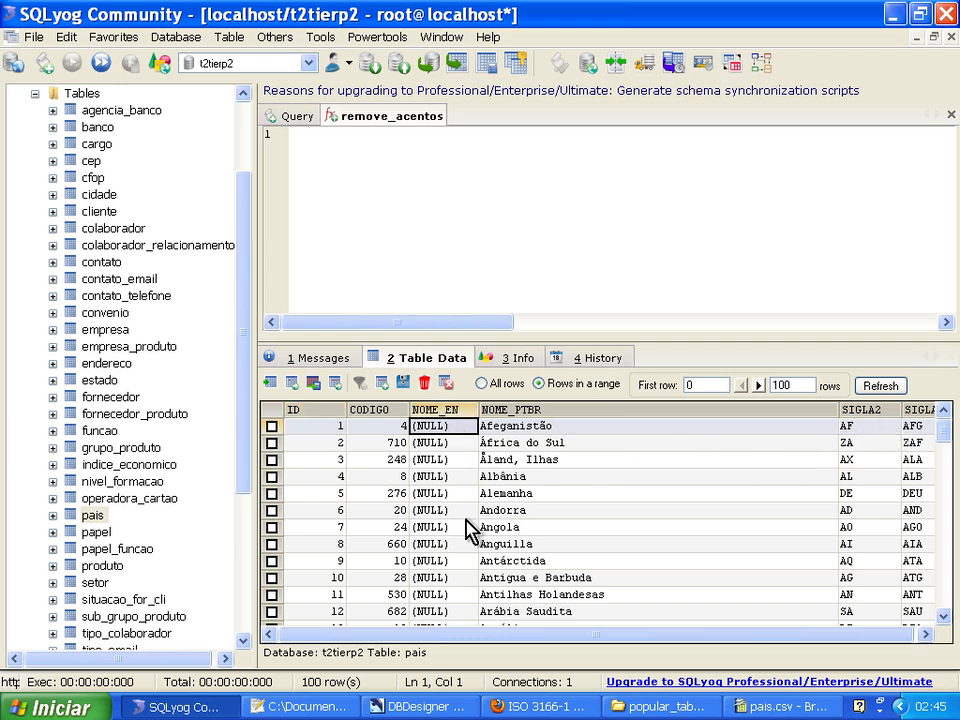
Switch back to Calc and enclose the D1 value in single quotes within the E1 formula.
left_click(745, 706)
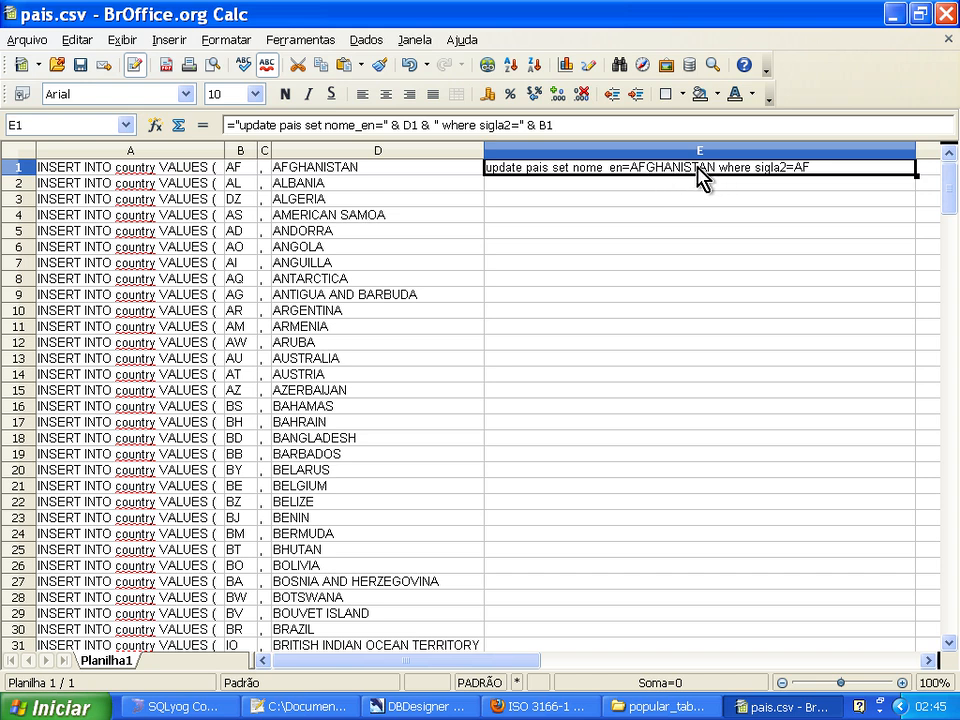
left_click(386, 128)
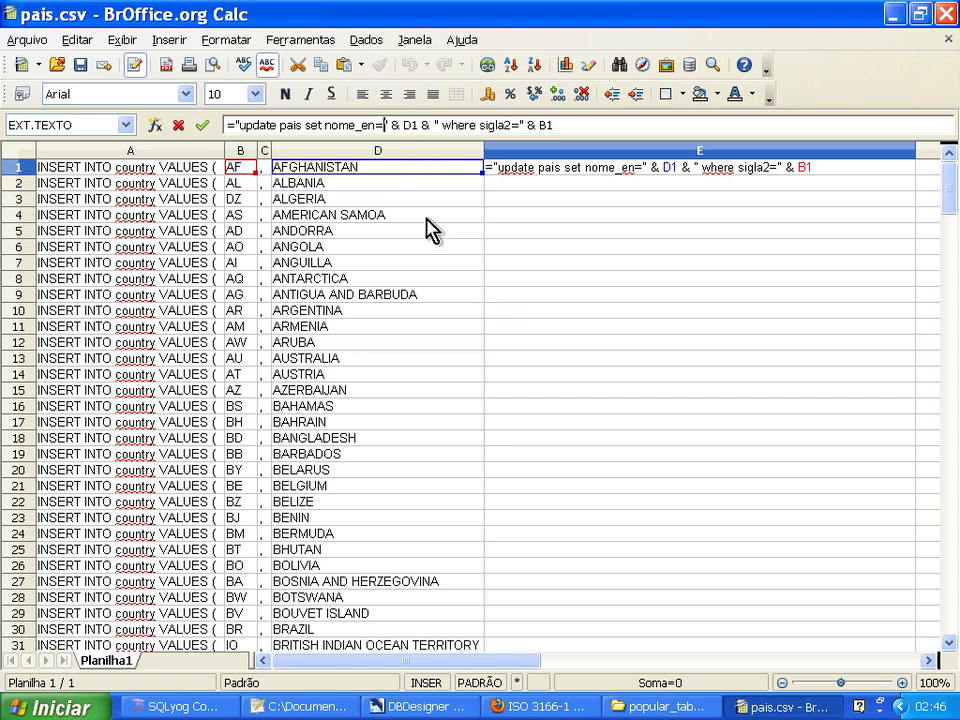
type("'")
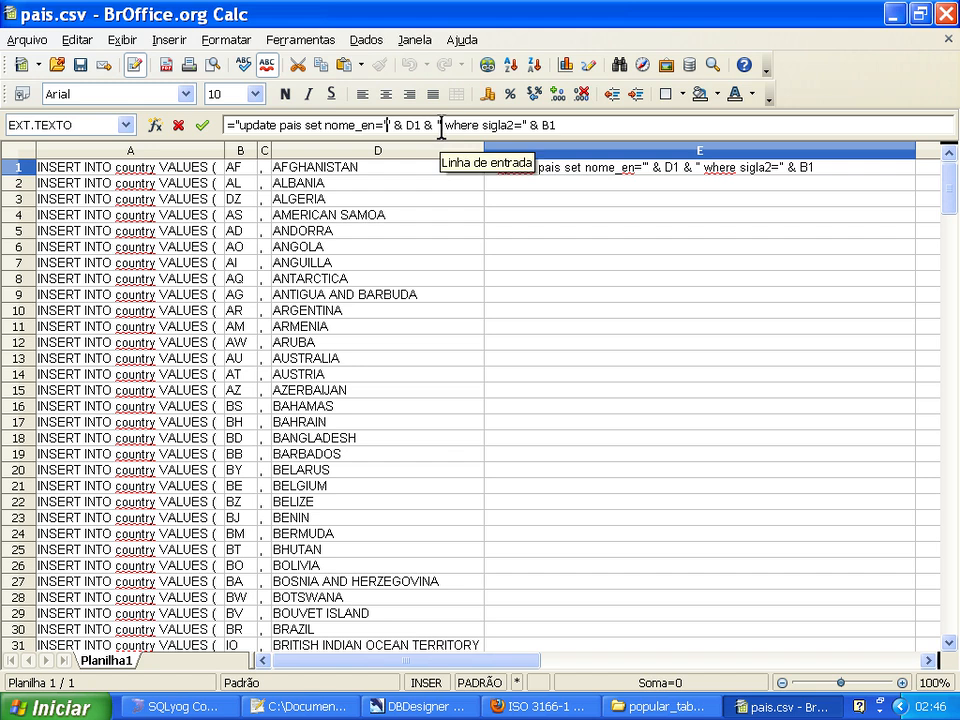
type("'")
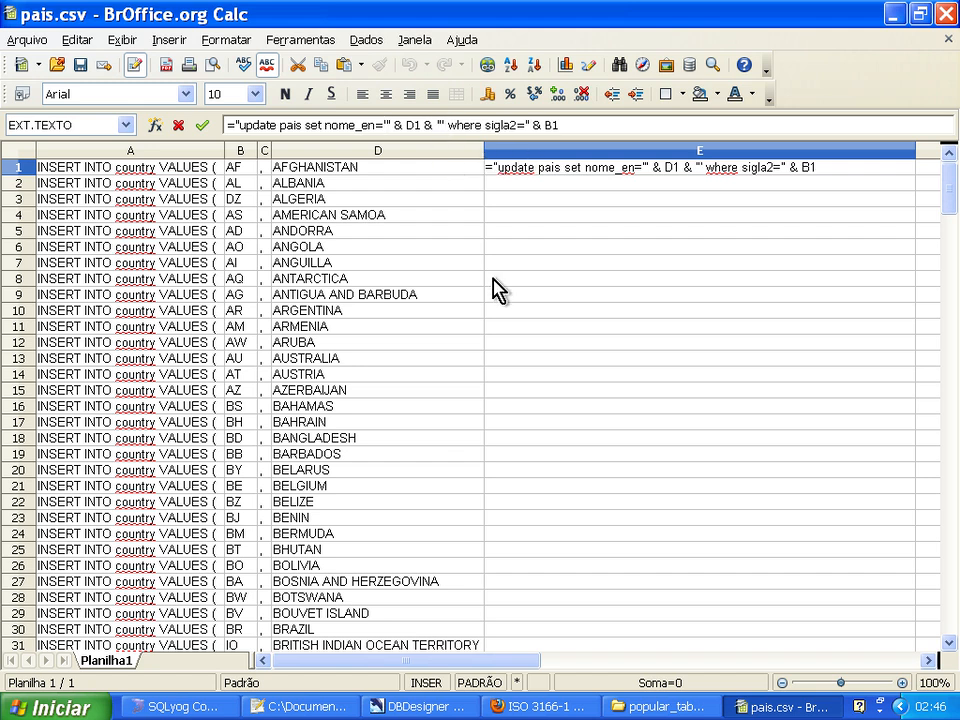
key("Return")
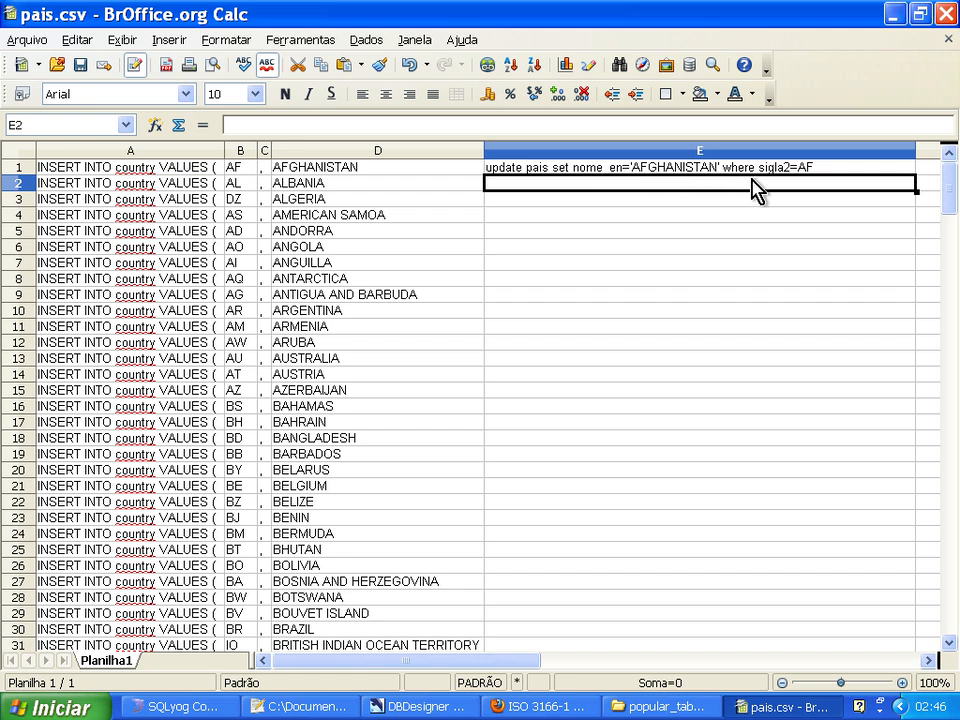
Enclose the B1 value in single quotes in the E1 formula and end the statement with a semicolon.
left_click(798, 169)
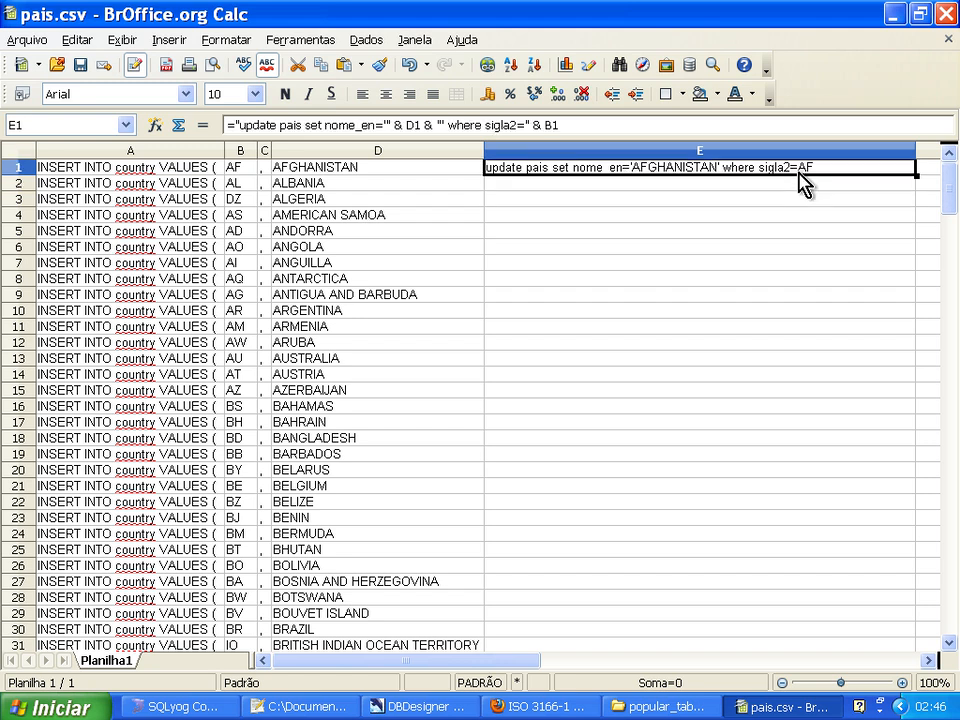
left_click(525, 125)
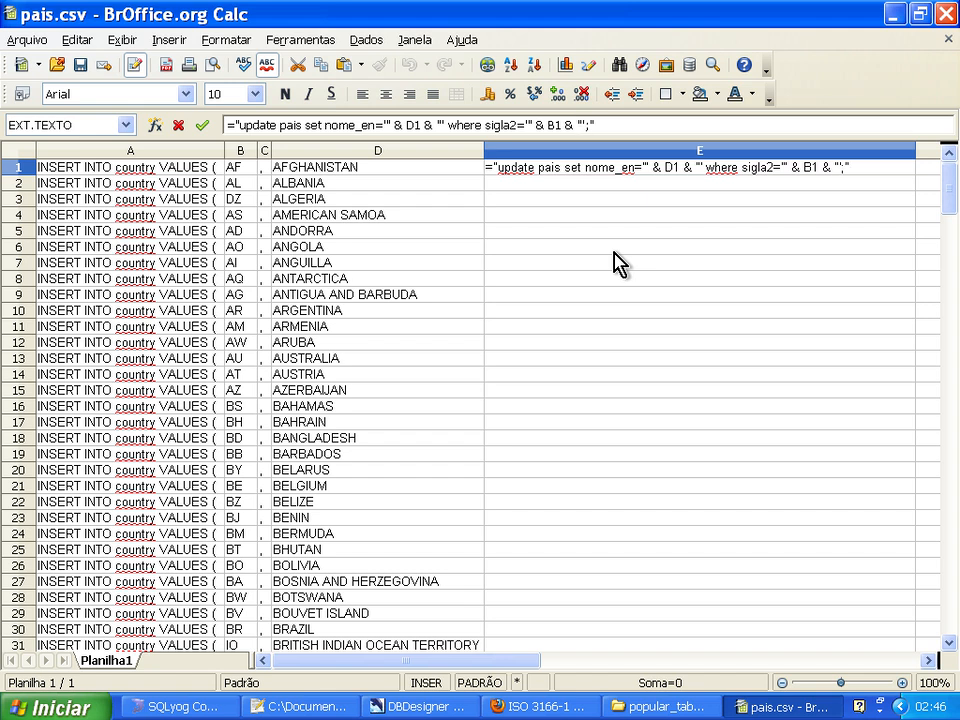
key("Return")
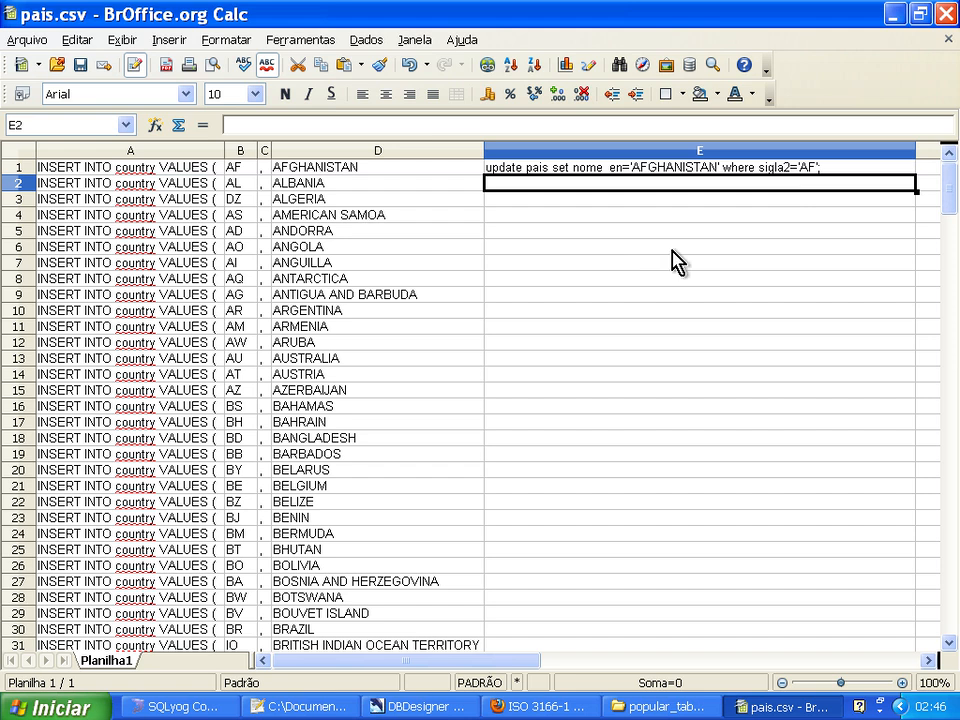
Fill the E1 formula down column E to row 239.
left_click(780, 166)
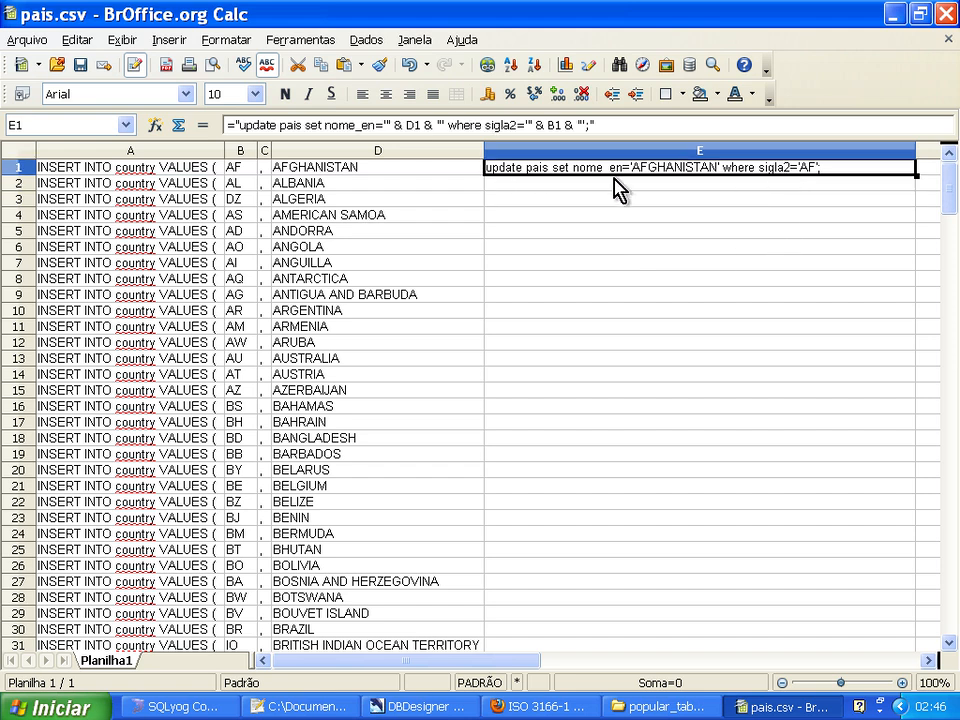
double_click(916, 175)
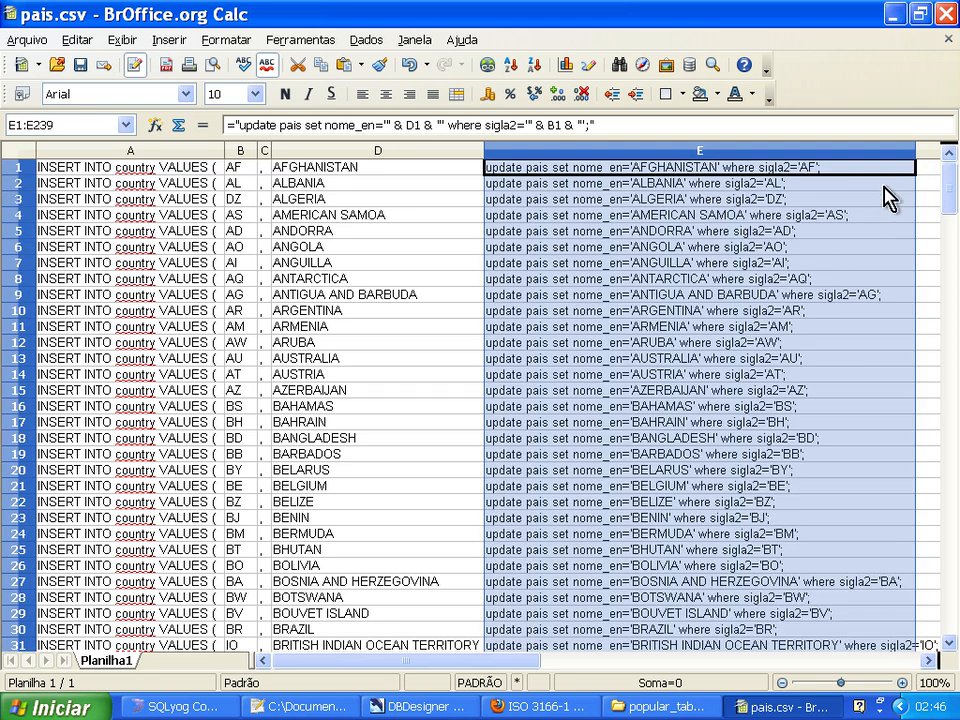
left_click(894, 170)
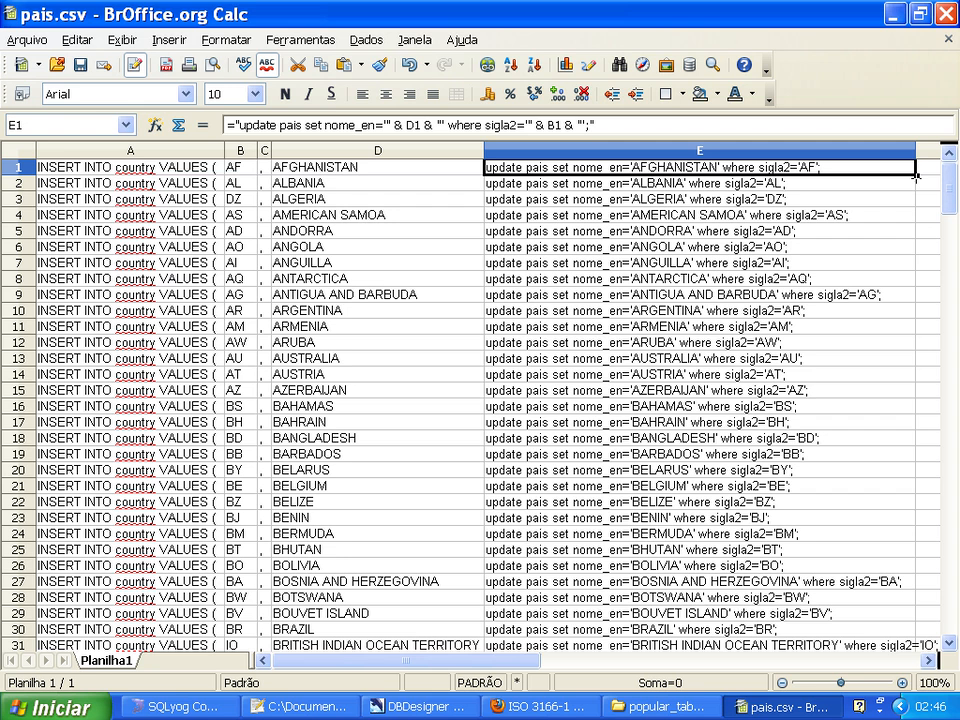
double_click(916, 175)
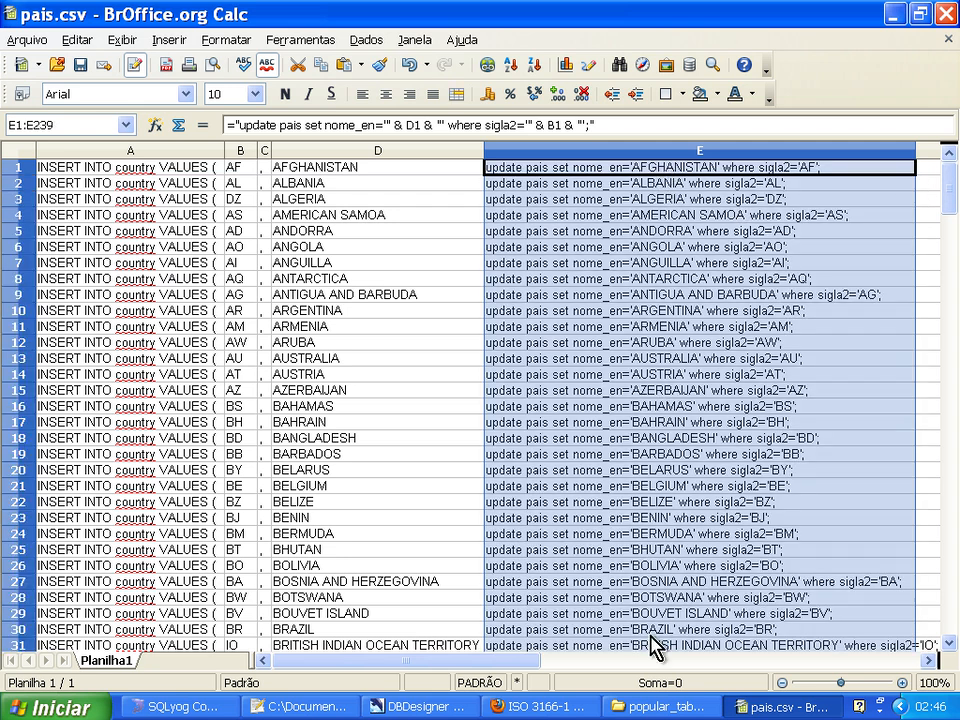
Look through the generated UPDATE statements in column E for correct names and codes.
left_click(635, 280)
key("Up")
key("ctrl+Up")
key("Down")
key("Down")
key("Page_Down")
key("Page_Down")
key("Page_Down")
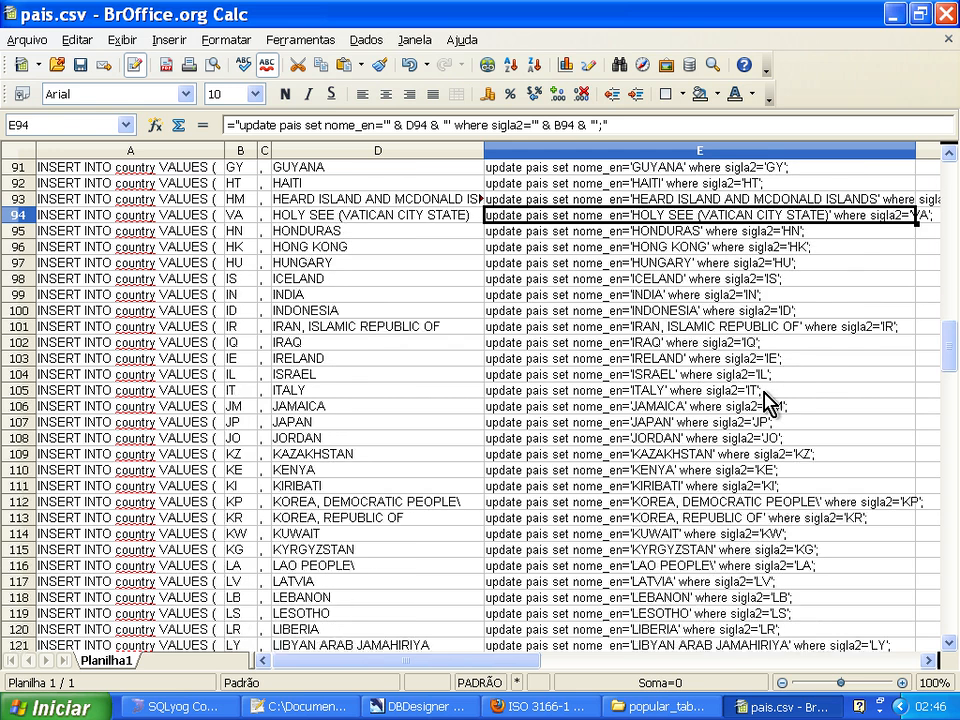
Copy the statements in E1:E239 into SQLyog's remove_acentos editor and remove the trailing empty line.
key("ctrl+Down")
key("ctrl+shift+Up")
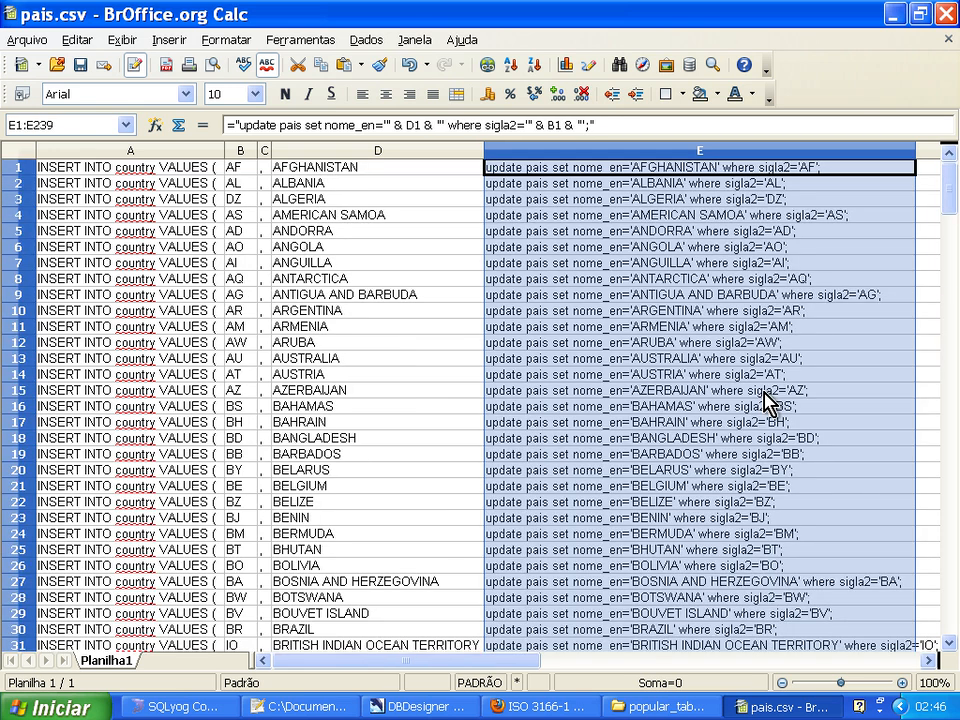
left_click(205, 707)
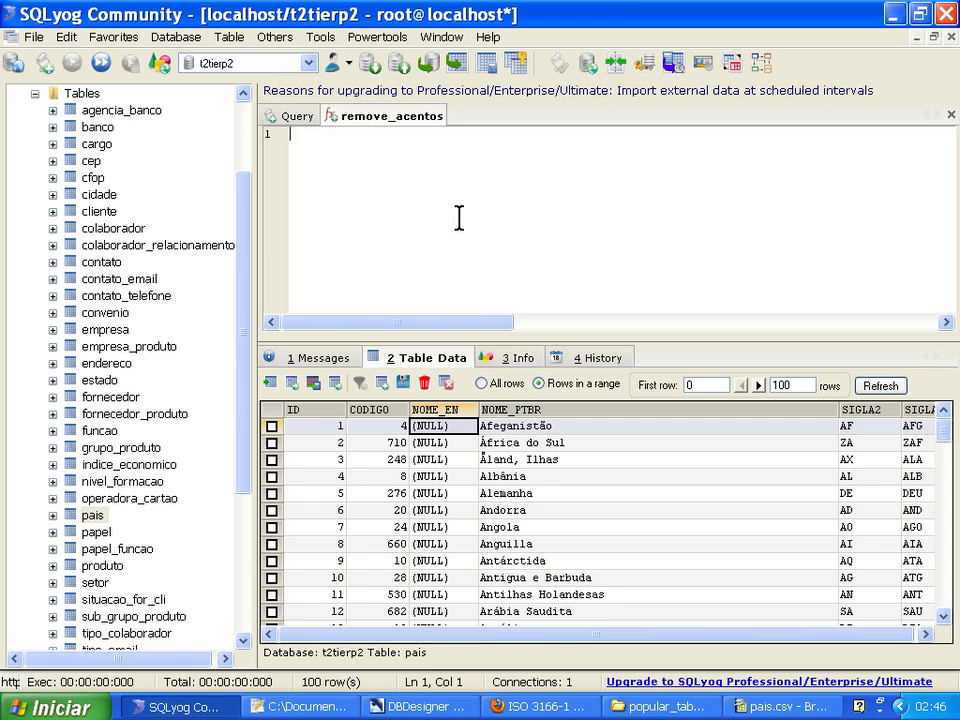
key("ctrl+v")
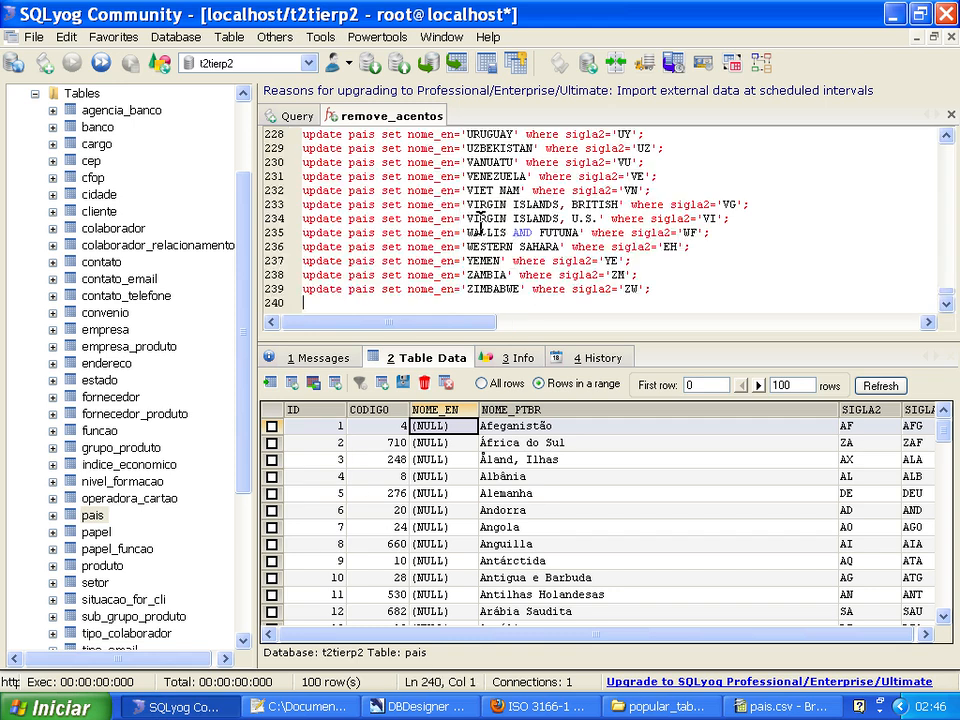
key("BackSpace")
Execute all the UPDATE queries in the editor against t2tierp2.
right_click(684, 296)
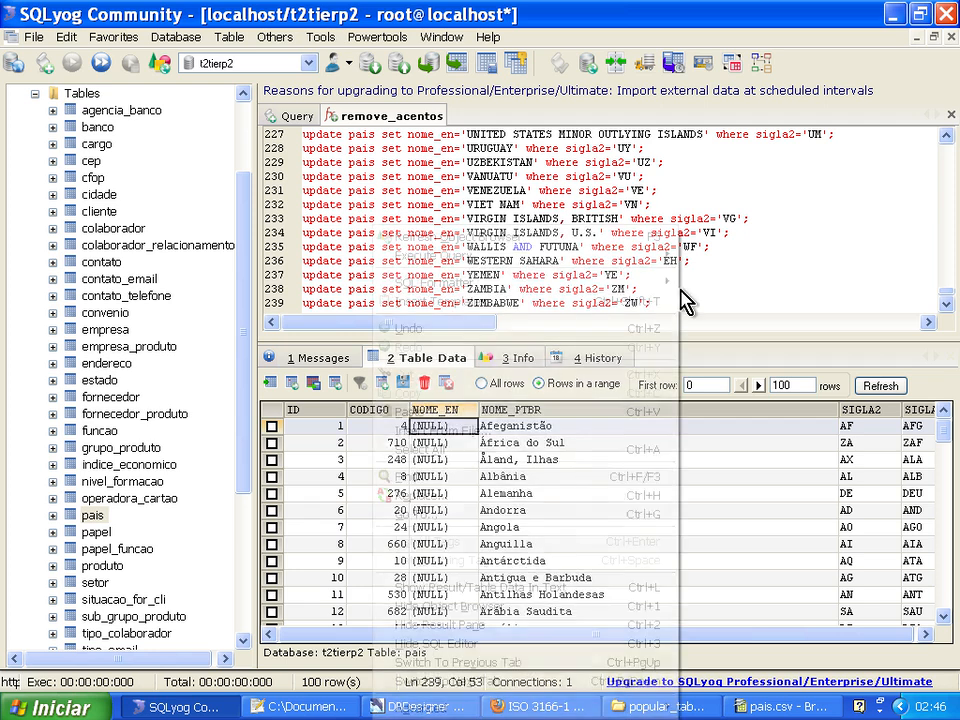
mouse_move(465, 256)
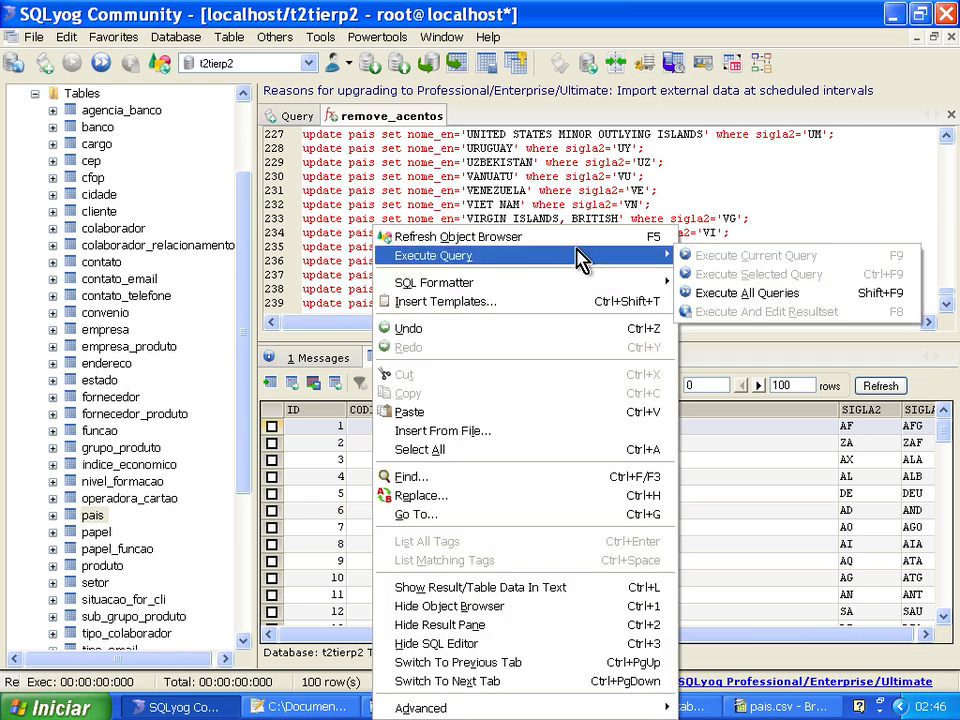
left_click(783, 302)
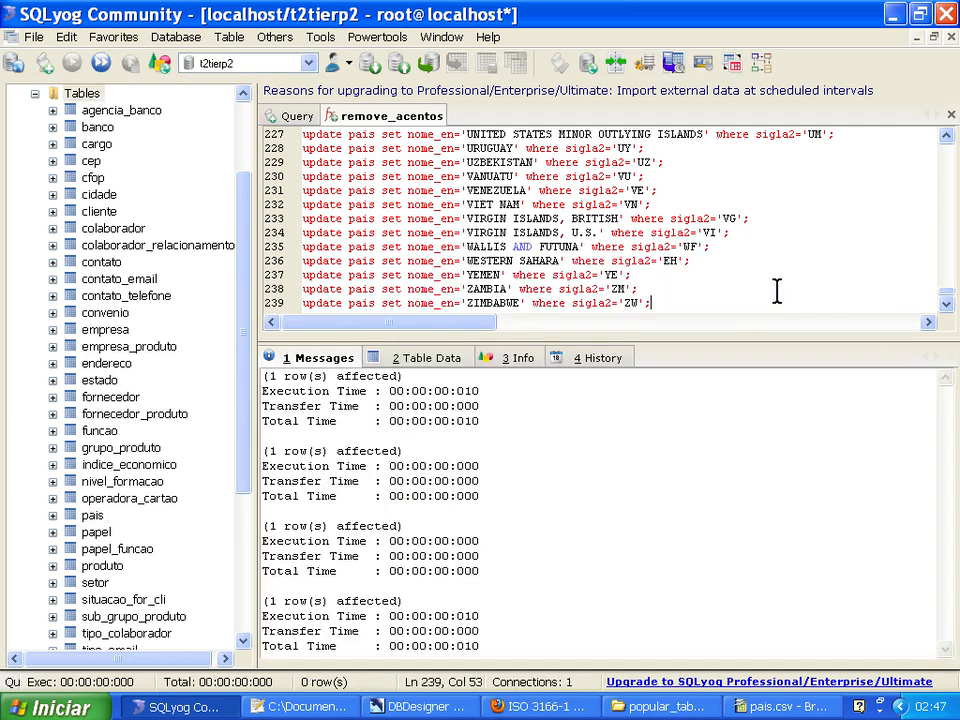
Refresh the pais table data and examine the NOME_EN values of the first records, including África do Sul.
left_click(410, 360)
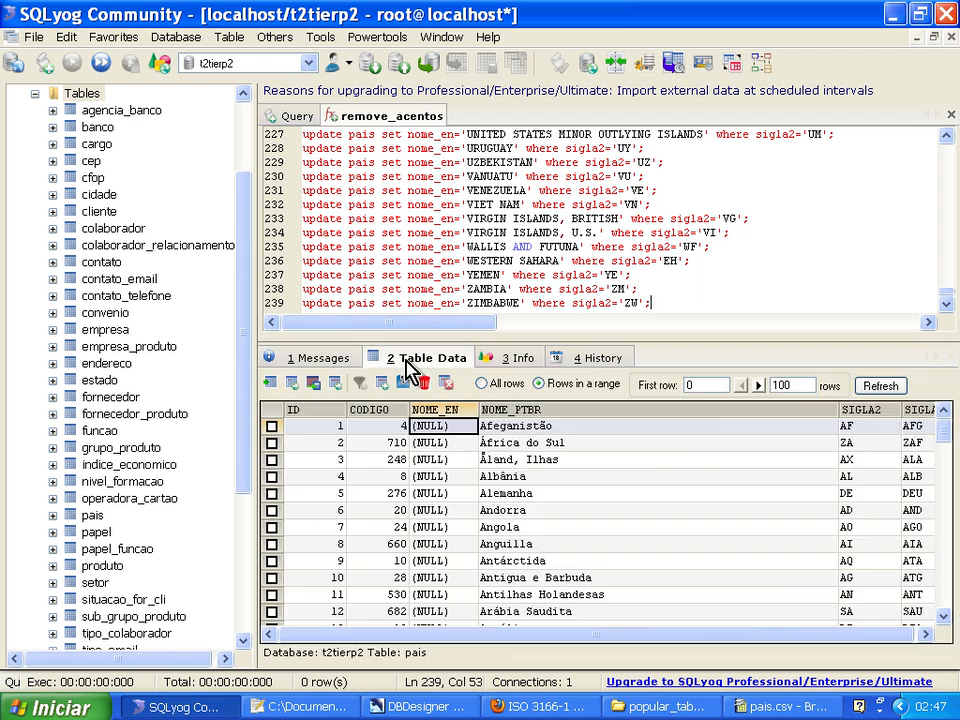
left_click(866, 388)
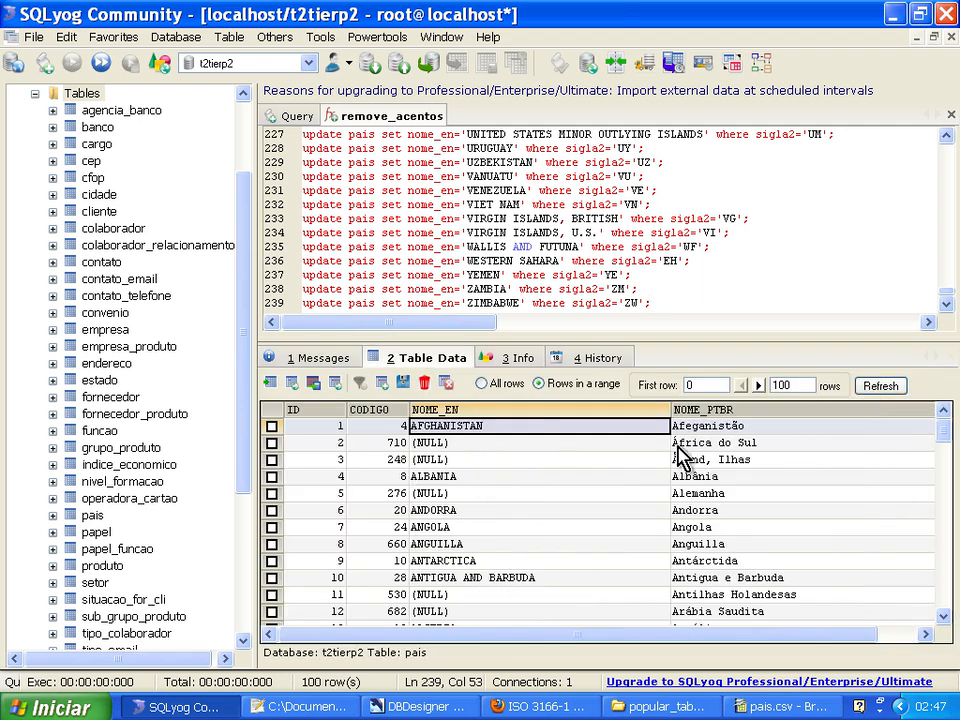
left_click(600, 430)
left_click(594, 446)
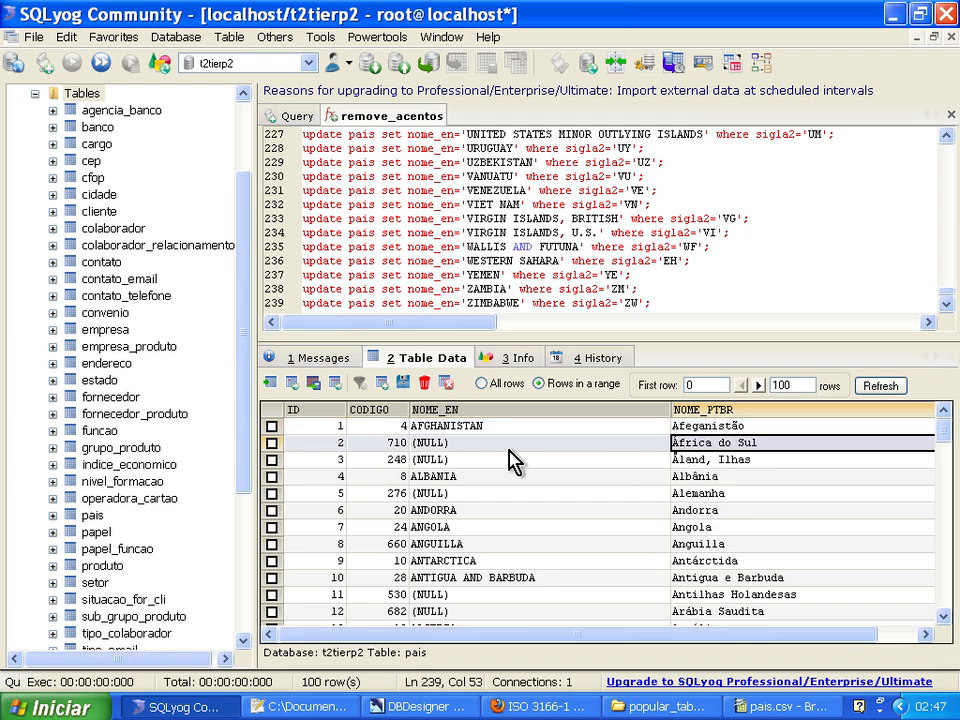
mouse_move(536, 643)
left_mouse_down()
mouse_move(632, 643)
mouse_move(553, 642)
left_mouse_up()
left_click(663, 446)
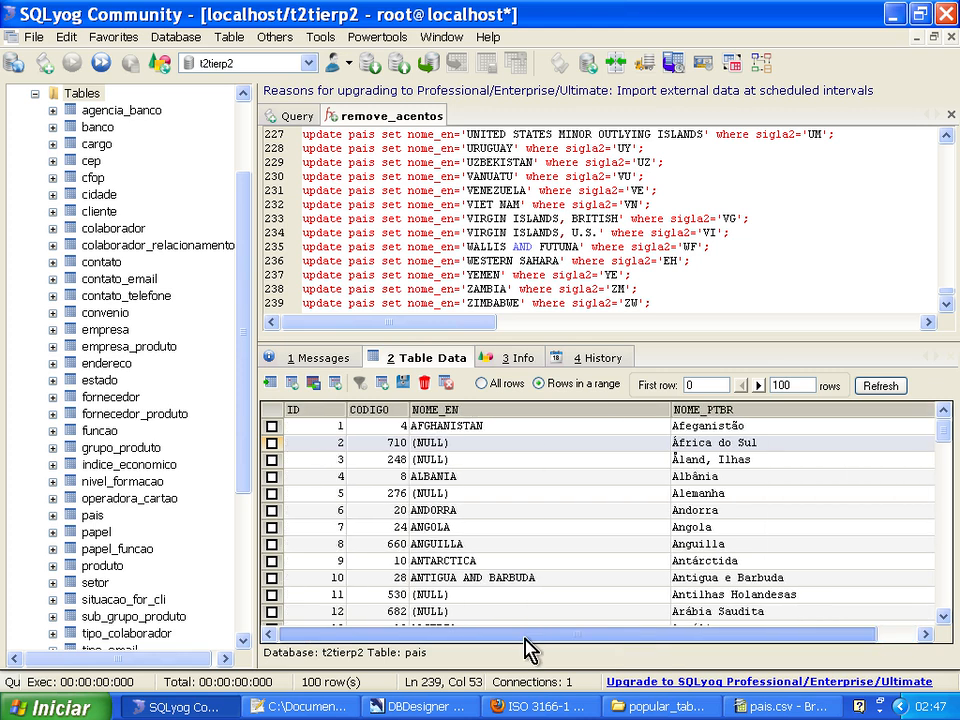
Switch to Notepad++ and search paises_01.sql for 'ZA' to check the South Africa record.
left_click(312, 706)
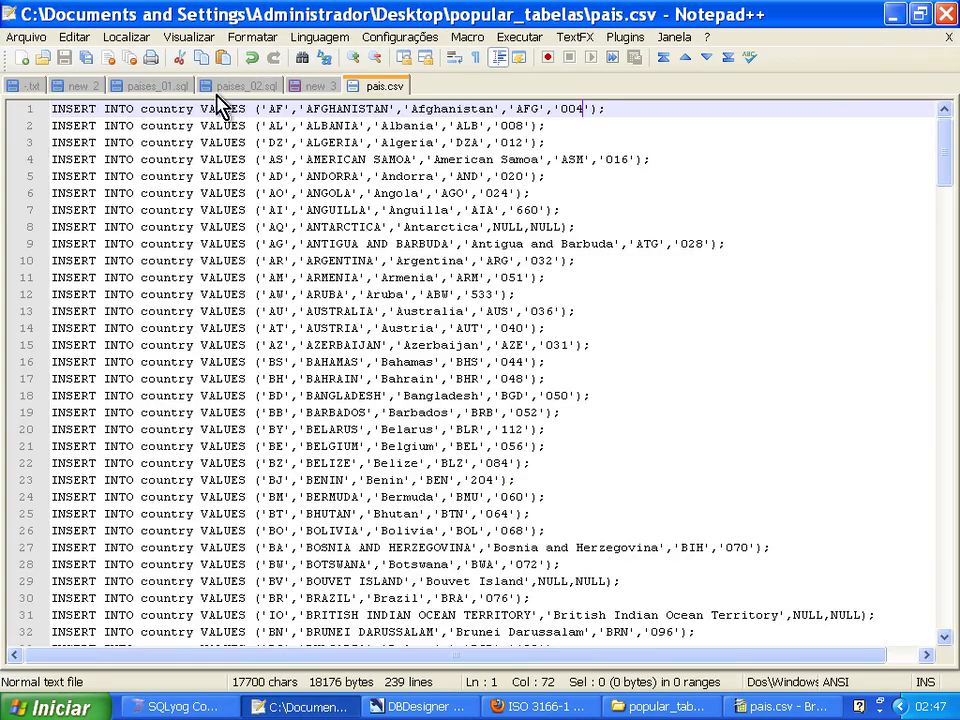
left_click(162, 84)
key("ctrl+Home")
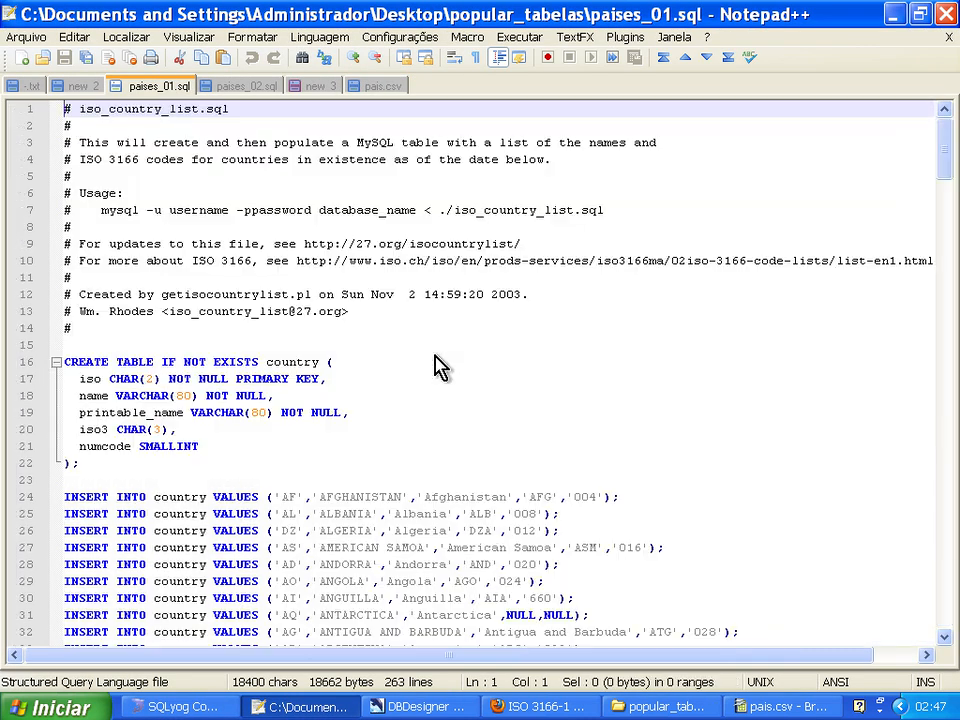
key("ctrl+f")
type("'z")
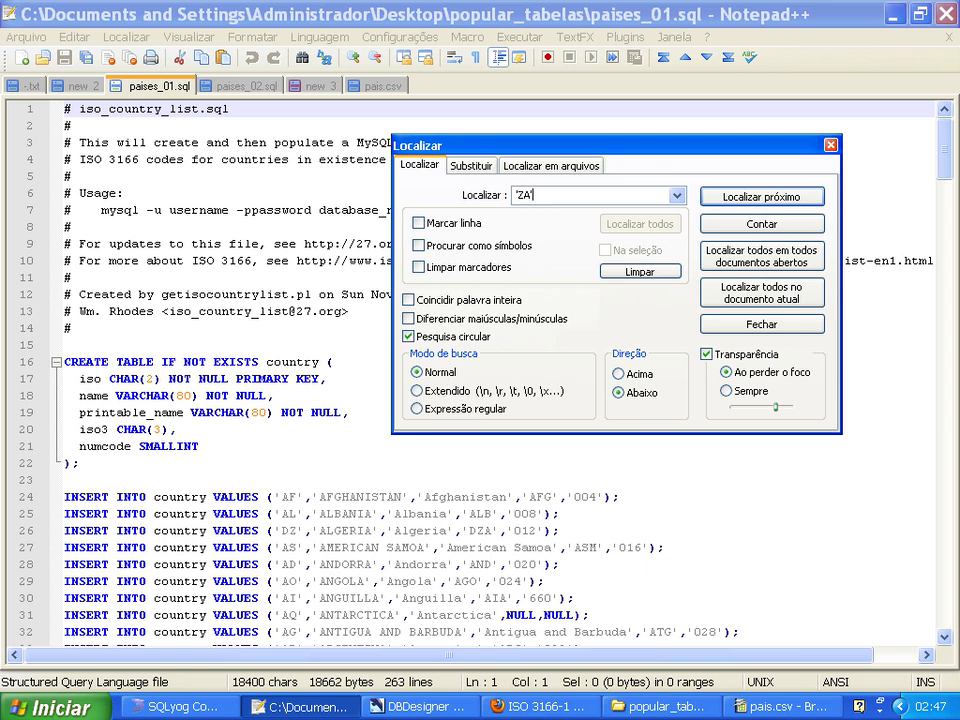
left_click(740, 196)
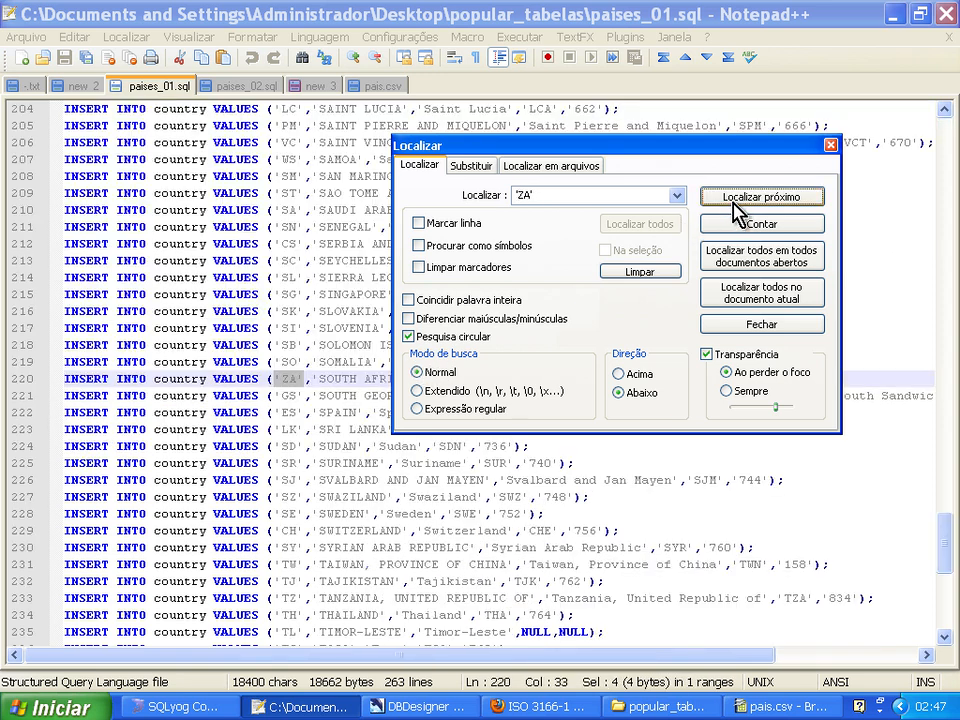
left_click_drag(550, 152, 372, 410)
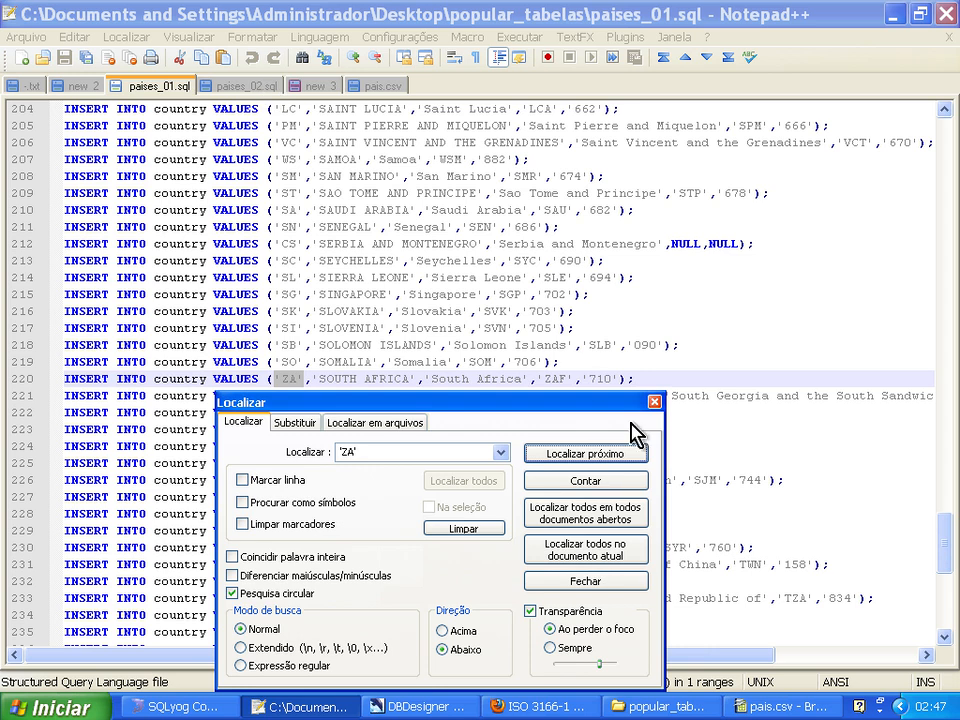
left_click(654, 401)
Search paises_02.sql for 'ZA' to compare the África do Sul record.
left_click(238, 87)
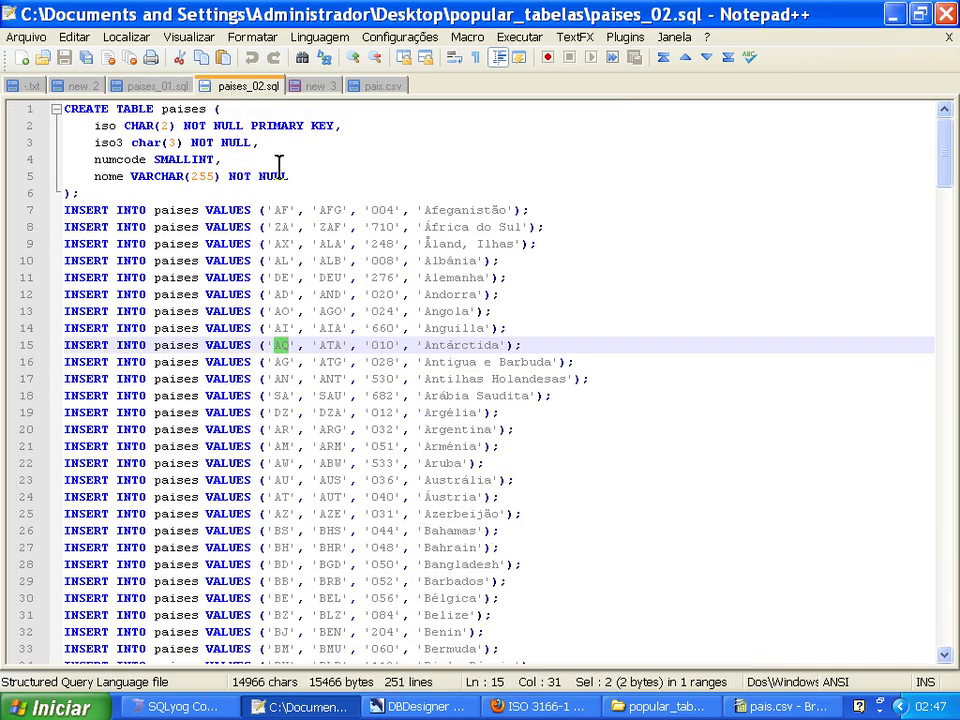
key("ctrl+f")
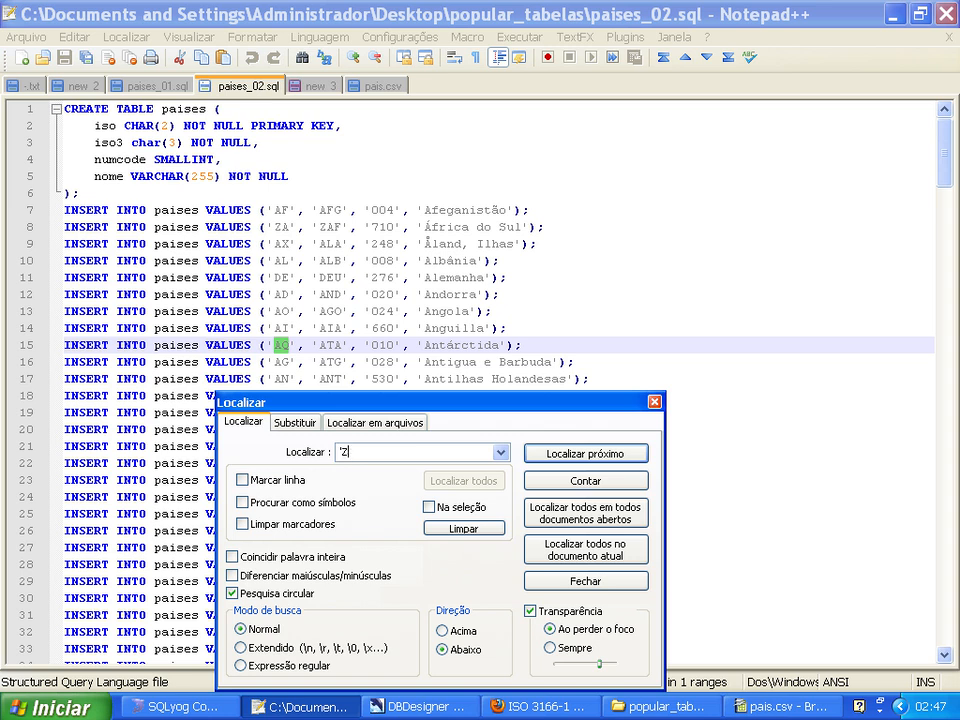
type("ZA'")
left_click(566, 456)
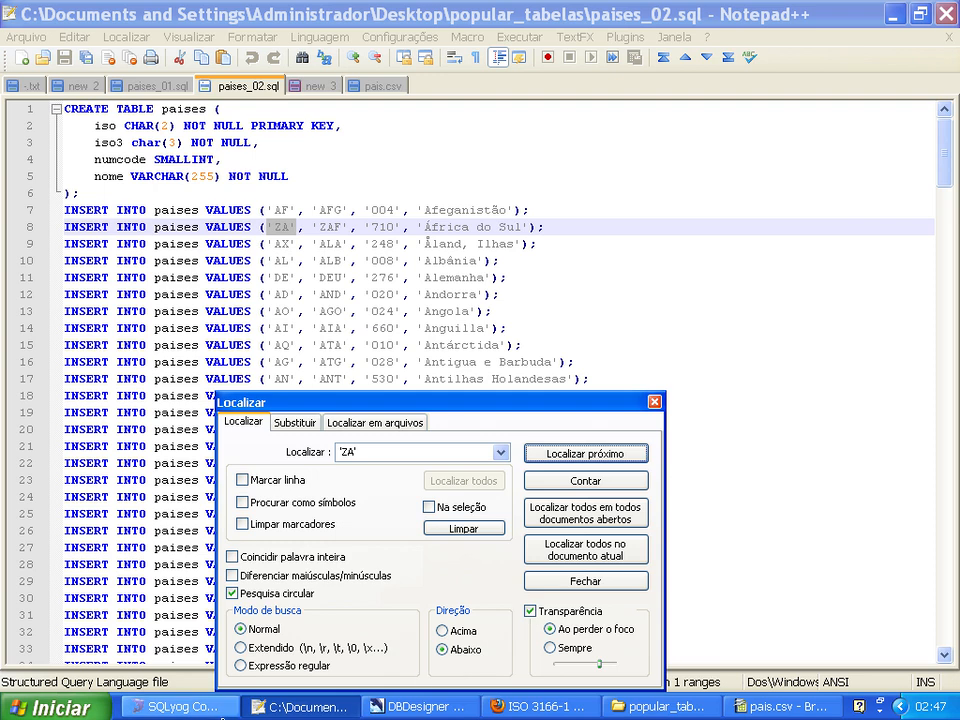
Switch to pais.csv in BrOffice.org Calc and search the sheet for ZA to find the South Africa row.
left_click(790, 706)
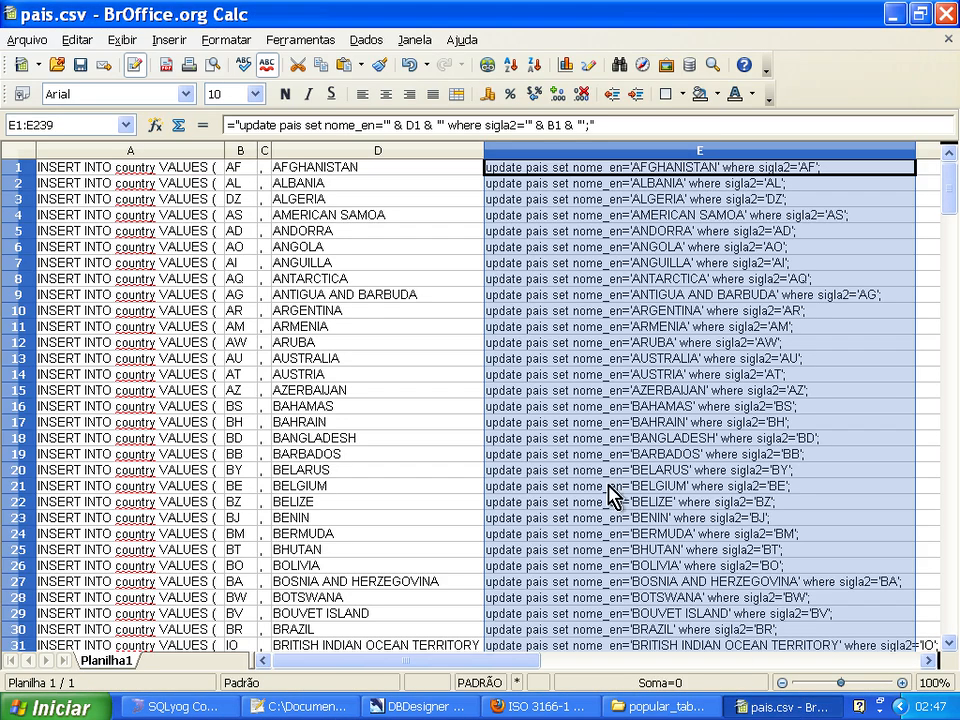
left_click(412, 278)
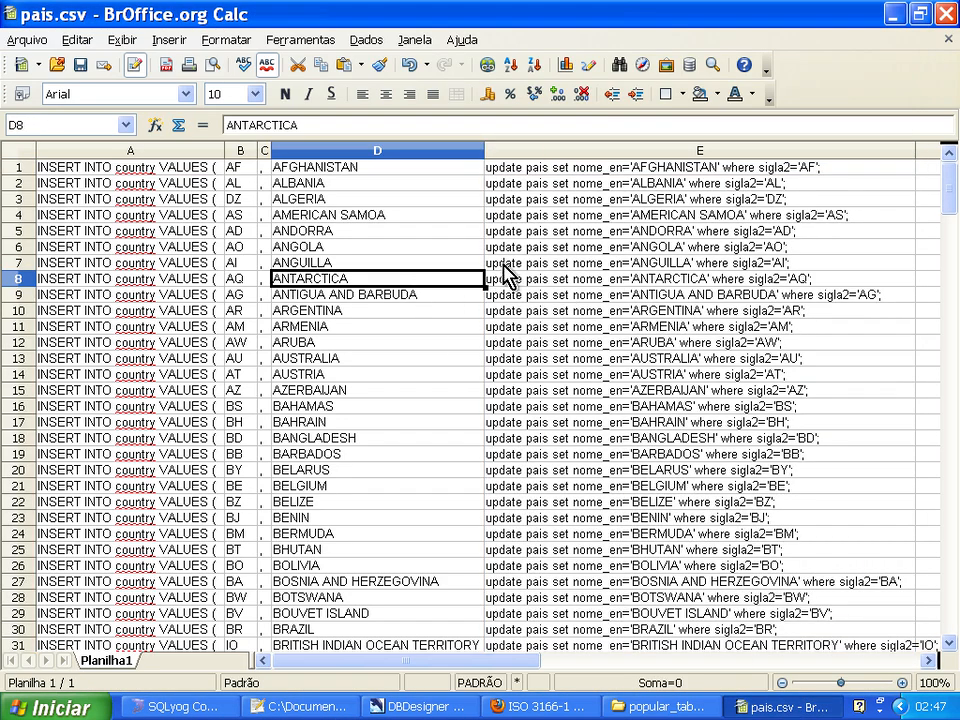
left_click(241, 167)
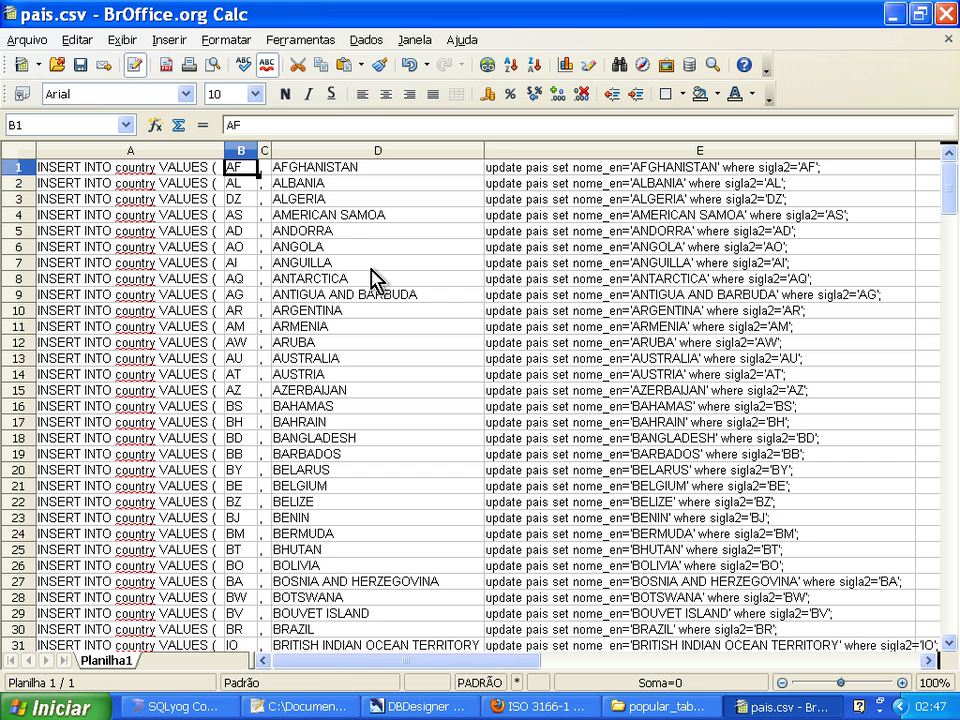
key("ctrl+h")
type("ZA")
key("Return")
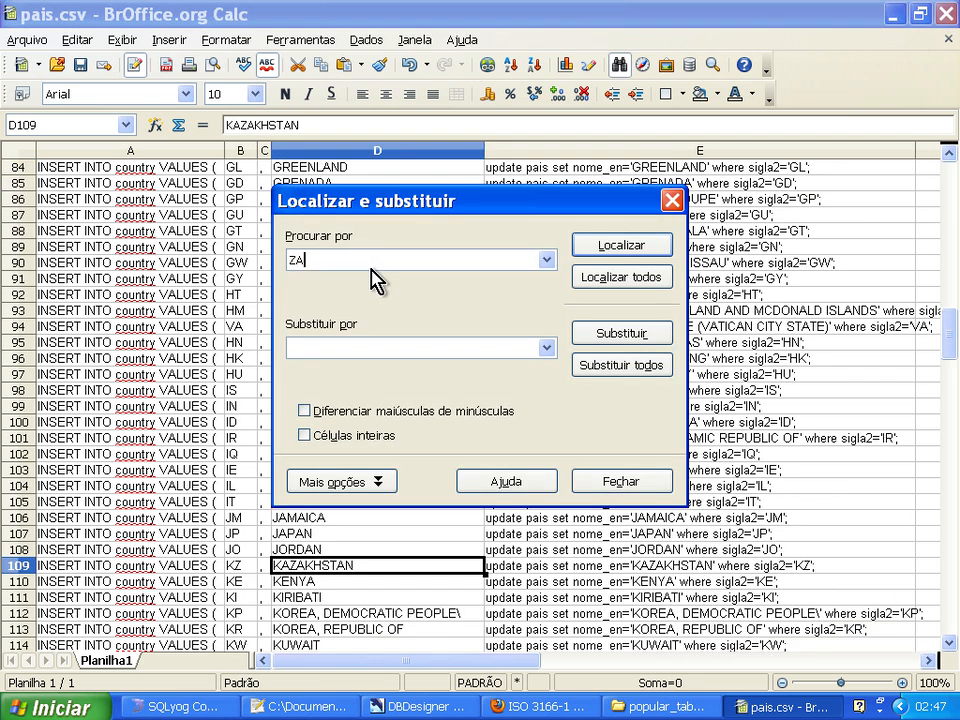
key("Return")
key("Return")
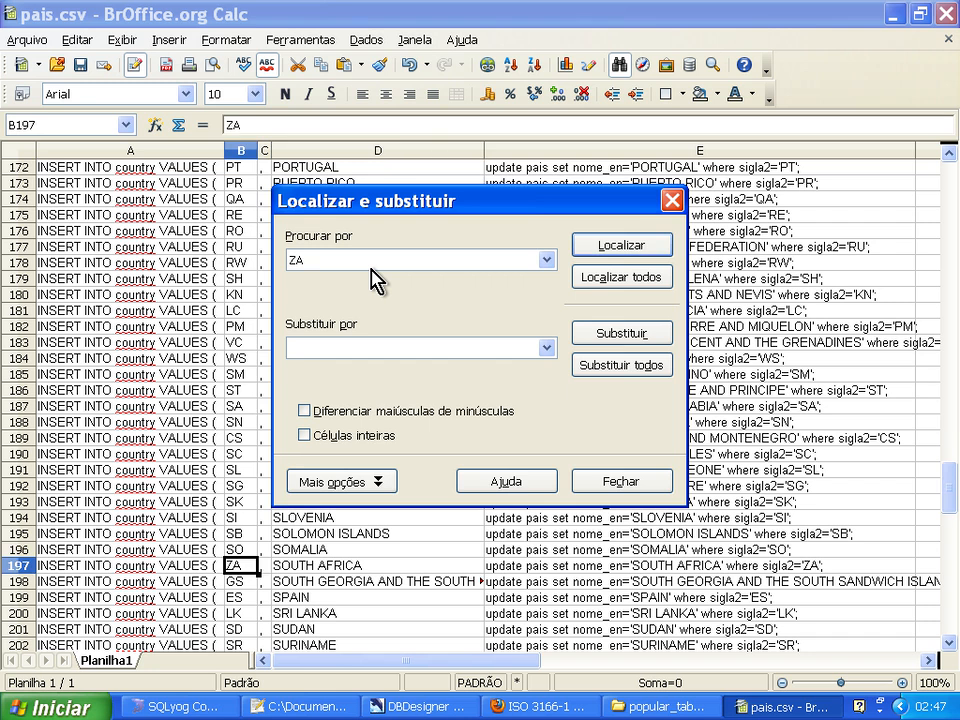
Close the search and select South Africa's generated UPDATE statement in column E to check its formula.
key("Escape")
key("Right")
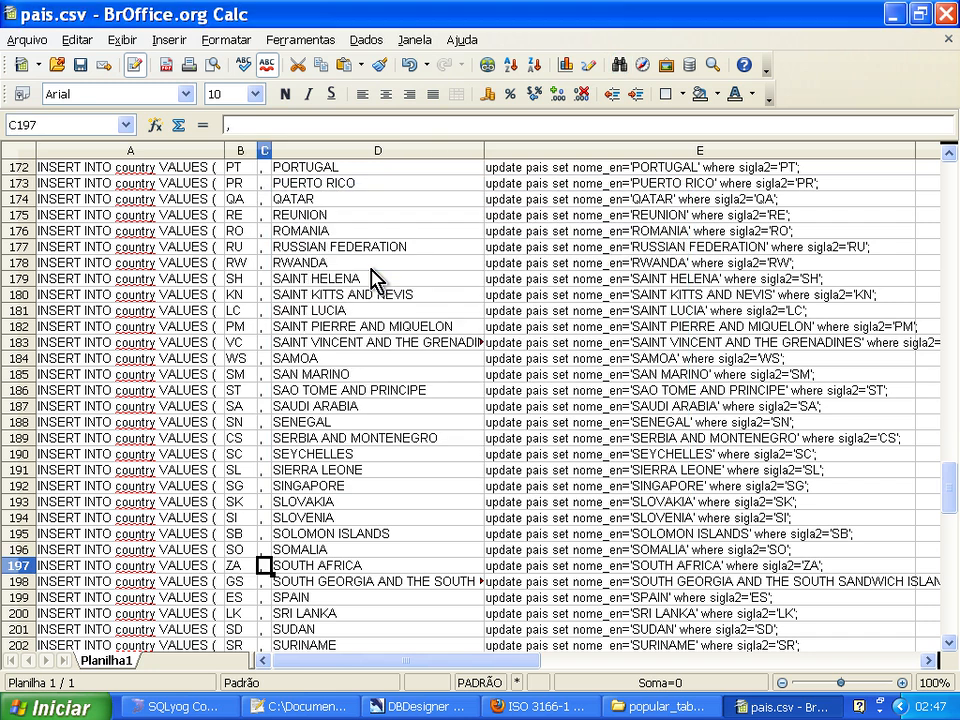
key("Right")
key("Right")
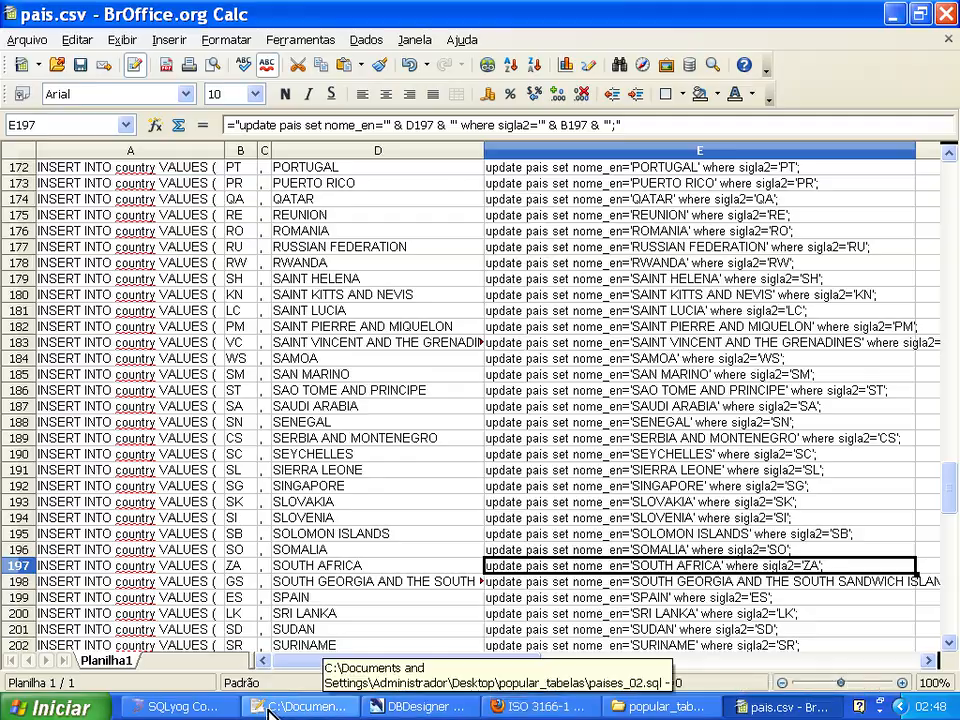
Switch to SQLyog, refresh the pais table data again, and compare the NOME_EN values with the UPDATE queries.
left_click(203, 712)
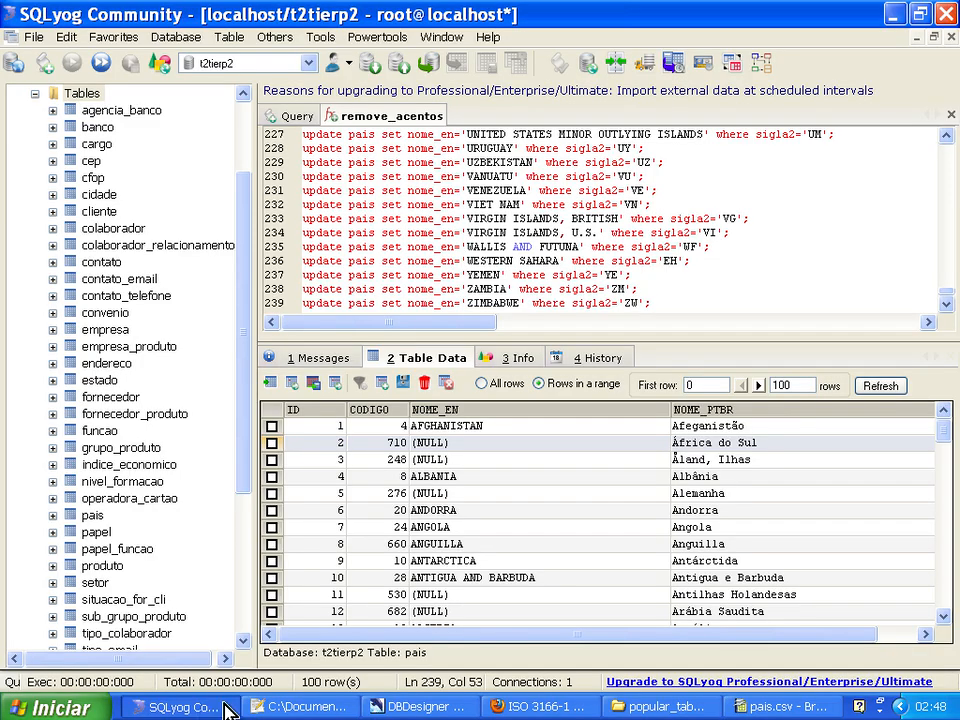
left_click(884, 388)
left_click(884, 388)
left_click(884, 388)
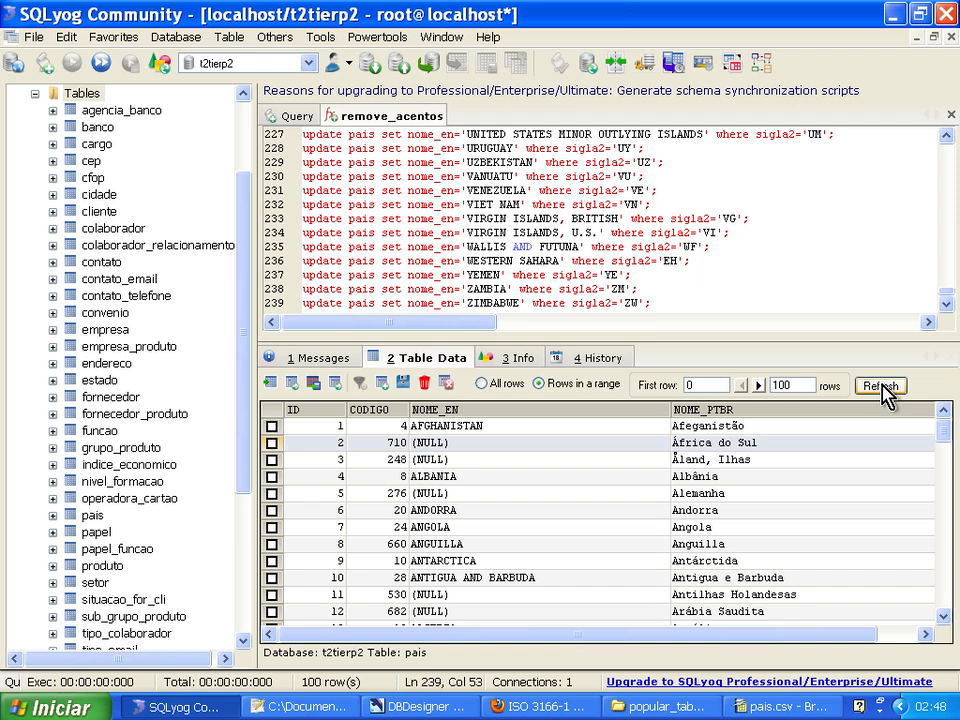
left_click_drag(761, 636, 632, 643)
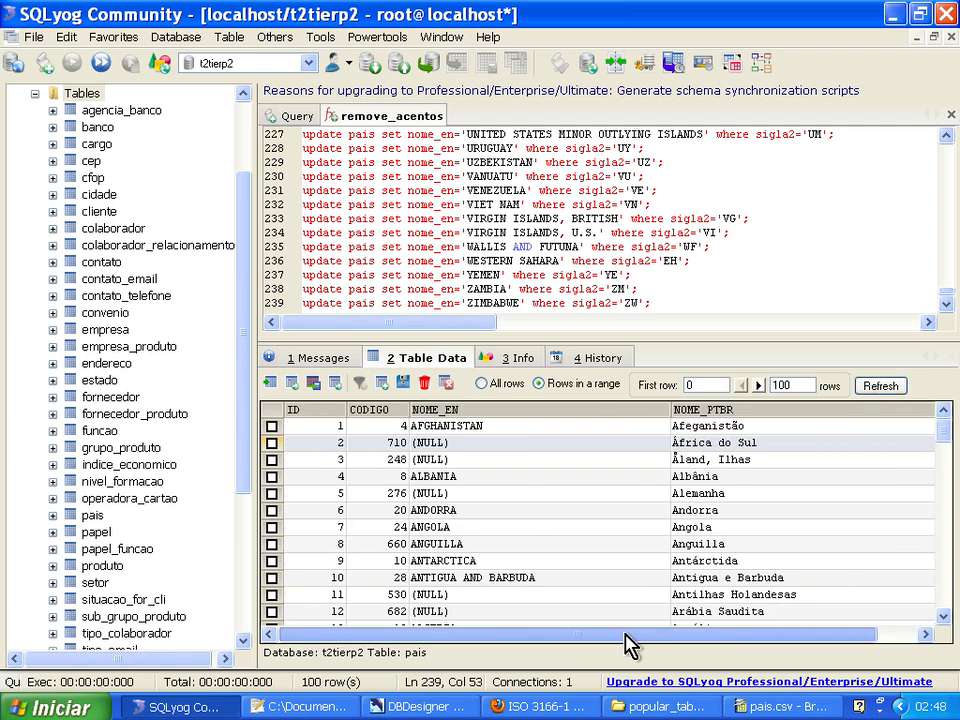
left_click(591, 290)
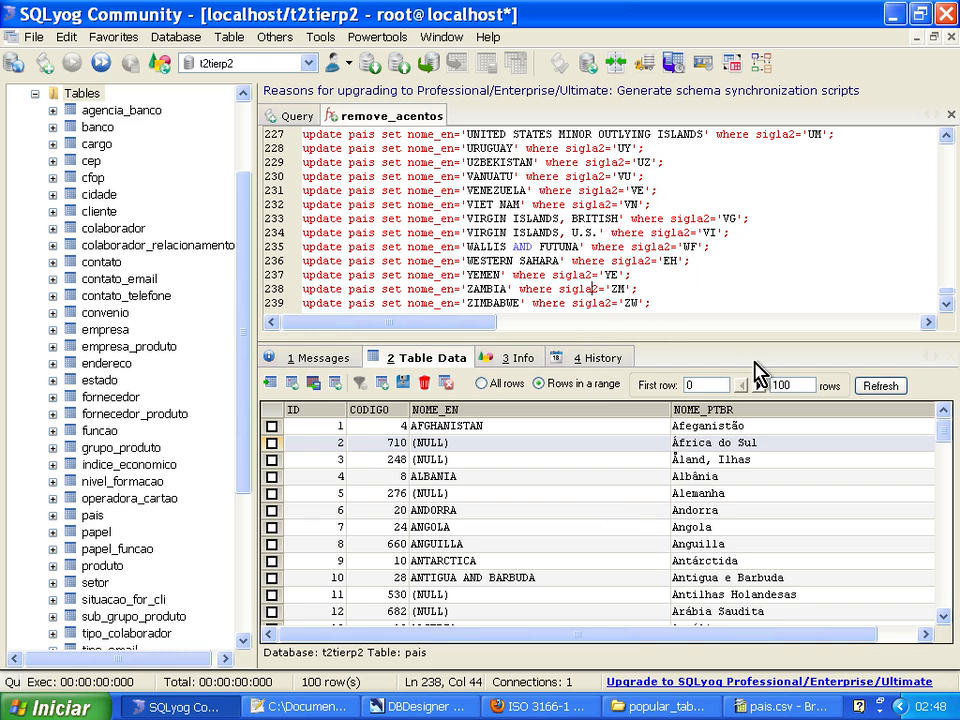
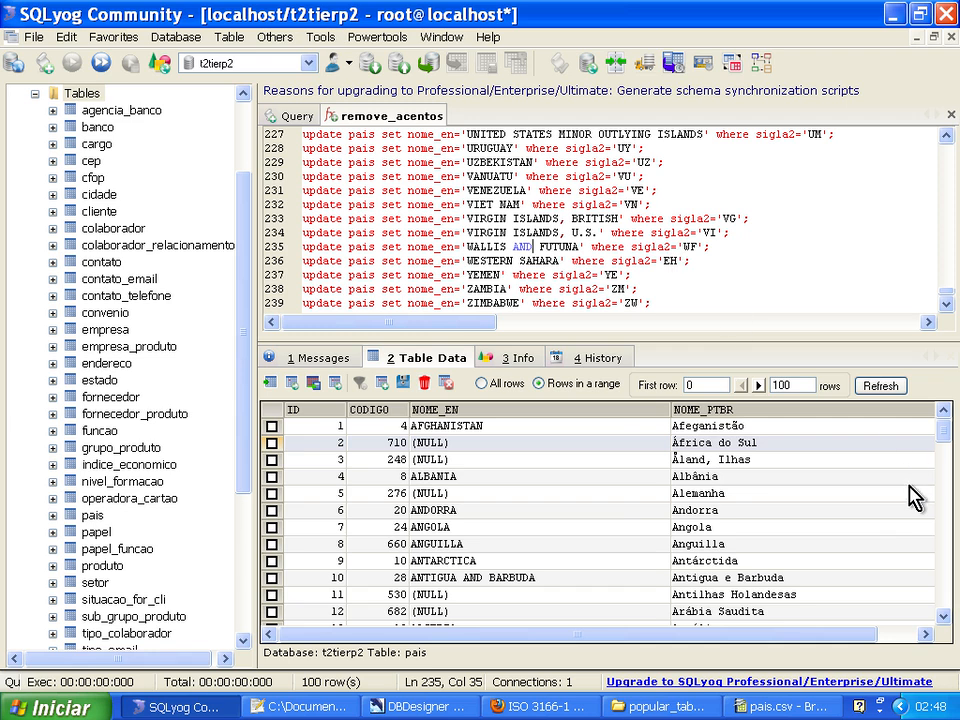
Reload the pais table data with a range of 1000 rows and sort the records by SIGLA2.
left_click_drag(632, 638, 681, 634)
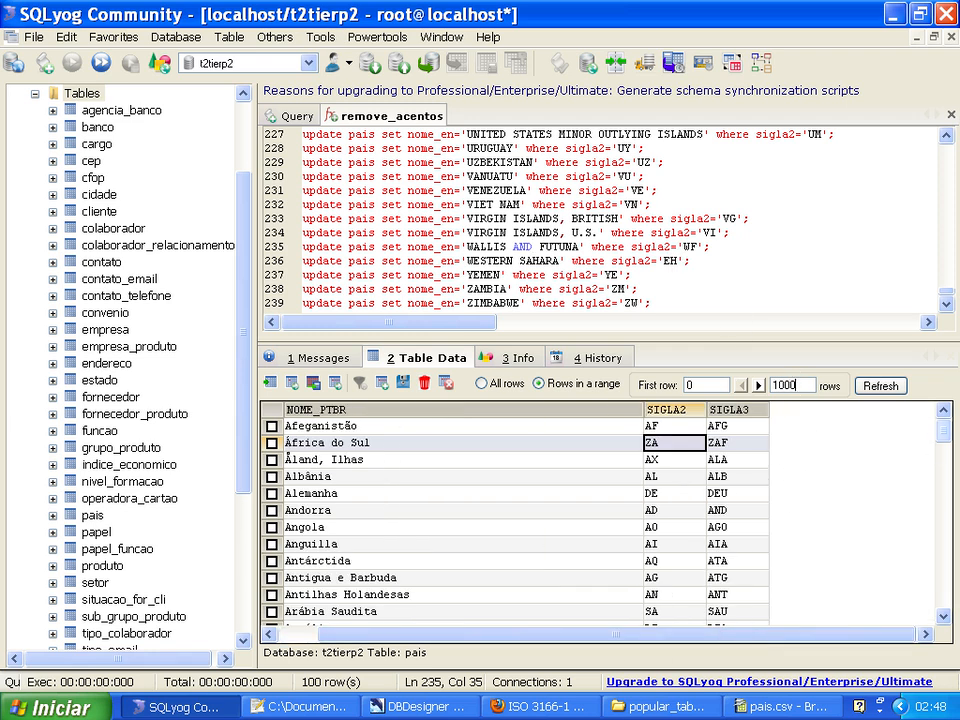
left_click(874, 386)
left_click(671, 409)
Locate the record with SIGLA2 'EH' from the WESTERN SAHARA statement and check its NOME_EN value.
double_click(671, 261)
key("Page_Down")
key("Page_Down")
key("Page_Down")
key("Page_Down")
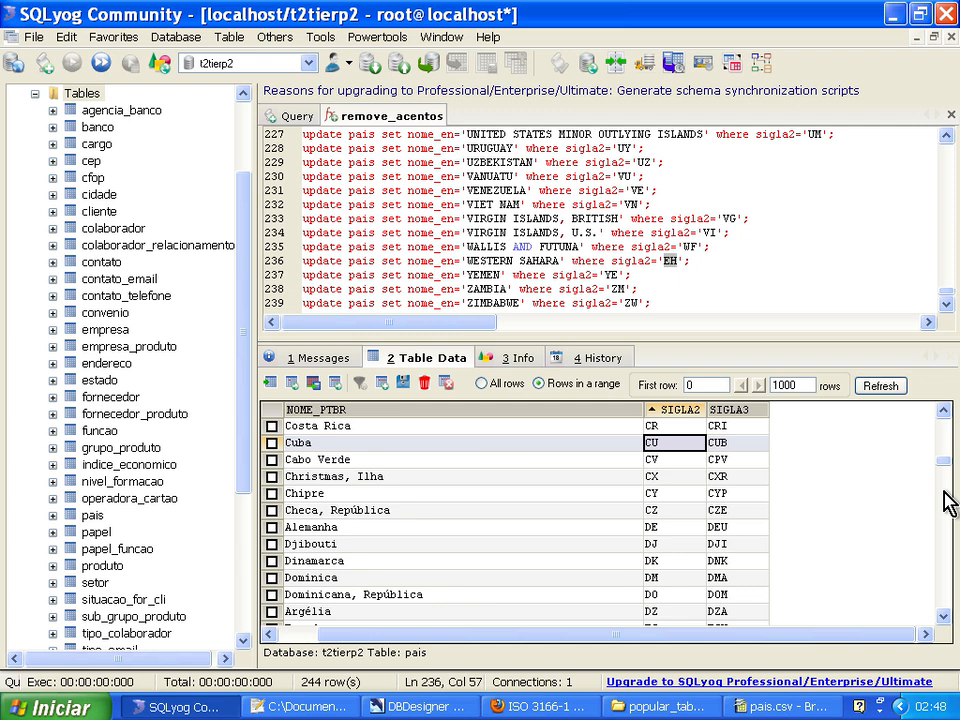
key("Page_Down")
key("Page_Down")
key("Page_Up")
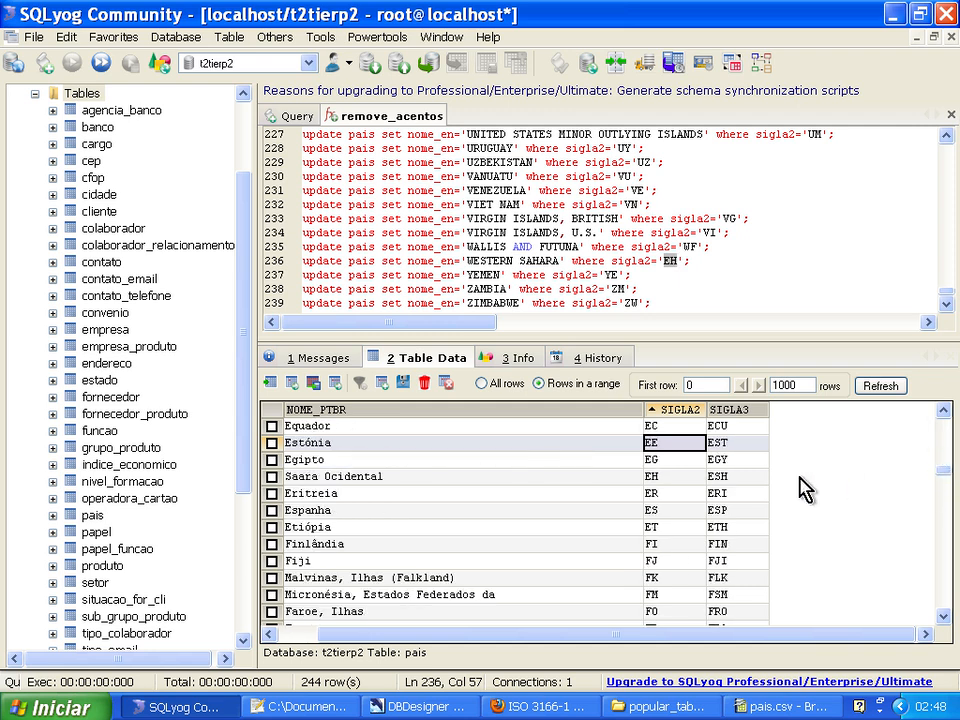
key("Down")
key("Down")
key("Left")
key("Left")
key("Left")
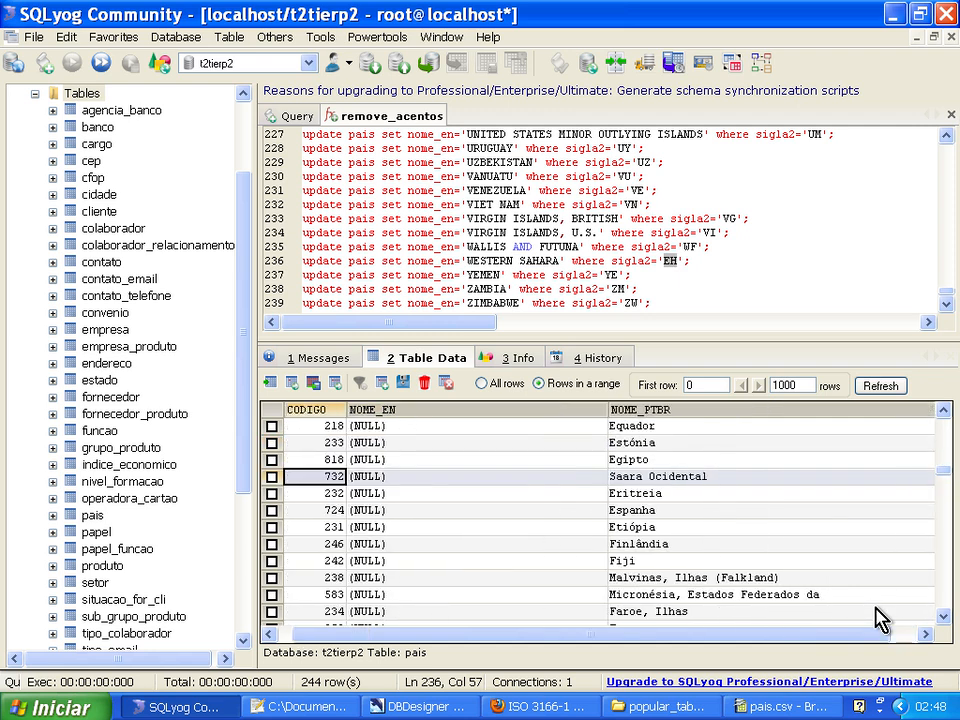
Scan the NOME_EN column through the sorted pais records to the end of the table for missing names.
key("Right")
key("Up")
key("Up")
key("Up")
key("Up")
key("Up")
key("Up")
key("Up")
key("Up")
key("Up")
key("Up")
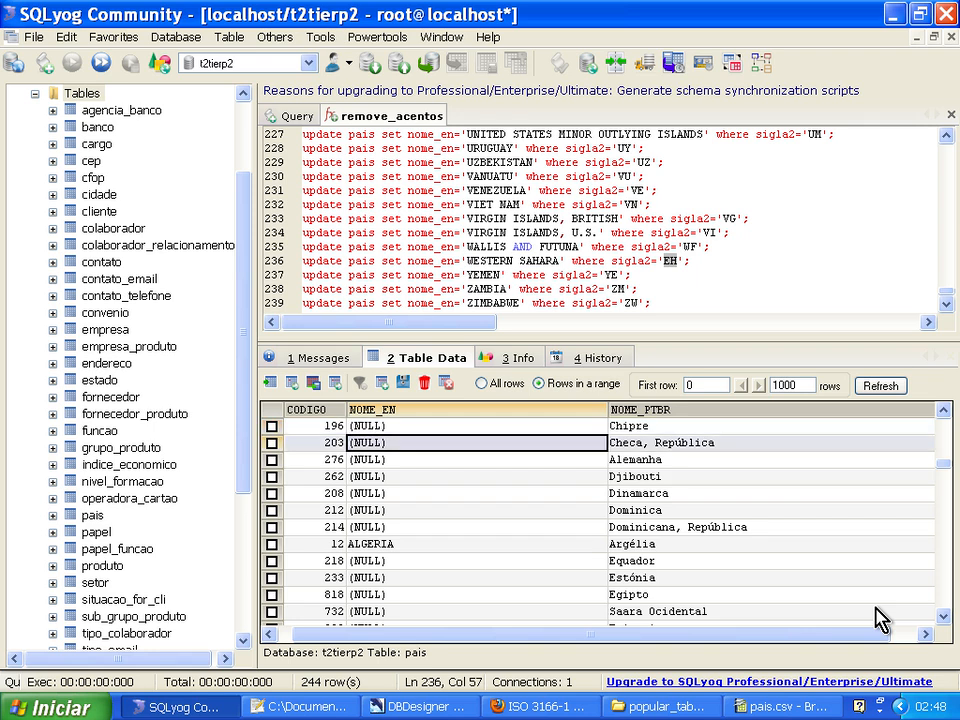
key("Down")
key("Down")
key("Down")
key("Down")
key("Up")
key("Up")
key("Up")
key("Up")
key("Up")
key("Up")
key("Up")
key("Up")
key("Up")
key("Up")
key("Up")
key("Up")
key("Up")
key("Up")
key("Up")
key("Up")
key("Up")
key("Up")
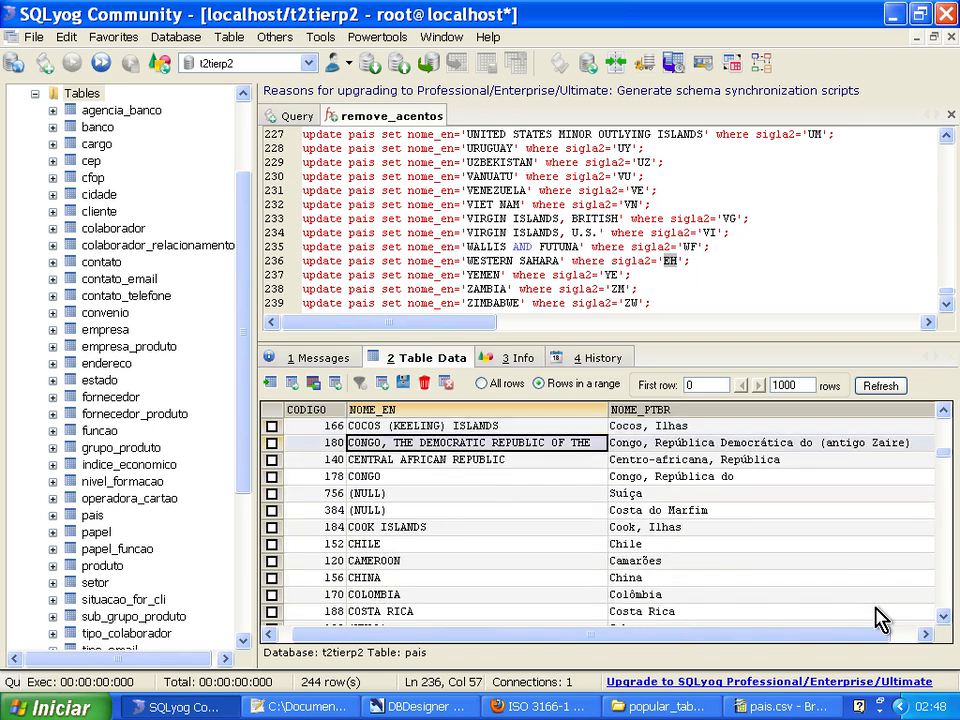
key("Down")
key("Down")
key("Down")
key("Down")
key("Down")
key("Down")
key("Down")
key("Down")
key("Down")
key("Down")
key("Down")
key("Down")
key("Down")
key("Down")
key("Down")
key("Down")
key("Down")
key("Down")
key("Down")
key("Down")
key("Down")
key("Down")
key("Down")
key("Down")
key("Down")
key("Down")
key("Down")
key("Down")
key("Down")
key("Down")
key("Down")
key("Down")
key("Down")
key("Down")
key("Down")
key("Down")
key("Down")
key("Down")
key("Down")
key("Down")
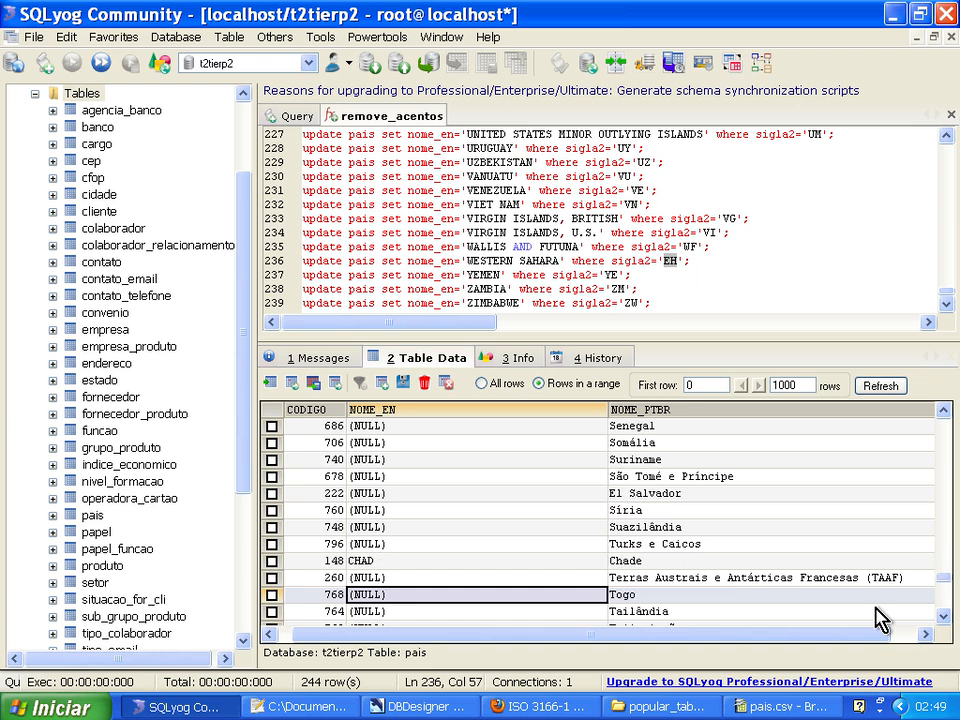
key("Down")
key("Down")
key("Down")
key("Down")
key("Down")
key("Down")
key("Down")
key("Down")
key("Down")
key("Down")
key("Down")
key("Down")
key("Down")
key("Down")
key("Down")
key("Down")
key("Down")
key("Down")
key("Down")
key("Down")
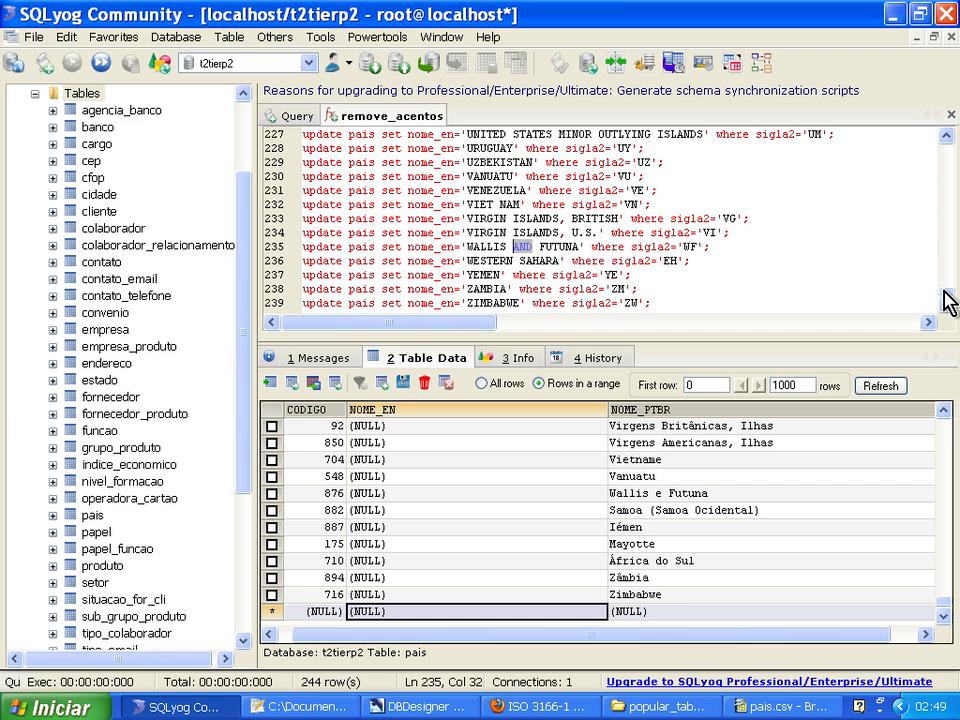
Find the Wallis e Futuna record by its SIGLA2 code WF and compare its NOME_EN with the UPDATE statement.
left_click_drag(478, 634, 722, 652)
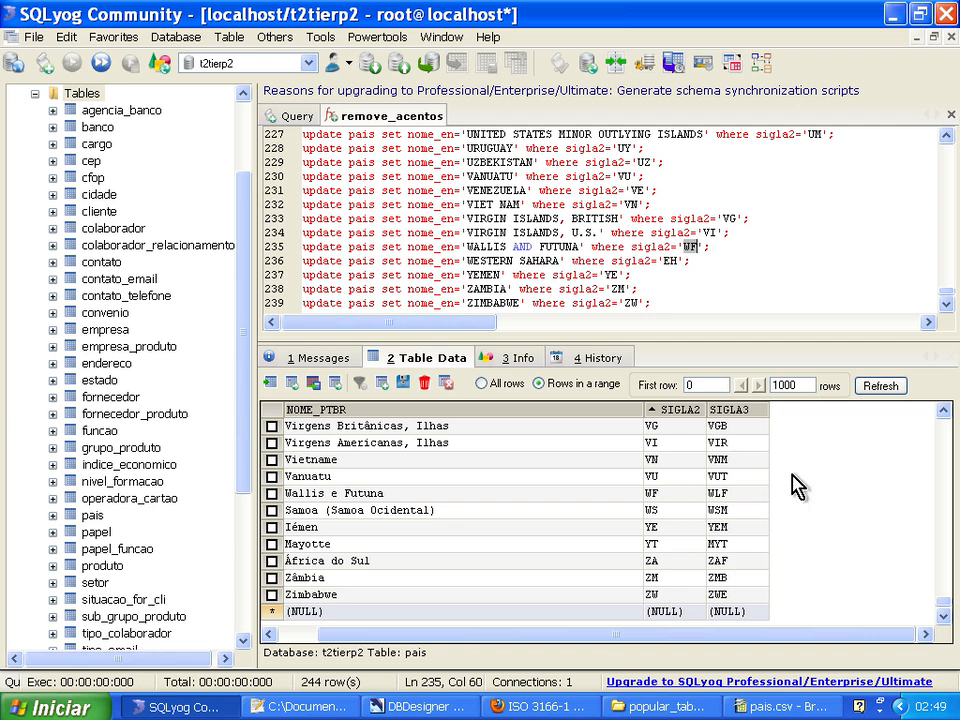
left_click(680, 515)
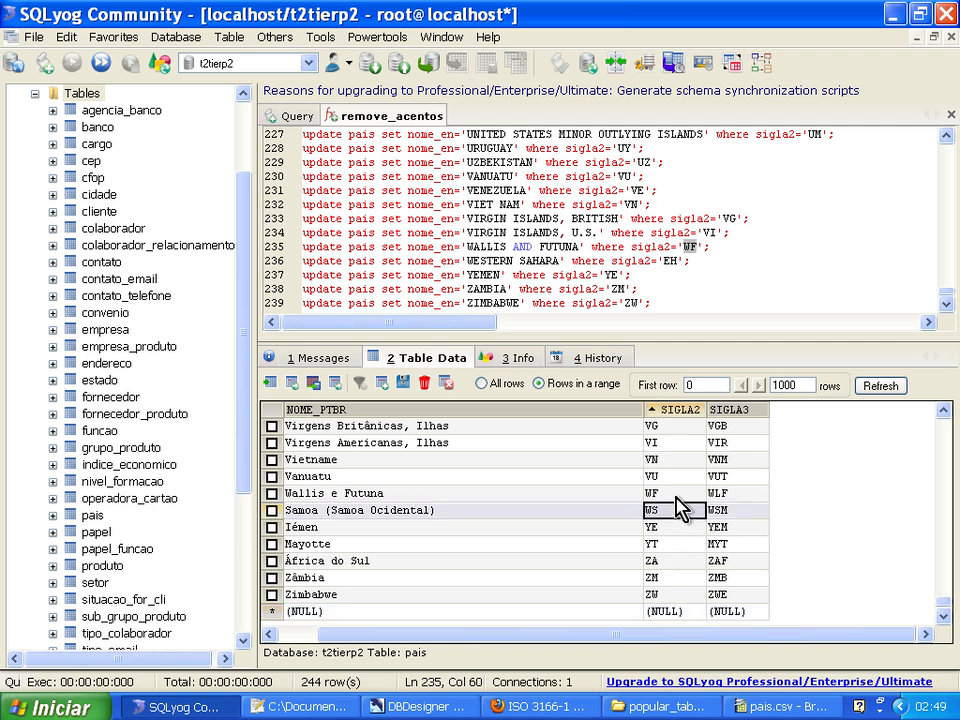
key("Up")
key("Left")
key("Left")
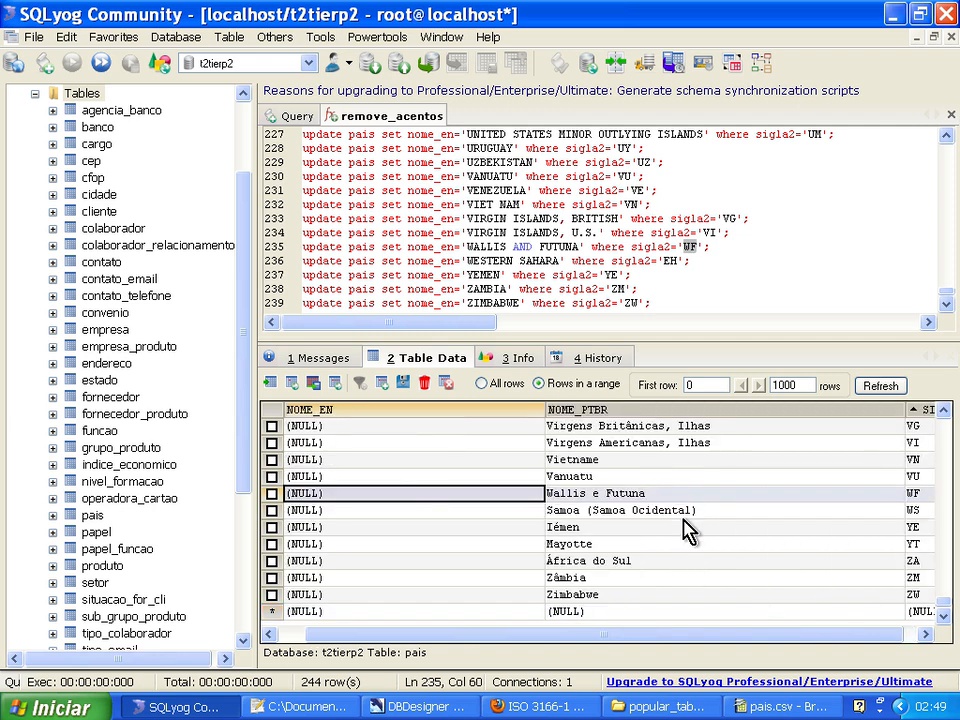
key("Right")
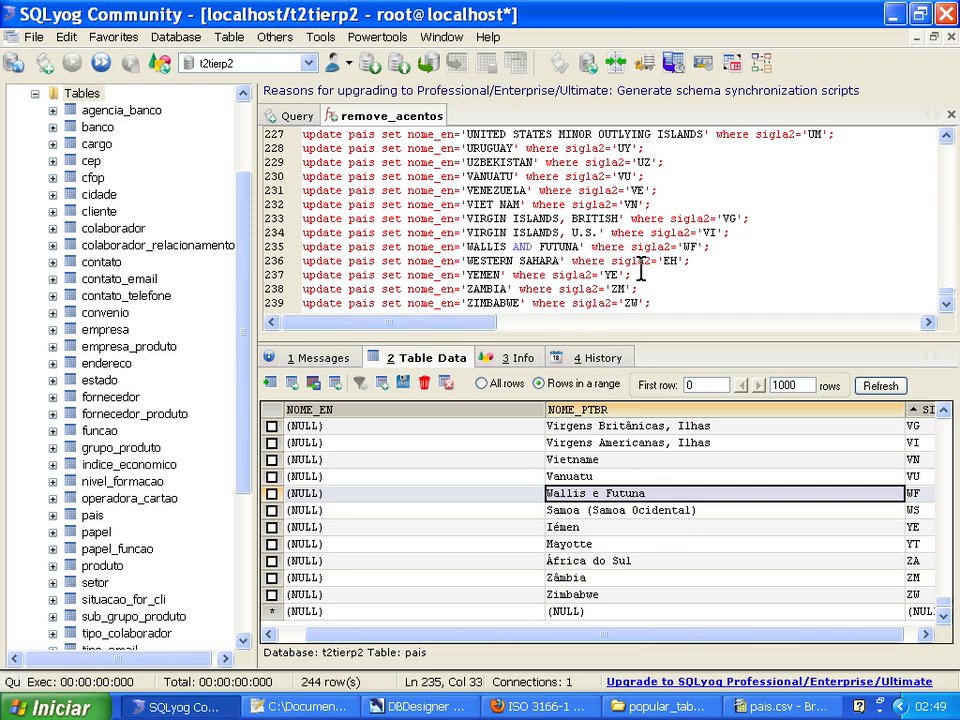
Inspect the UPDATE statements from line 1 to line 53, placing the cursor after 'COTE D\'.
key("BackSpace")
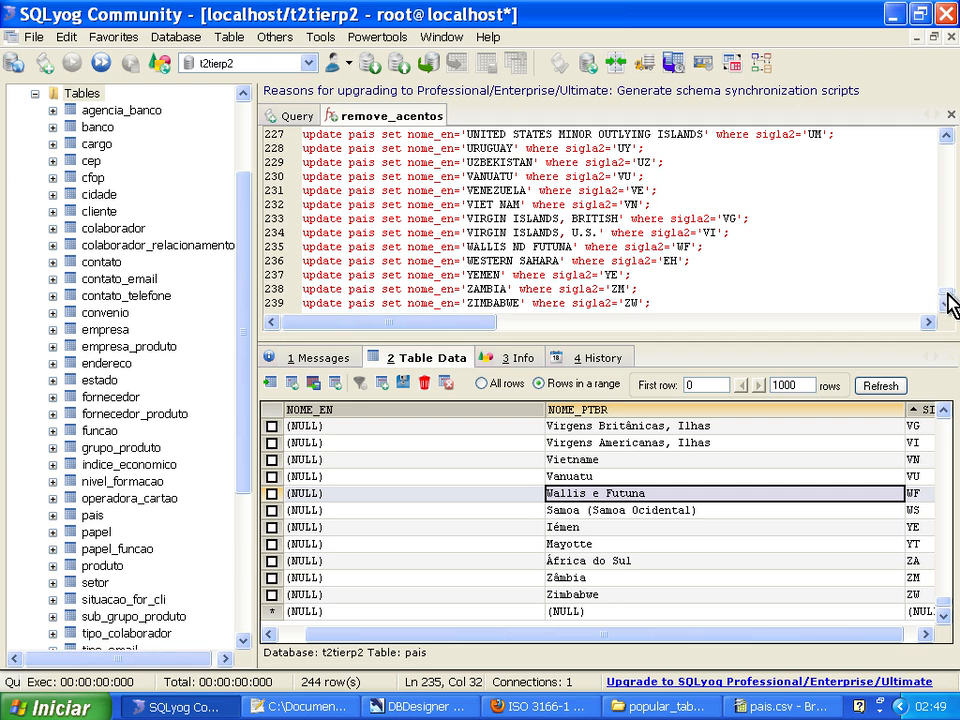
left_click_drag(949, 298, 949, 145)
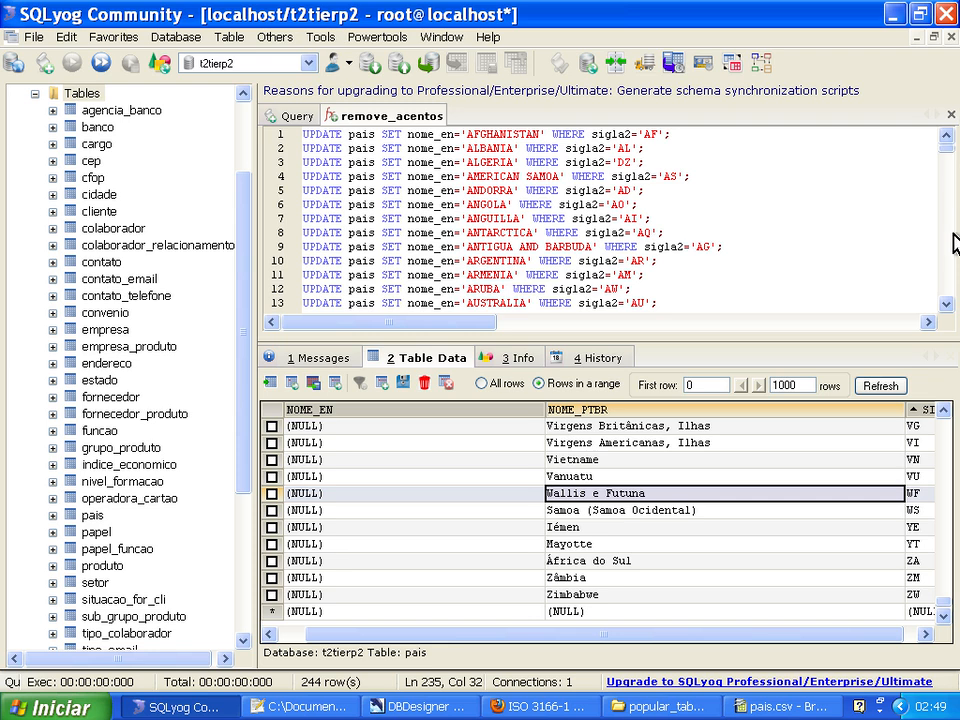
scroll(952, 245, "down", 4)
scroll(952, 245, "down", 12)
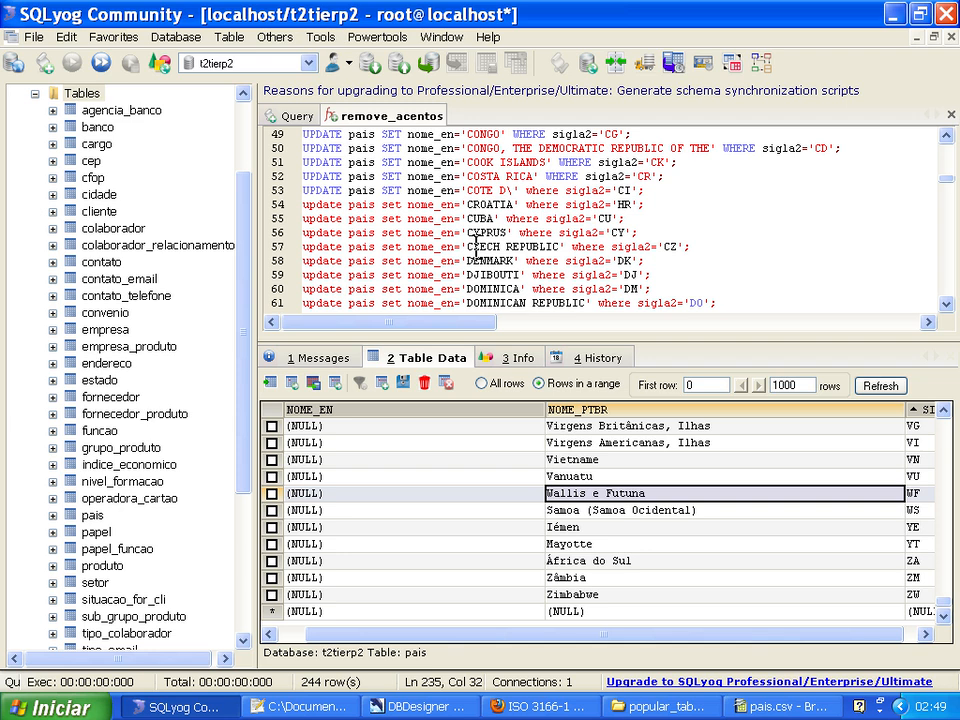
left_click(512, 190)
Look up the 'COTE D\' row of pais.csv in BrOffice.org Calc to compare it with the query, then return to SQLyog.
key("alt+Tab")
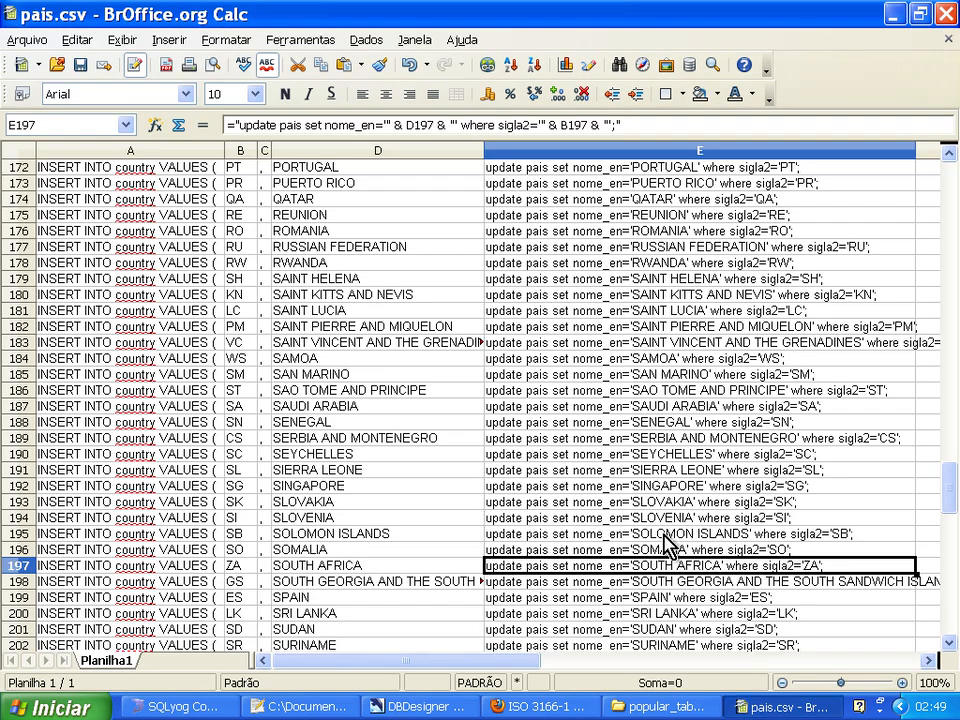
left_click_drag(950, 495, 948, 365)
key("alt+Tab")
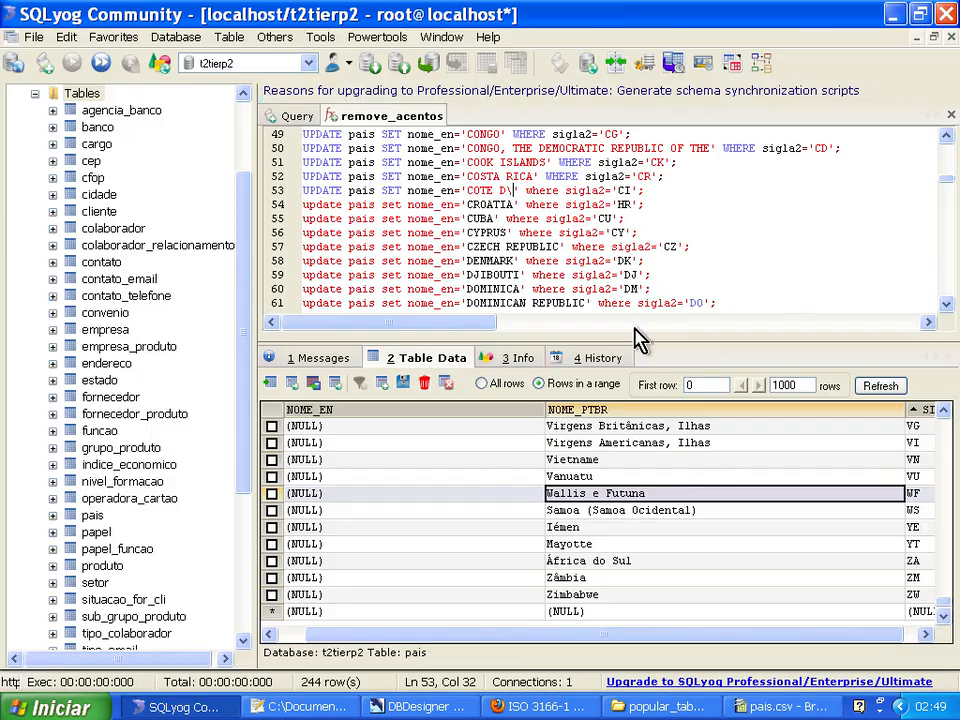
key("alt+Tab")
left_click_drag(948, 368, 949, 249)
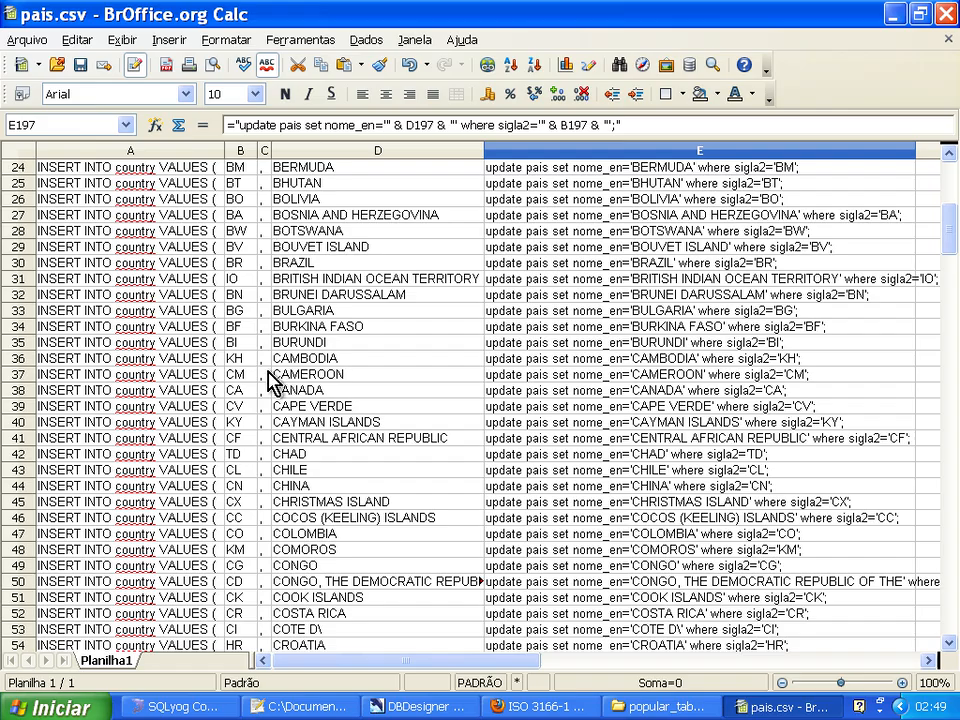
key("alt+Tab")
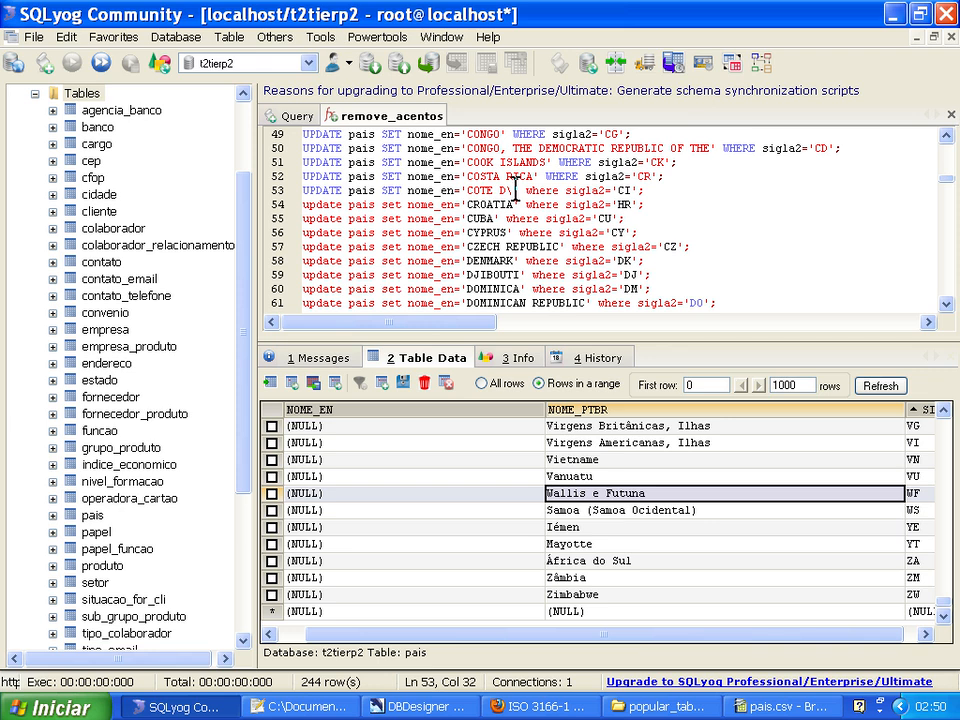
Clear all the UPDATE statements from the query editor and bring the ID and NOME_EN columns into view.
key("ctrl+a")
key("Delete")
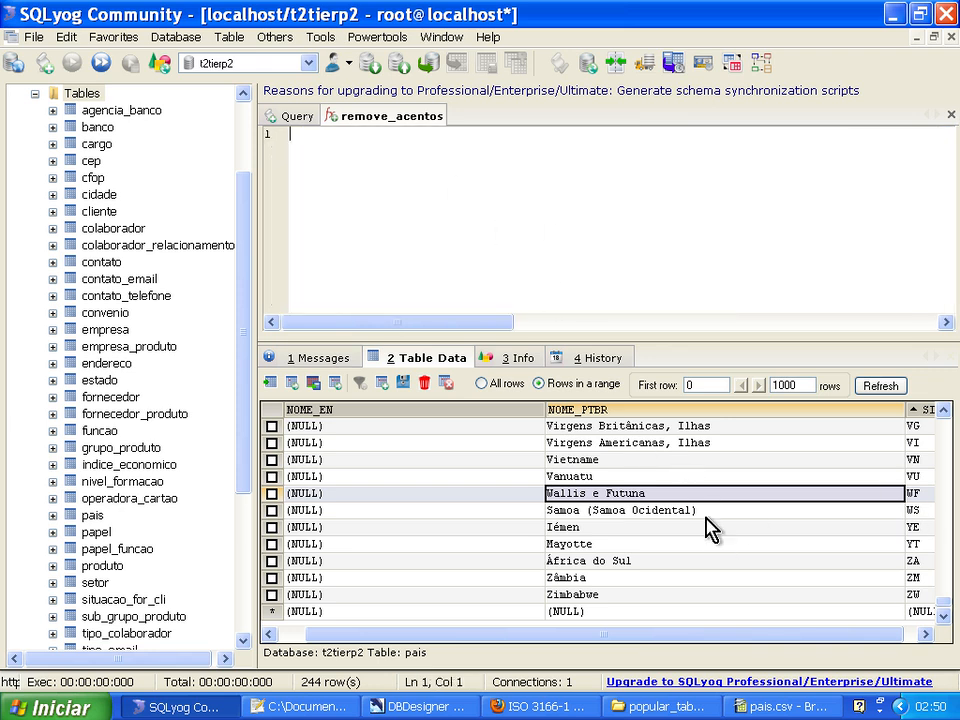
left_click_drag(686, 634, 588, 645)
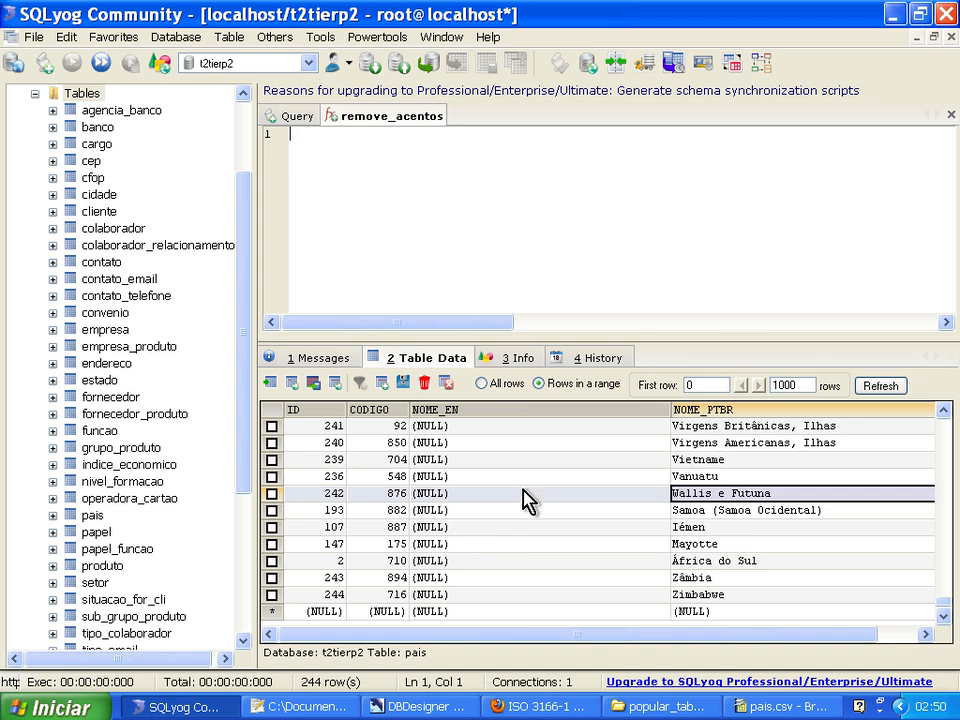
Copy the UPDATE formula of cell E197 from Calc into a new Notepad++ document.
key("alt+Tab")
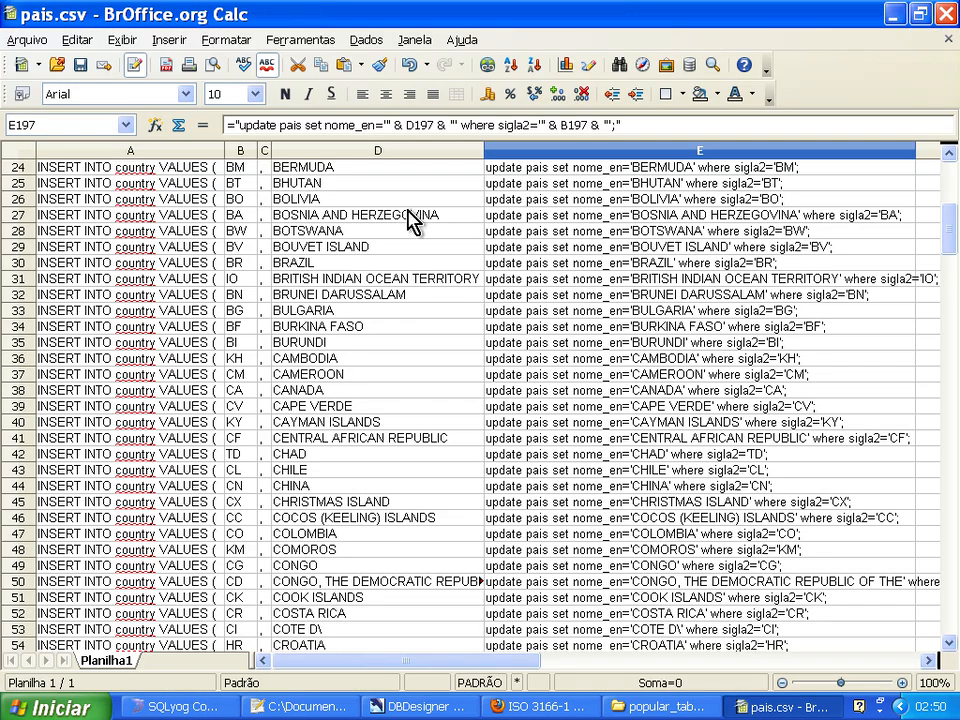
left_click_drag(647, 126, 154, 133)
key("ctrl+c")
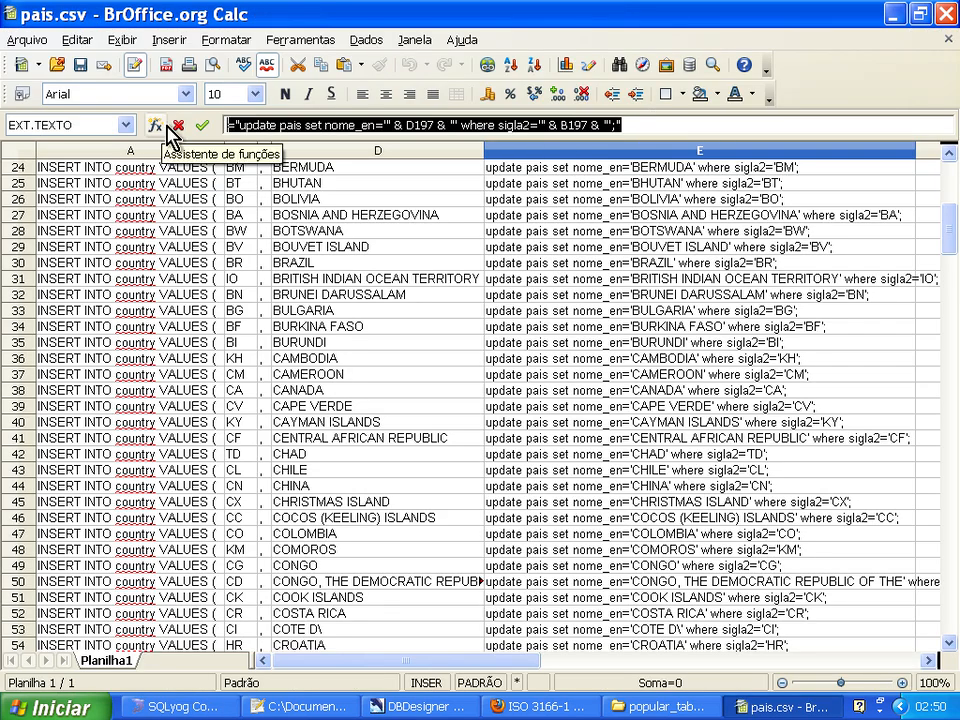
left_click(274, 707)
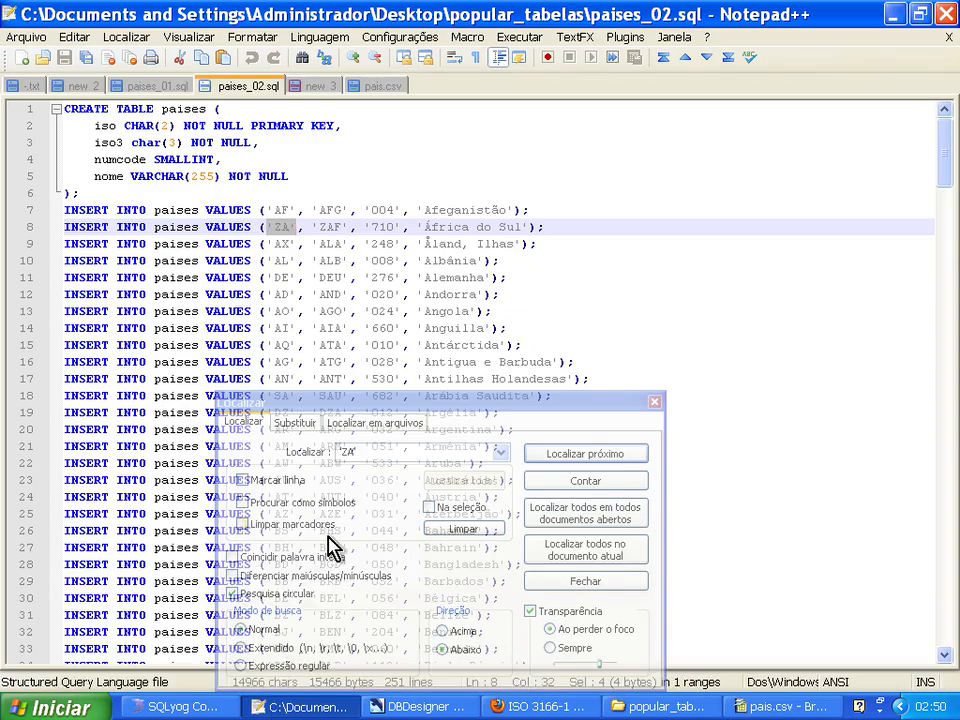
left_click(655, 402)
left_click(22, 60)
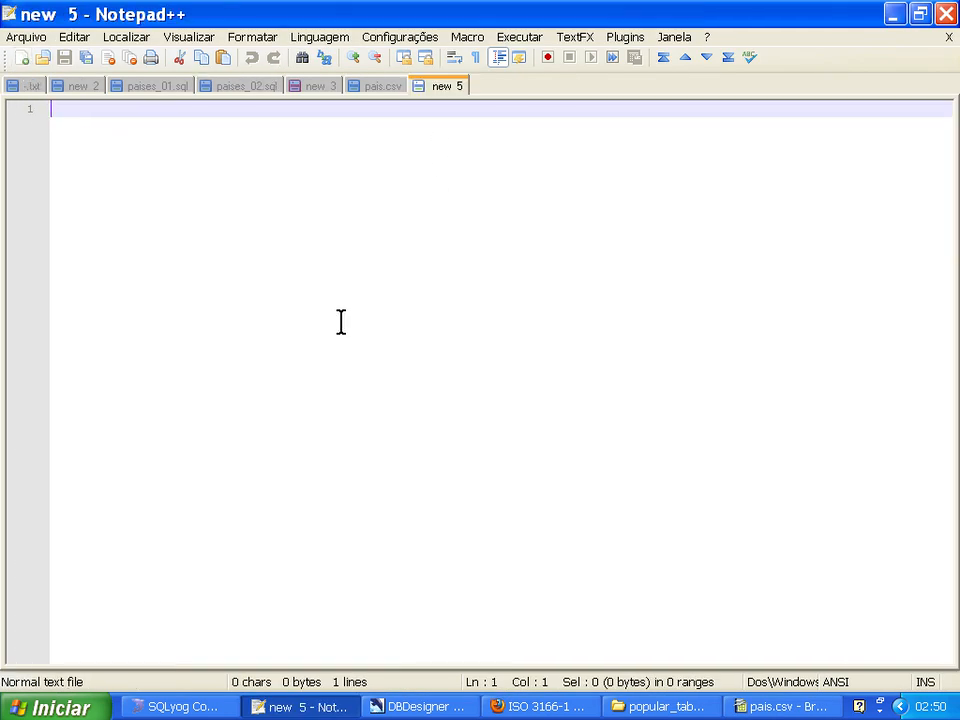
key("ctrl+v")
key("alt+Tab")
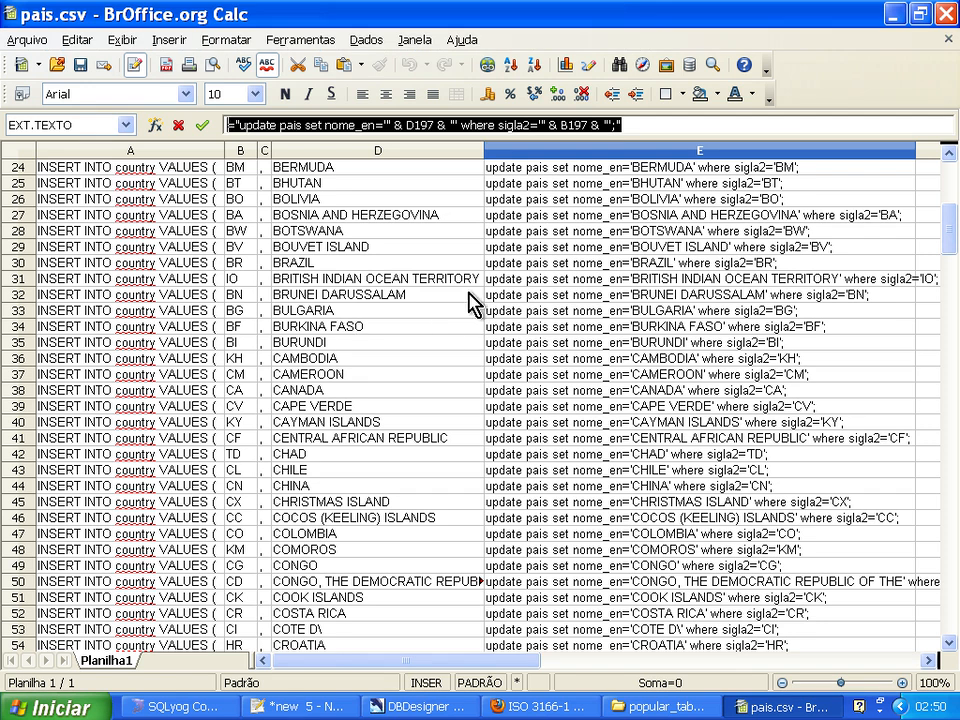
Close pais.csv without saving the changes and create a blank spreadsheet.
left_click(948, 39)
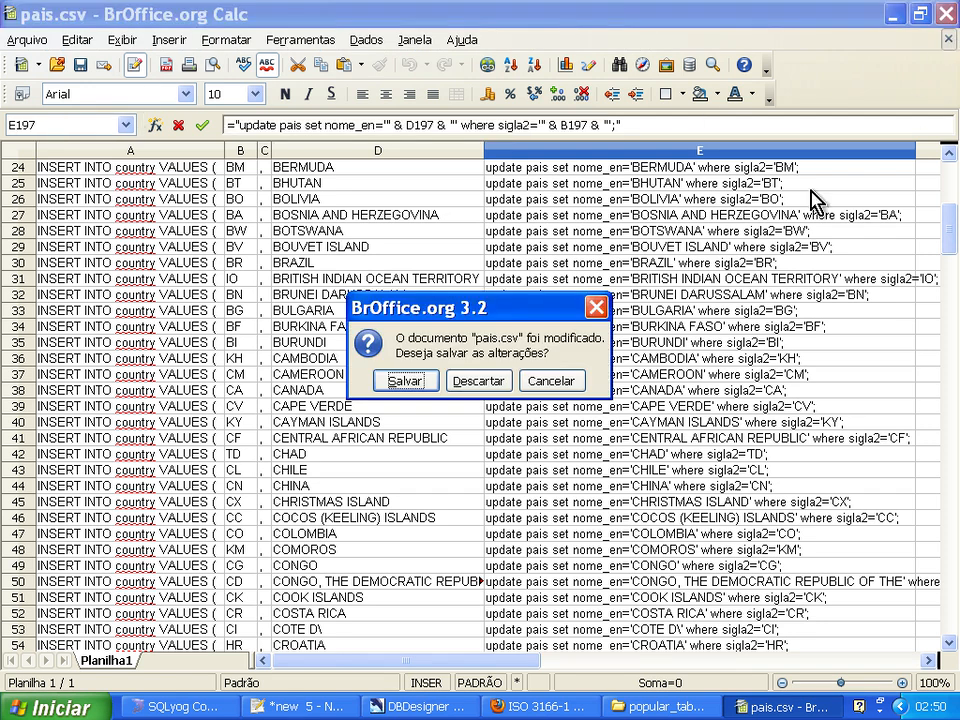
left_click(479, 380)
left_click(624, 313)
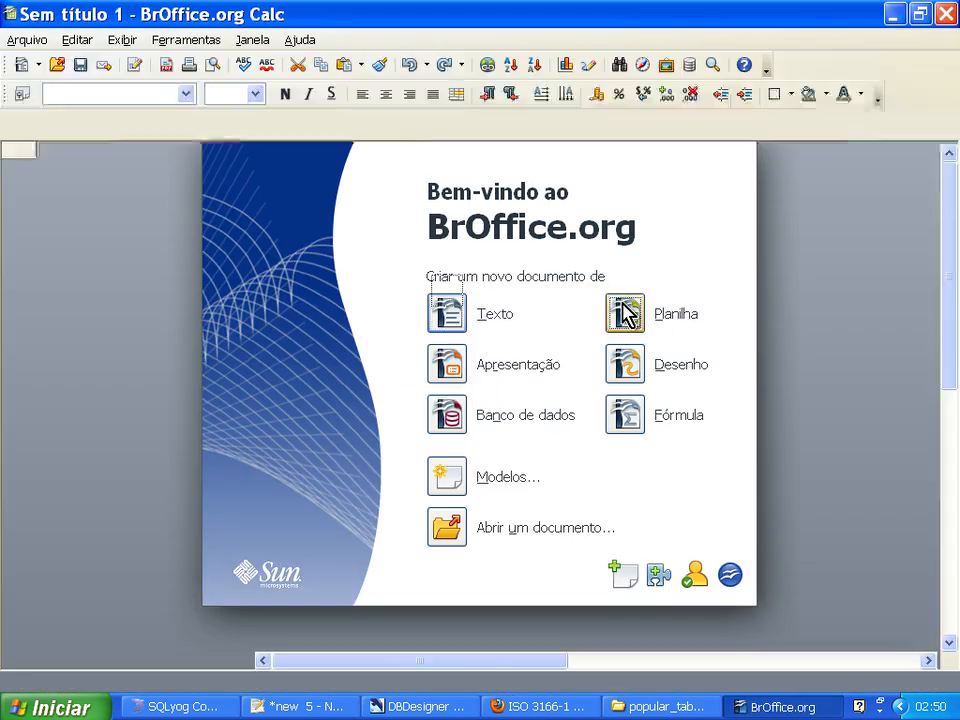
Open pais.csv again, importing it with the apostrophe (') as the only separator instead of the comma, and select cell E2.
key("ctrl+o")
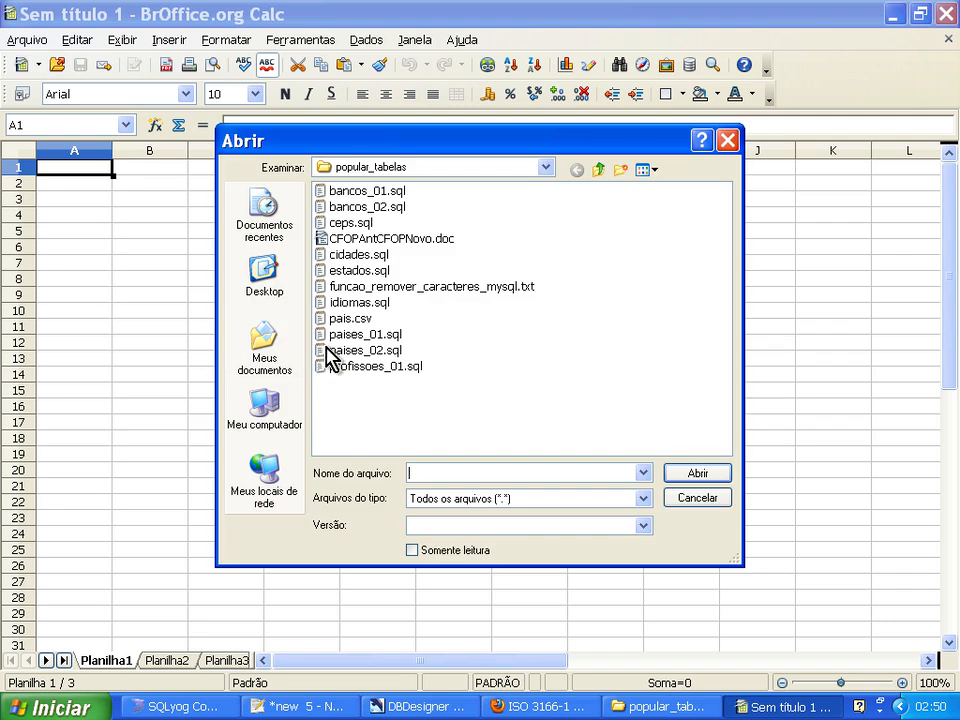
double_click(340, 320)
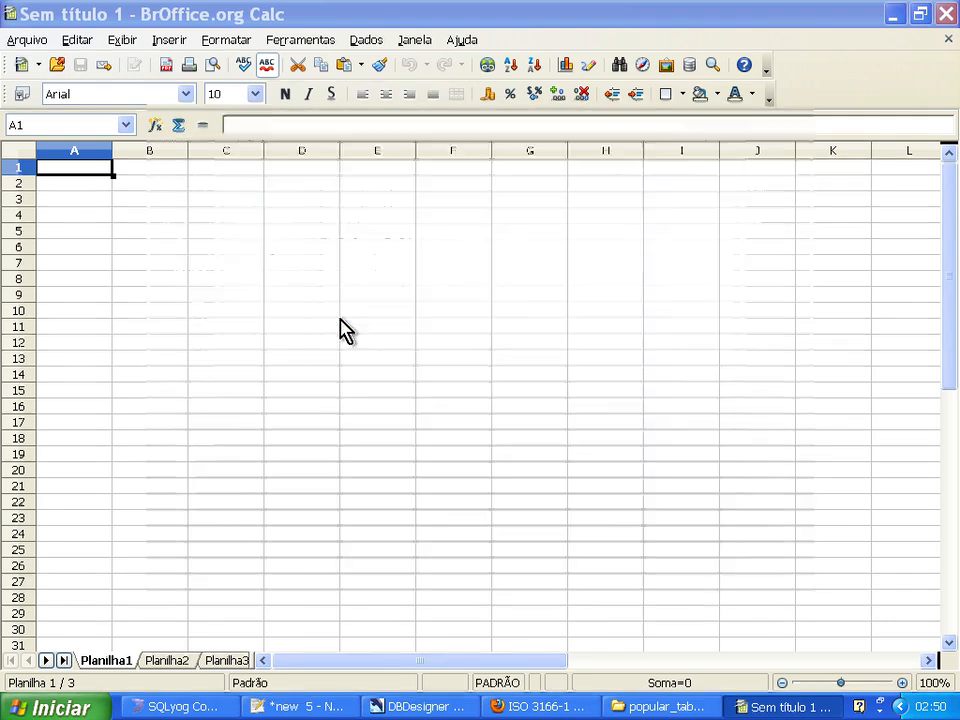
left_click(608, 303)
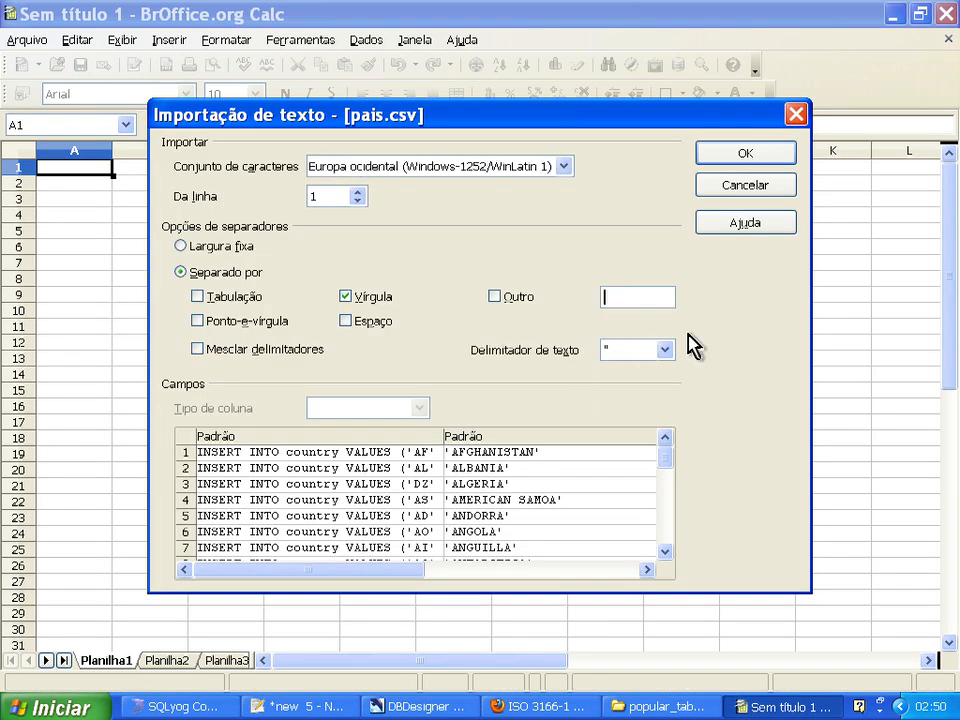
left_click(494, 296)
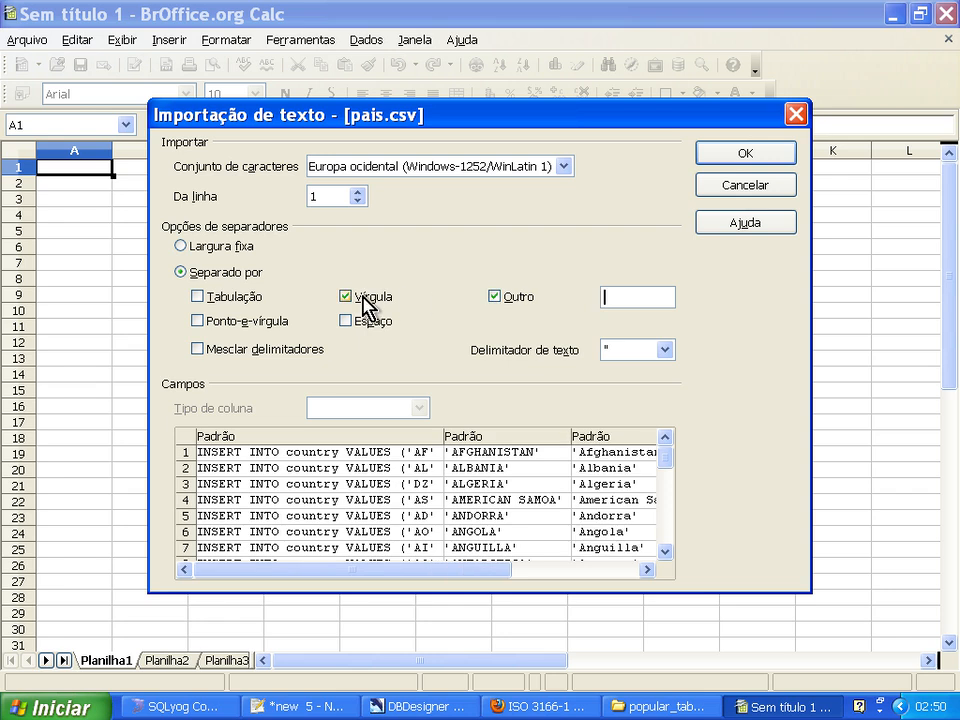
left_click(345, 296)
left_click(621, 297)
type("1")
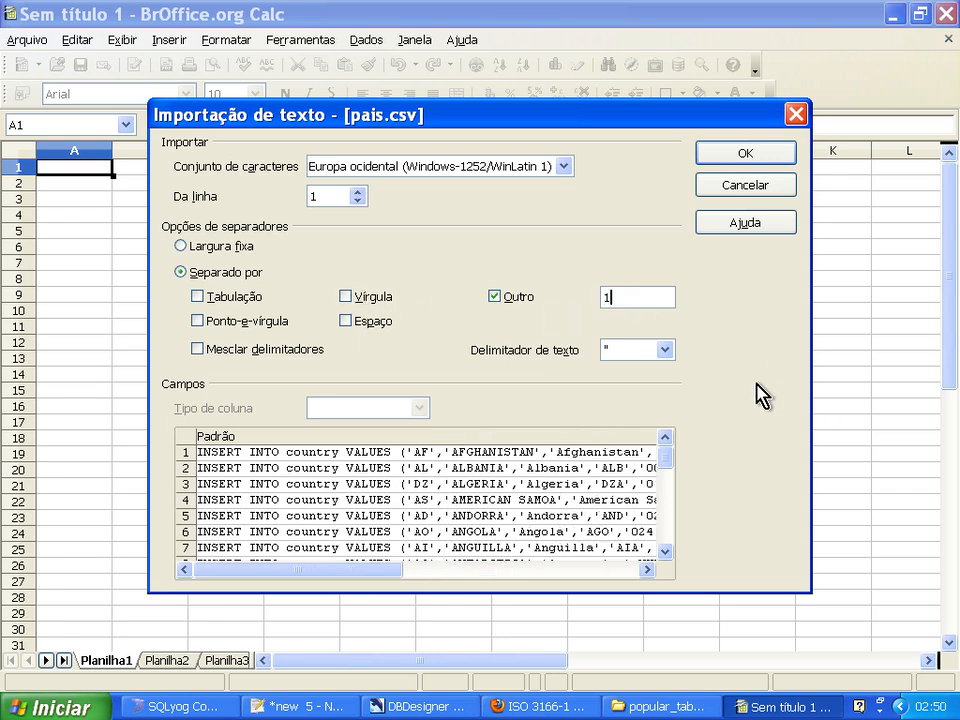
key("BackSpace")
type("'")
left_click(765, 153)
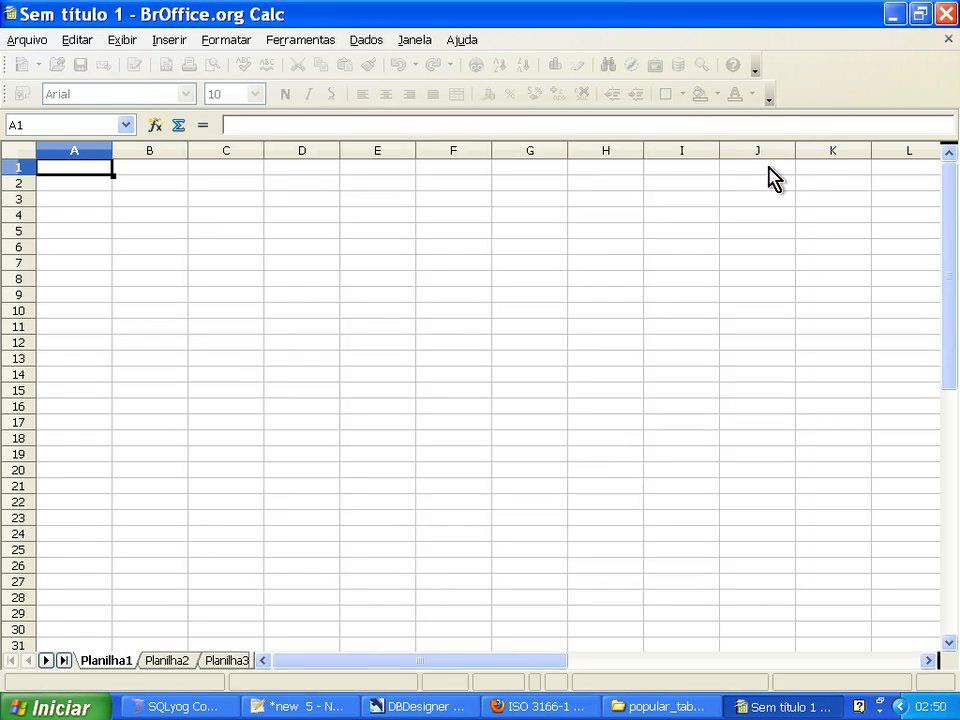
left_click(628, 183)
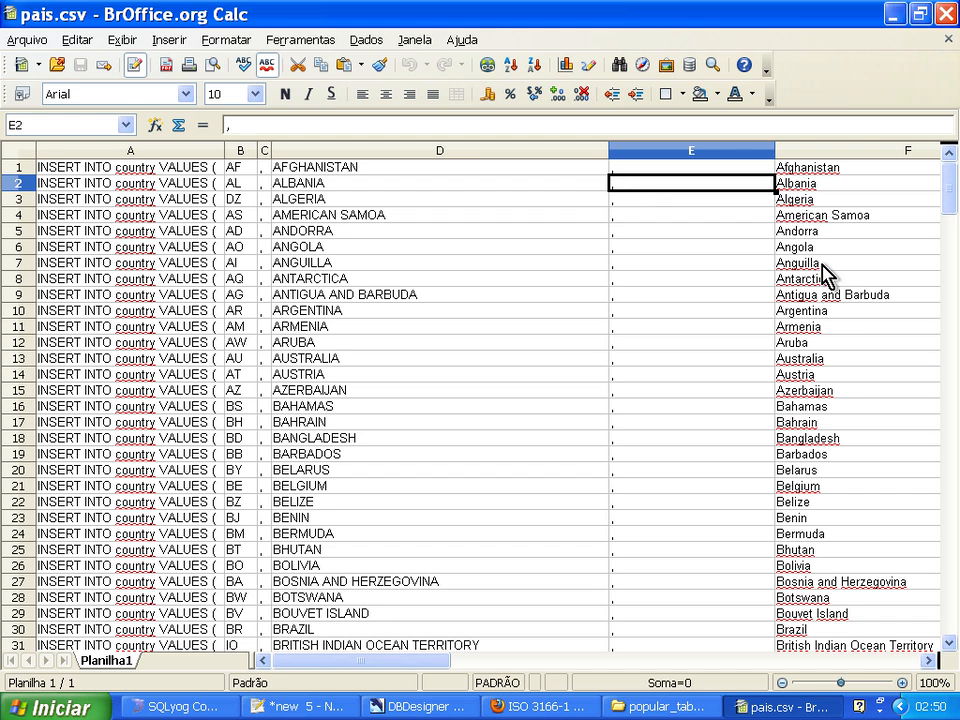
Look down column E for country names that were split into two cells at the apostrophe.
key("Up")
key("Down")
key("Down")
key("Down")
key("Down")
key("Down")
key("Down")
key("Down")
key("Down")
key("Down")
key("Down")
key("Down")
key("Down")
key("Down")
key("Down")
key("Down")
key("Down")
key("Down")
key("Down")
key("Down")
key("Down")
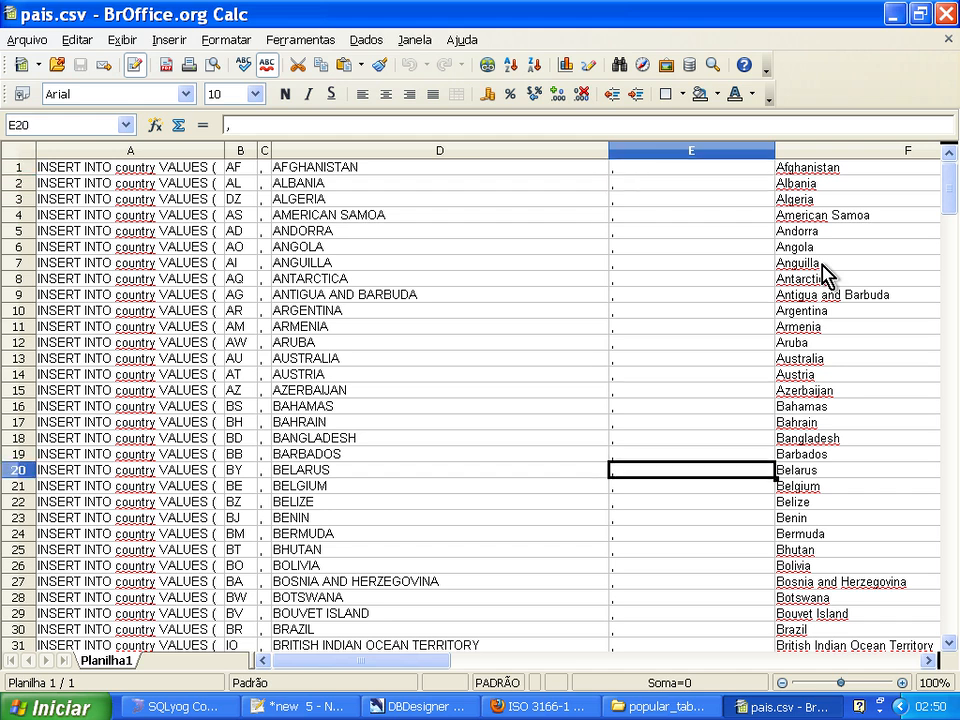
key("Down")
key("Down")
key("Down")
key("Down")
key("Down")
key("Down")
key("Down")
key("Down")
key("Down")
key("Down")
key("Down")
key("Down")
key("Down")
key("Down")
key("Down")
key("Down")
key("Up")
key("Up")
key("Up")
key("Up")
key("Up")
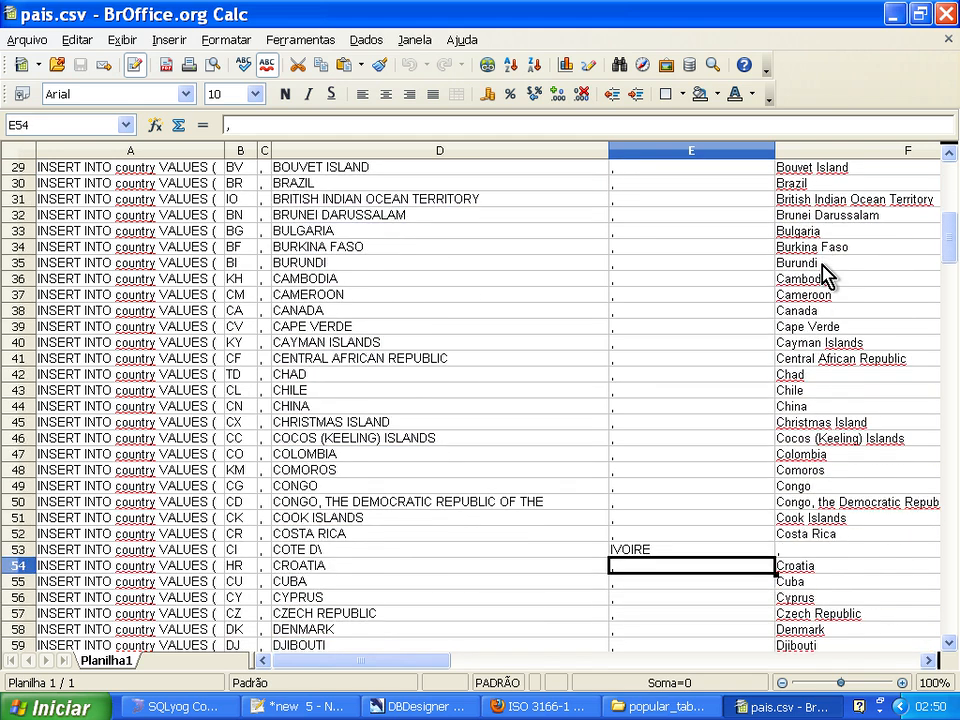
key("Left")
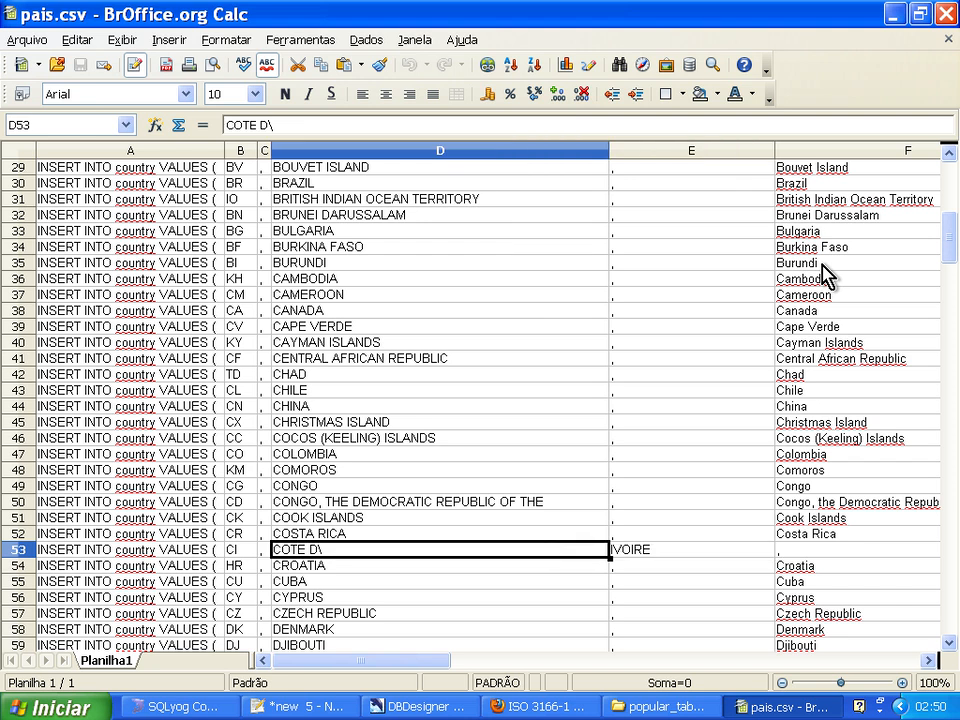
key("F2")
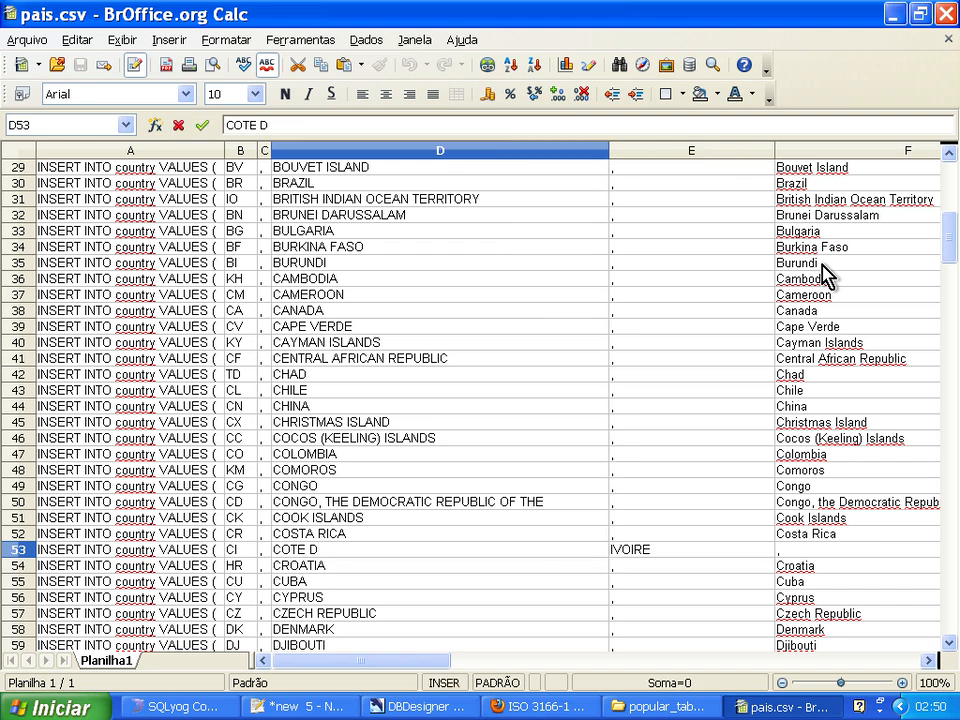
key("Escape")
Move IVOIRE out of cell E53 to the end of D53, removing the backslash so the name reads COTE DIVOIRE.
left_click(658, 551)
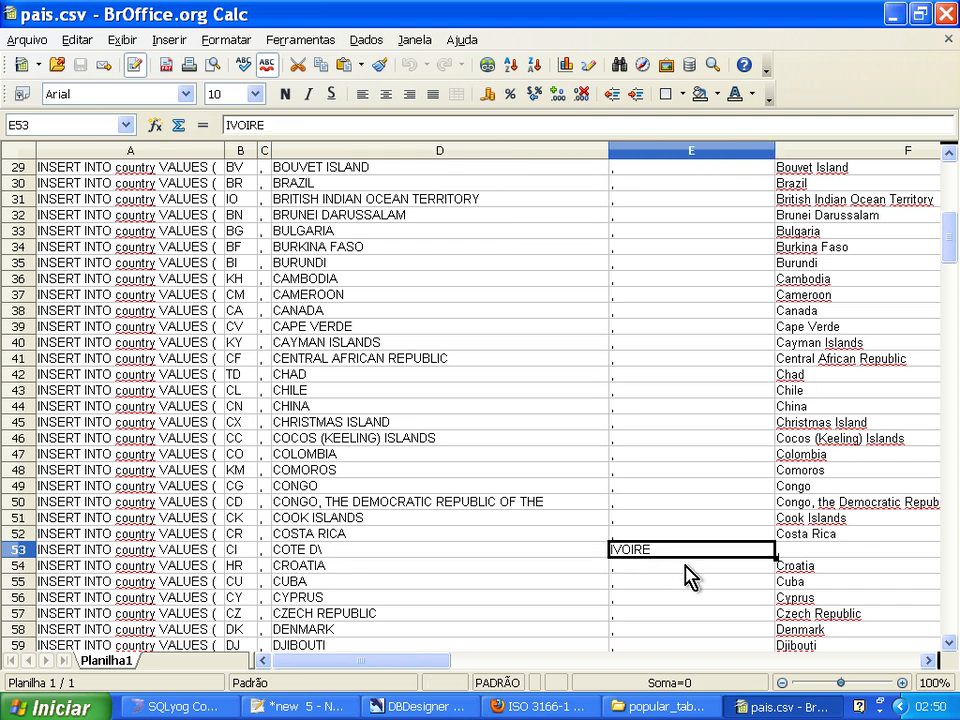
key("F2")
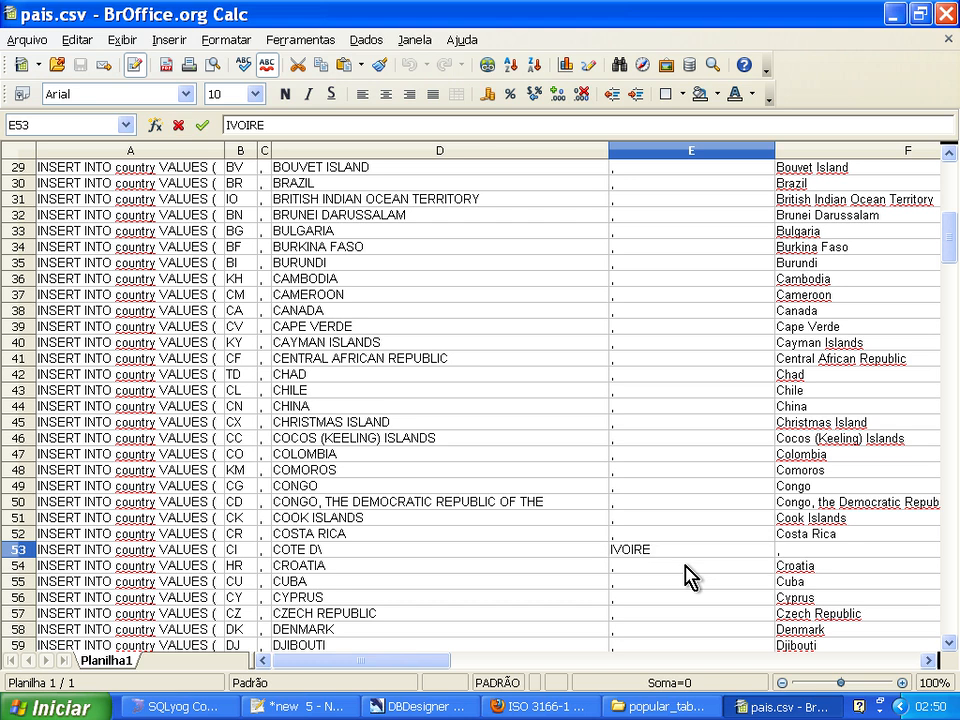
key("shift+Home")
key("ctrl+x")
key("Return")
key("Up")
key("Left")
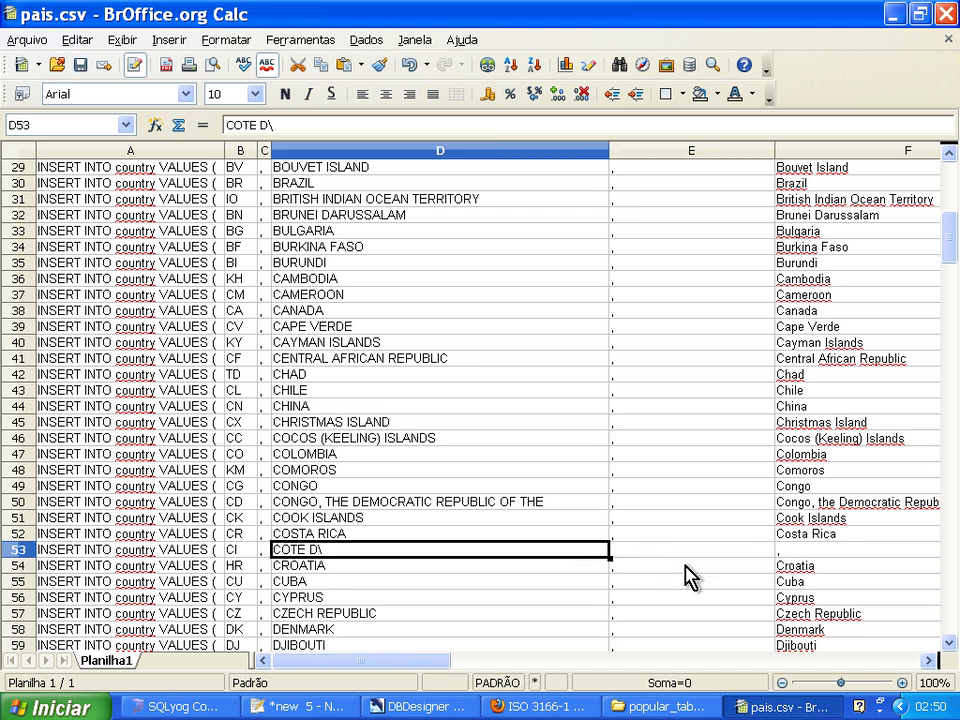
key("F2")
key("ctrl+v")
key("Return")
key("Up")
key("Right")
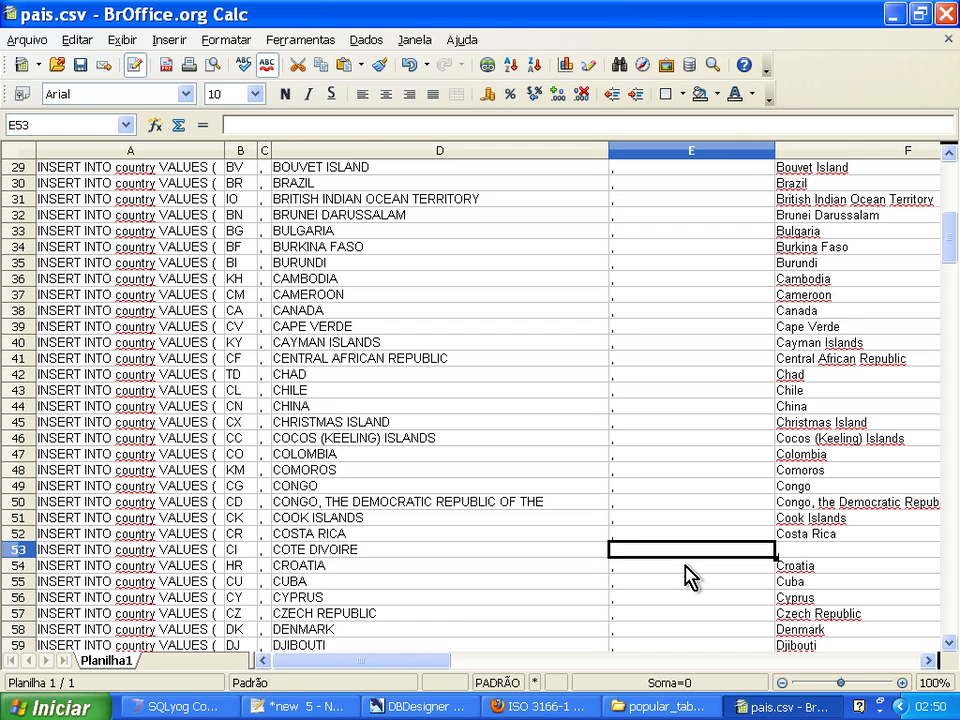
Clear cell E112 and complete the name in D112 as KOREA, DEMOCRATIC PEOPLE S REPUBLIC OF, without the backslash.
scroll(688, 578, "down", 8)
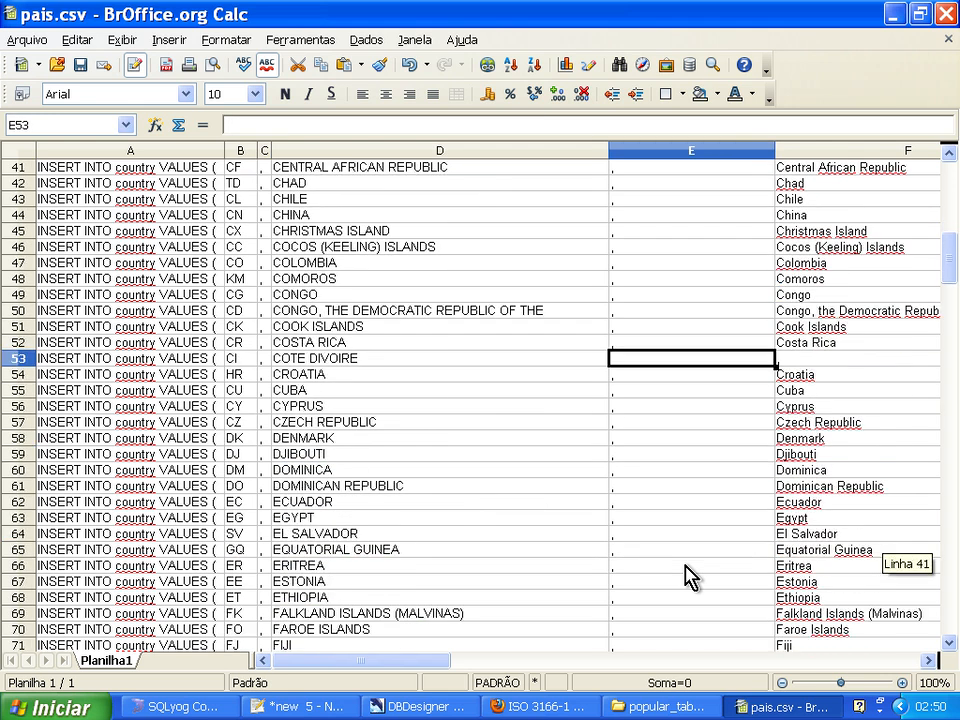
scroll(688, 578, "down", 14)
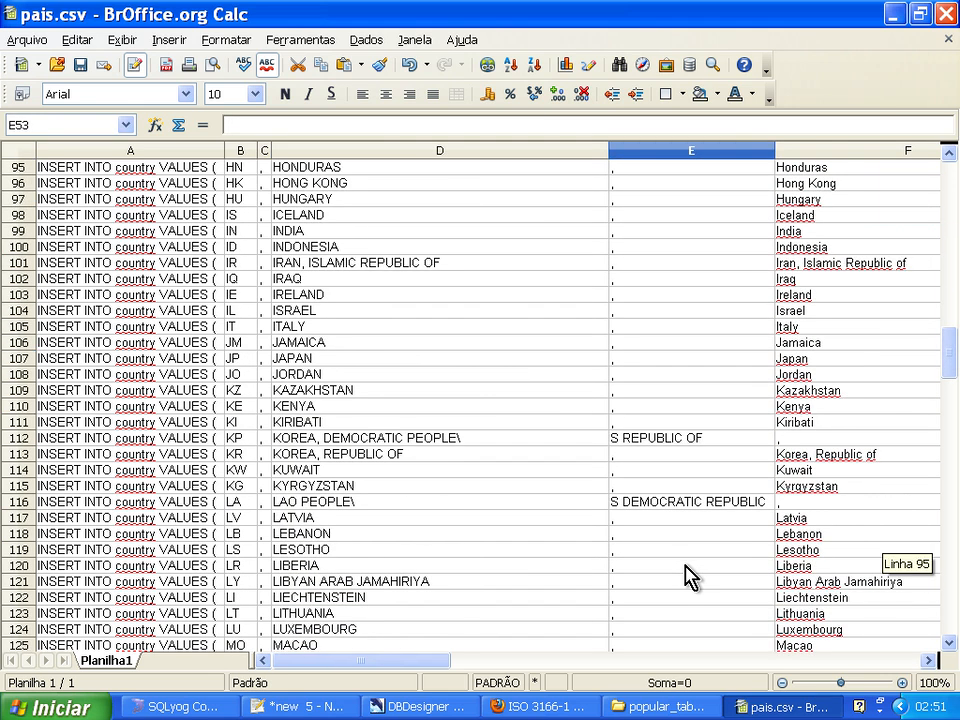
left_click(636, 440)
key("Delete")
key("Left")
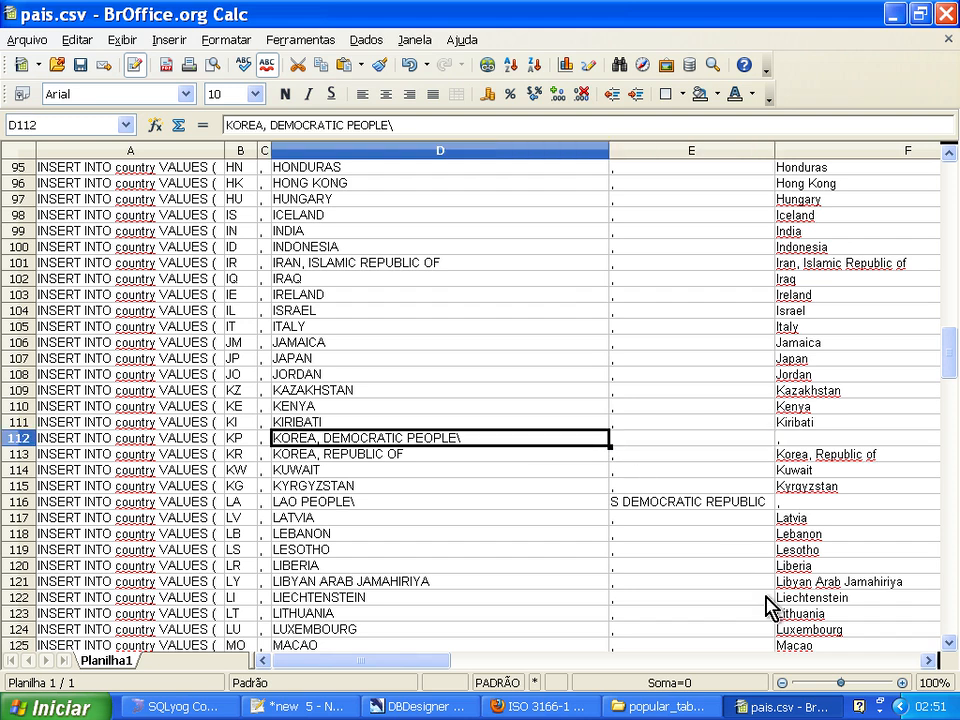
key("F2")
key("BackSpace")
key("ctrl+v")
key("Return")
Move S DEMOCRATIC REPUBLIC from E116 into D116, replacing the backslash with a space: LAO PEOPLE S DEMOCRATIC REPUBLIC.
key("Down")
key("Down")
key("Right")
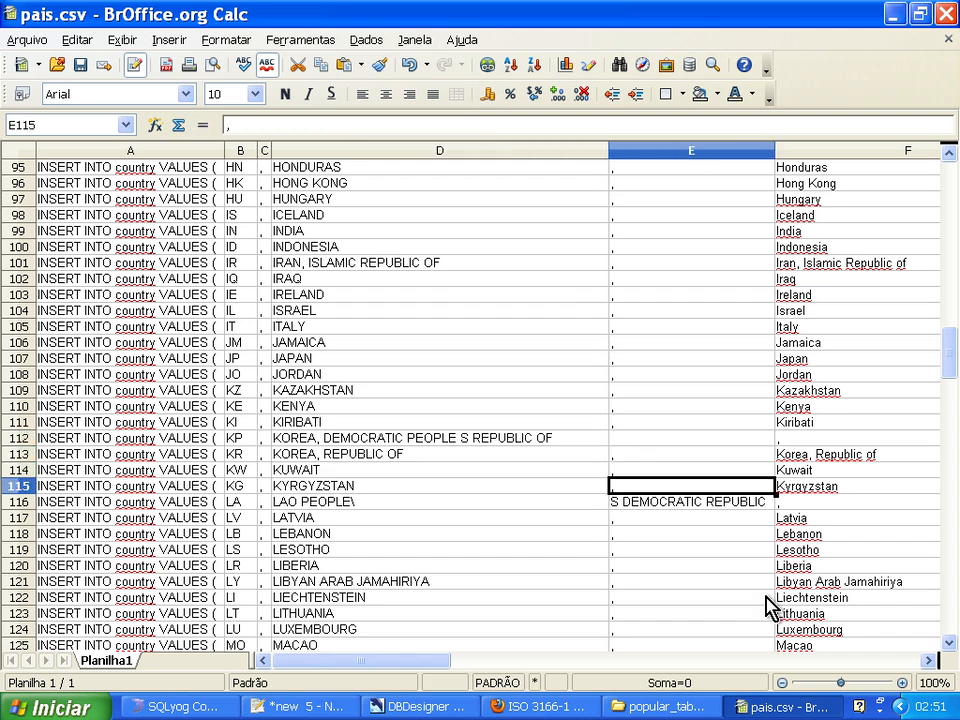
key("Down")
key("F2")
key("shift+Home")
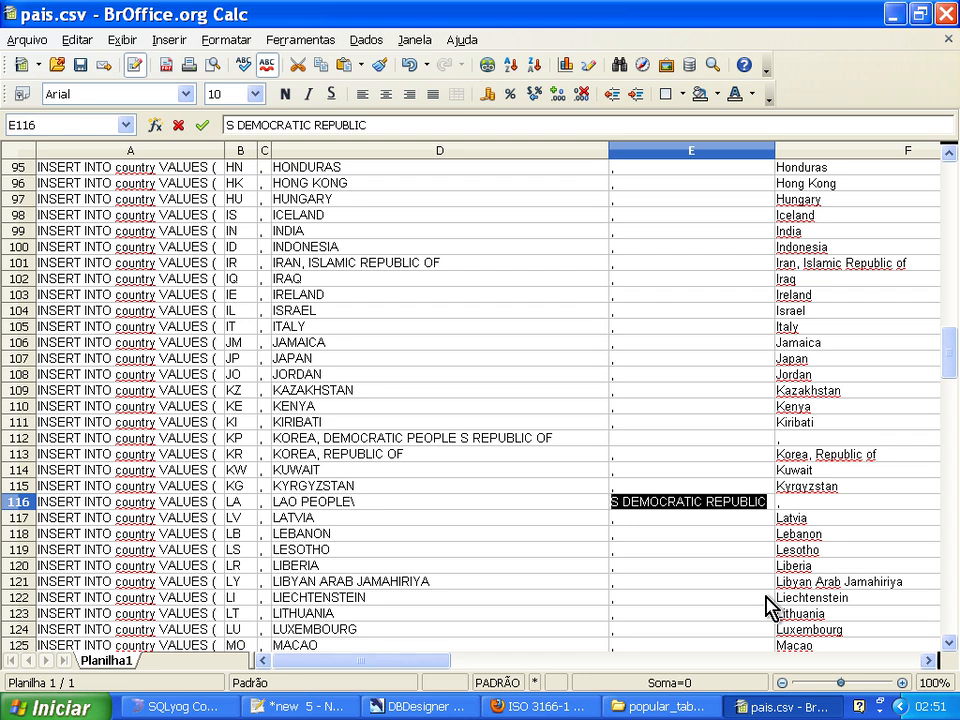
key("ctrl+x")
key("Left")
key("F2")
key("BackSpace")
key("ctrl+v")
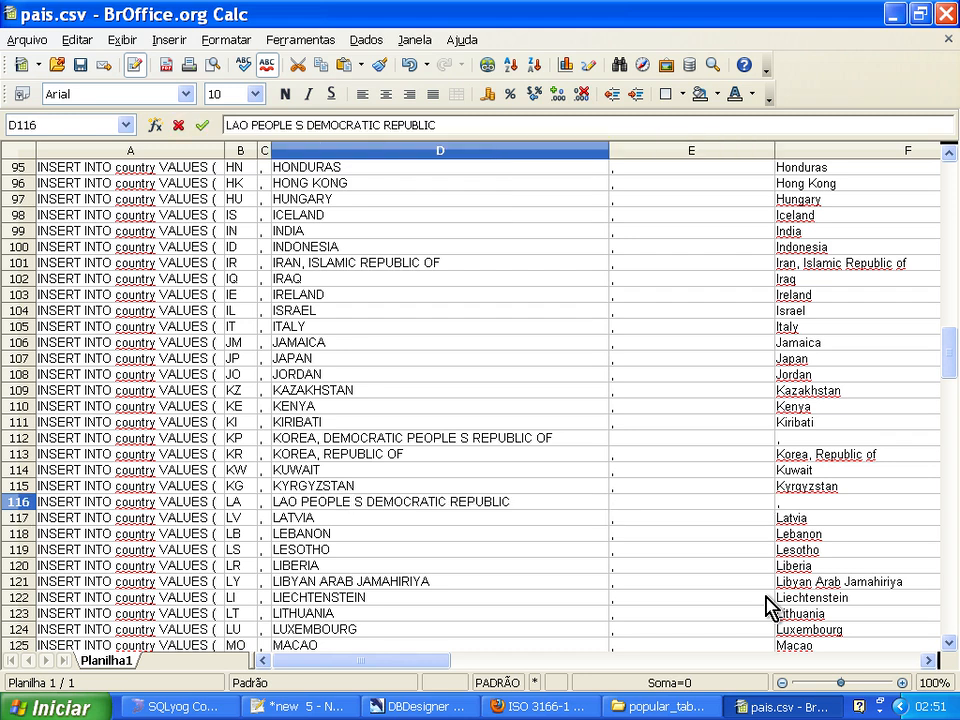
key("Return")
Check the remaining rows of column E for other split names, through the end of the list, and return to cell E1.
key("Down")
key("Right")
key("Page_Down")
key("Page_Down")
key("Page_Down")
key("Page_Down")
key("Down")
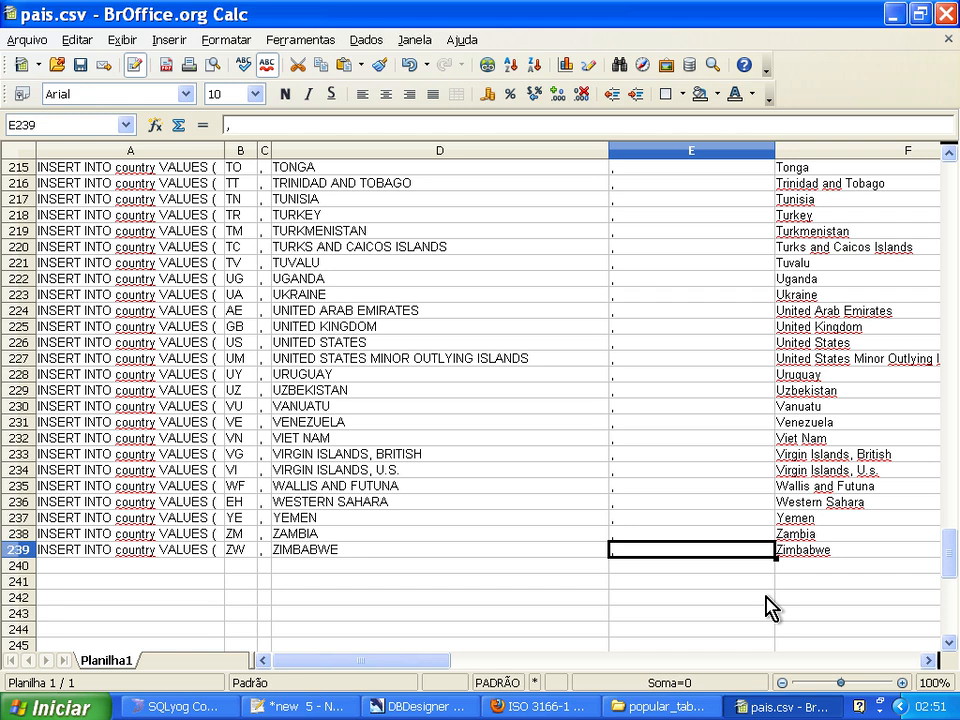
key("Page_Up")
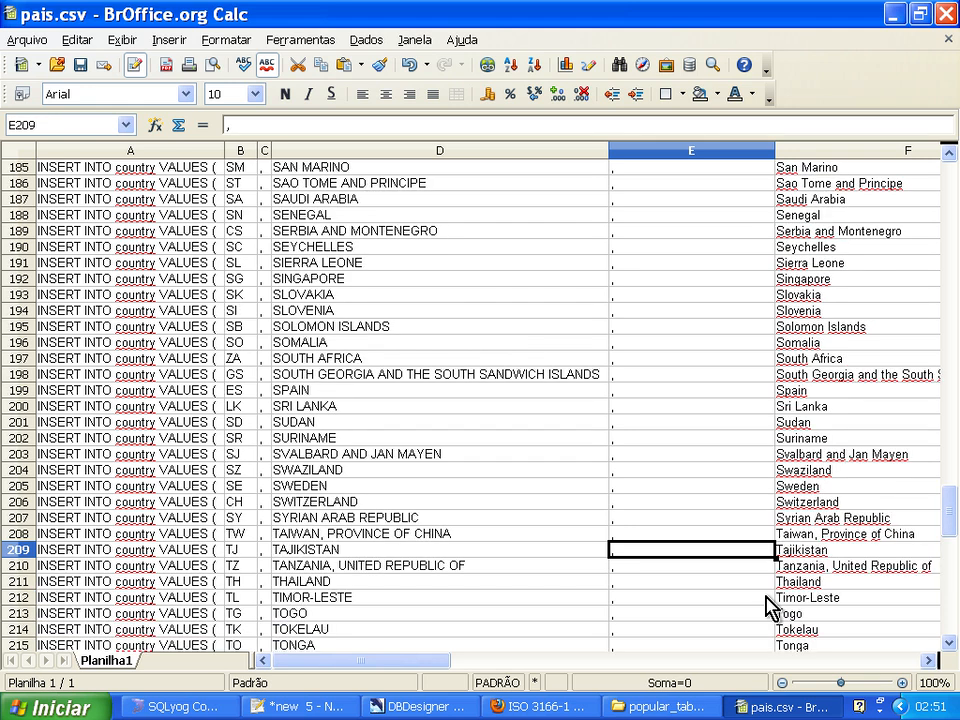
key("Page_Up")
key("Page_Up")
key("Page_Up")
key("Page_Up")
key("Page_Up")
key("Page_Up")
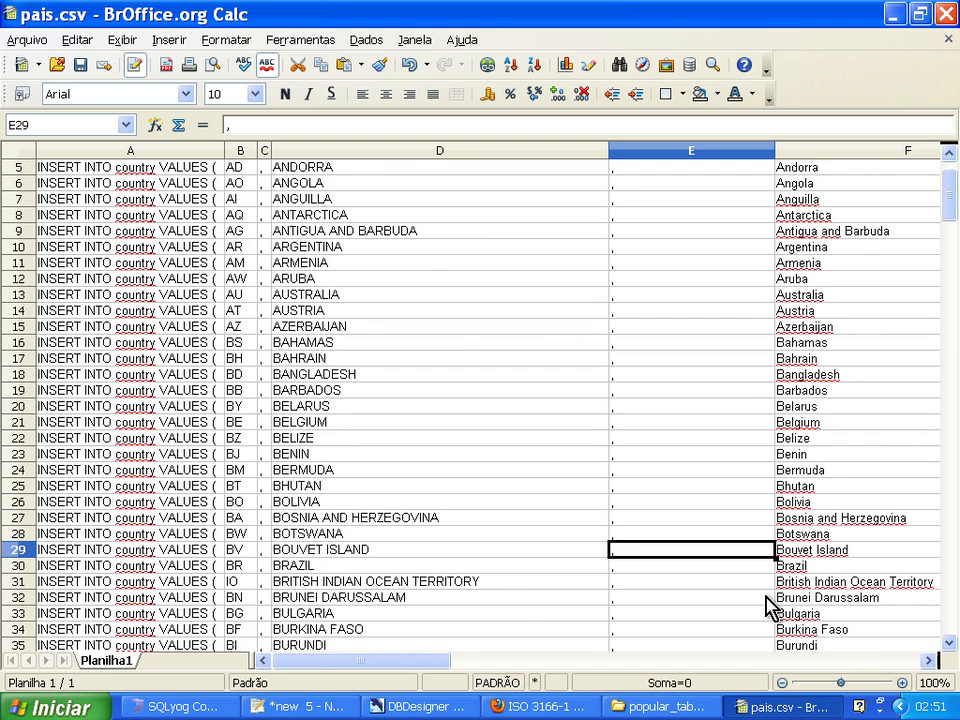
key("Page_Up")
key("Left")
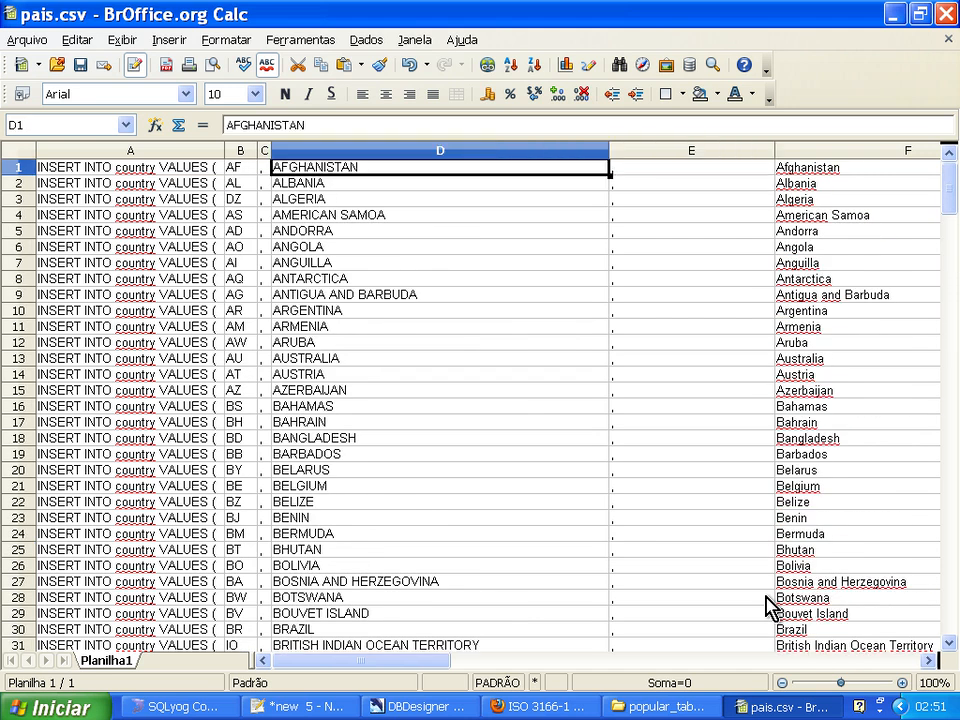
key("Right")
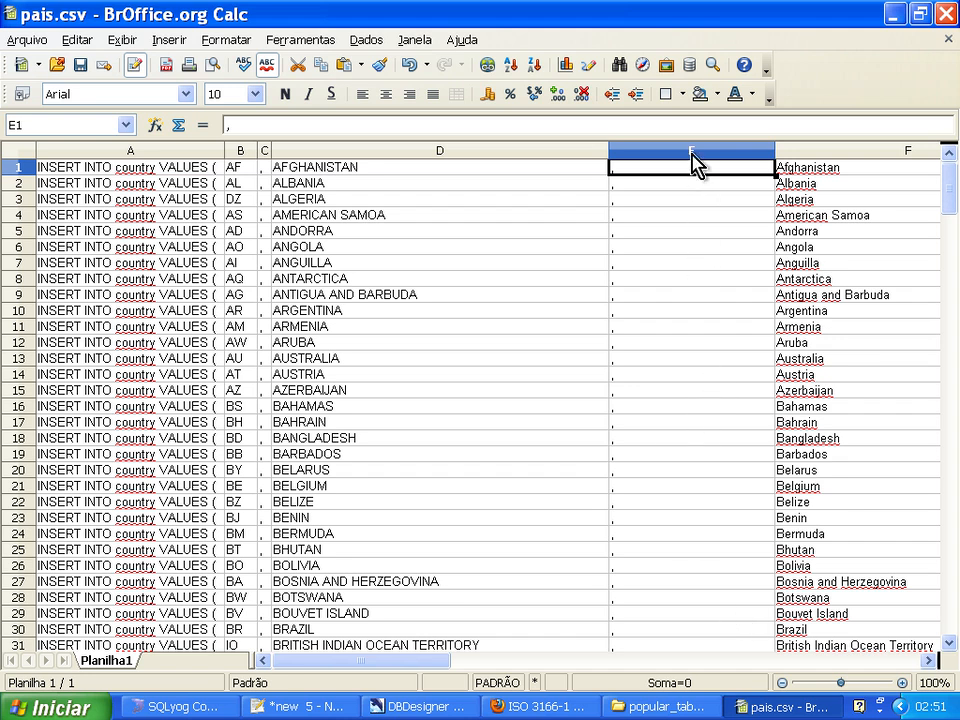
Copy the UPDATE formula from the Notepad++ document and paste it into cell E1 of pais.csv in Calc.
left_click(300, 706)
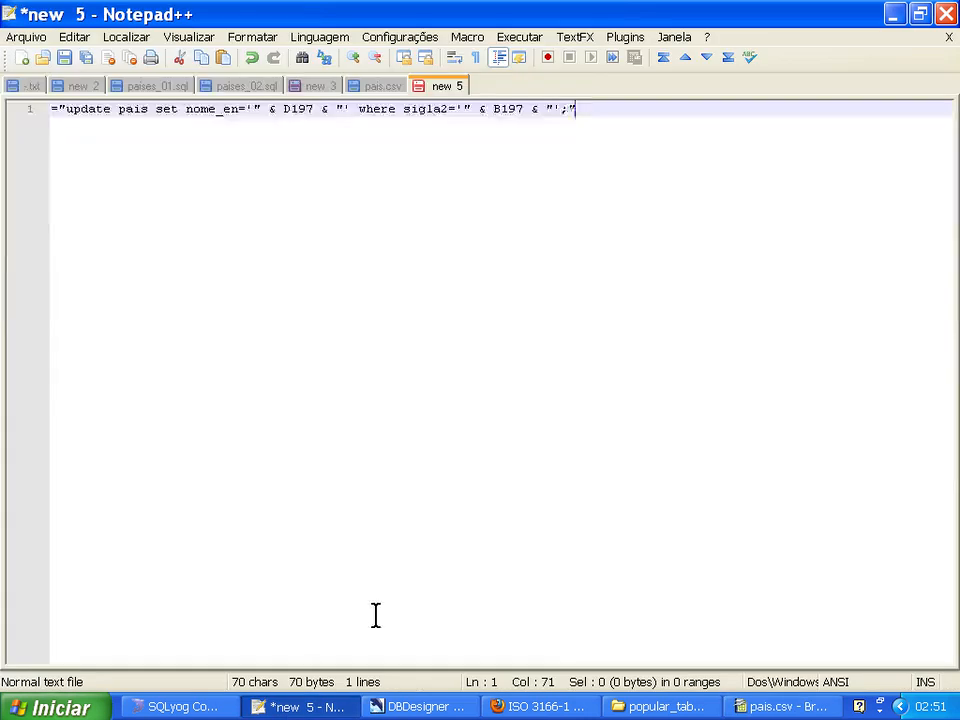
key("ctrl+a")
key("ctrl+c")
key("alt+Tab")
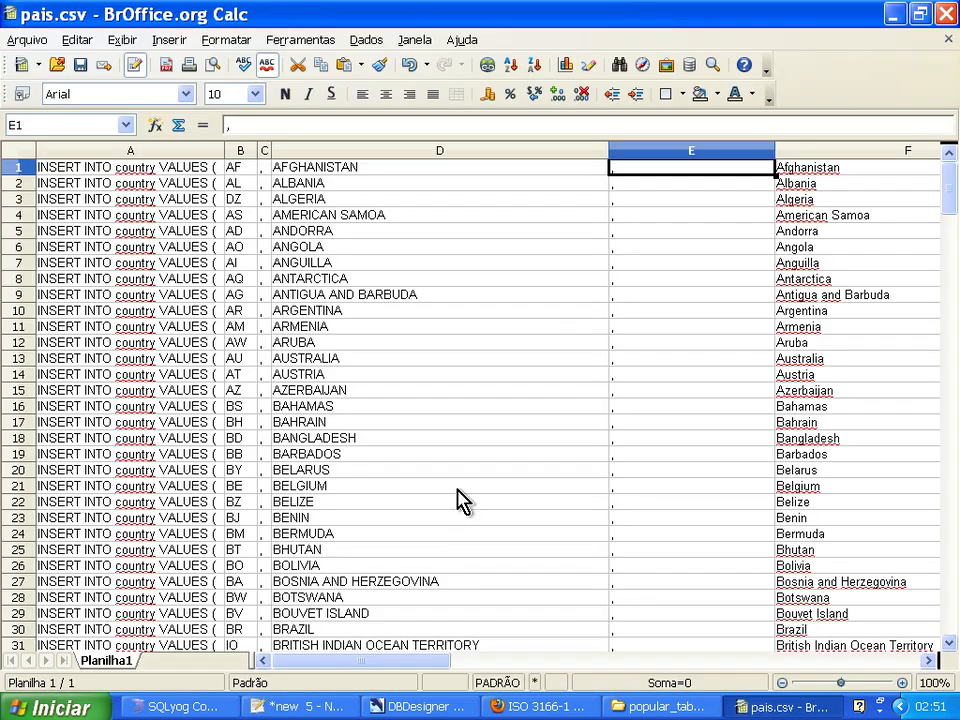
key("ctrl+v")
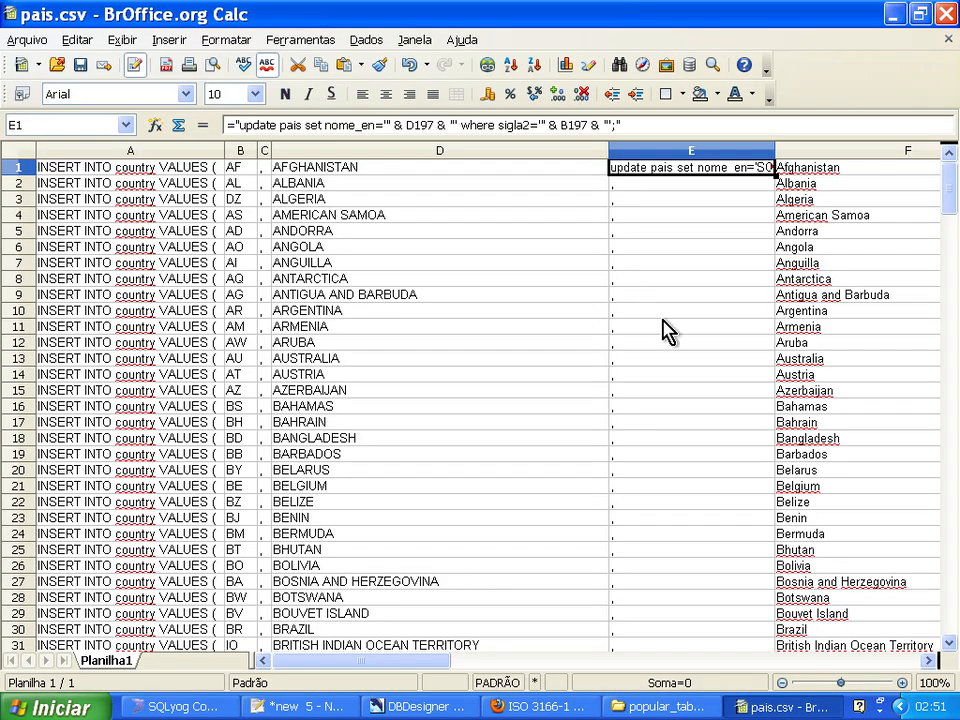
key("Down")
key("Up")
key("F2")
key("Return")
key("Up")
key("Right")
key("Left")
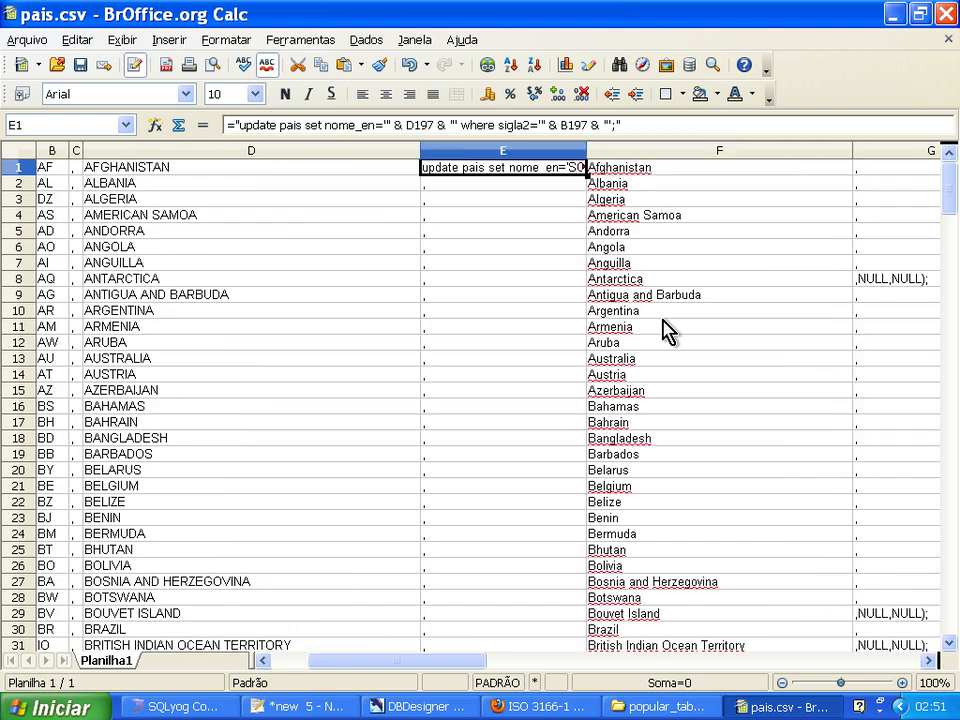
Delete columns E and F, and after that the range E through L, so that no data remains beyond column D.
left_click(519, 155)
left_click_drag(518, 151, 828, 154)
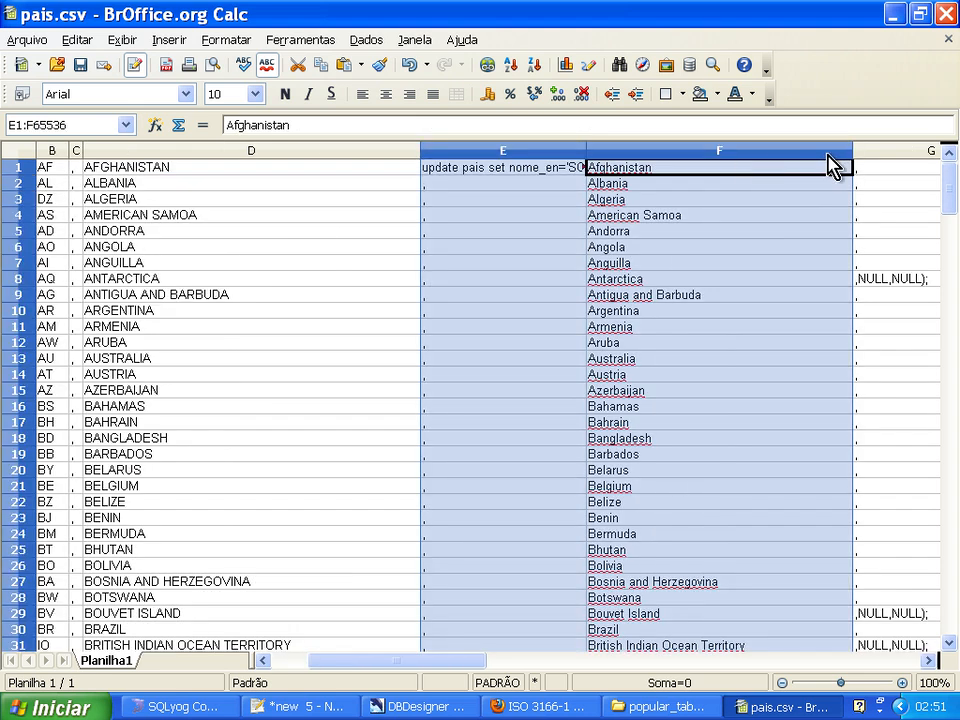
right_click(612, 150)
left_click(754, 256)
left_click_drag(527, 152, 855, 160)
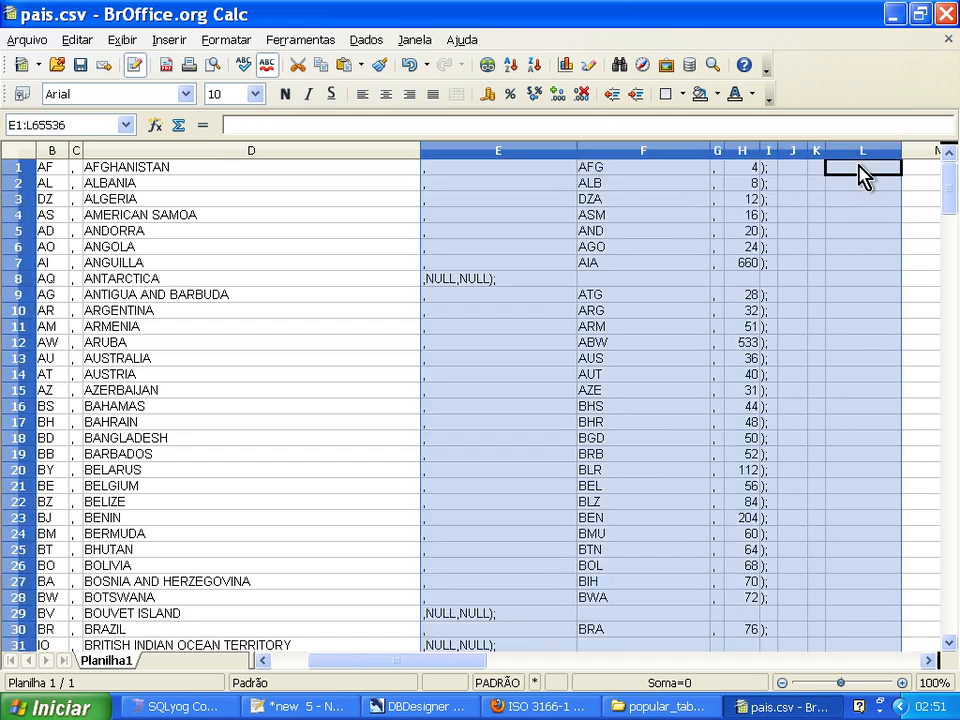
right_click(850, 158)
left_click(782, 268)
Widen the empty column E to fit a full statement and paste the UPDATE formula from Notepad++ into cell E1.
left_click(533, 230)
left_click_drag(497, 152, 835, 152)
key("alt+Tab")
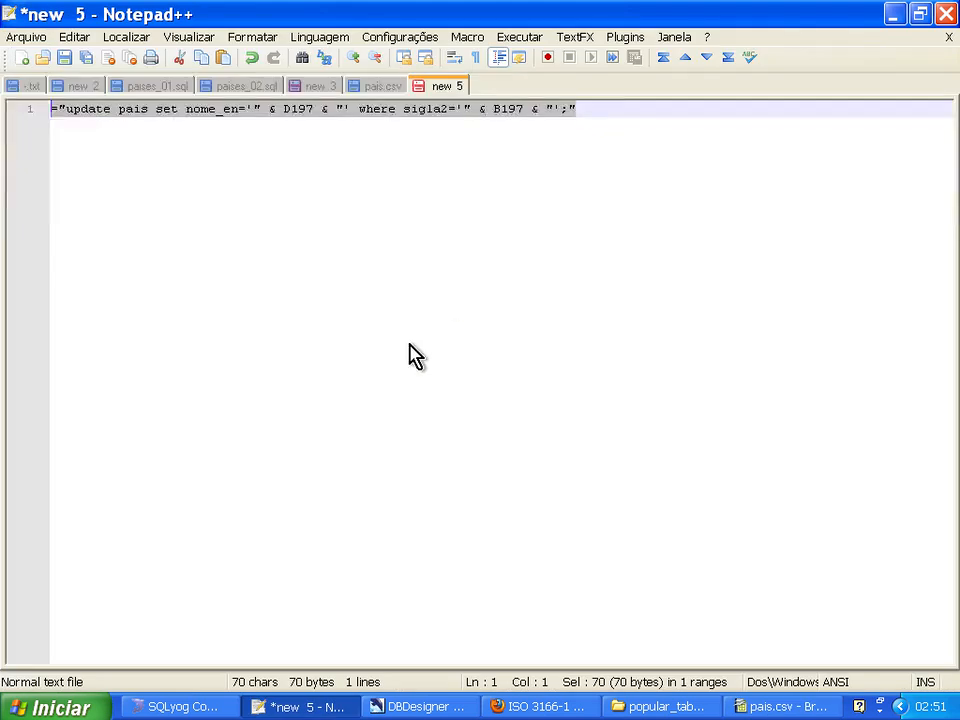
key("ctrl+a")
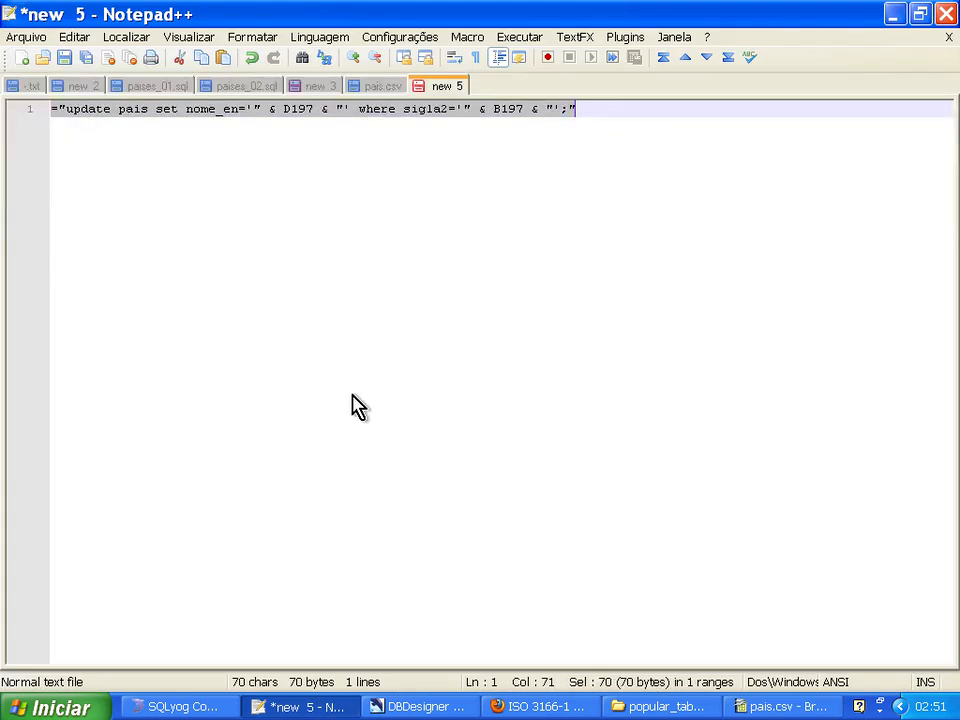
key("alt+Tab")
left_click(452, 172)
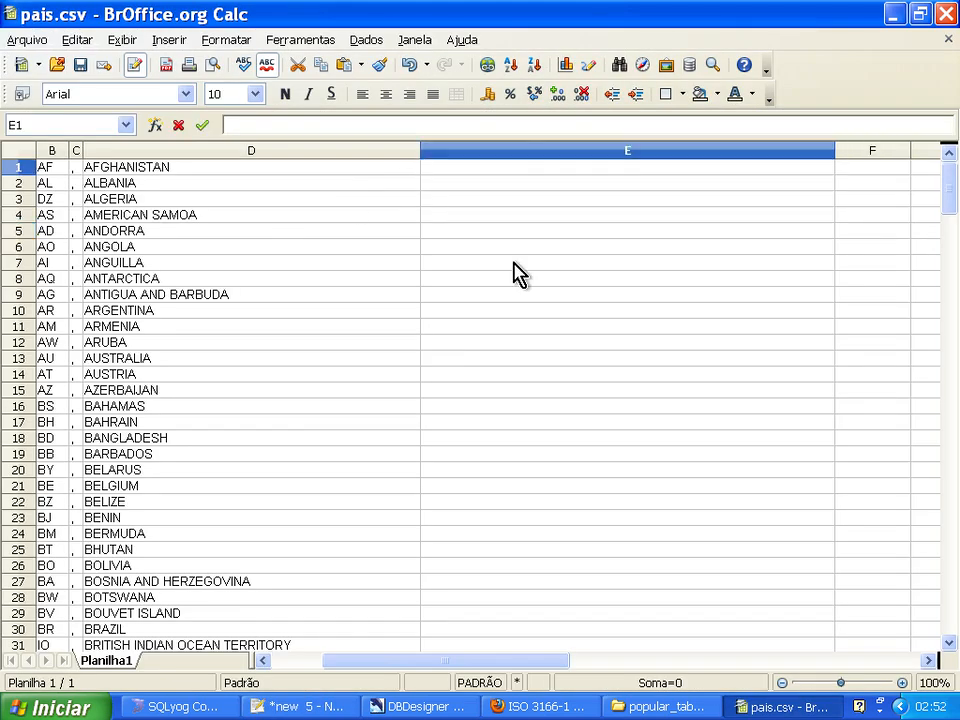
key("ctrl+v")
key("Return")
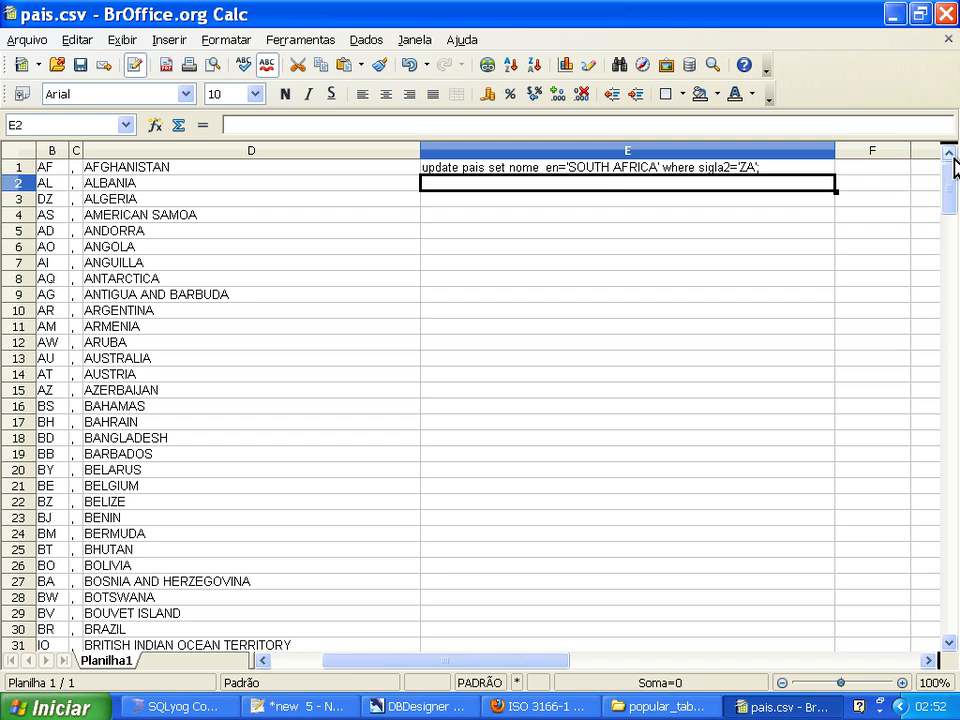
Edit the formula in E1 to reference D1 for nome_en and B1 for sigla2.
left_click_drag(332, 663, 356, 662)
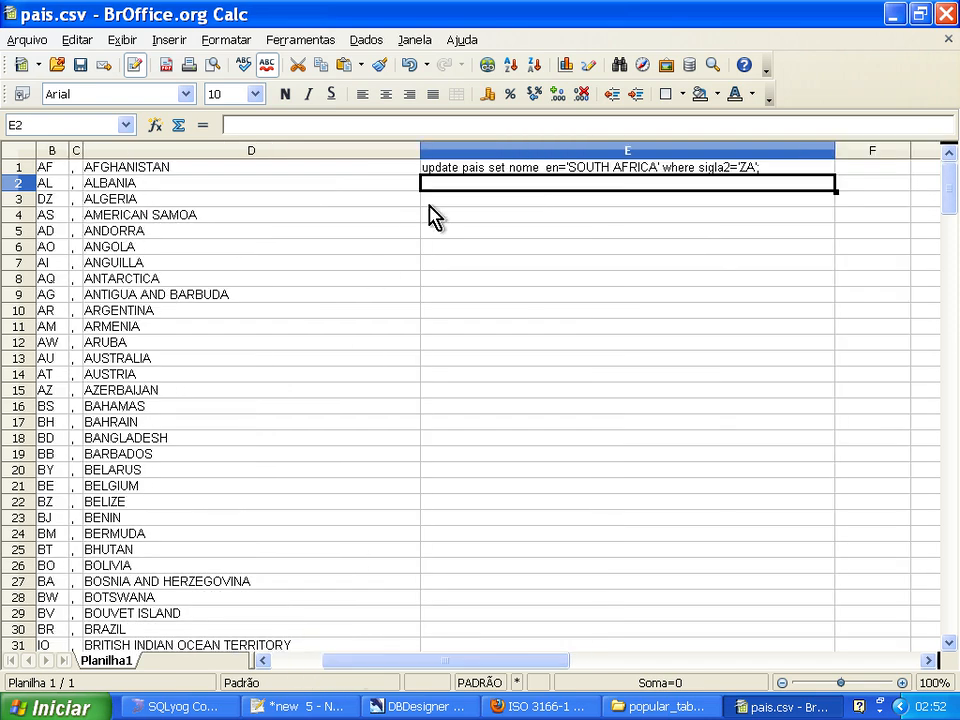
left_click(440, 170)
key("F2")
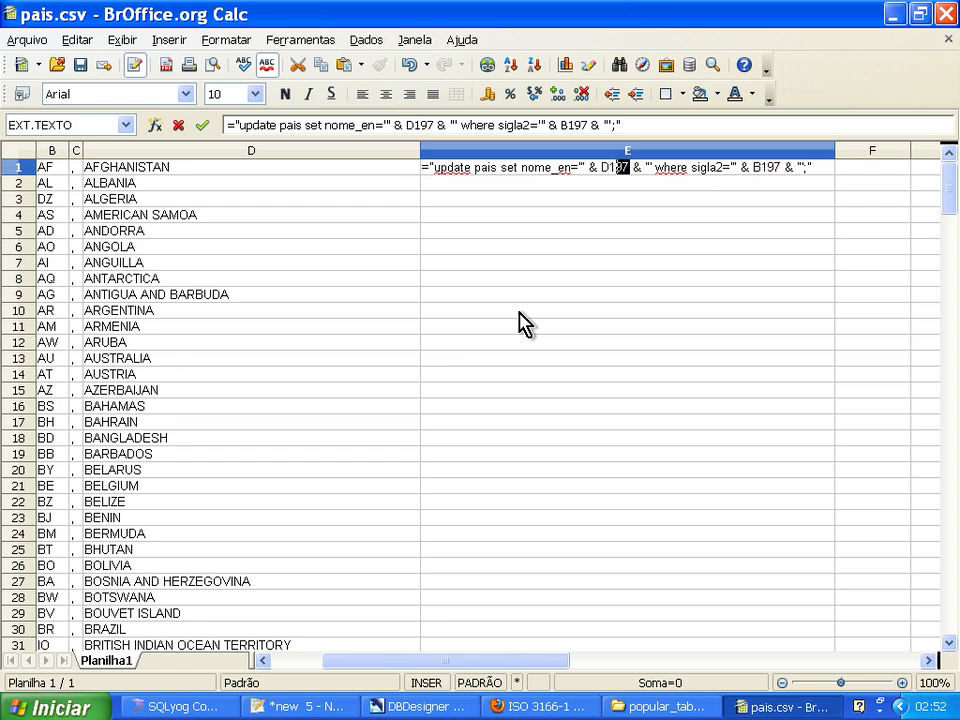
key("BackSpace")
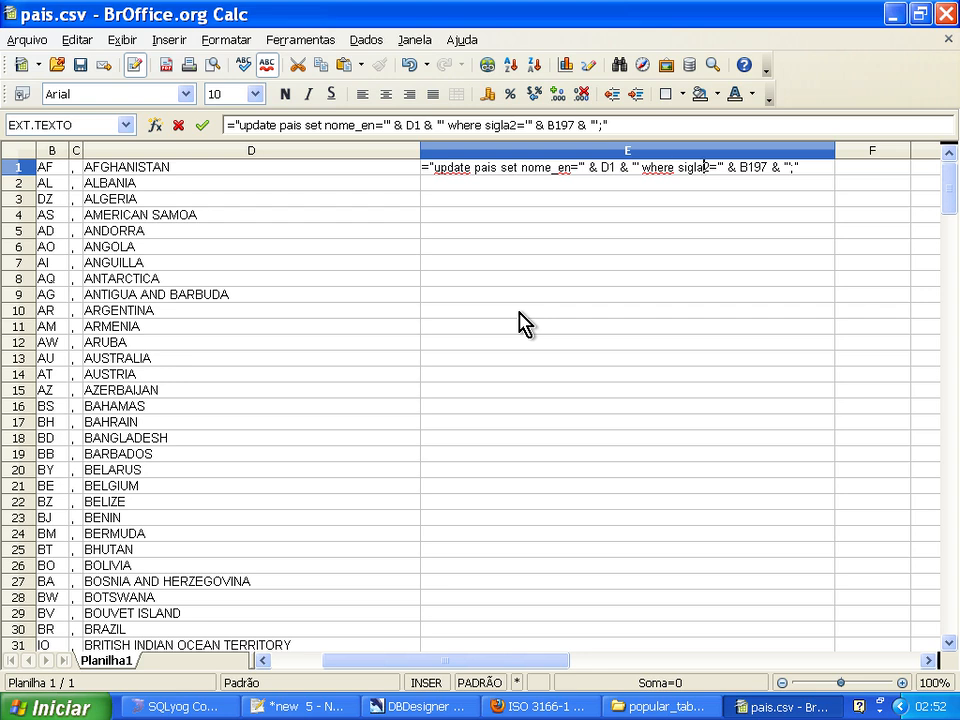
key("BackSpace")
key("Return")
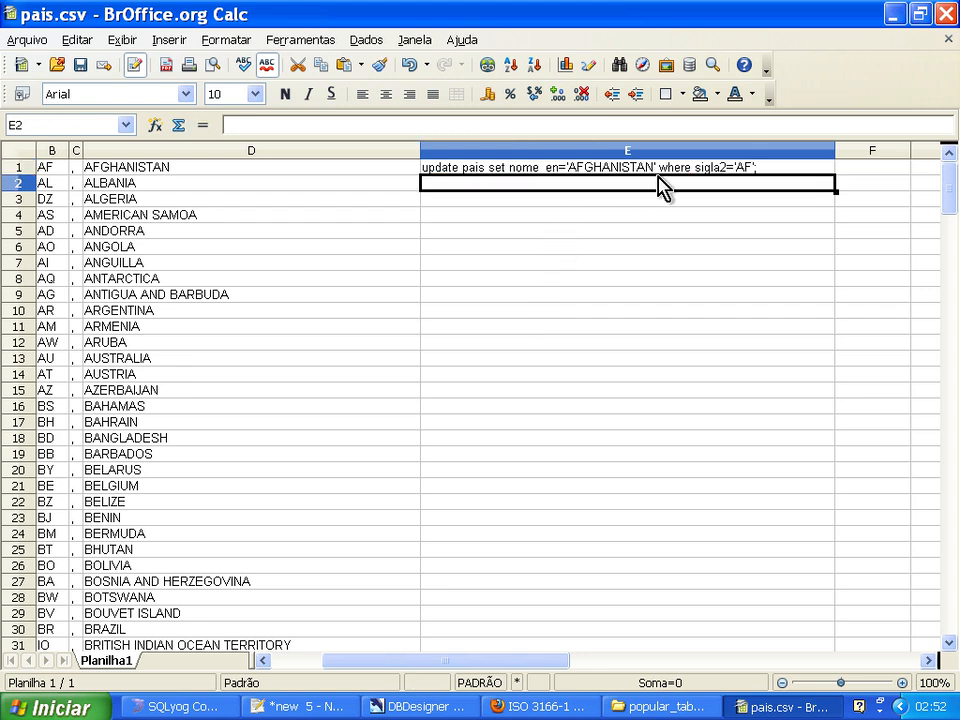
Fill the E1 formula down to the last country in row 239 and select cell E239.
key("Up")
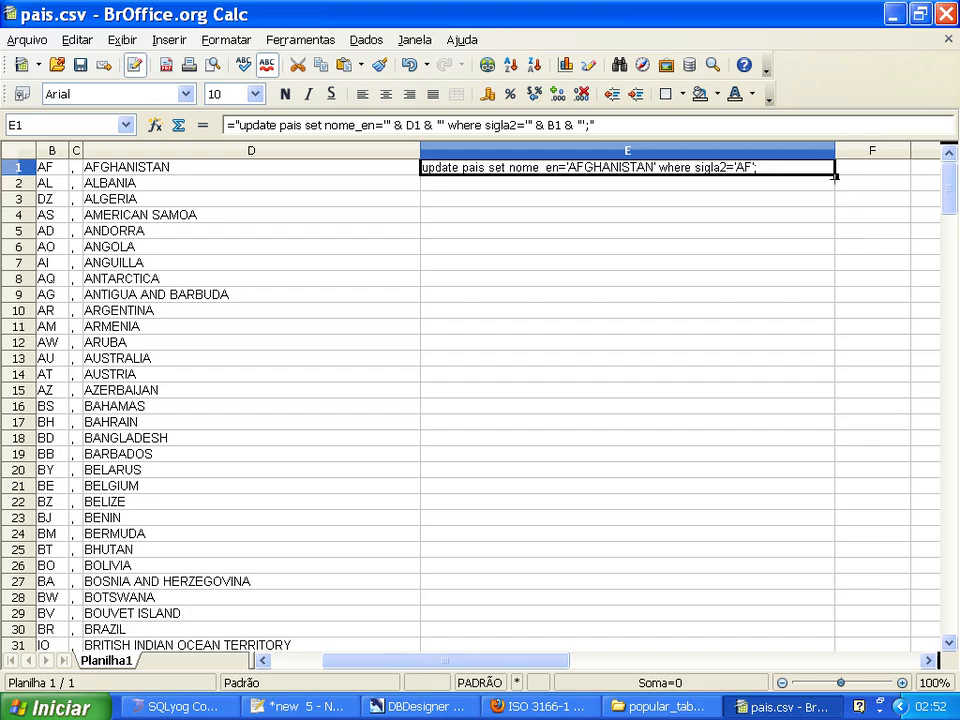
double_click(835, 175)
left_click_drag(951, 198, 917, 613)
left_click(701, 247)
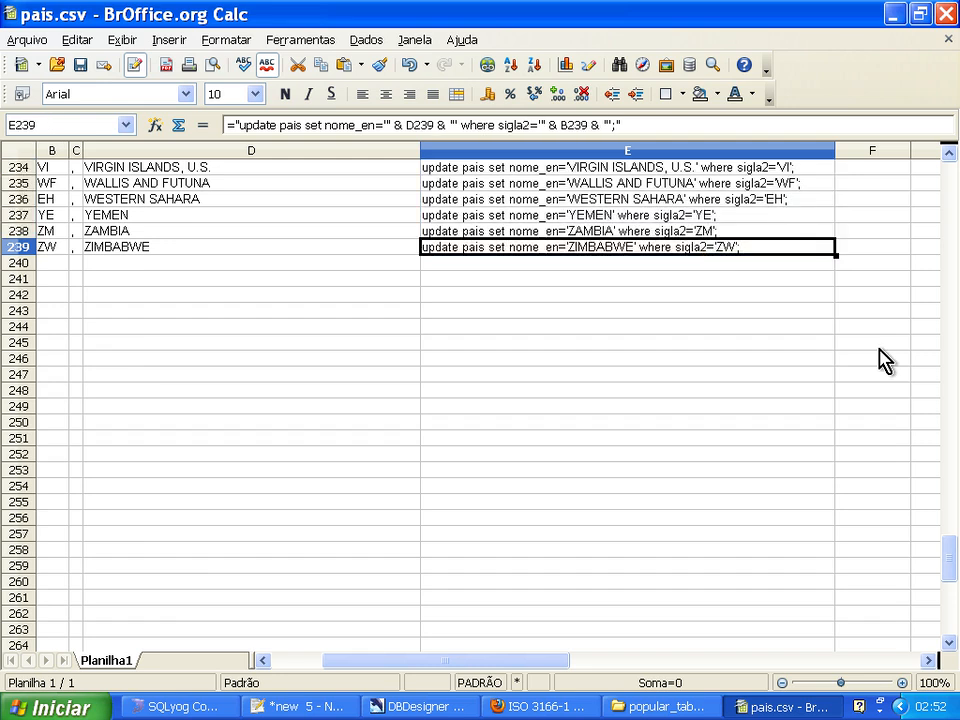
Copy the UPDATE statements in E1:E239 into the remove_acentos query editor in SQLyog, replacing its contents and removing the trailing blank line.
key("ctrl+shift+Up")
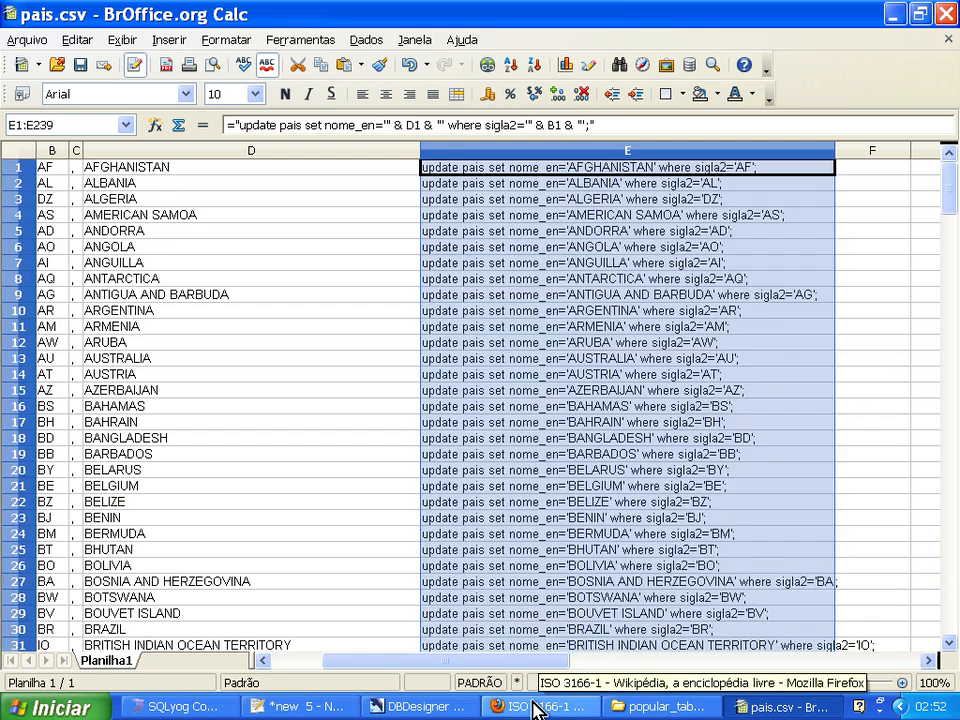
left_click(205, 706)
key("ctrl+v")
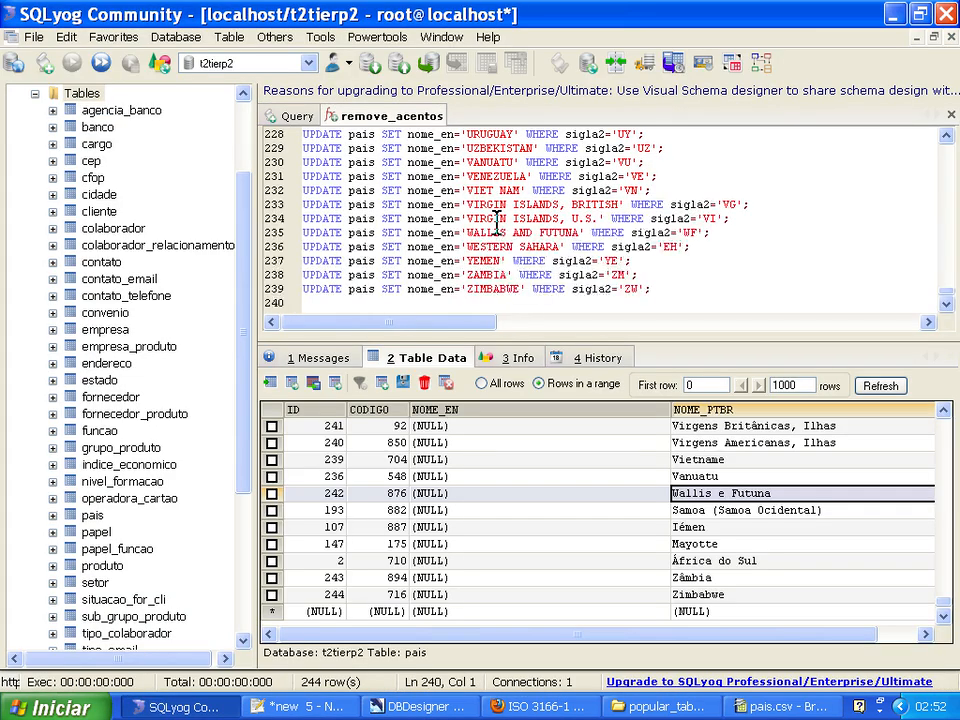
right_click(497, 224)
left_click(500, 232)
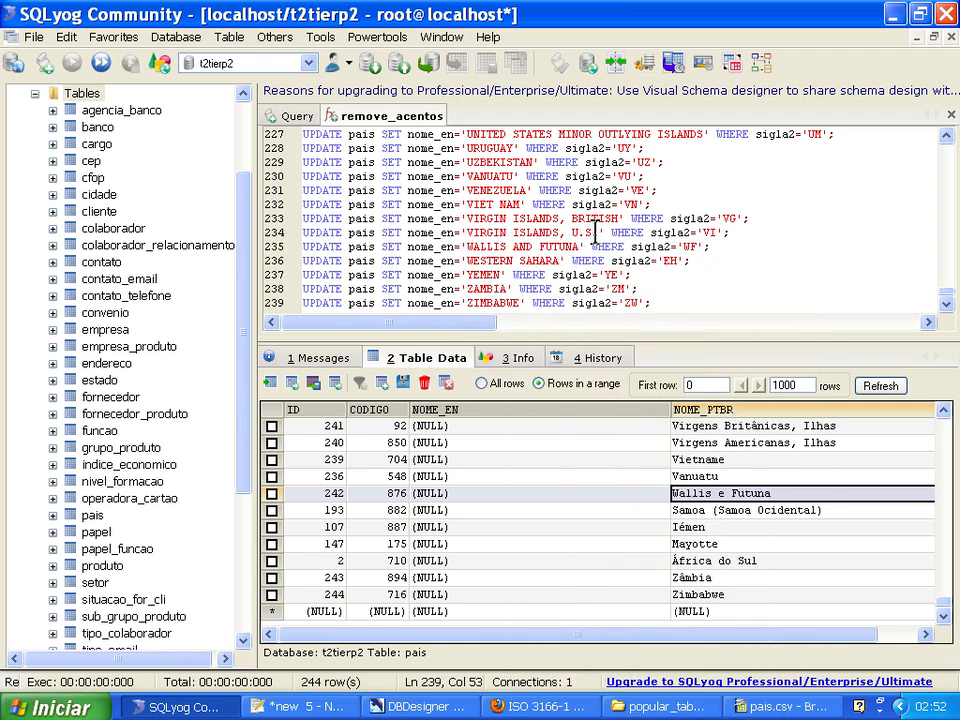
scroll(597, 232, "up", 10)
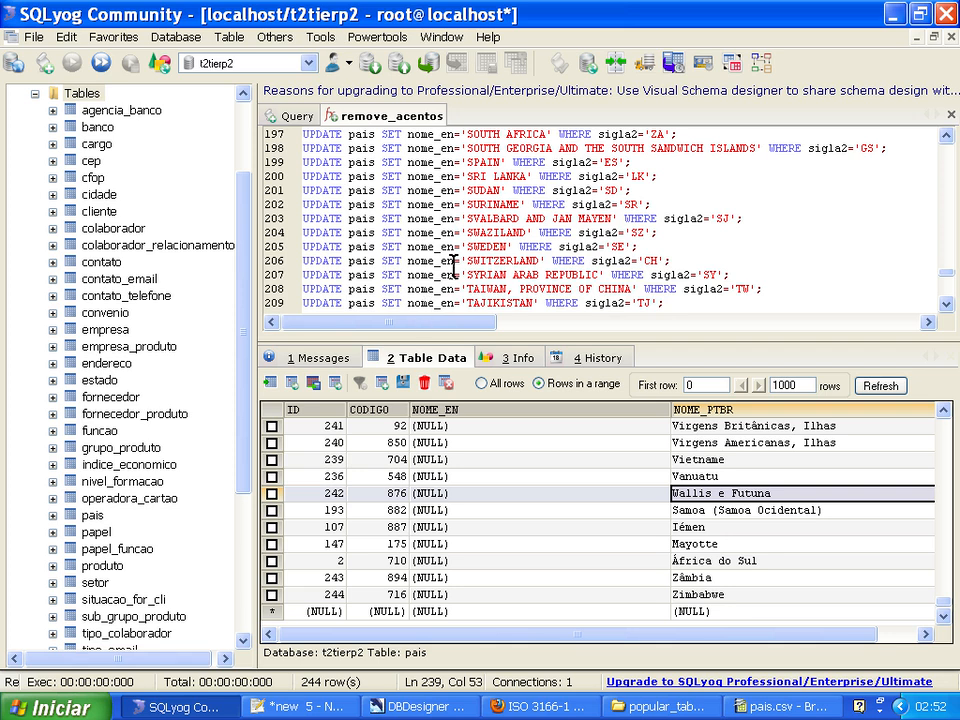
scroll(455, 267, "up", 11)
scroll(435, 245, "down", 20)
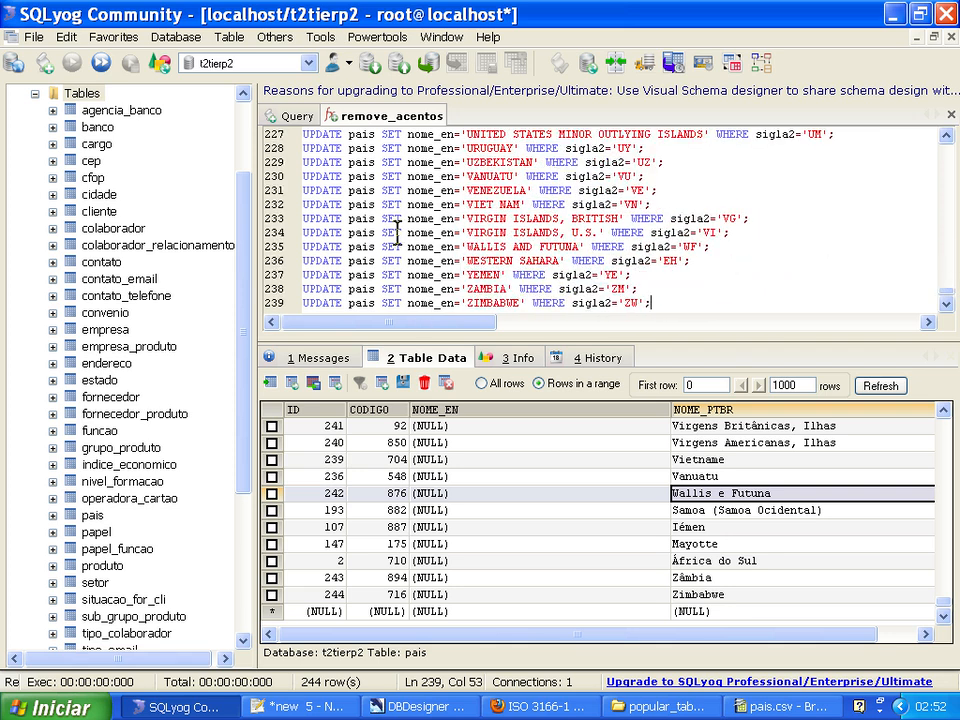
Execute all the UPDATE queries and refresh the data of the pais table.
right_click(691, 306)
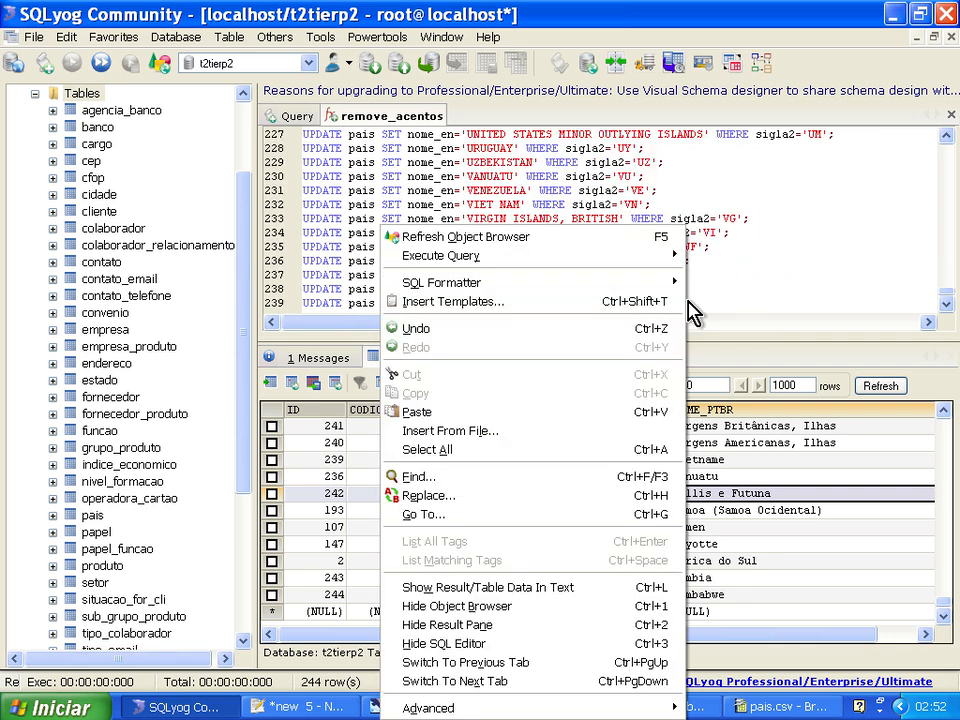
mouse_move(573, 258)
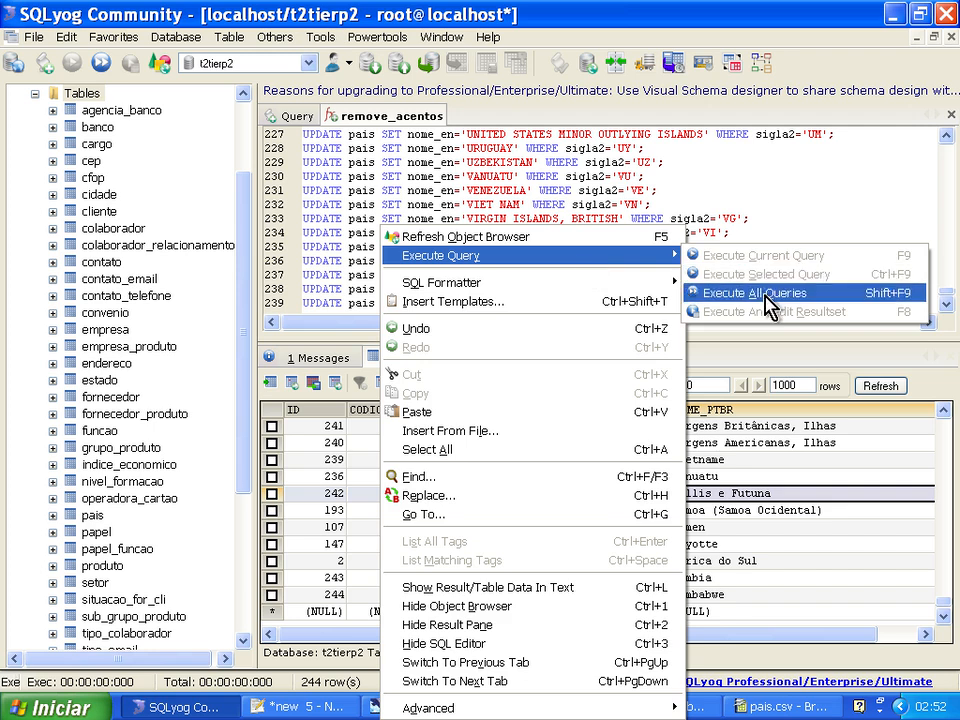
left_click(762, 294)
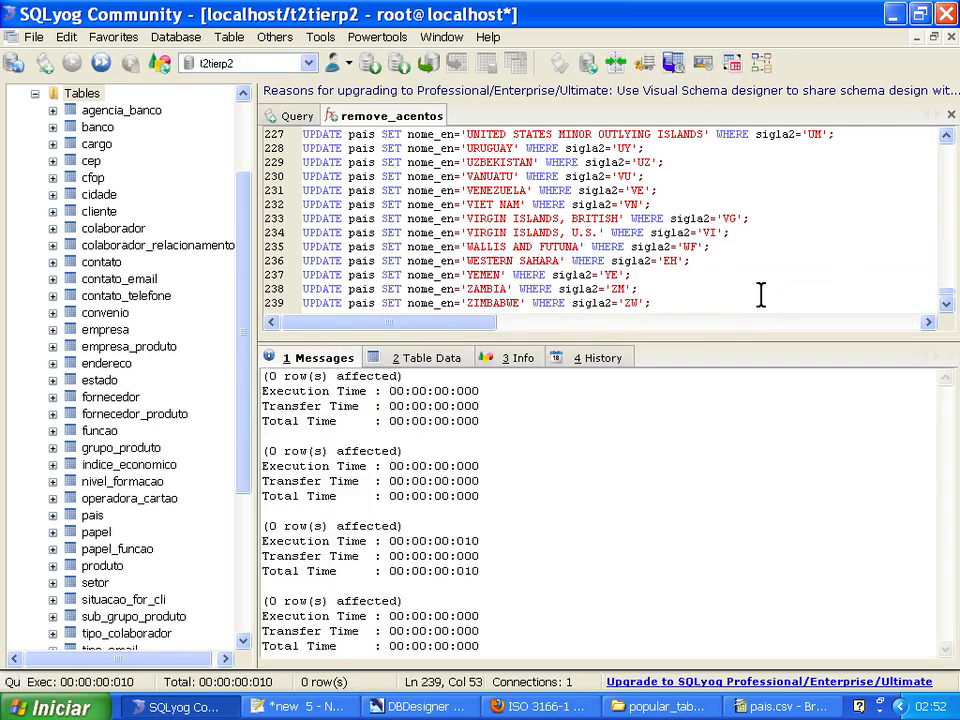
left_click(435, 360)
left_click(880, 386)
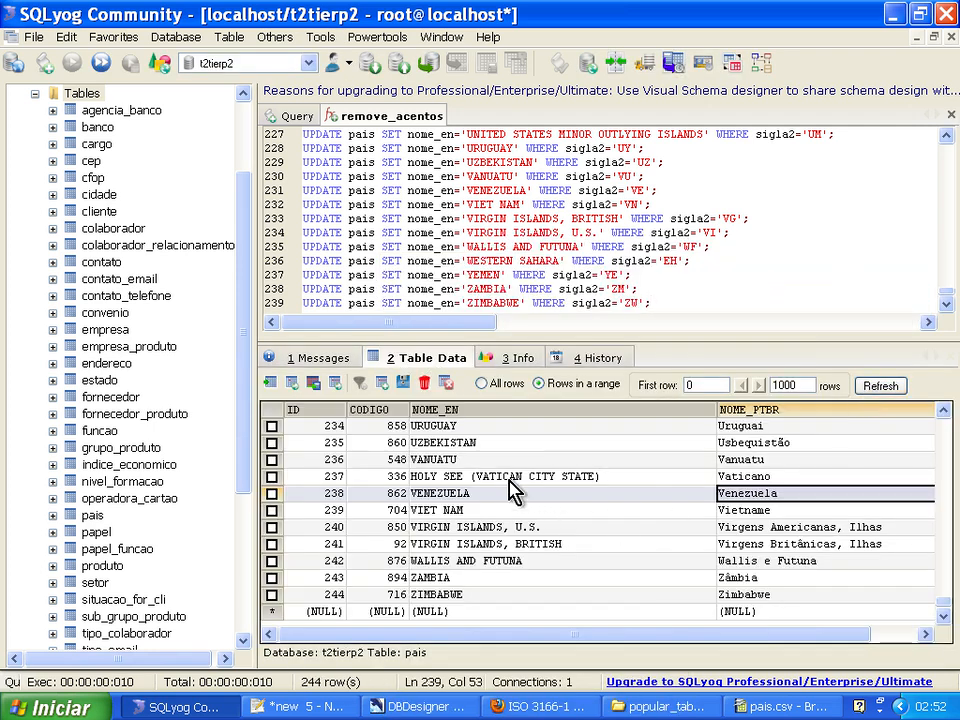
Sort the pais records by NOME_EN and check the SIGLA2 code of Sérvia among those without an English name.
left_click(688, 464)
key("ctrl+Home")
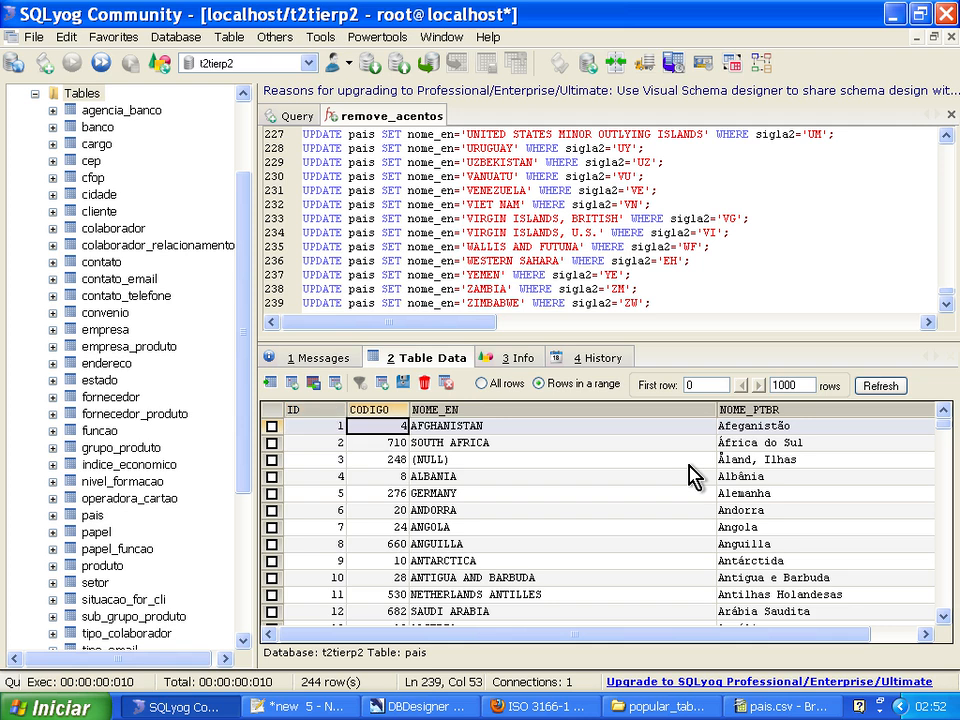
left_click(518, 410)
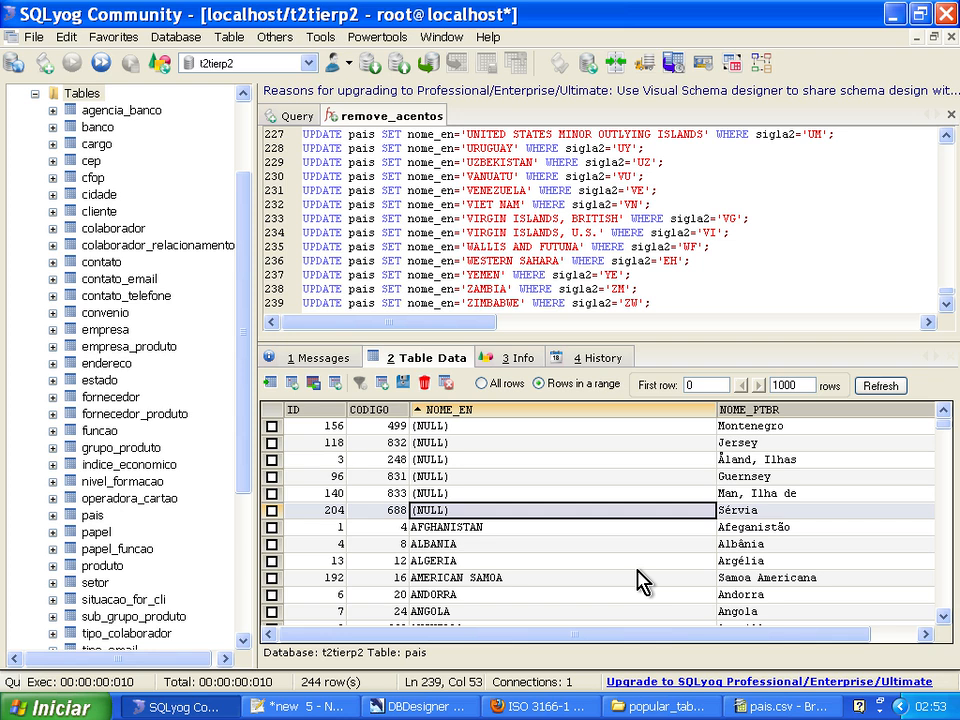
key("Right")
key("Right")
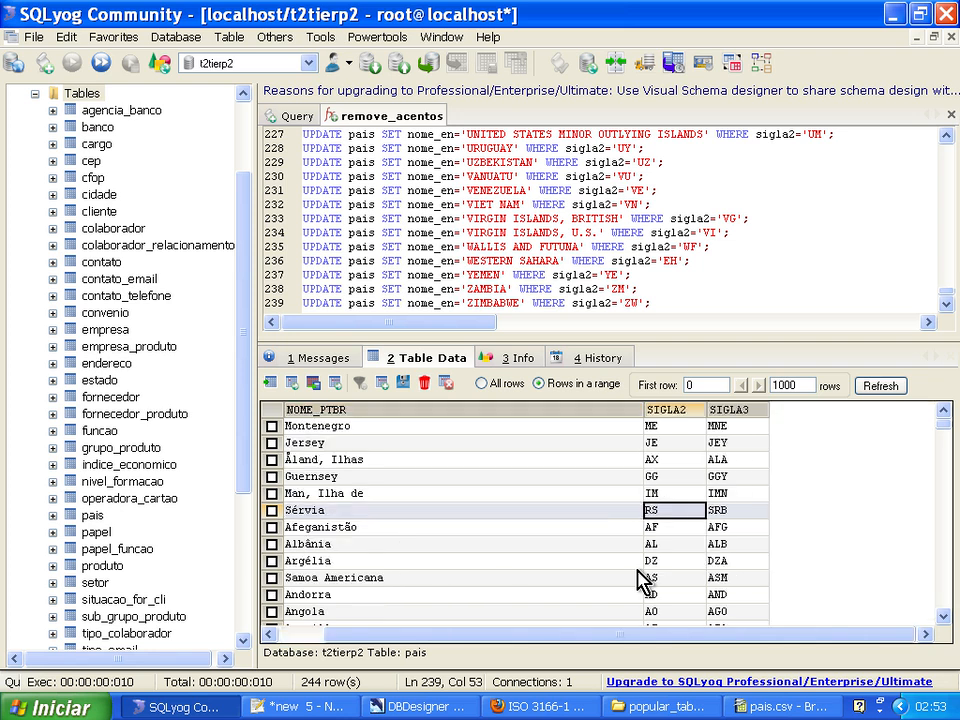
Search paises_01.sql in Notepad++ for the country code 'RS', starting from the beginning of the file.
left_click(320, 705)
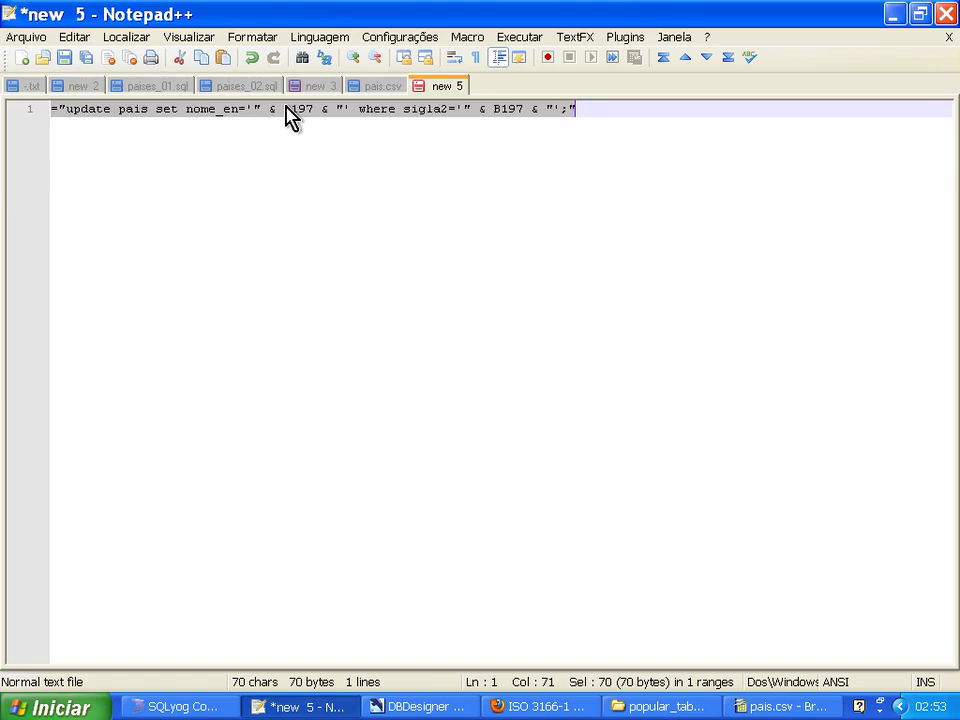
left_click(190, 86)
key("ctrl+Home")
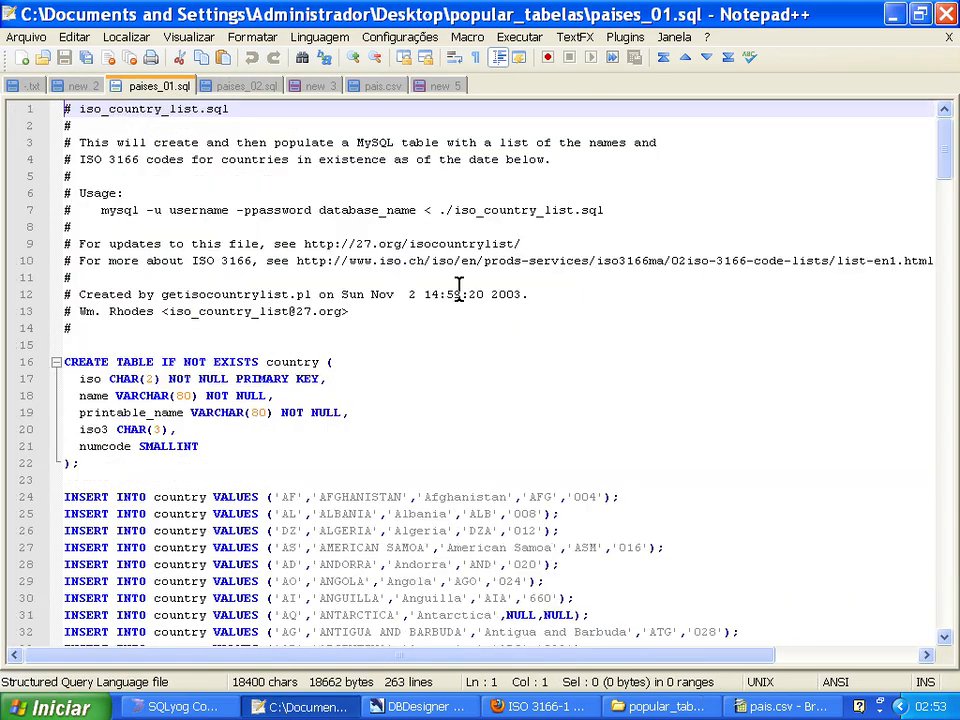
key("ctrl+f")
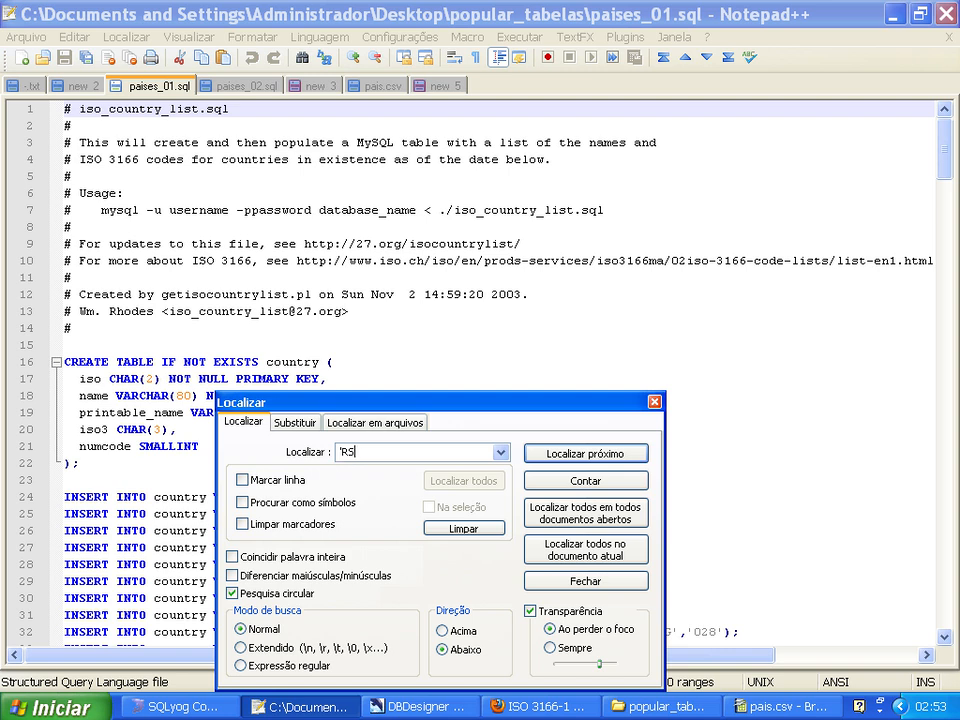
left_click(585, 453)
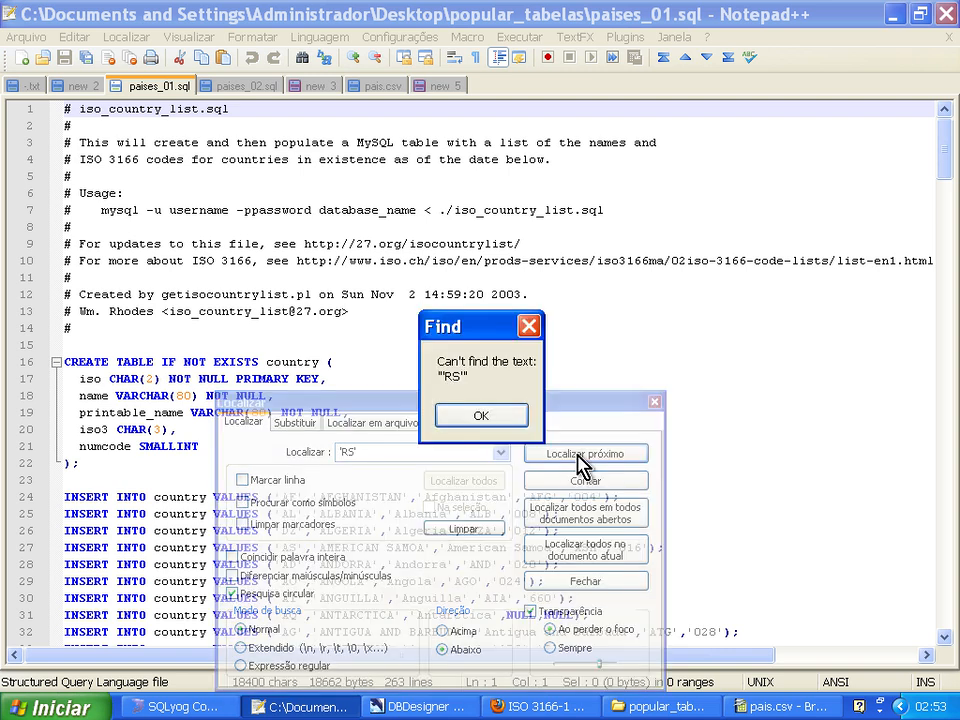
left_click(452, 418)
key("Escape")
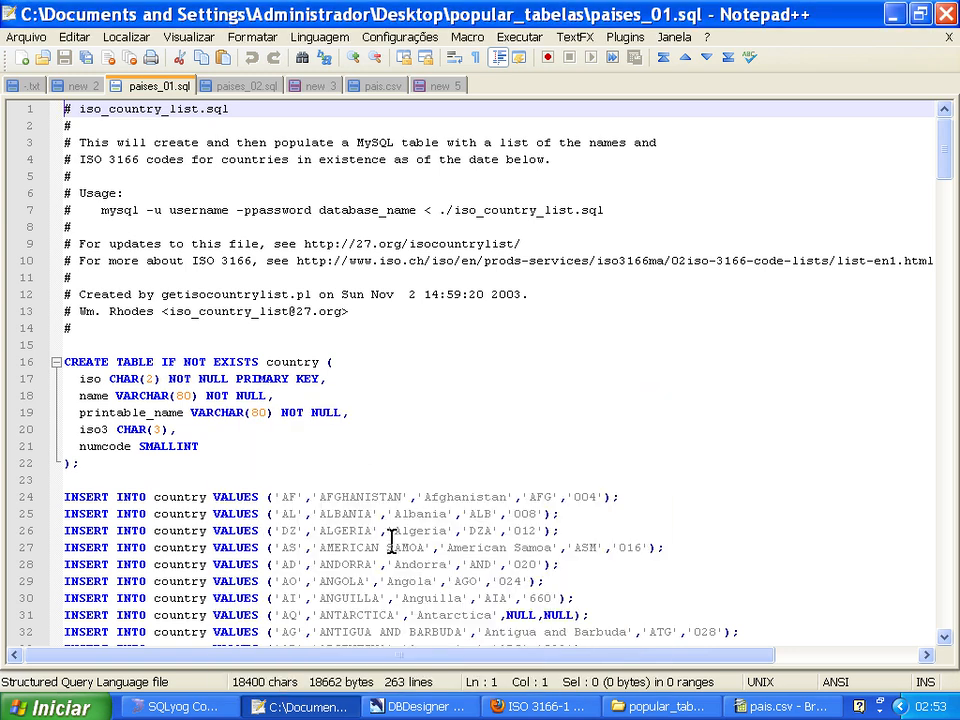
Search paises_02.sql for the same country code 'RS'.
left_click(248, 87)
key("ctrl+f")
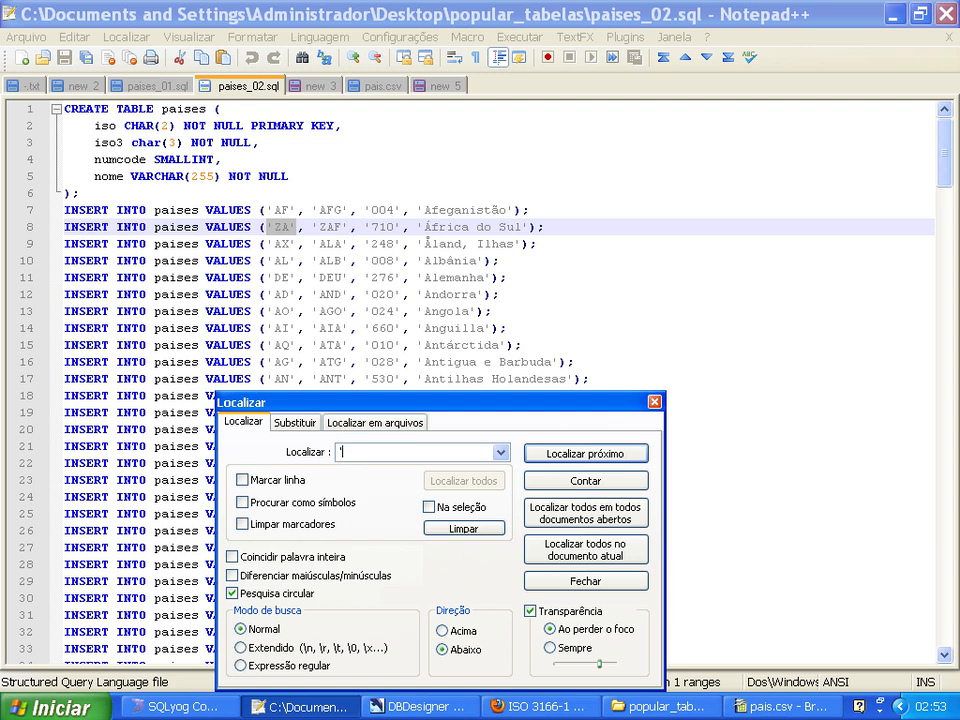
type("'RS'")
left_click(580, 455)
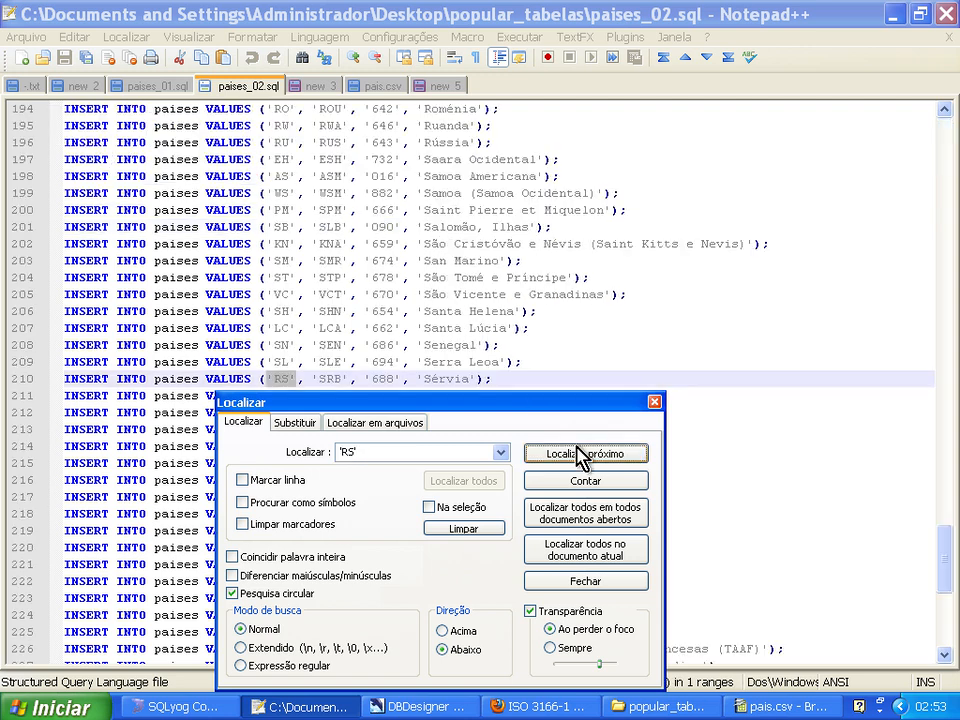
key("Escape")
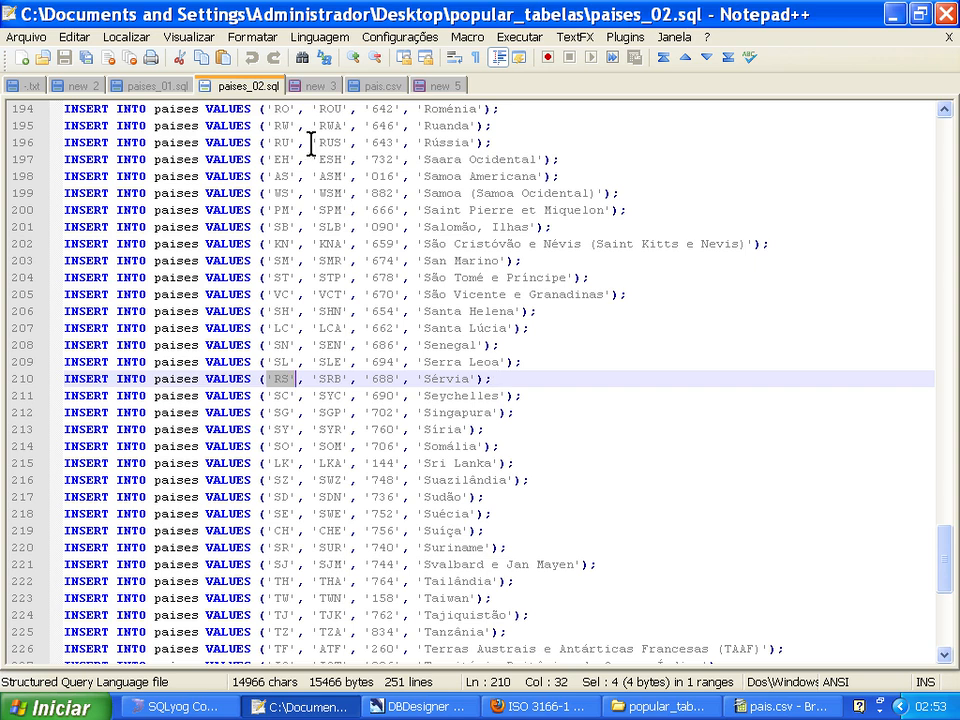
Replace the contents of document new 3 with all INSERT statements from paises_01.sql, ending at the last statement without a blank line.
left_click(158, 87)
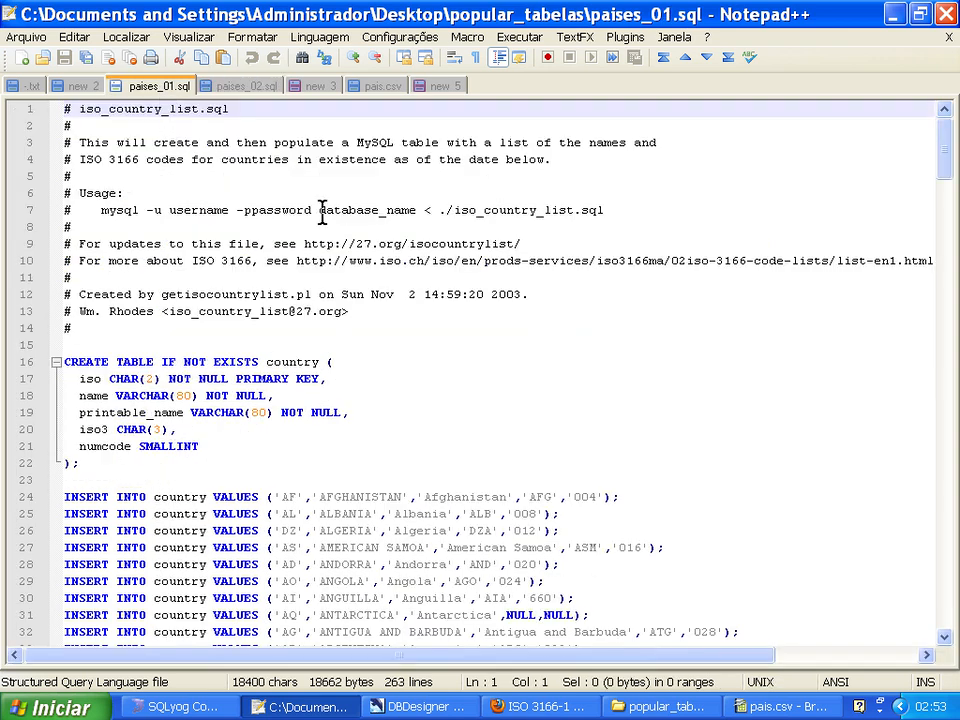
key("Down")
key("Down")
key("Down")
key("Down")
key("Down")
key("Down")
key("Down")
key("Down")
key("Down")
key("Down")
key("Down")
key("Down")
key("Down")
key("Down")
key("Down")
key("Down")
key("Down")
key("Down")
key("Down")
key("Down")
key("Up")
key("Up")
key("Up")
key("ctrl+shift+End")
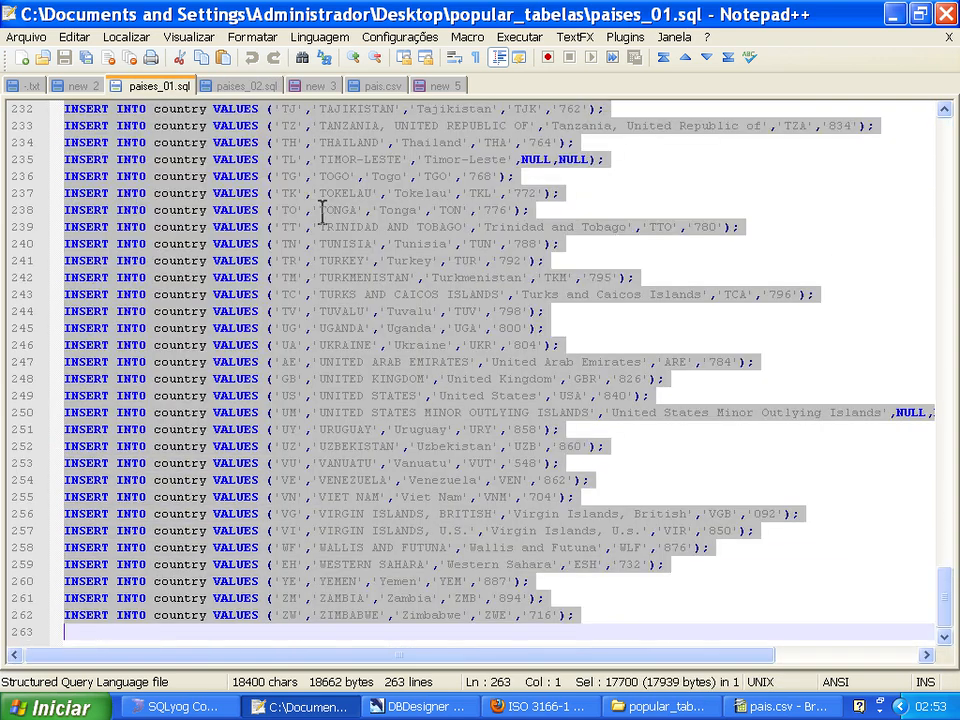
left_click(320, 88)
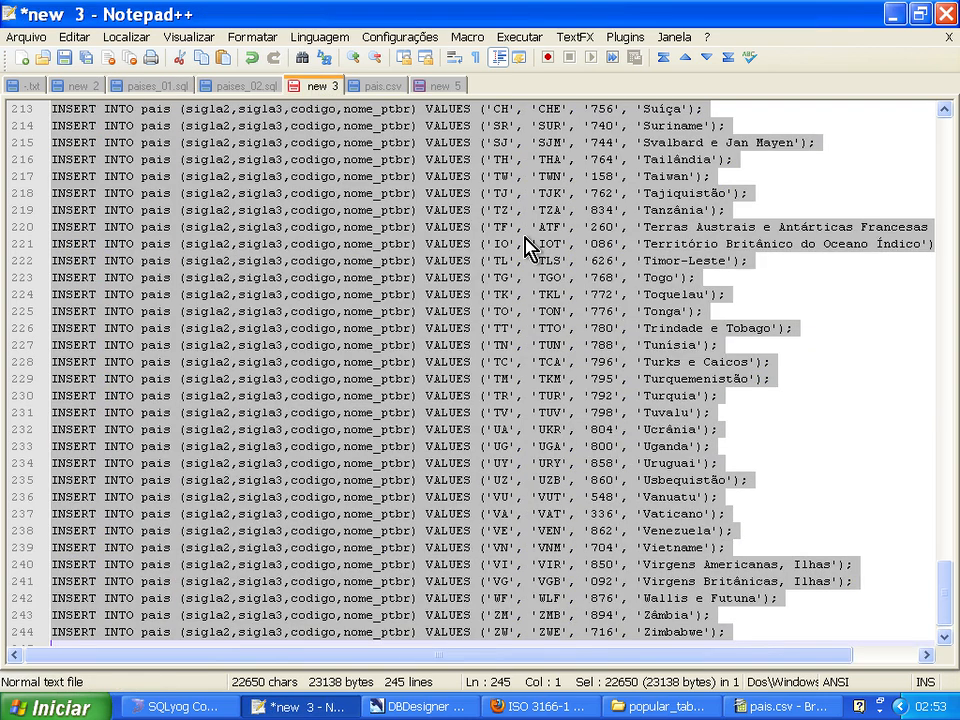
key("ctrl+v")
key("ctrl+Home")
key("ctrl+End")
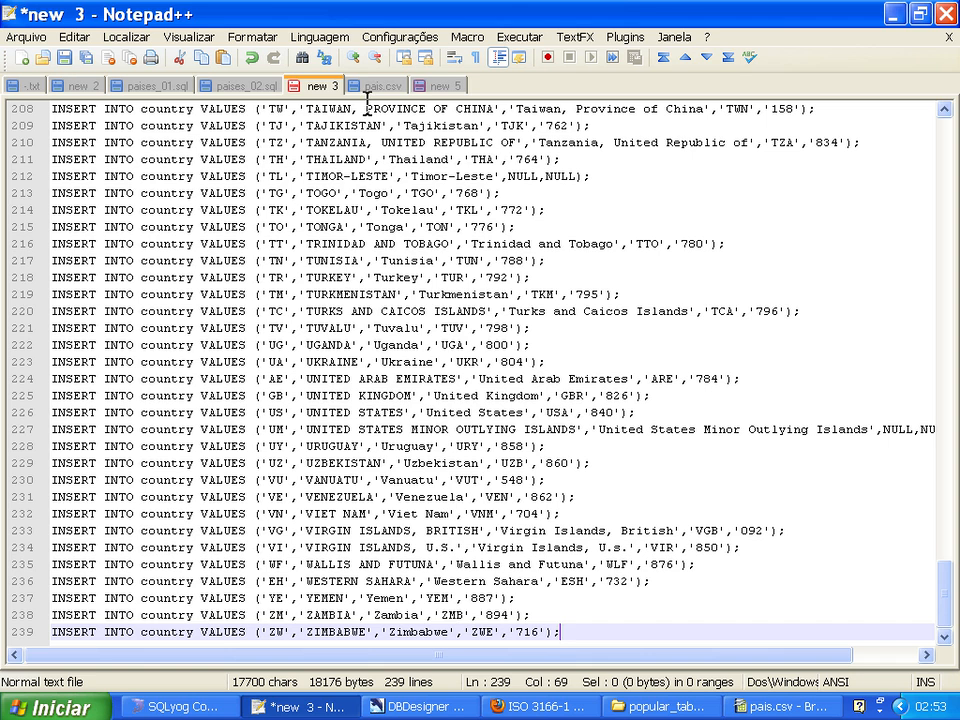
Replace the contents of document new 5 with all INSERT statements from paises_02.sql and remove the trailing blank line.
left_click(248, 87)
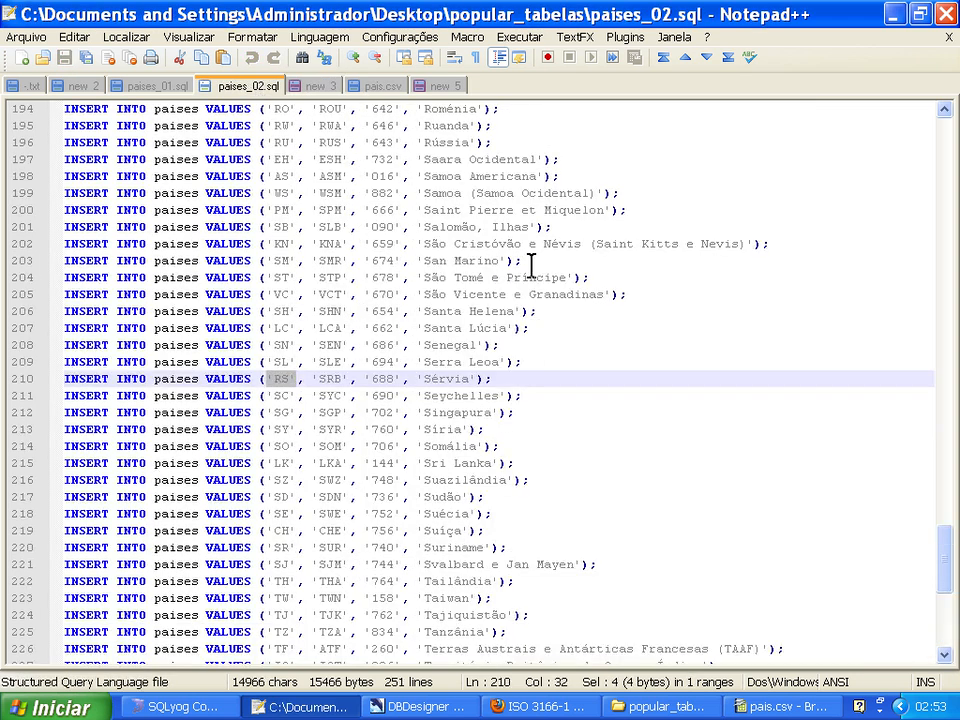
key("ctrl+Home")
key("Down")
key("Down")
key("Down")
key("Down")
key("Down")
key("Down")
key("ctrl+shift+End")
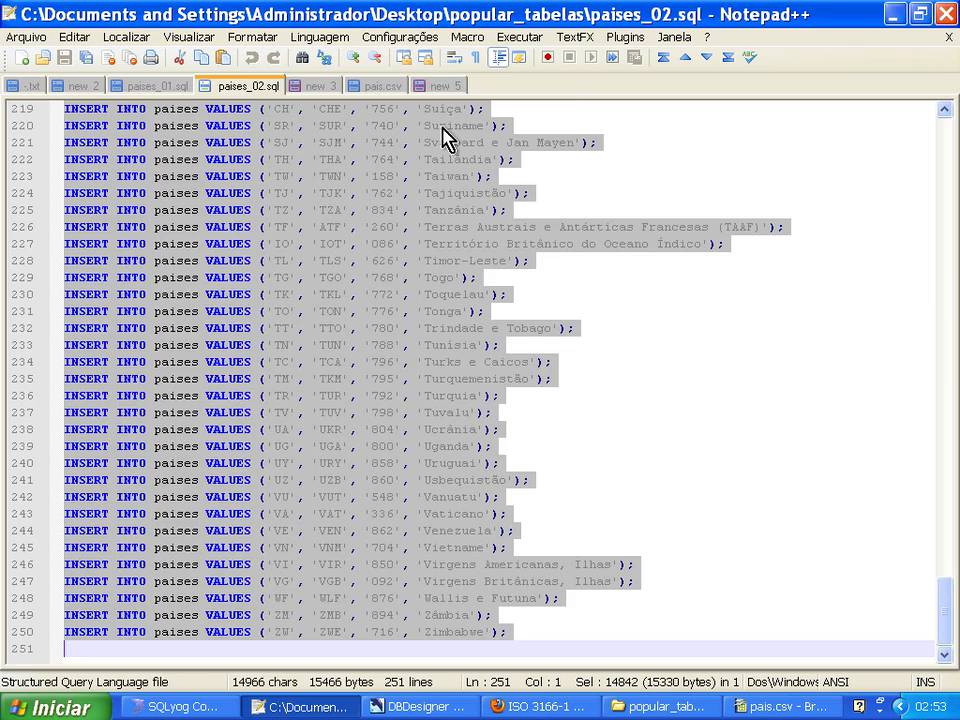
left_click(438, 87)
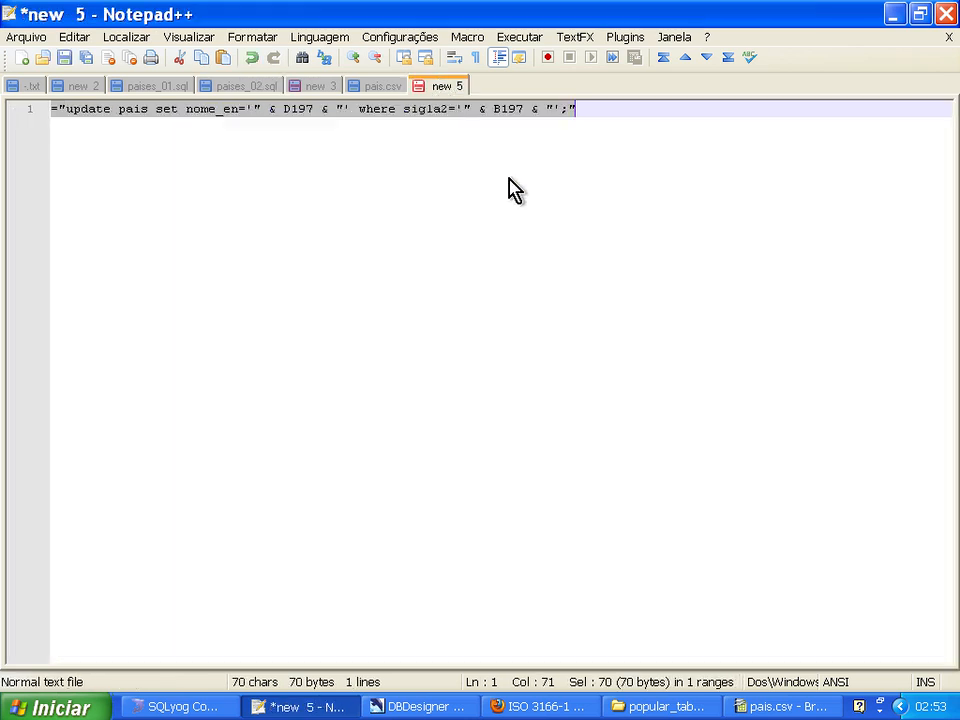
key("ctrl+Home")
key("ctrl+a")
key("Delete")
key("ctrl+v")
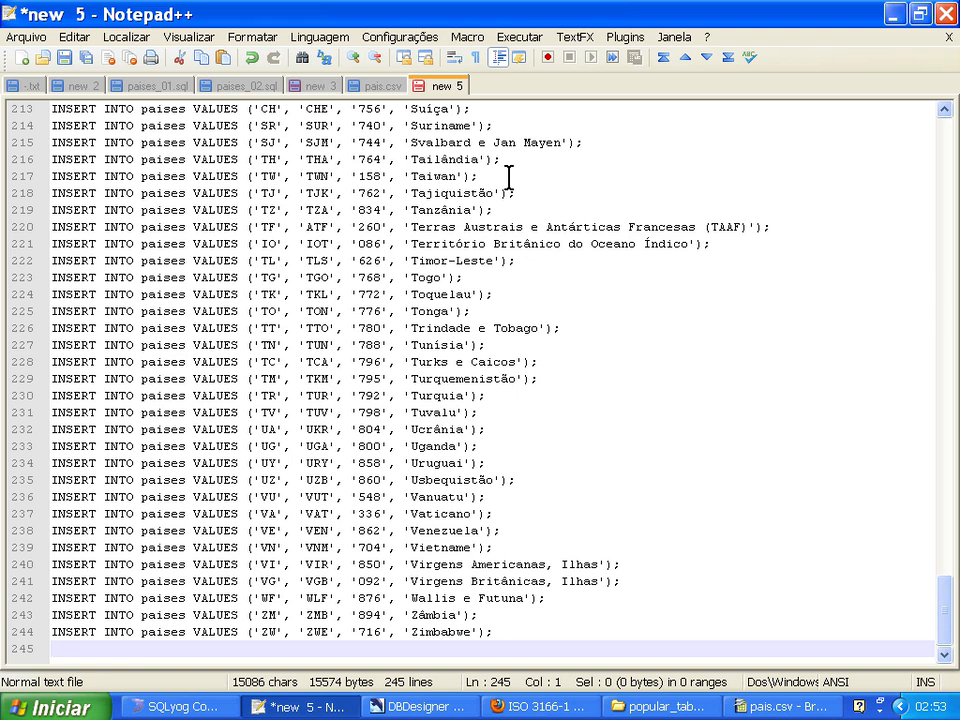
key("BackSpace")
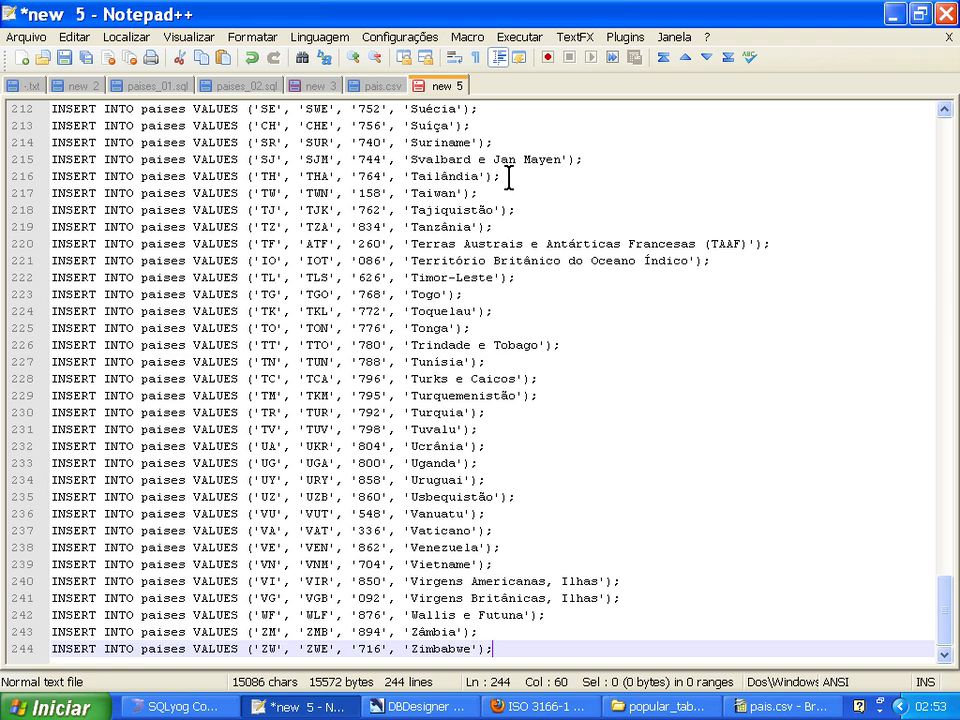
Compare the line count in new 3, review the pais records lacking NOME_EN in SQLyog, and return to pais.csv in Calc.
left_click(316, 90)
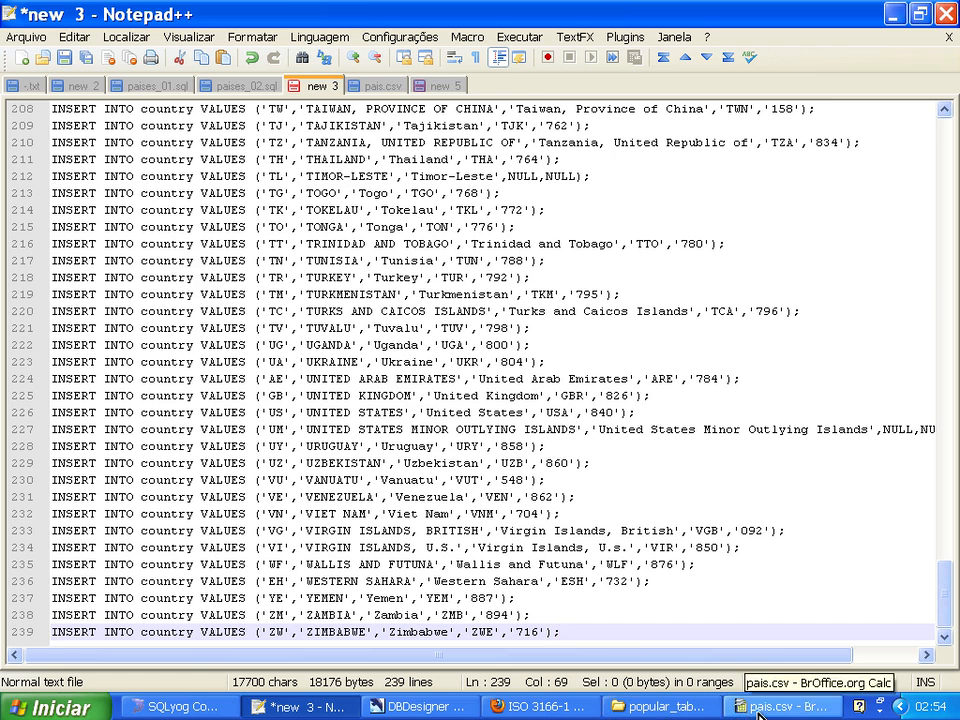
left_click(206, 707)
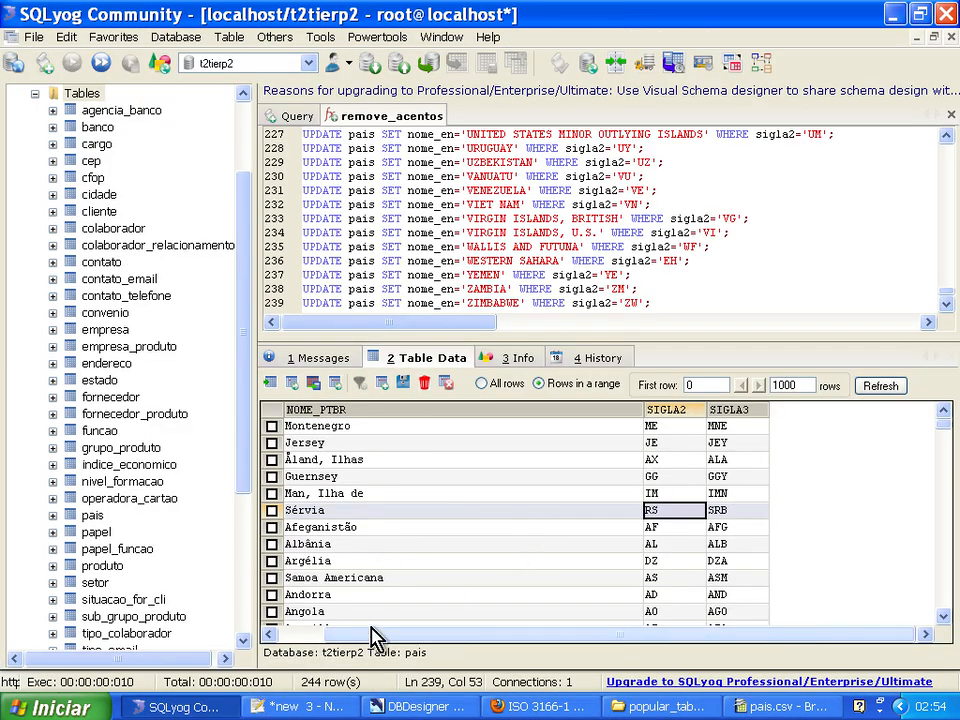
left_click_drag(367, 631, 263, 632)
key("Up")
key("Up")
key("Up")
key("Up")
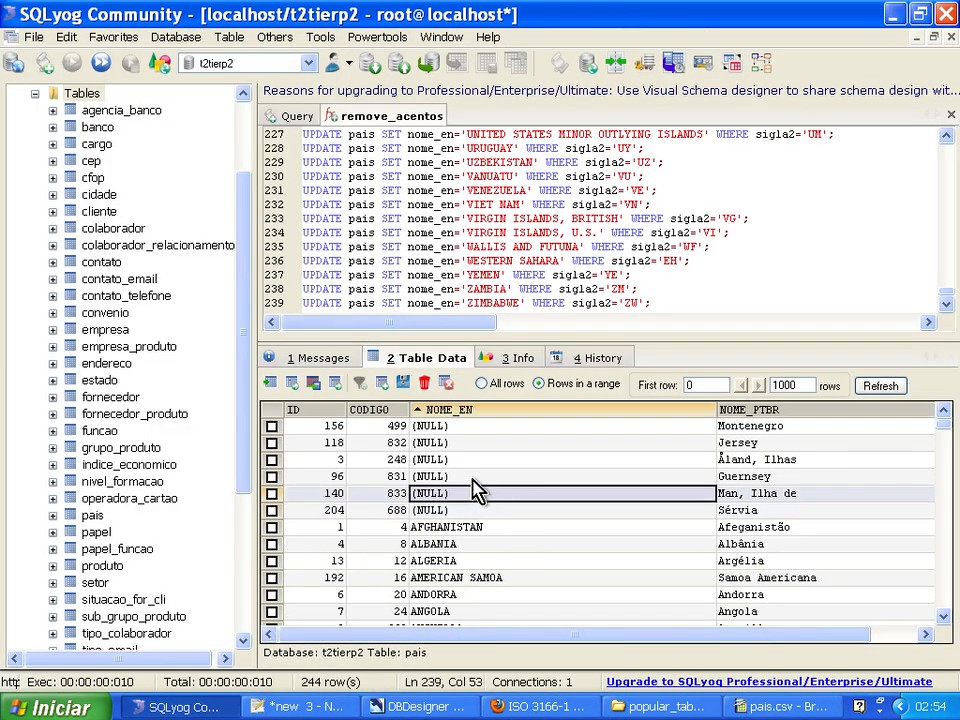
left_click(461, 428)
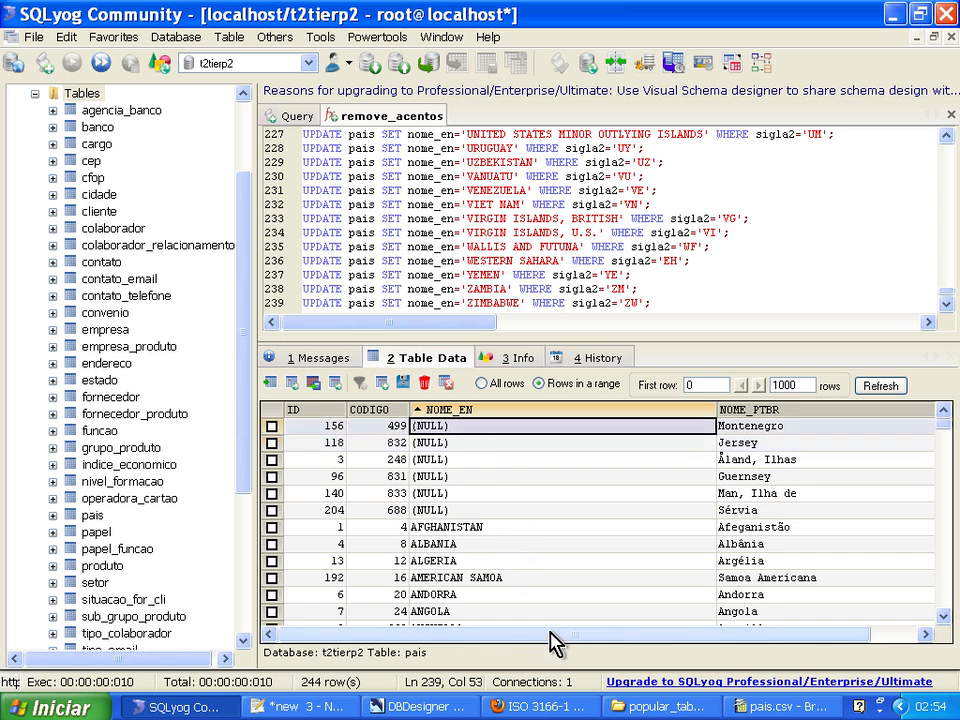
left_click_drag(549, 632, 514, 643)
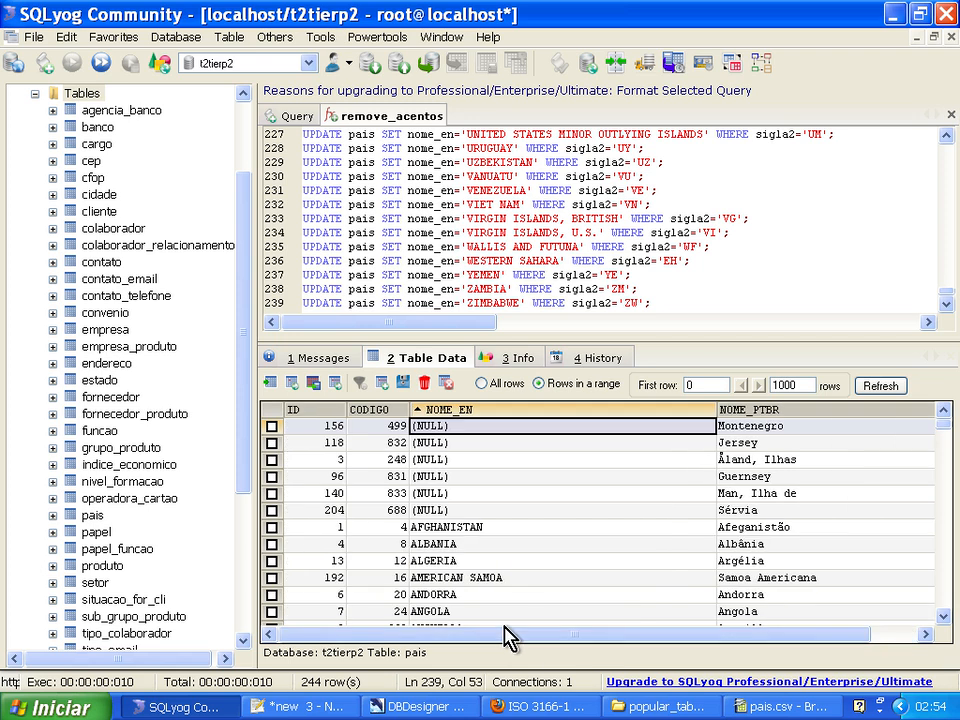
left_click(775, 706)
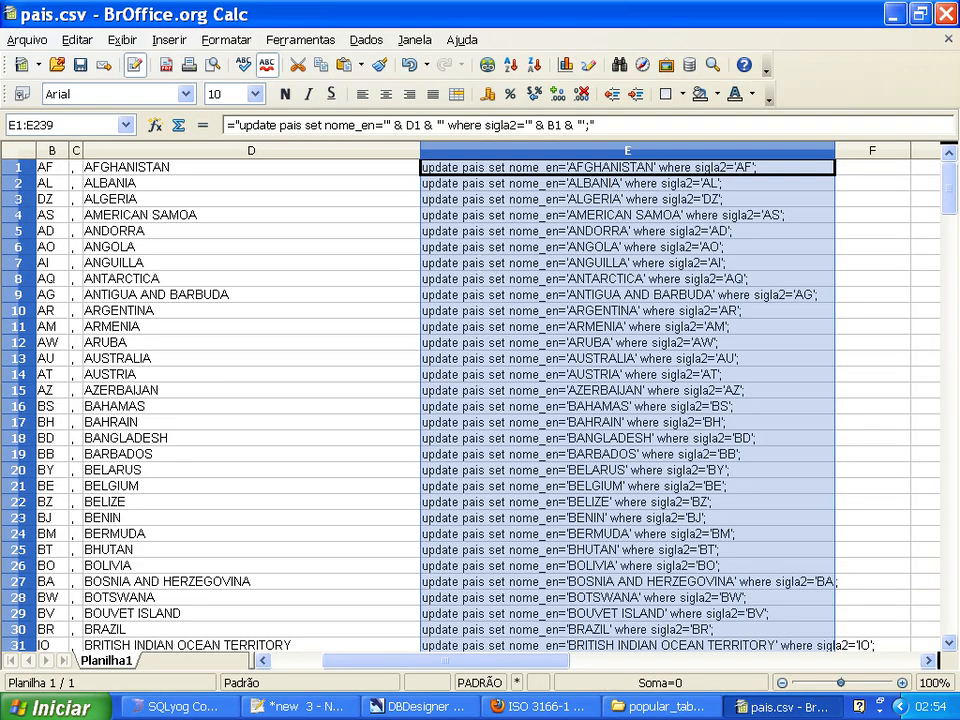
Close pais.csv in Calc without saving it and clear all UPDATE statements from the SQLyog editor.
left_click(947, 39)
left_click(479, 380)
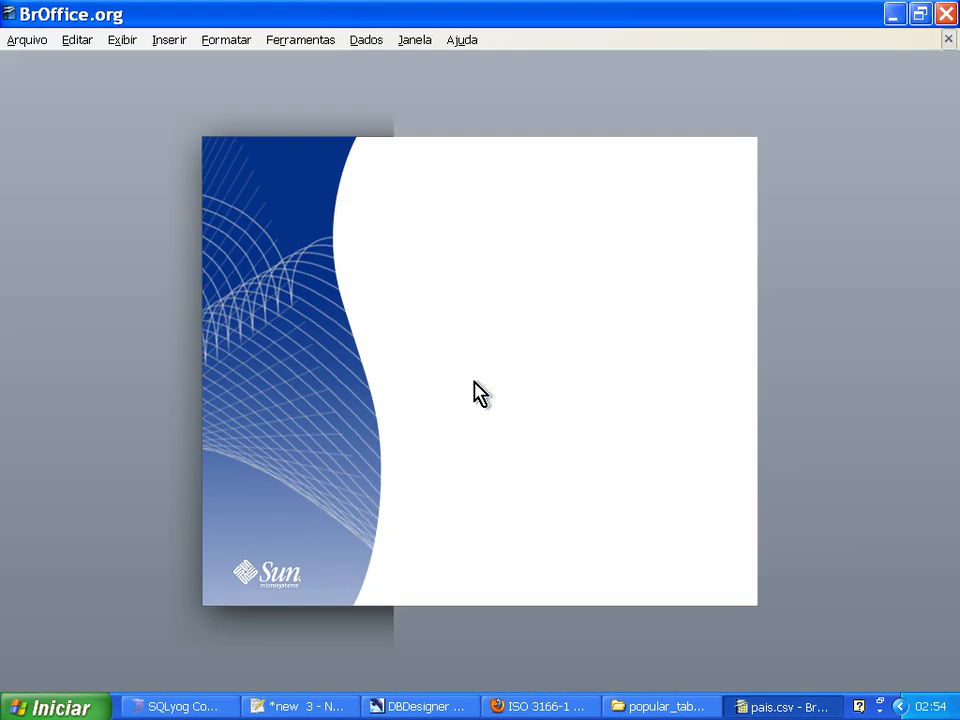
left_click(893, 14)
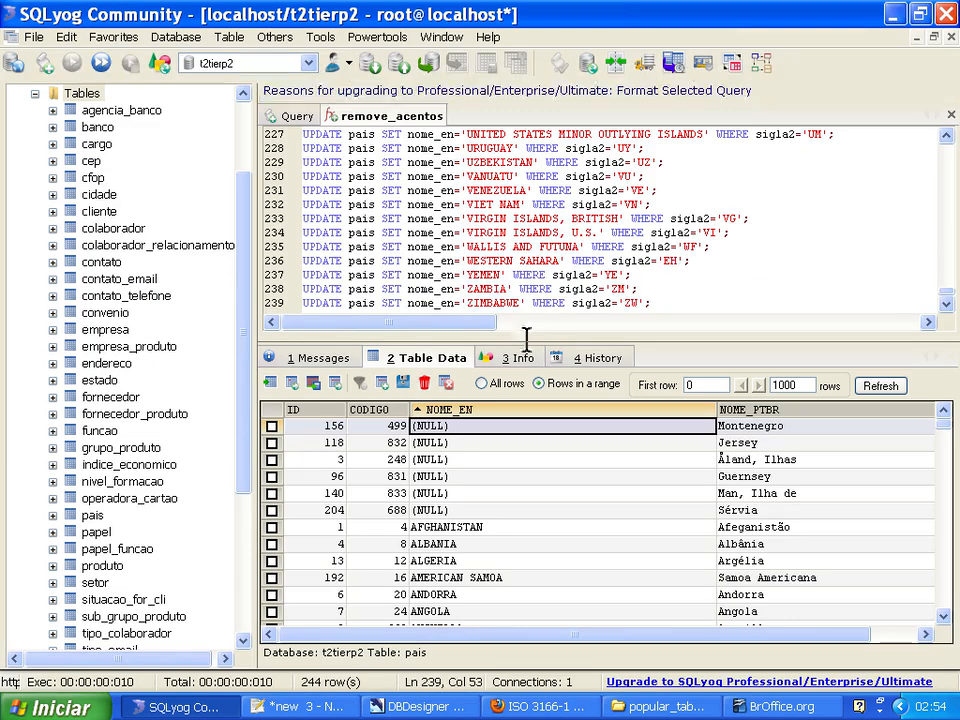
key("ctrl+a")
key("Delete")
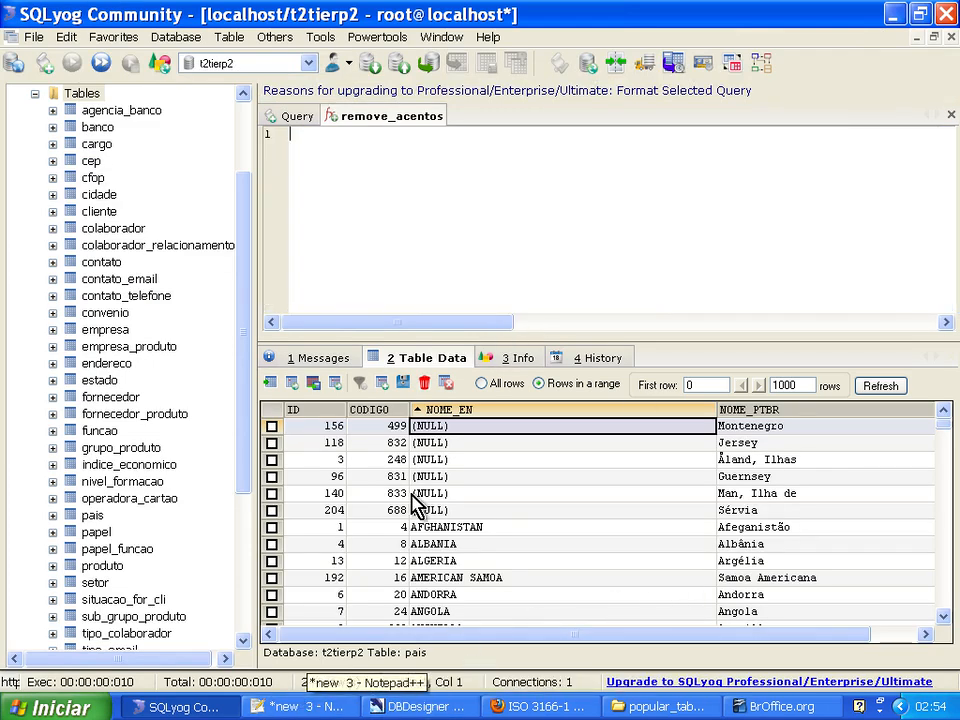
Close new 3, pais.csv, new 5, paises_02.sql and paises_01.sql in Notepad++, discarding unsaved changes.
left_click(349, 700)
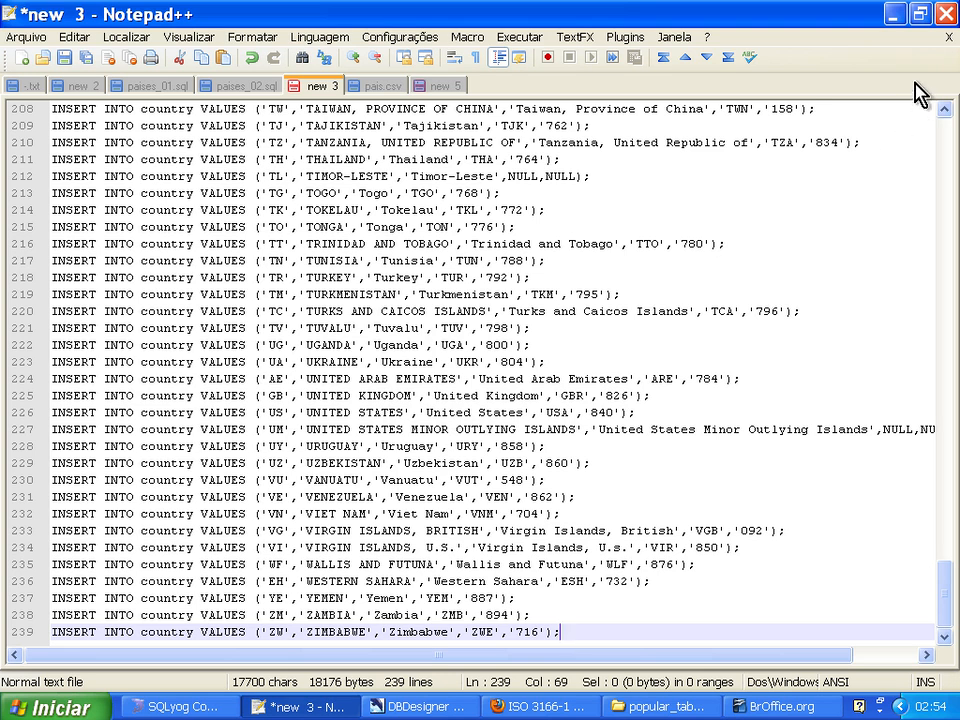
left_click(948, 37)
left_click(483, 415)
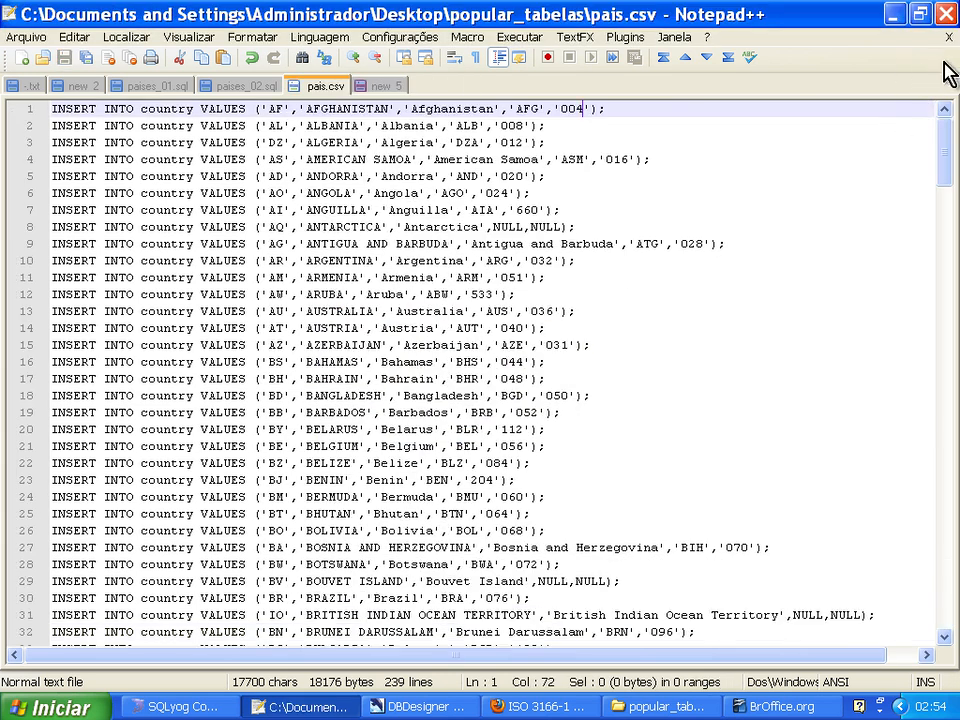
left_click(948, 37)
left_click(948, 37)
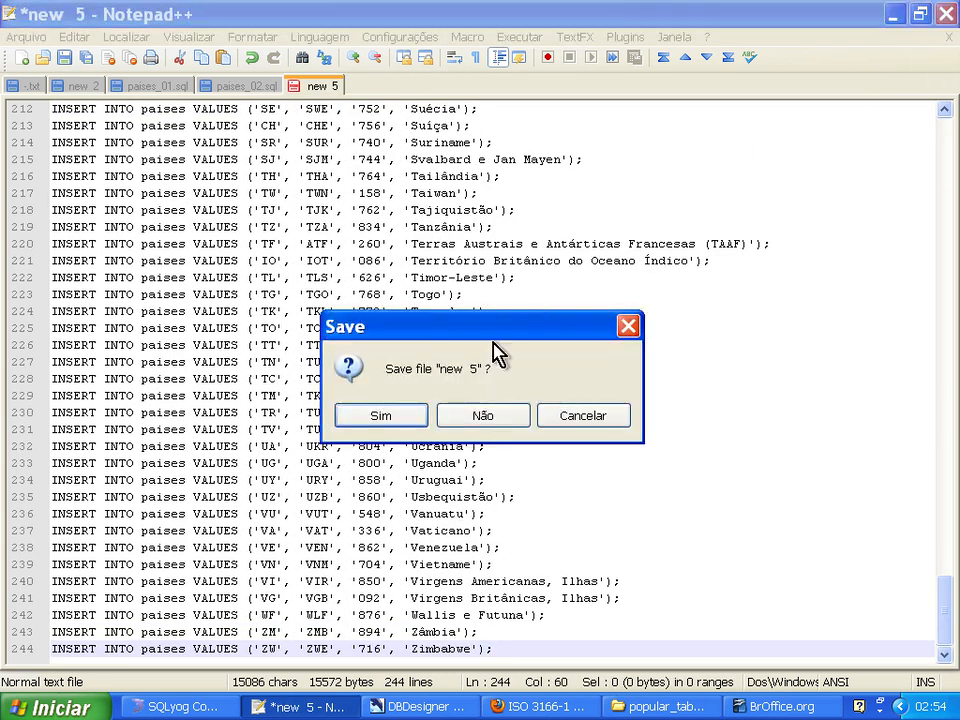
left_click(484, 413)
left_click(948, 37)
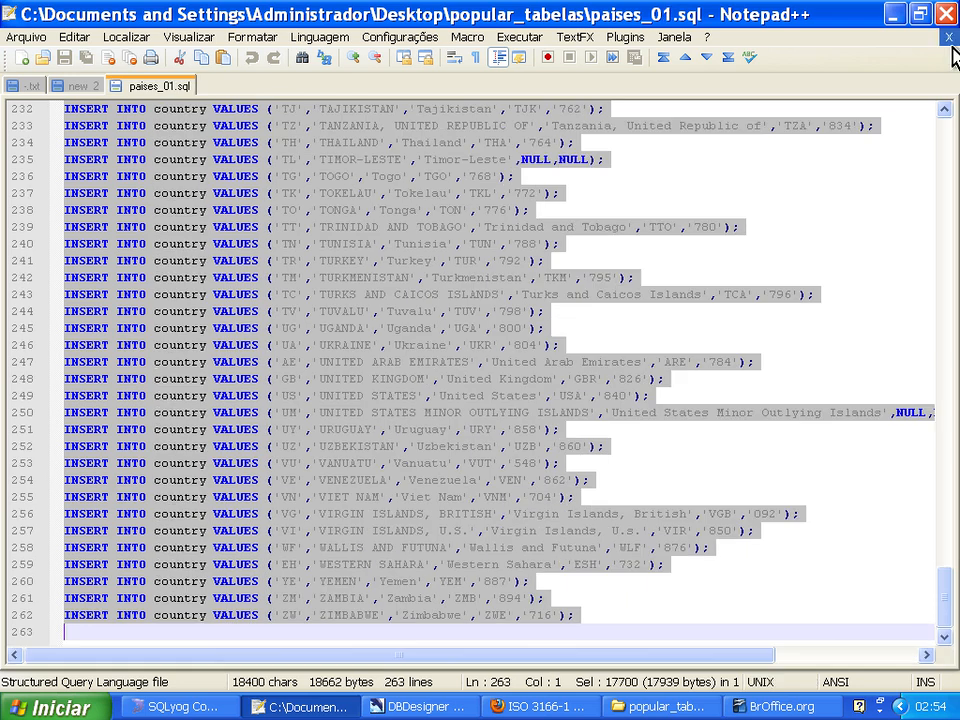
left_click(948, 37)
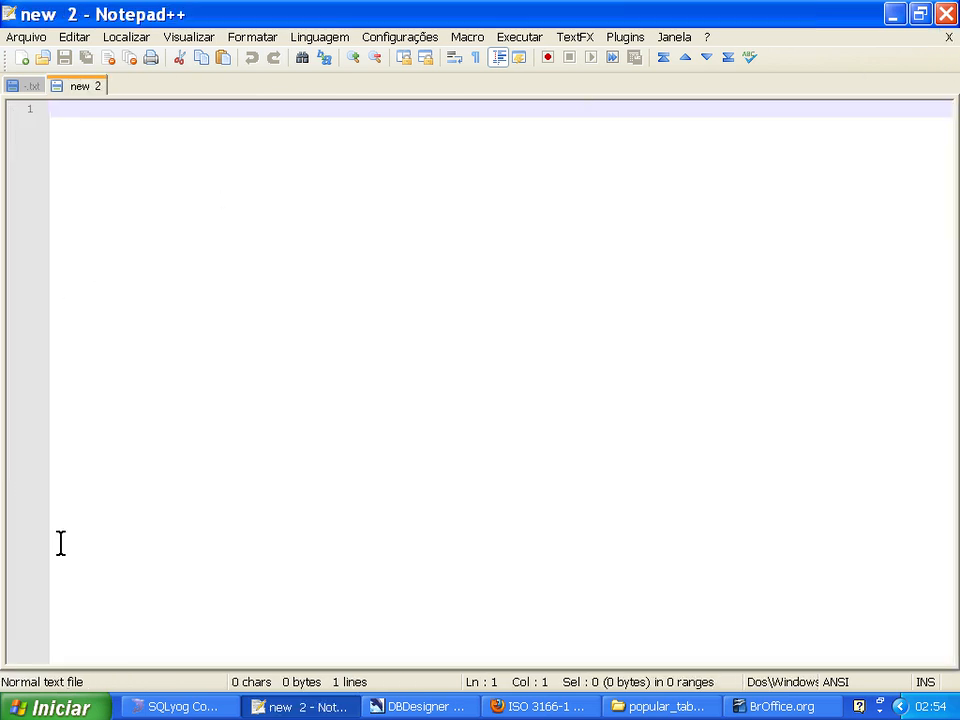
left_click(380, 708)
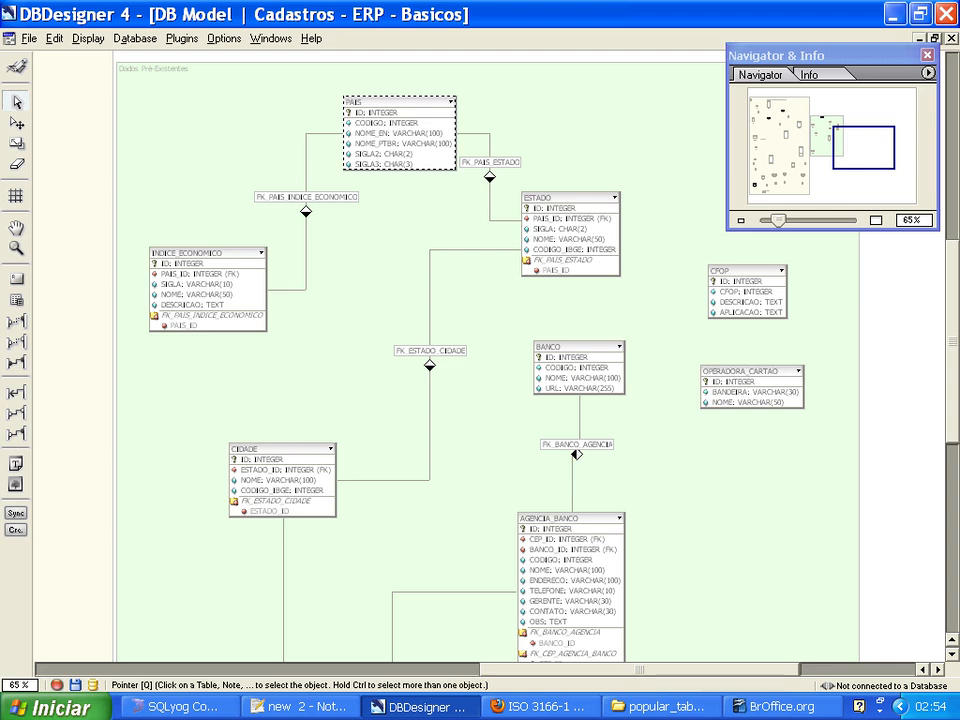
left_click(516, 706)
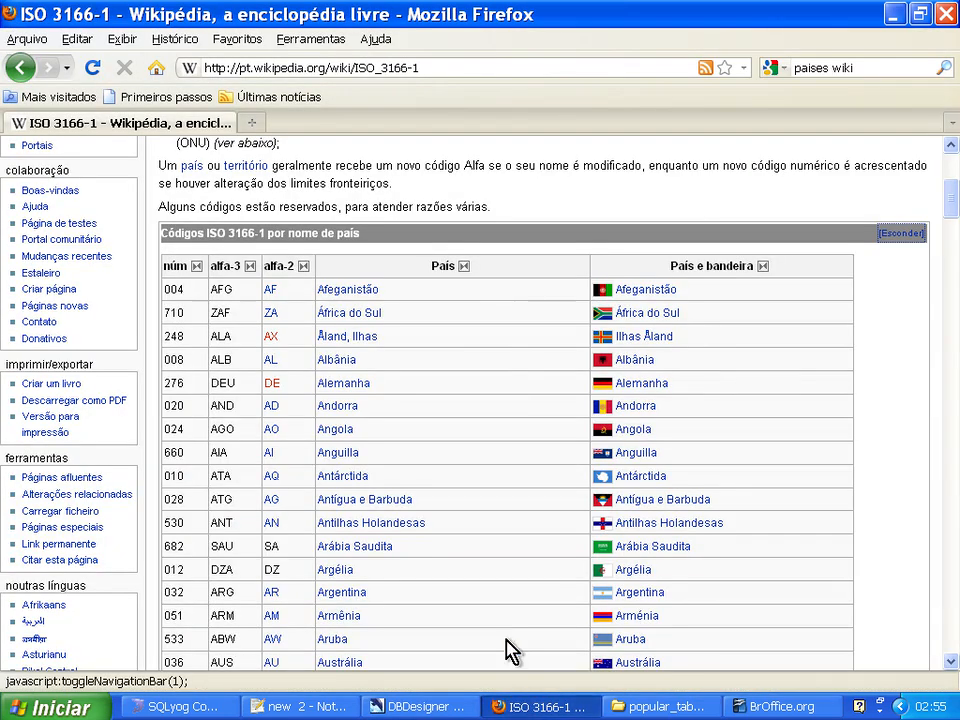
left_click(251, 122)
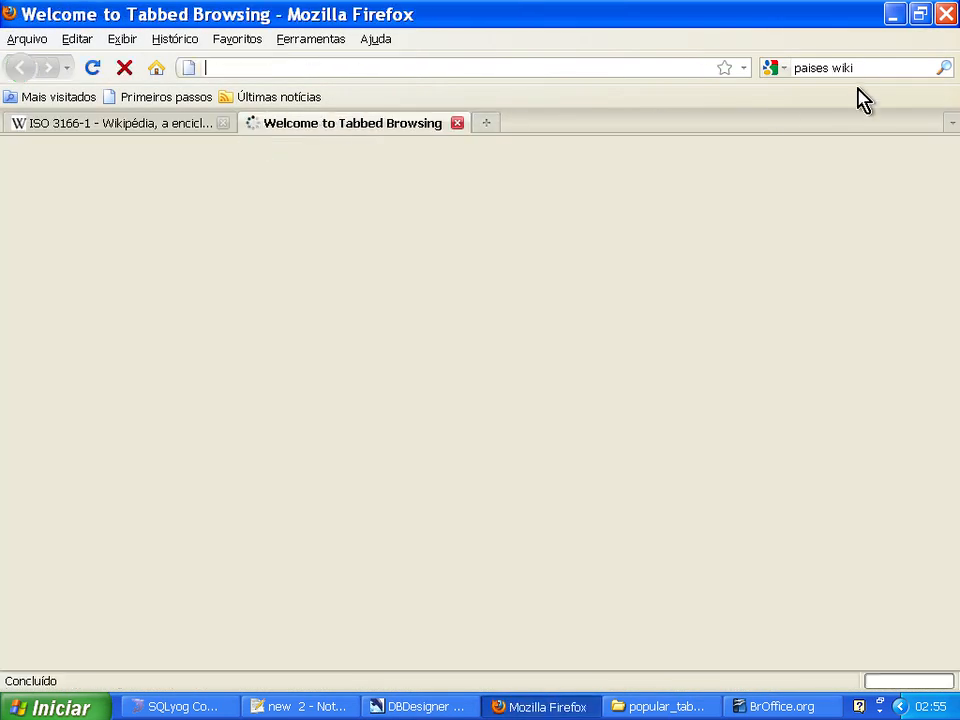
left_click(885, 67)
key("ctrl+l")
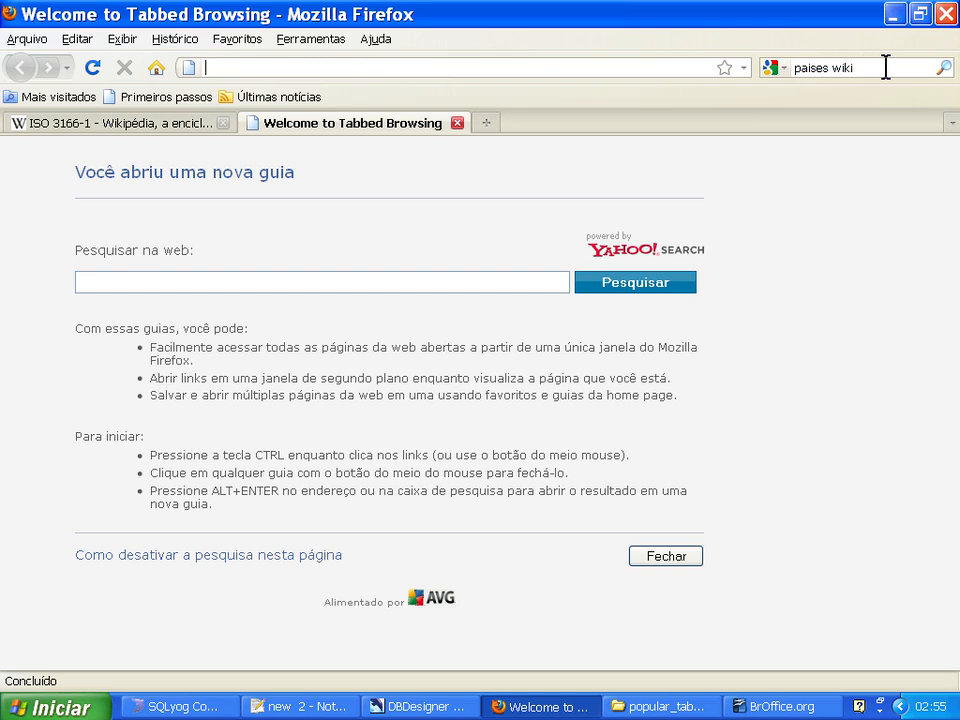
type("http://www.firebase.com.br/fb/artigo.php?id=2194")
key("Return")
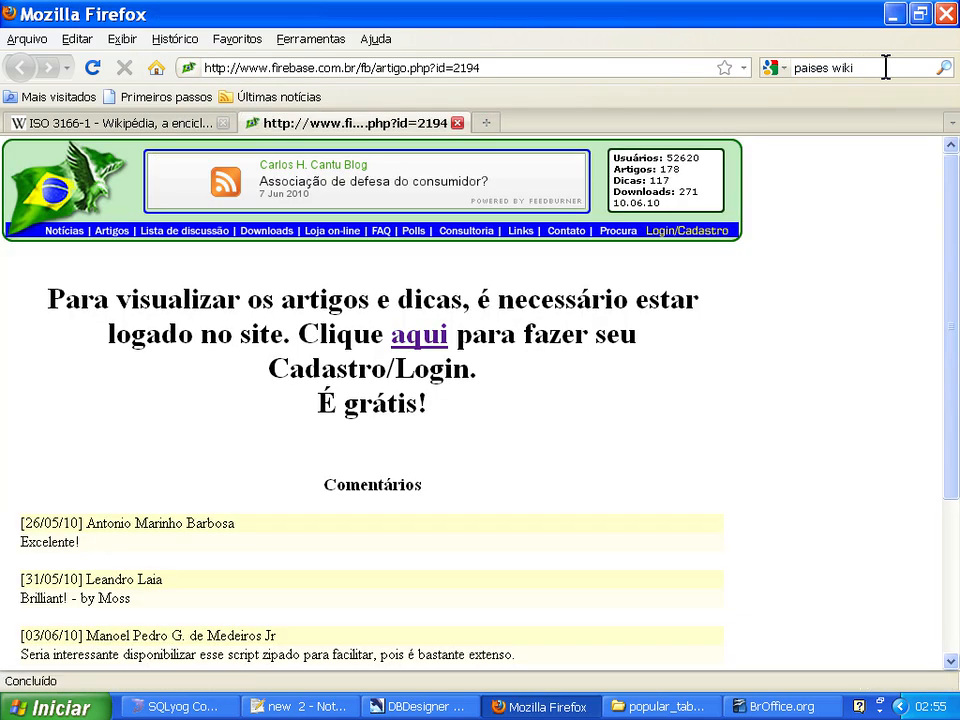
scroll(542, 443, "down", 3)
scroll(541, 443, "up", 3)
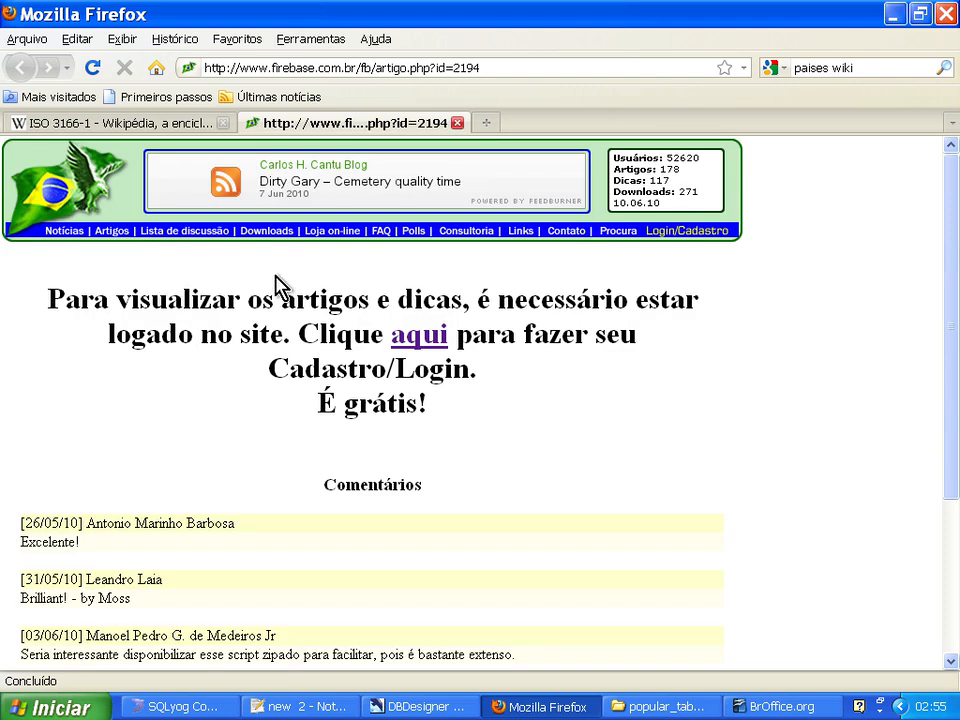
Log in to the FireBase site with the prefilled credentials and review the article's UF_ESTADO and MUNICIPIOS INSERT statements.
left_click(415, 338)
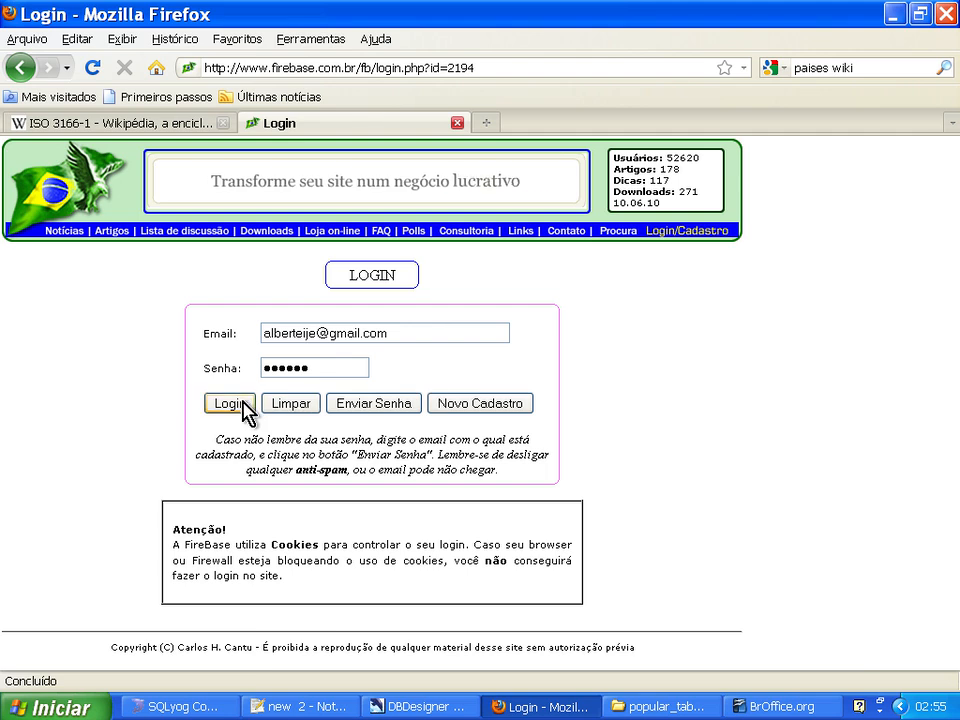
left_click(240, 404)
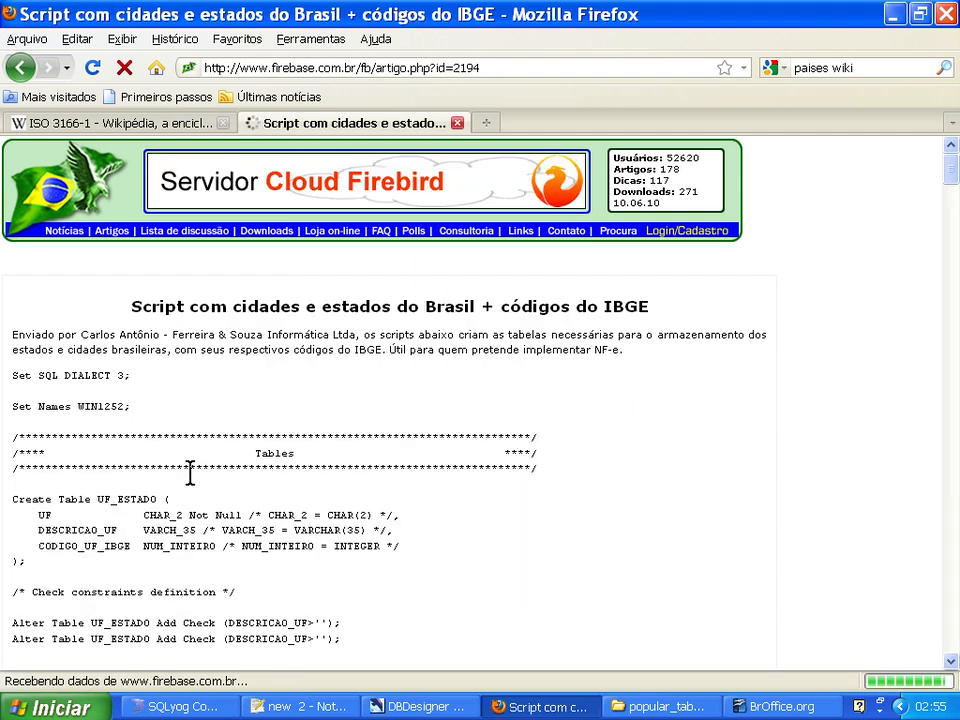
scroll(190, 470, "down", 4)
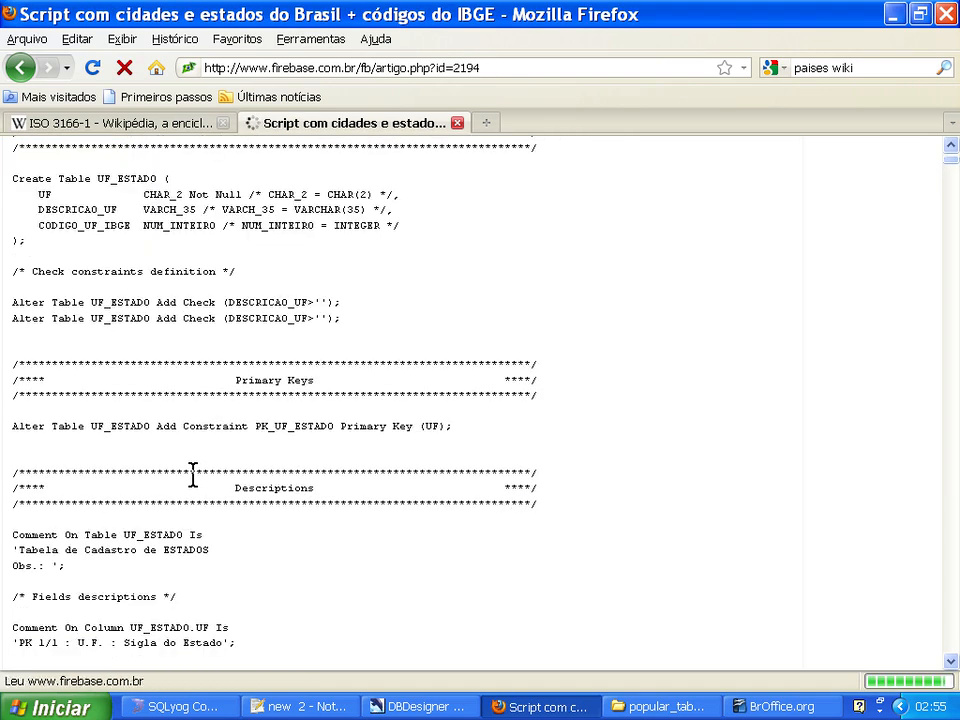
scroll(193, 475, "down", 12)
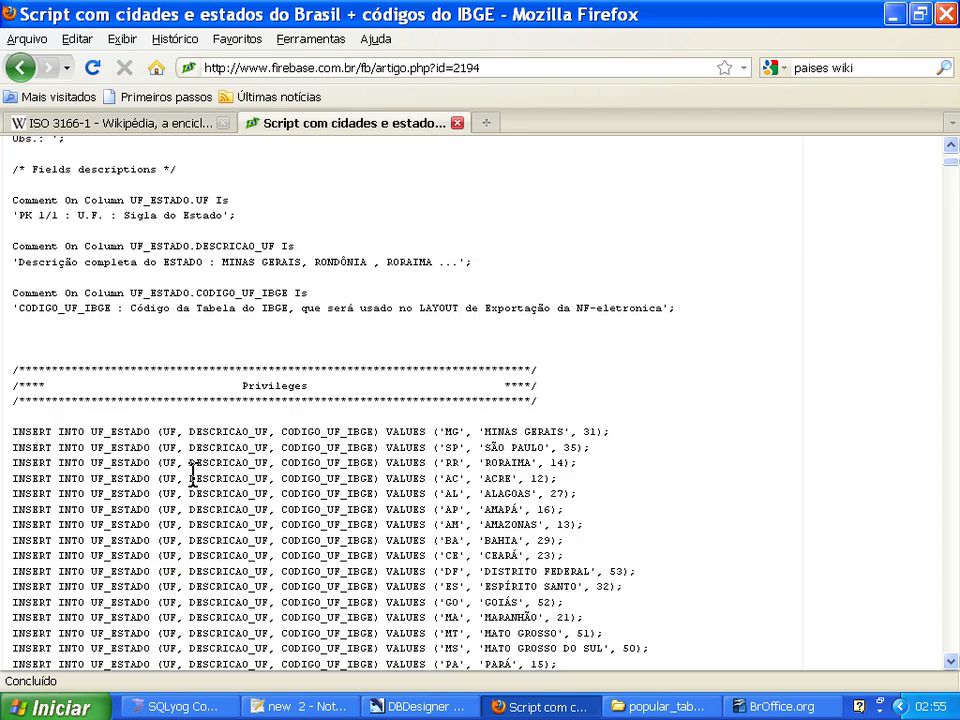
scroll(193, 472, "down", 2)
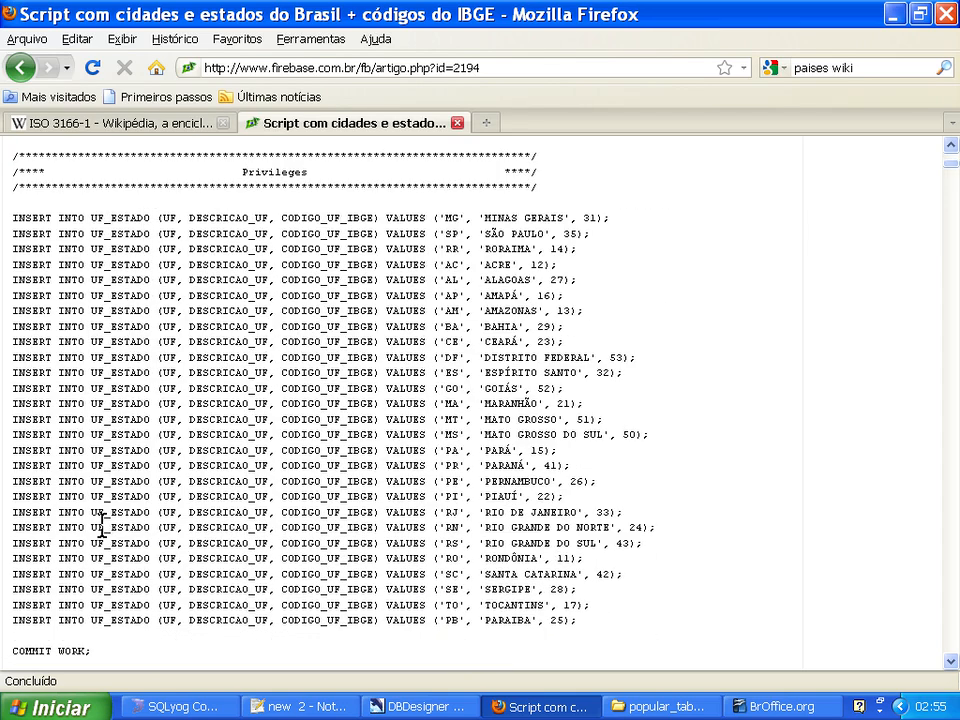
scroll(228, 232, "down", 20)
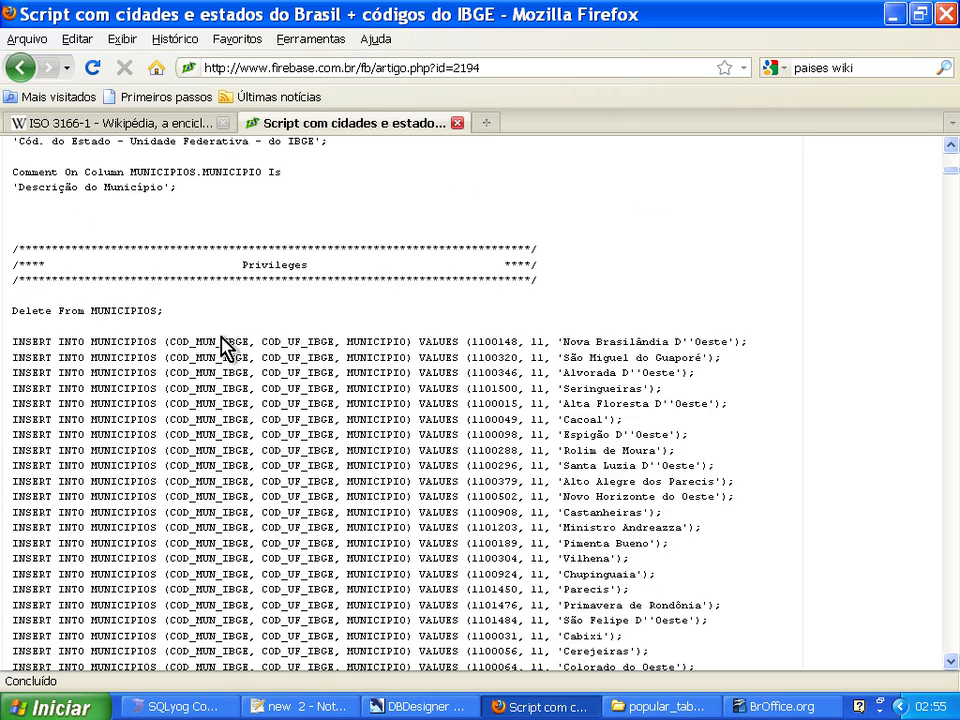
scroll(221, 336, "up", 1)
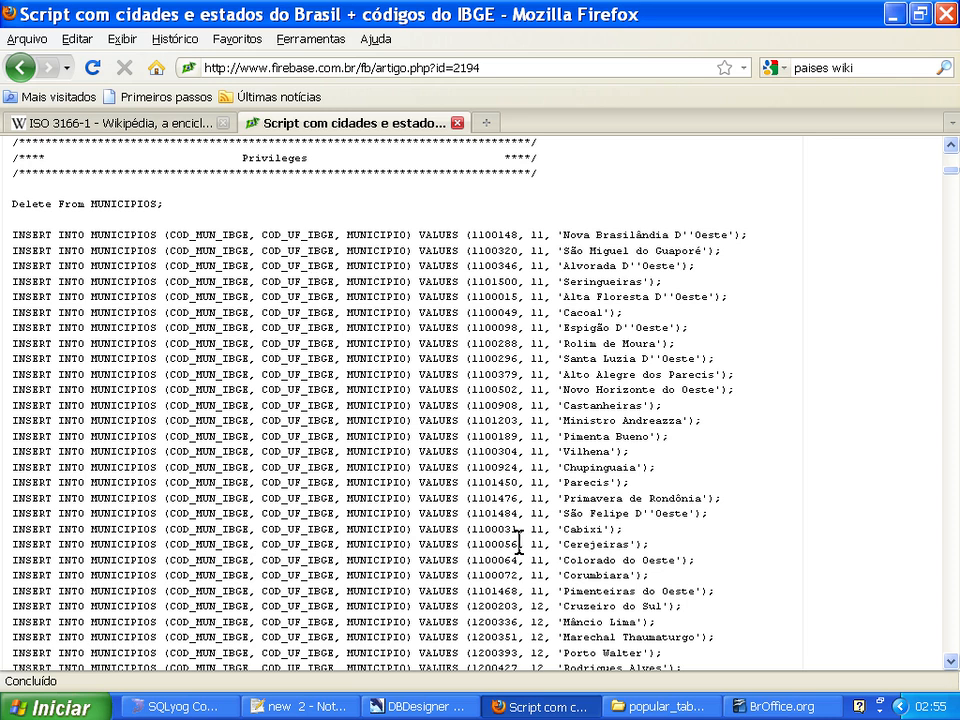
Return to the popular_tabelas folder and open estados.sql in Notepad++.
left_click(893, 13)
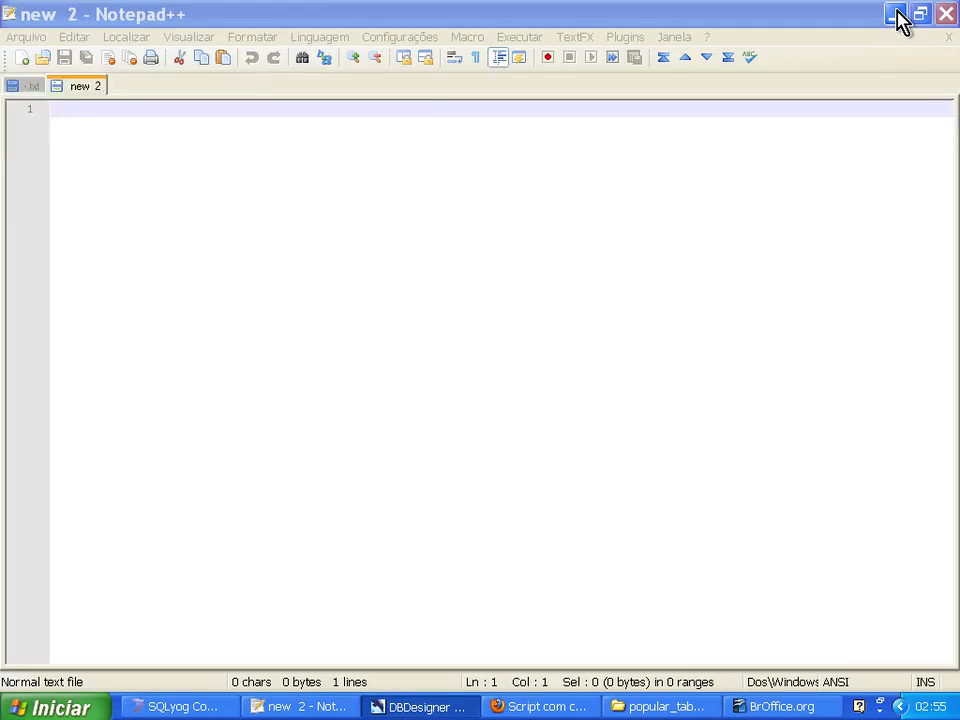
left_click(896, 13)
left_click(896, 13)
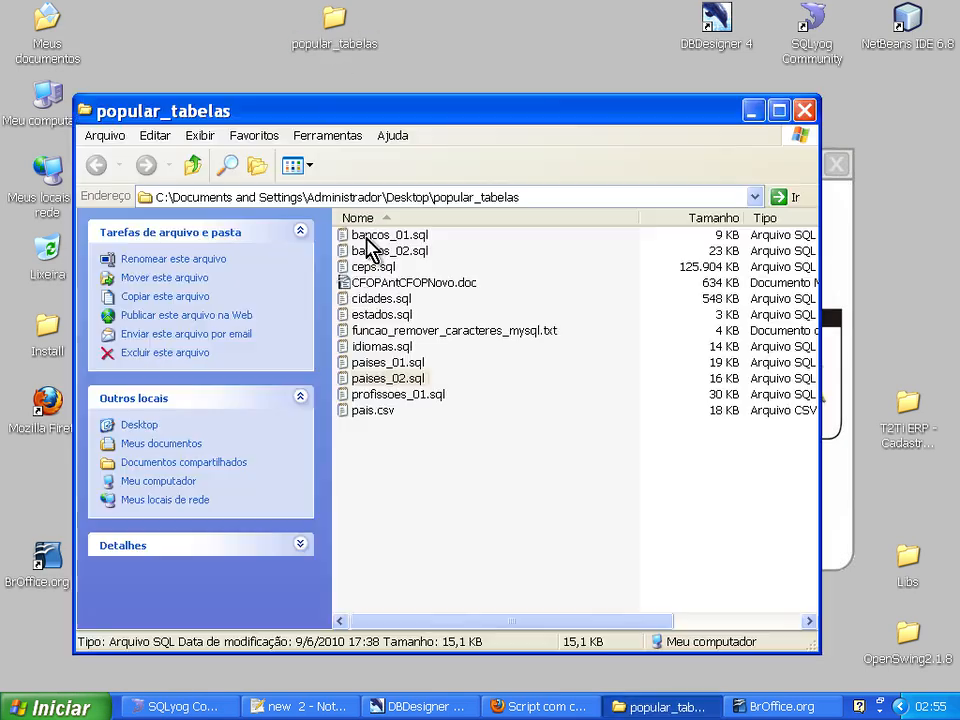
left_click(382, 316)
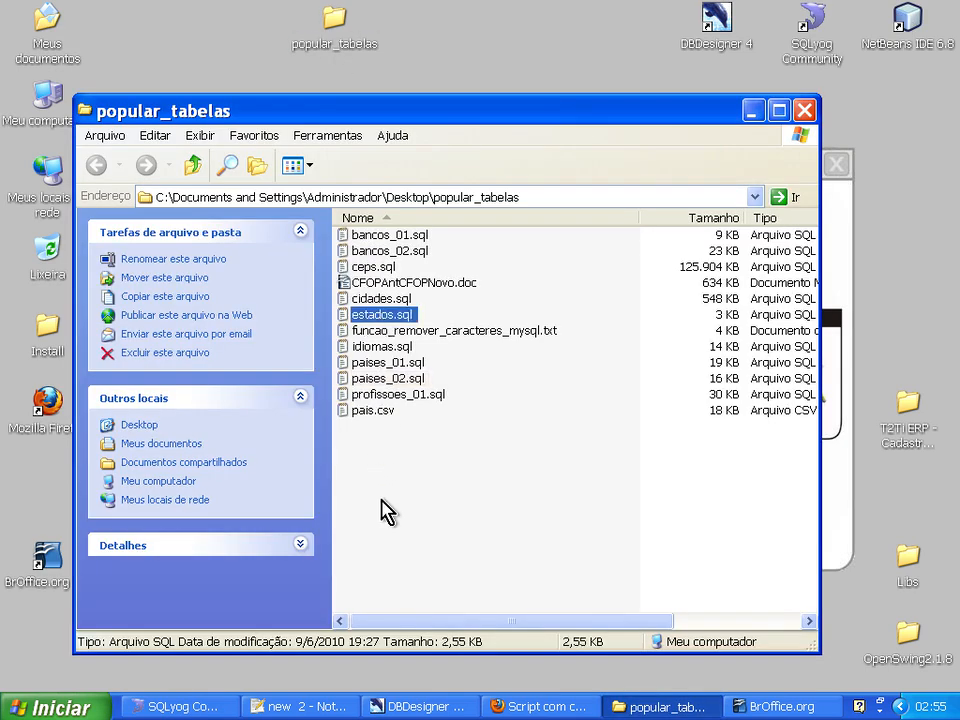
left_click(376, 299)
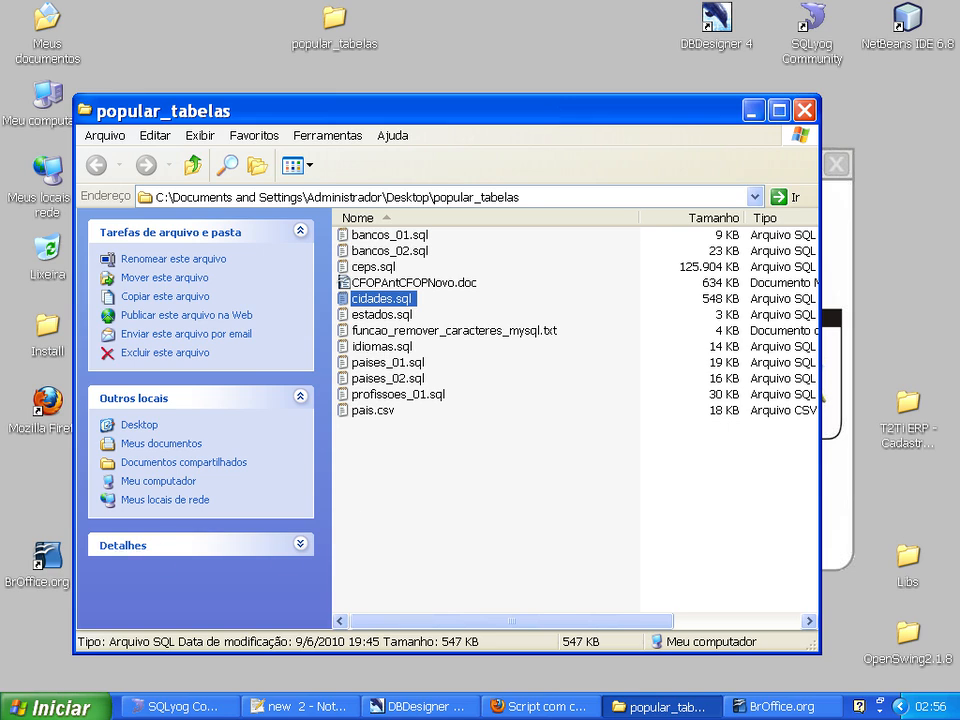
right_click(369, 317)
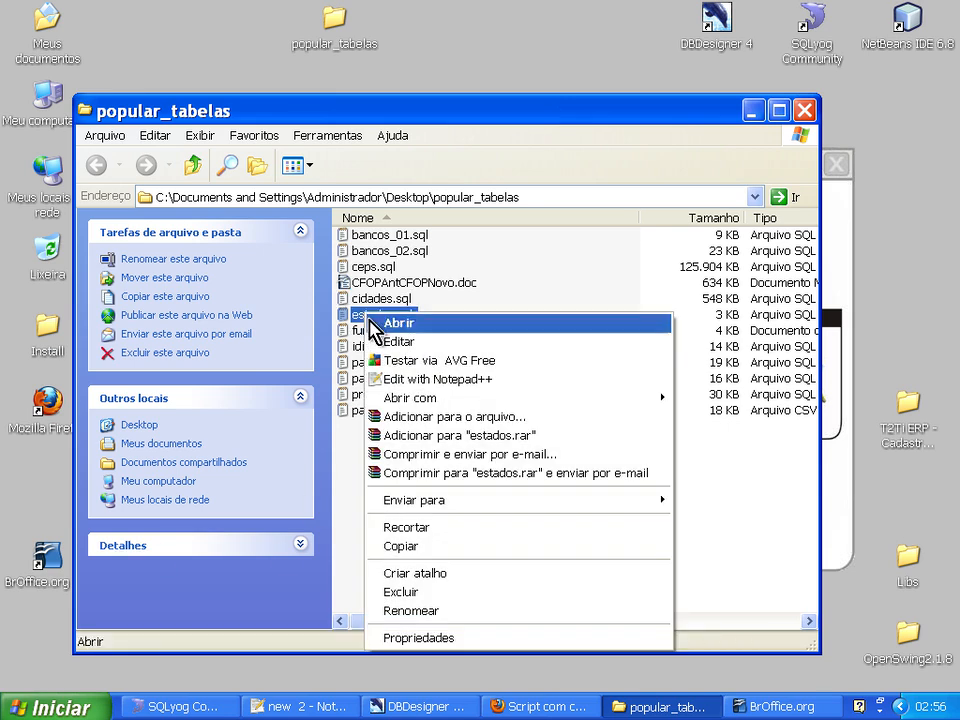
left_click(398, 380)
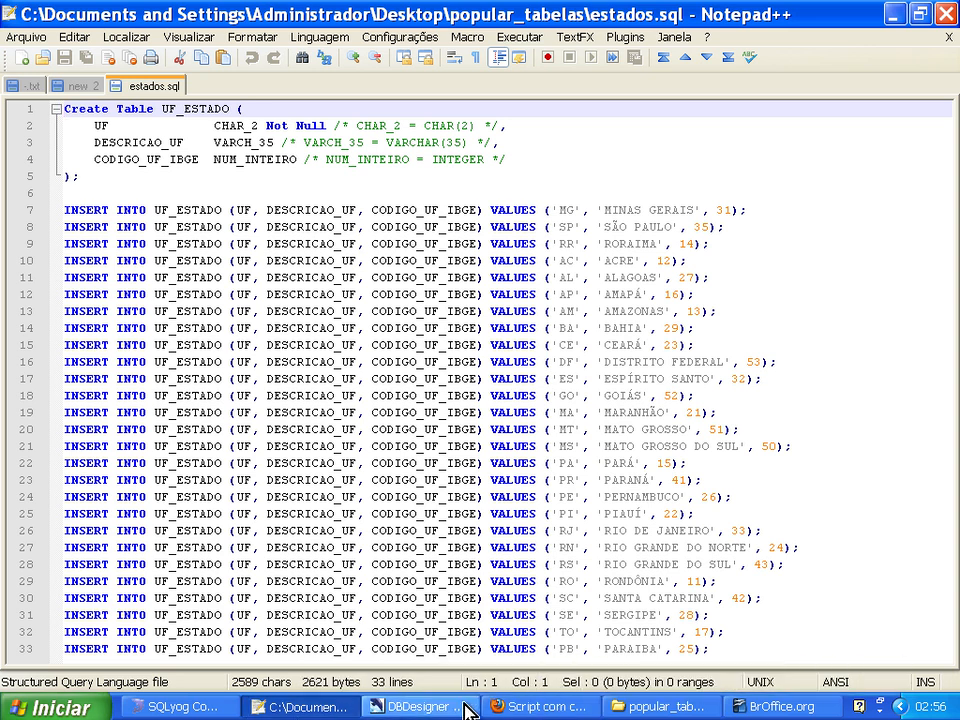
Show the estado table's data in SQLyog and compare its columns with the values in the estados.sql INSERT statements.
left_click(152, 708)
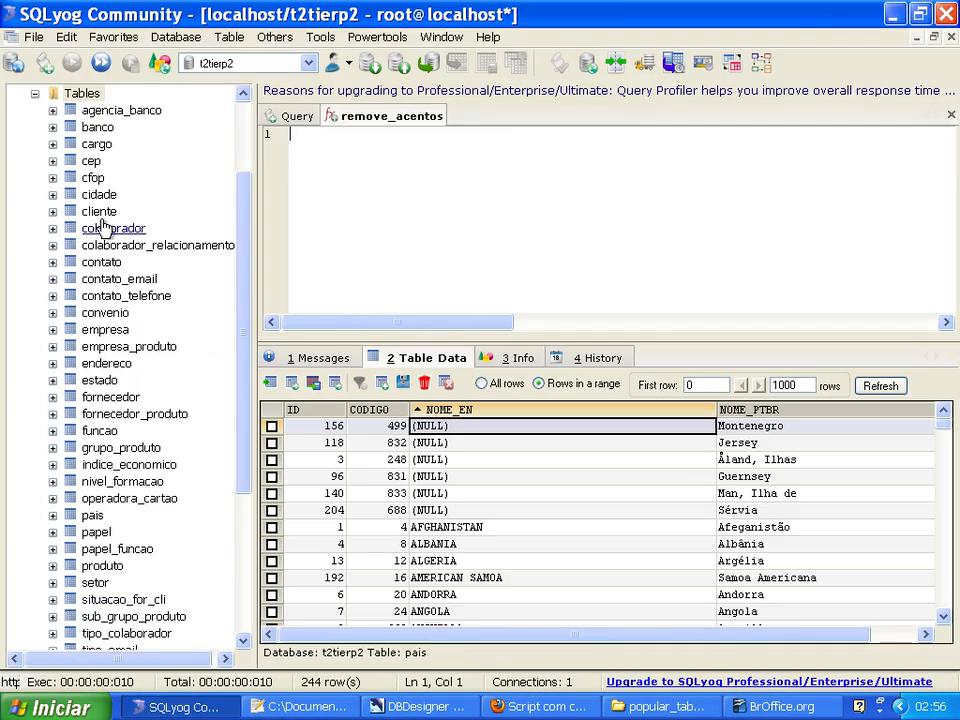
left_click_drag(246, 228, 242, 182)
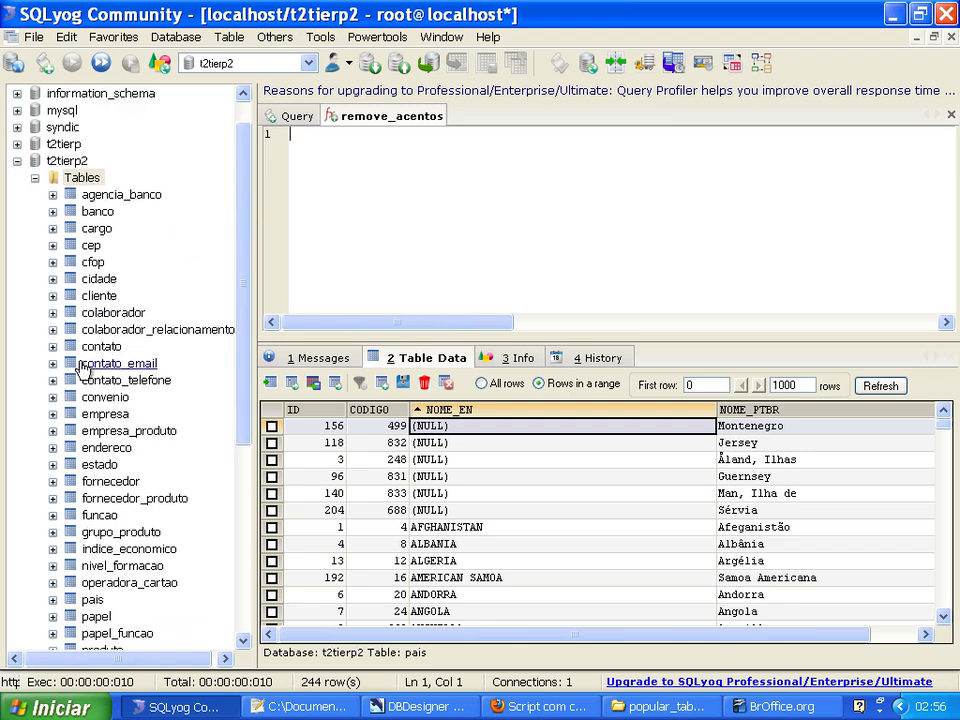
left_click(100, 465)
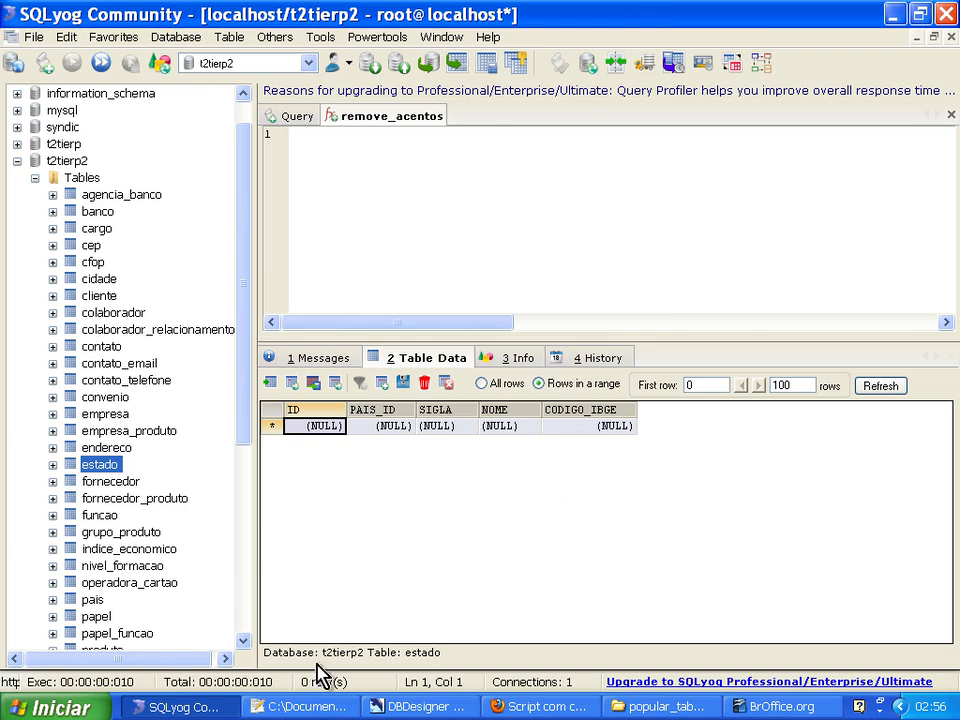
left_click(305, 706)
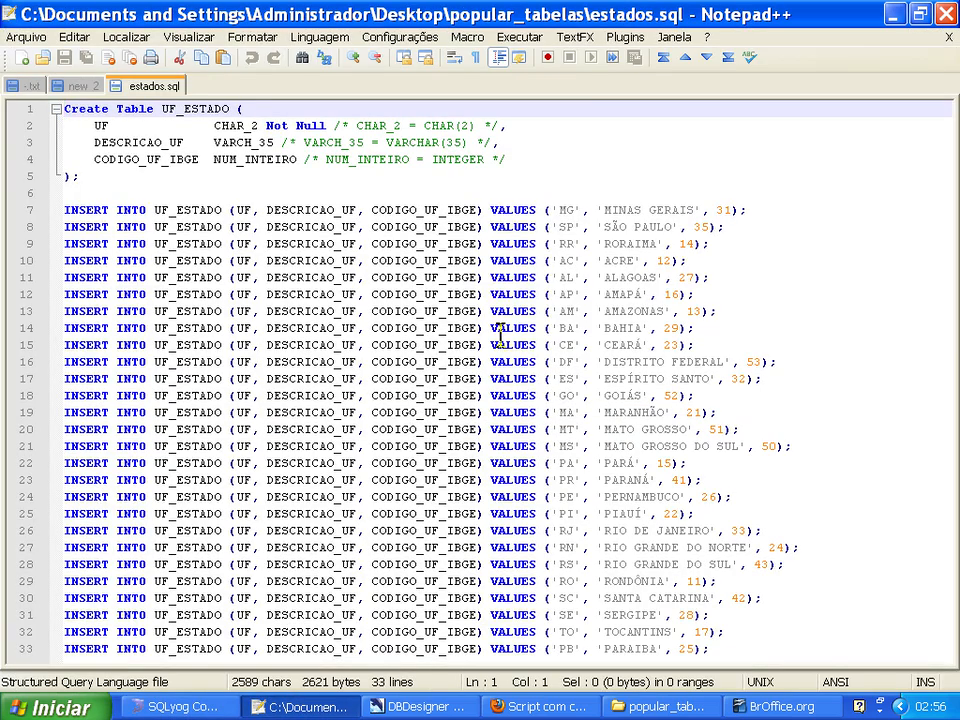
left_click(560, 211)
left_click(723, 210)
Show the pais records in SQLyog, sort them by NOME_EN and find the record for Brazil.
left_click(195, 705)
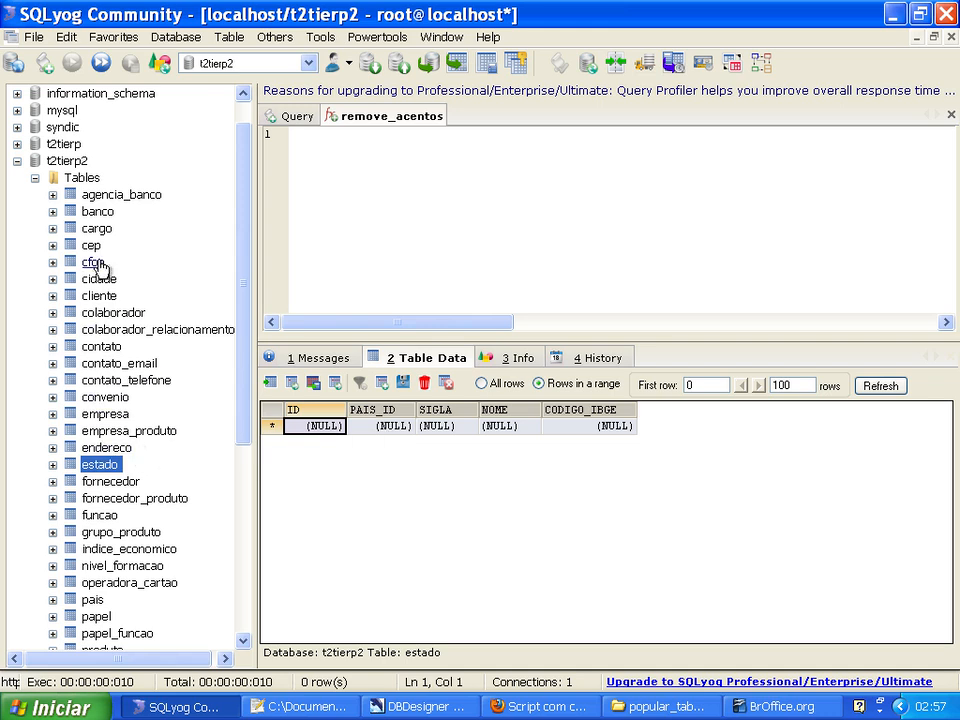
left_click(91, 603)
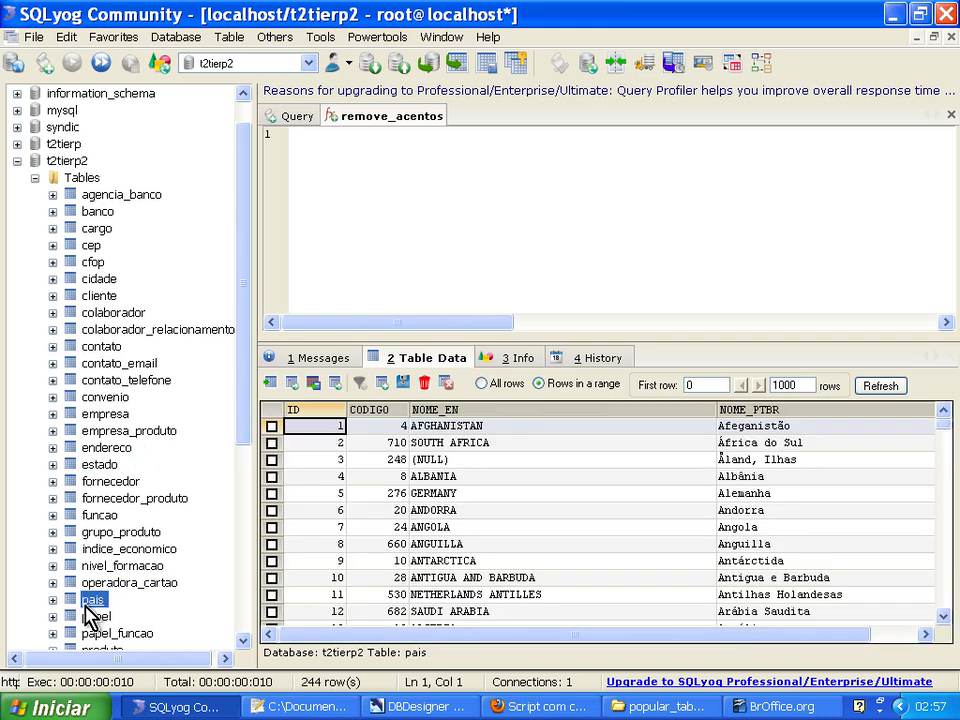
left_click(486, 414)
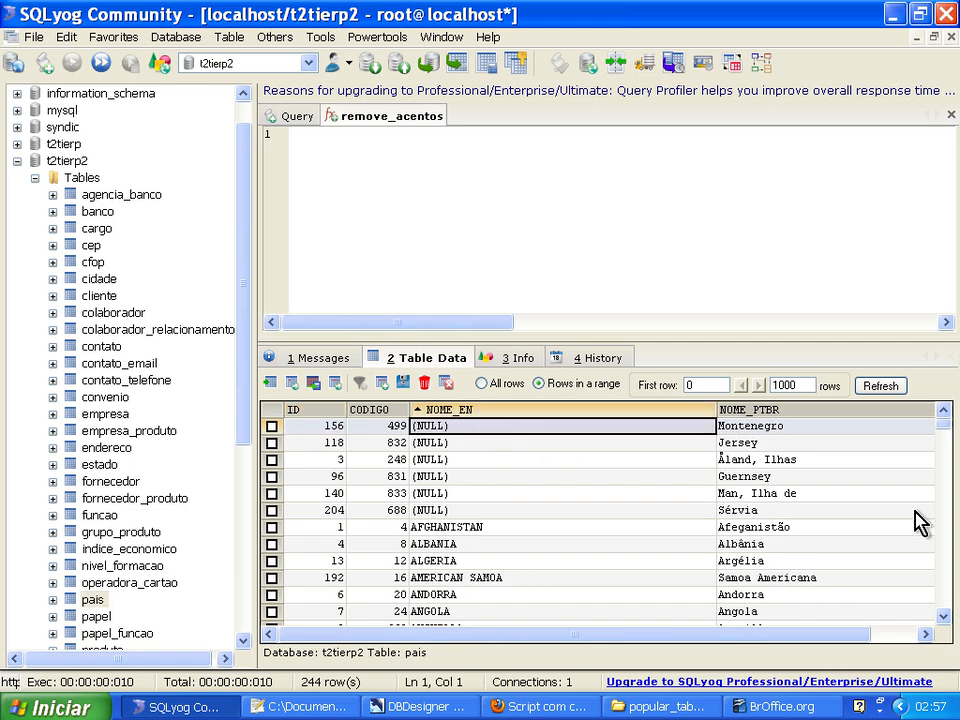
key("Page_Down")
key("Page_Down")
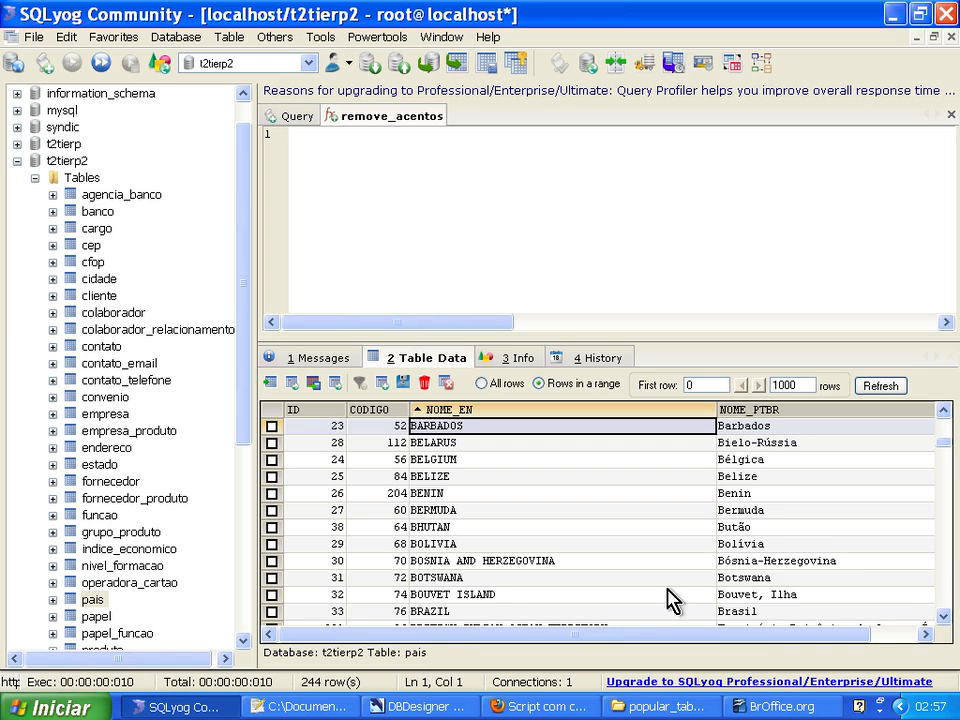
Check the CODIGO and ID values of the Brazil record in the pais table.
left_click(378, 612)
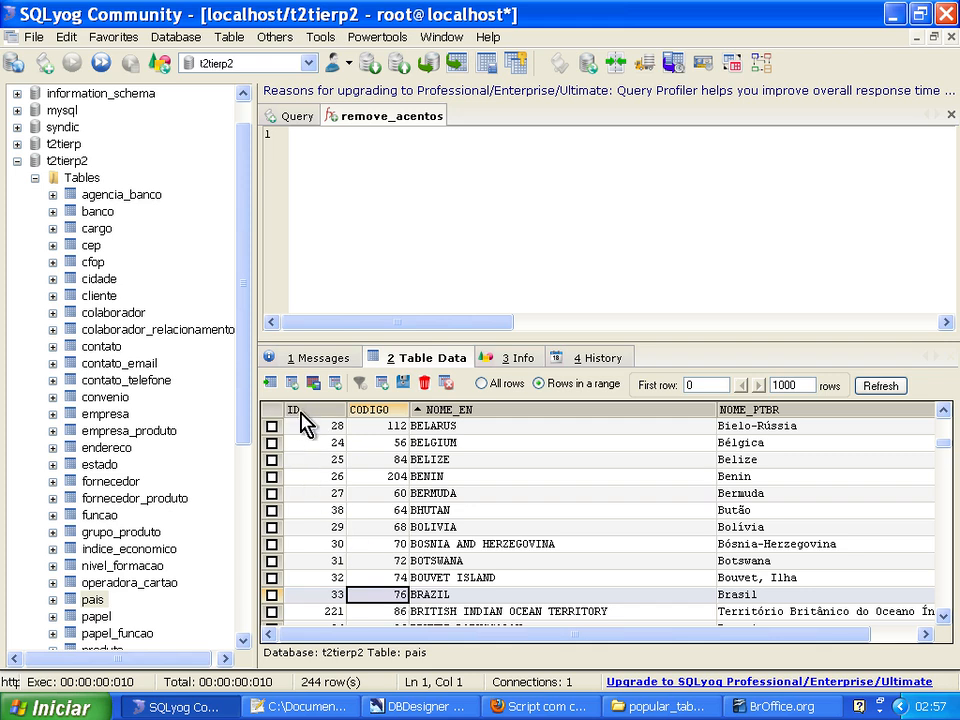
left_click(328, 593)
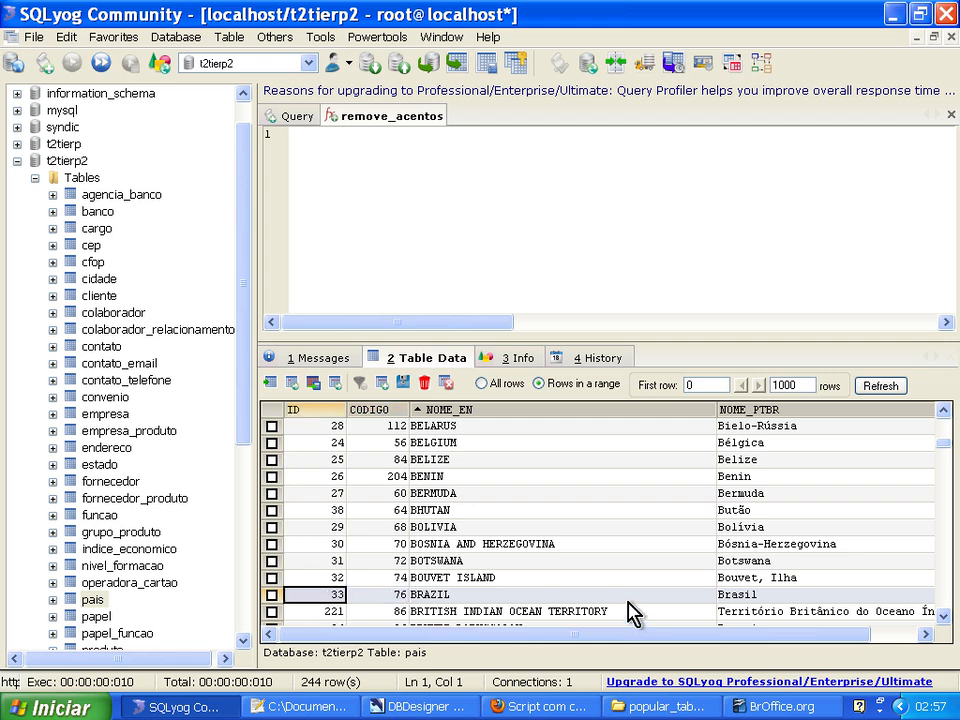
Switch to Notepad++ and copy all the INSERT statements from estados.sql into a new document.
left_click(300, 706)
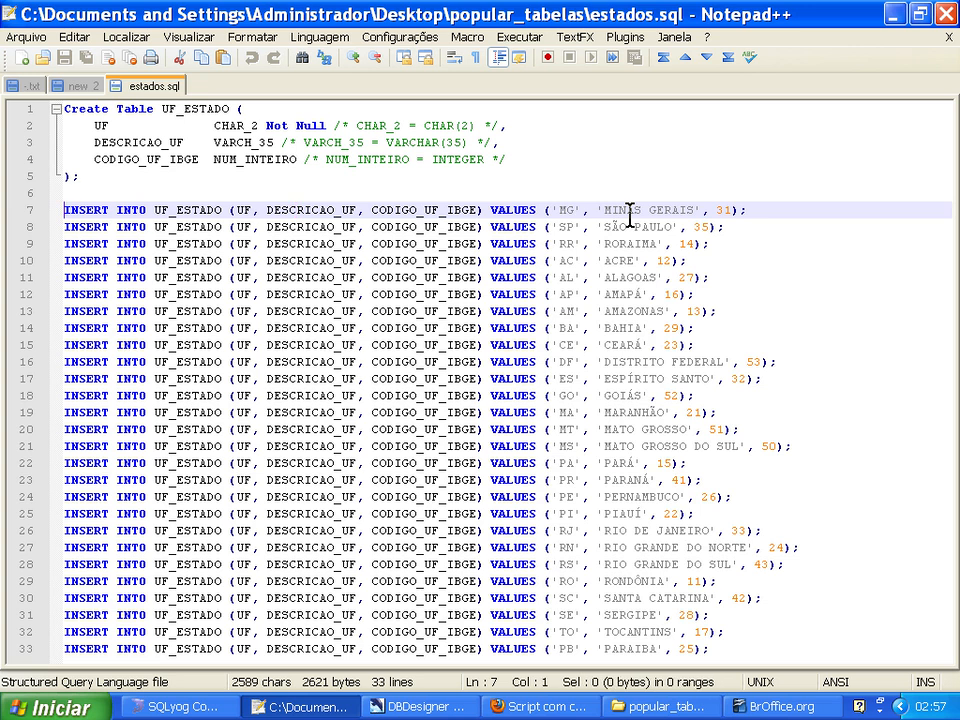
key("Home")
key("ctrl+shift+End")
key("ctrl+c")
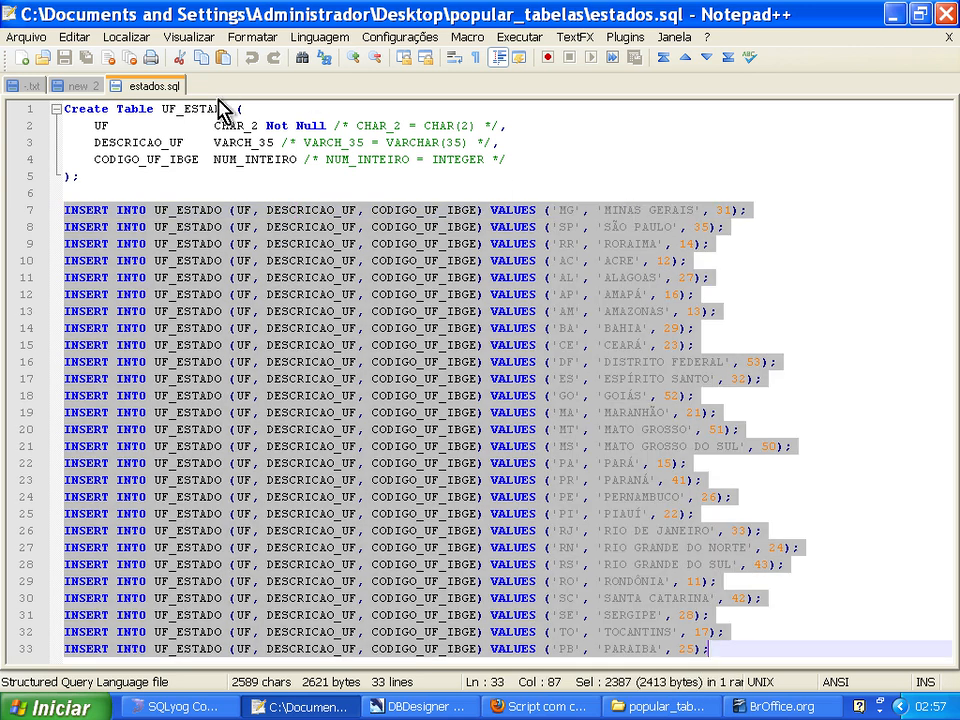
left_click(21, 57)
key("ctrl+v")
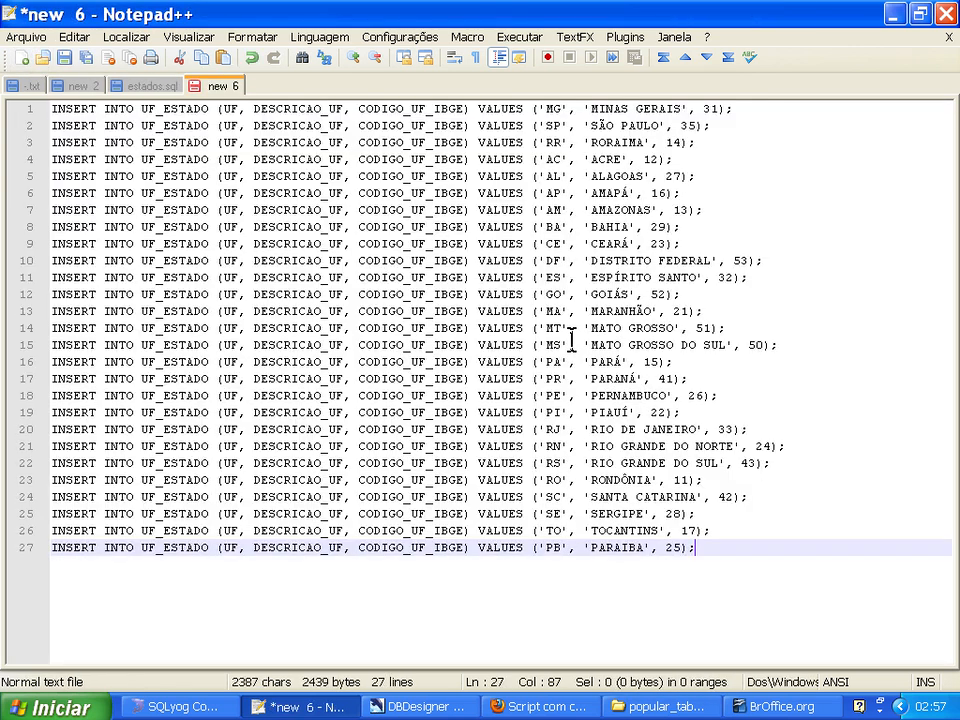
Show the estado table's data in SQLyog and replace every UF_ESTADO with ESTADO in the copied INSERT statements in Notepad++.
key("ctrl+Home")
key("ctrl+Right")
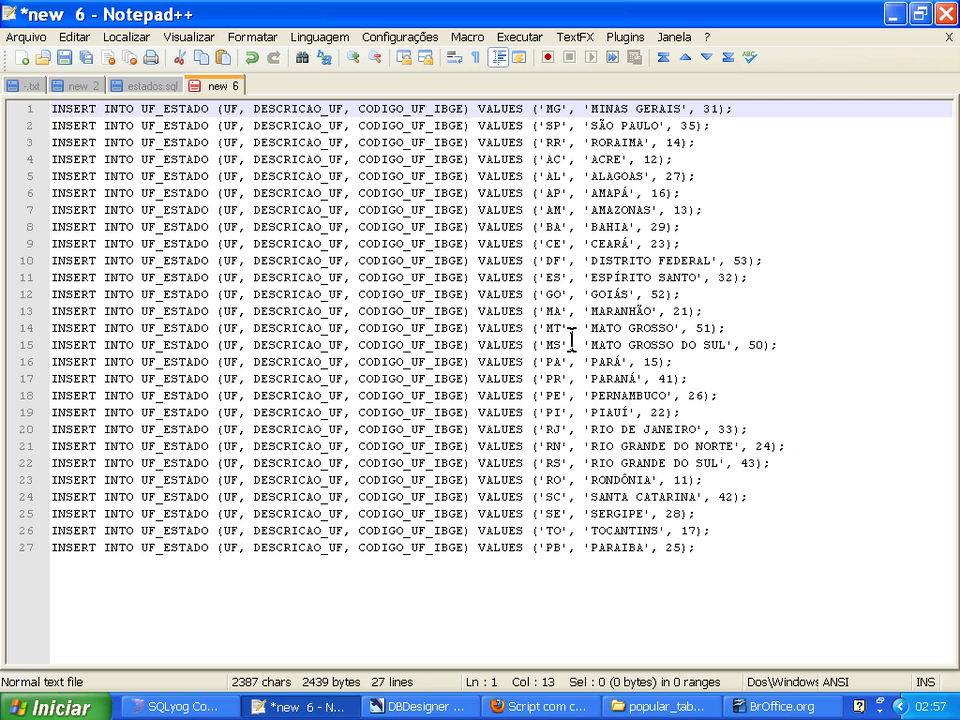
key("shift+Right")
key("shift+Right")
key("shift+Right")
key("shift+Right")
key("shift+Right")
key("shift+Right")
key("shift+Right")
key("shift+Right")
key("shift+Right")
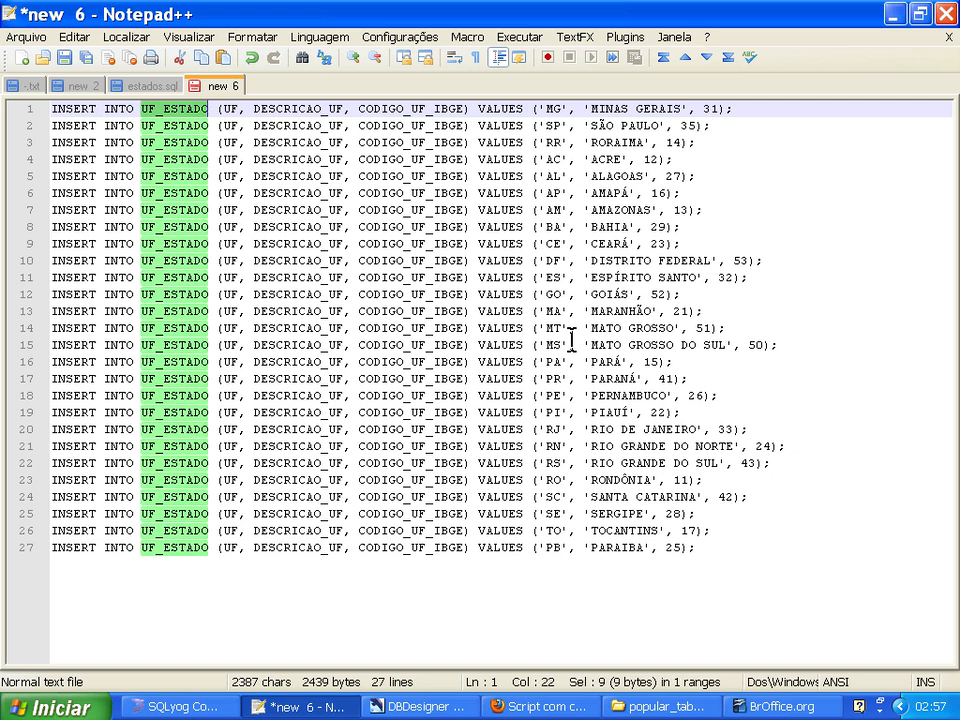
left_click(180, 705)
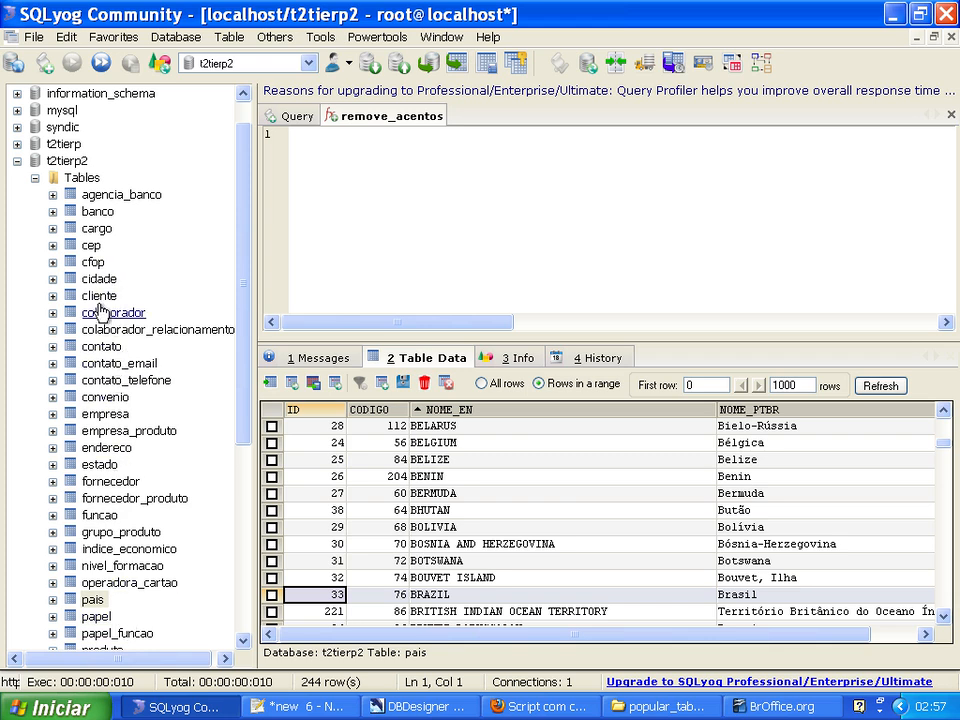
left_click(99, 464)
key("alt+Tab")
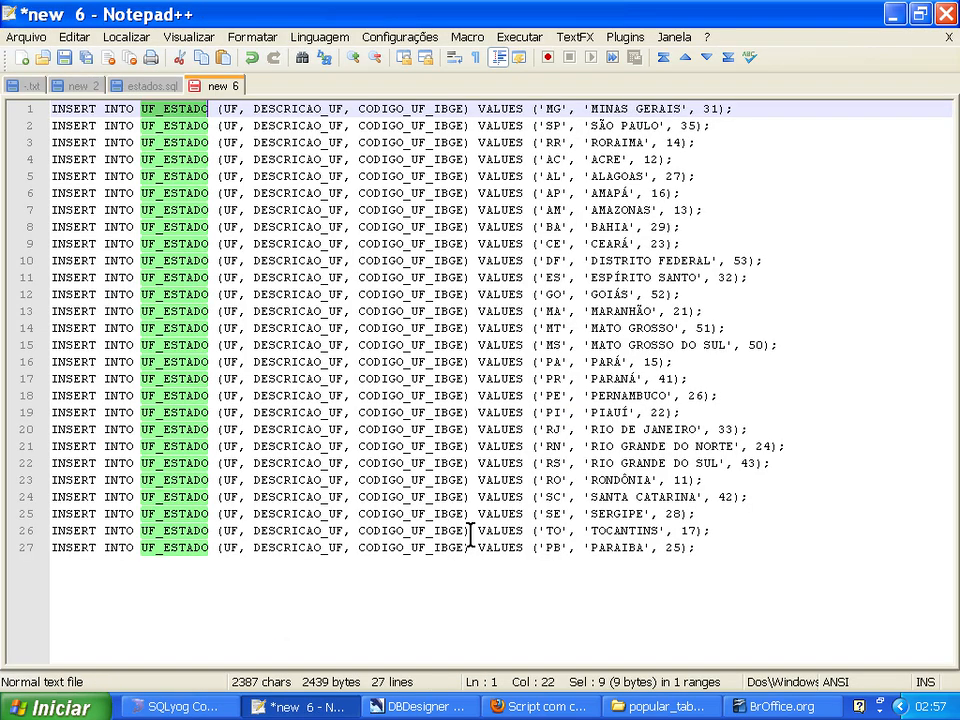
left_click(126, 37)
left_click(140, 207)
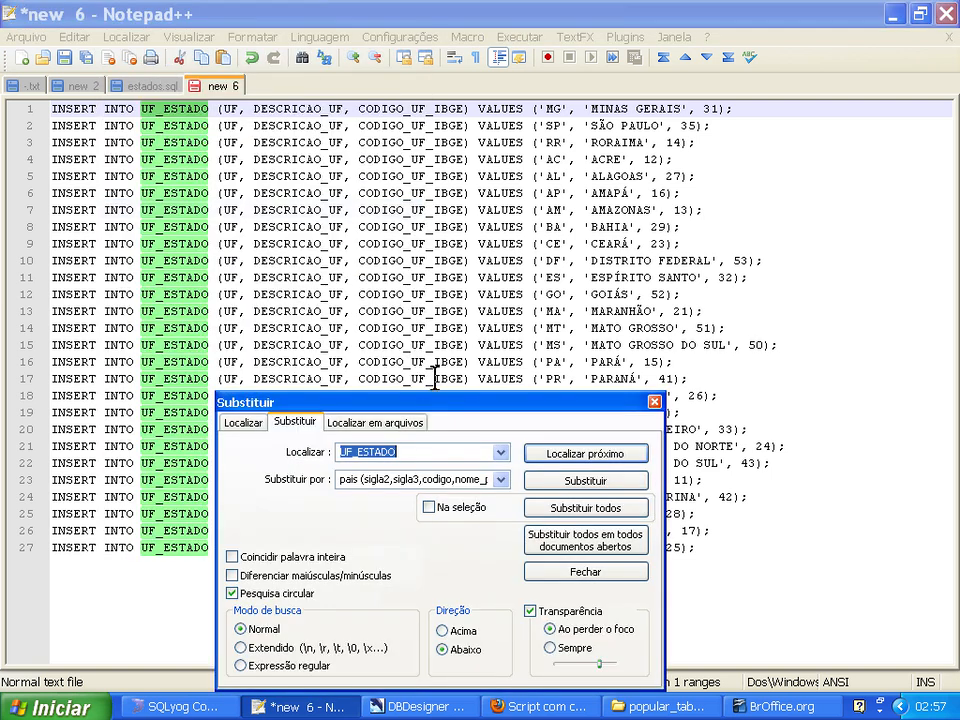
key("Tab")
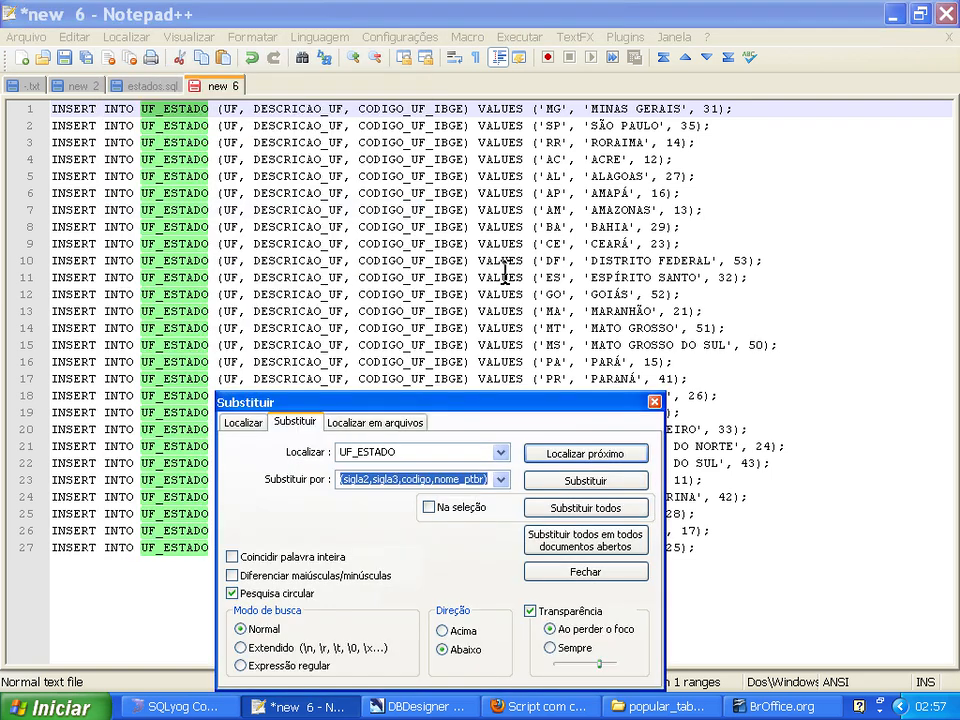
type("ESTADO")
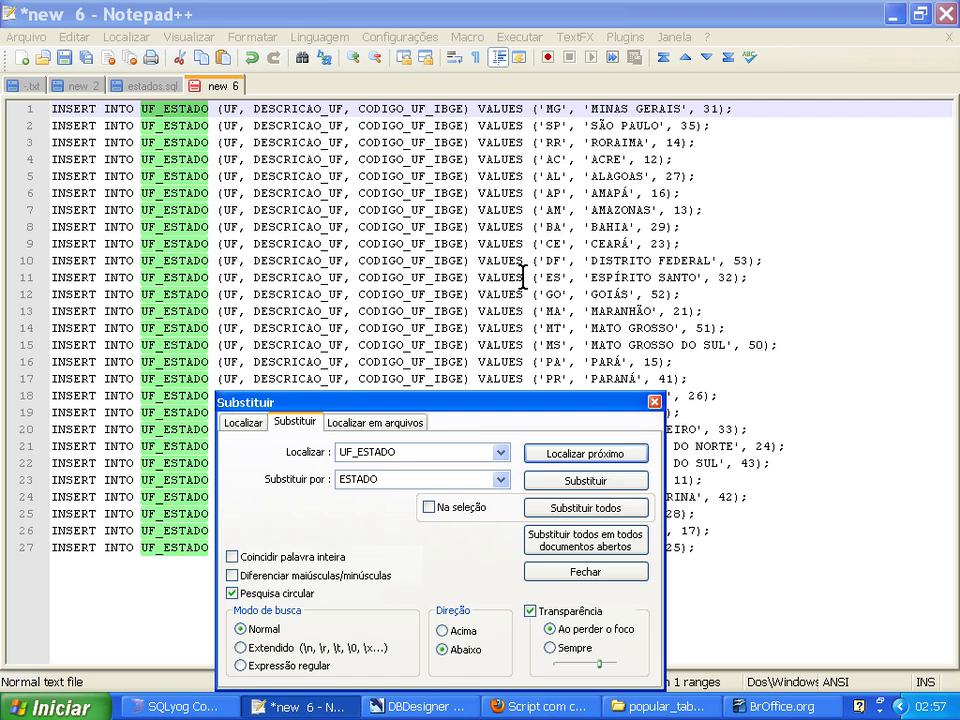
left_click(565, 509)
left_click(480, 408)
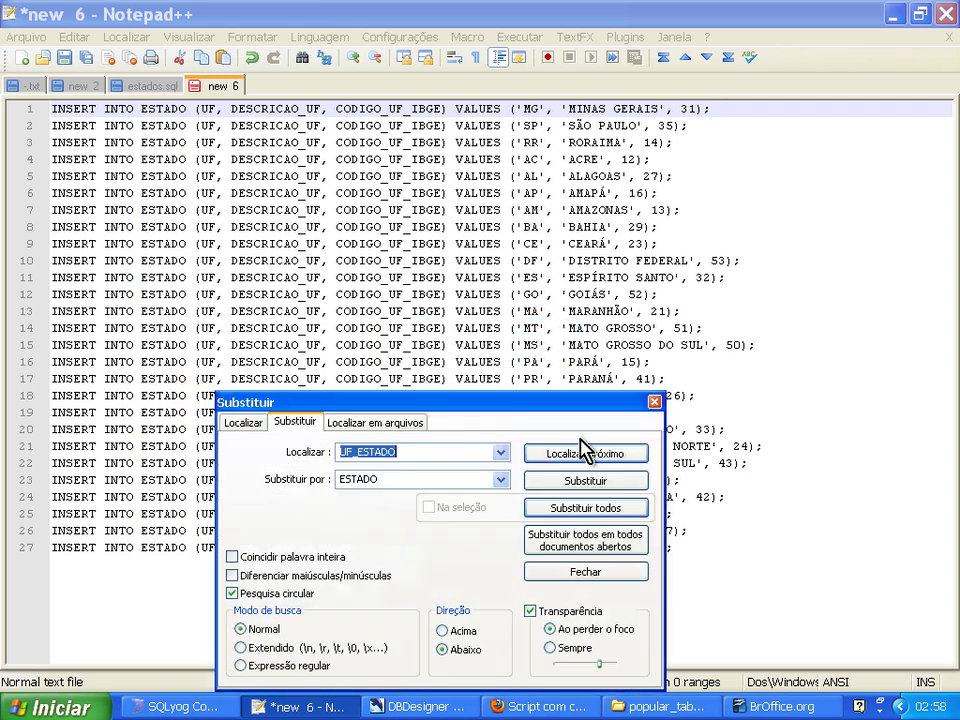
left_click(776, 398)
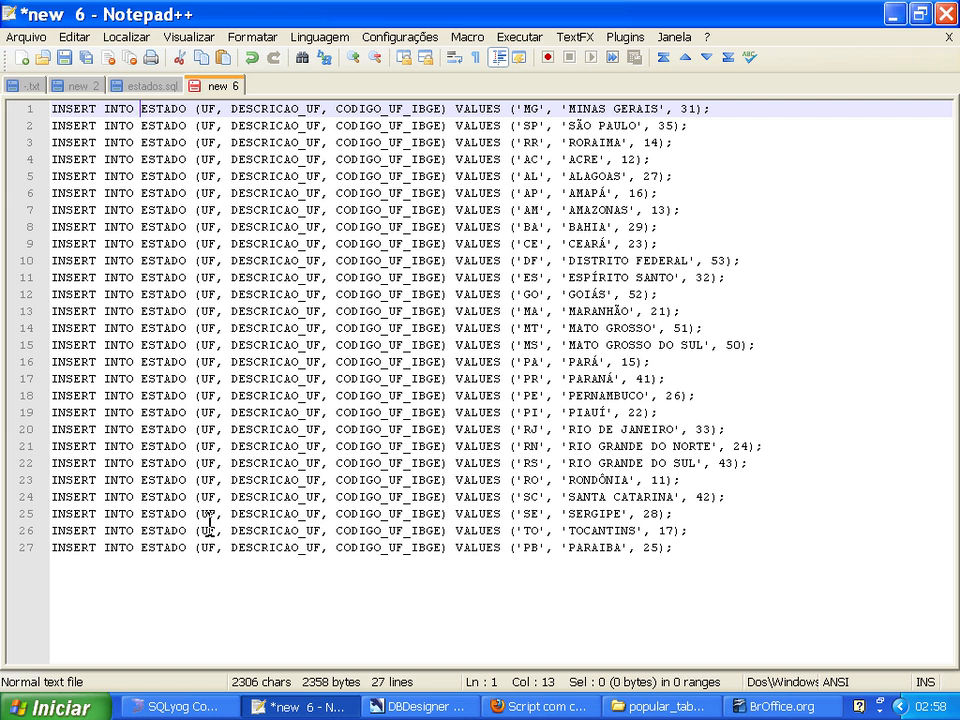
Check the estado table's columns in SQLyog and replace every "(UF" with "(SIGLA" in the INSERT statements in Notepad++.
key("alt+Tab")
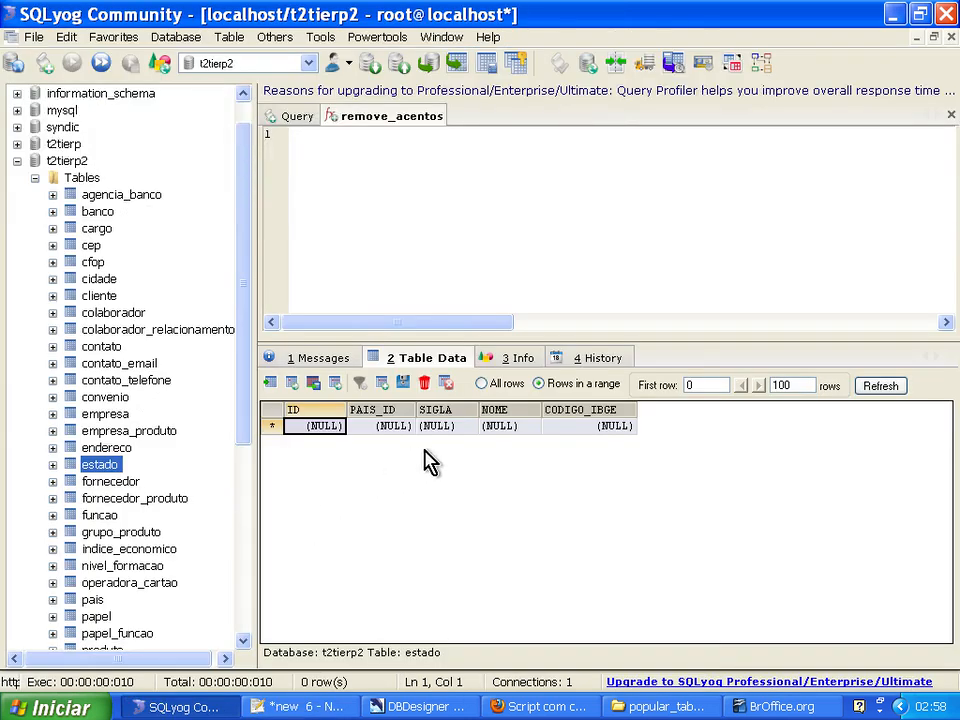
key("alt+Tab")
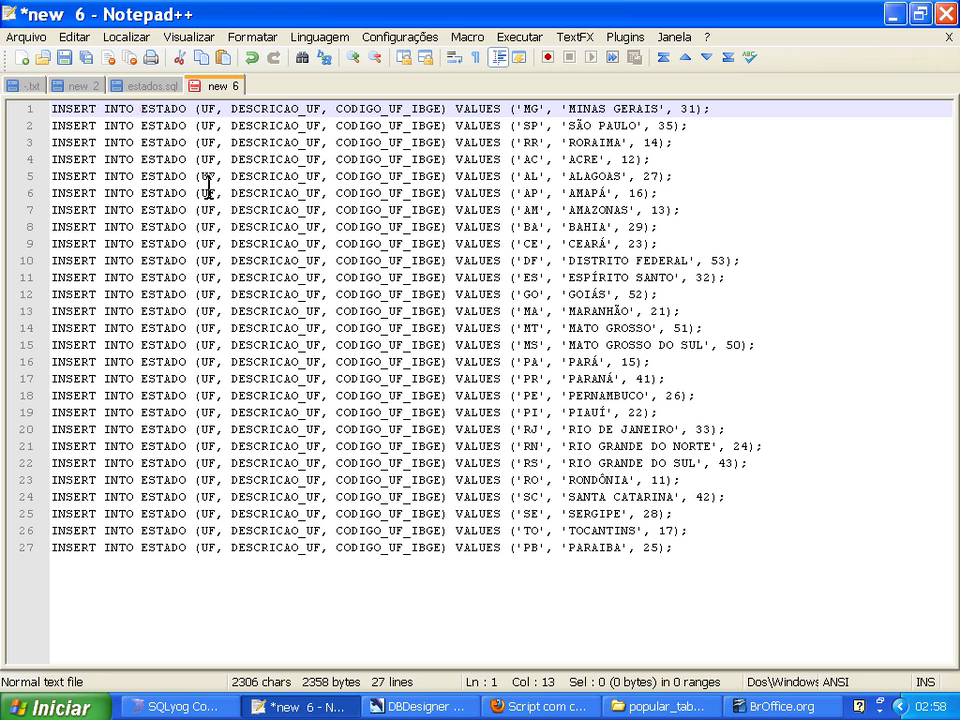
left_click_drag(196, 108, 216, 108)
left_click(211, 124)
left_click(214, 108)
key("shift+Left")
key("shift+Left")
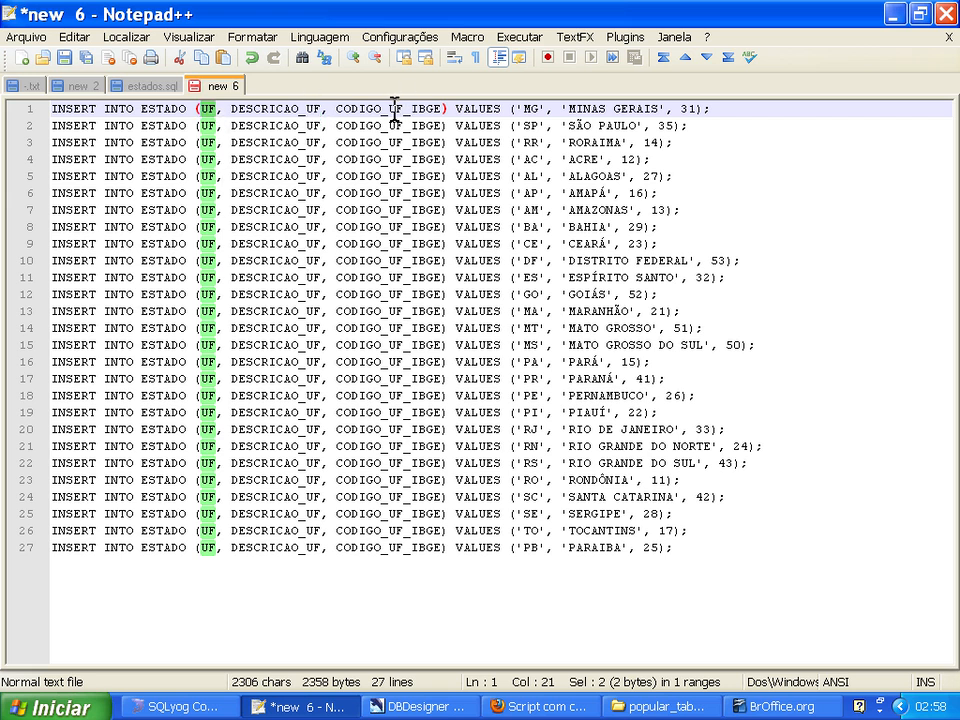
left_click(127, 40)
left_click(147, 207)
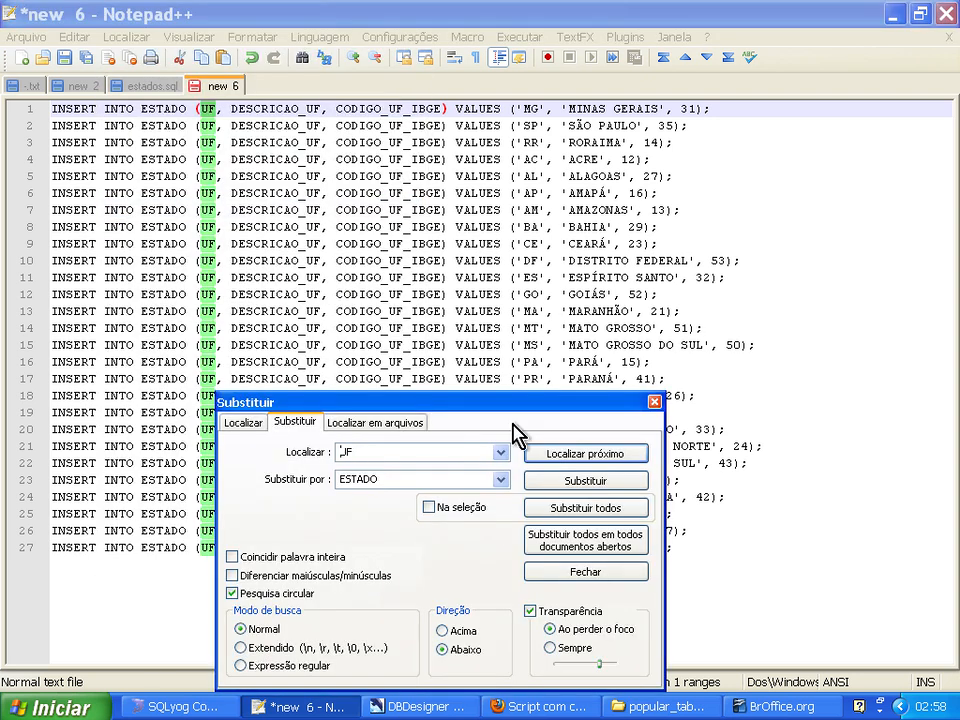
type("(")
key("Tab")
type("(")
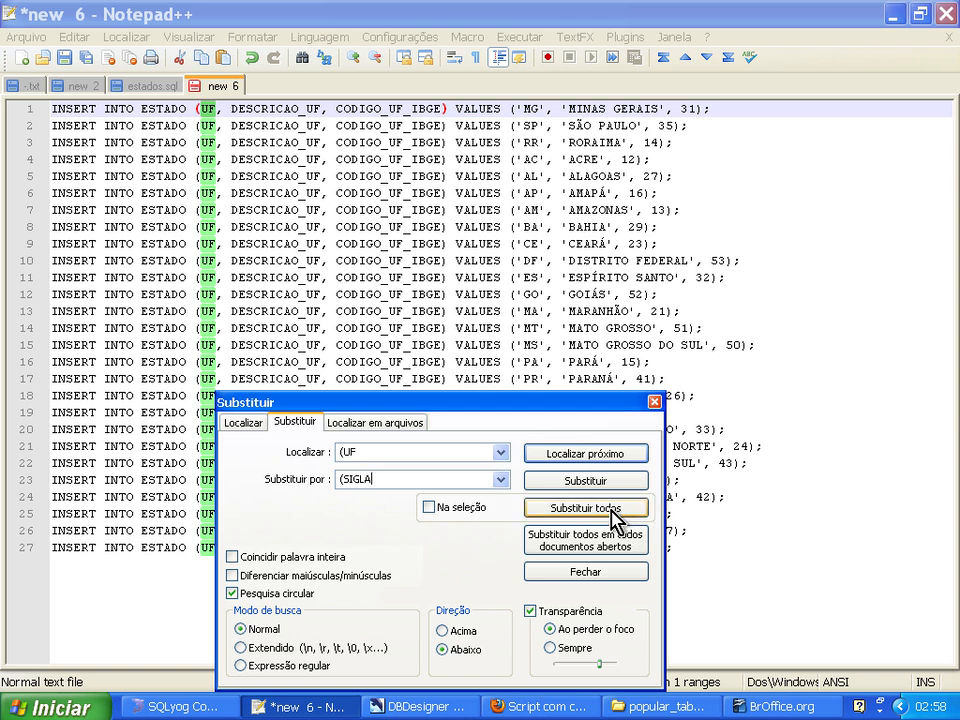
left_click(612, 512)
left_click(520, 410)
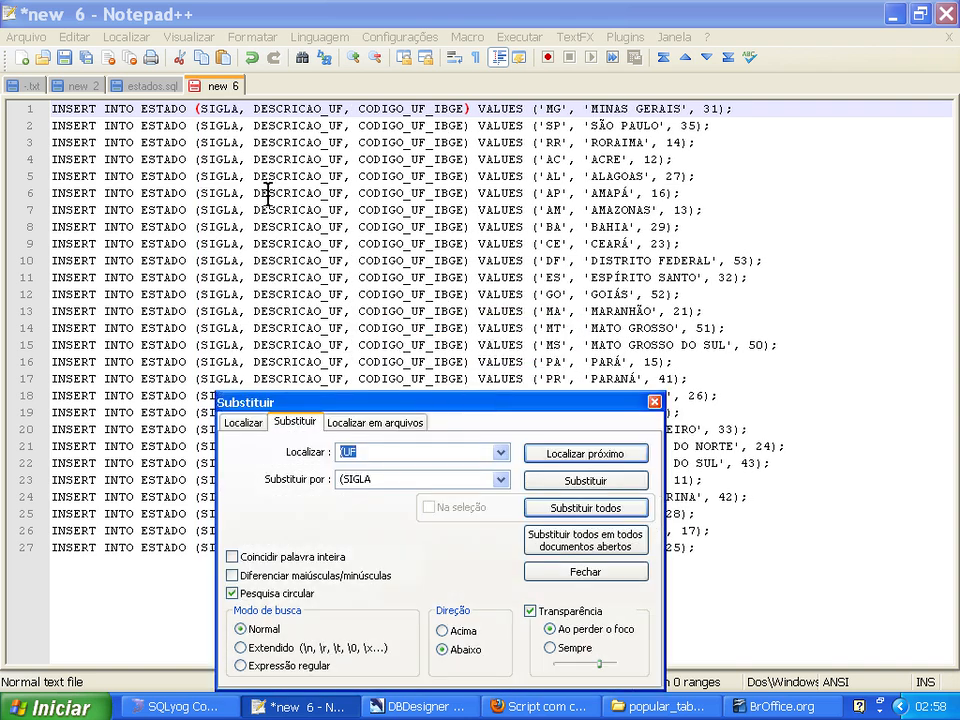
Check the estado columns in SQLyog and replace every DESCRICAO_UF with NOME in the INSERT statements in Notepad++.
left_click_drag(281, 401, 354, 345)
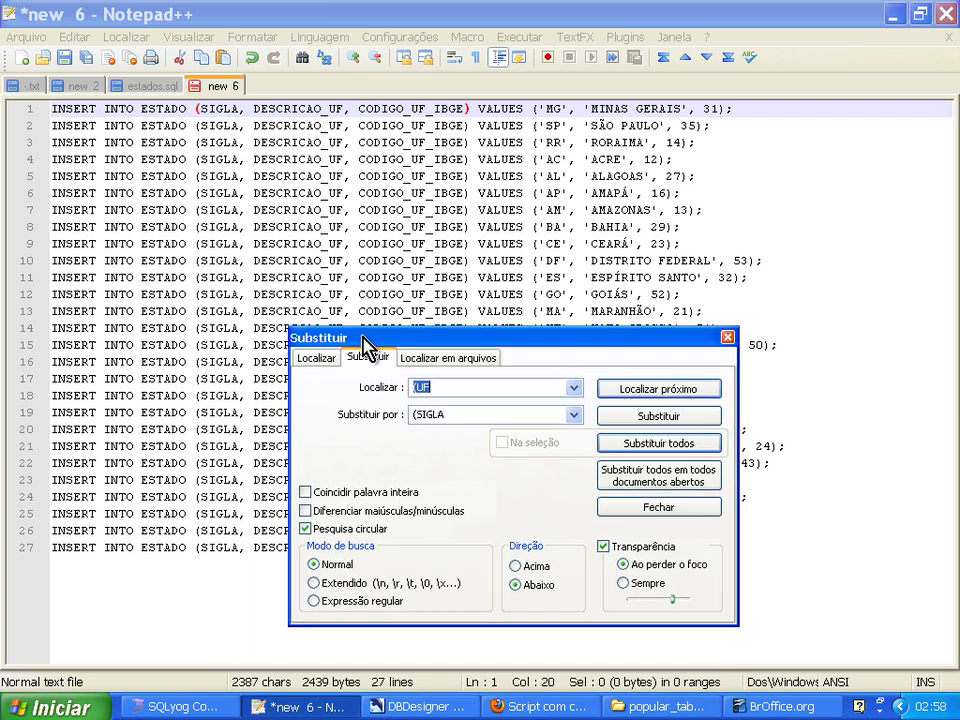
left_click(195, 707)
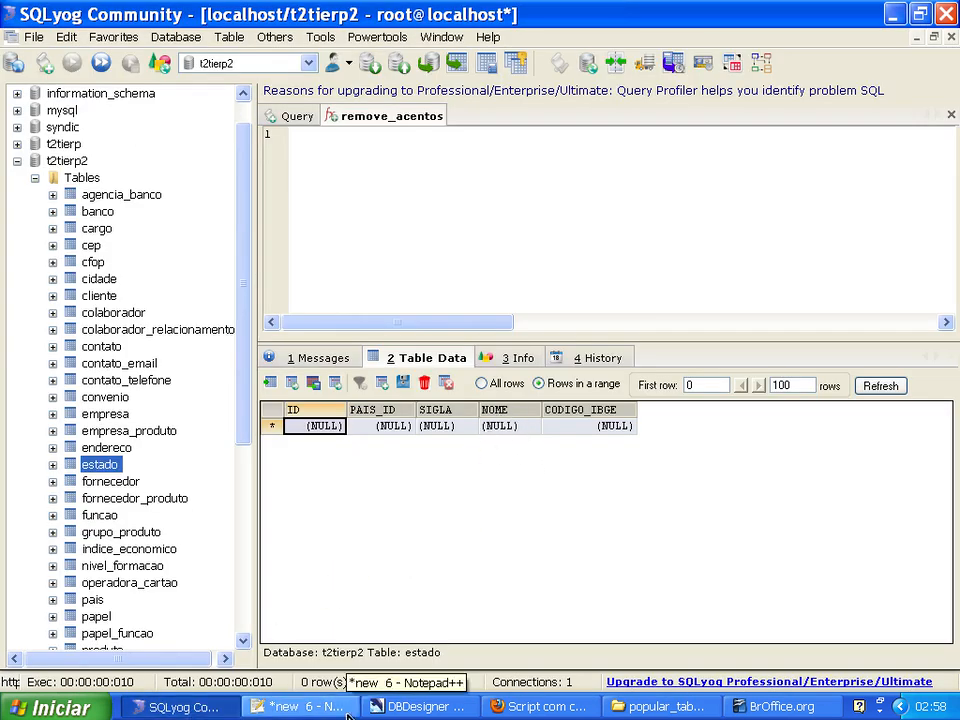
left_click(309, 710)
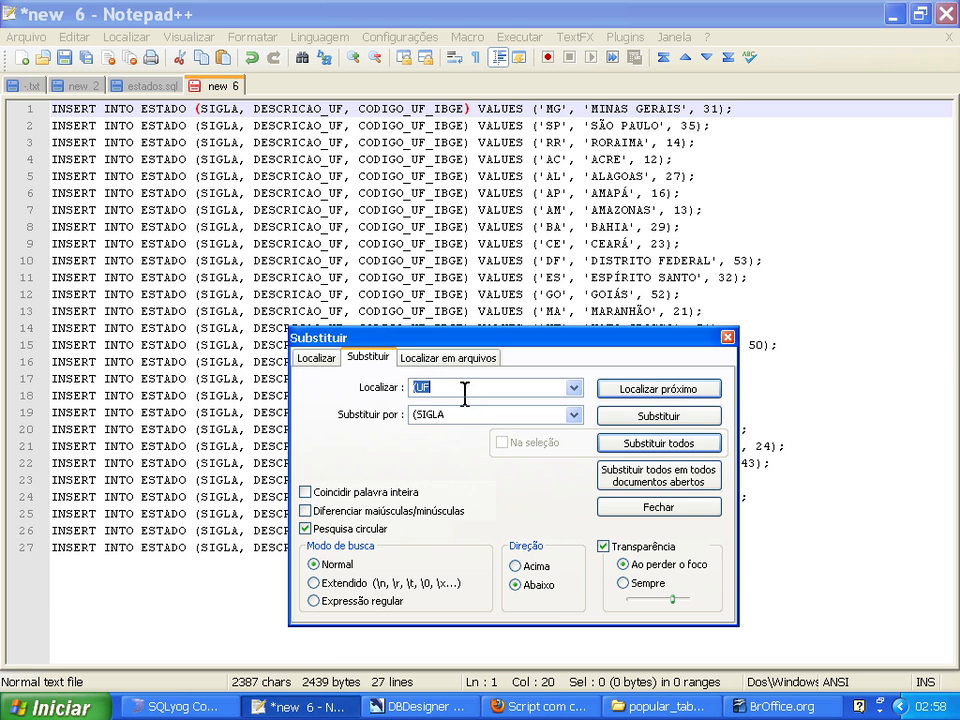
type("DESCRICAO_UF")
key("Tab")
type("N")
left_click(618, 447)
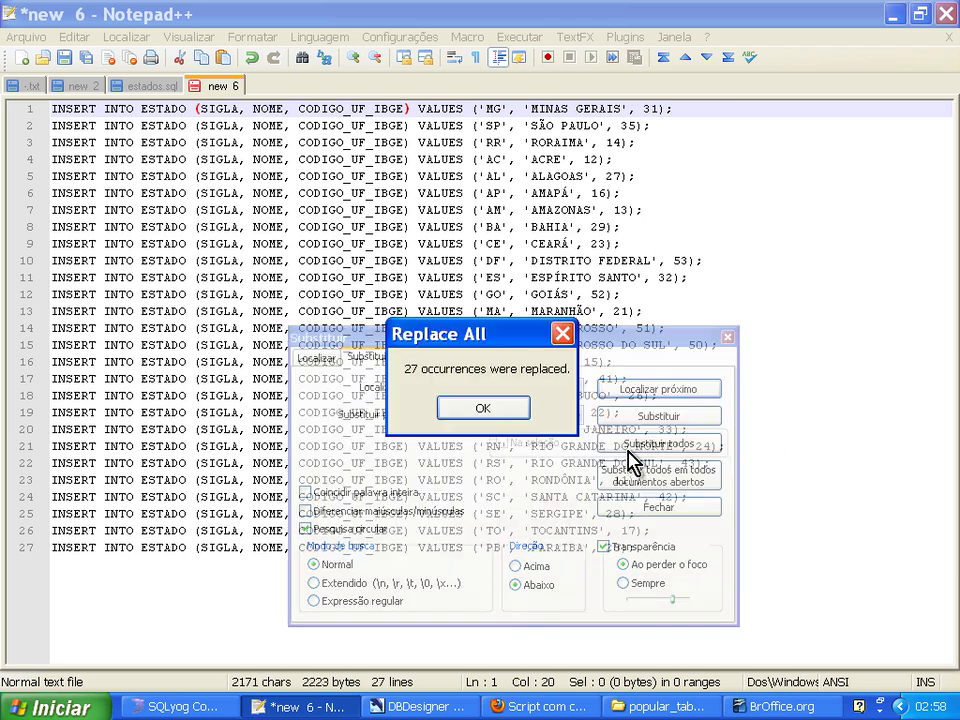
left_click(500, 416)
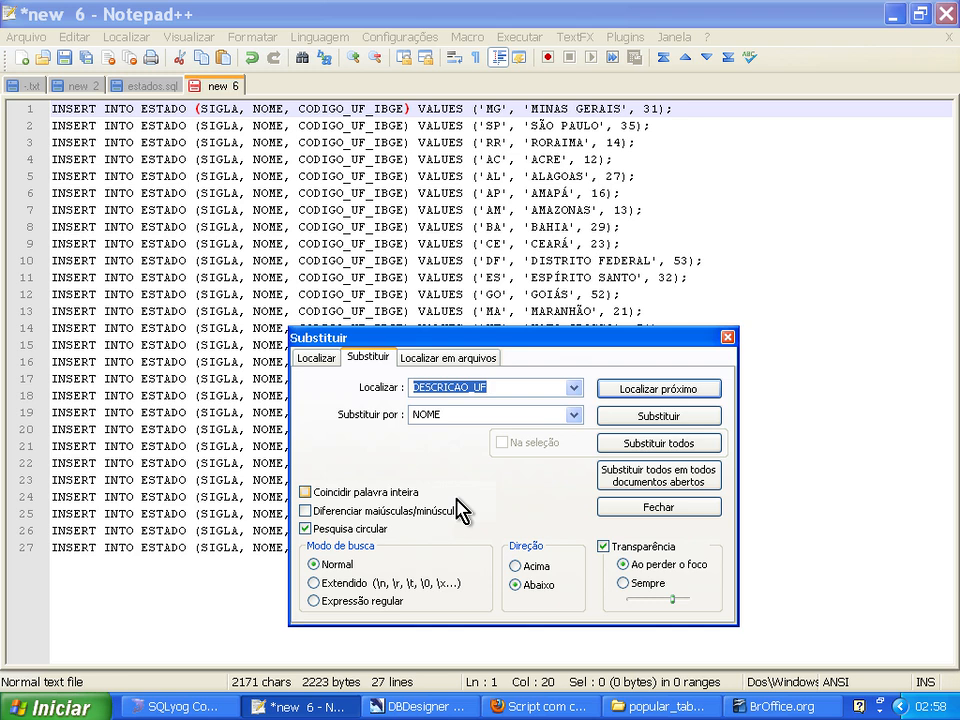
Replace every CODIGO_UF_IBGE with CODIGO_IBGE in the INSERT statements to match the estado table's column name.
left_click(320, 106)
key("alt+Tab")
key("alt+Tab")
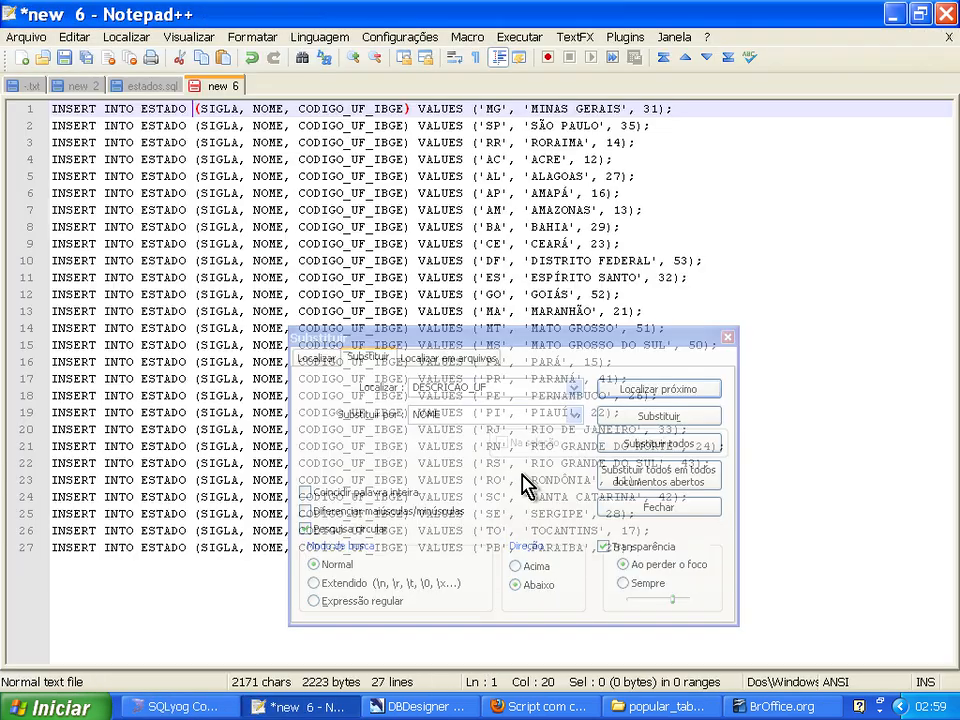
left_click(463, 429)
type("CODIG")
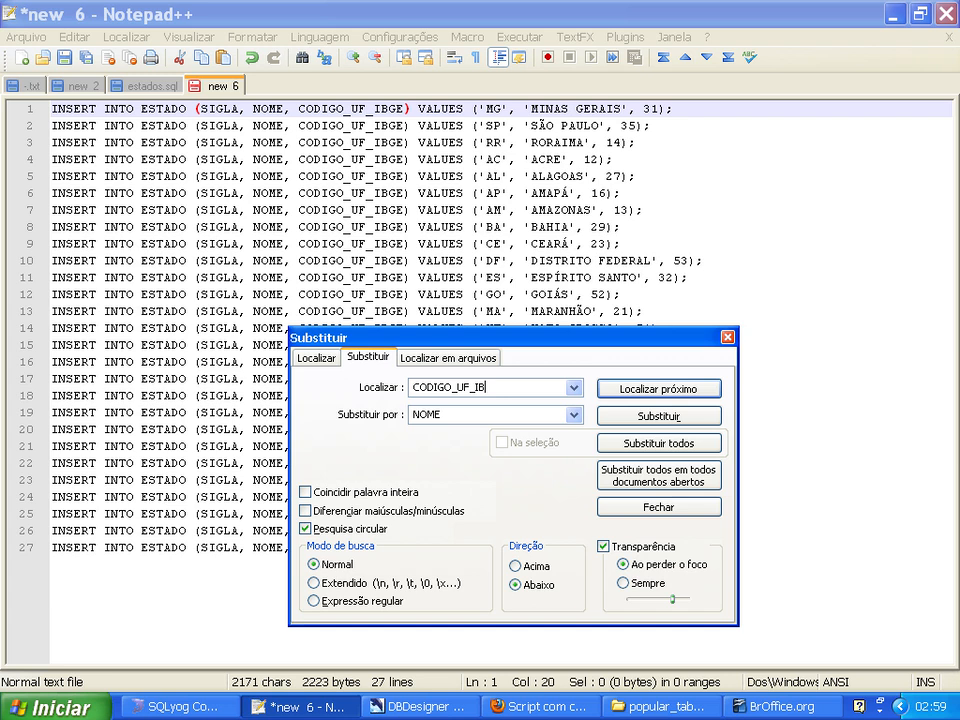
key("Tab")
key("shift+Tab")
key("ctrl+c")
key("Tab")
key("ctrl+v")
left_click(456, 414)
key("Delete")
left_click(645, 446)
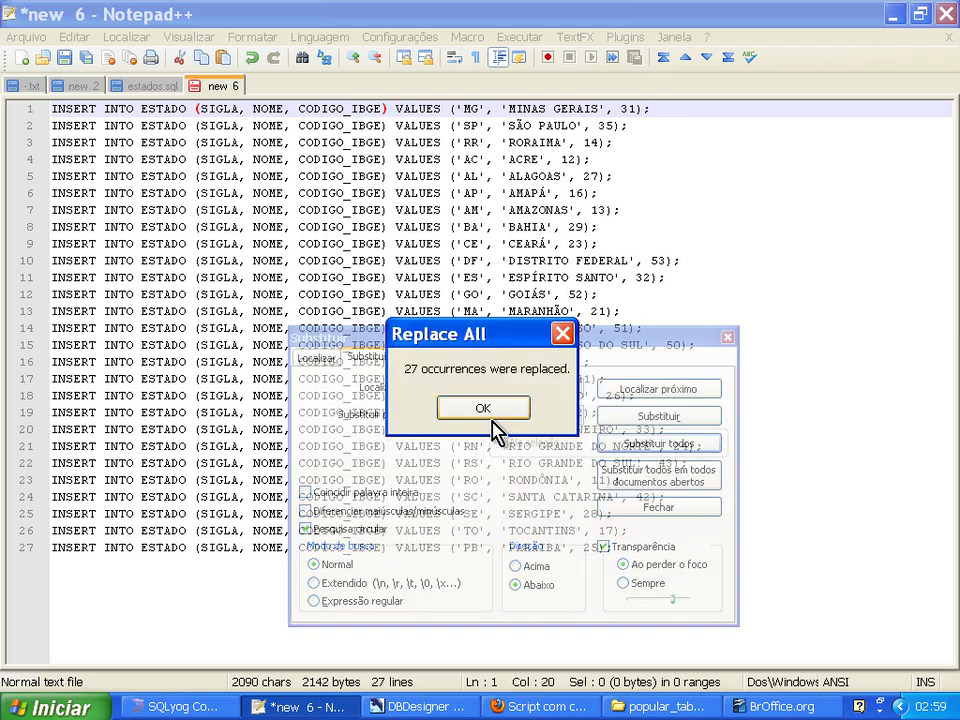
left_click(483, 410)
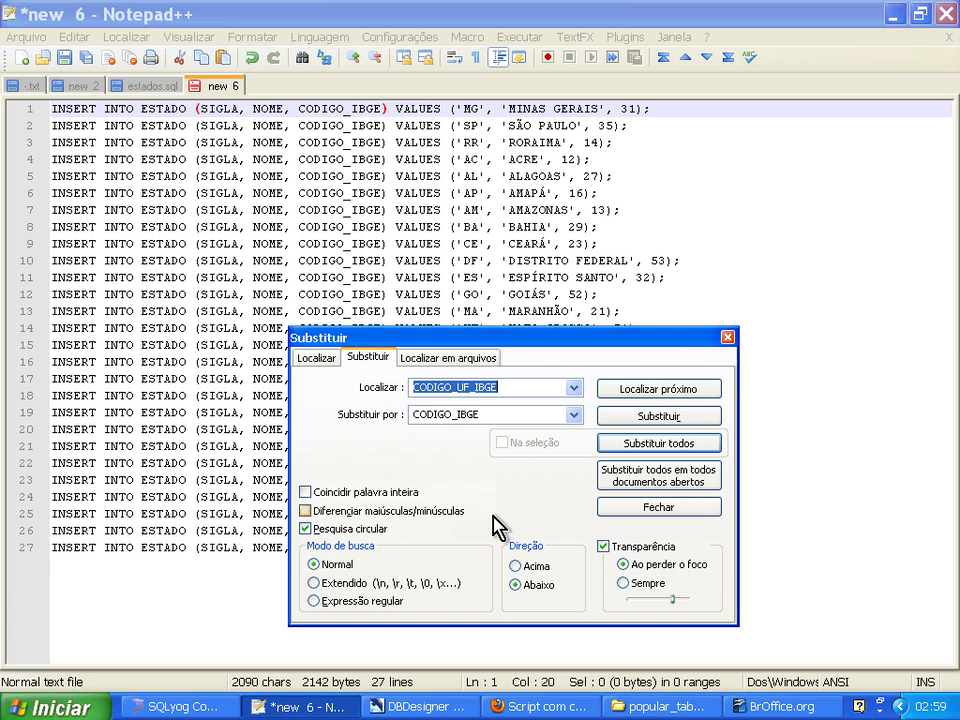
Check the estado columns in SQLyog and replace every "(SIGLA" with "(PAIS_ID,SIGLA" in the INSERT statements in Notepad++.
left_click(227, 705)
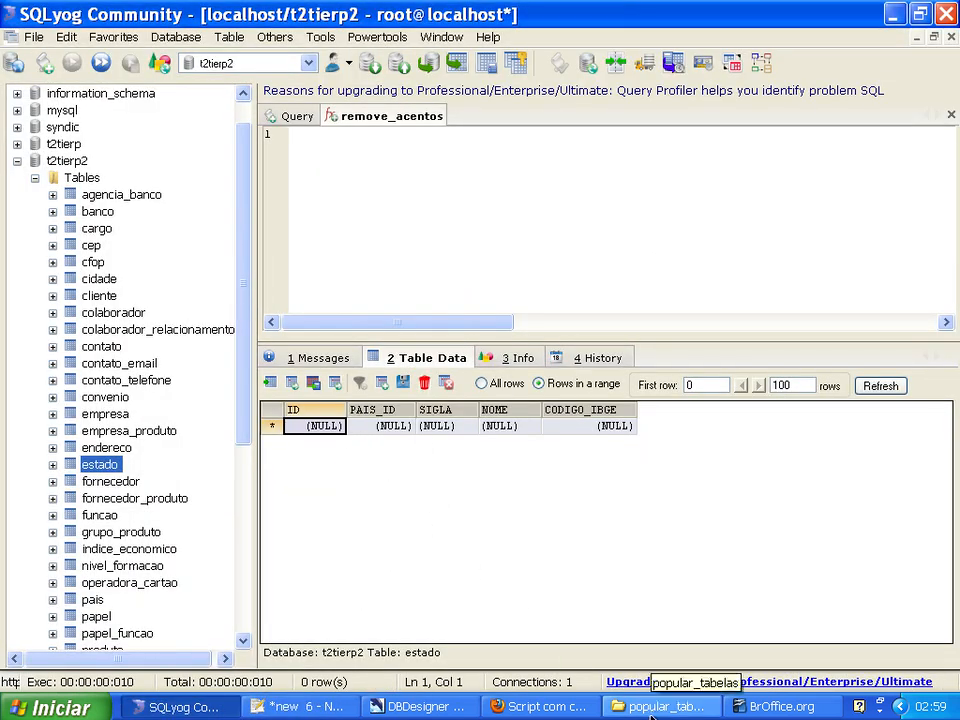
left_click(298, 706)
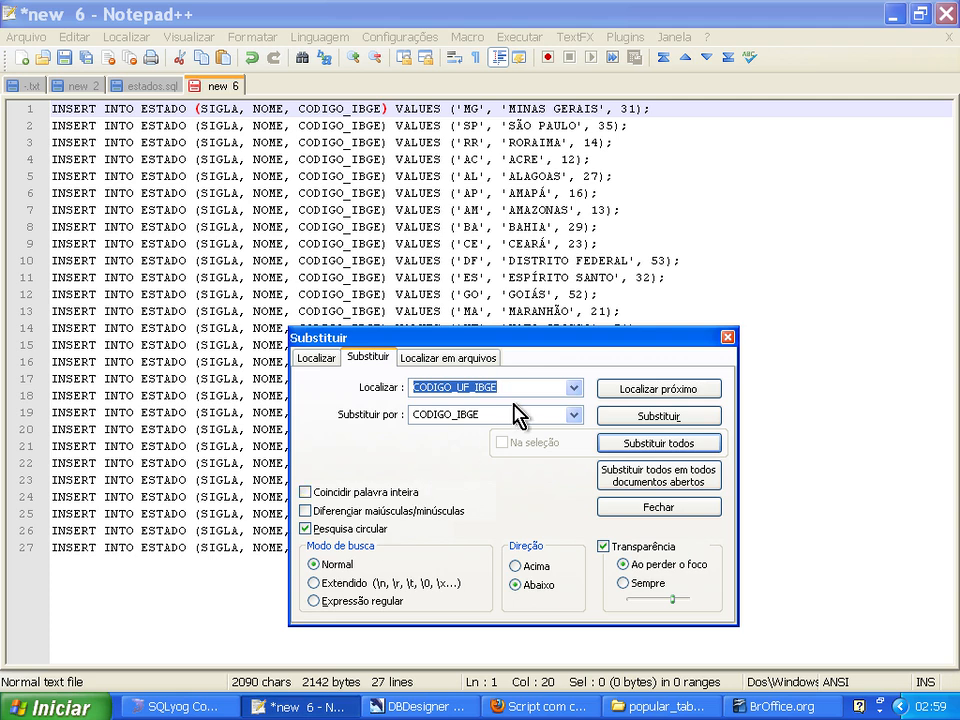
type("(SIGLA")
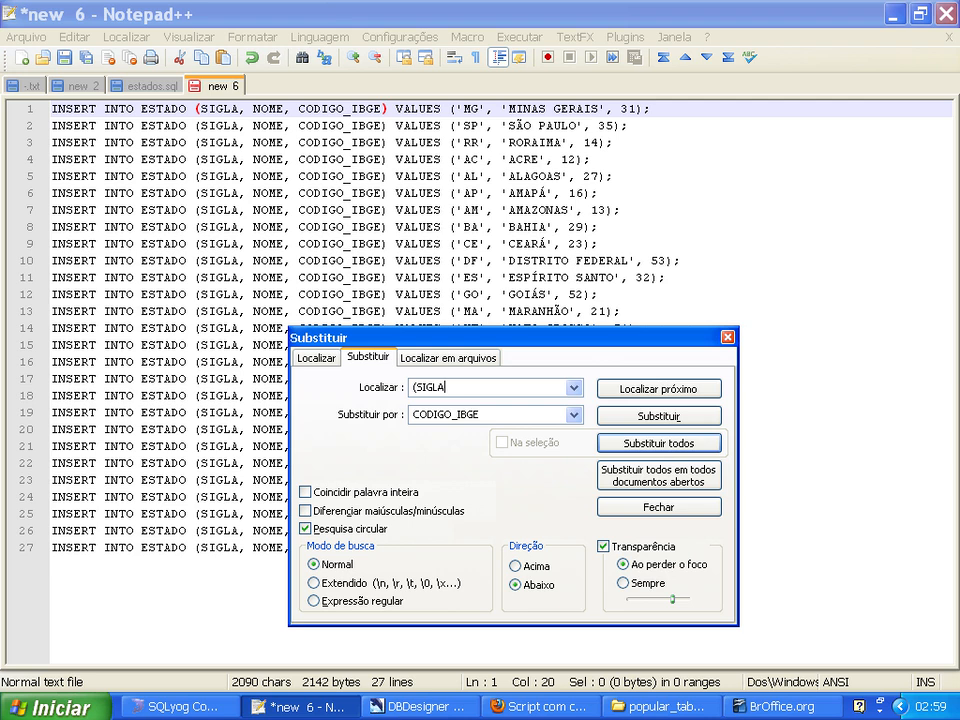
key("Tab")
type("(")
key("alt+Tab")
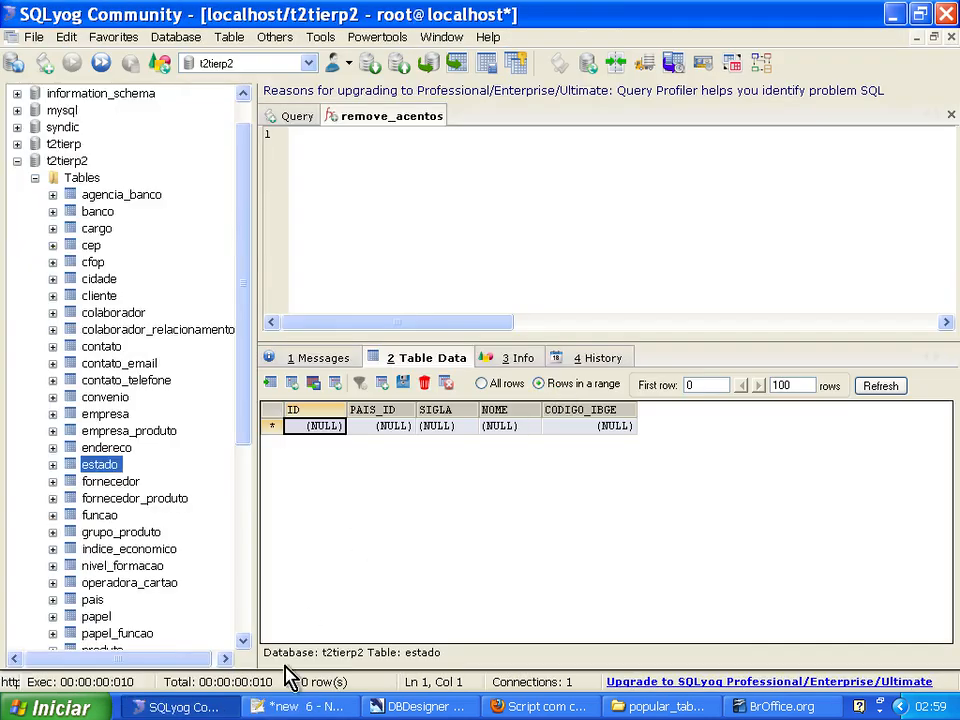
key("alt+Tab")
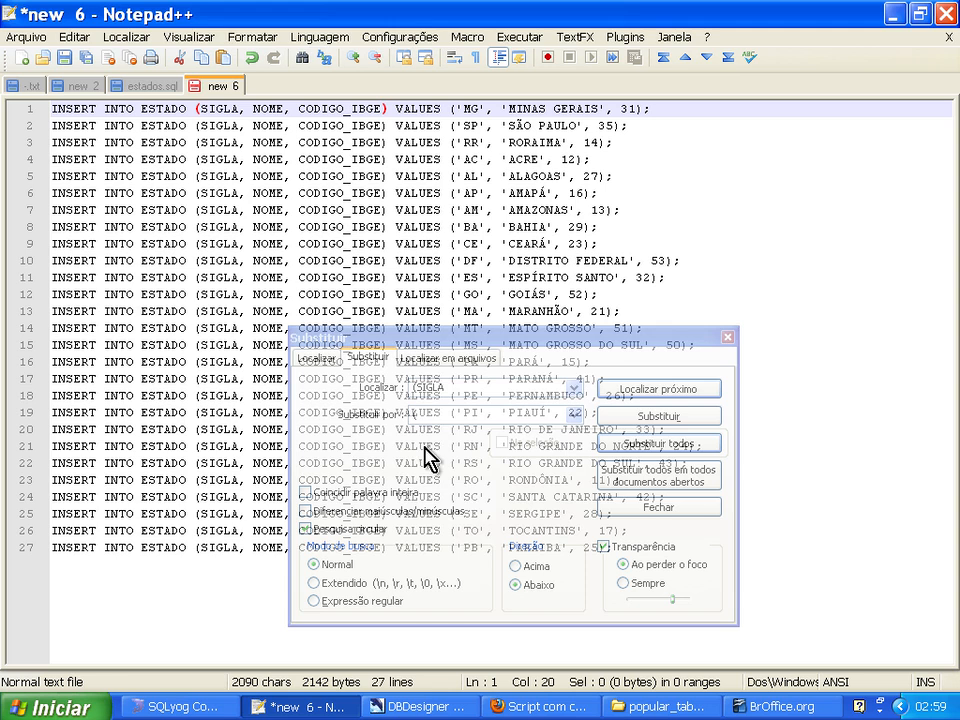
left_click(448, 358)
left_click(470, 415)
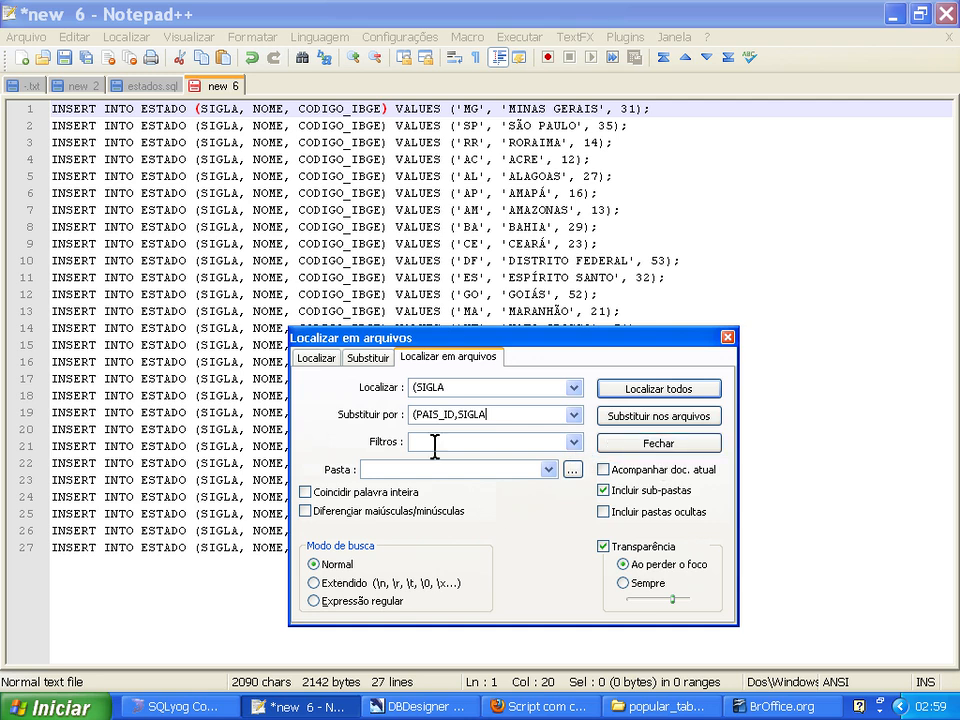
left_click(368, 358)
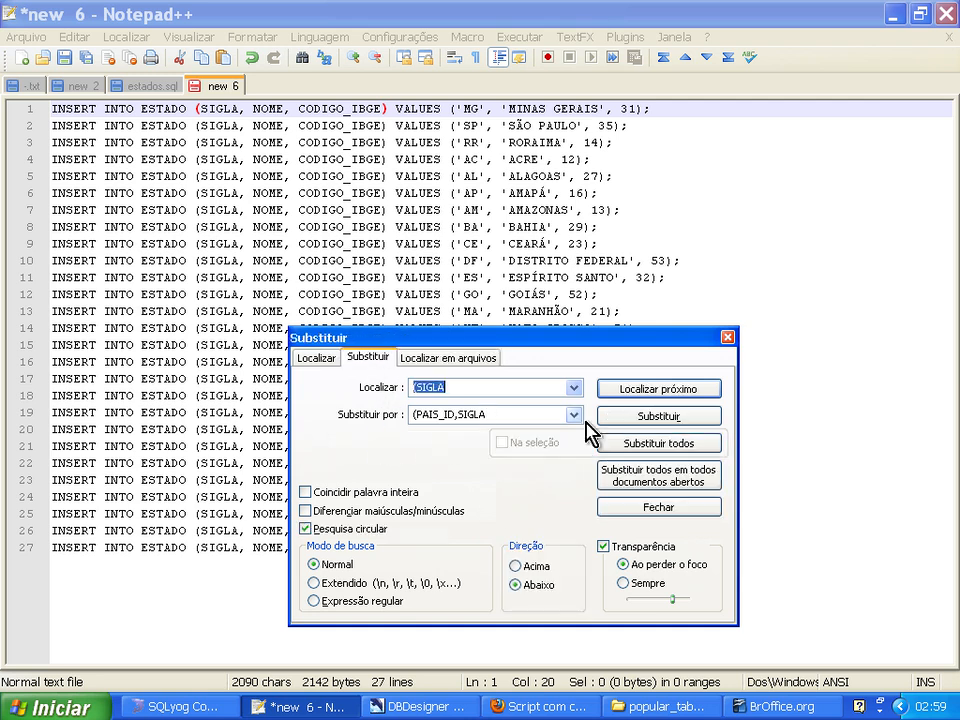
left_click(655, 444)
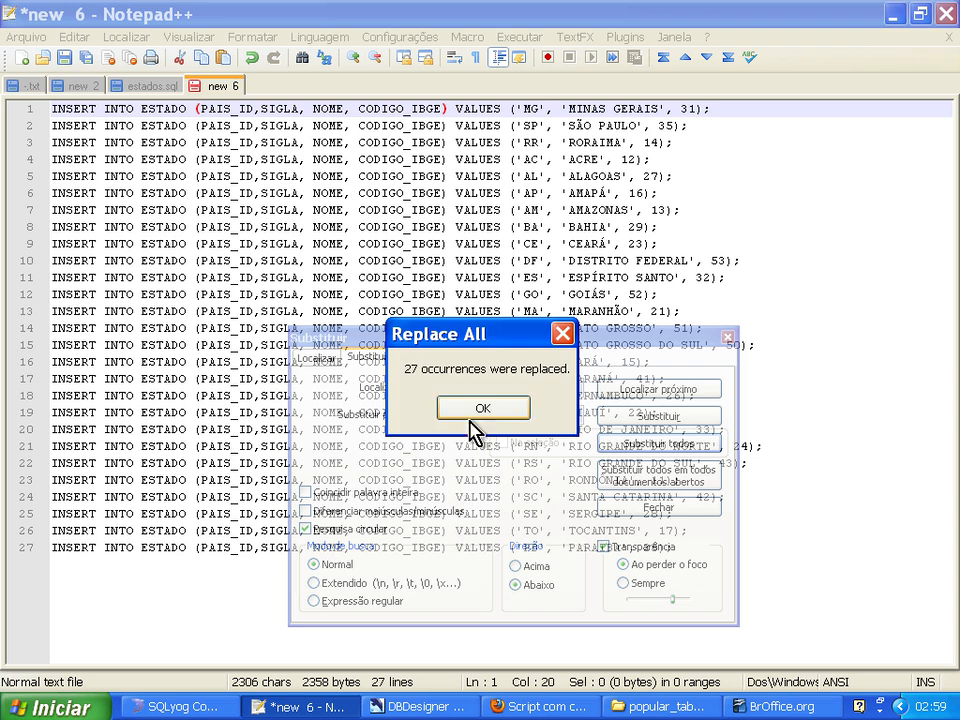
left_click(480, 410)
left_click(727, 337)
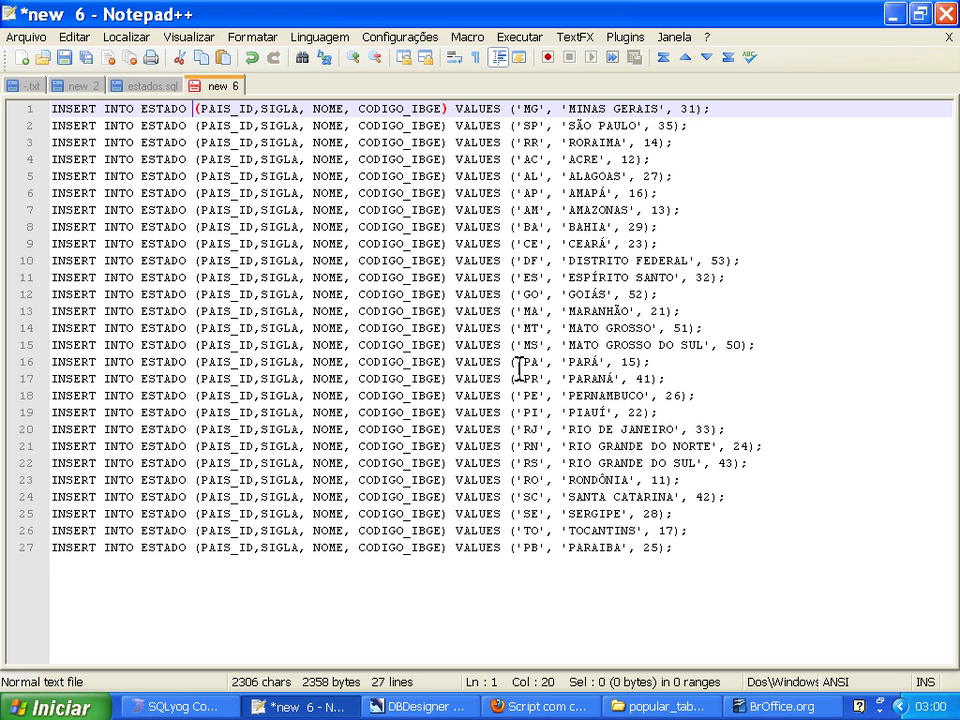
Look up Brazil's ID in the pais table's data in SQLyog and return to the INSERT statements in Notepad++.
left_click(515, 108)
key("alt+Tab")
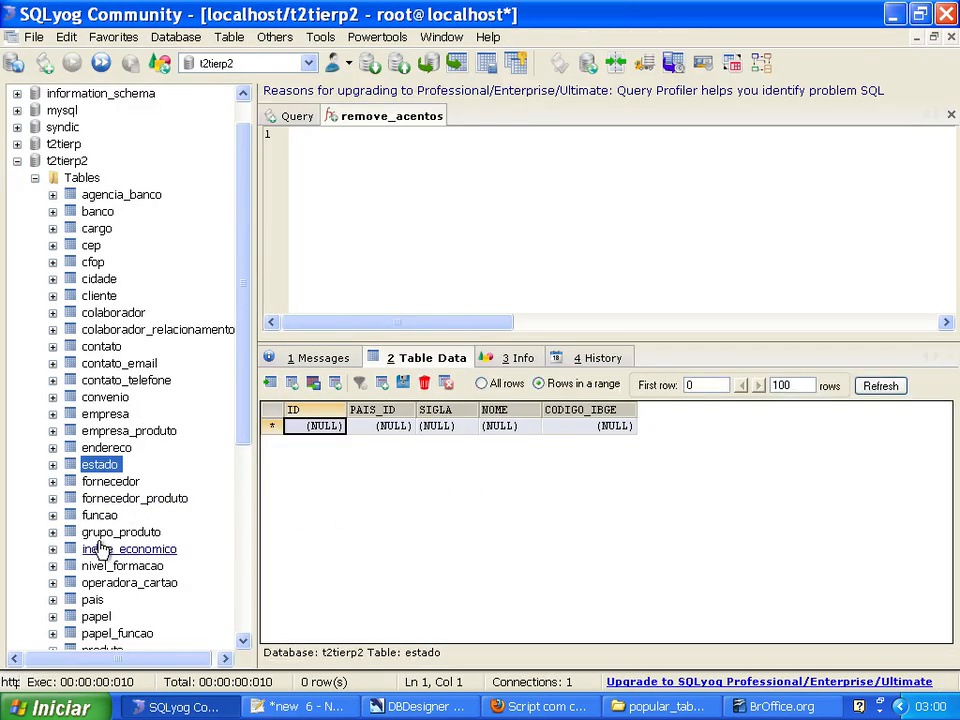
left_click(93, 601)
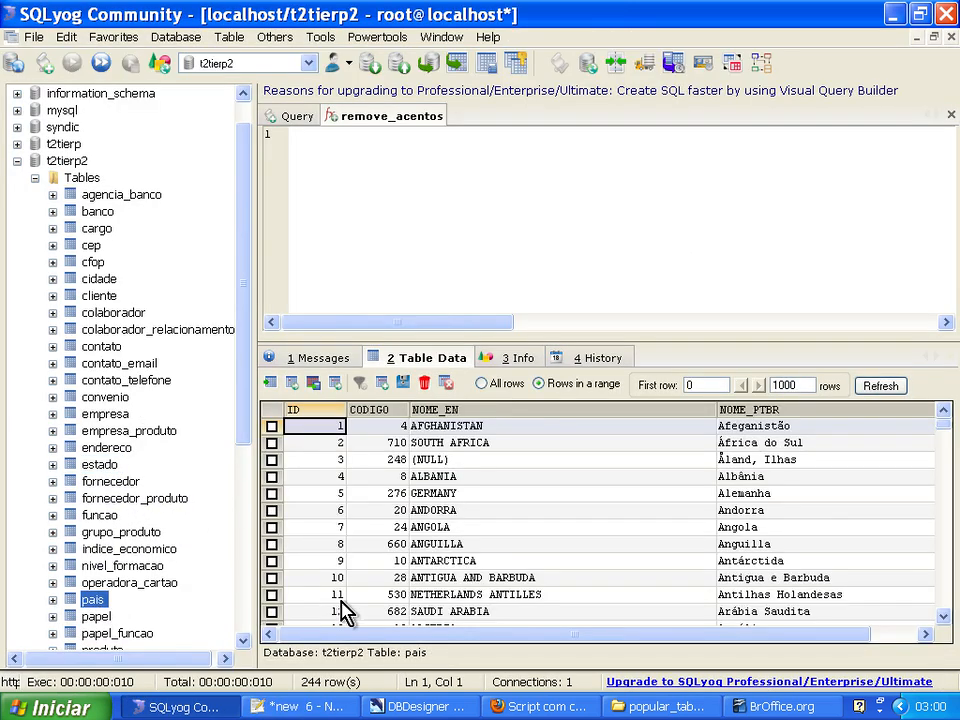
left_click(464, 548)
key("Page_Down")
key("Page_Down")
key("Page_Down")
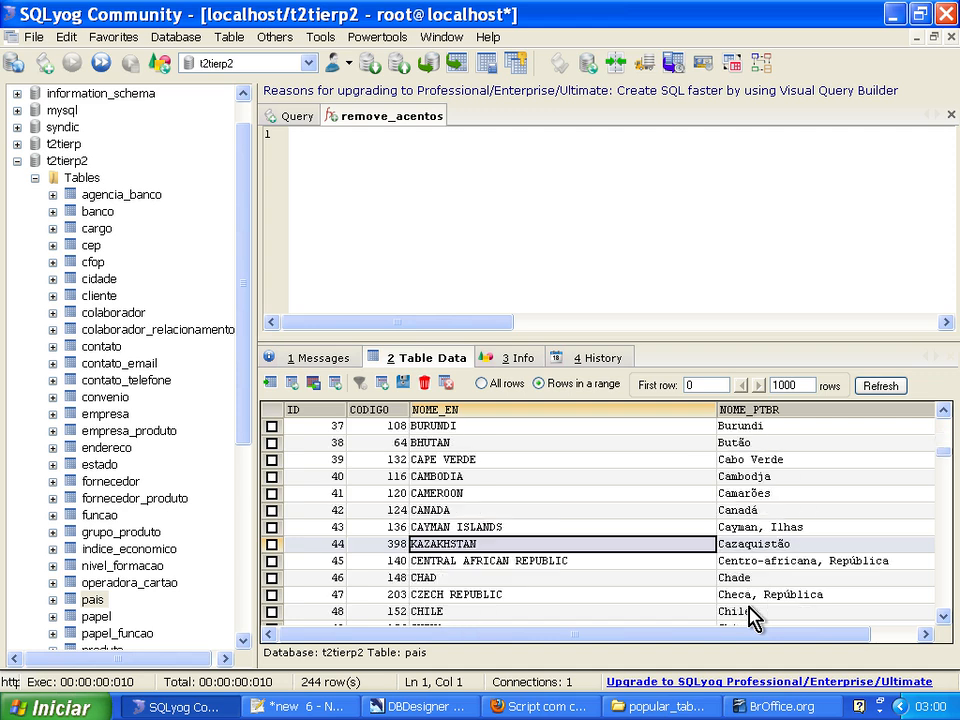
key("Page_Up")
key("Down")
key("Left")
key("Left")
key("alt+Tab")
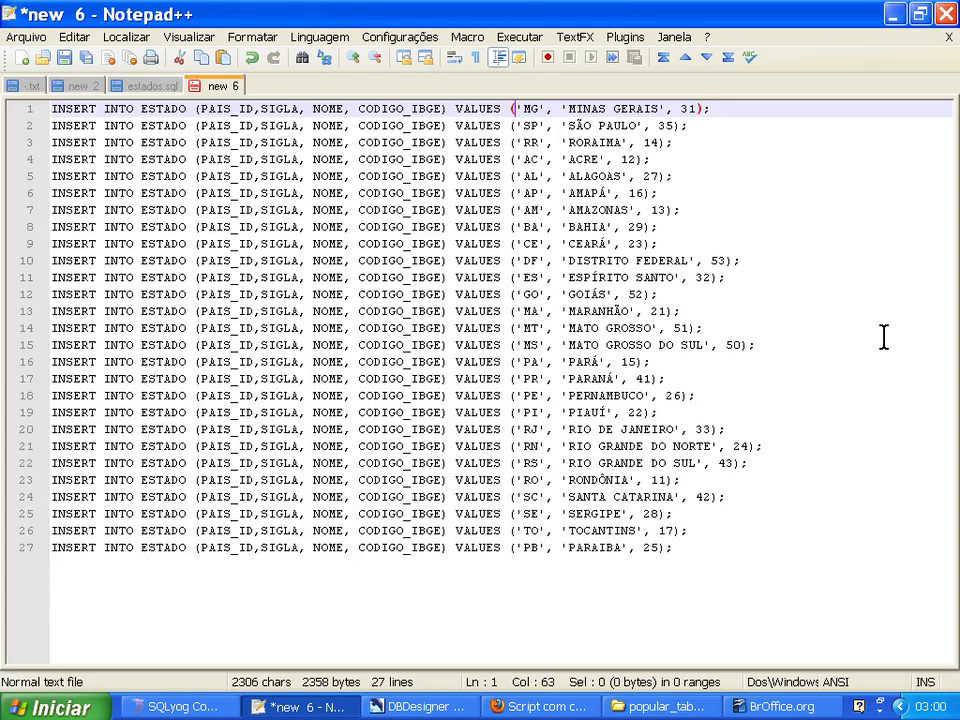
Insert "33," as the first value in the MG and SP INSERT statements.
type("33,")
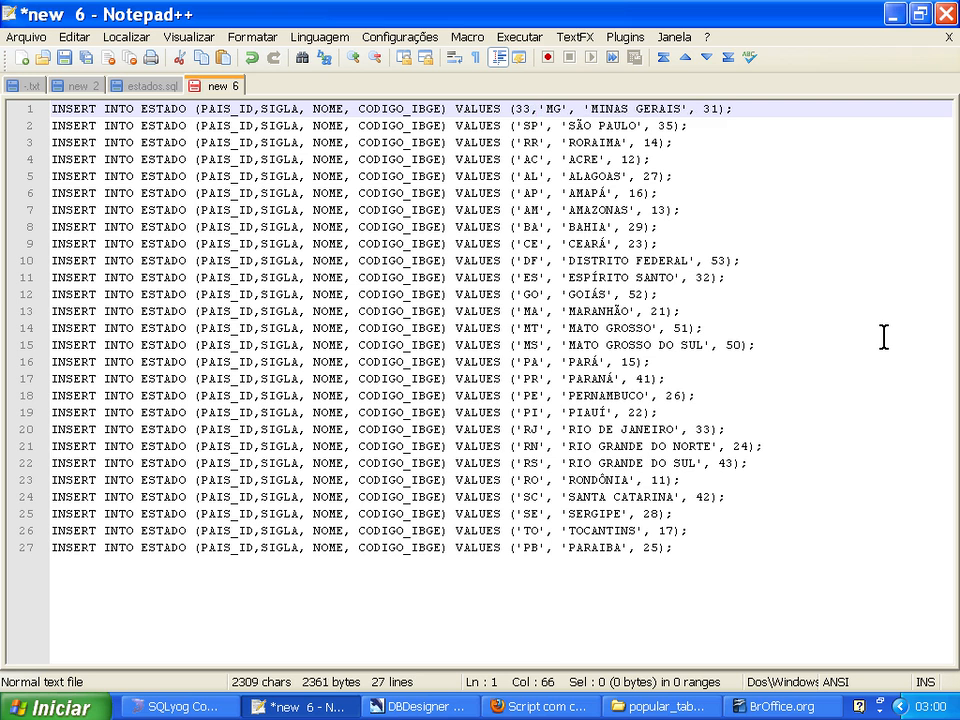
key("Down")
key("Left")
key("Left")
type("33,")
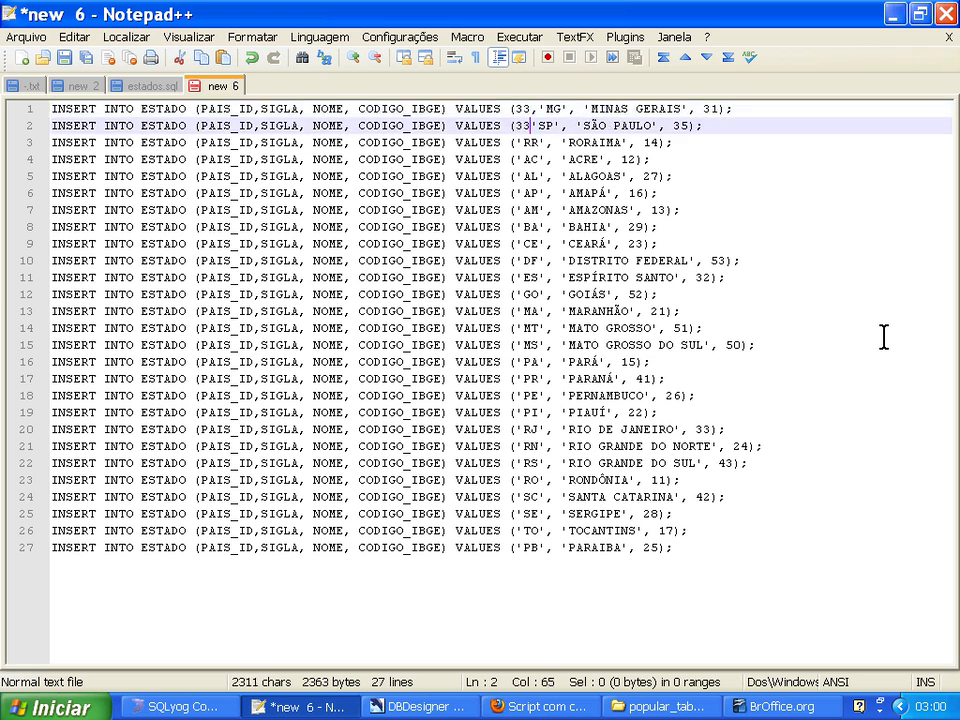
key("Down")
key("Left")
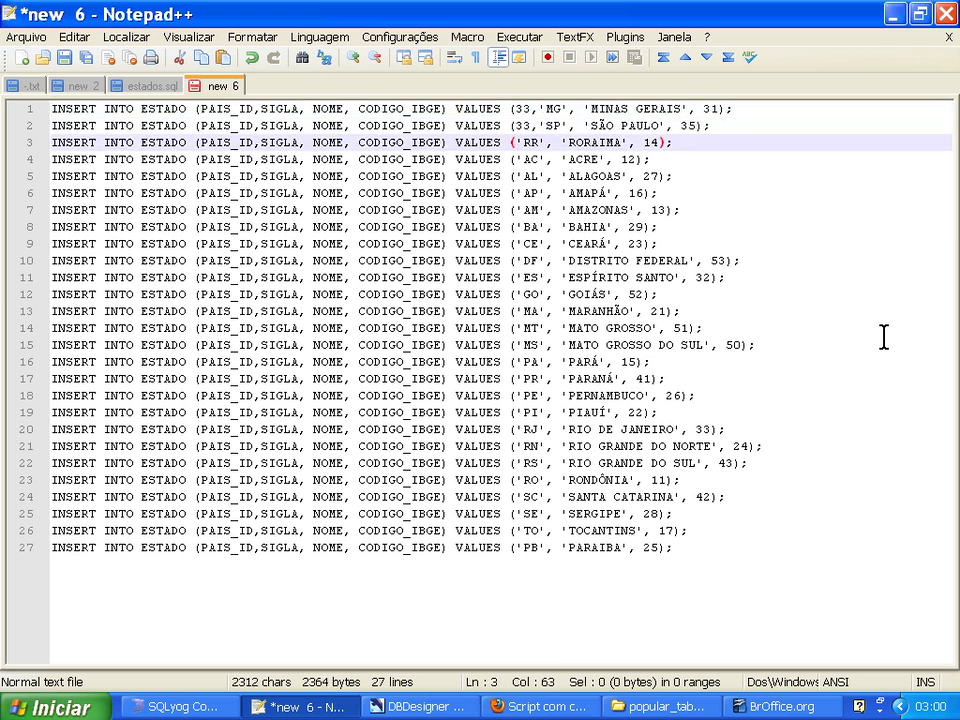
Remove the "33," entries from the values of the SP and MG INSERT statements.
key("Up")
key("Delete")
key("Delete")
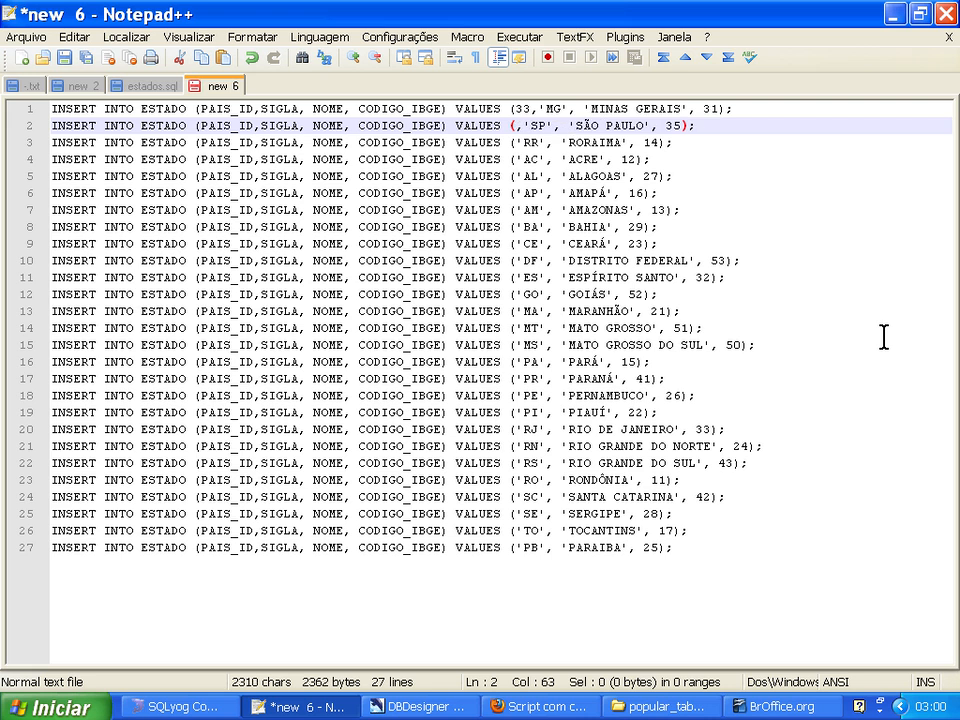
key("Delete")
key("Up")
key("Delete")
key("Delete")
key("Delete")
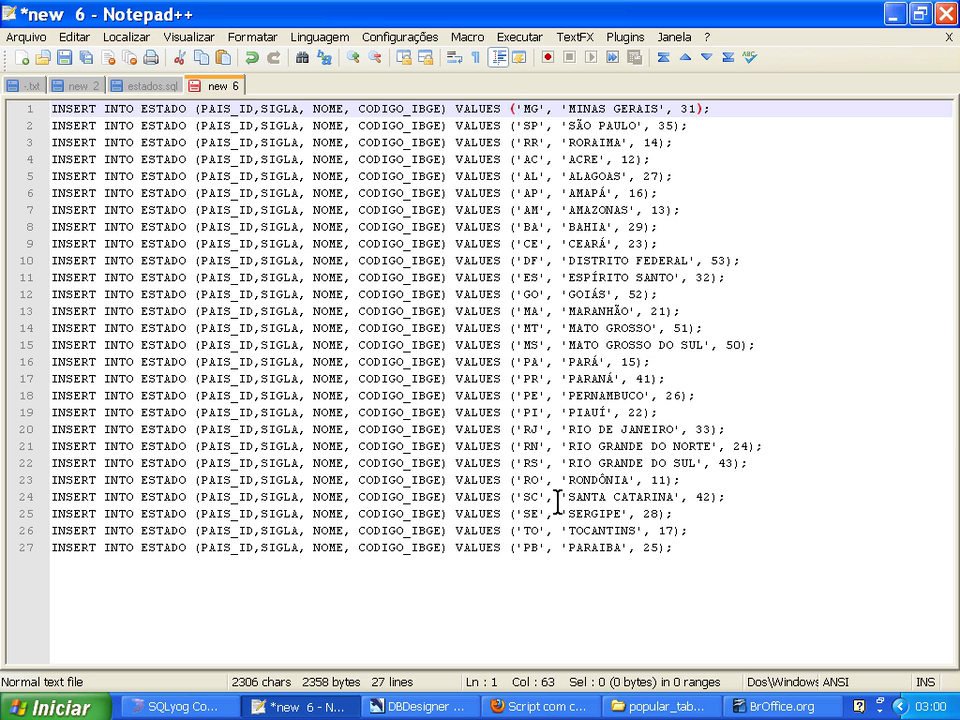
Replace every "('" with "(33,'" in the INSERT statements, checking Brazil's ID in SQLyog's pais table, and close the replace dialog.
left_click(125, 37)
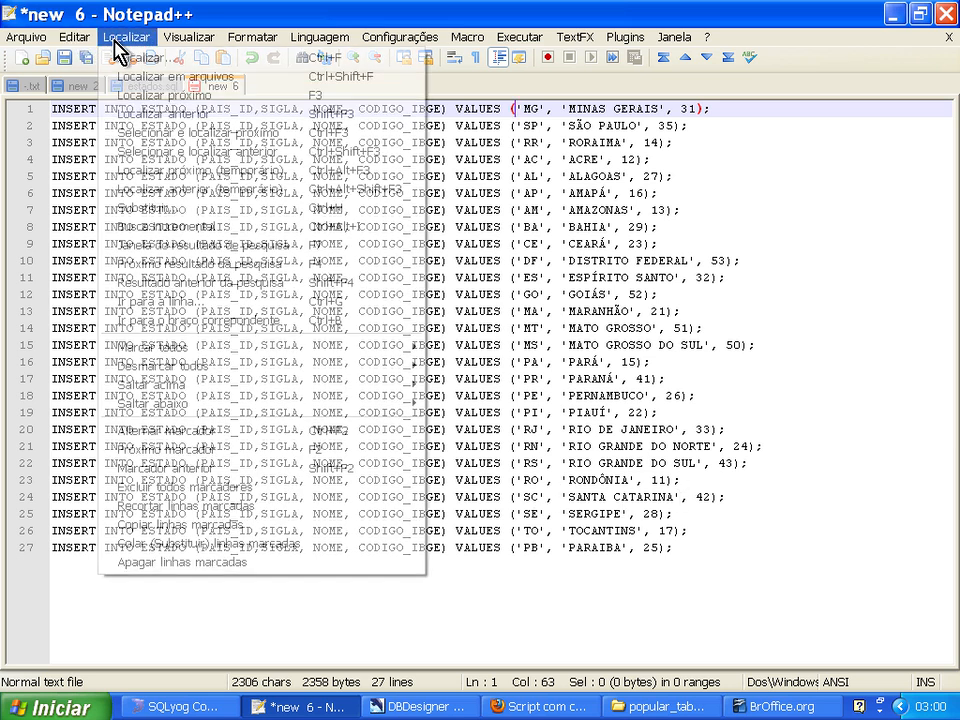
left_click(123, 210)
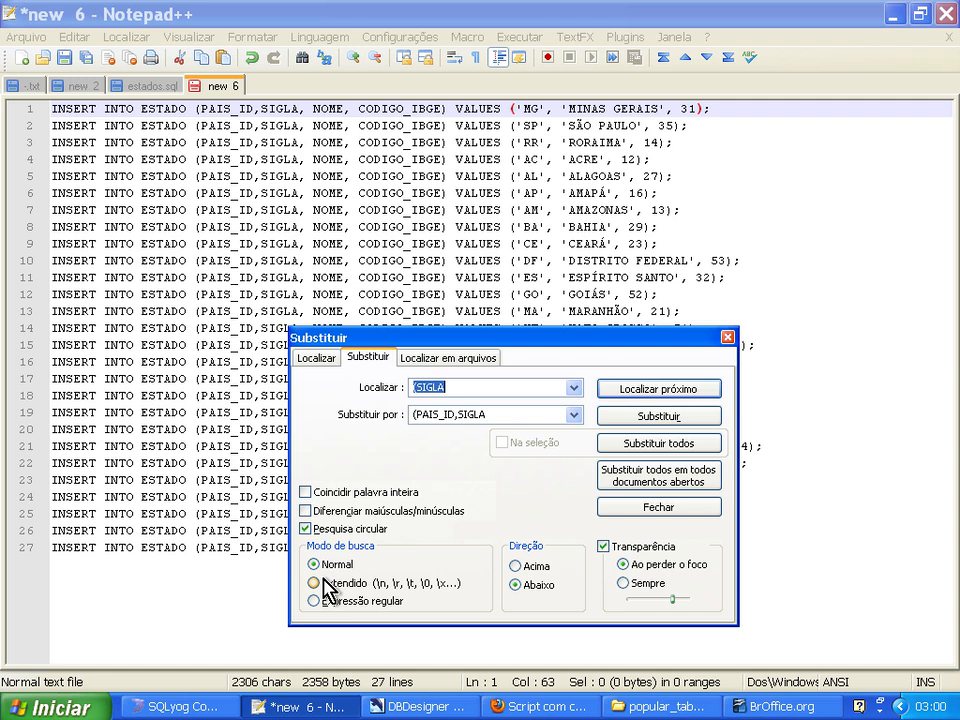
type("(")
key("Tab")
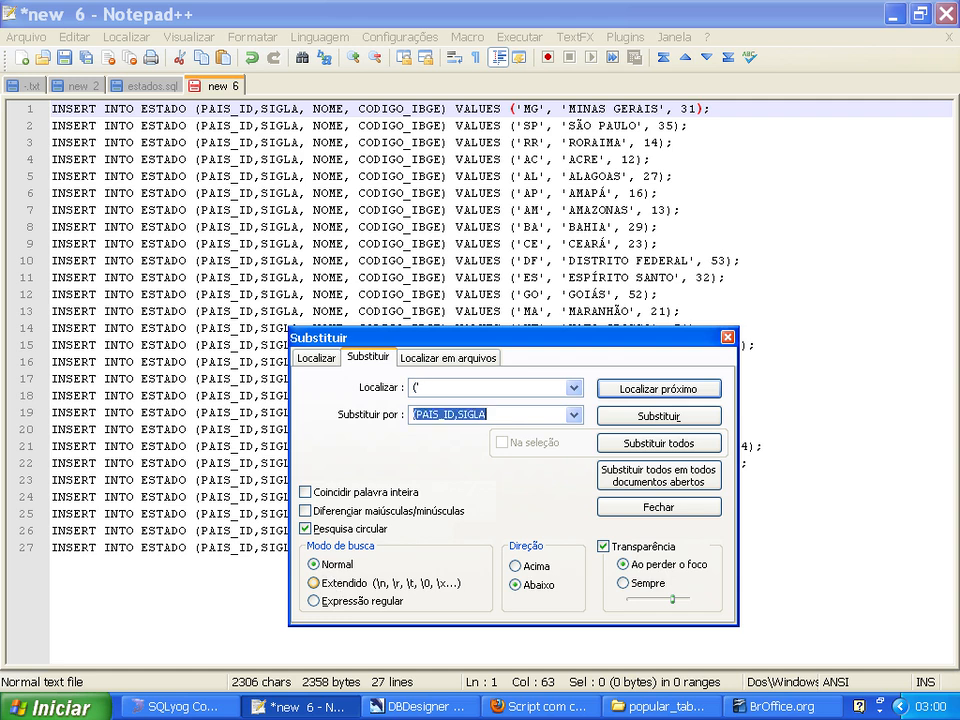
type("(36,'")
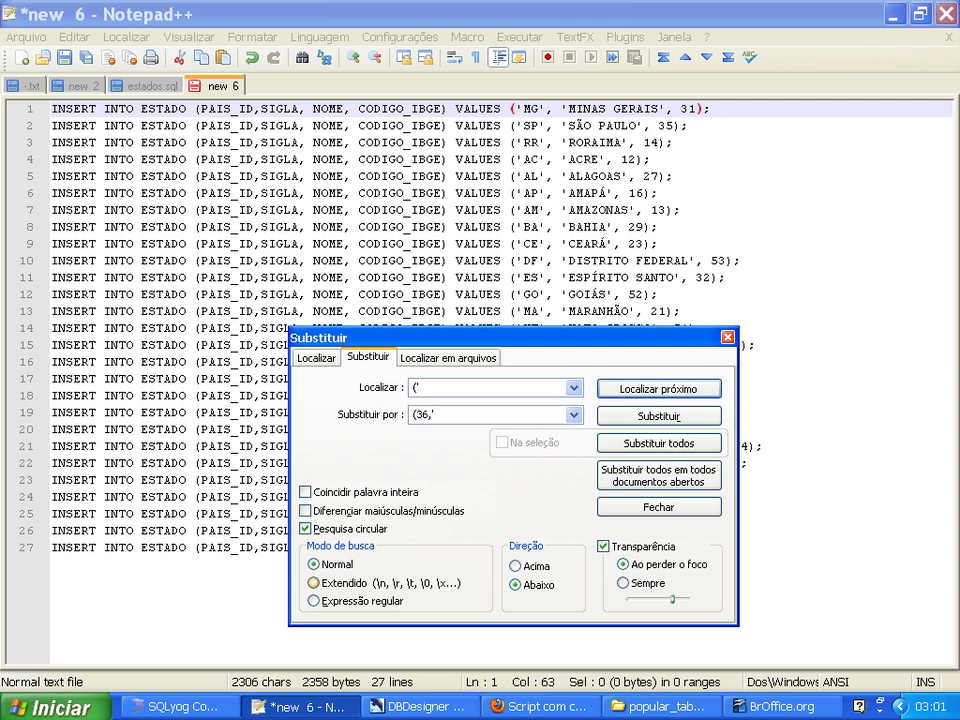
left_click(180, 706)
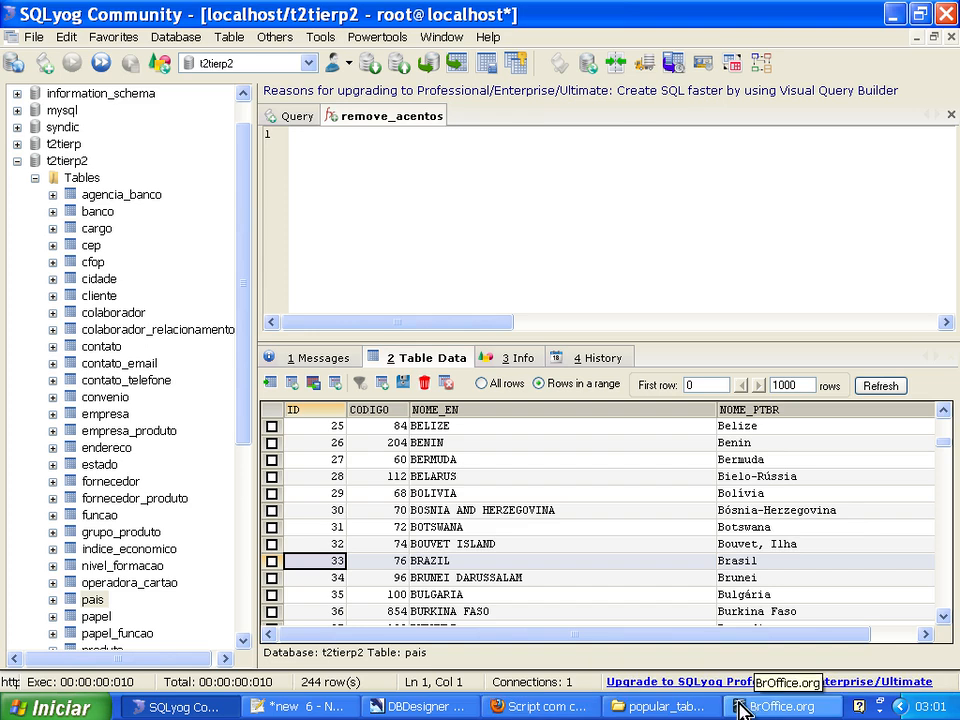
left_click(333, 708)
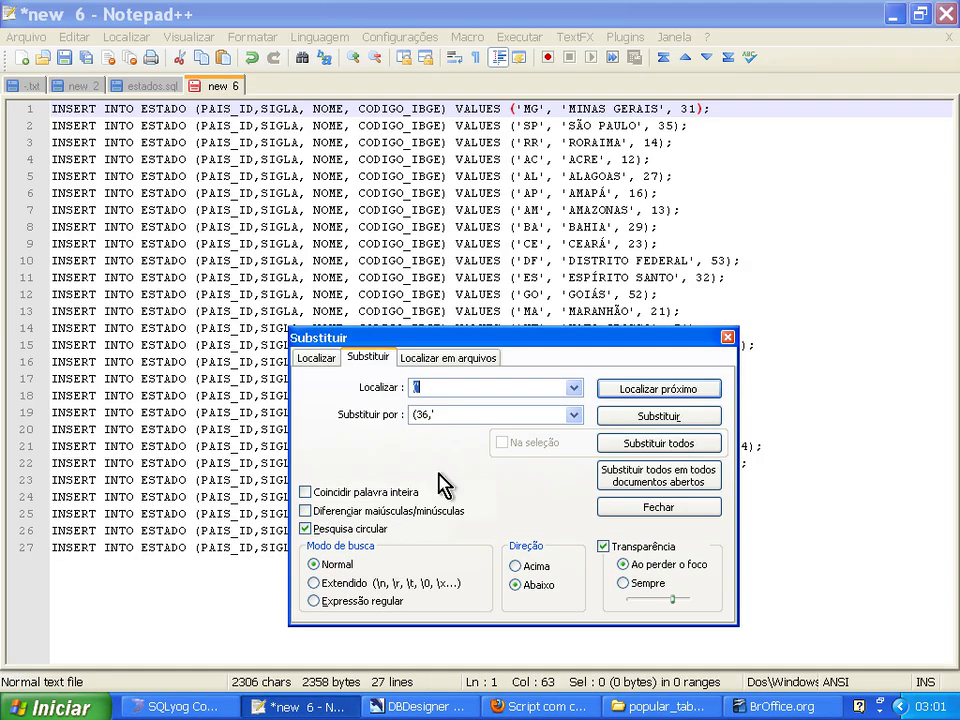
left_click(421, 416)
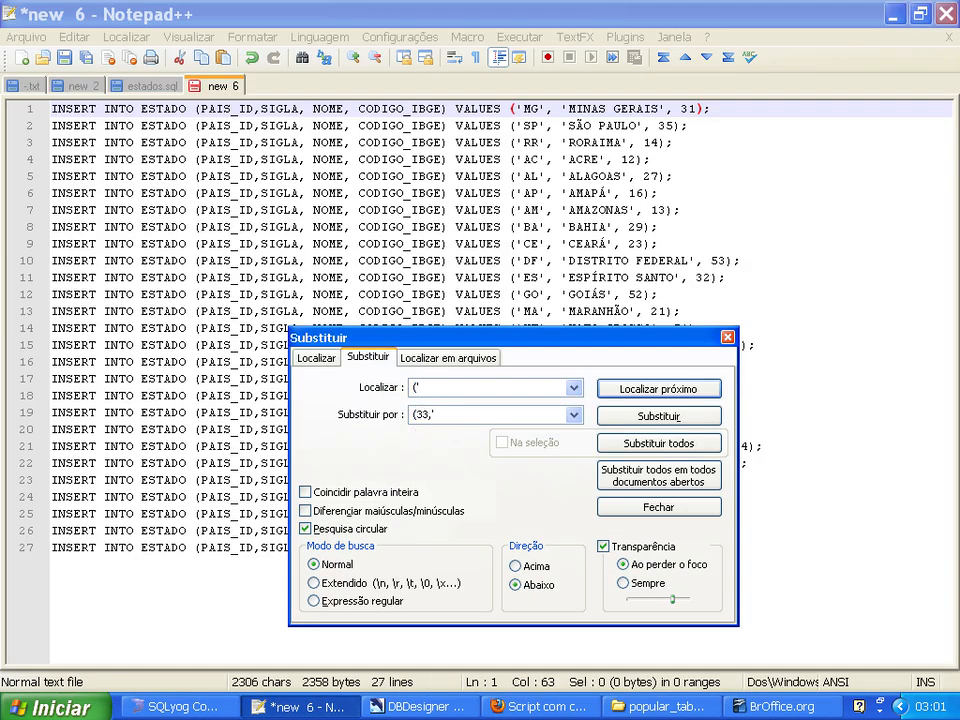
left_click(648, 451)
left_click(484, 410)
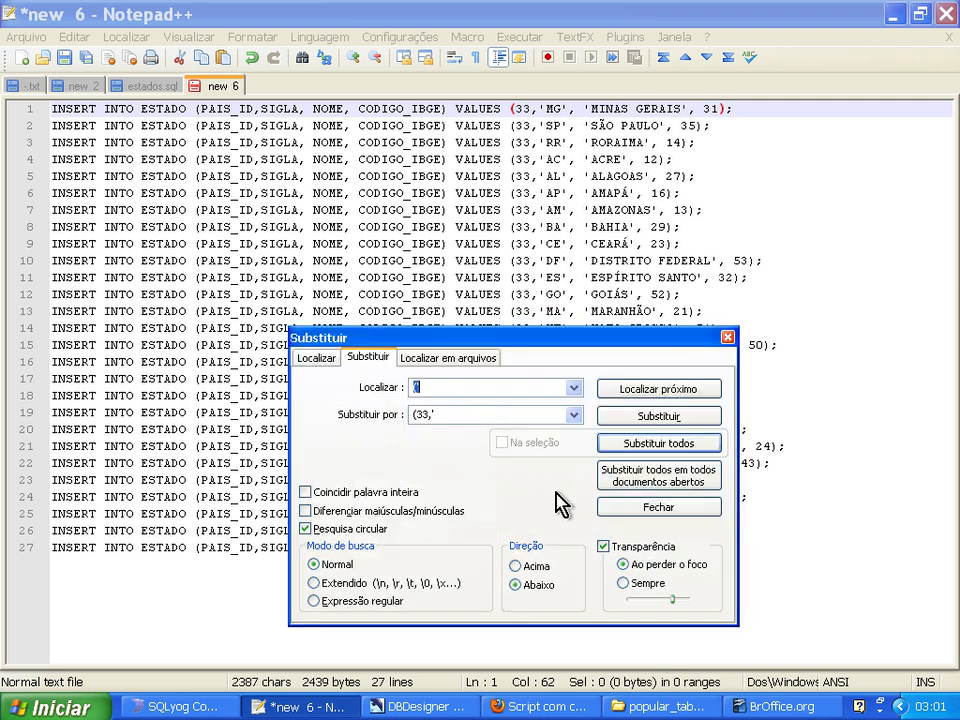
key("Escape")
Copy all the INSERT statements from Notepad++ and paste them into the remove_acentos query editor in SQLyog.
left_click(726, 545)
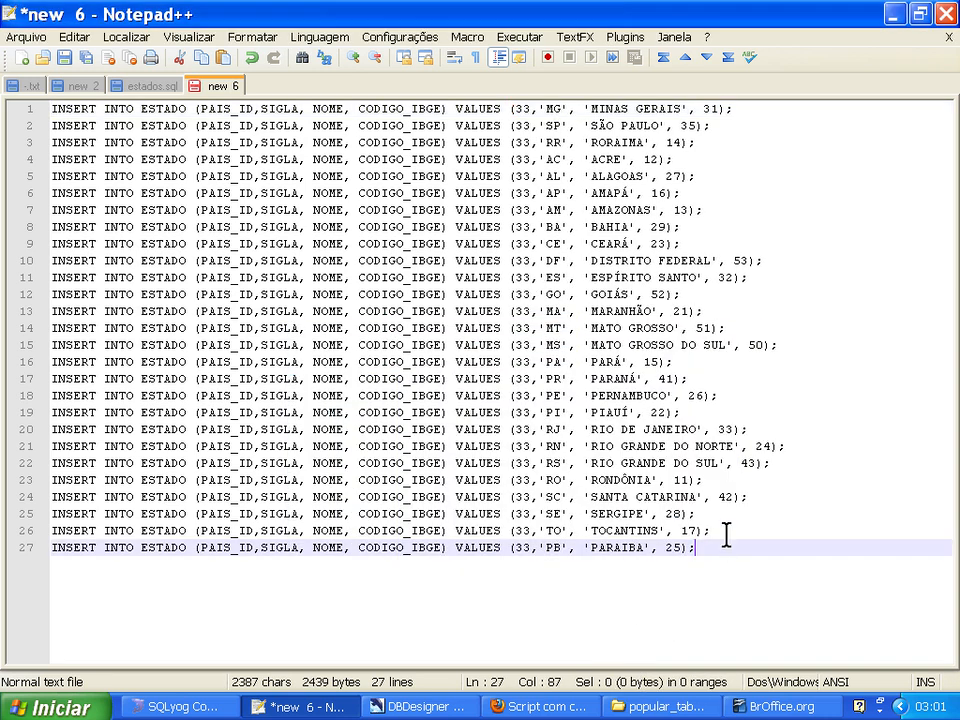
key("ctrl+a")
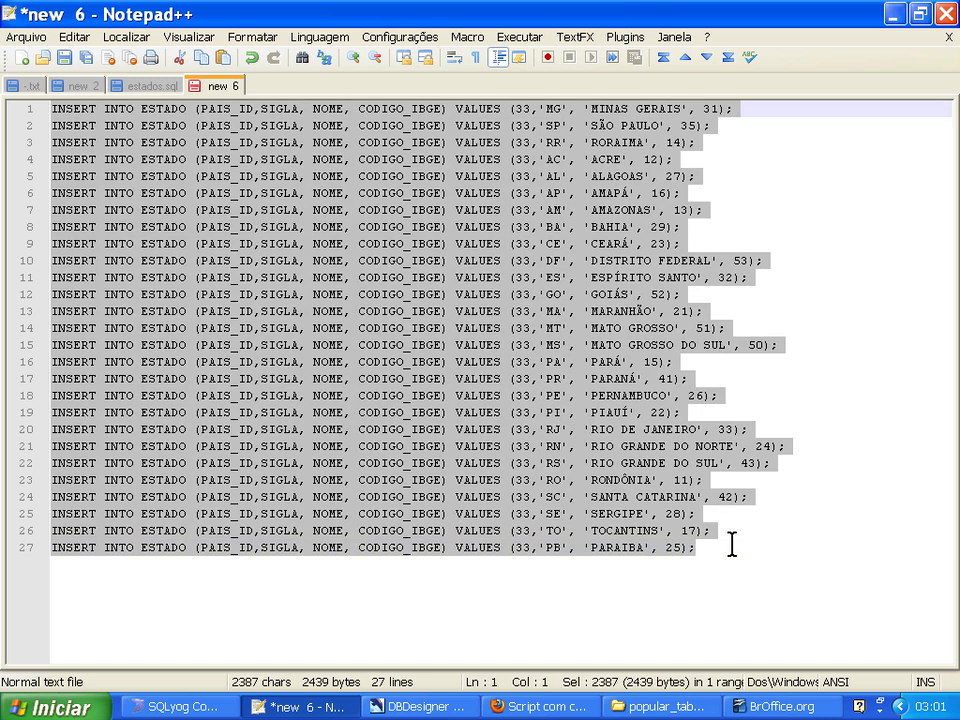
key("ctrl+c")
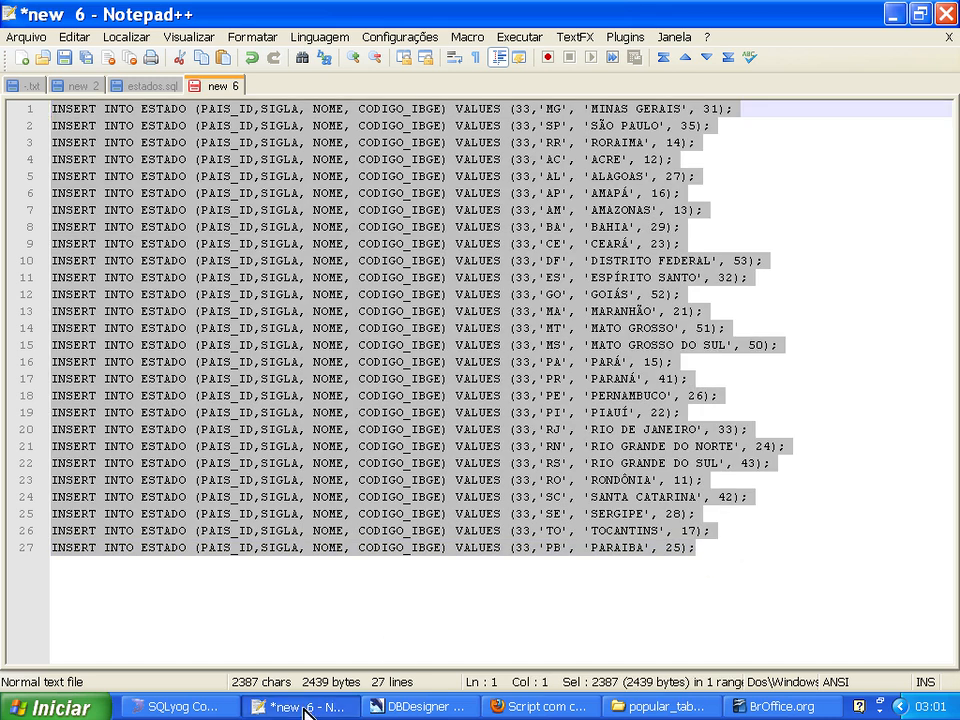
left_click(175, 706)
left_click(521, 248)
key("ctrl+v")
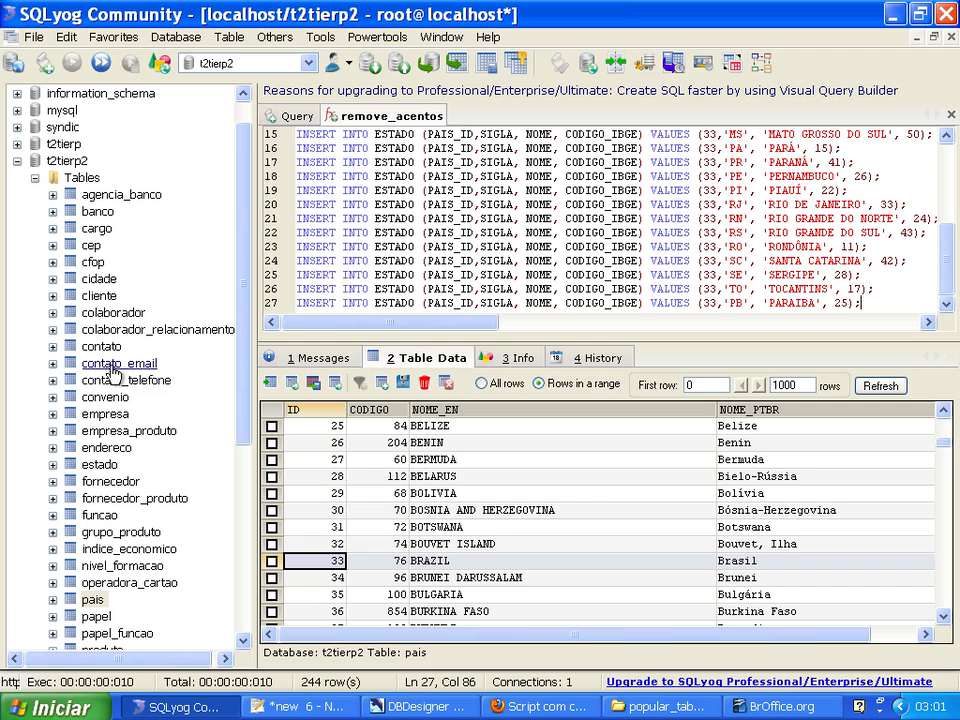
Execute all the pasted INSERT statements against the estado table and refresh its table data.
left_click(78, 470)
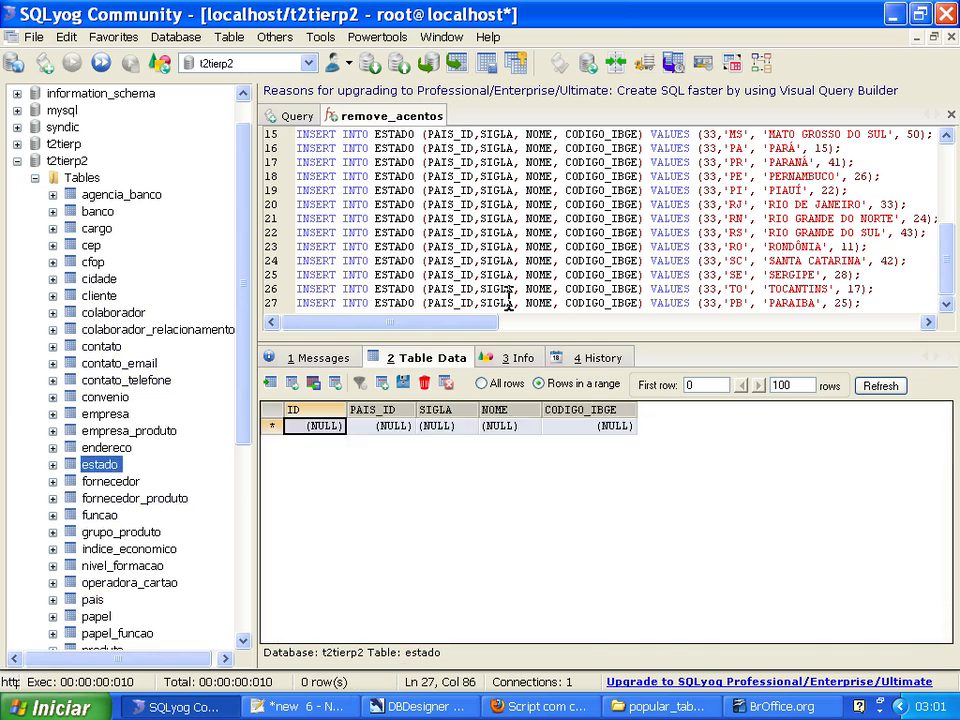
right_click(612, 230)
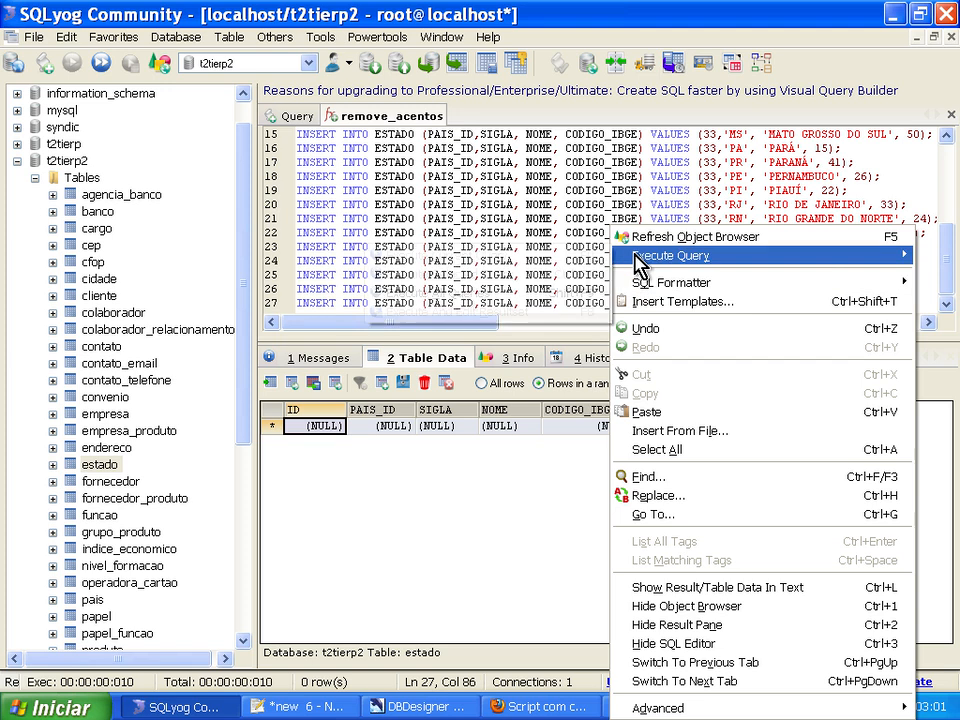
mouse_move(628, 254)
left_click(538, 294)
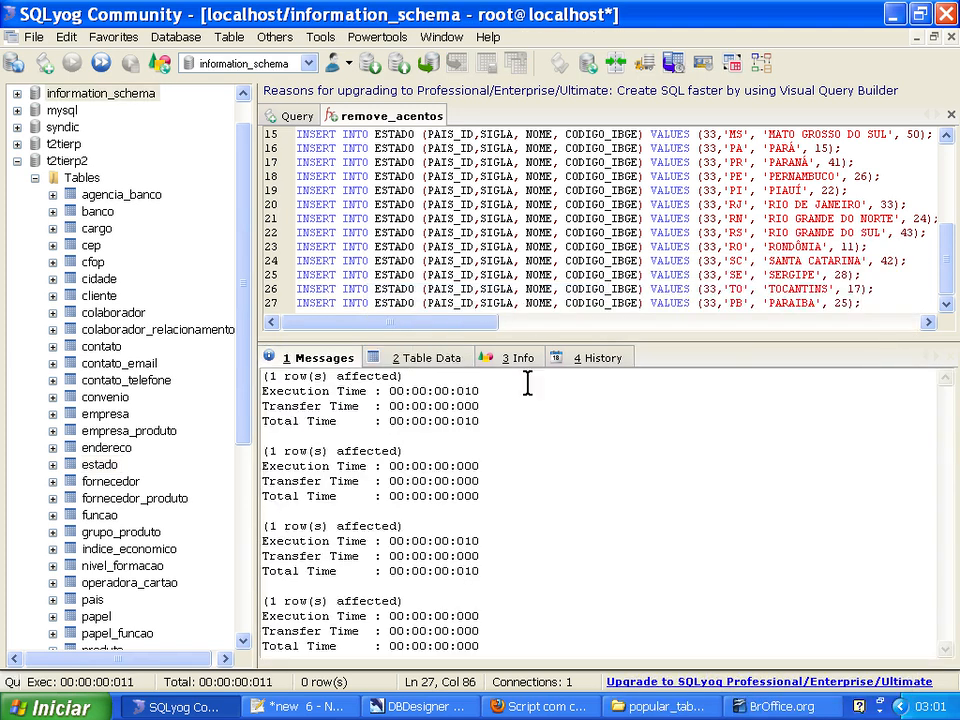
left_click(441, 360)
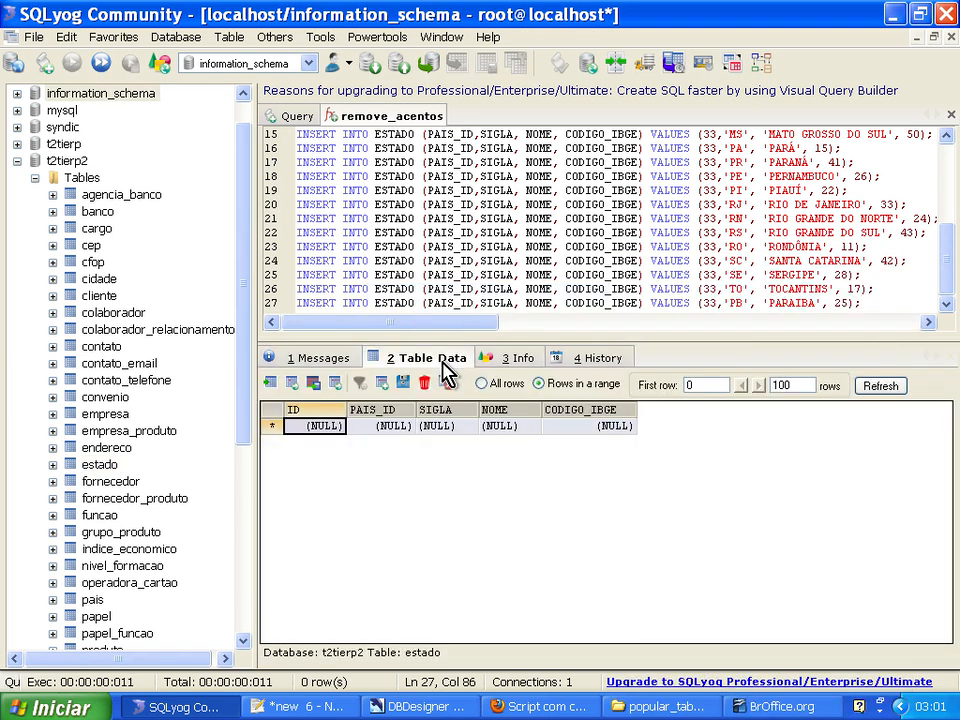
left_click(880, 386)
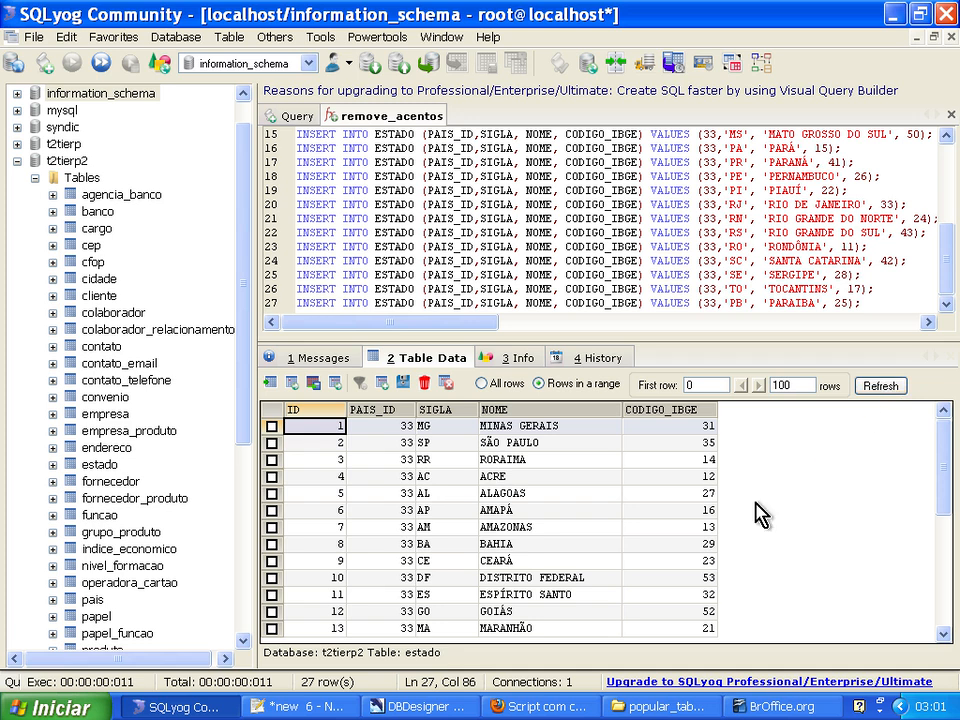
Review the rows of the estado table from first to last, and examine the table relationships in the DBDesigner model.
left_click(410, 545)
key("Page_Down")
key("Page_Down")
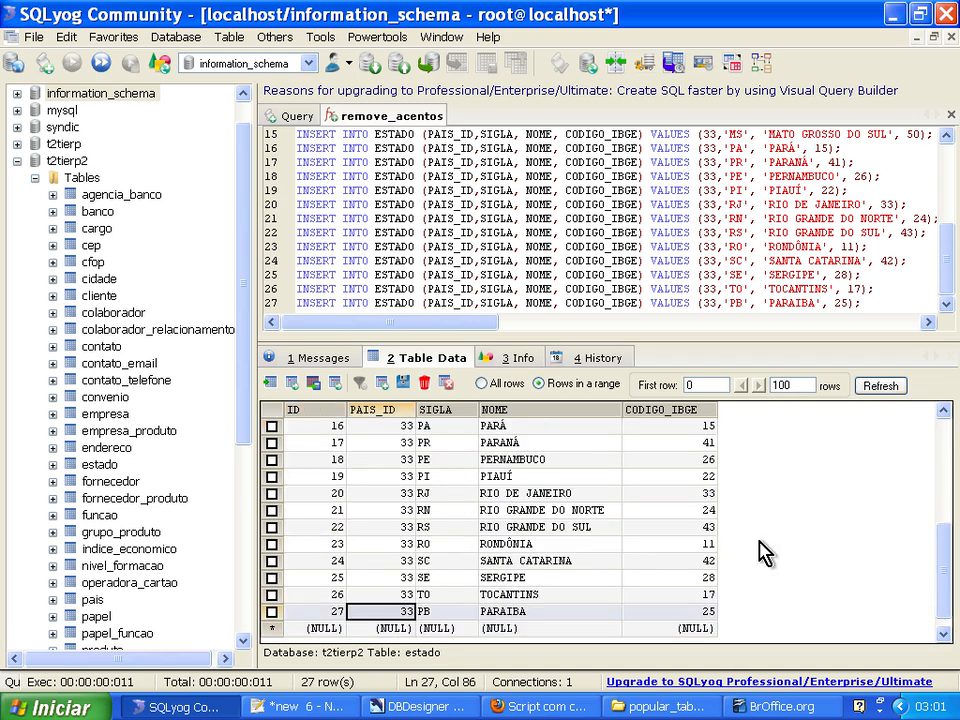
key("Right")
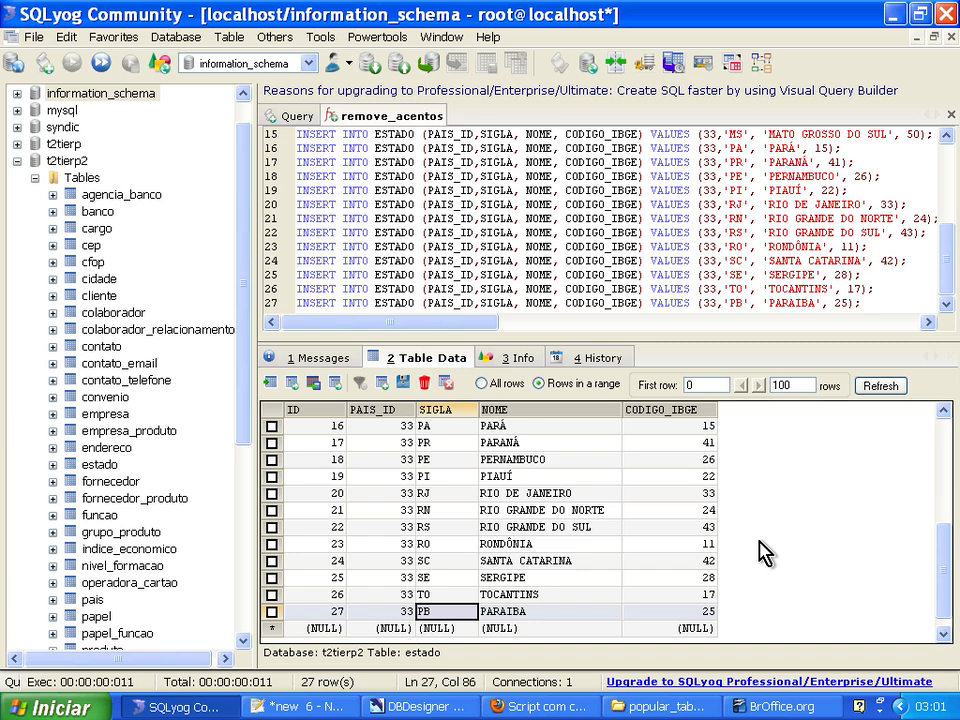
key("ctrl+Home")
key("Right")
key("ctrl+End")
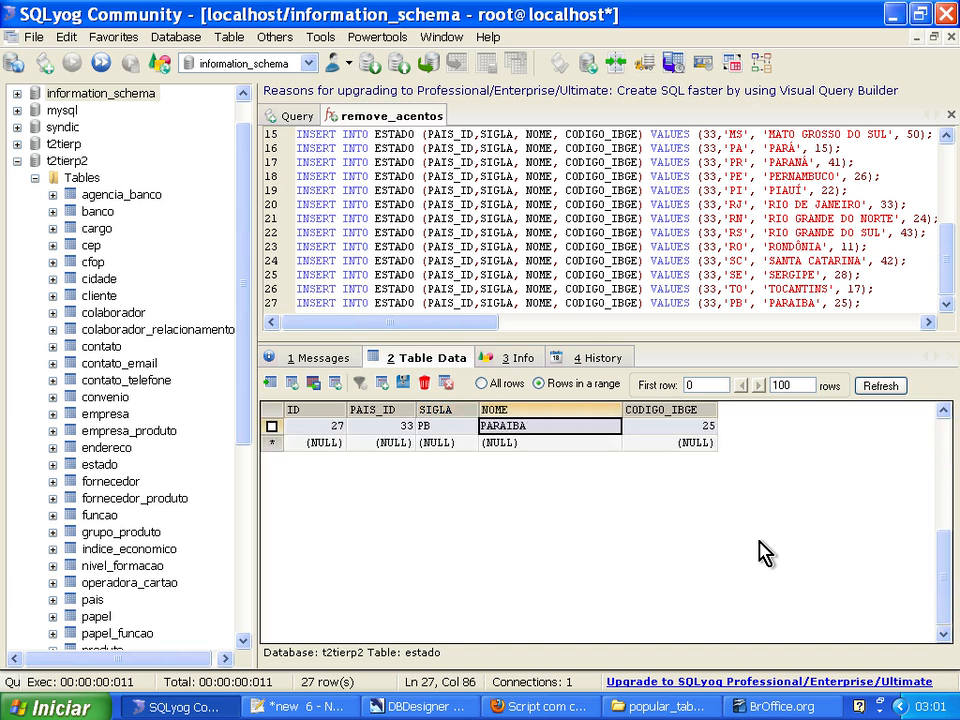
key("ctrl+Home")
key("Right")
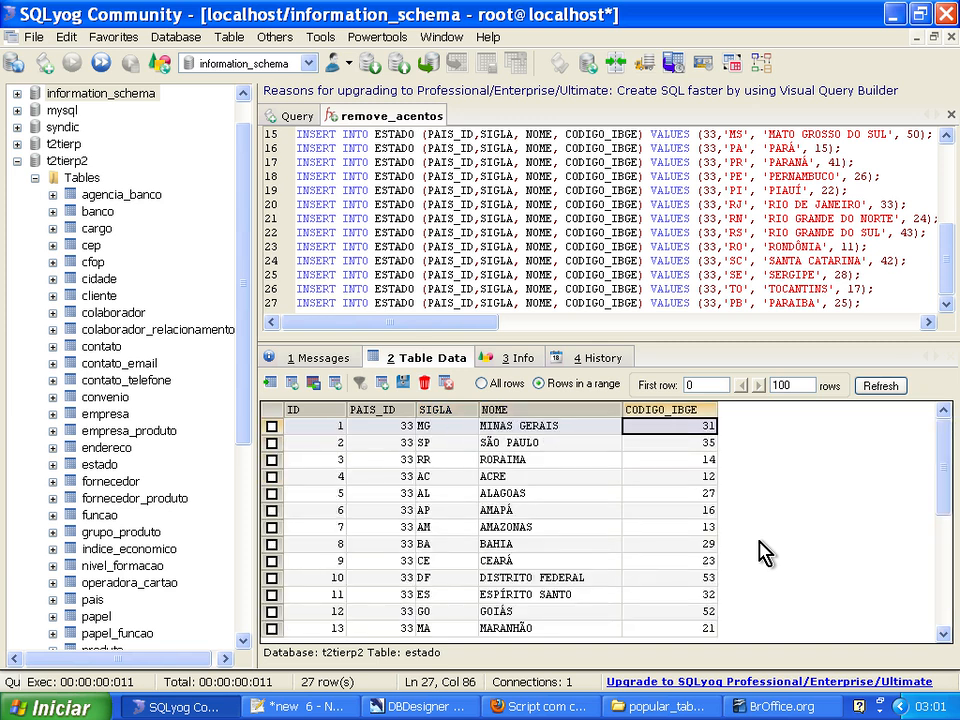
key("Page_Down")
key("Page_Down")
key("Up")
key("Up")
key("Up")
key("Up")
key("Up")
key("Up")
key("Up")
key("Up")
key("Up")
key("Up")
key("Up")
key("Up")
key("Up")
key("Up")
key("Up")
key("Up")
key("Up")
key("Up")
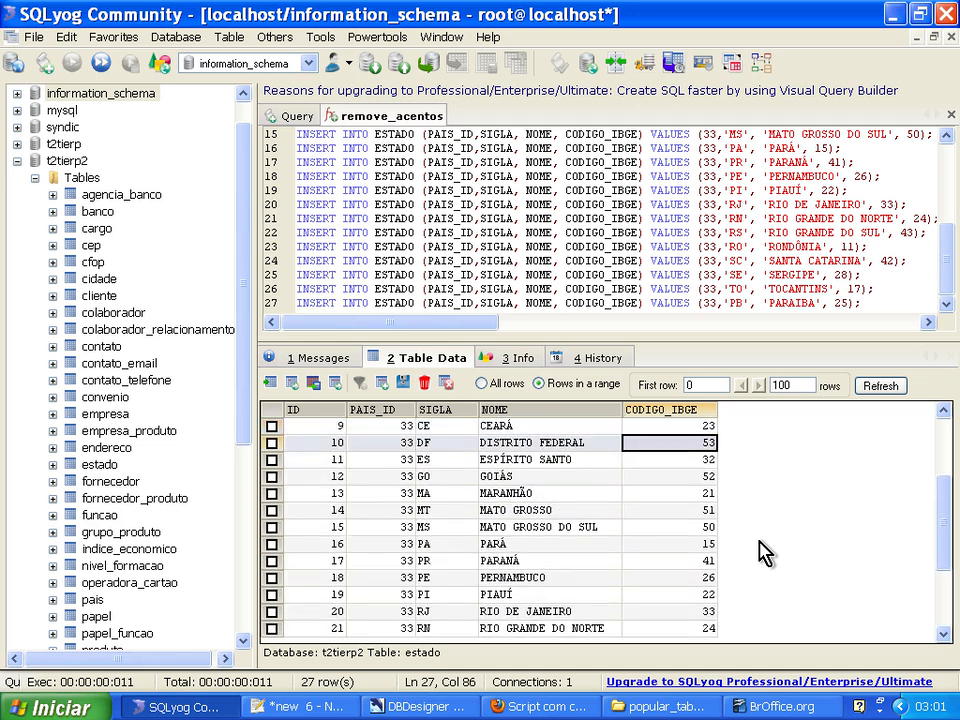
key("Up")
key("Up")
key("Up")
key("Up")
key("Up")
key("Up")
key("Up")
key("Up")
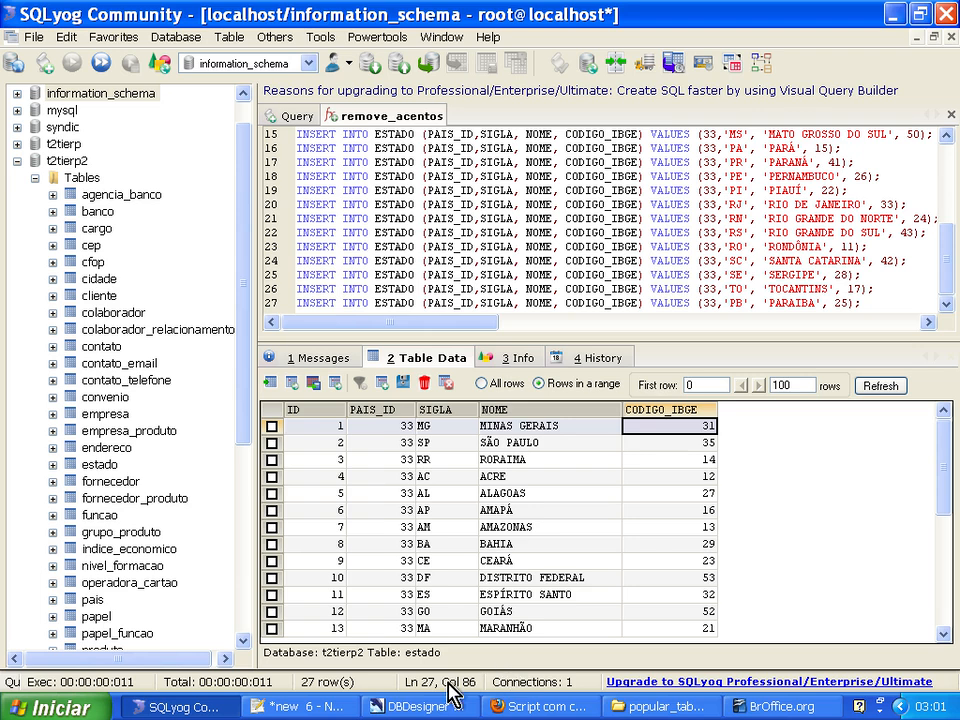
left_click(425, 706)
left_click(280, 508)
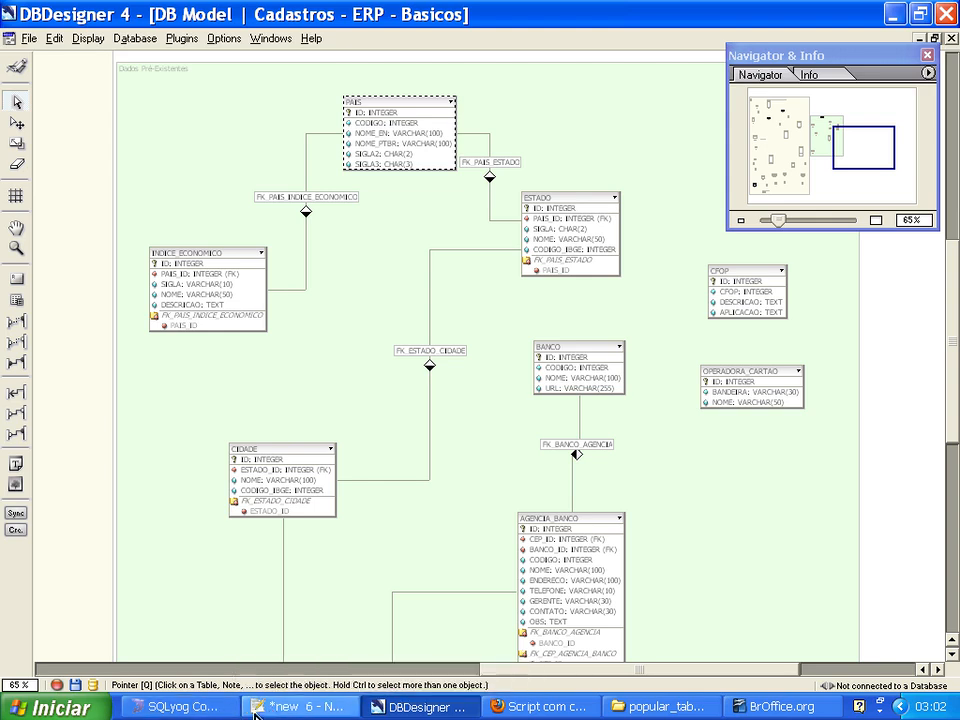
Switch to Notepad++ and close the adapted state INSERT document without saving it, along with estados.sql.
left_click(275, 707)
left_click(927, 55)
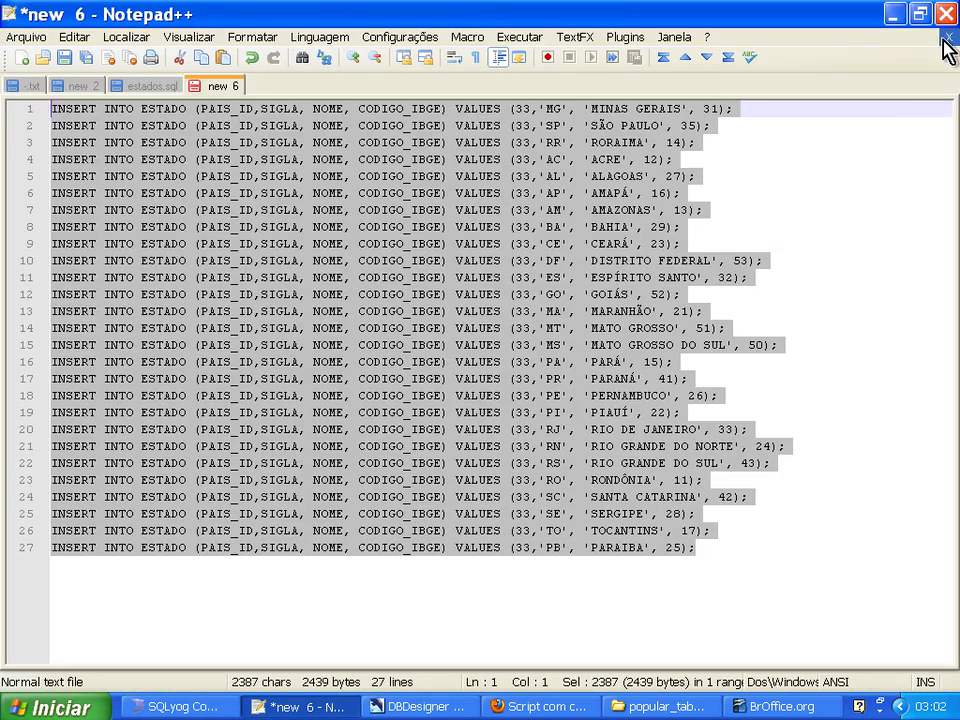
left_click(948, 38)
left_click(465, 430)
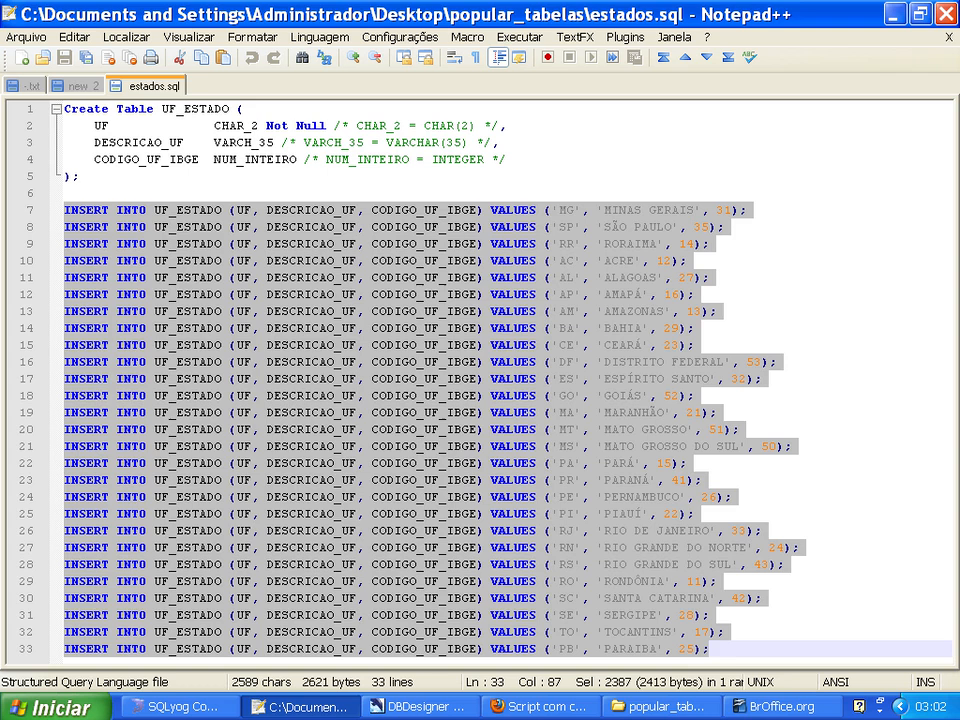
left_click(948, 38)
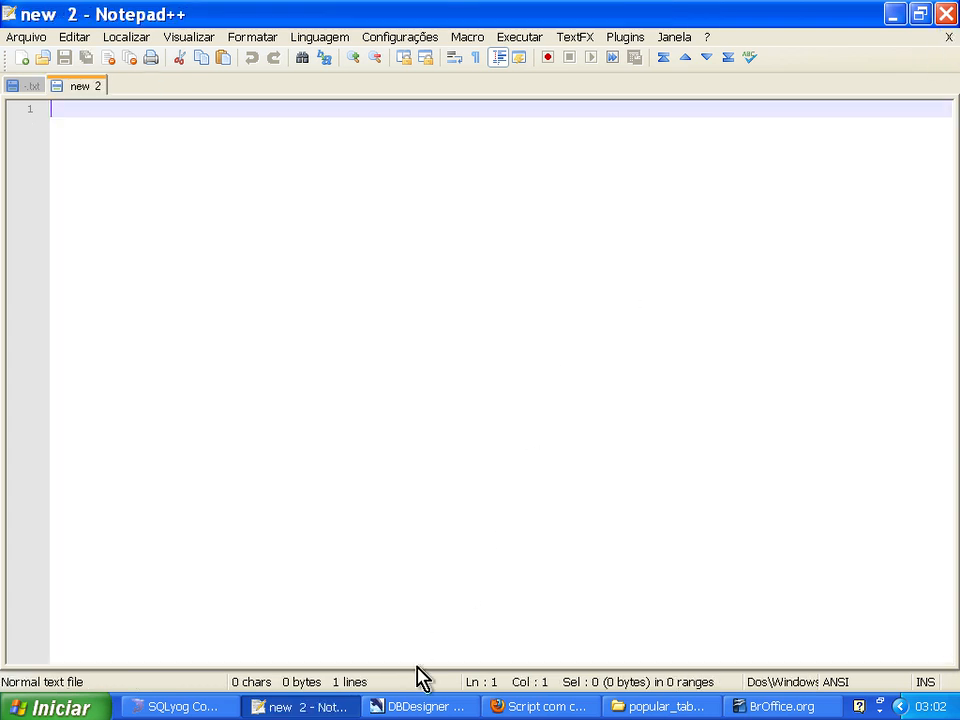
Open cidades.sql from the popular_tabelas folder in Notepad++.
left_click(651, 706)
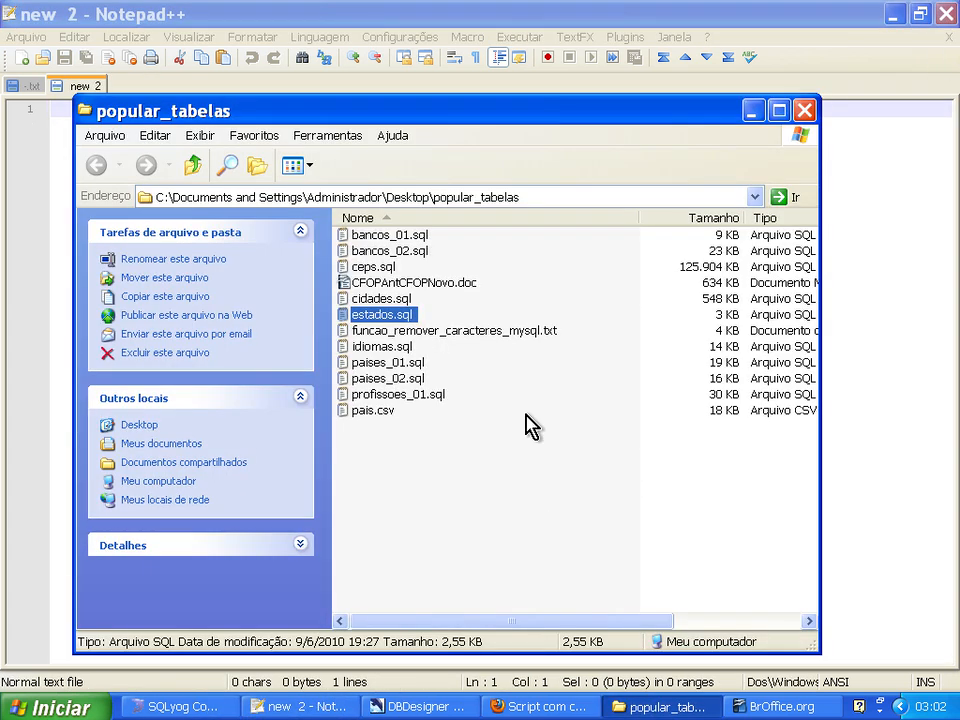
right_click(392, 300)
left_click(404, 388)
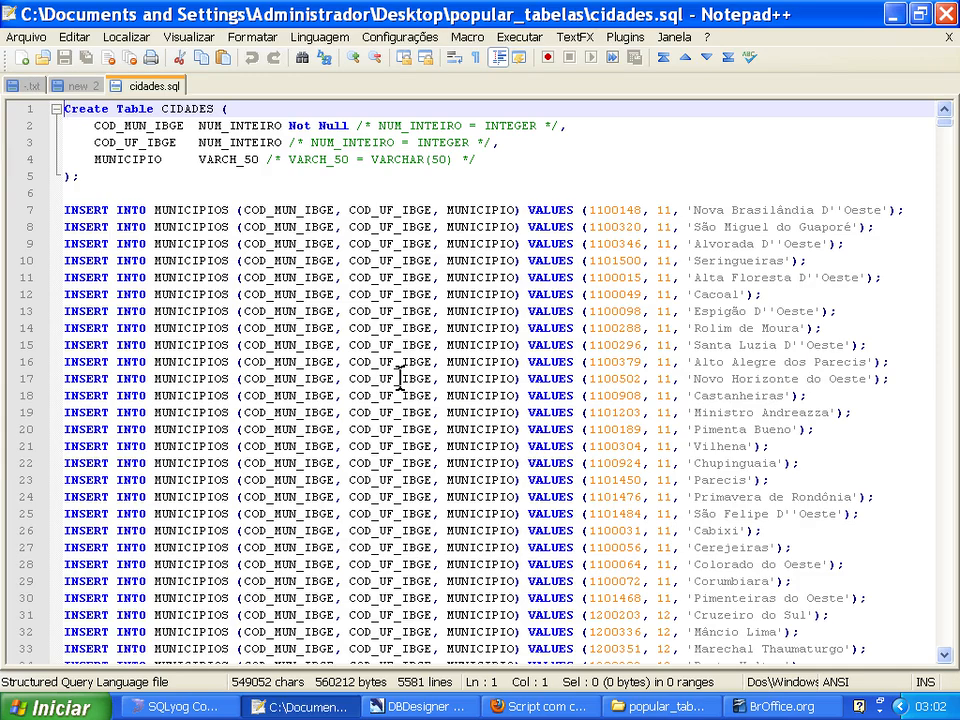
Examine the cidades.sql script from its CIDADES table definition through to the last INSERT statement.
key("Down")
key("Down")
key("Down")
key("Down")
key("Down")
key("Down")
key("ctrl+End")
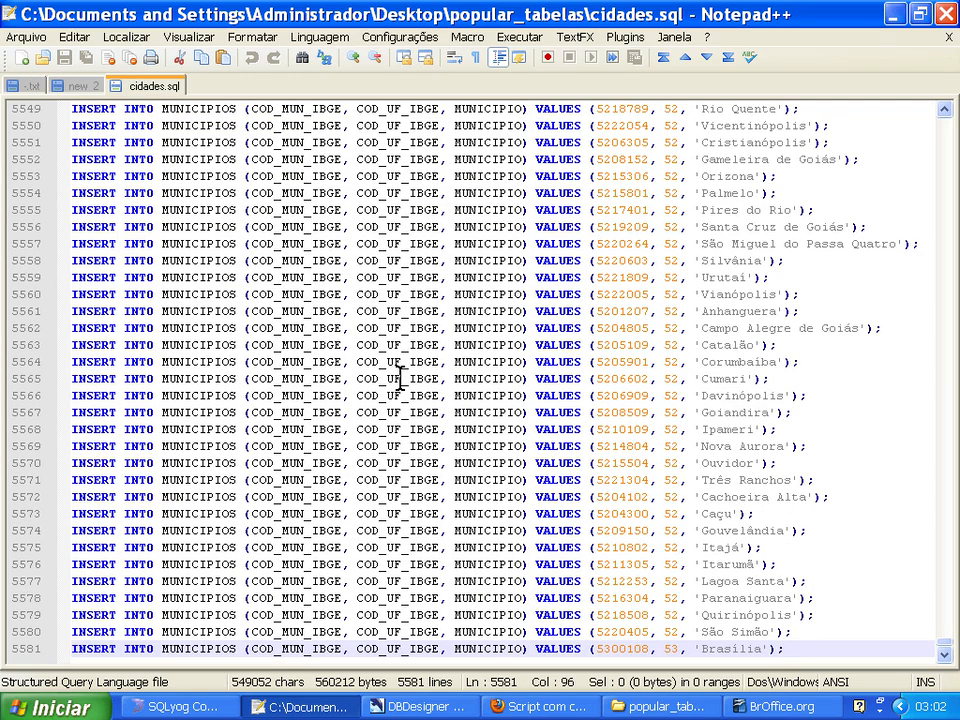
key("ctrl+Home")
key("Down")
key("Down")
key("Down")
key("Down")
key("Down")
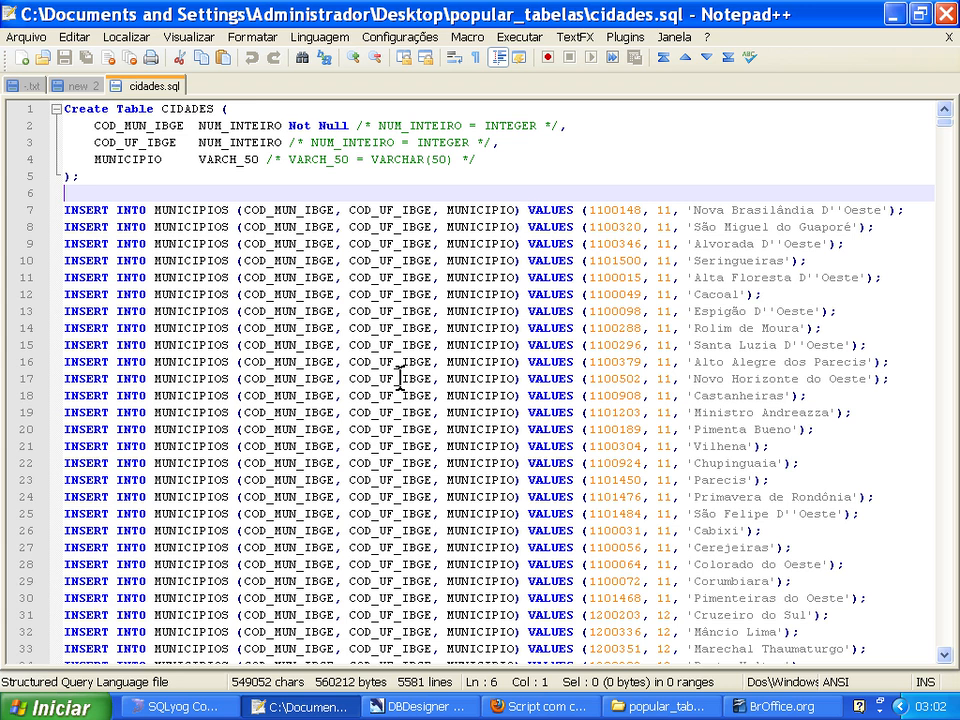
key("ctrl+End")
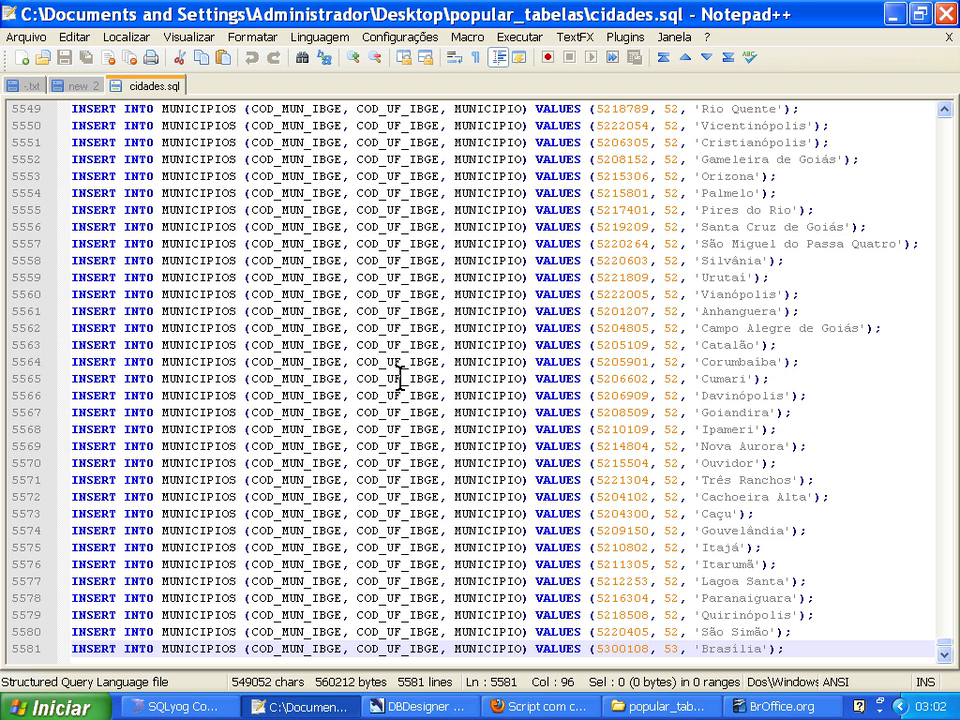
Copy all the INSERT statements of cidades.sql, without the Create Table block, into a new document.
key("ctrl+Home")
key("Down")
key("Down")
key("Down")
key("Down")
key("Down")
key("Down")
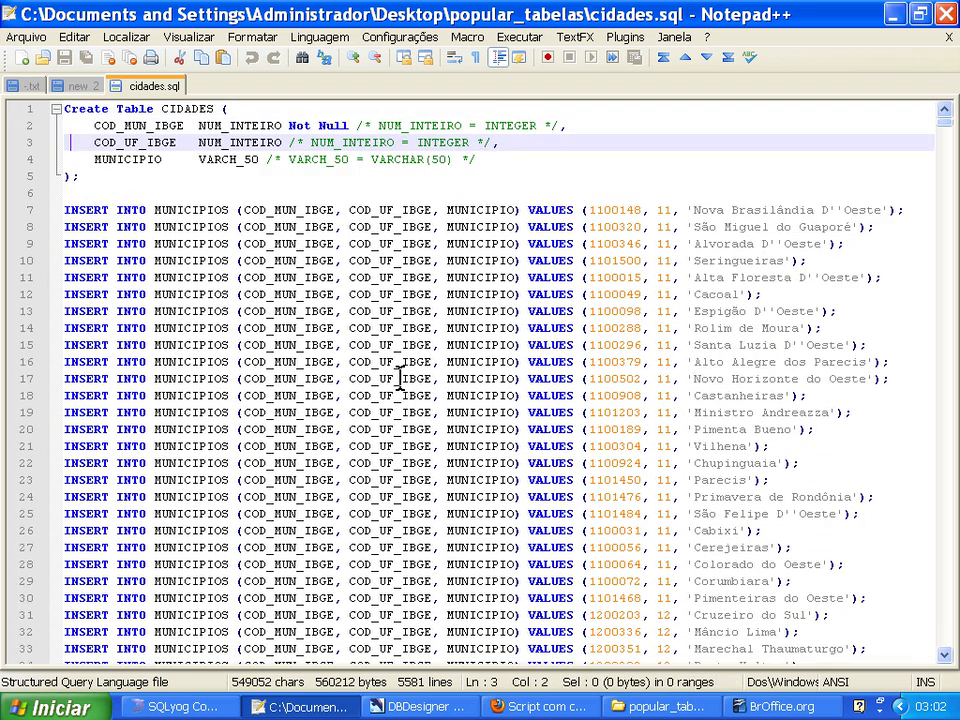
key("ctrl+shift+End")
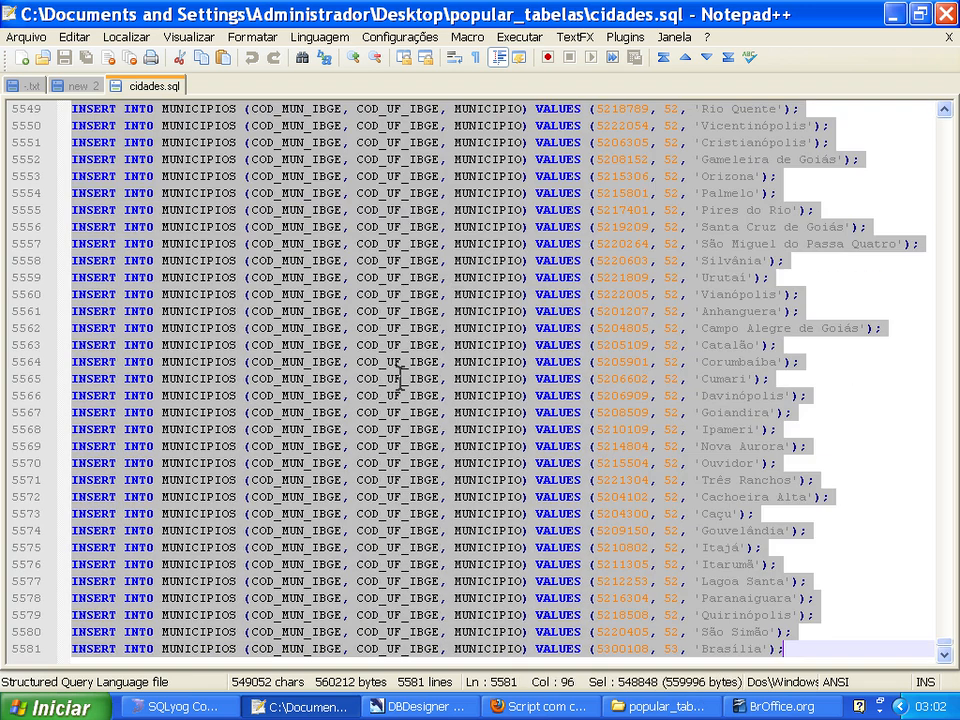
left_click(14, 61)
key("ctrl+v")
key("ctrl+Home")
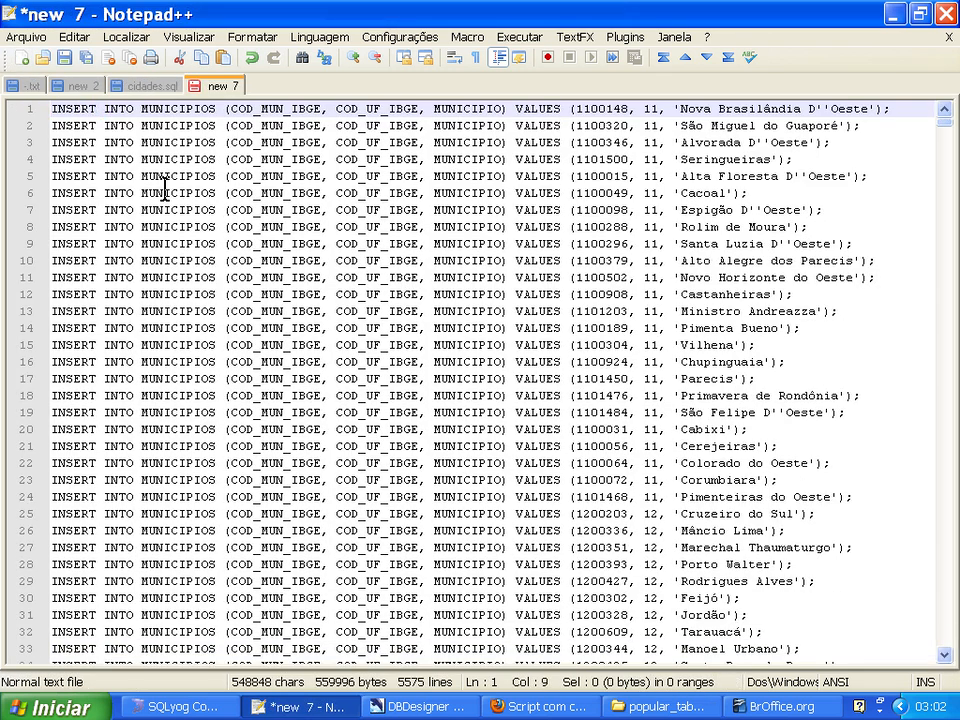
Check the t2tierp2 cidade table in SQLyog, and replace every MUNICIPIOS with CIDADE in the new Notepad++ document.
key("Right")
left_click(172, 706)
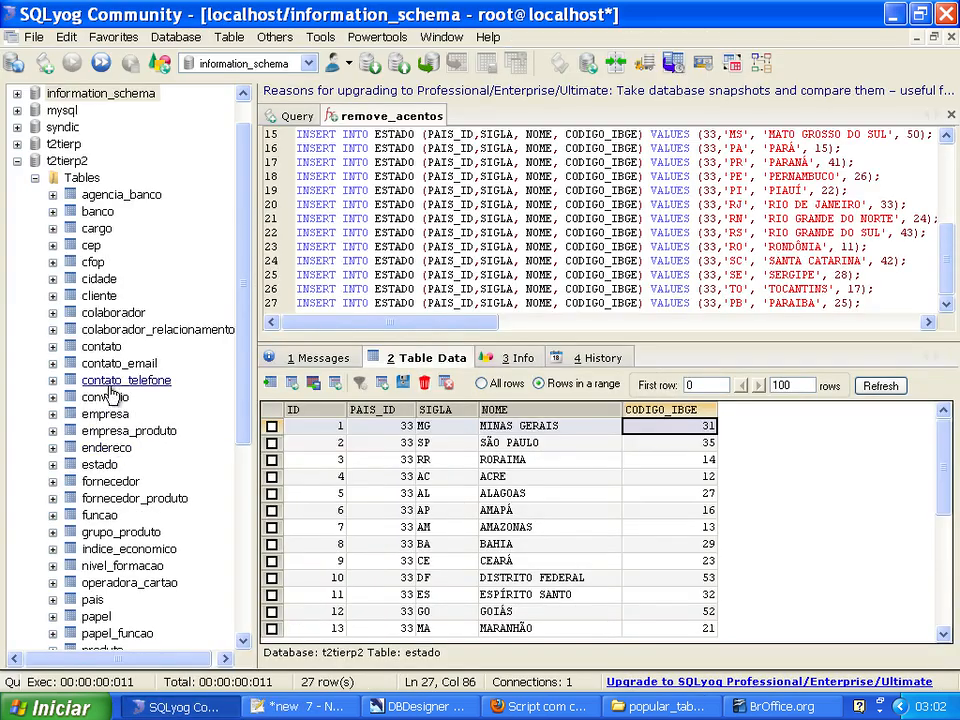
left_click(99, 280)
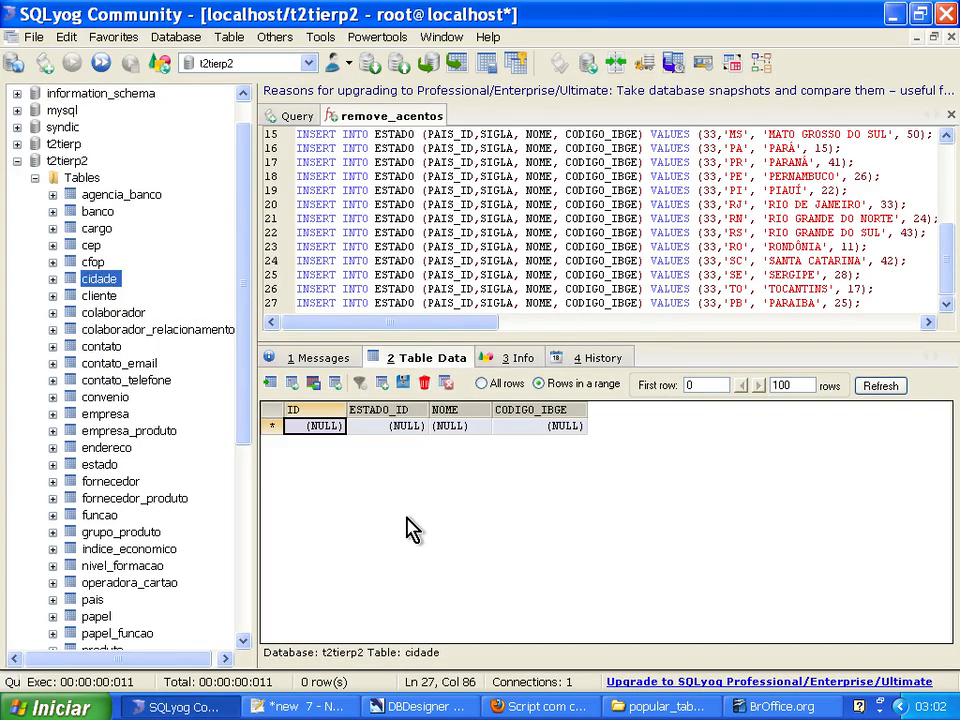
key("alt+Tab")
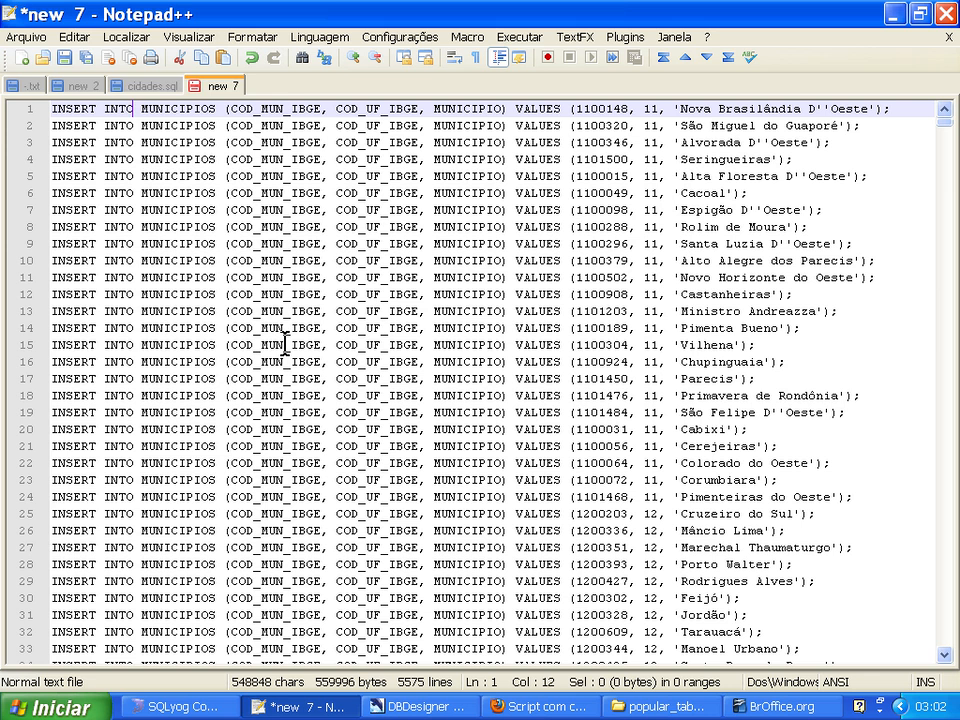
left_click(122, 37)
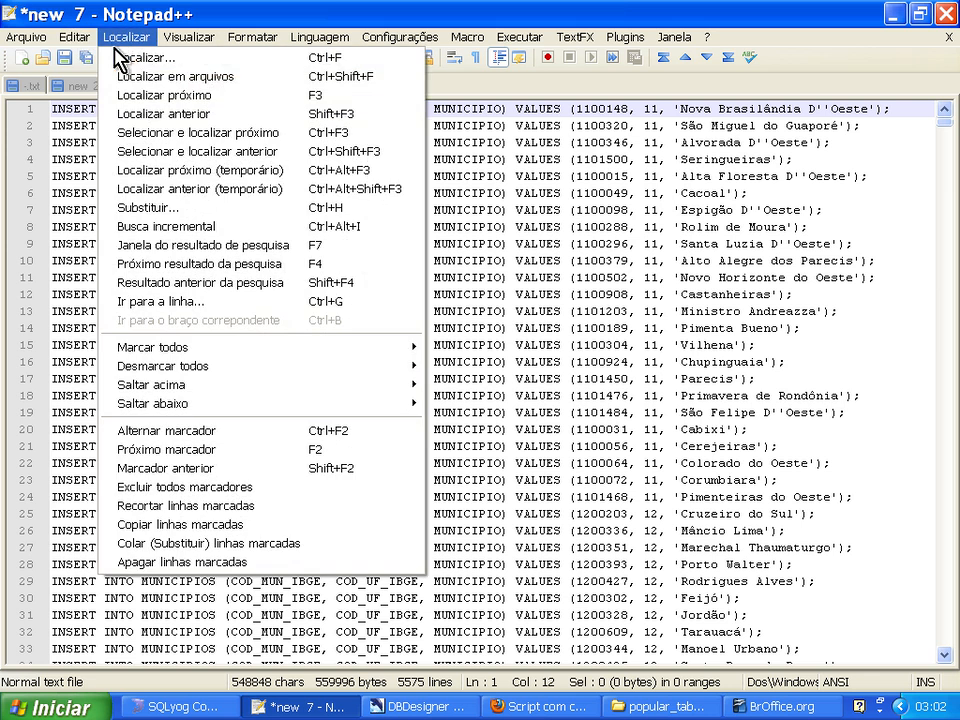
left_click(112, 208)
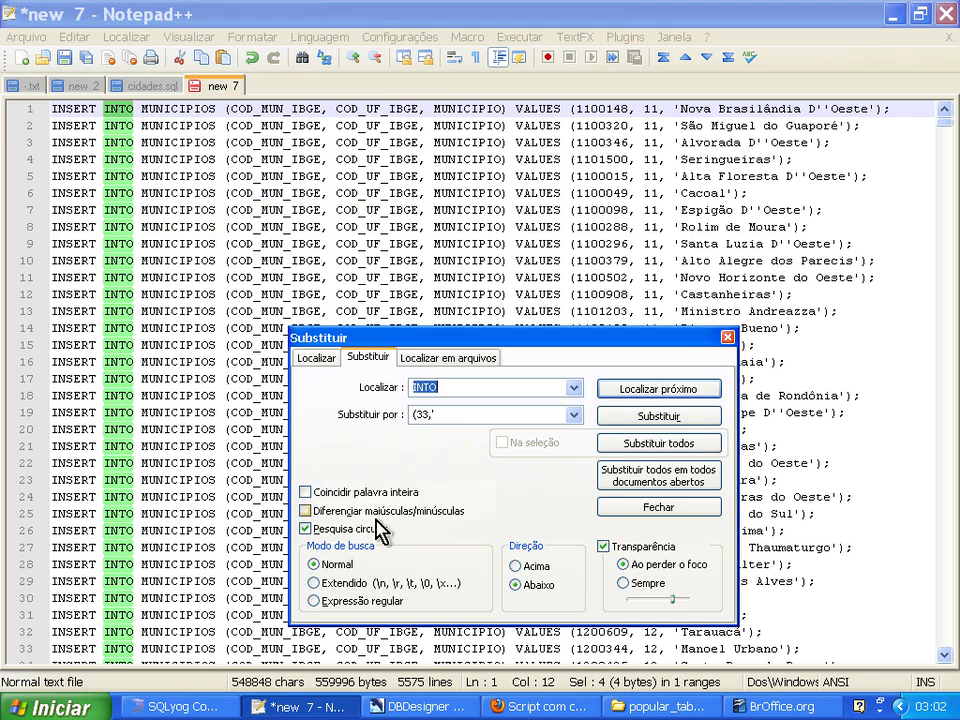
type("MUNICIPIOS")
key("Tab")
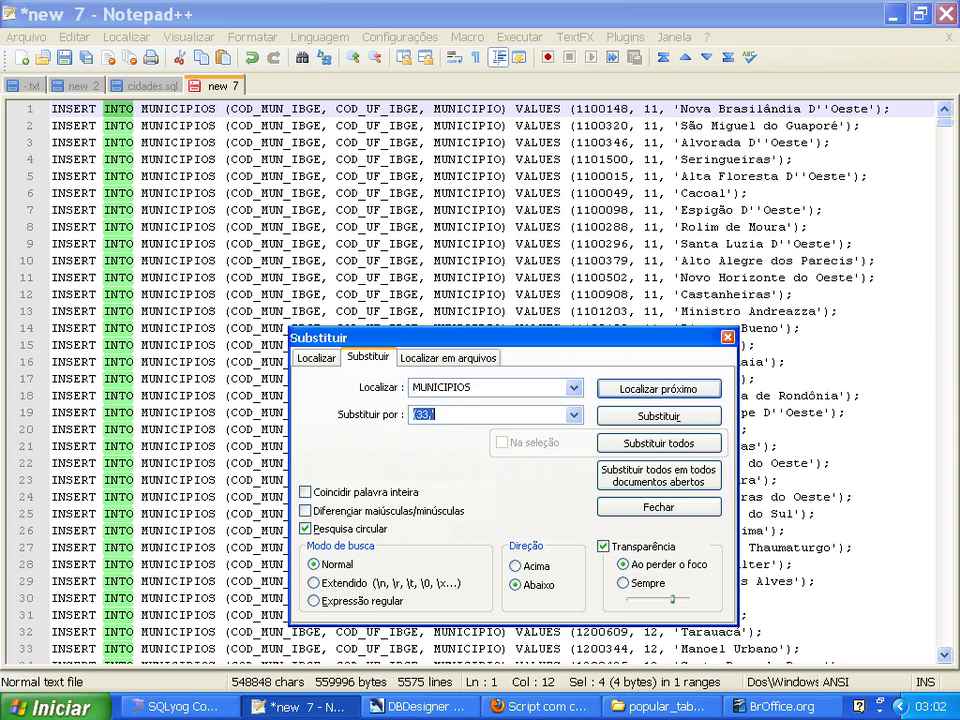
left_click(660, 443)
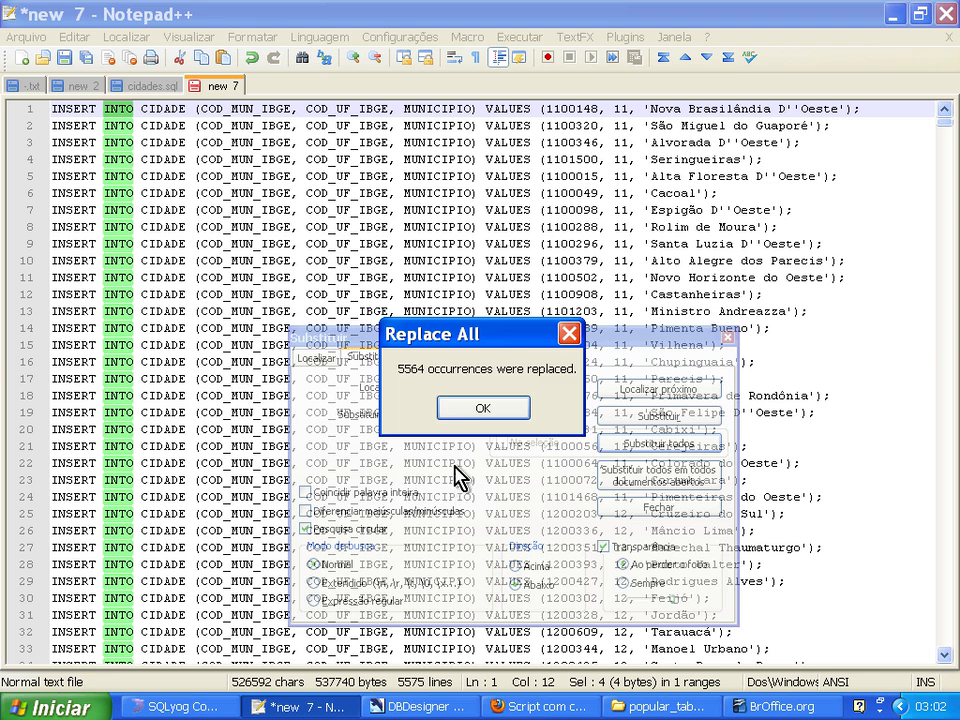
left_click(452, 408)
left_click(652, 506)
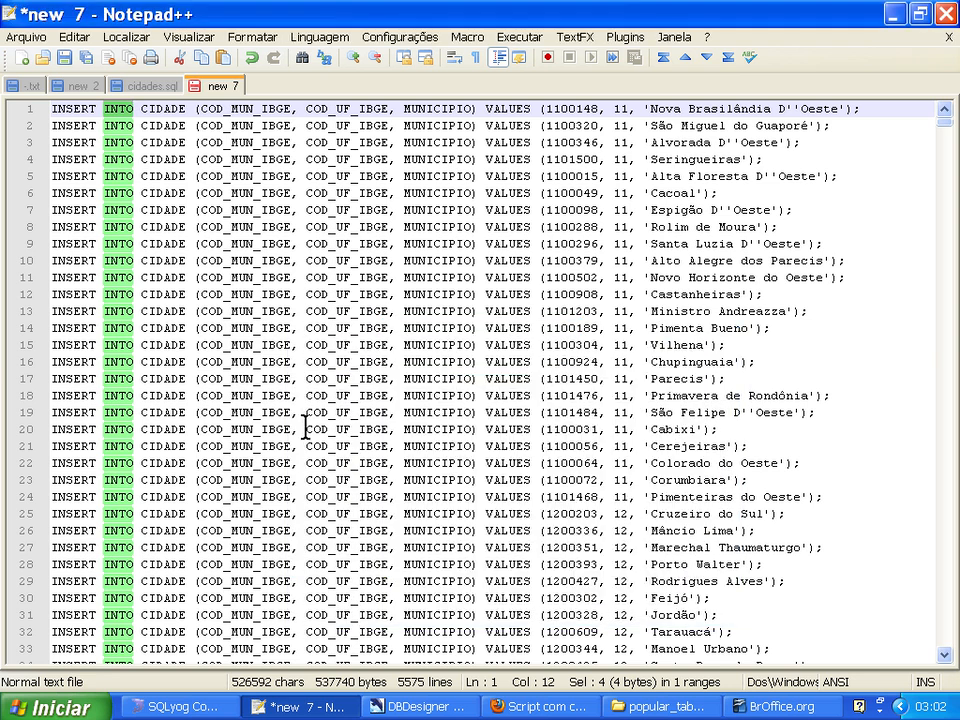
Check the cidade table's column names in SQLyog, and replace every COD_MUN_IBGE with CODIGO_IBGE in the INSERT statements.
left_click(197, 110)
key("alt+Tab")
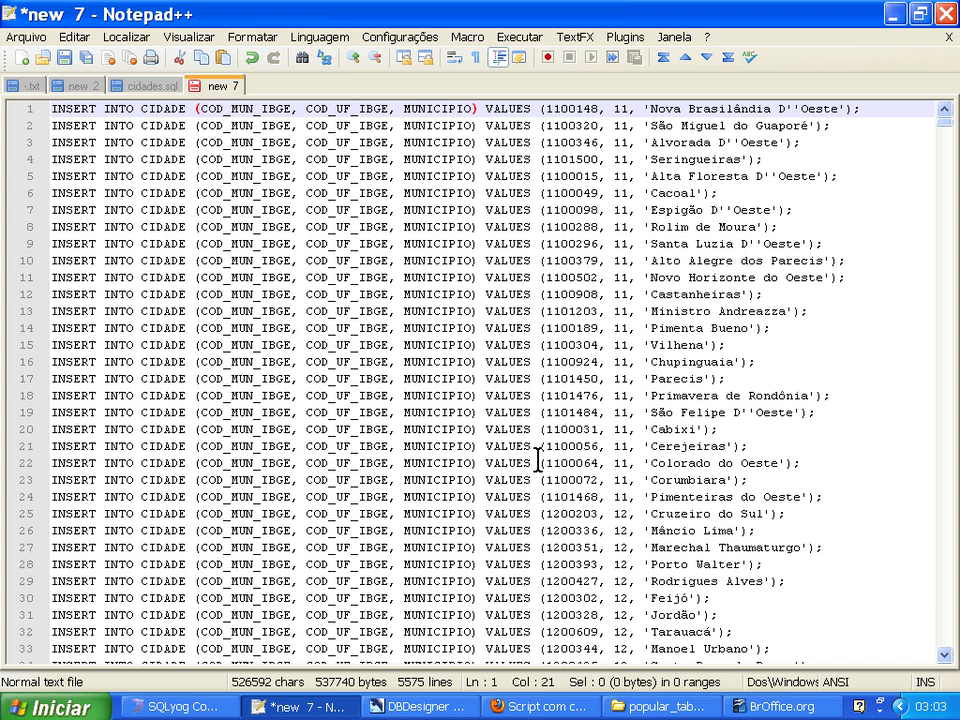
key("alt+Tab")
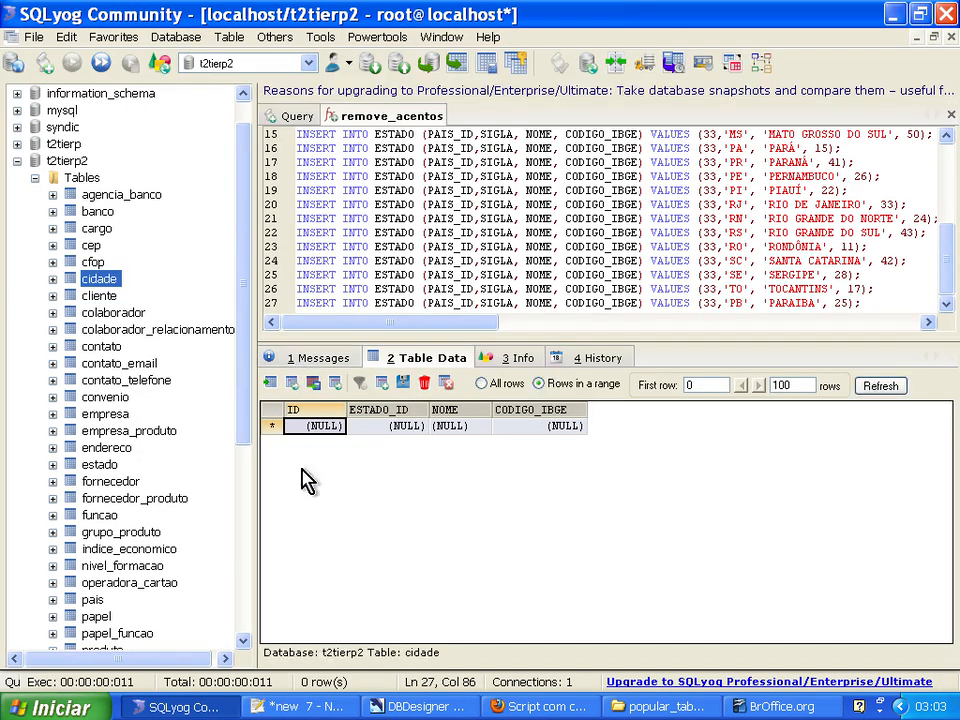
key("alt+Tab")
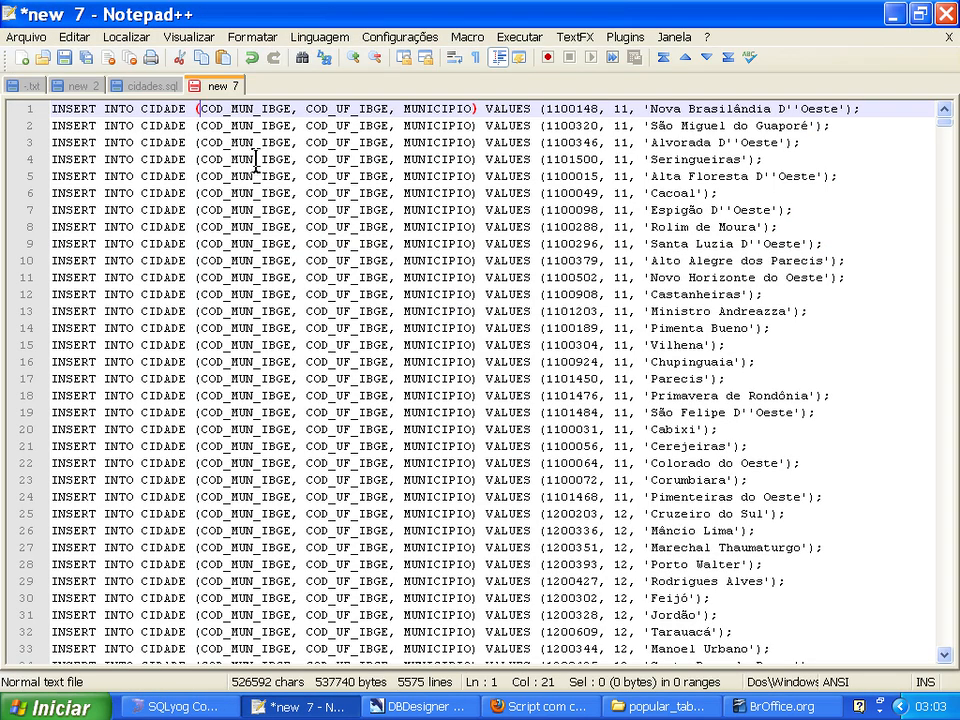
double_click(245, 107)
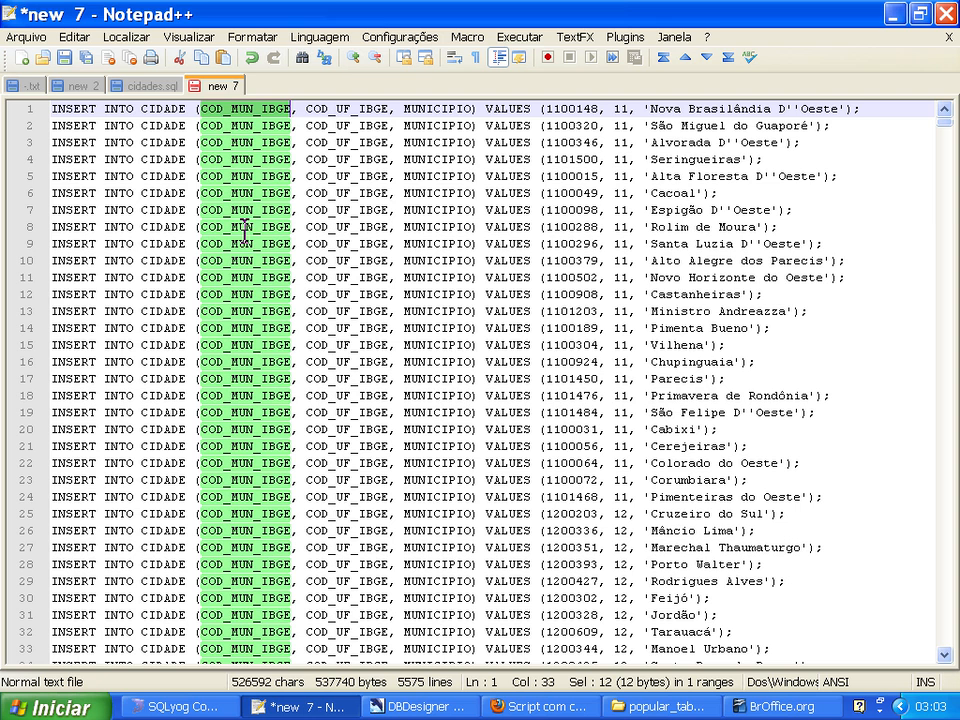
left_click(124, 42)
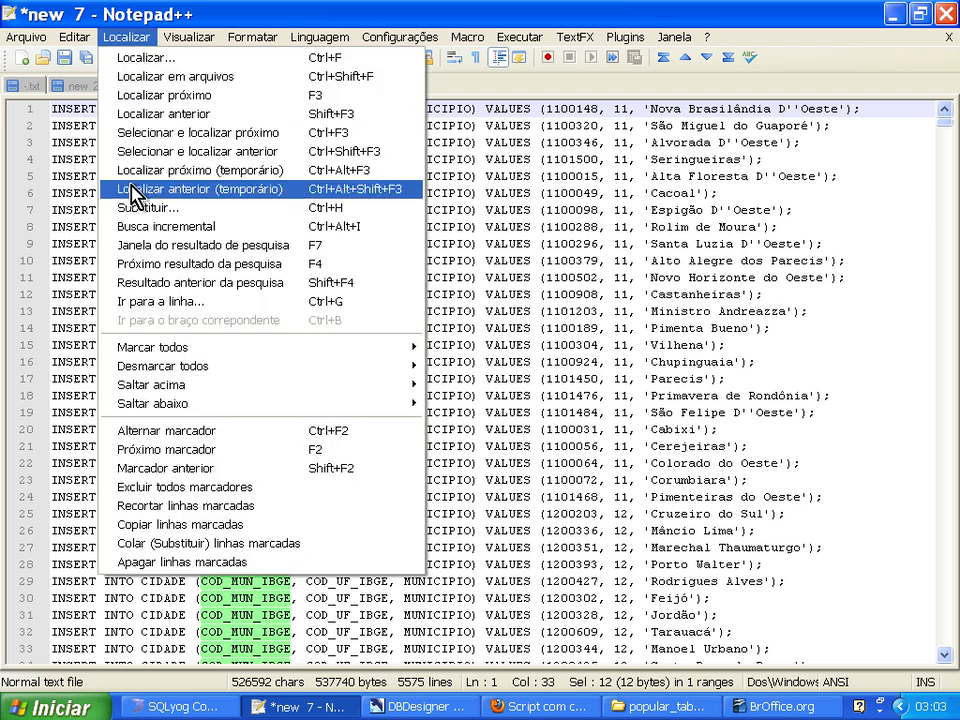
left_click(137, 210)
key("Tab")
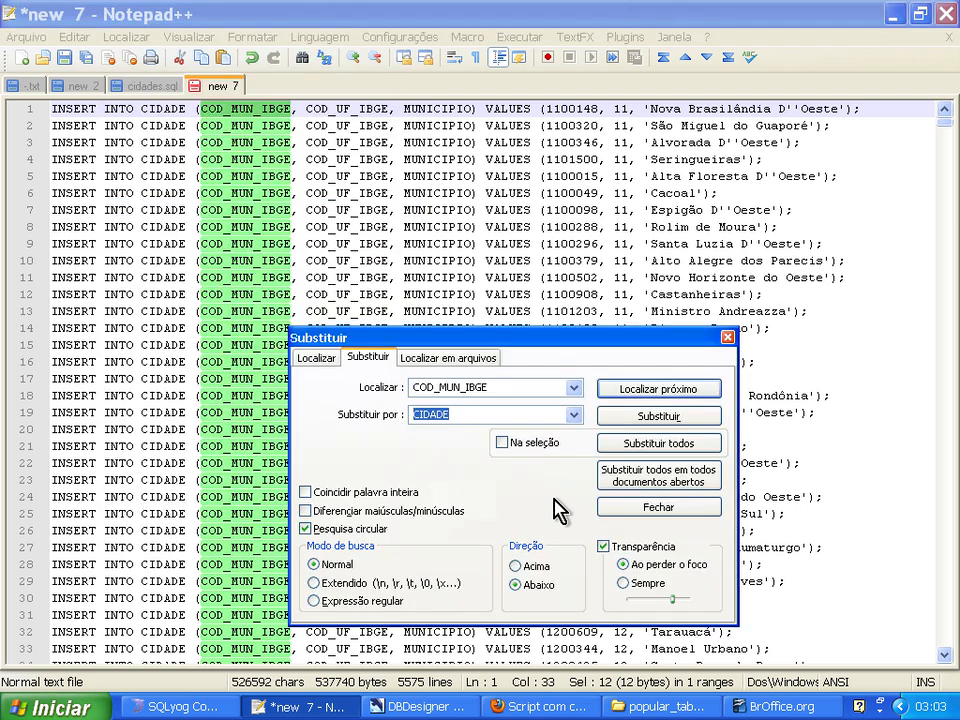
type("CODIGO_IBG")
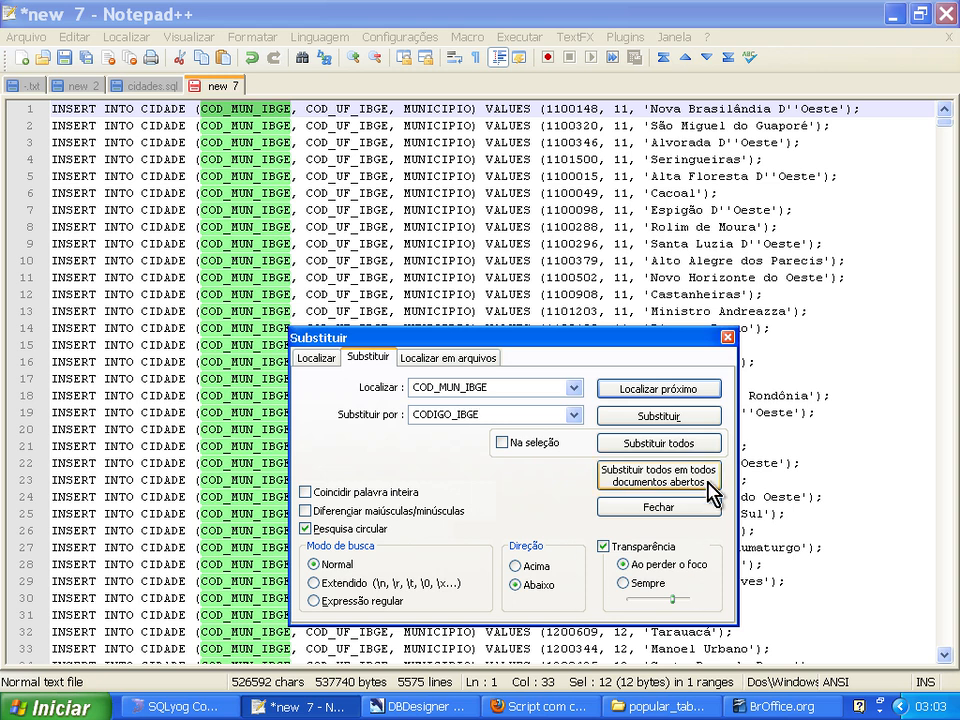
left_click(659, 443)
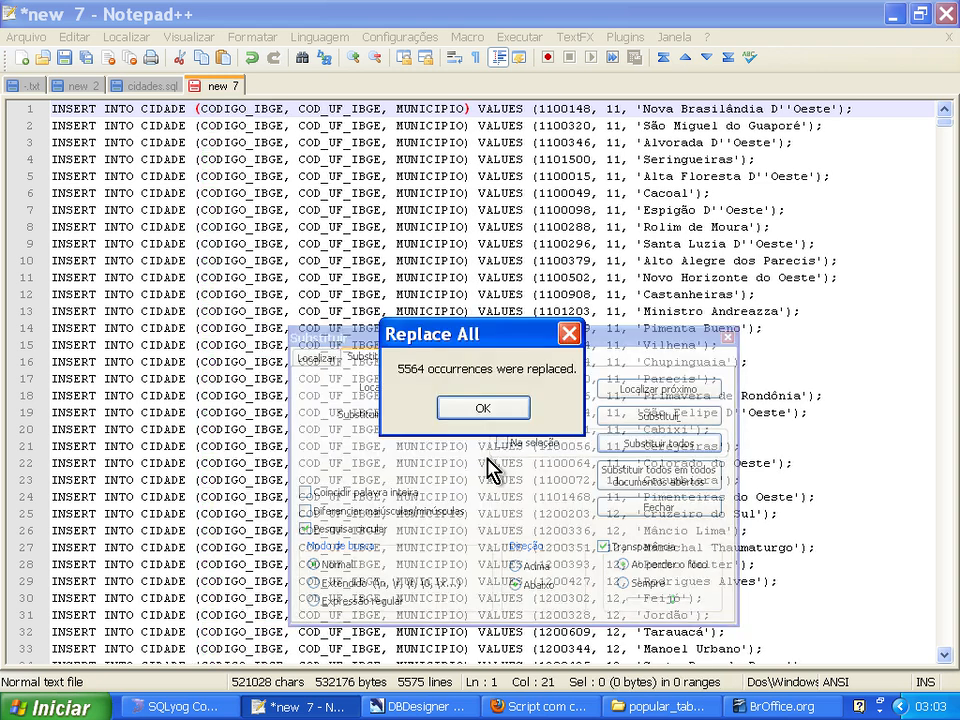
left_click(486, 419)
left_click(727, 337)
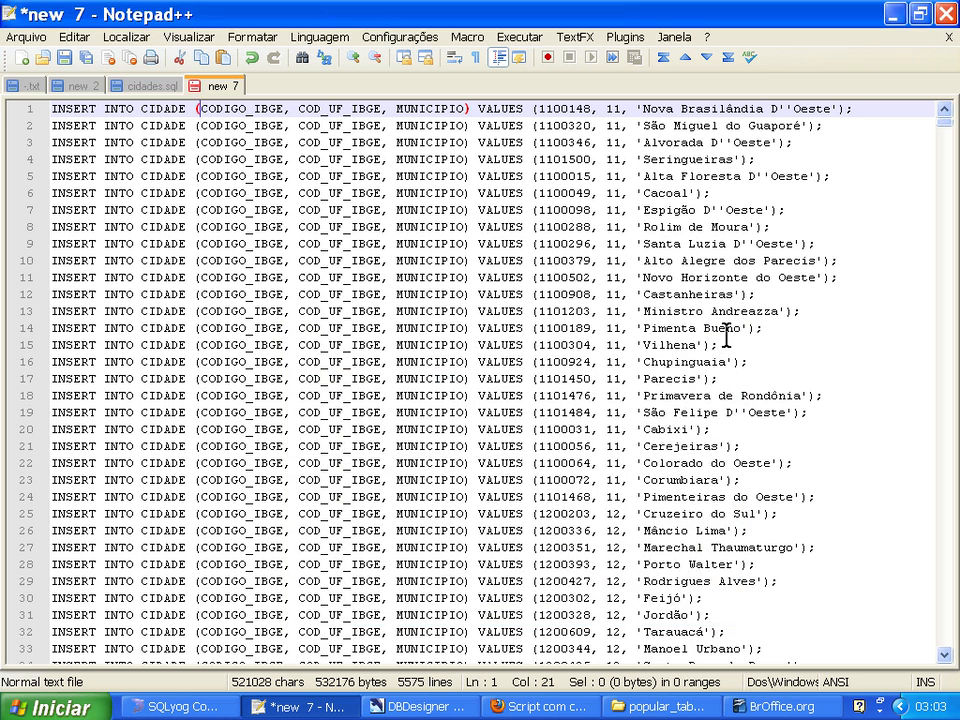
Check the cidade table's name column in SQLyog, and replace every MUNICIPIO with NOME in the Notepad++ INSERT statements.
key("ctrl+End")
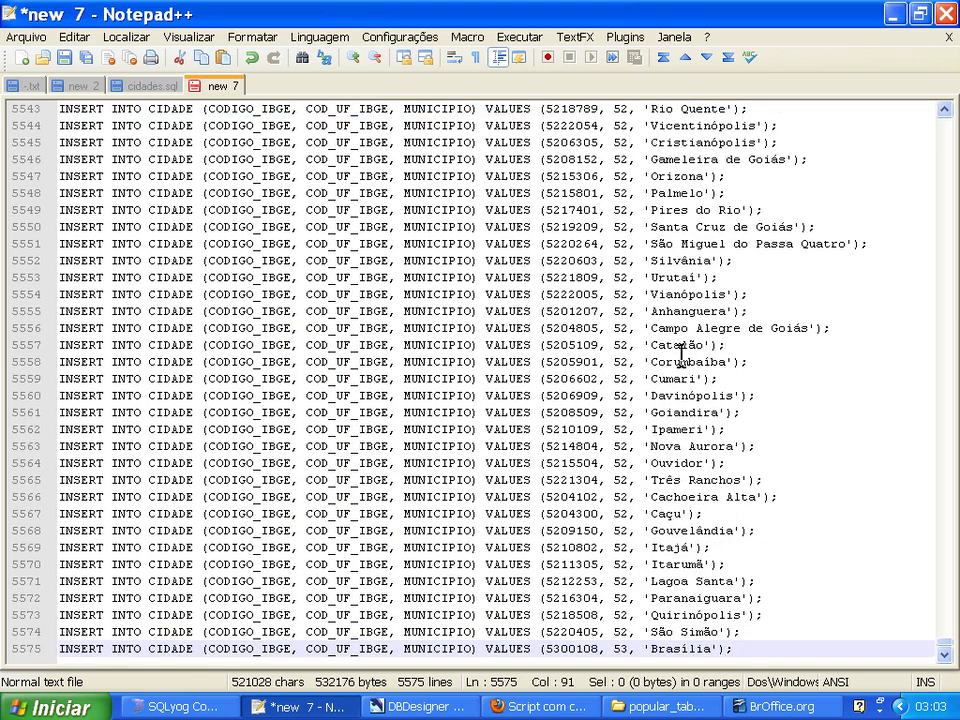
key("ctrl+Home")
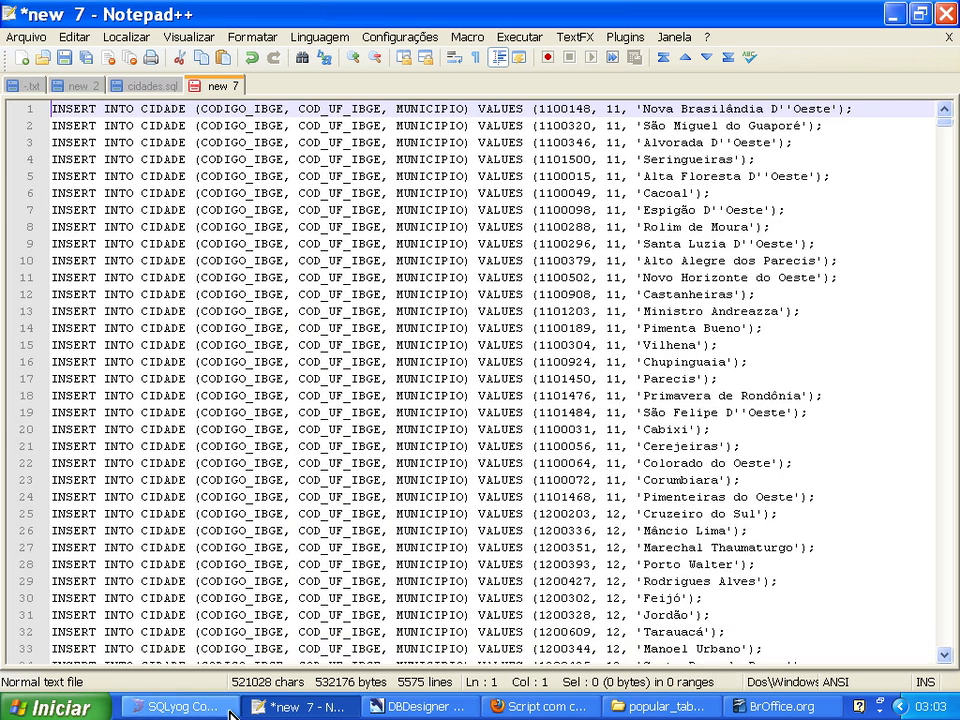
left_click(180, 706)
left_click(447, 430)
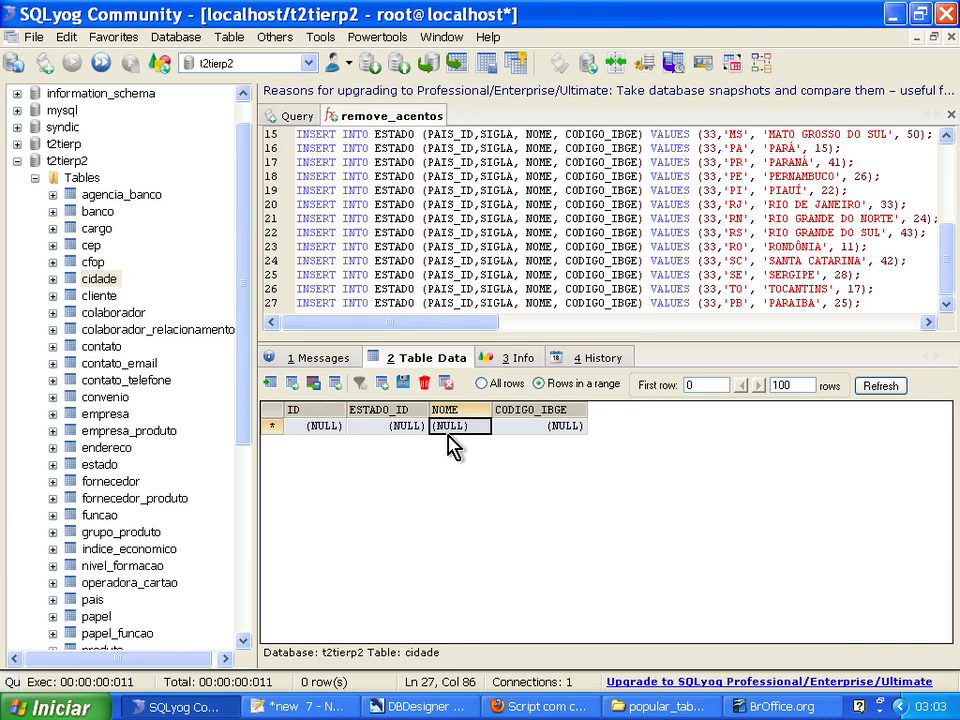
key("alt+Tab")
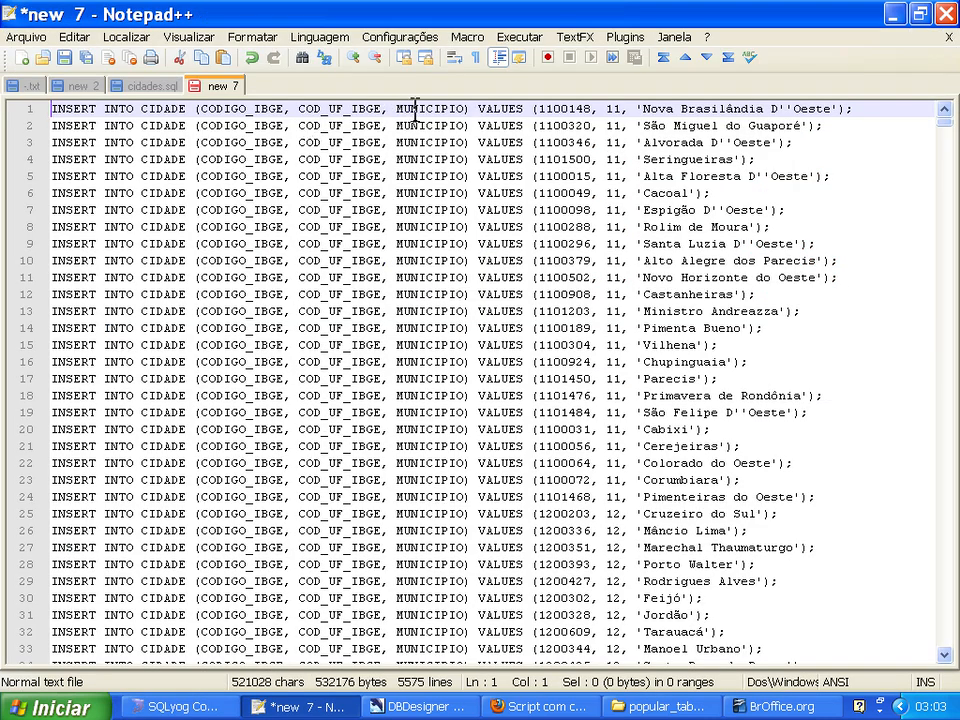
left_click(130, 38)
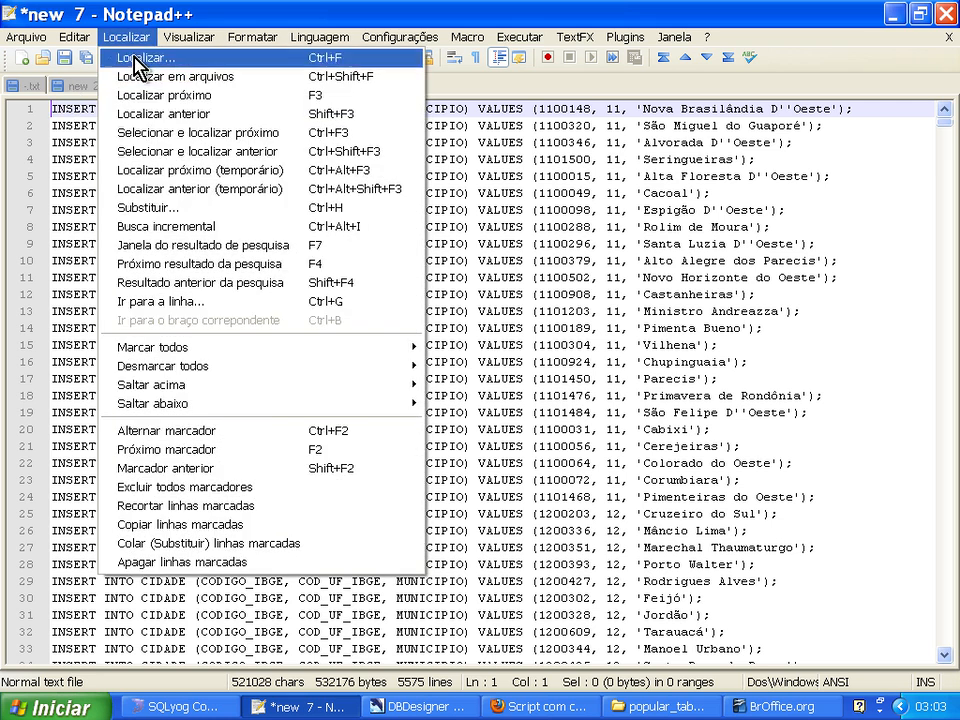
left_click(140, 208)
type("MUNICIPIO")
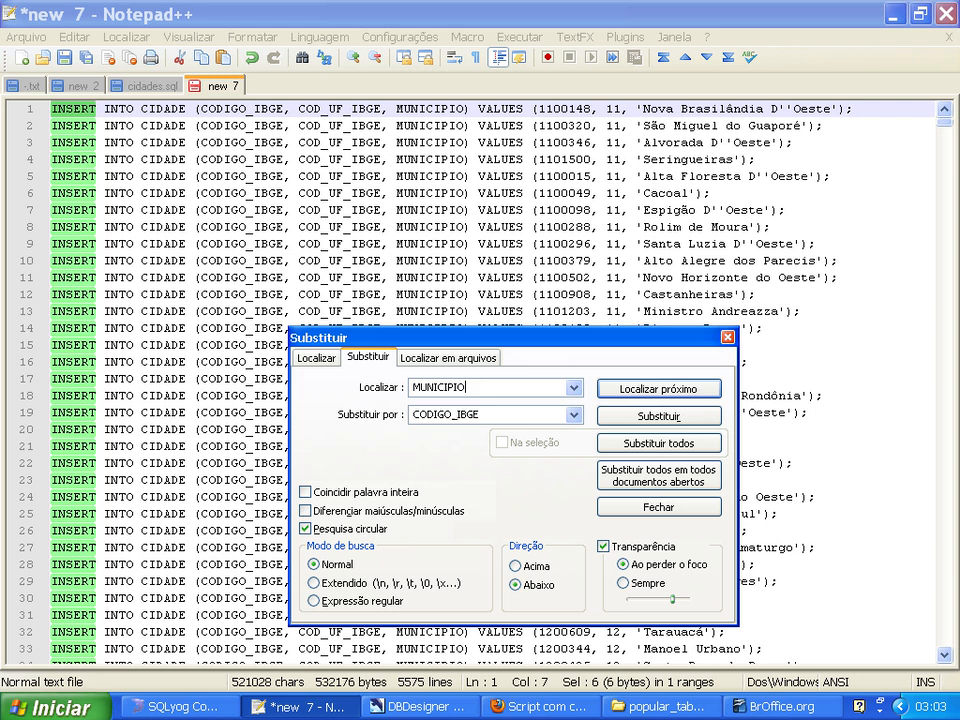
key("Tab")
type("N")
left_click(630, 443)
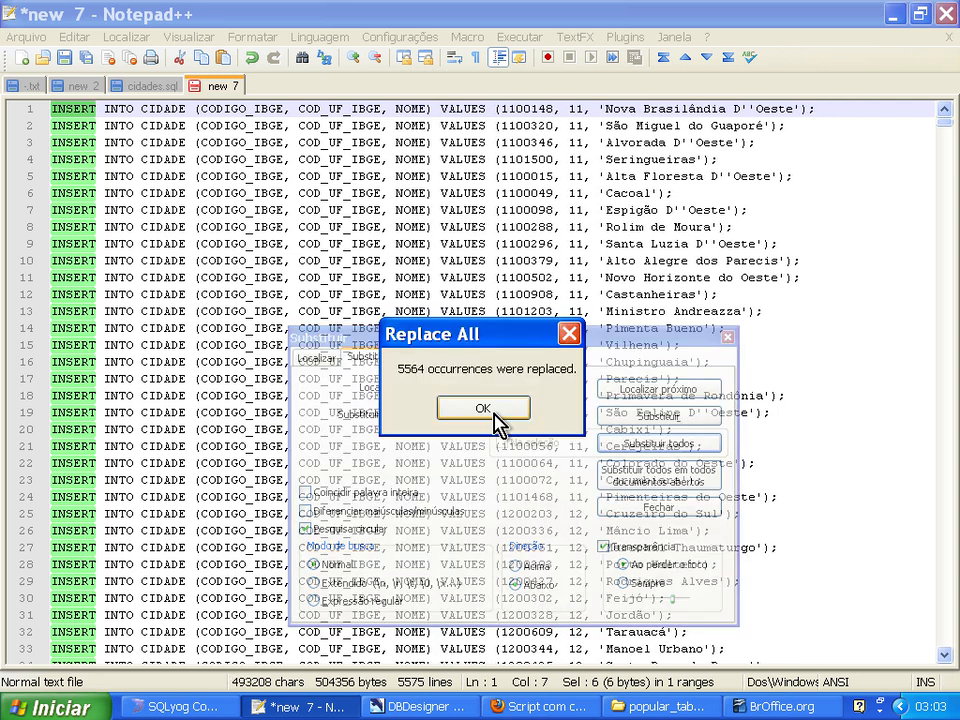
left_click(495, 413)
left_click(620, 507)
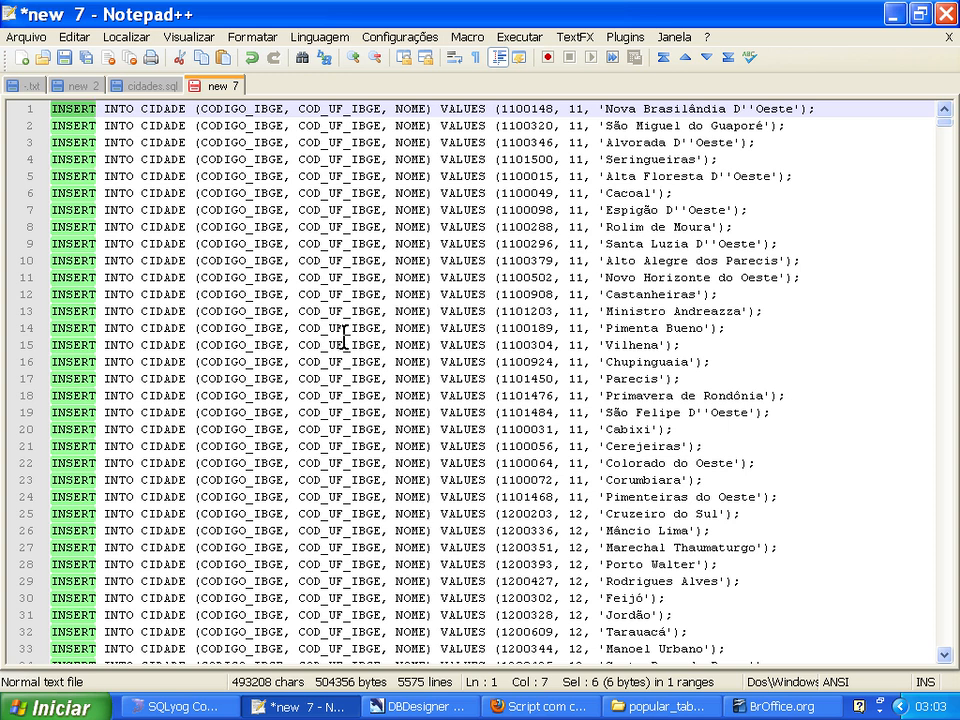
Compare the cities' state codes with the estado table's records in SQLyog, and clear the ESTADO INSERT statements from the query editor.
key("alt+Tab")
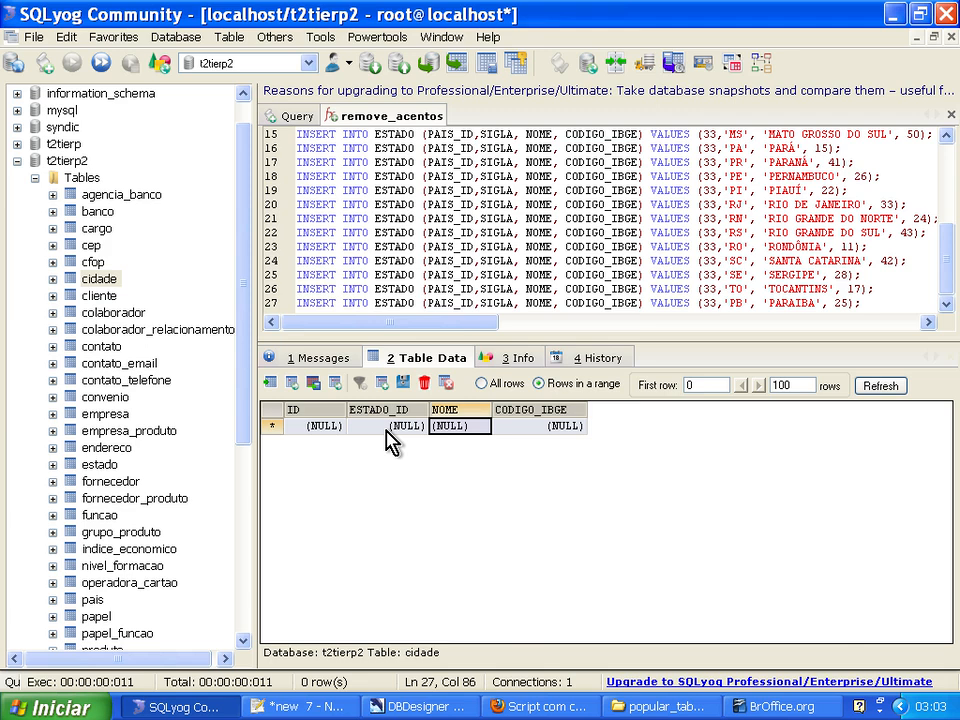
key("alt+Tab")
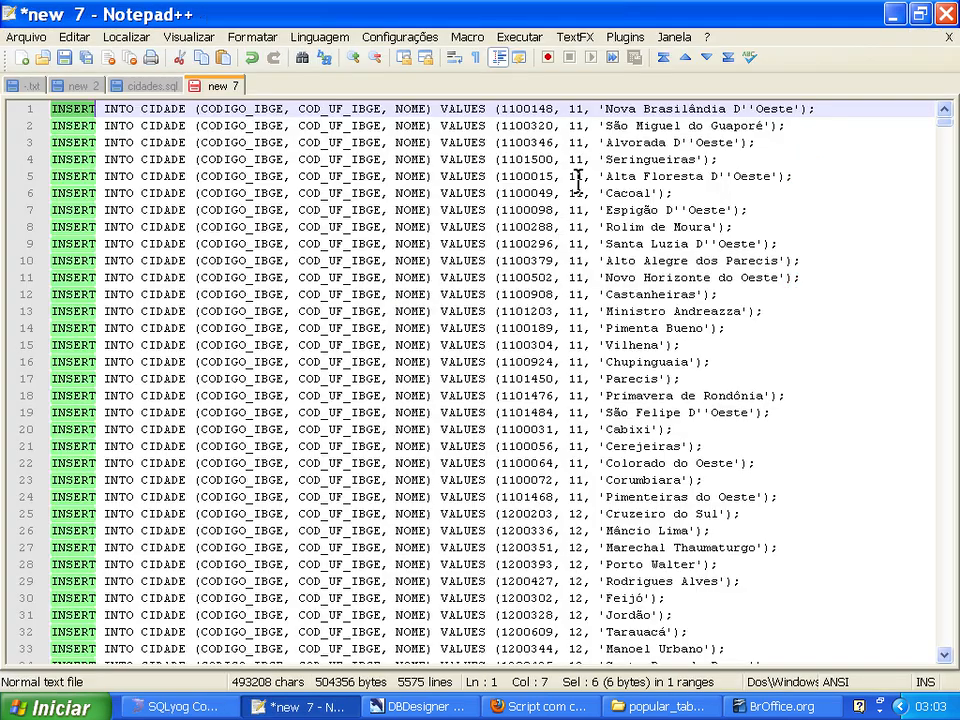
double_click(575, 142)
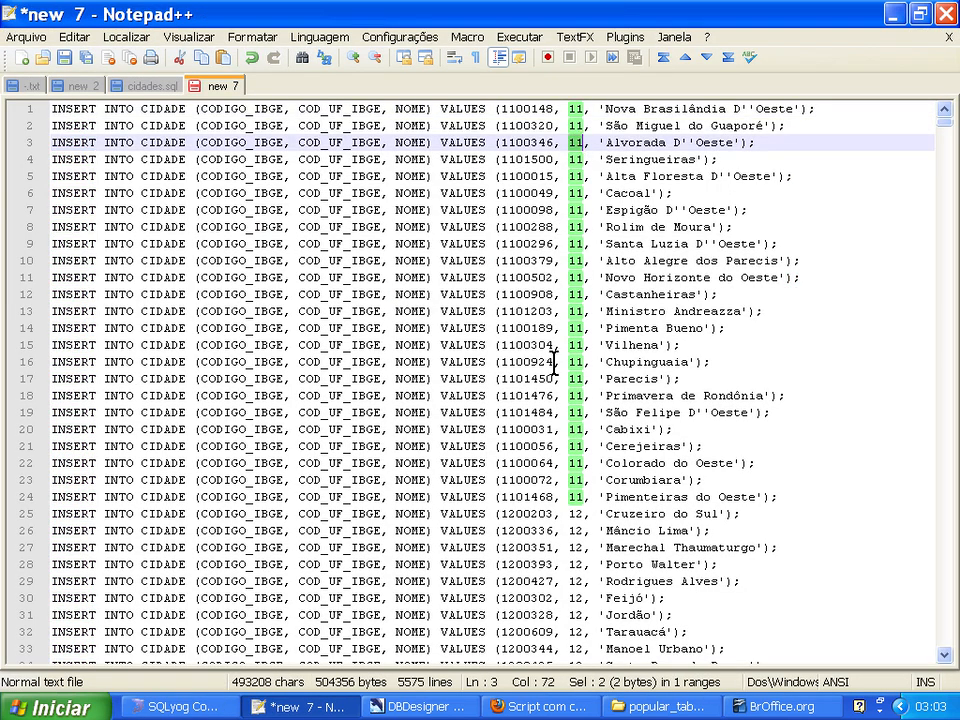
key("alt+Tab")
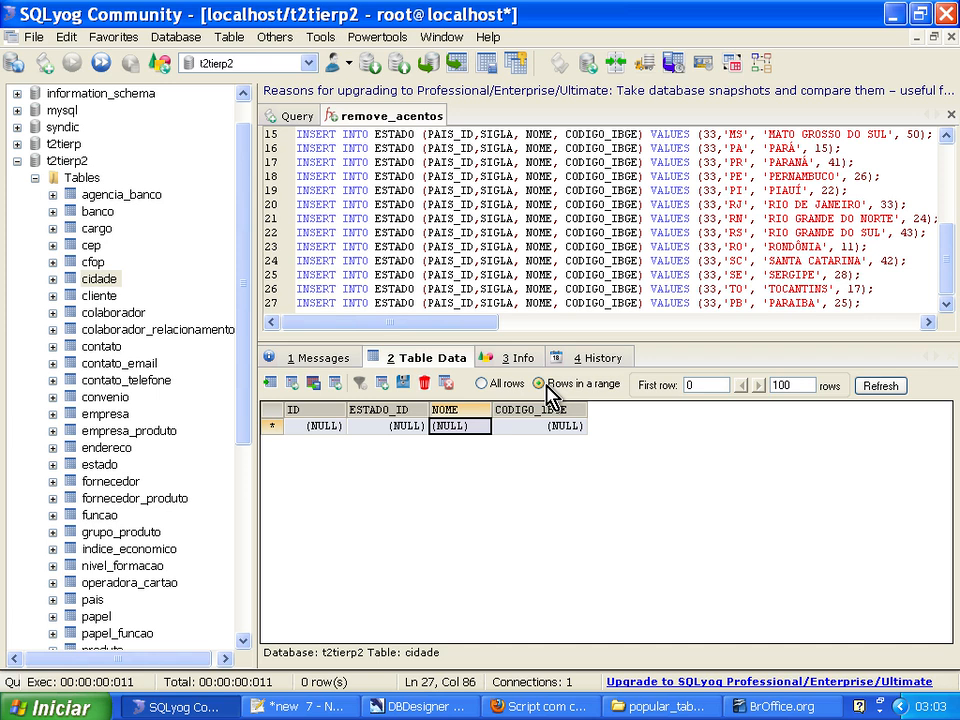
left_click(106, 464)
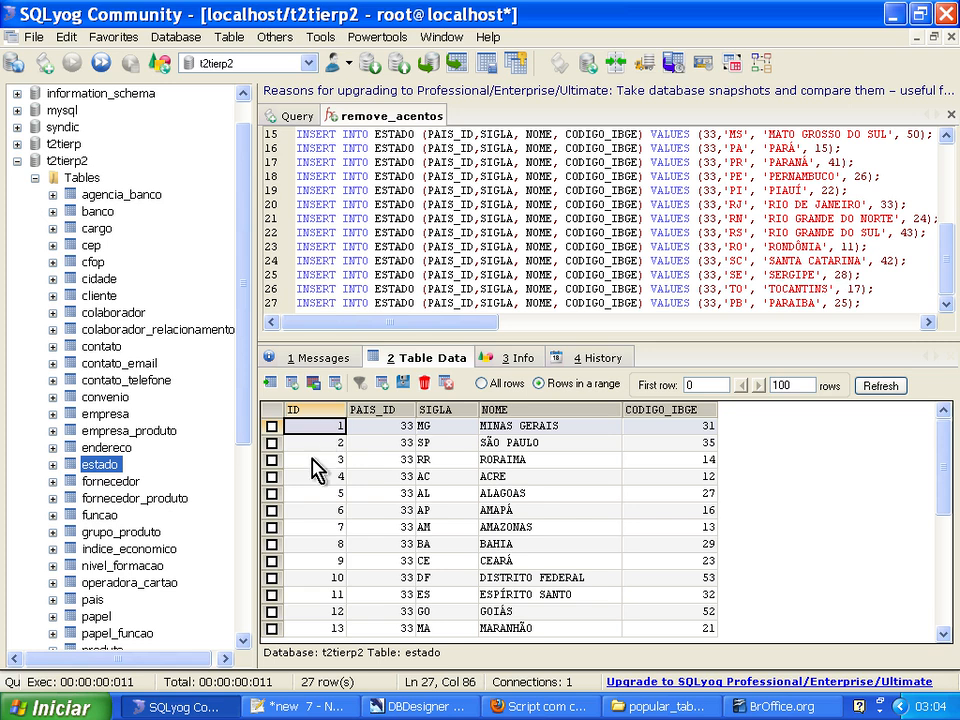
left_click(604, 189)
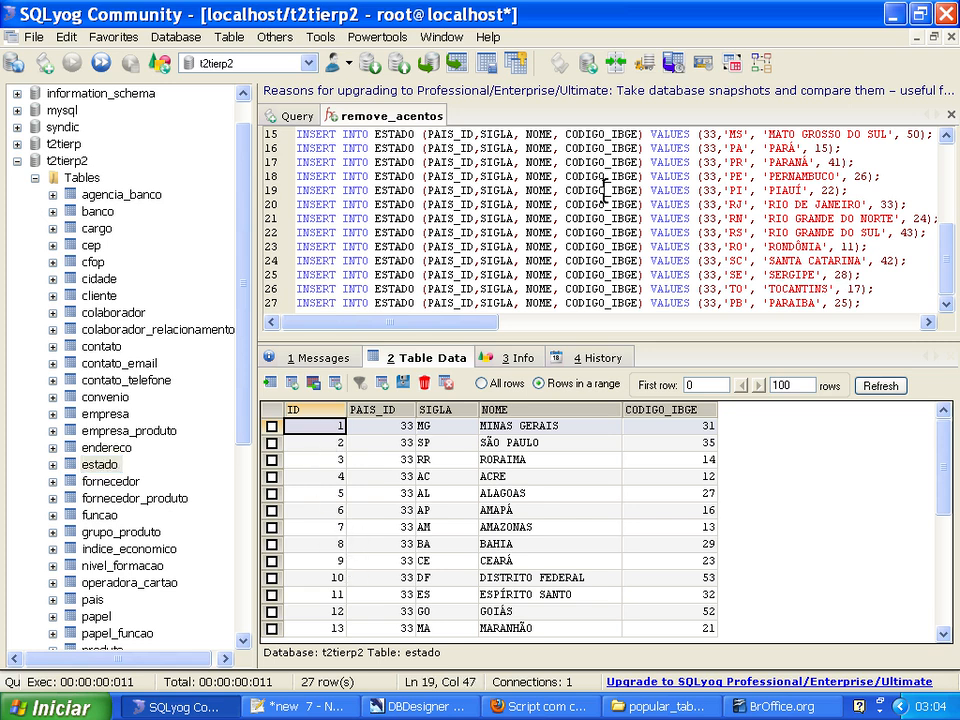
key("ctrl+a")
key("Delete")
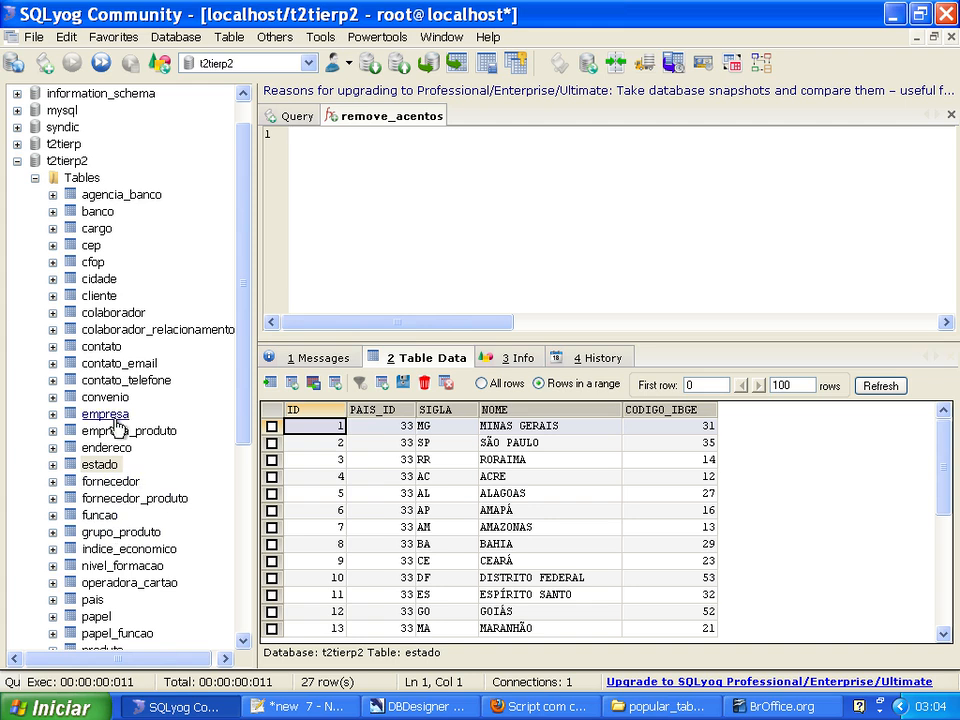
Check the cidade table's state column in SQLyog, and replace every COD_UF_IBGE with ESTADO_ID in the Notepad++ INSERT statements.
left_click(97, 279)
key("alt+Tab")
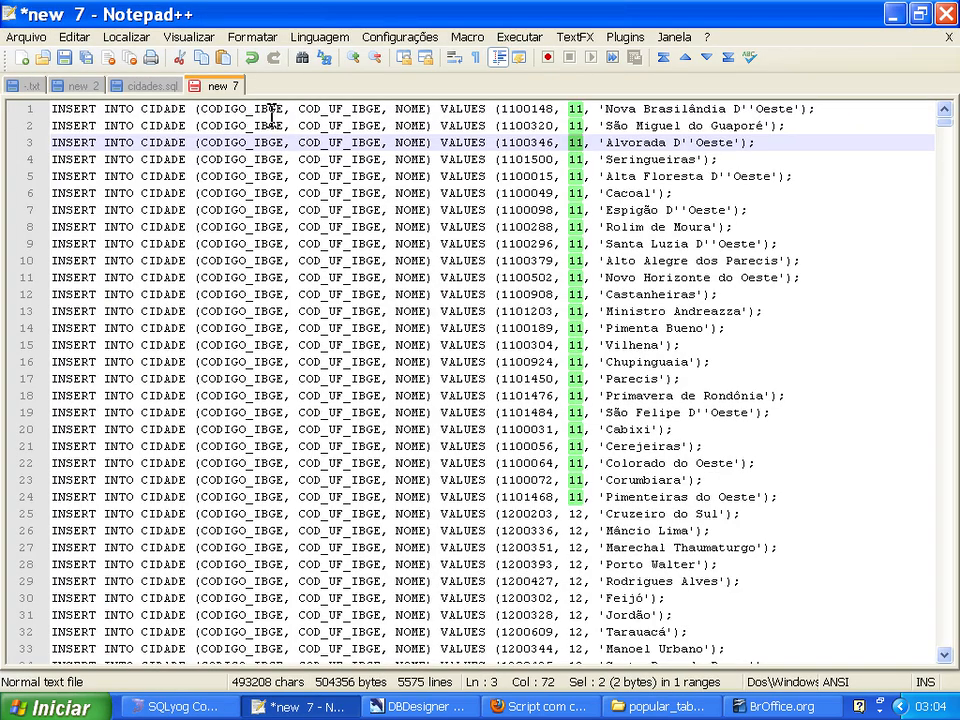
double_click(336, 109)
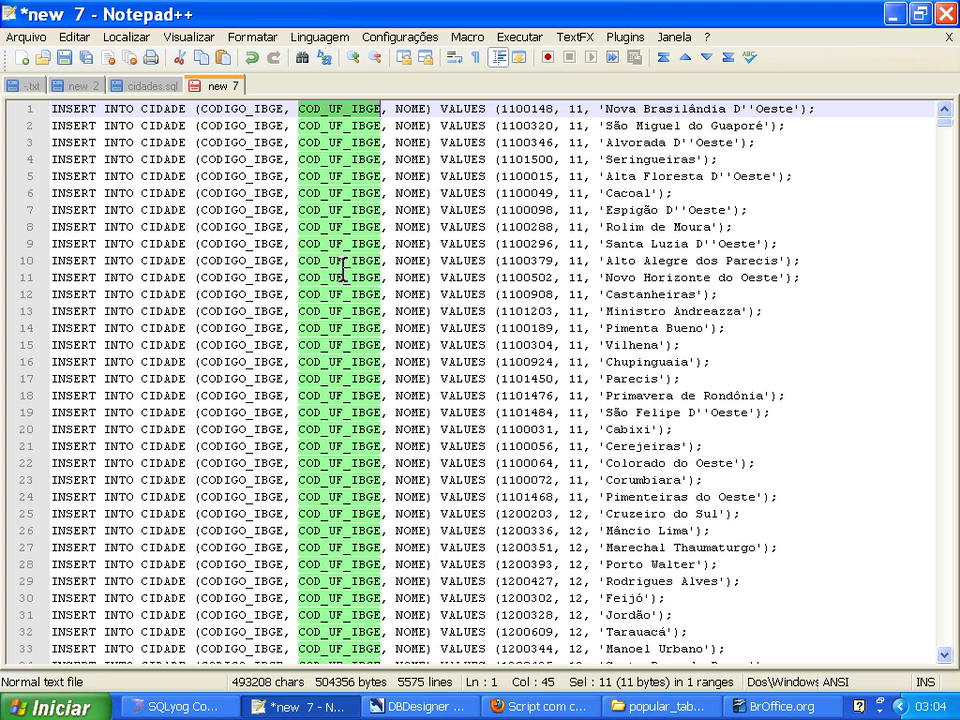
key("alt+Tab")
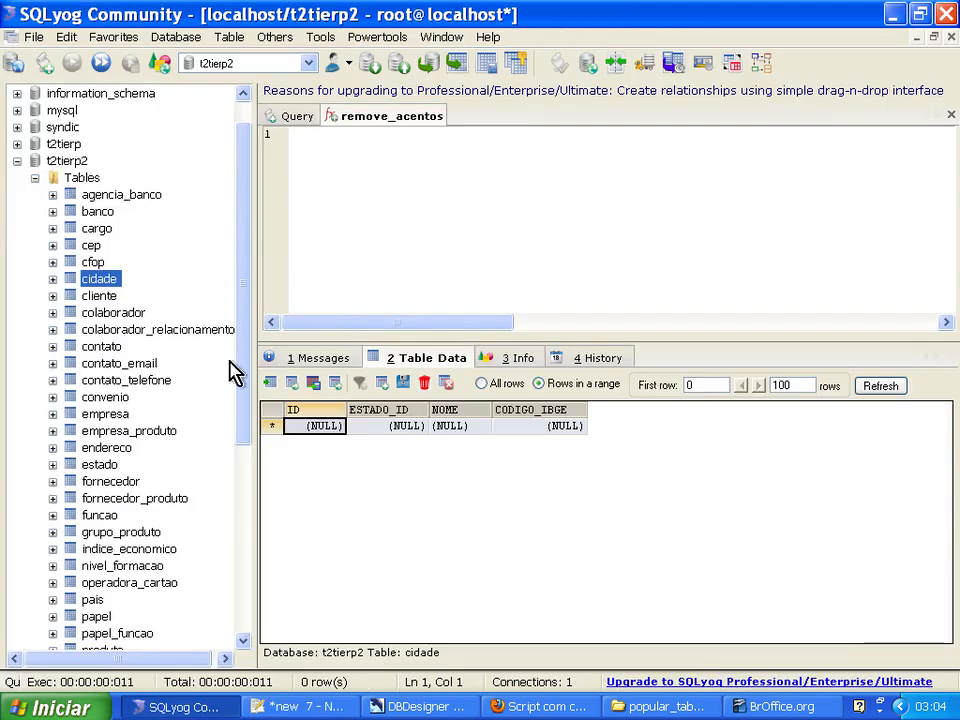
key("alt+Tab")
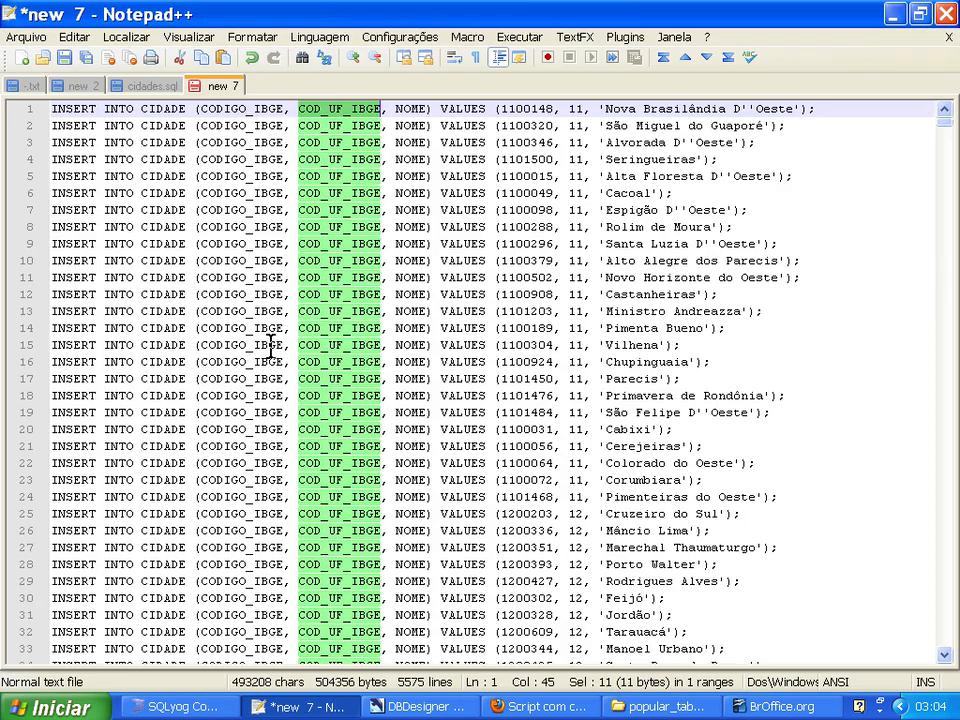
left_click(124, 40)
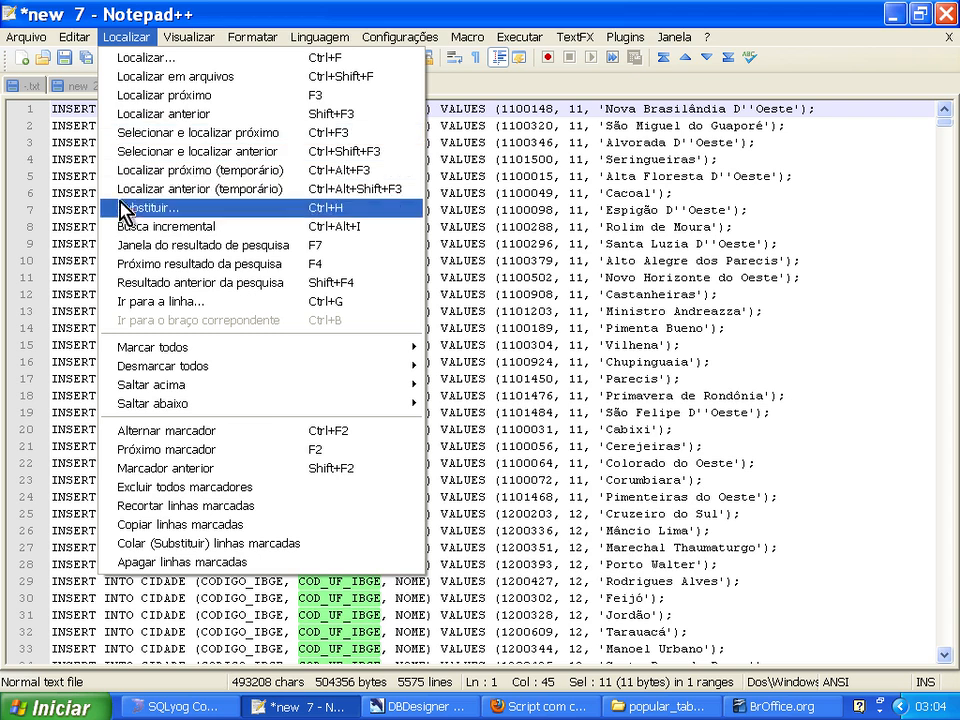
left_click(108, 208)
key("Tab")
type("ESTA")
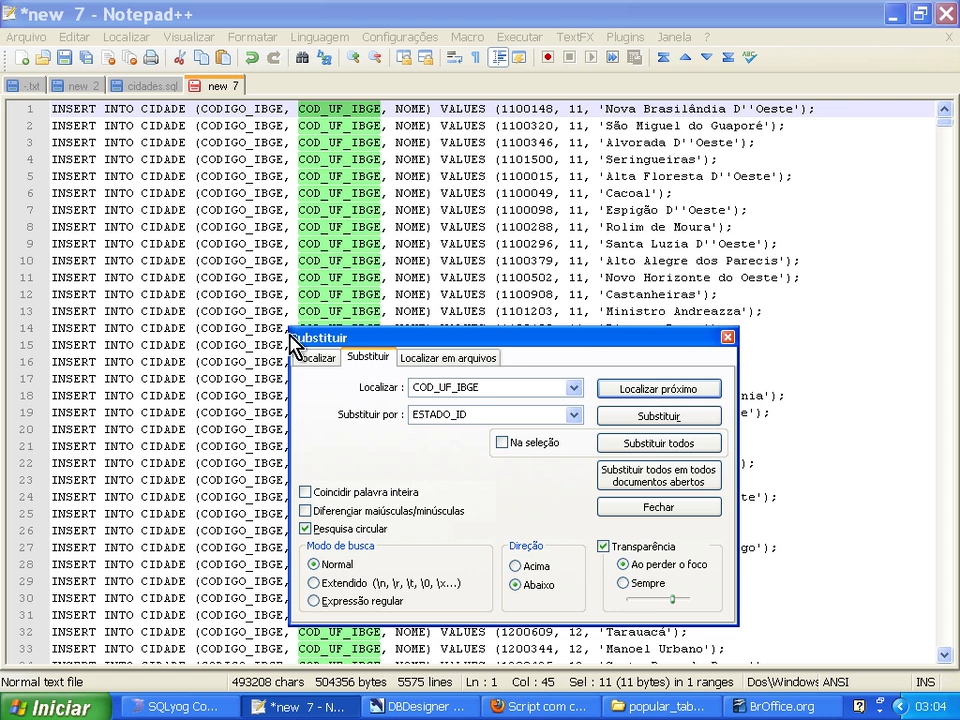
left_click(627, 449)
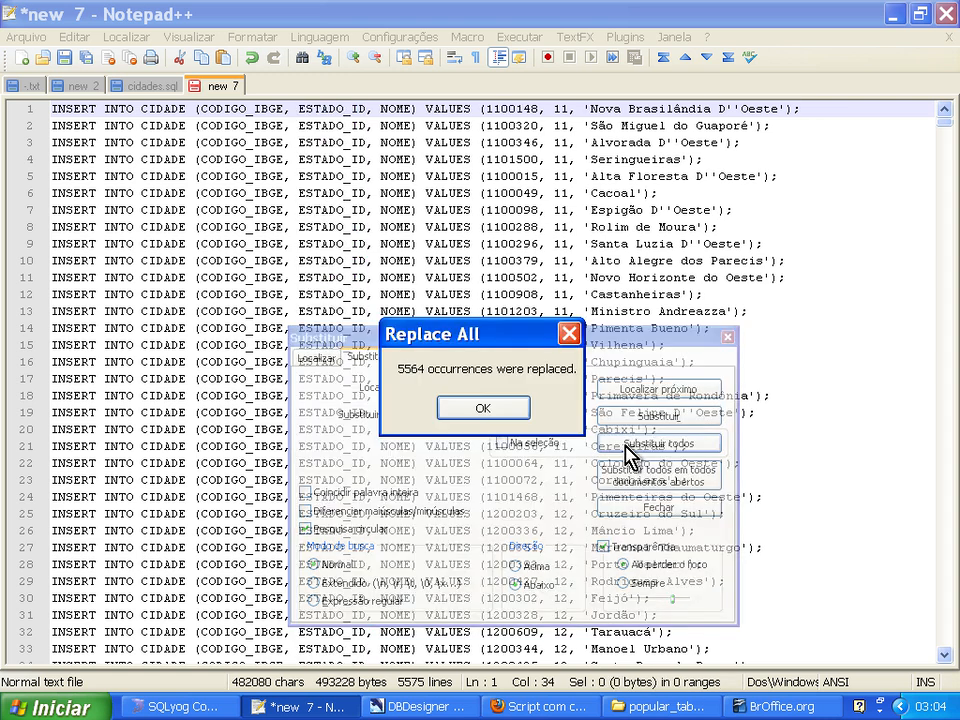
left_click(484, 407)
left_click(728, 338)
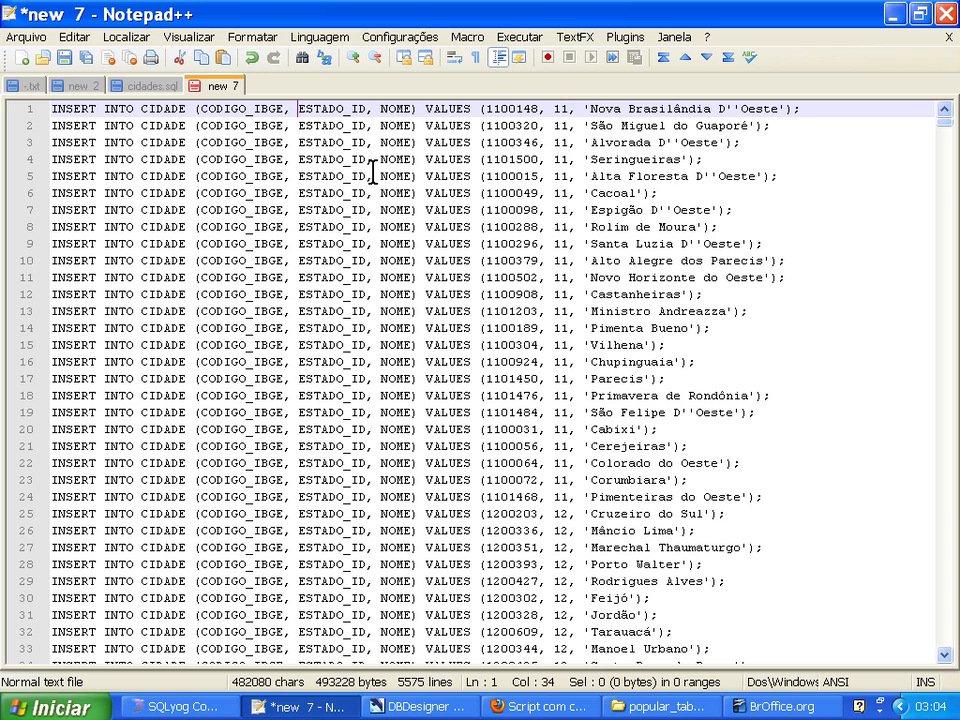
Save the cities' INSERT statements as estado.csv in the popular_tabelas folder.
left_click(63, 57)
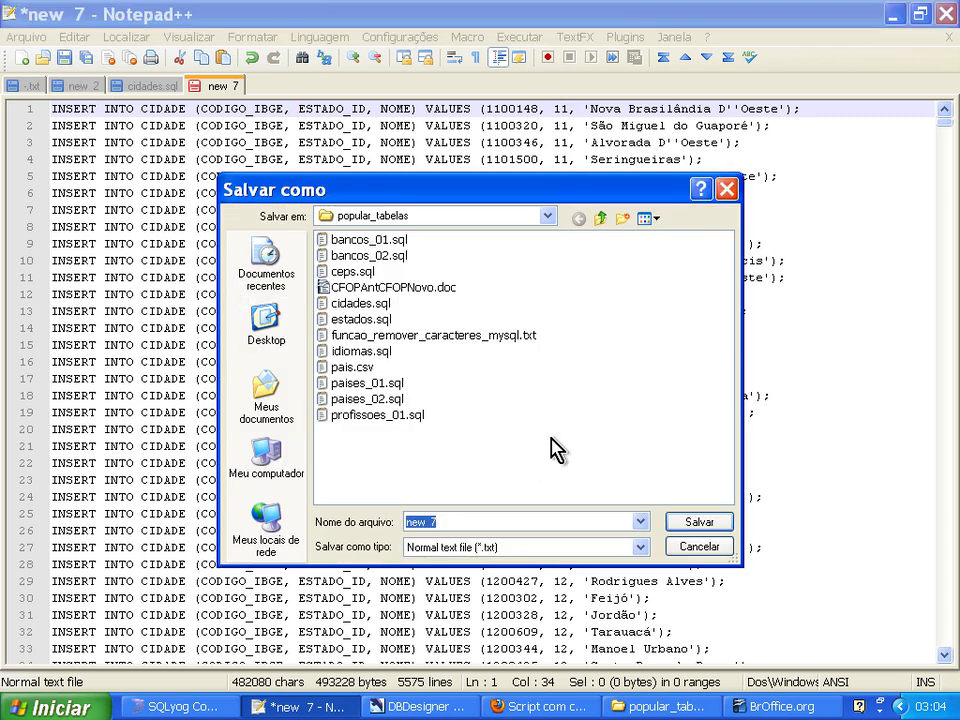
type("ES")
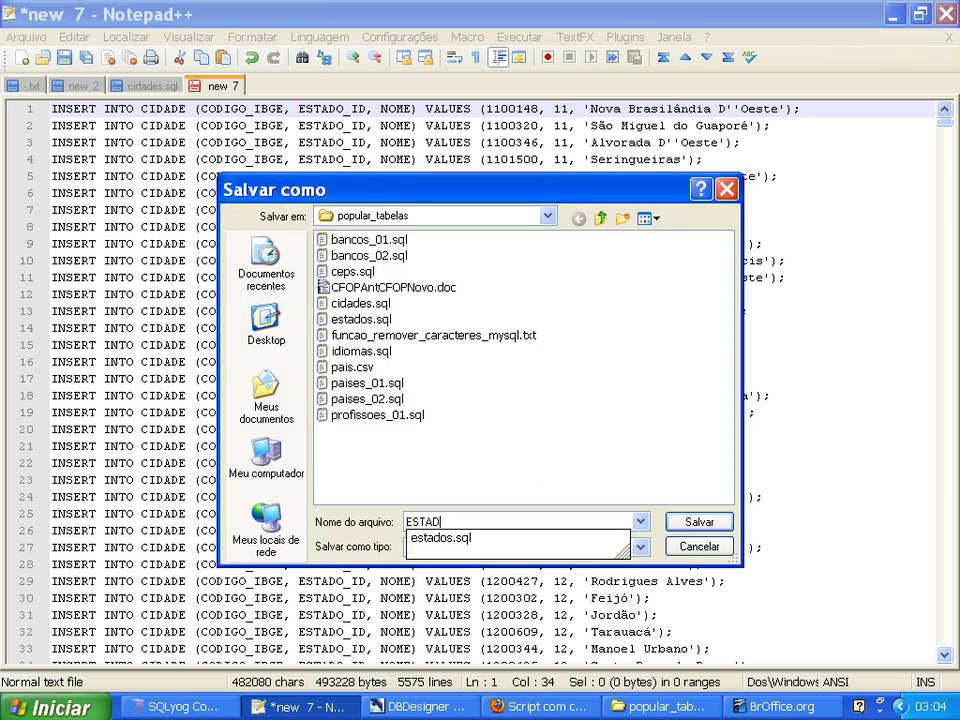
type("tado.csv")
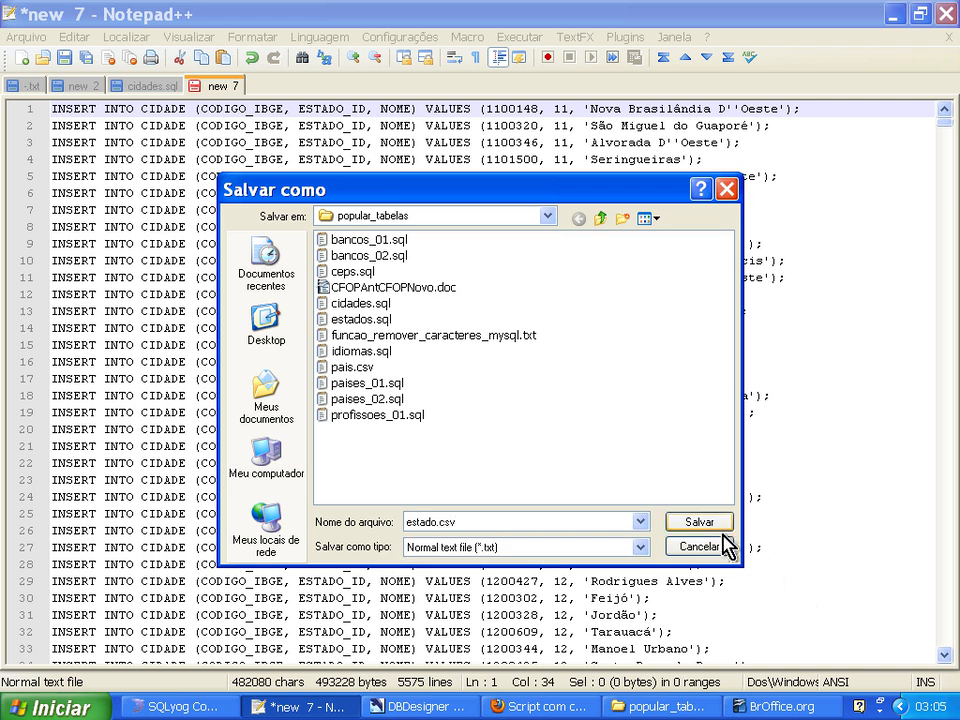
left_click(694, 527)
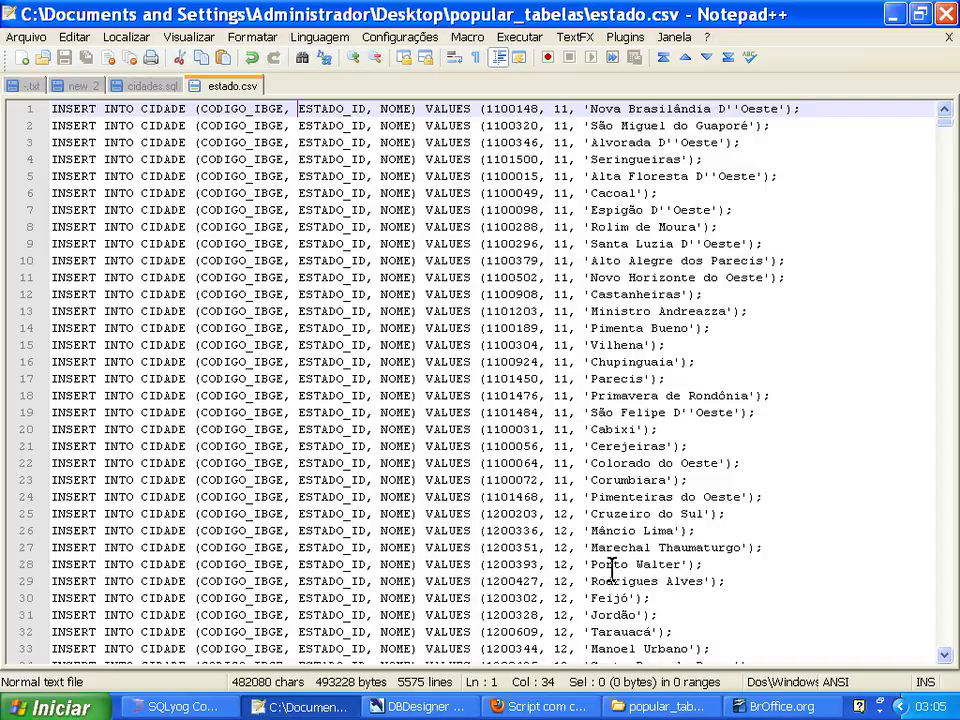
Switch to BrOffice.org and create a new blank spreadsheet.
left_click(760, 709)
left_click(625, 310)
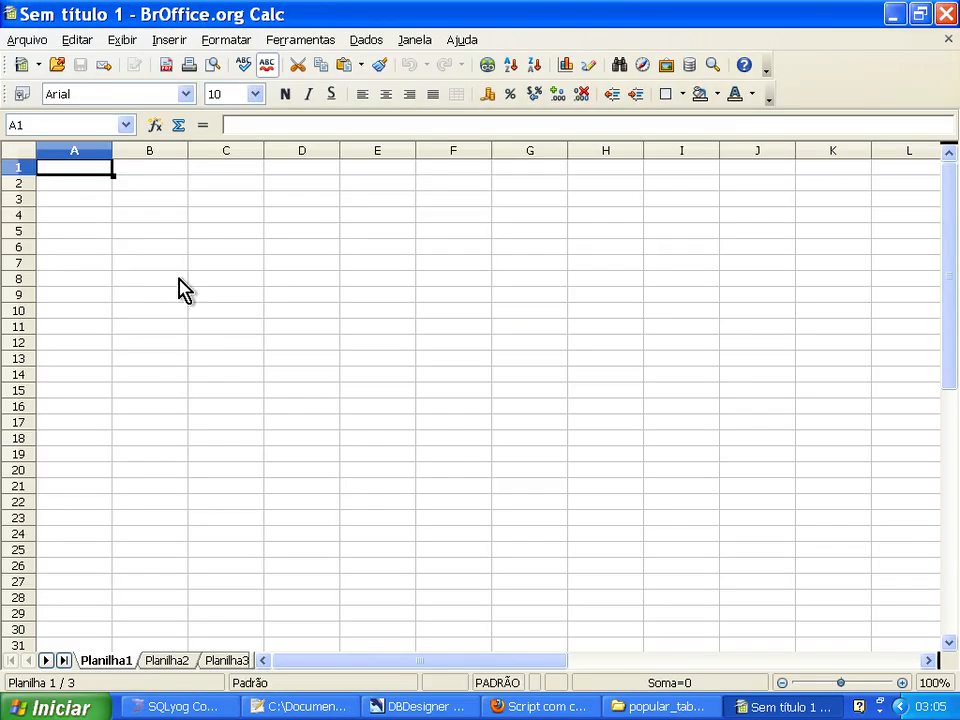
left_click(57, 66)
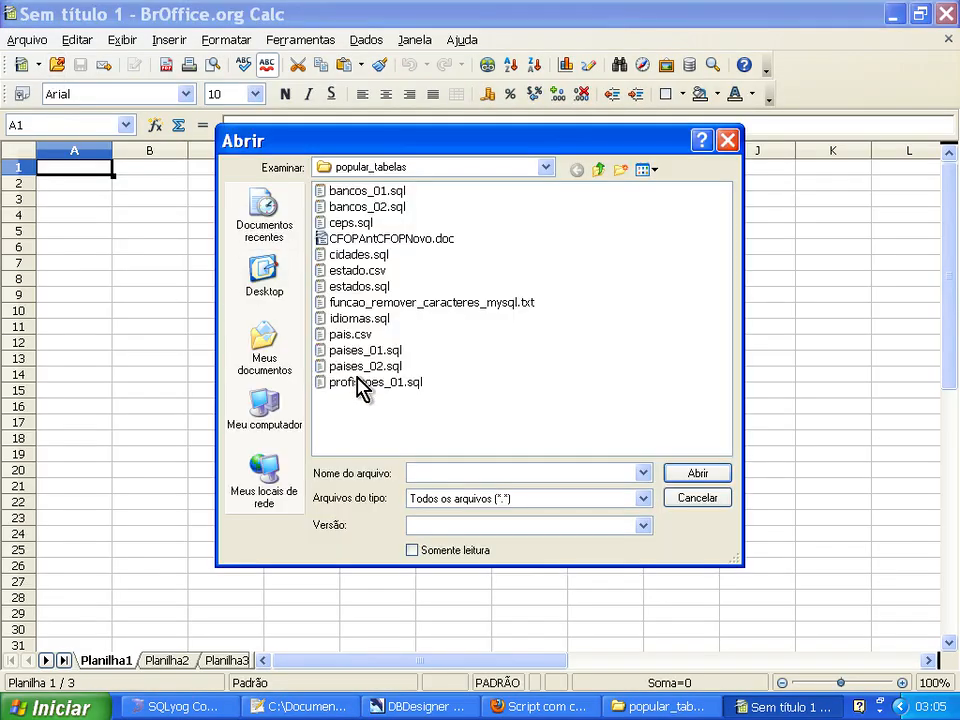
double_click(357, 270)
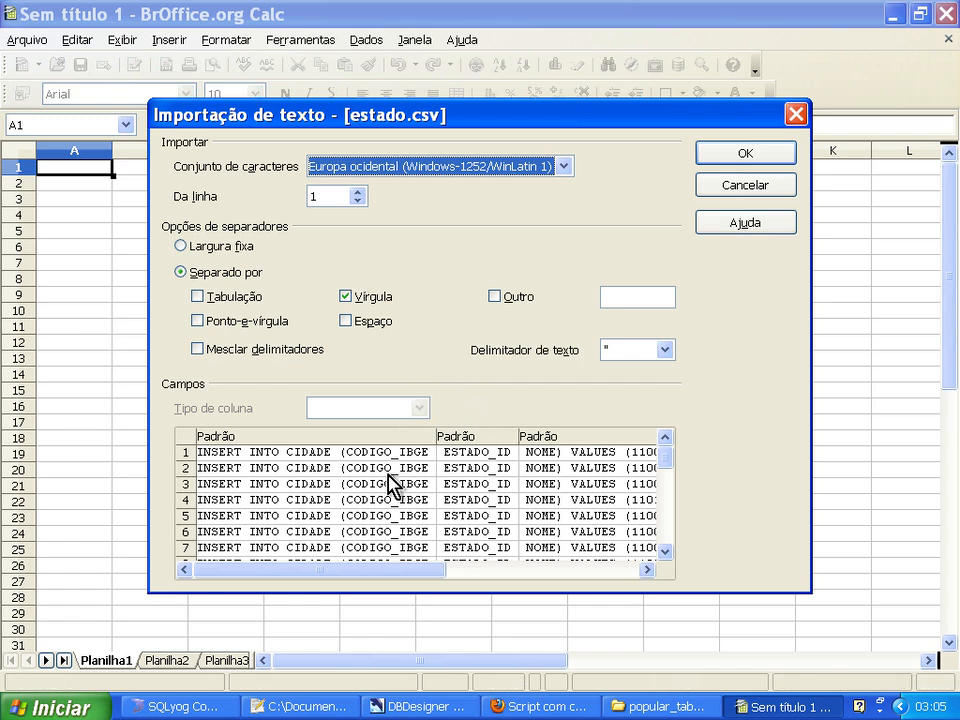
left_click_drag(358, 572, 615, 580)
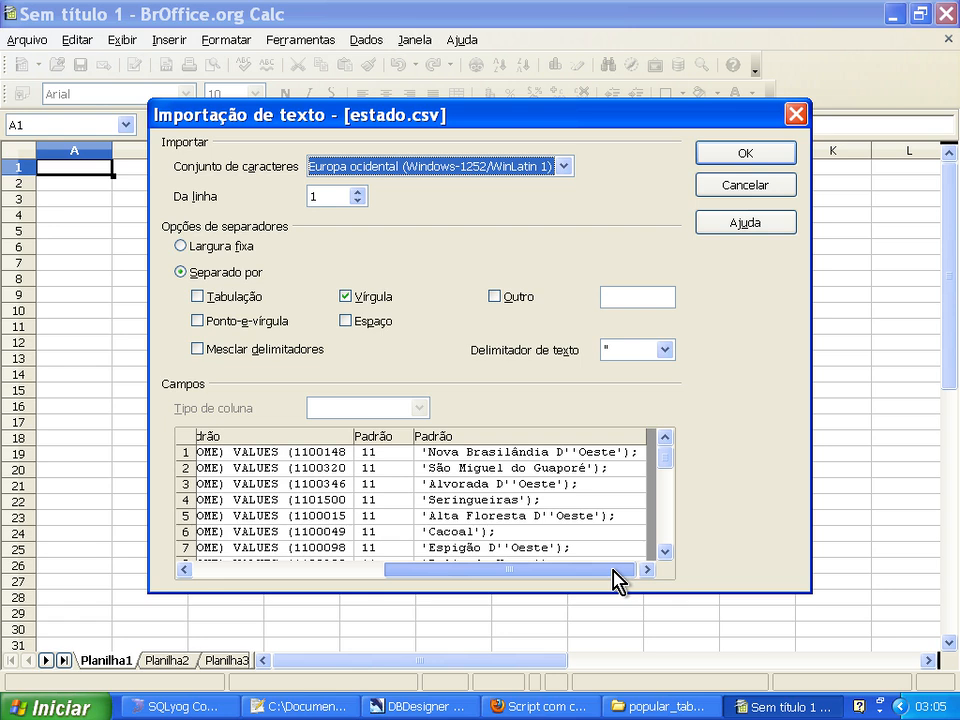
left_click_drag(615, 580, 350, 585)
key("Escape")
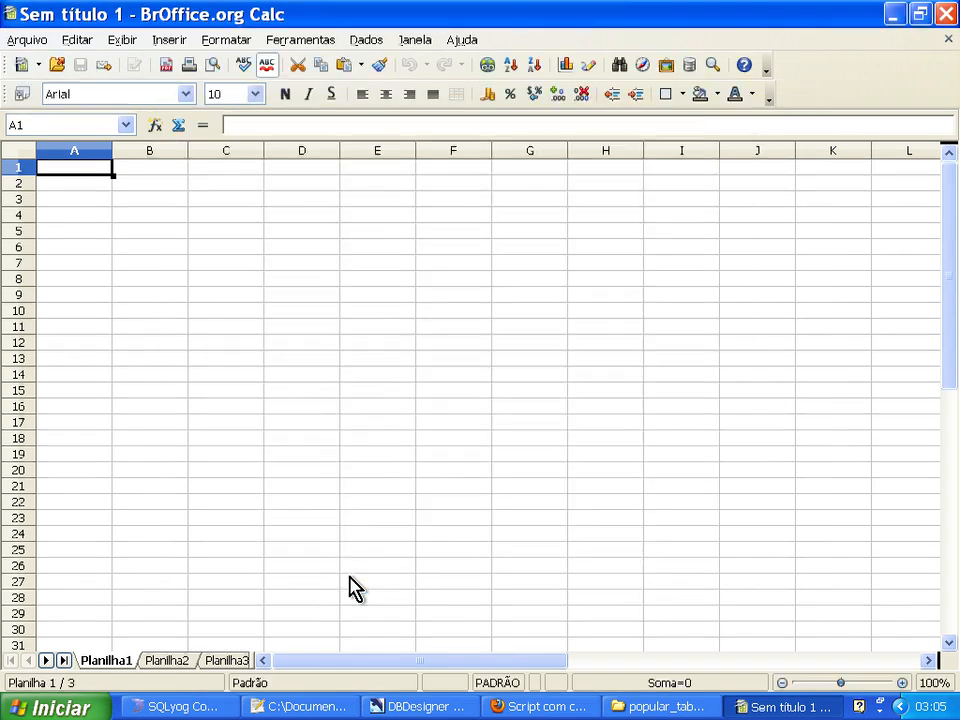
Copy all the INSERT statements from Notepad++ into the blank Calc spreadsheet from cell A1, accepting the default tab-separated text import.
key("alt+Tab")
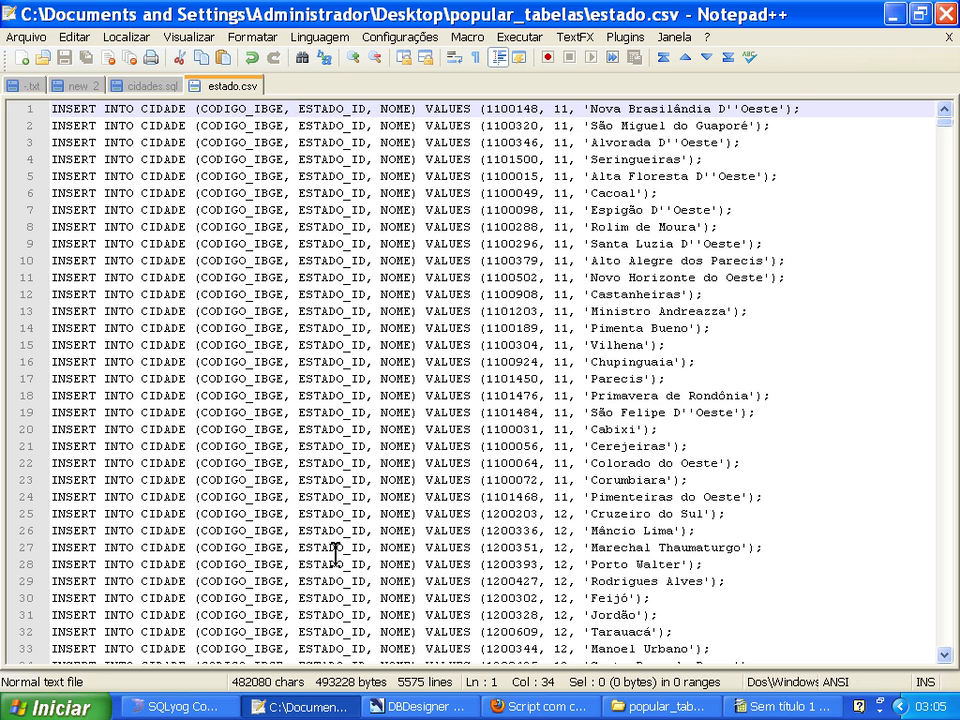
key("ctrl+a")
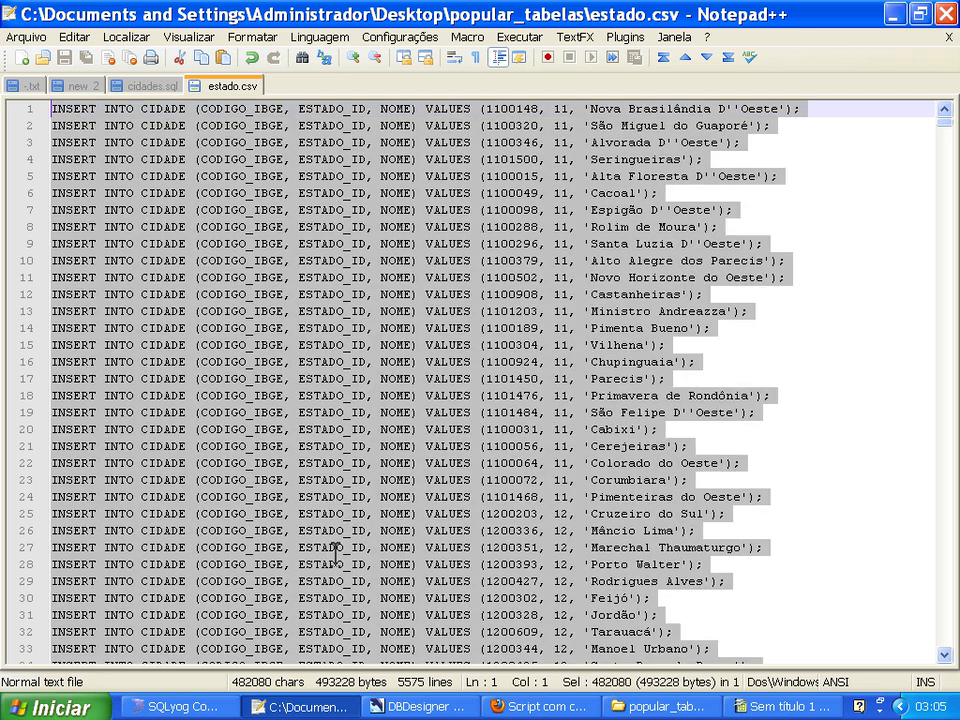
key("alt+Tab")
key("ctrl+v")
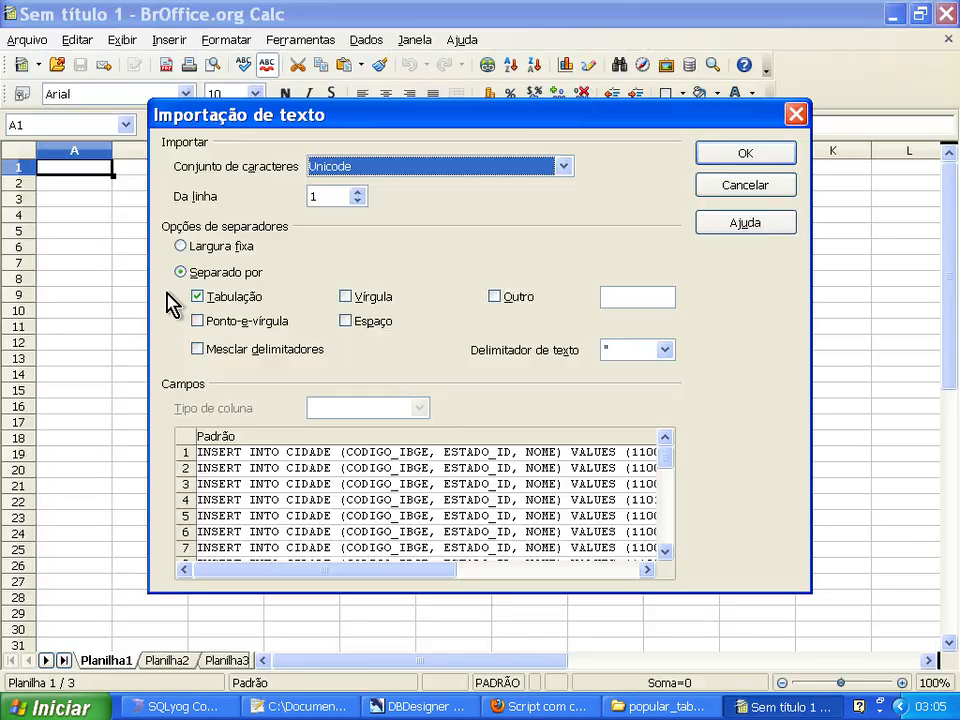
left_click(735, 157)
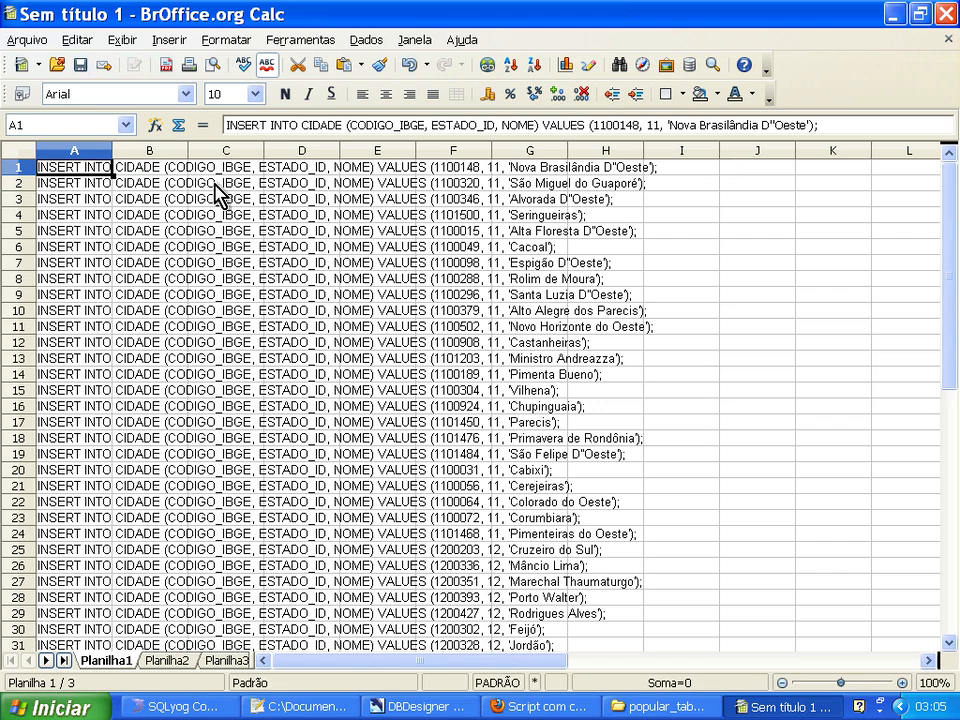
Widen column A to fit the full INSERT statements, and select cell B1.
left_click_drag(111, 150, 674, 150)
left_click(403, 362)
left_click(364, 198)
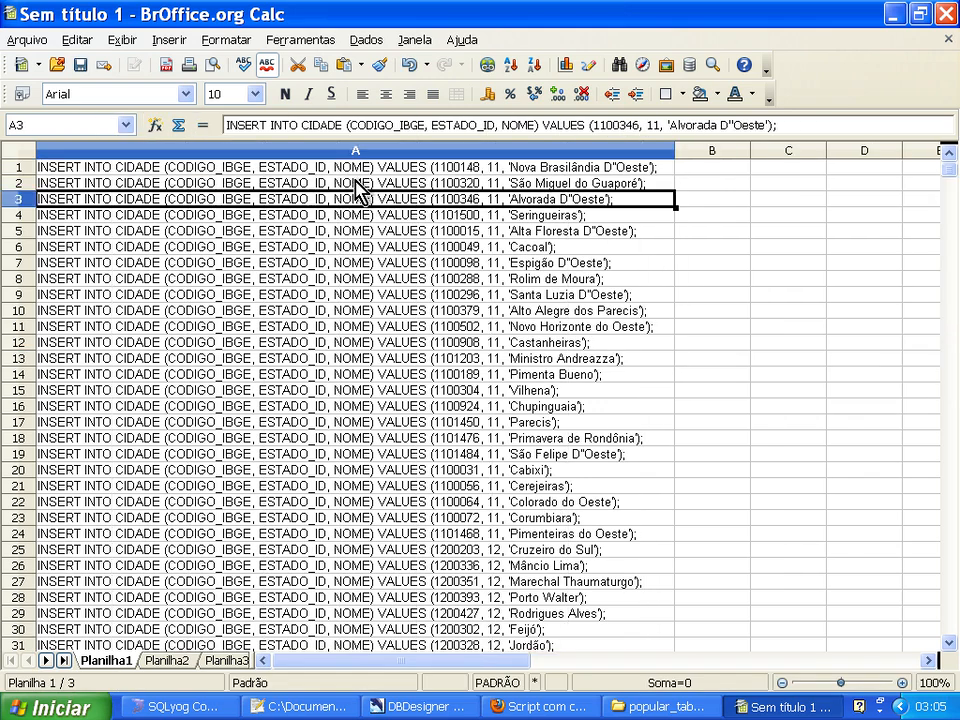
left_click(360, 168)
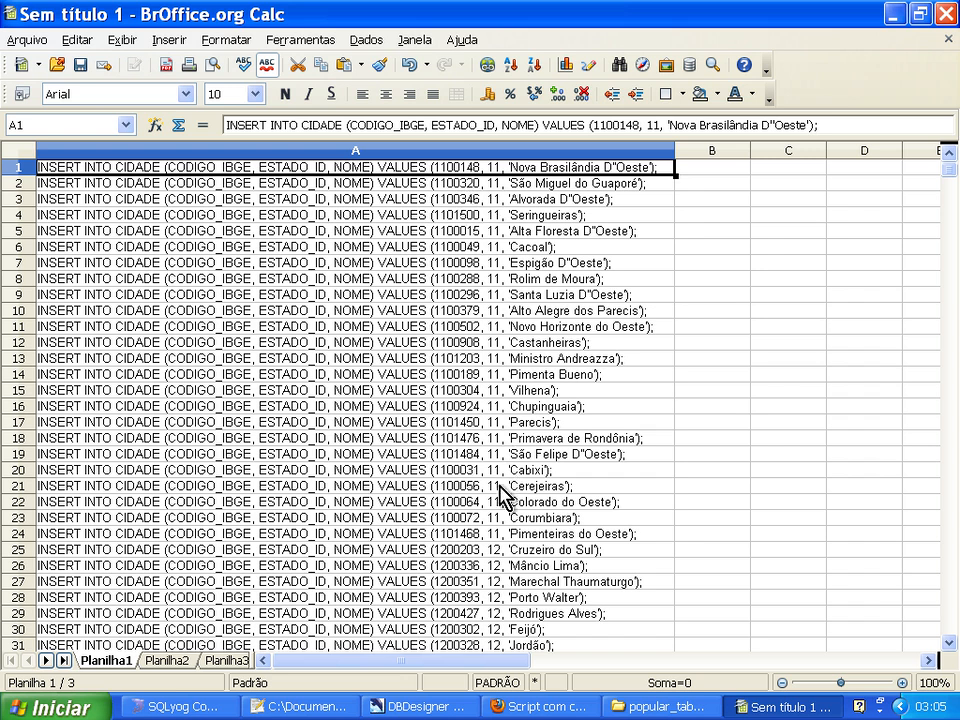
left_click_drag(947, 172, 934, 145)
left_click(715, 168)
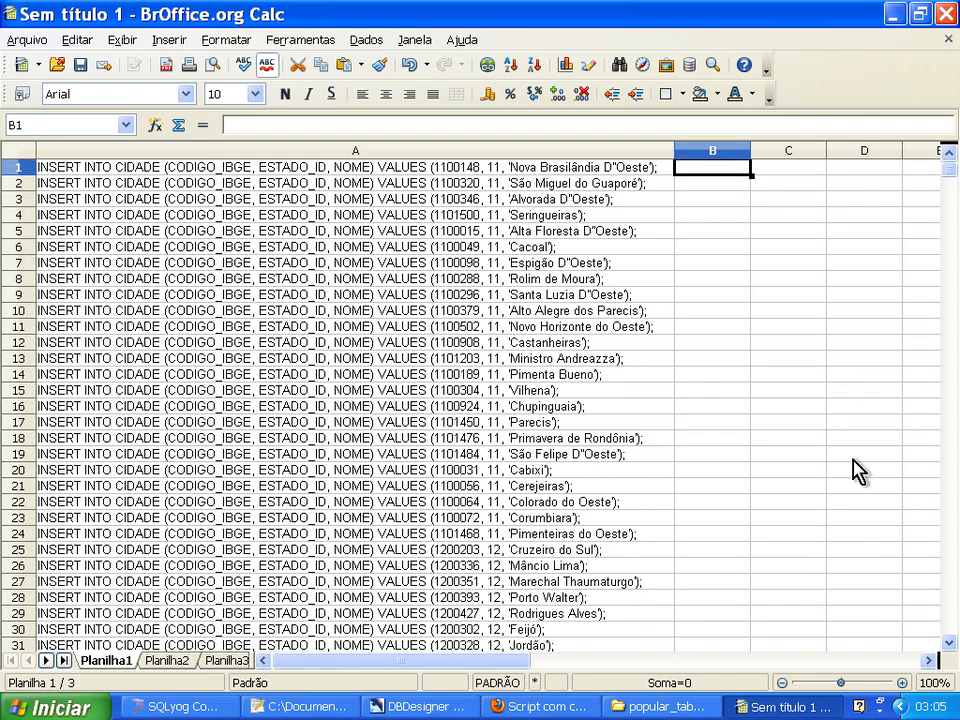
type("=es")
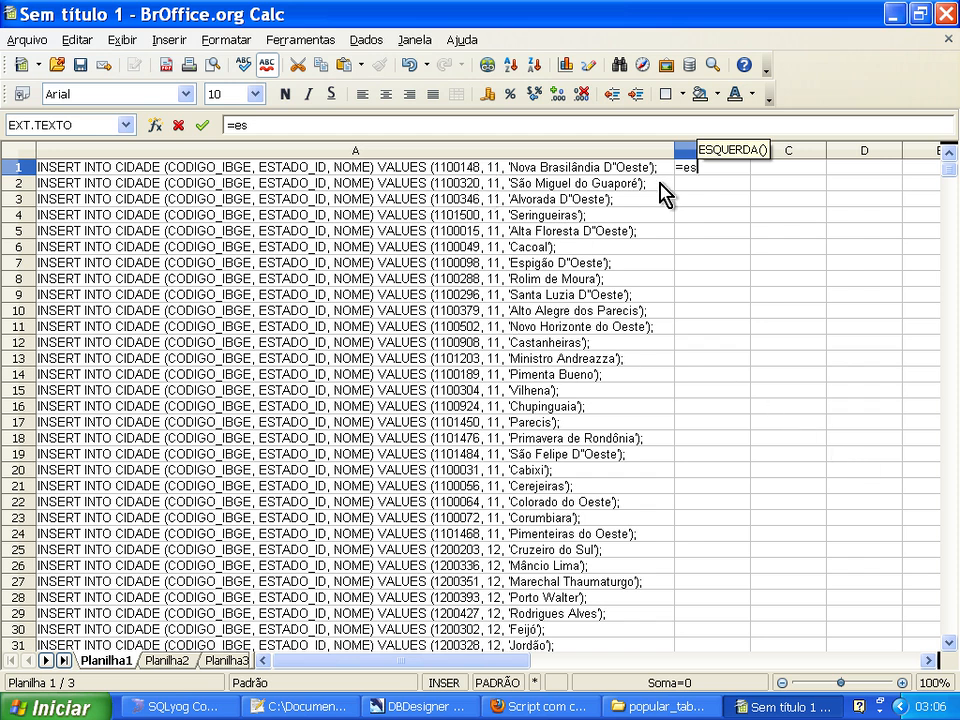
key("Escape")
key("Escape")
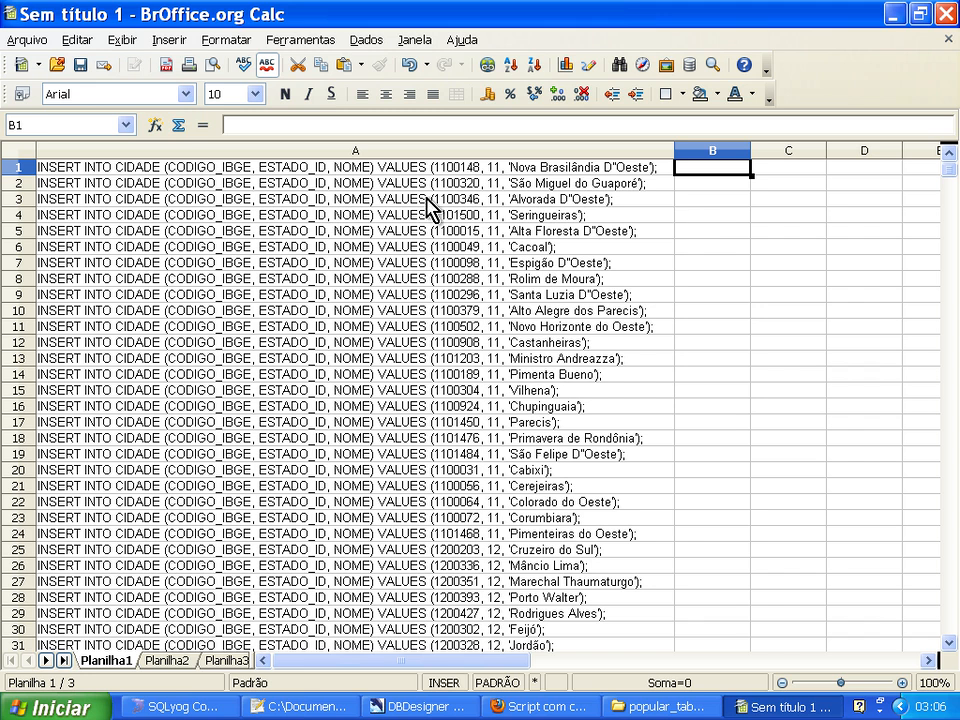
Insert the text function ESQUERDA in cell B1 to extract the first 70 characters of A1.
left_click(157, 131)
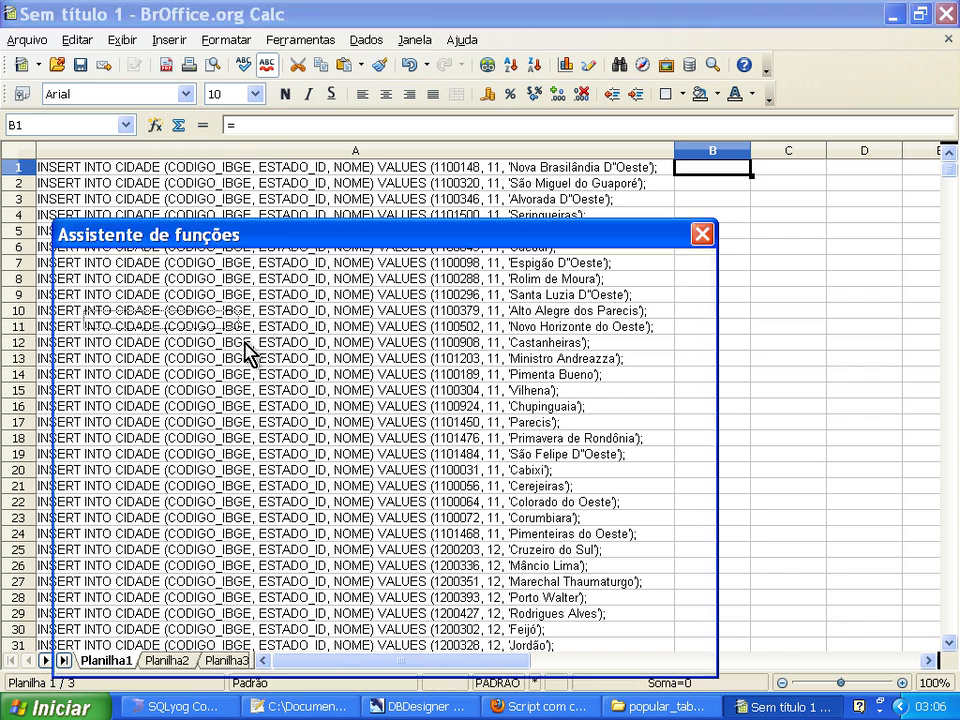
left_click(165, 320)
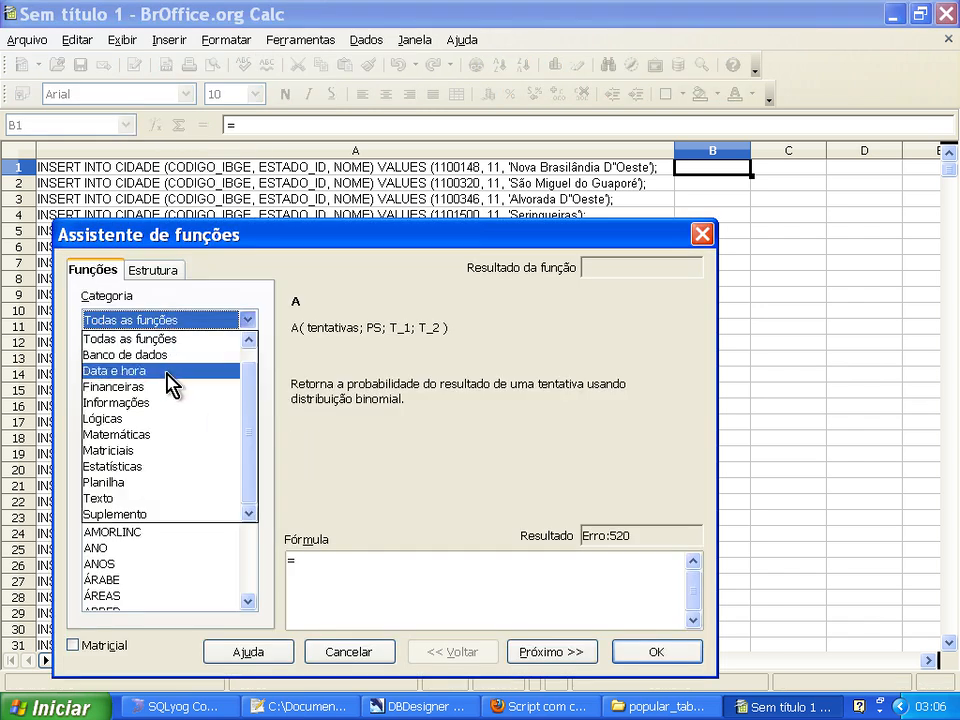
left_click(168, 498)
left_click_drag(248, 425, 246, 454)
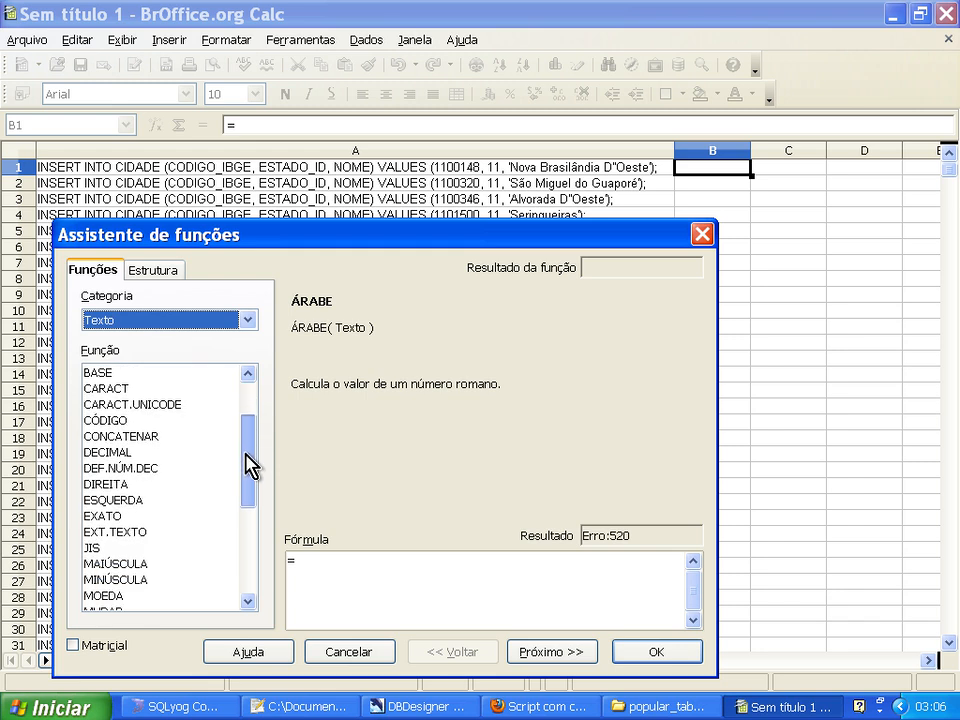
left_click(166, 500)
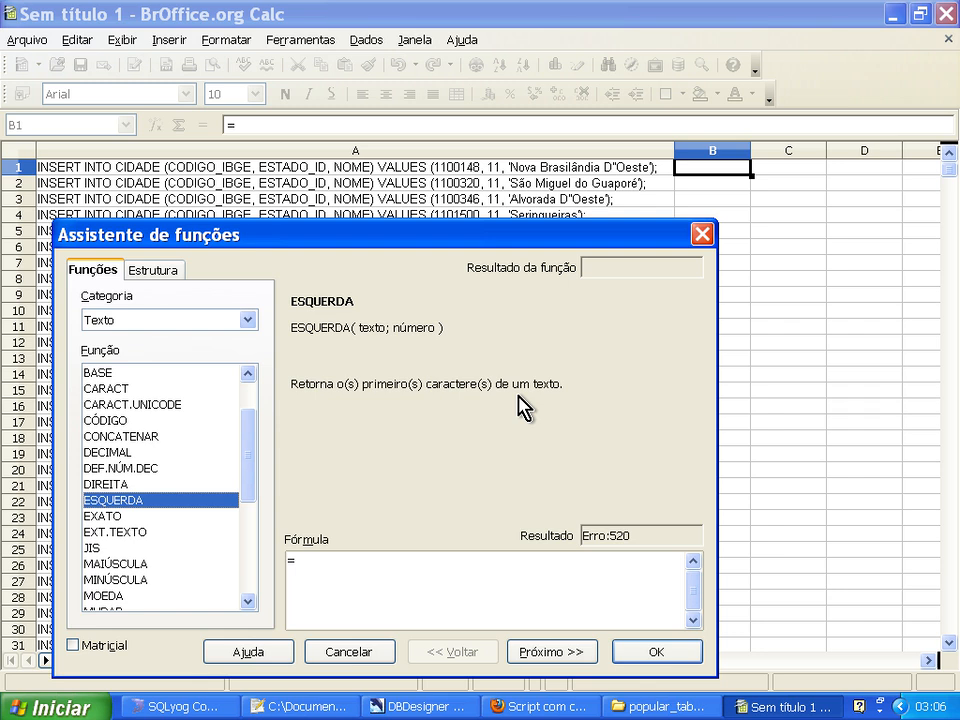
left_click(530, 652)
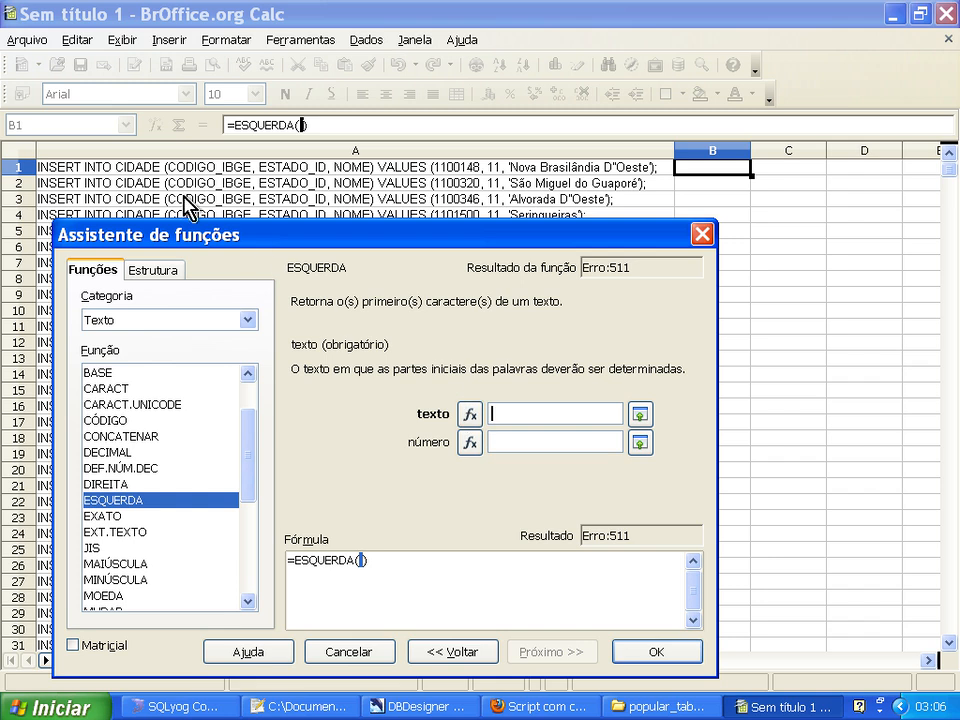
left_click(134, 170)
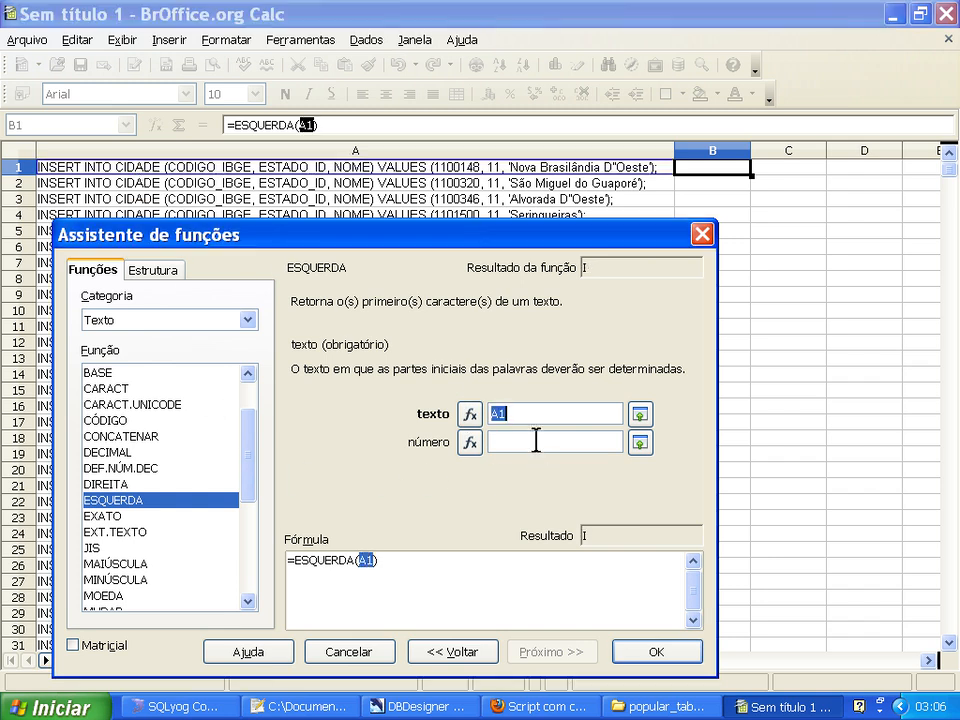
left_click(536, 441)
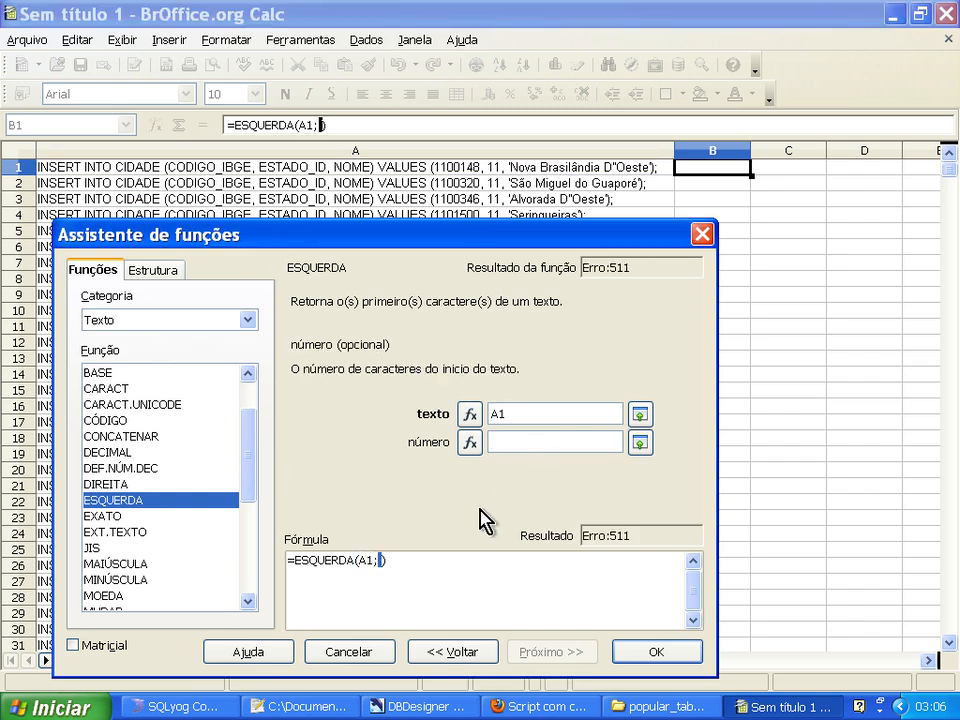
type("70")
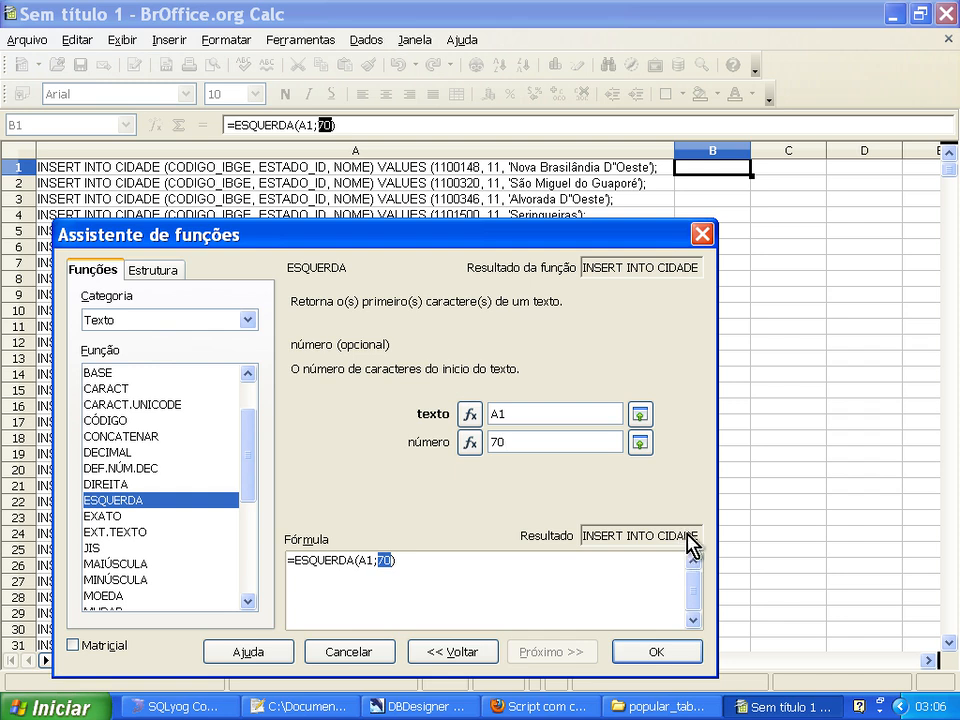
left_click(665, 660)
left_click_drag(467, 681, 551, 671)
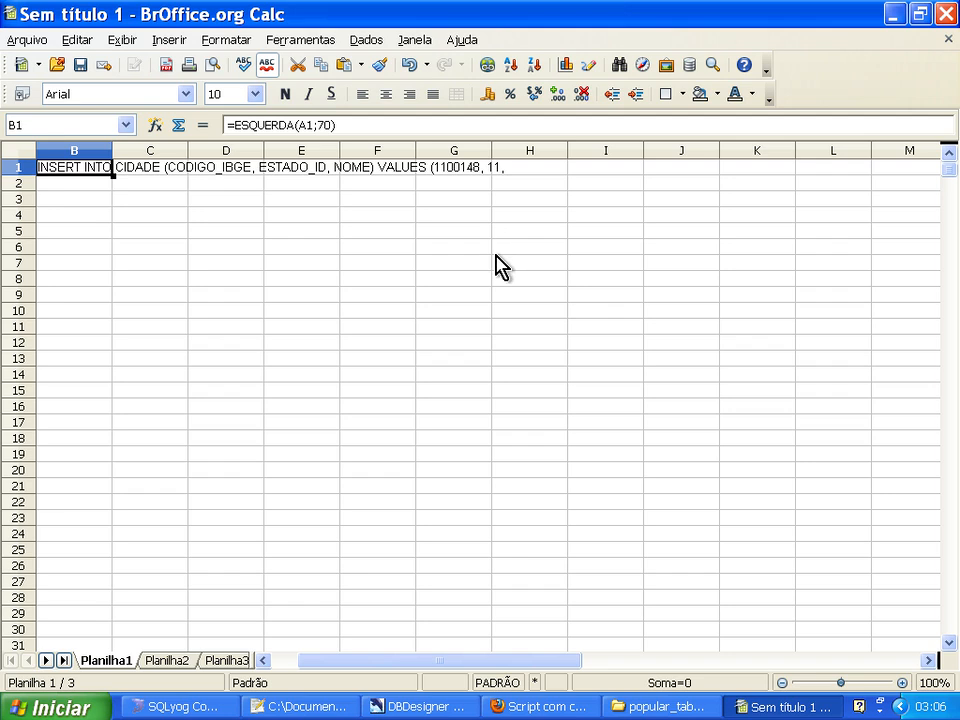
Change the number of characters in B1's ESQUERDA formula to 68.
left_click(320, 125)
key("Delete")
key("Delete")
type("68")
key("Return")
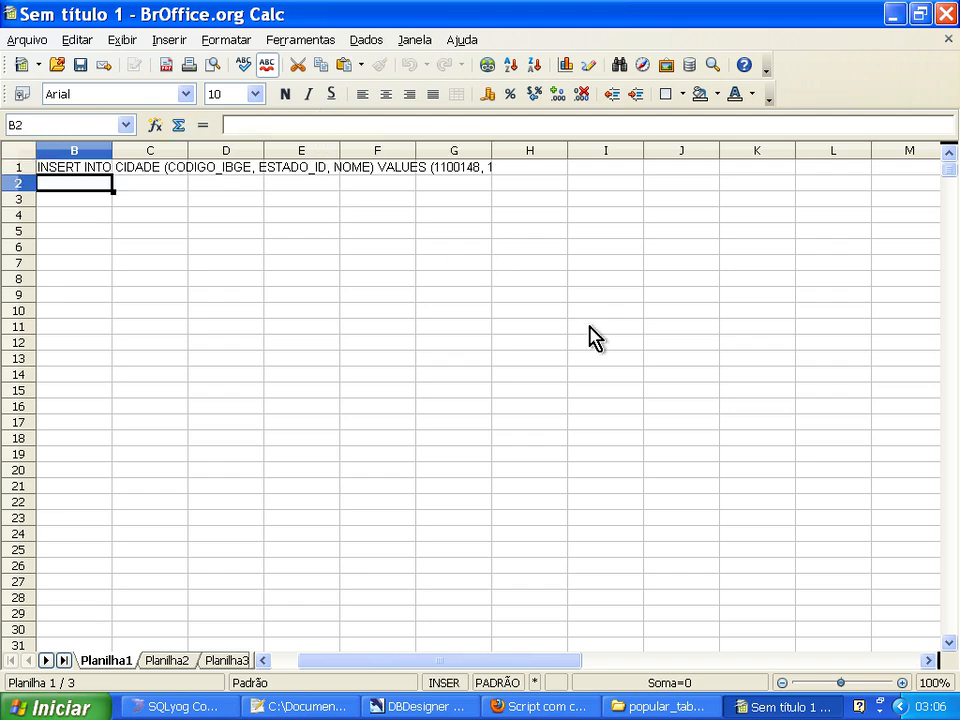
key("Up")
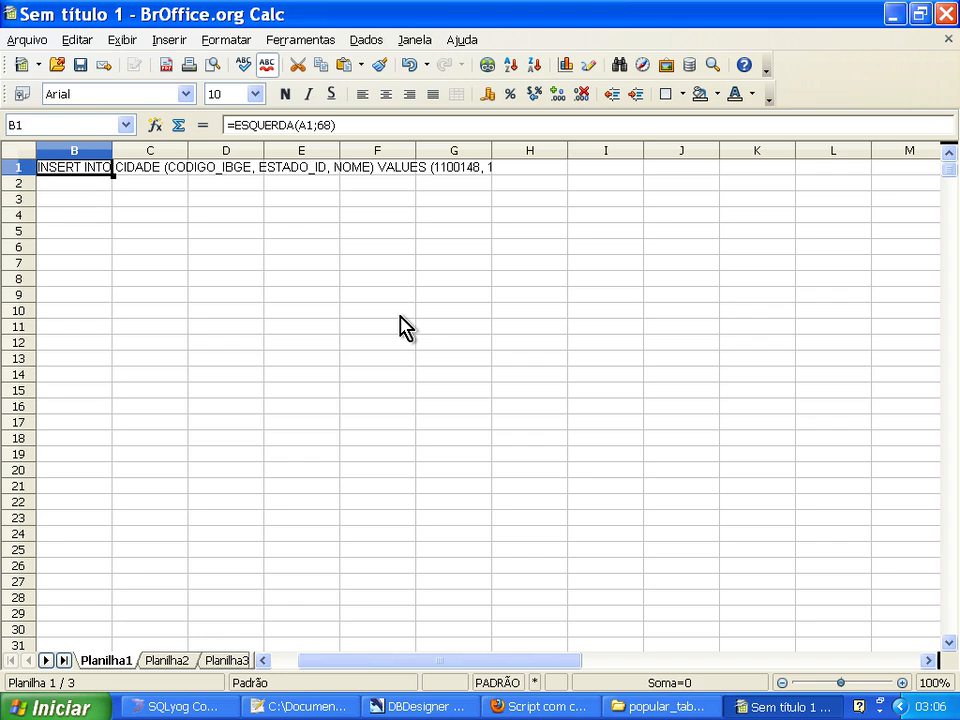
Set B1's ESQUERDA formula to extract 67 characters, so that the text ends before the state code.
left_click(323, 125)
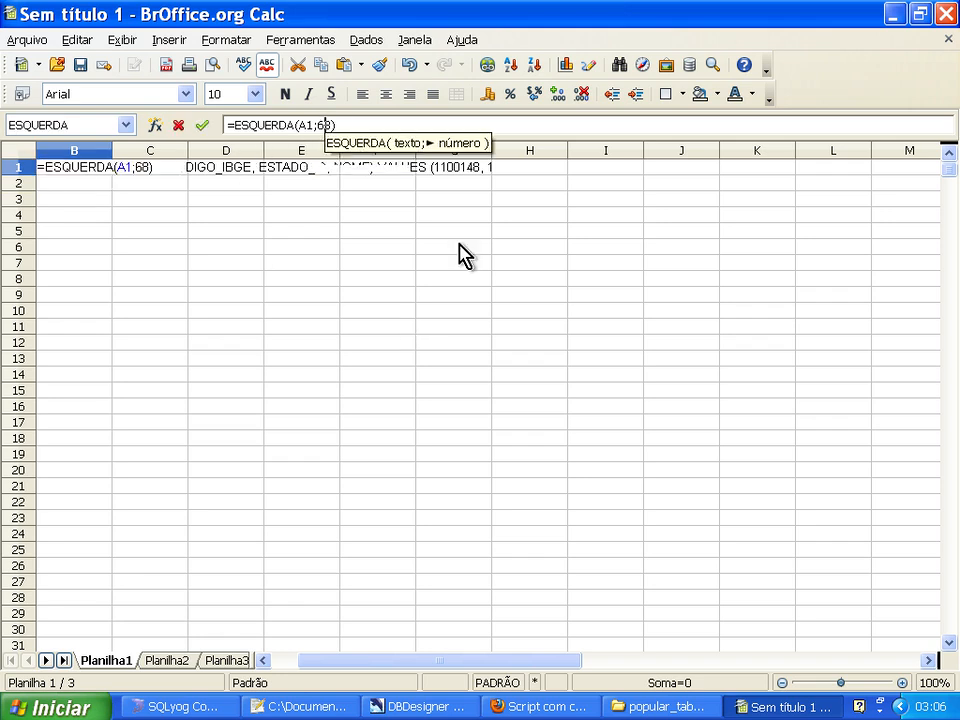
key("Delete")
key("Delete")
type("67")
key("BackSpace")
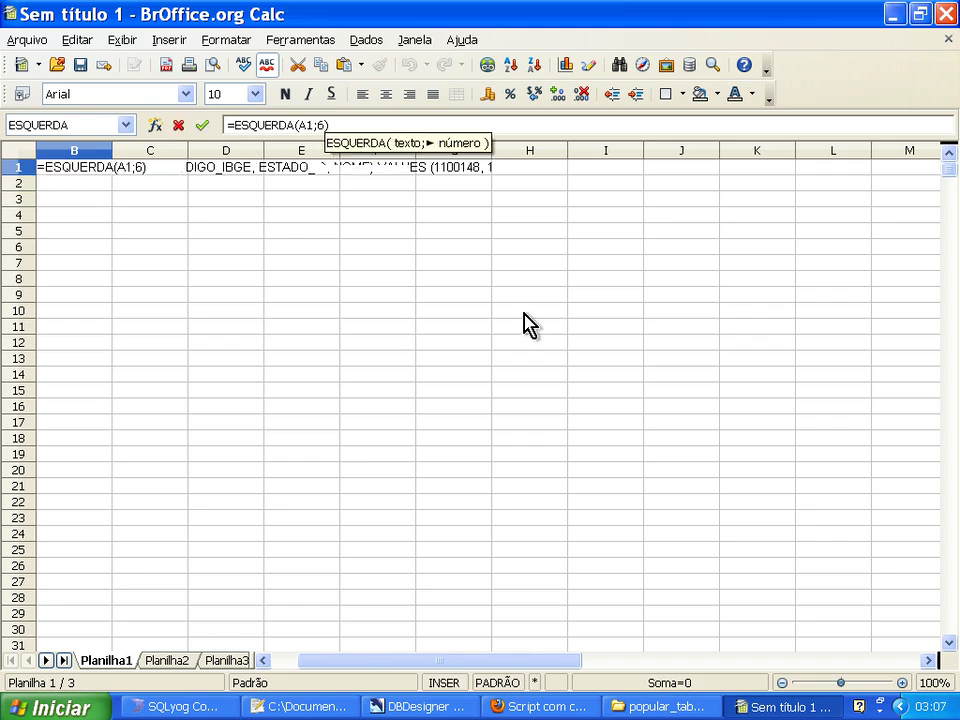
type("7")
key("Return")
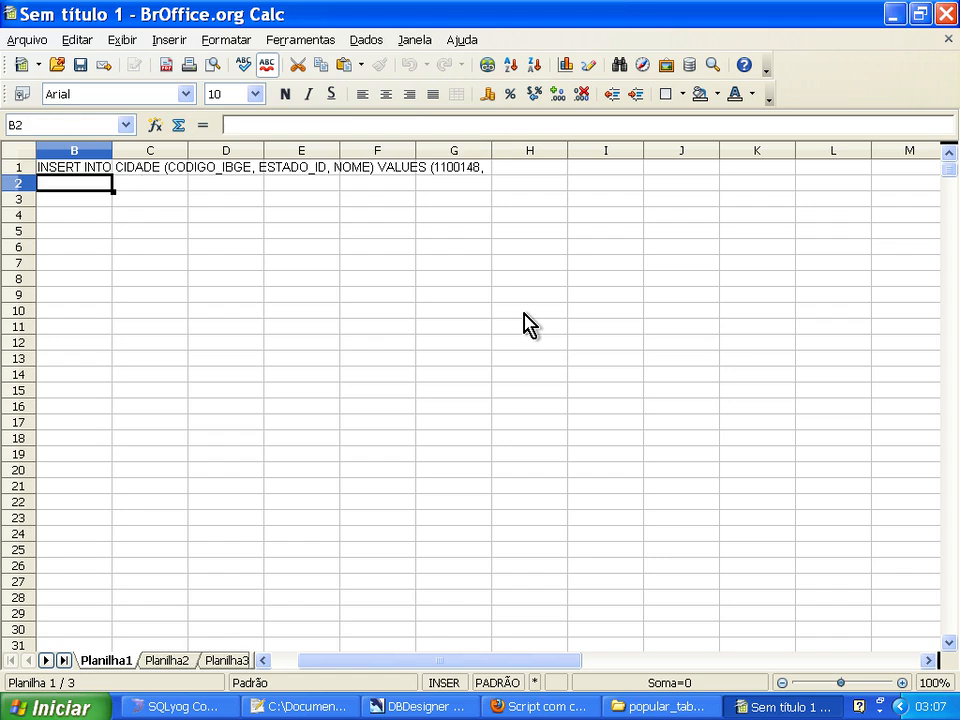
mouse_move(432, 668)
left_mouse_down()
mouse_move(407, 669)
mouse_move(448, 668)
left_mouse_up()
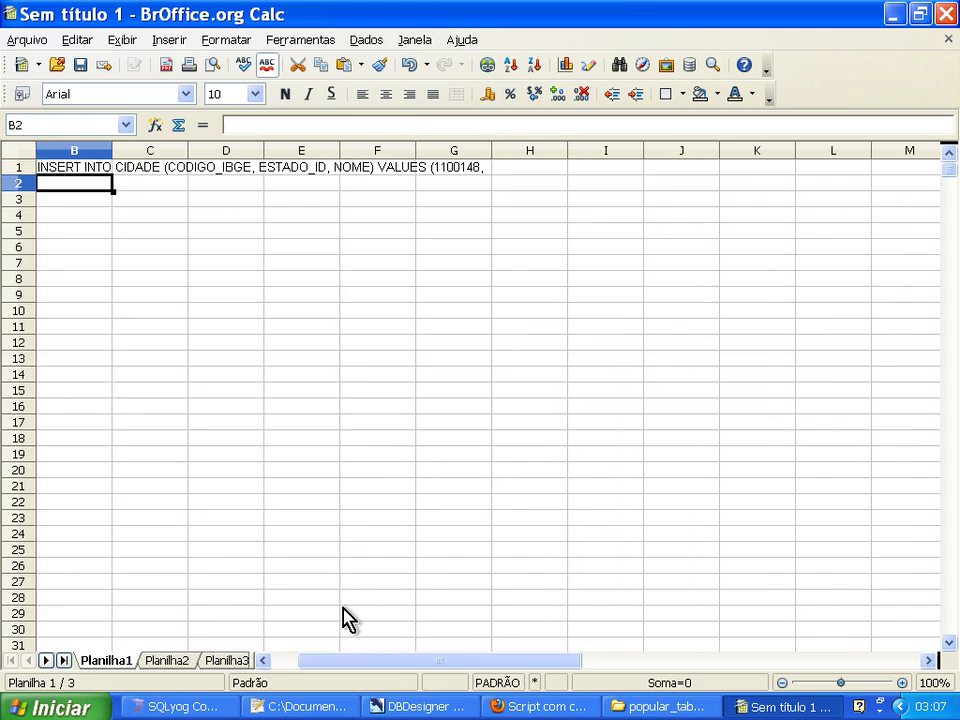
left_click(265, 661)
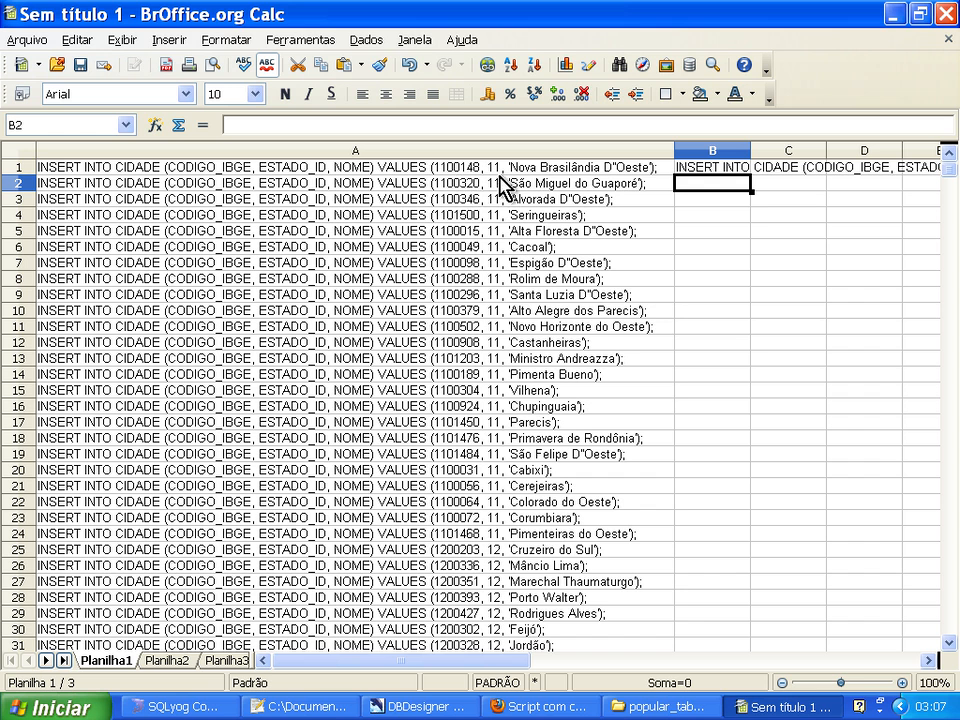
left_click(928, 662)
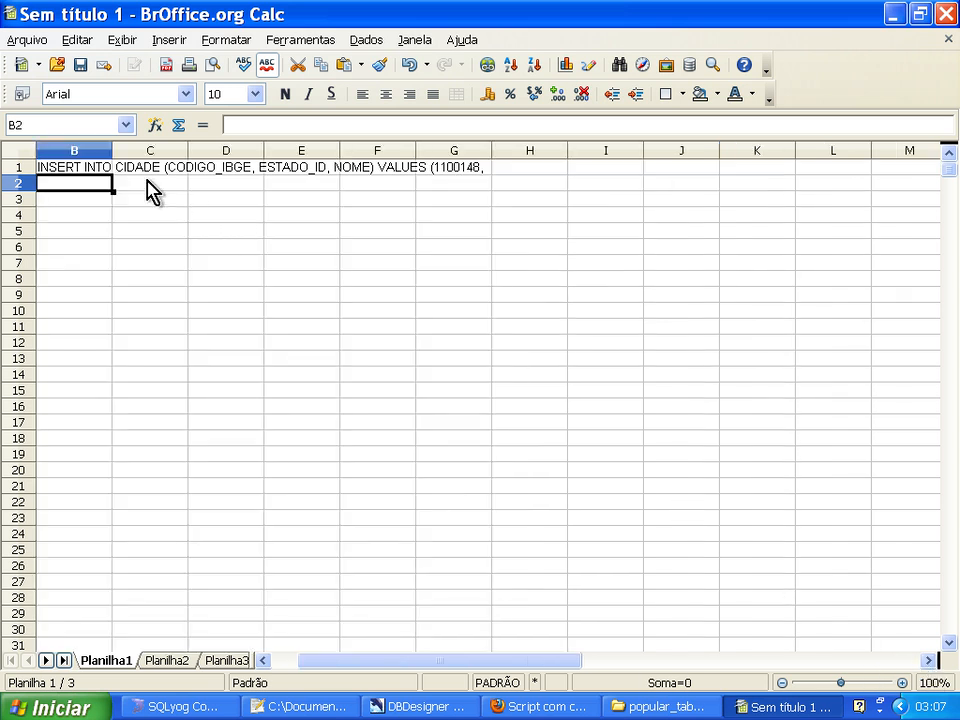
Append & and the quoted subquery text "(select id from estado where ) to B1's ESQUERDA formula.
key("Up")
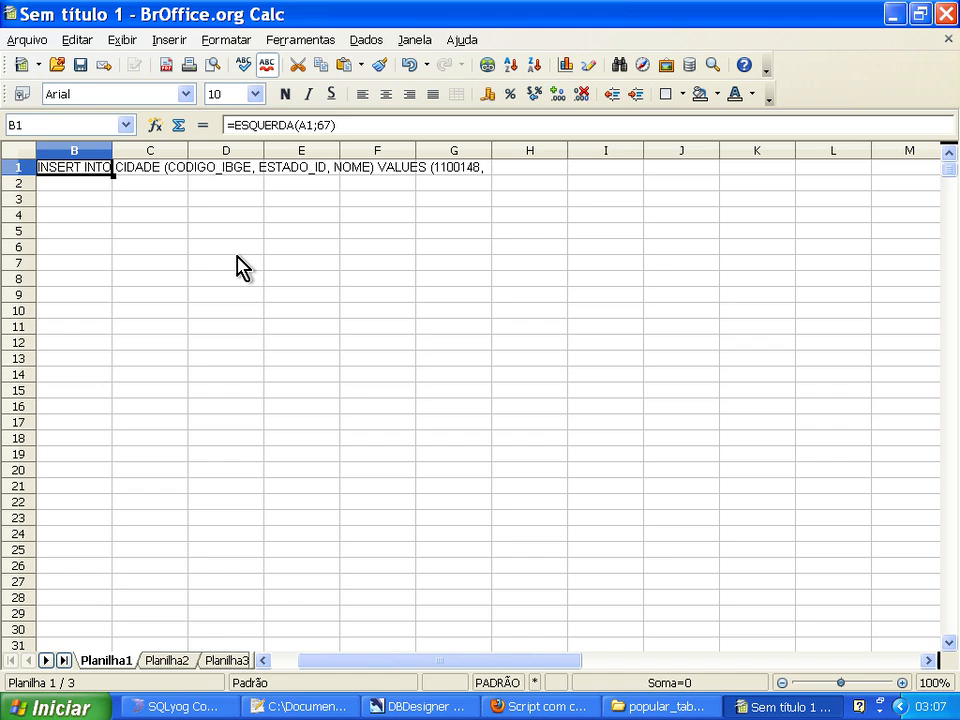
key("F2")
key("Escape")
left_click(349, 125)
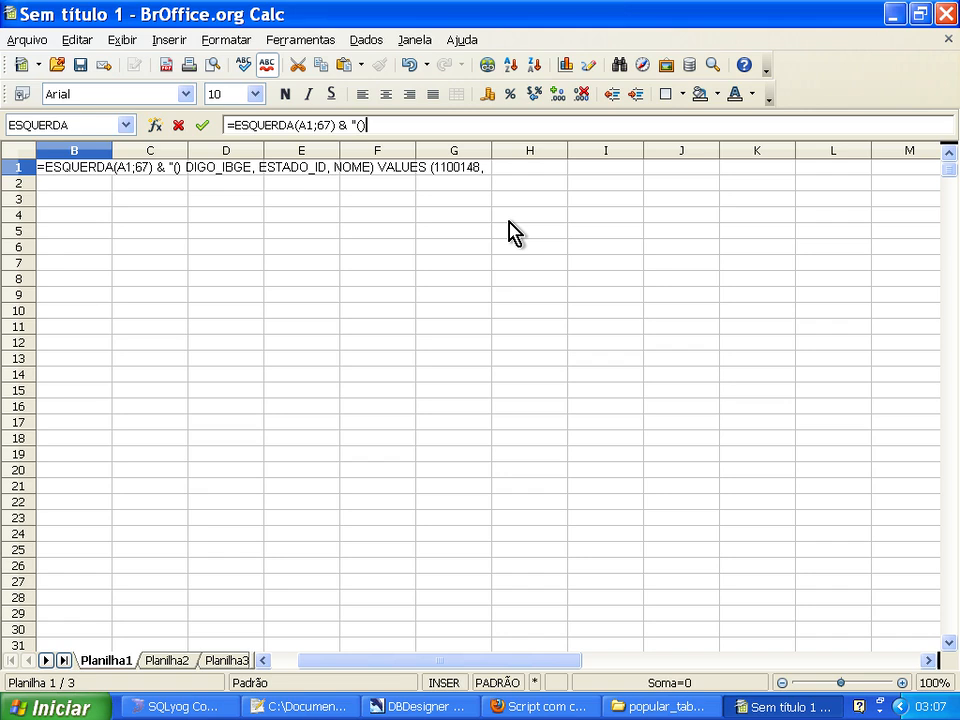
type("select ")
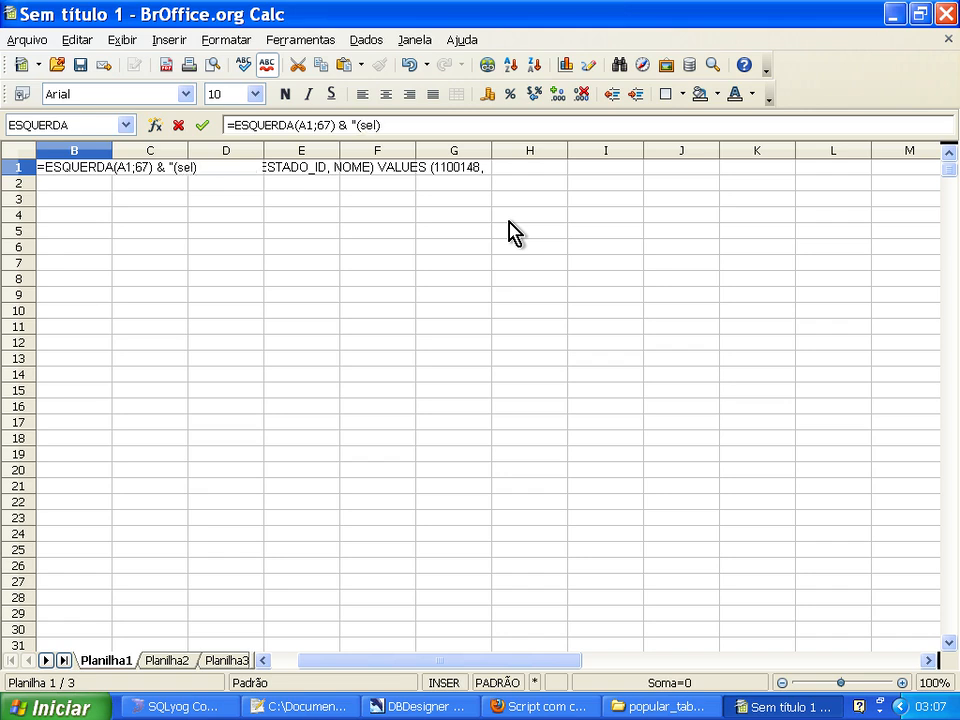
type("id from estado")
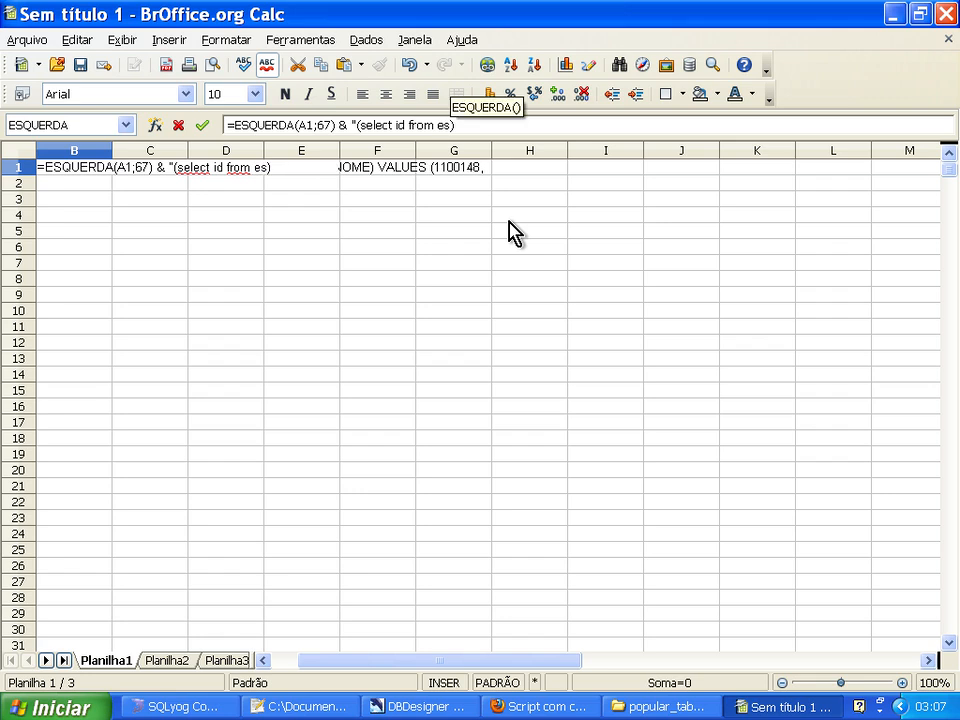
type(" where")
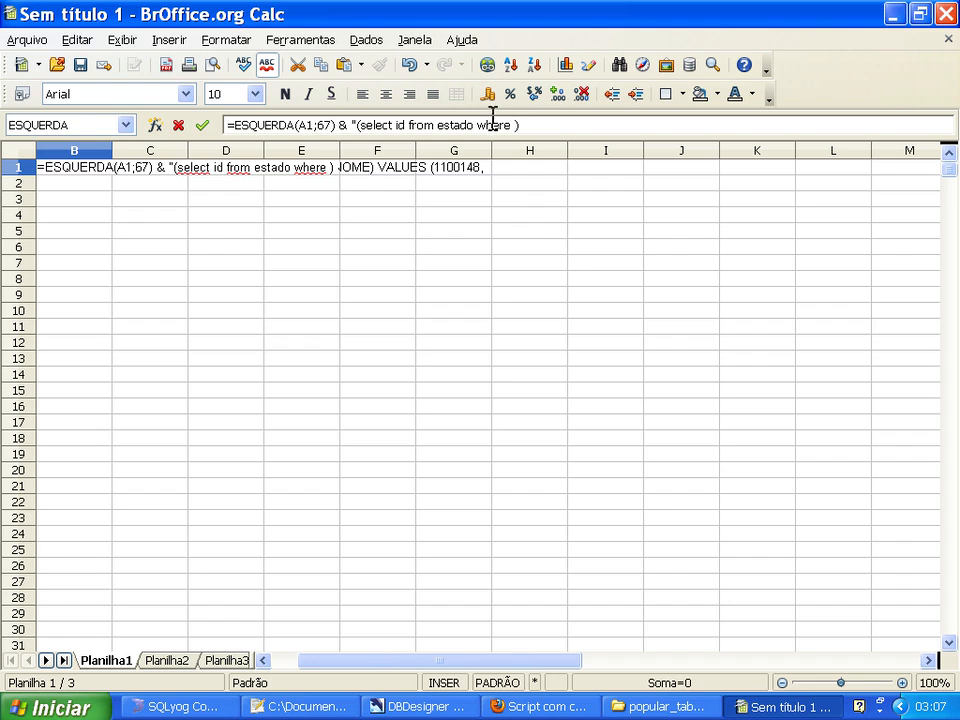
Check the estado table's columns in SQLyog, and compare its codes with the INSERT statements in column A of the Calc sheet.
left_click(199, 707)
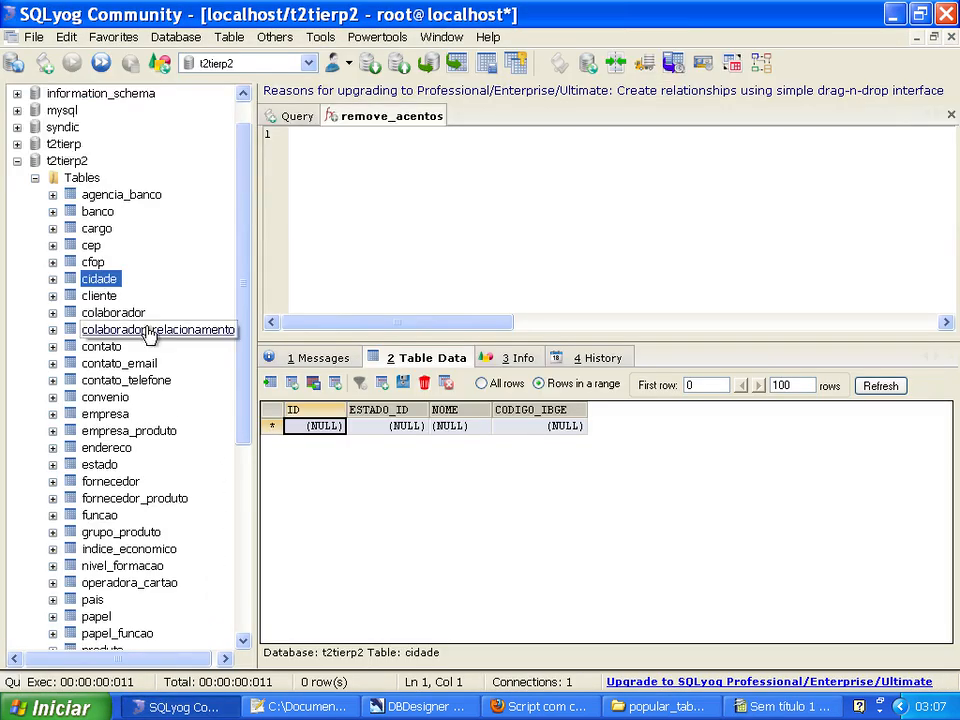
left_click(98, 465)
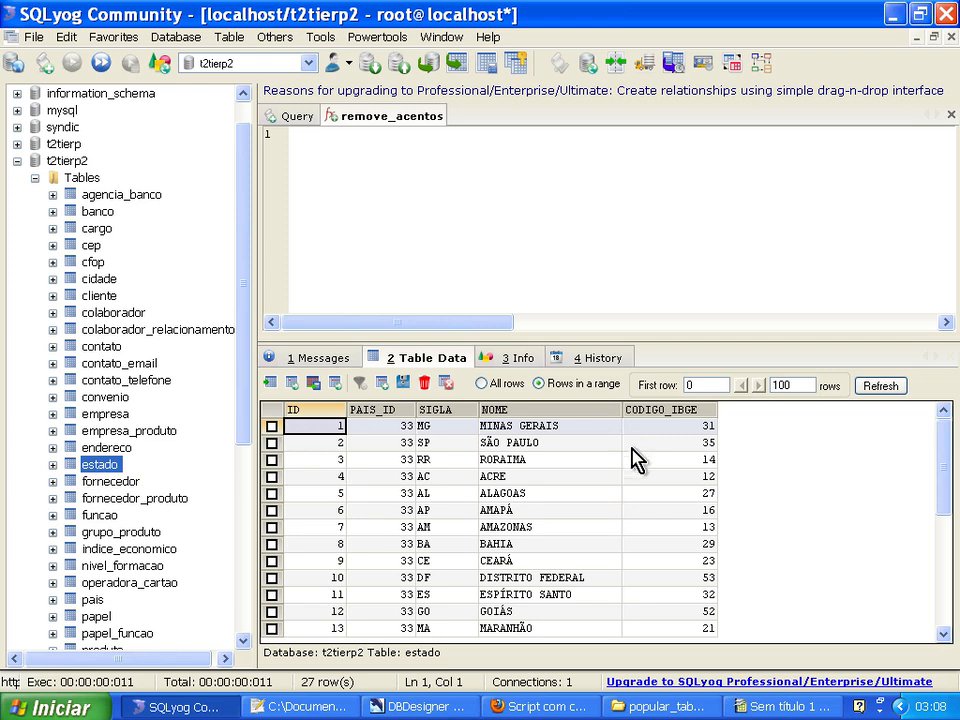
left_click(775, 706)
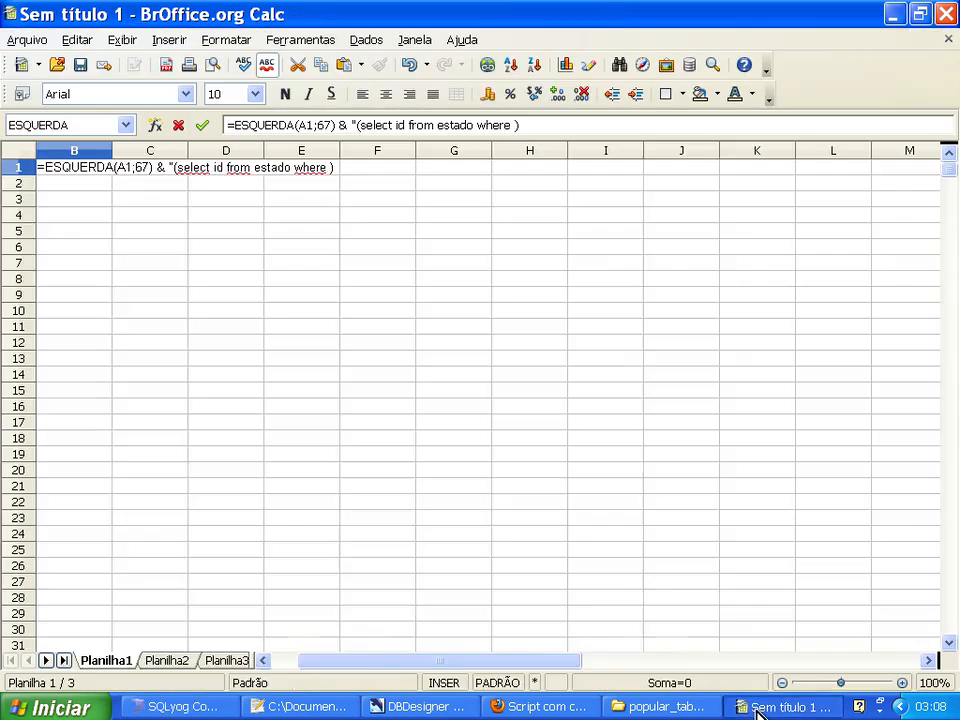
left_click(263, 660)
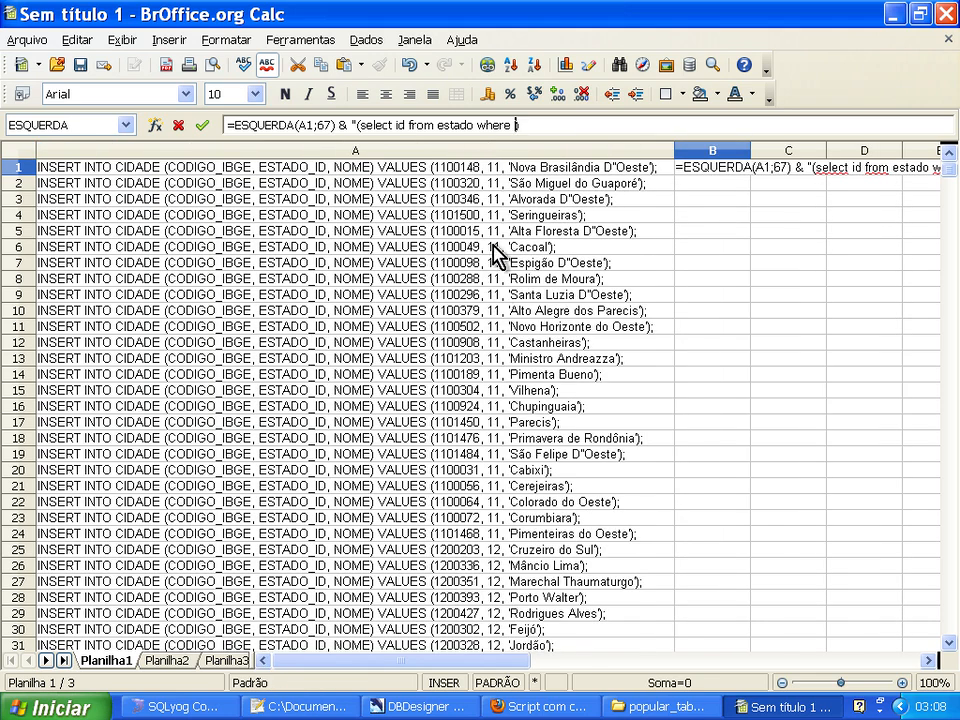
left_click(928, 660)
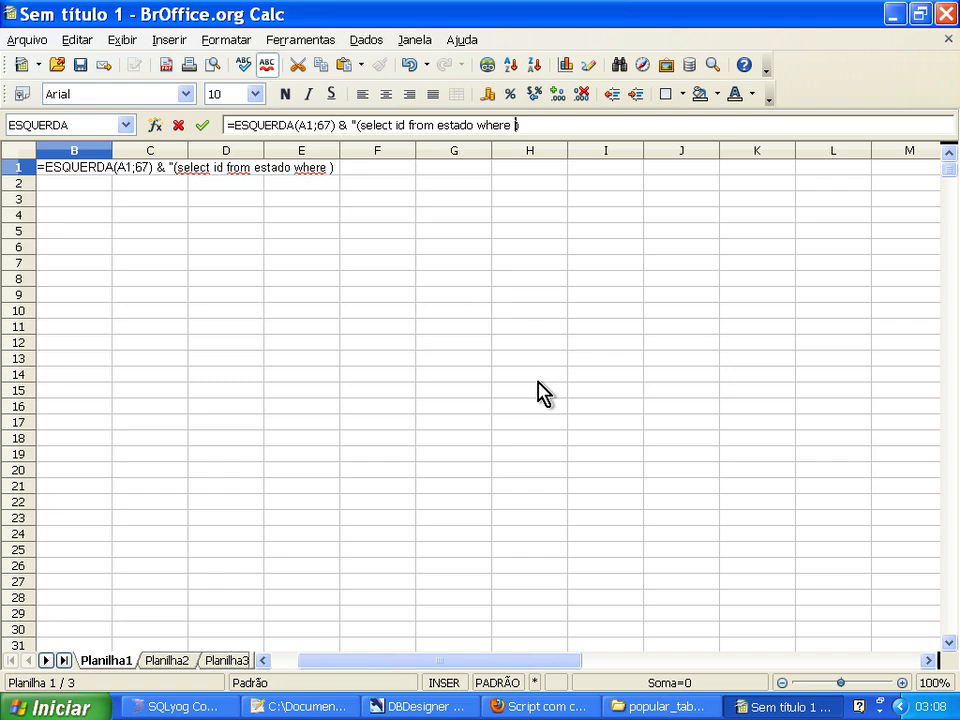
Add the condition codigo_ibge= to the subquery in B1, close the quoted text and enter the formula.
type("codigo_")
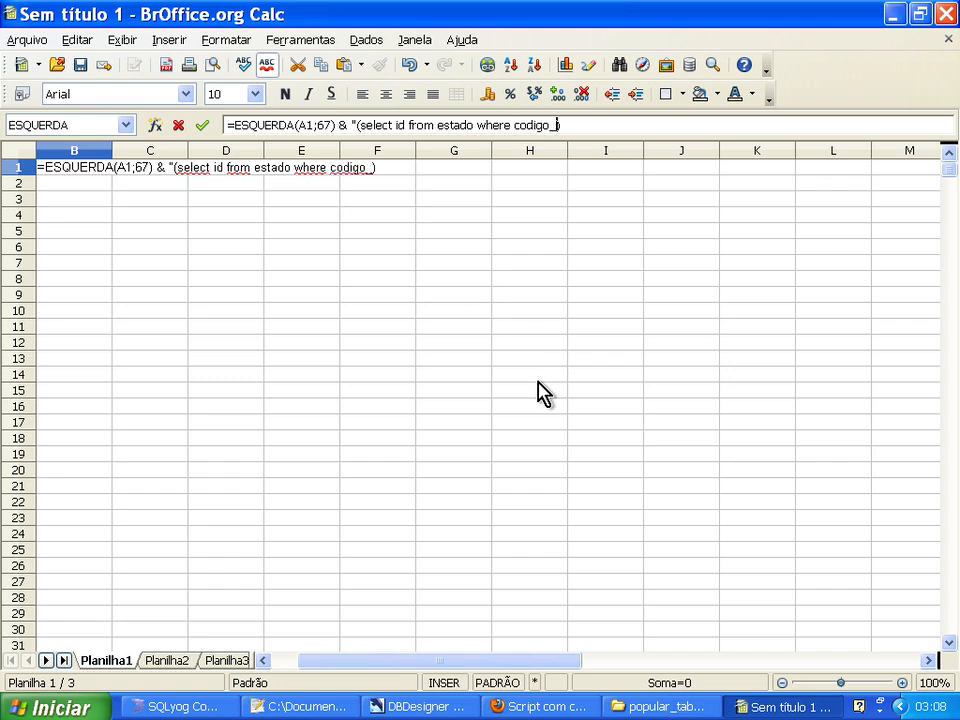
type("ibge=")
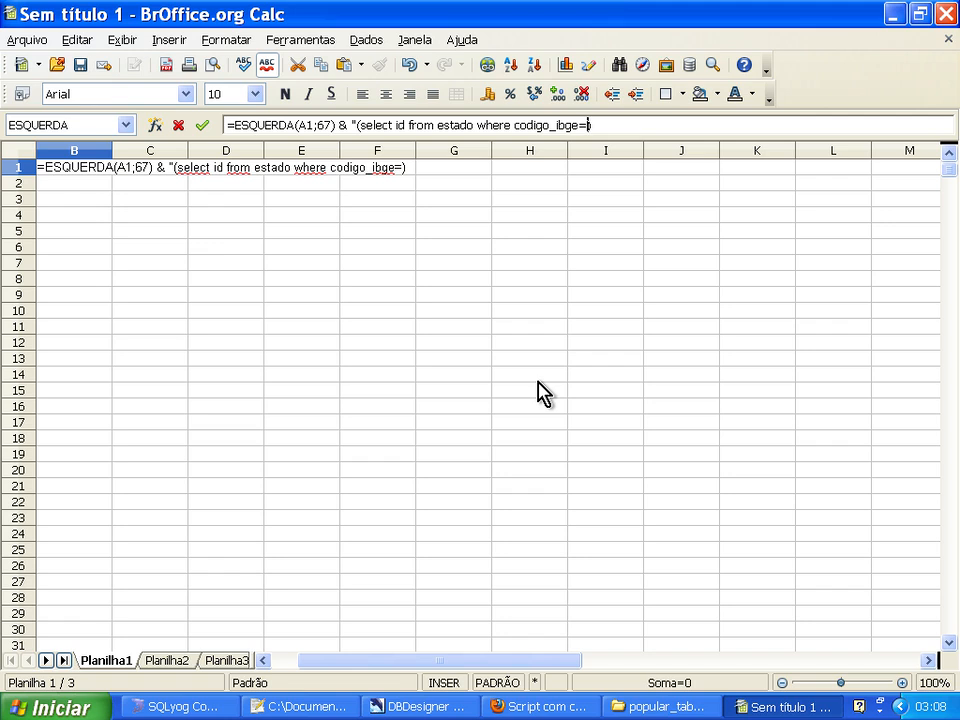
type("\"")
key("Return")
left_click(539, 386)
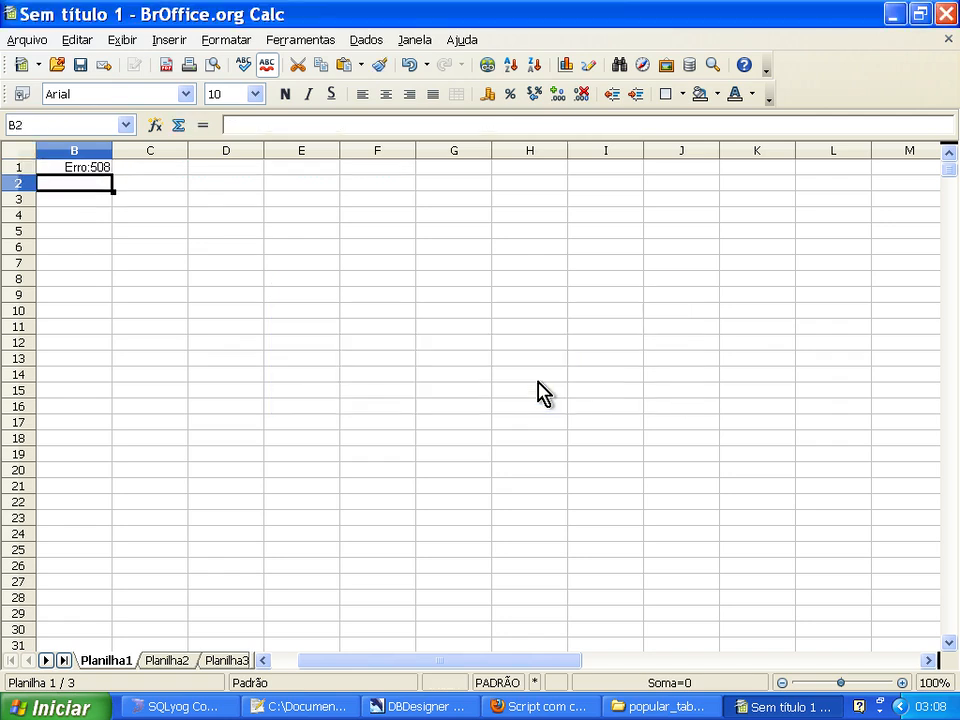
Correct B1's formula by moving the closing quotation mark behind the subquery's closing parenthesis.
key("Up")
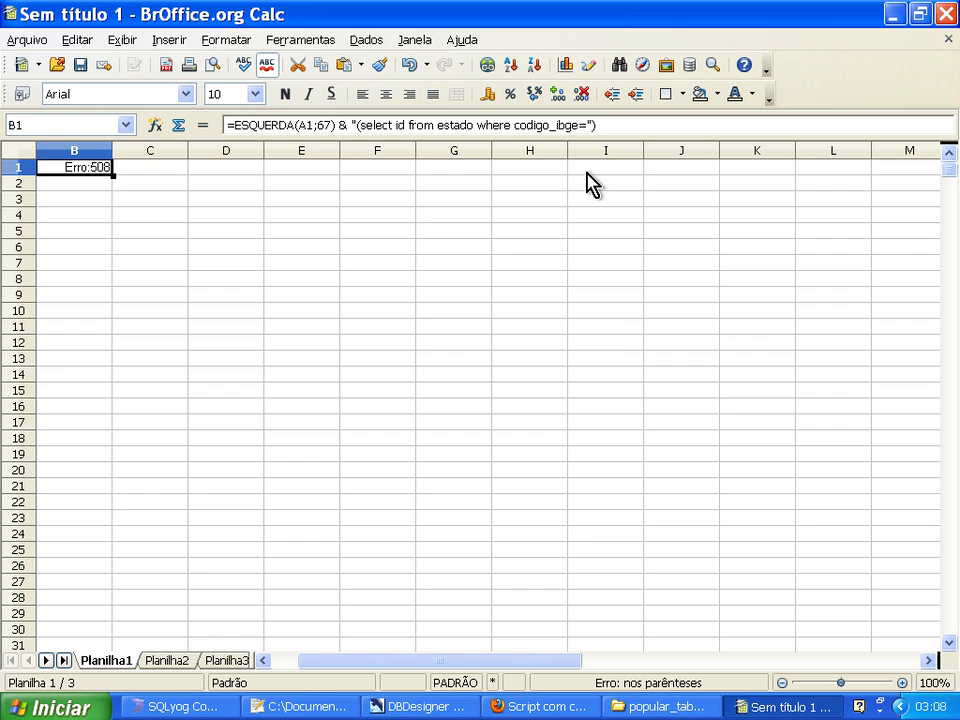
left_click(596, 127)
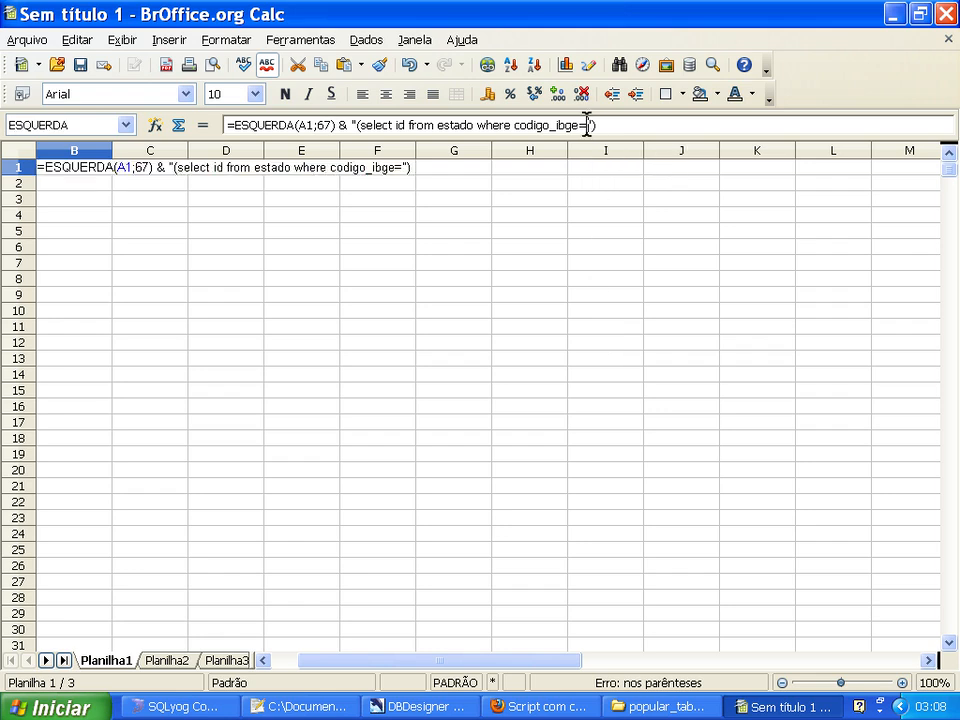
key("BackSpace")
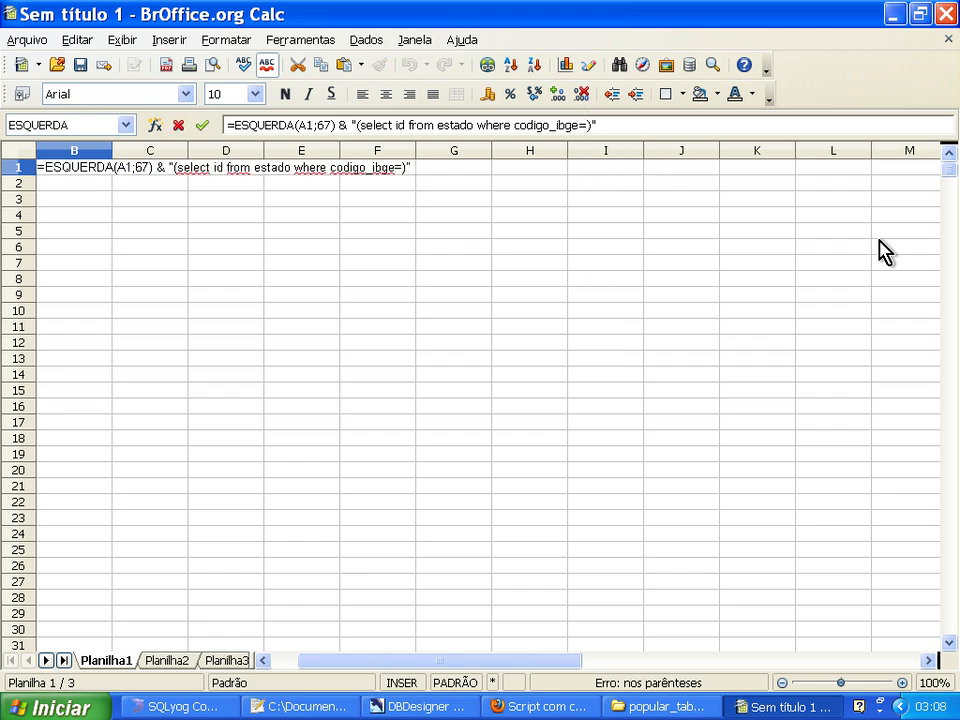
key("Return")
key("Up")
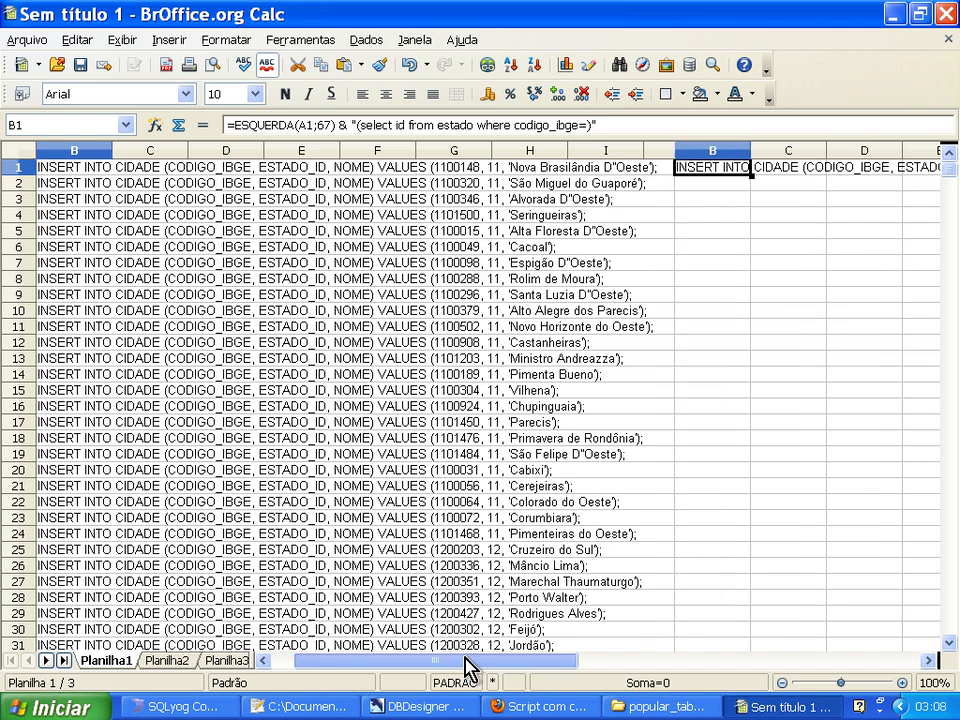
Start the text function EXT.TEXTO in cell B4 with the function wizard.
left_click_drag(468, 668, 456, 664)
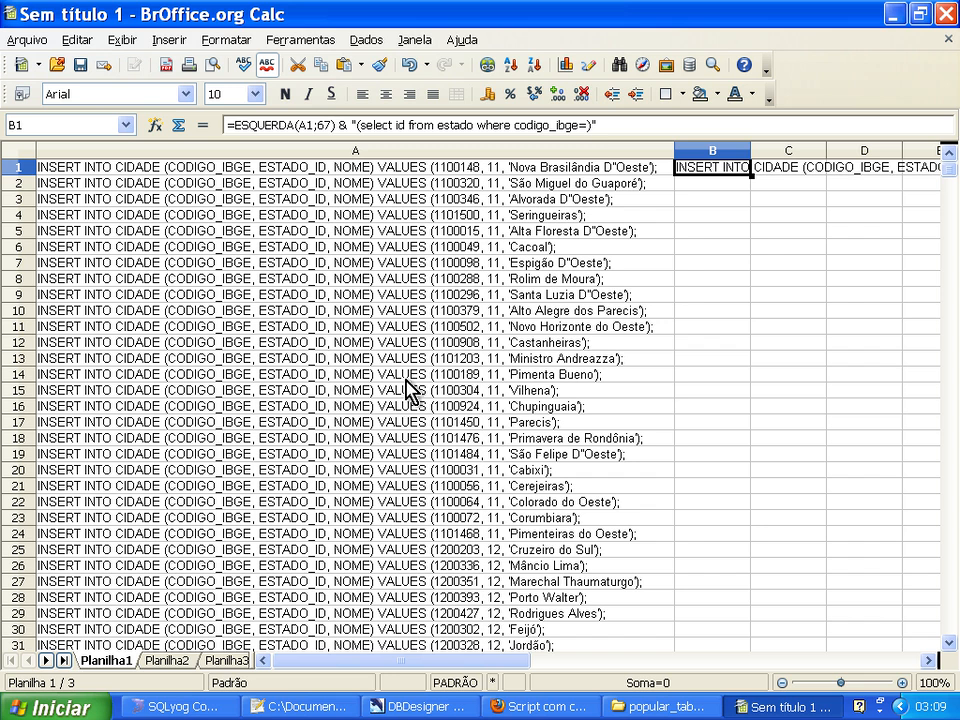
left_click(712, 216)
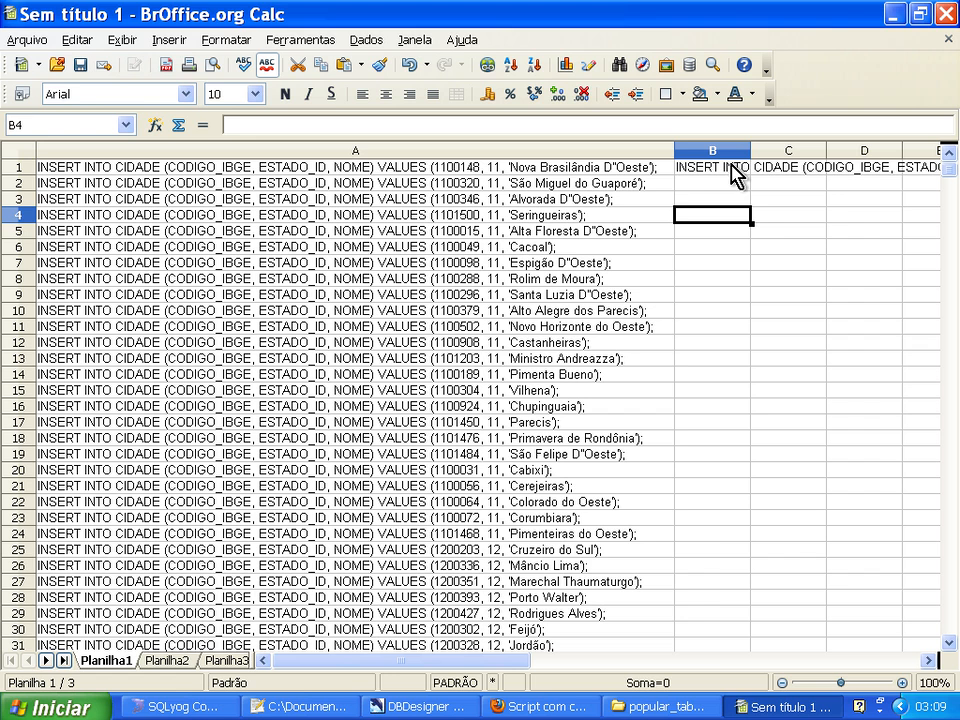
left_click(155, 125)
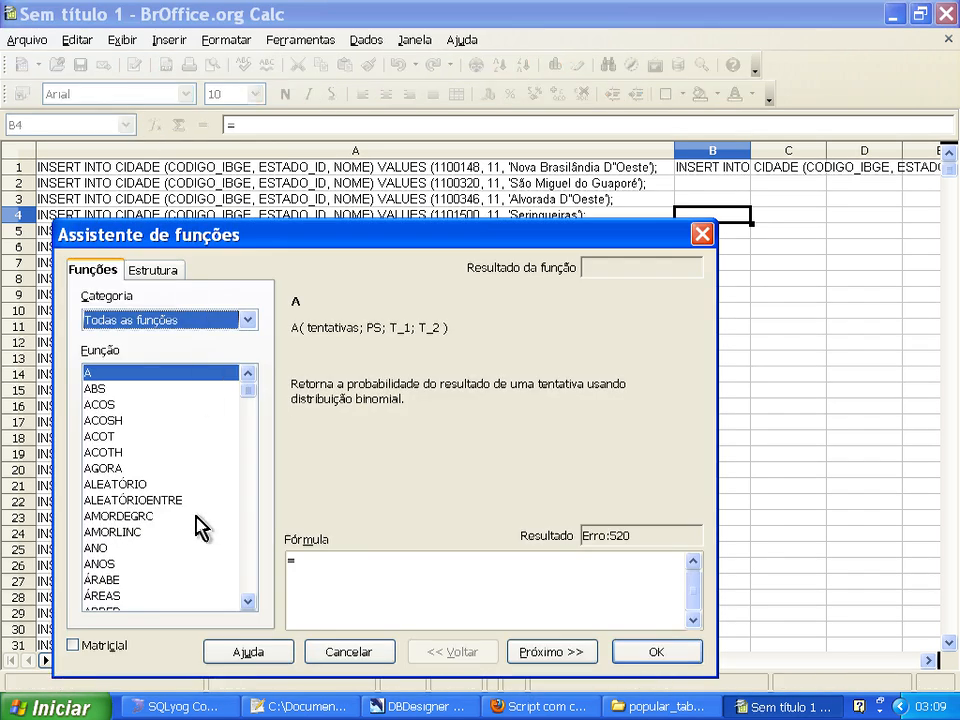
left_click(188, 320)
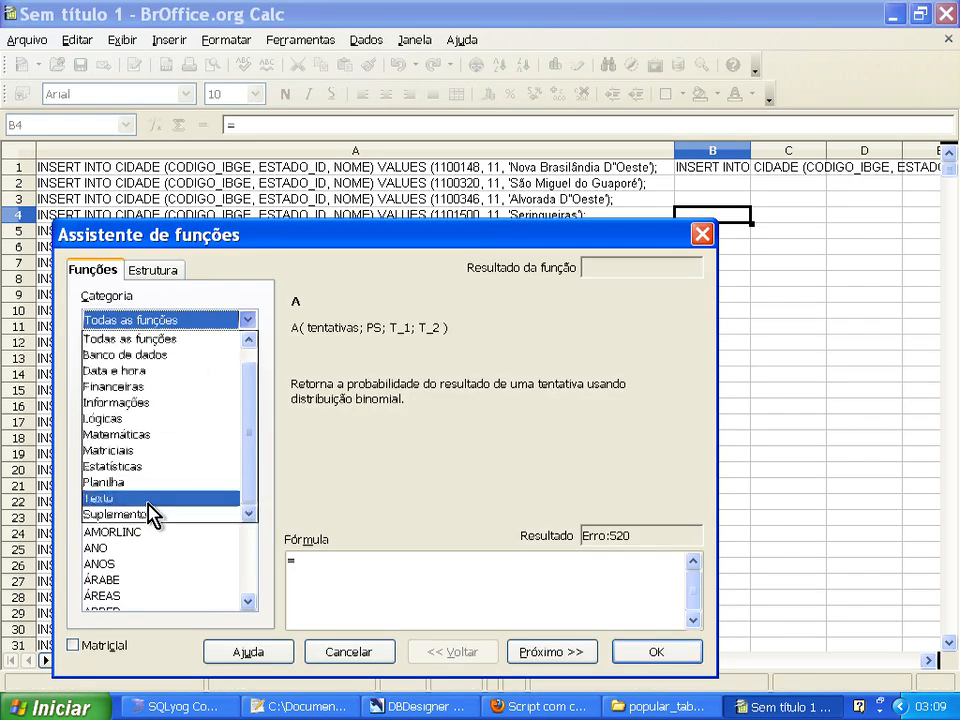
left_click(200, 499)
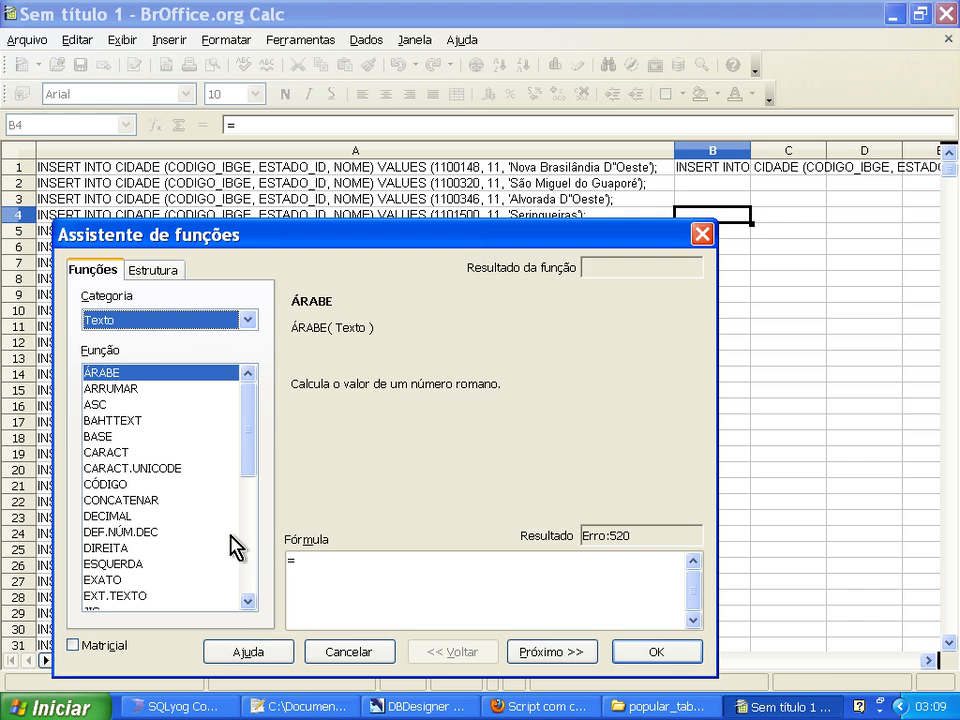
left_click(176, 468)
key("Up")
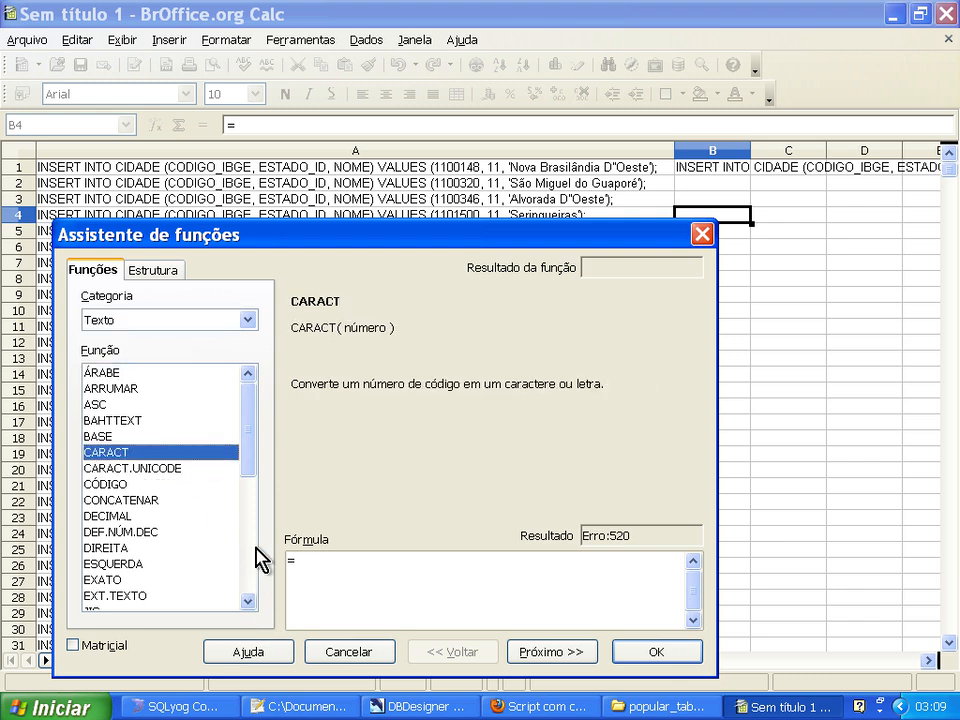
left_click_drag(251, 441, 250, 462)
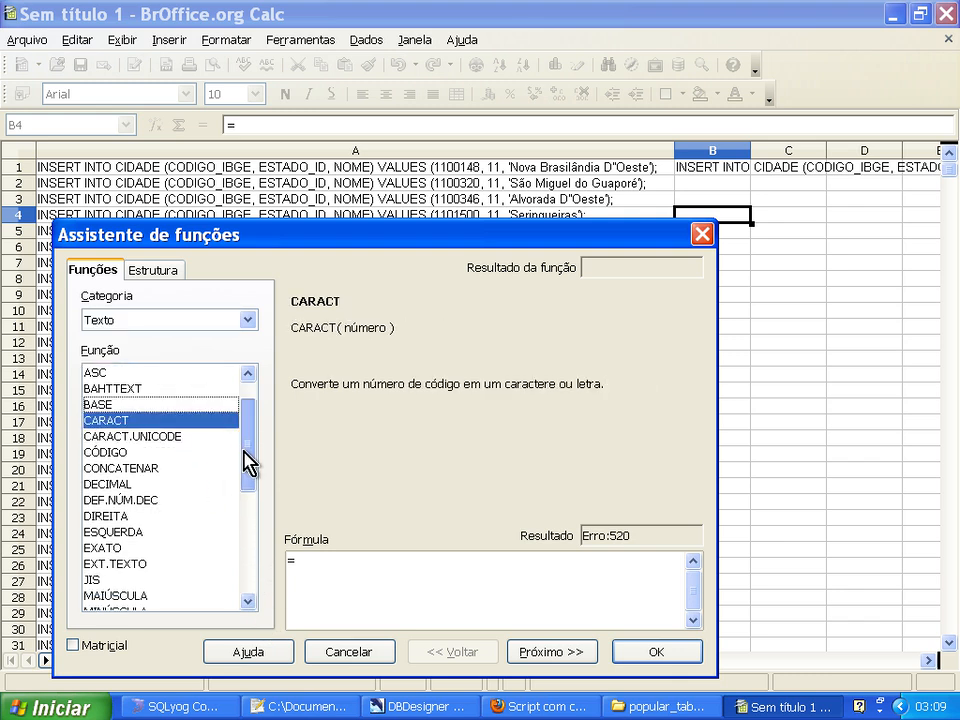
left_click_drag(246, 455, 247, 483)
left_click(170, 486)
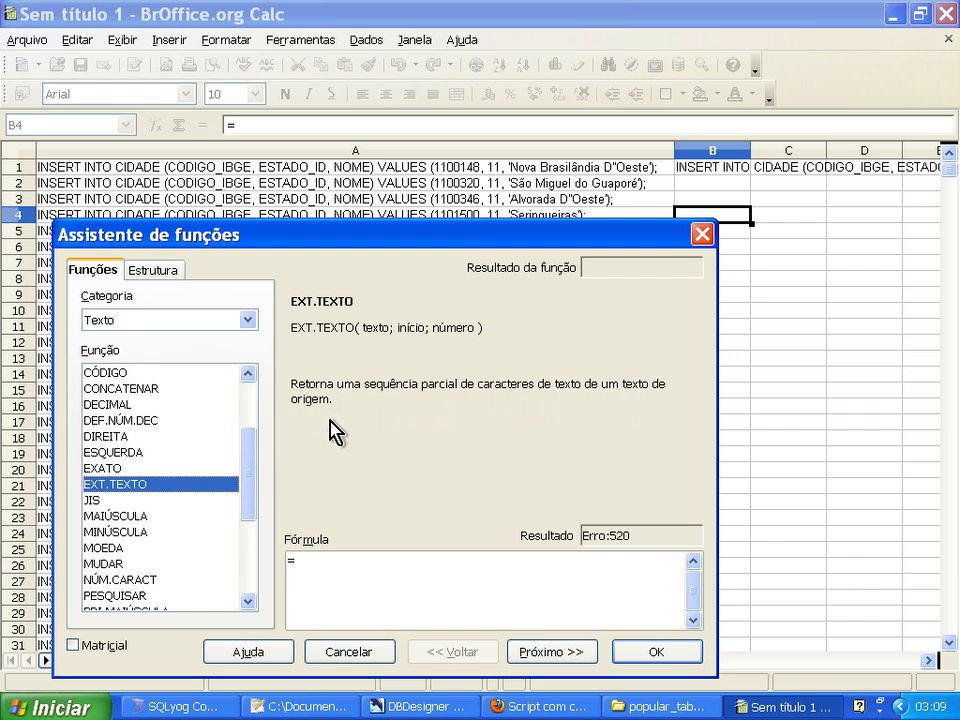
left_click_drag(330, 240, 296, 257)
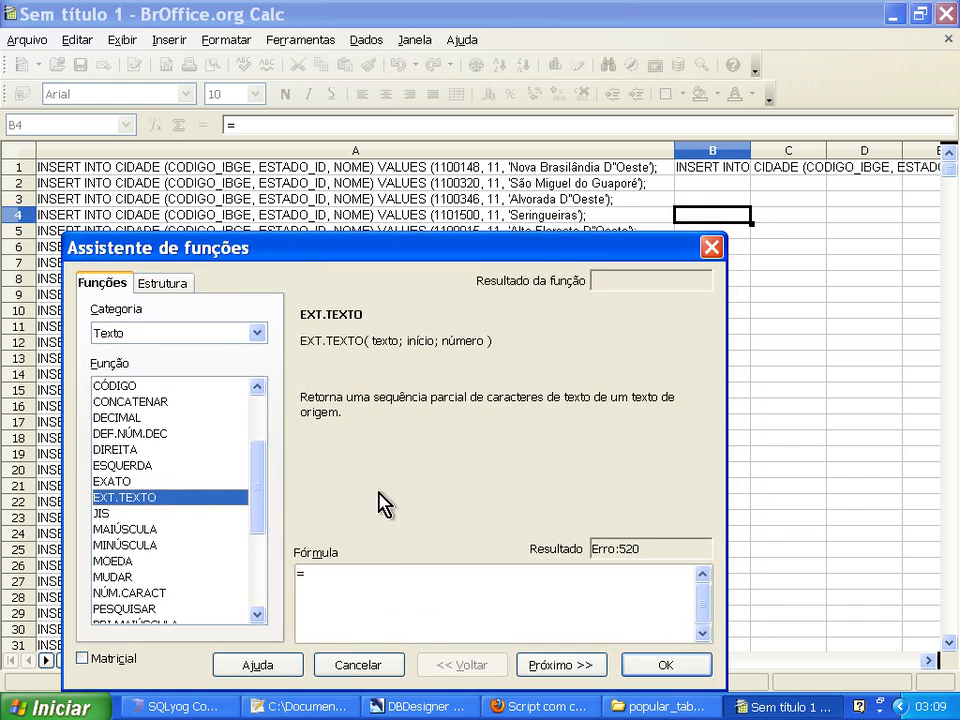
left_click(553, 668)
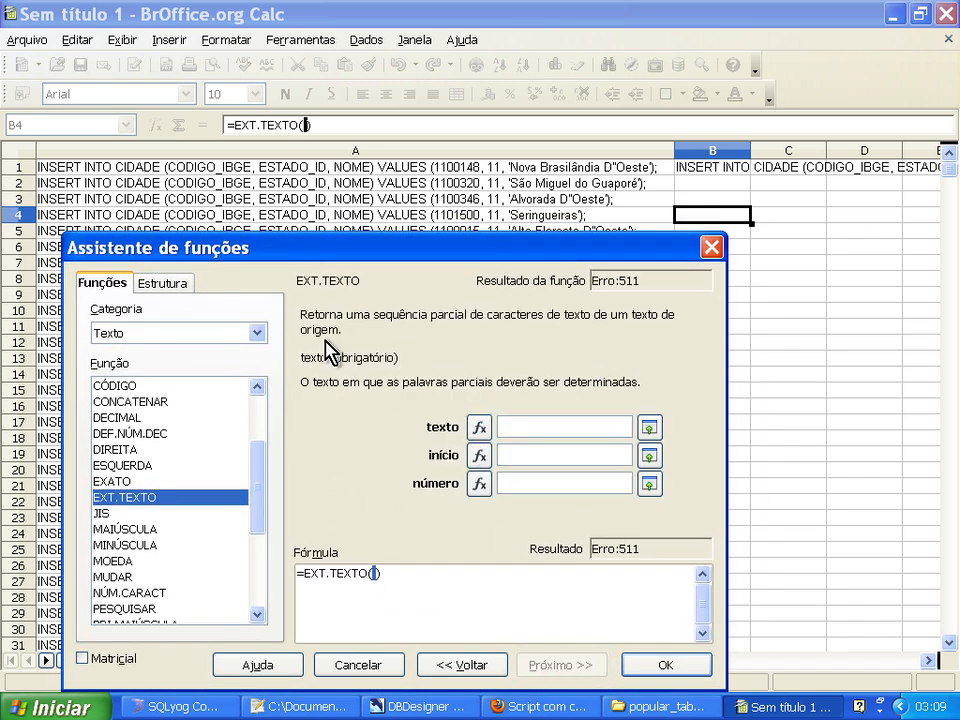
Set EXT.TEXTO's arguments to text A1, start position 80 and 2 characters.
left_click(57, 172)
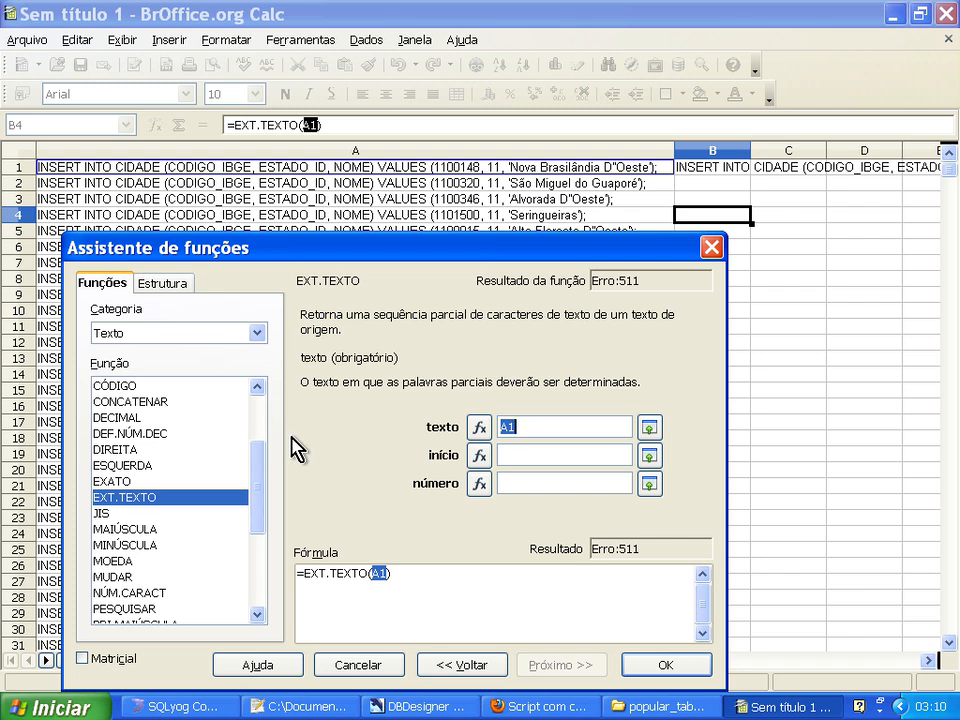
left_click(508, 455)
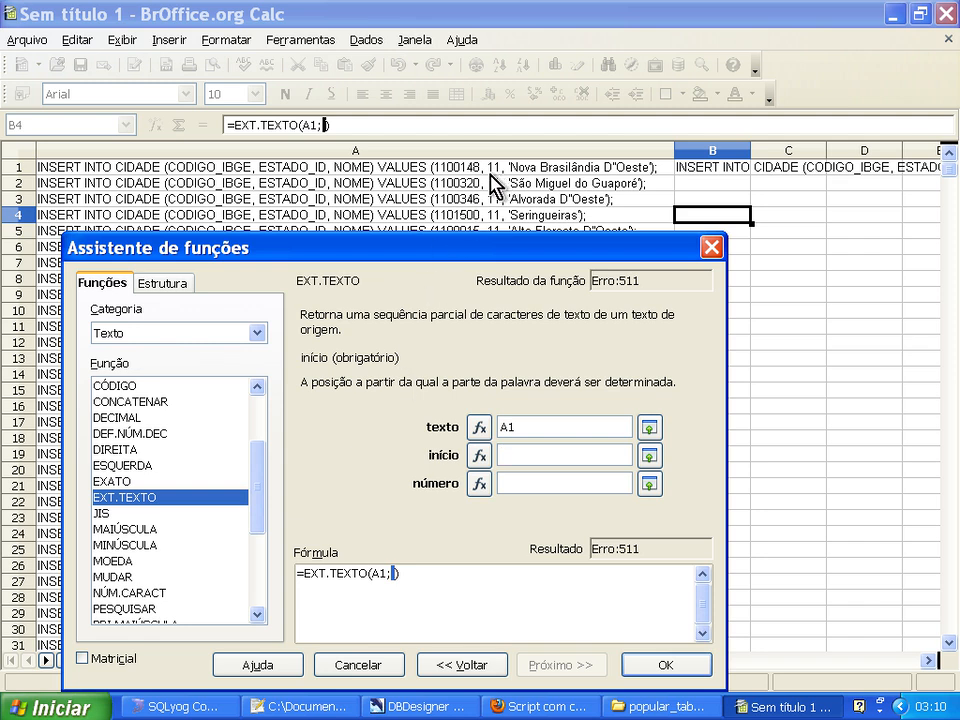
type("80")
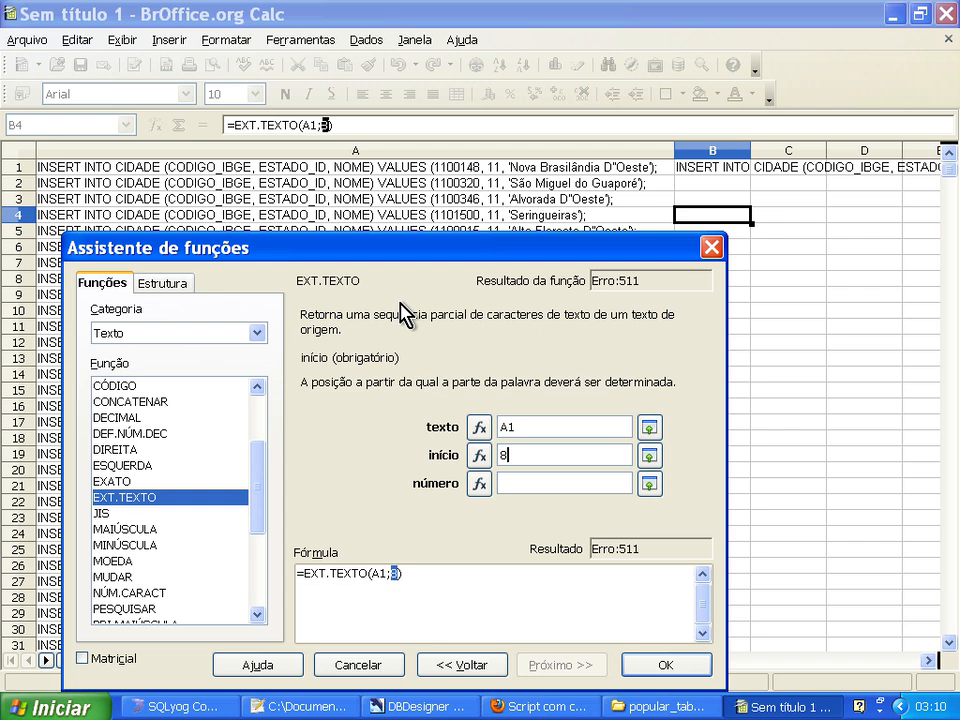
left_click(514, 484)
type("2")
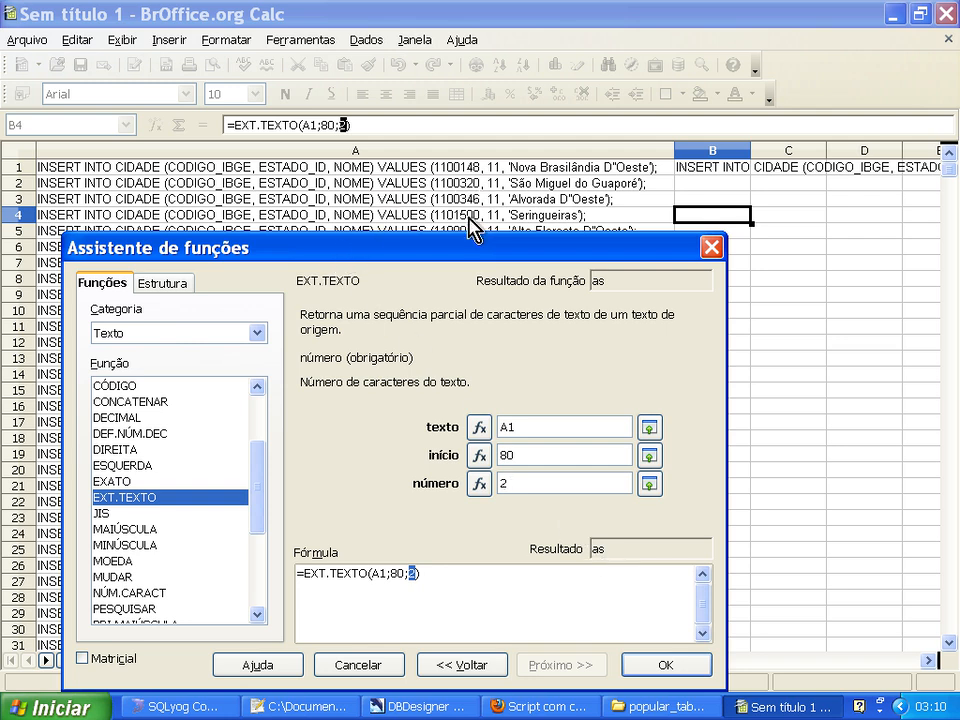
Try the start positions 70, 72, 71 and 69 for EXT.TEXTO to locate the state code.
double_click(527, 452)
type("70")
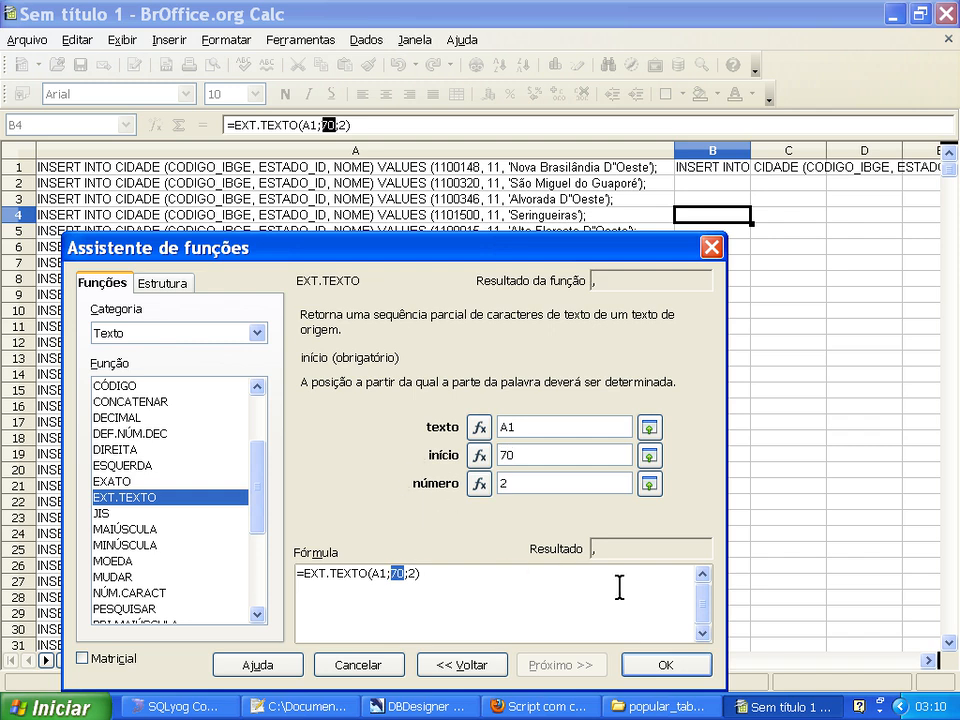
key("BackSpace")
type("2")
key("BackSpace")
type("1")
key("BackSpace")
type("0")
key("BackSpace")
key("BackSpace")
type("69")
key("Tab")
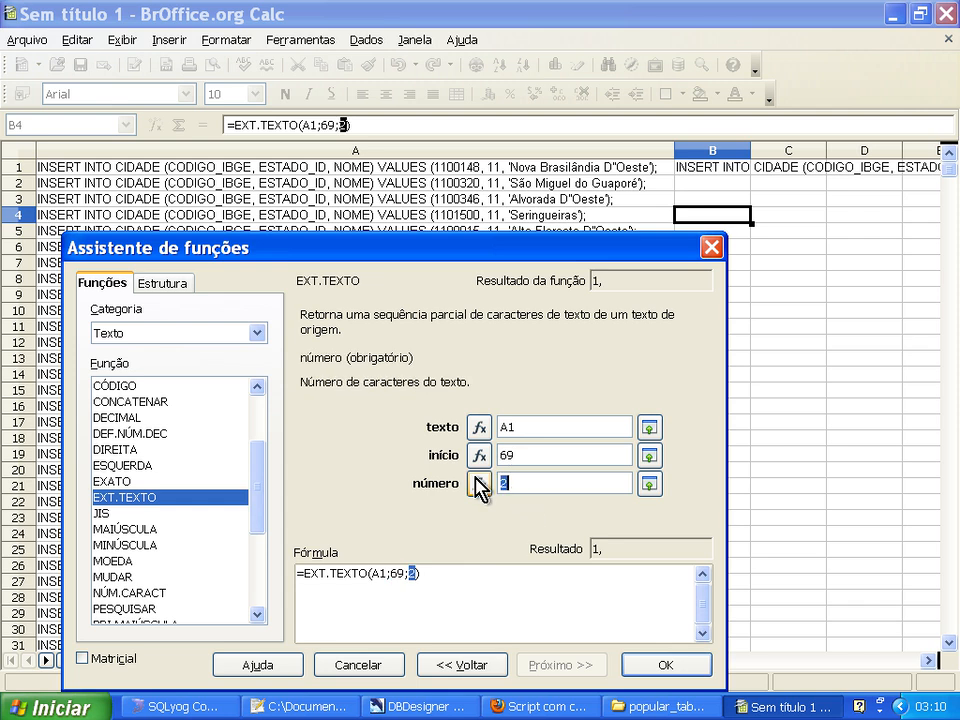
Set EXT.TEXTO to extract 10 characters of A1 from start position 67.
type("10")
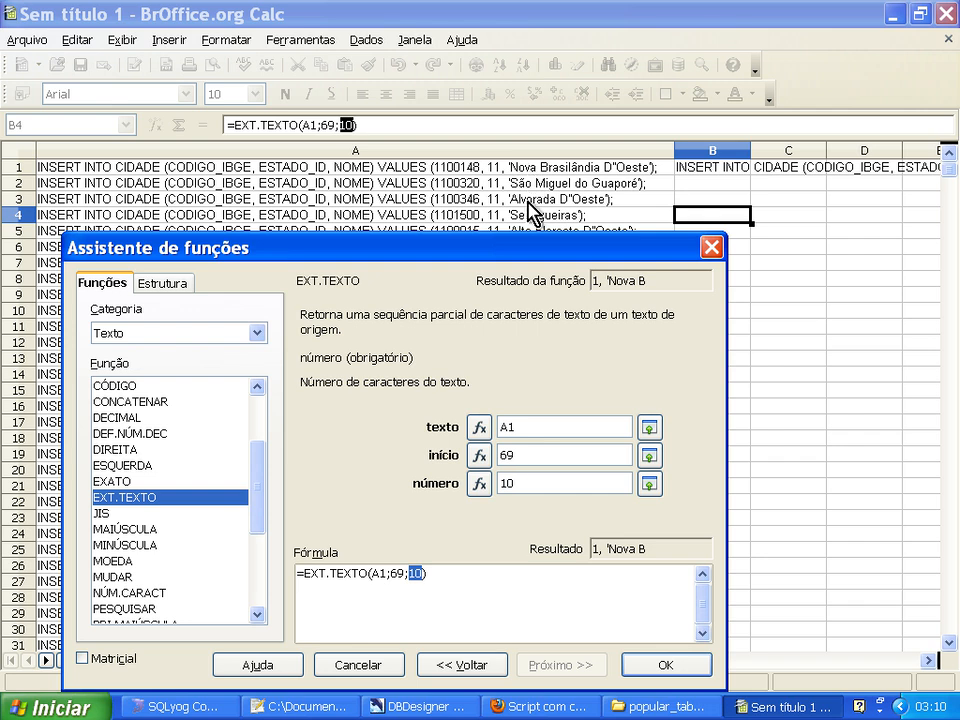
key("shift+Tab")
type("67")
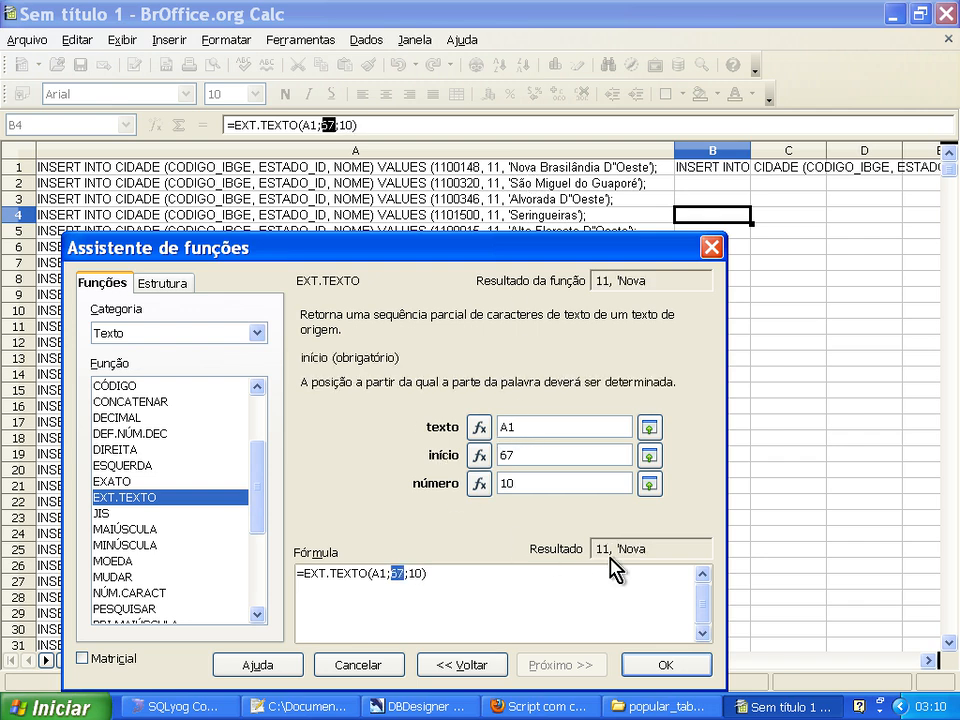
Set EXT.TEXTO to extract 2 characters of A1 from start position 68 and insert the formula in B4.
key("Tab")
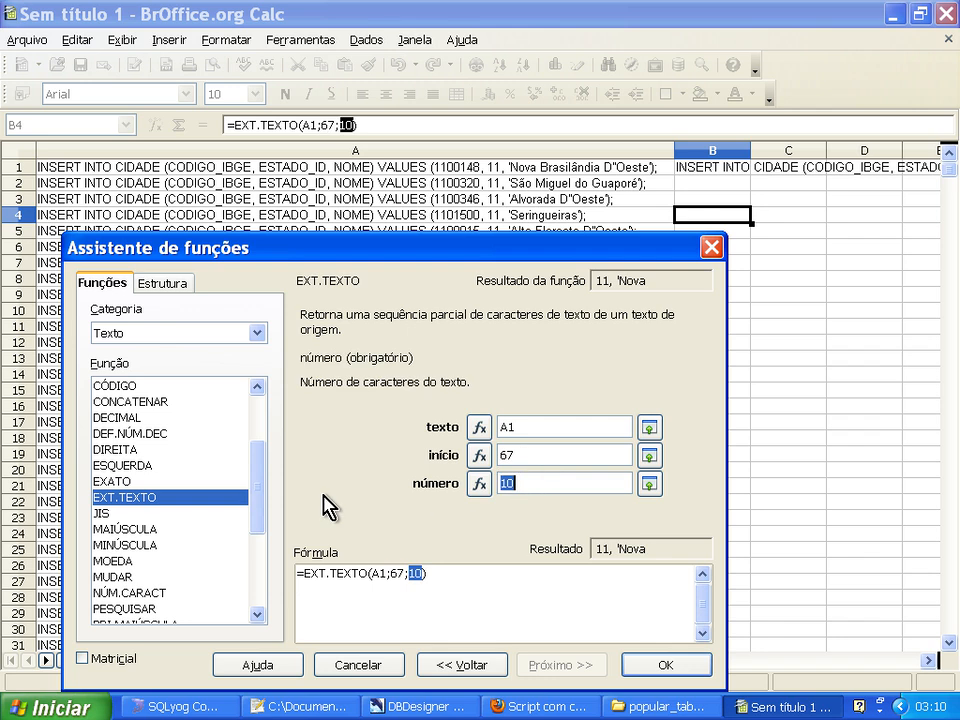
type("2")
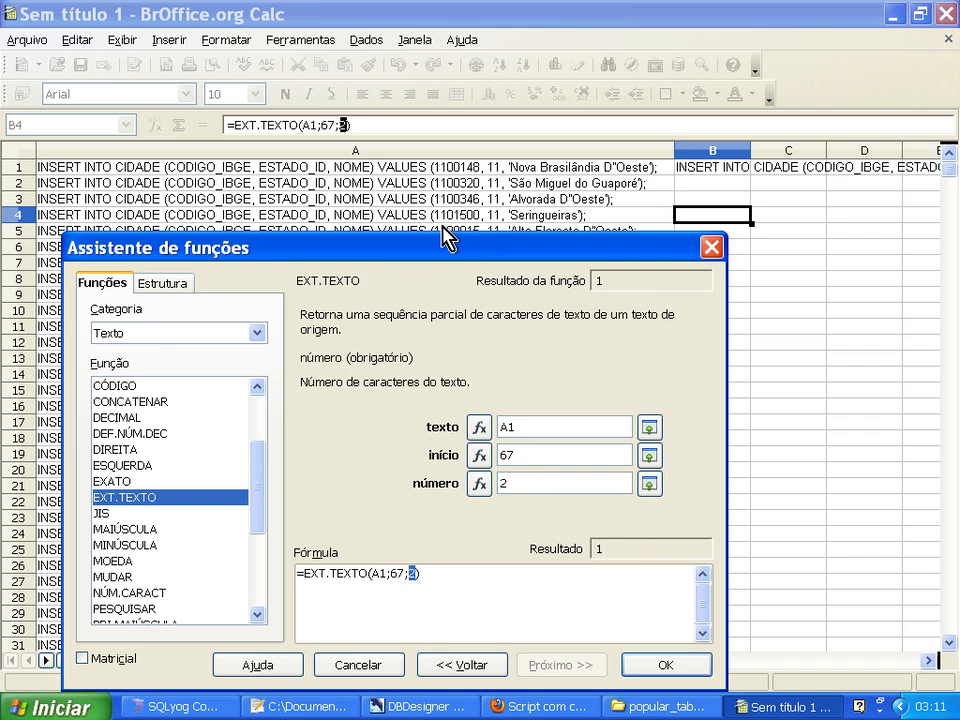
key("shift+Tab")
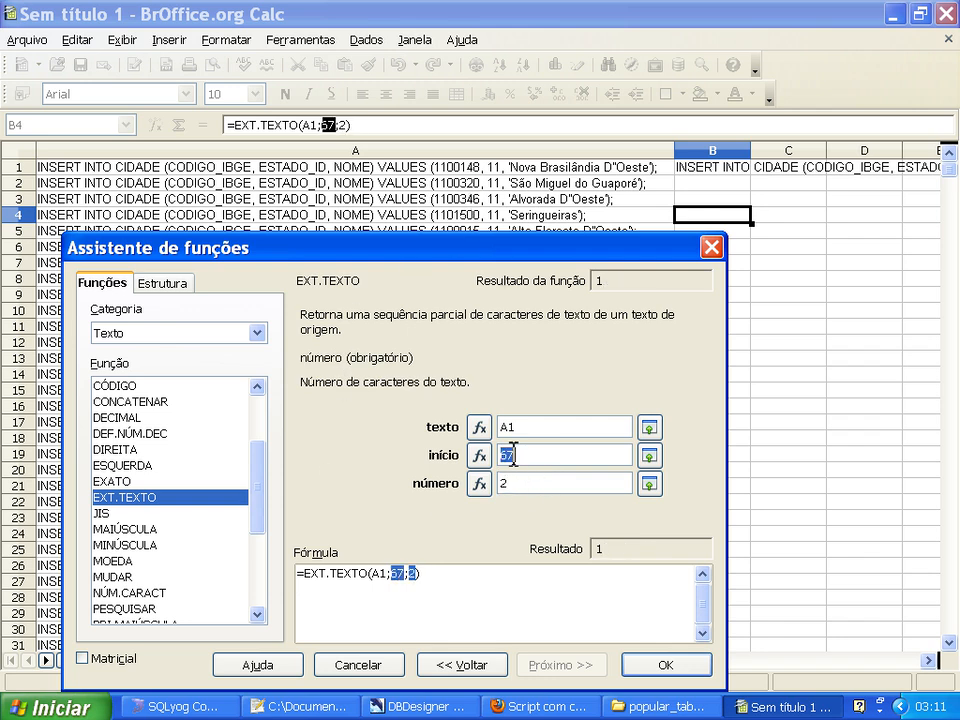
type("68")
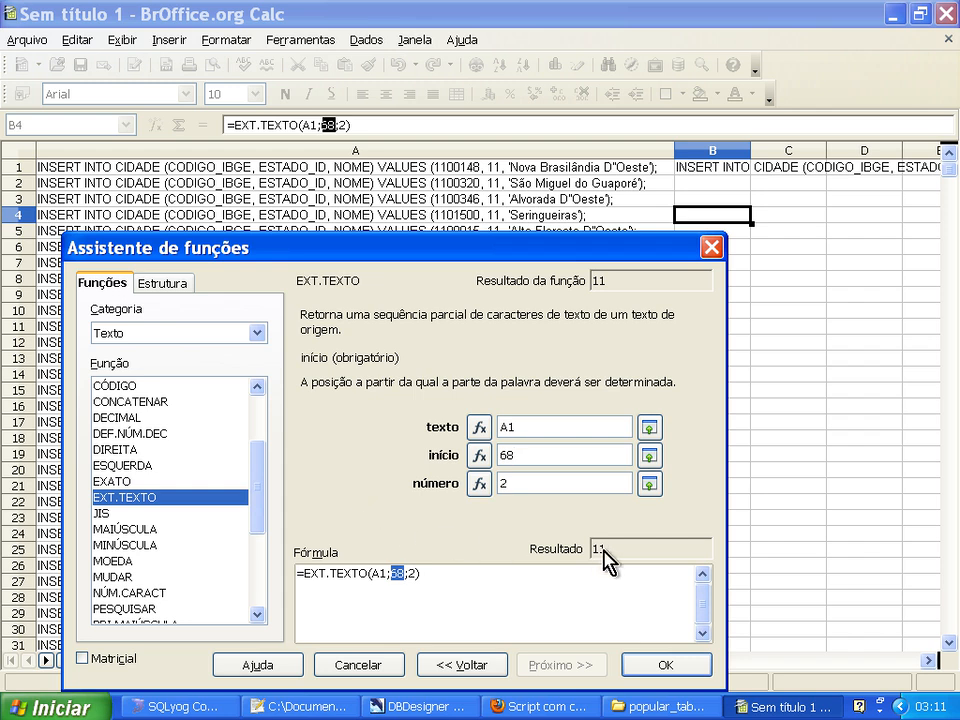
left_click(662, 665)
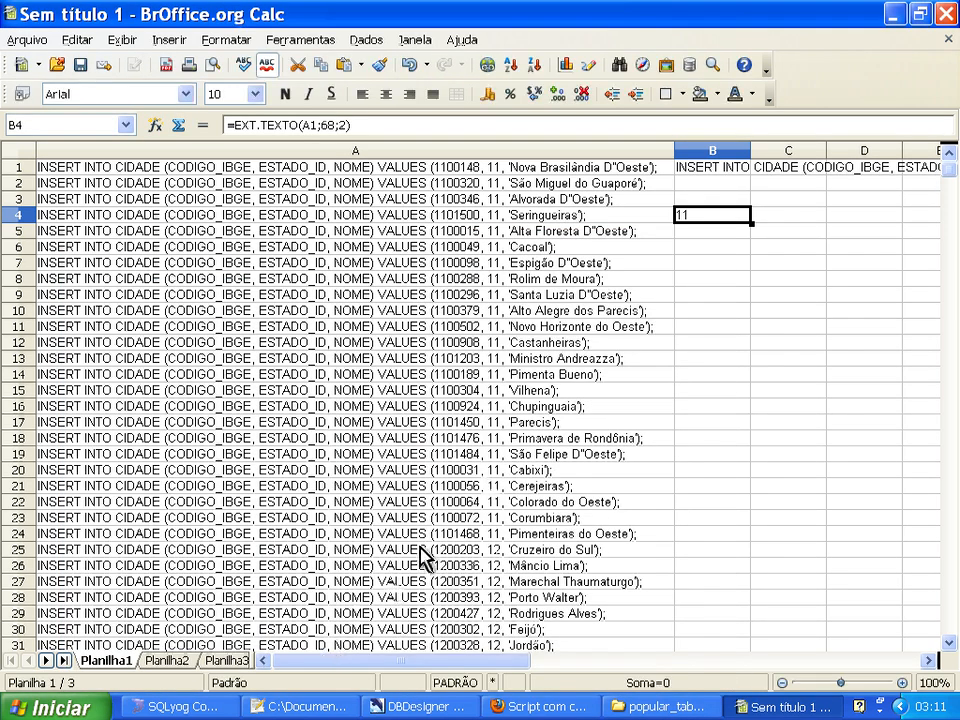
Copy the expression EXT.TEXTO(A1;68;2) from cell B4's formula without the equals sign.
left_click_drag(354, 126, 225, 125)
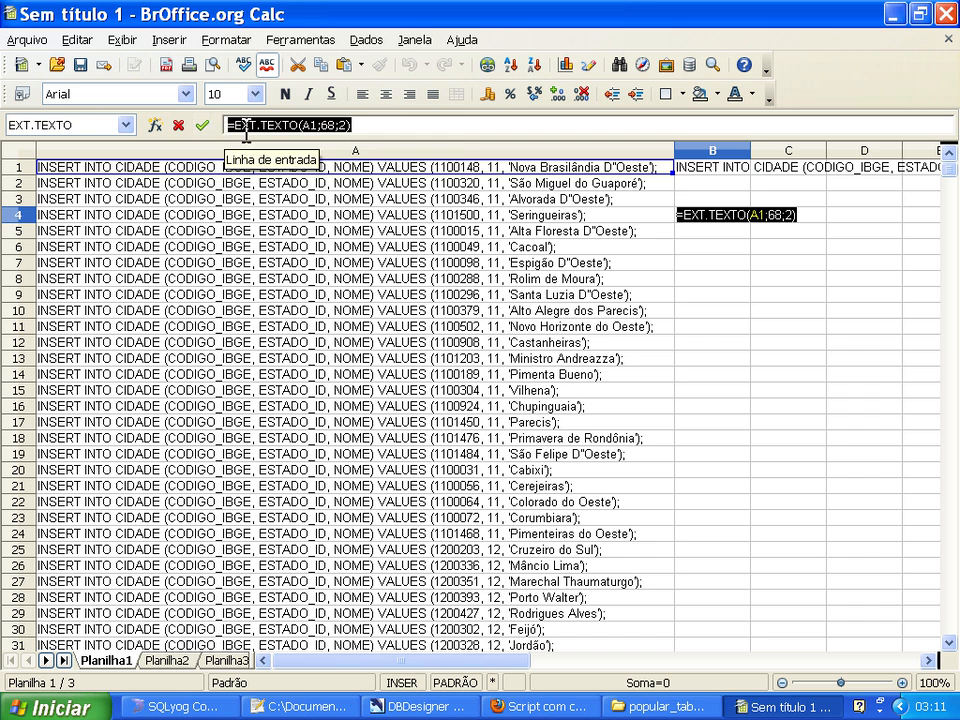
left_click(241, 125)
key("shift+End")
key("ctrl+c")
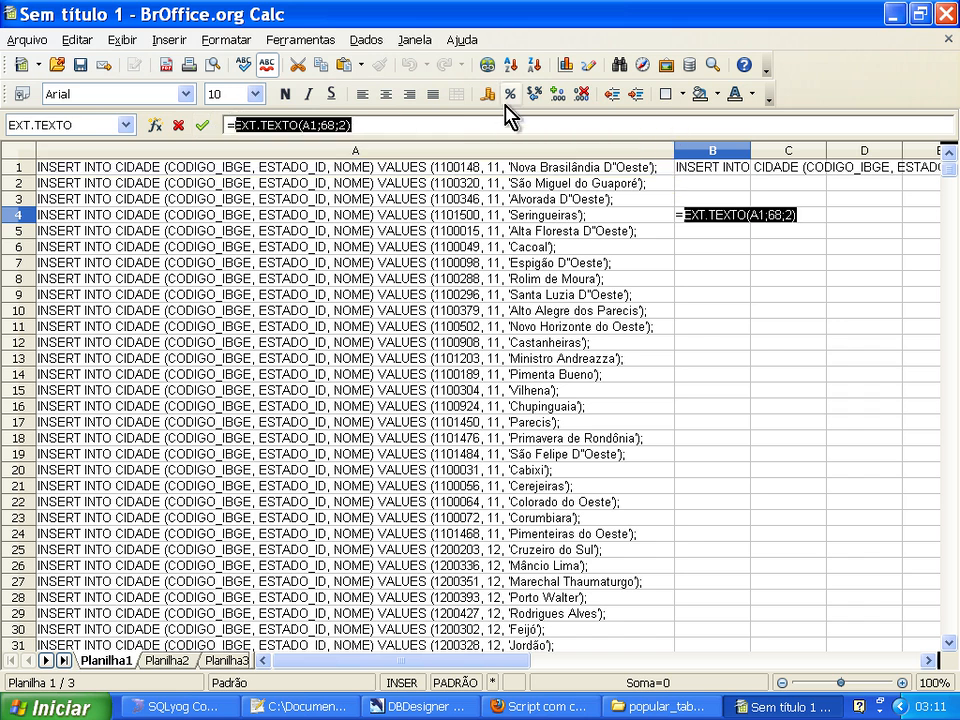
Split B1's subquery text after codigo_ibge= and insert & EXT.TEXTO(A1;68;2) before the closing ")".
left_click_drag(483, 665, 563, 665)
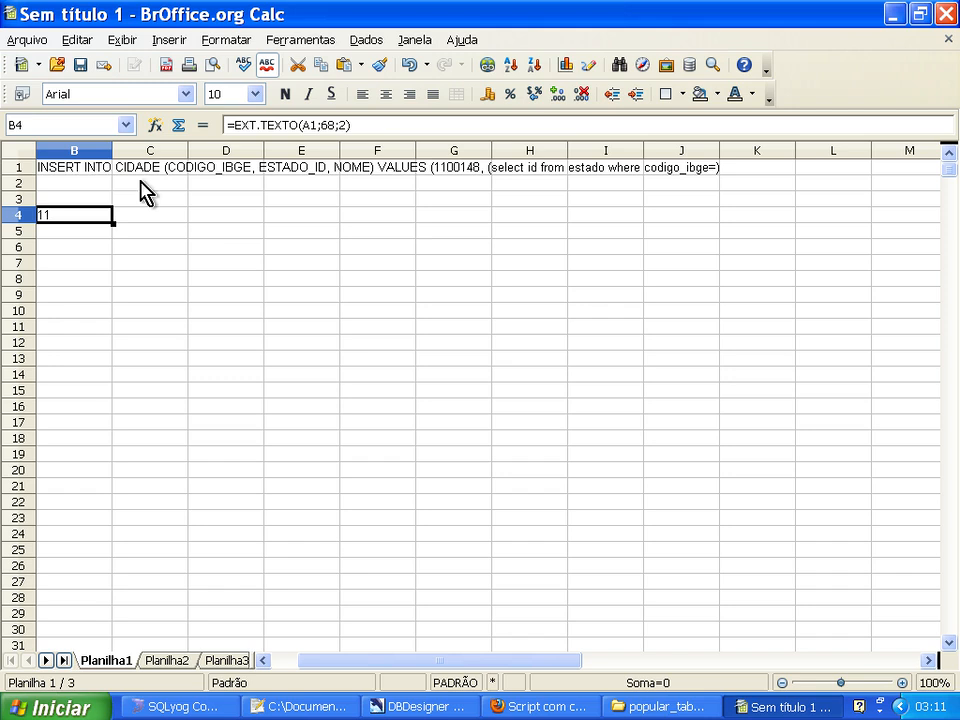
left_click(72, 167)
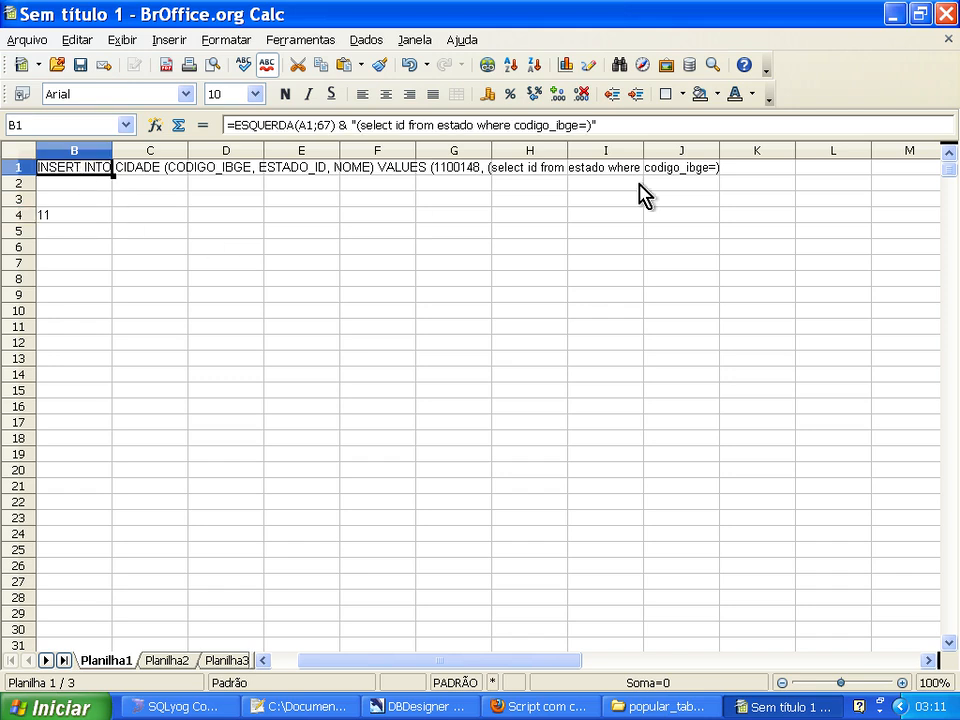
left_click(586, 127)
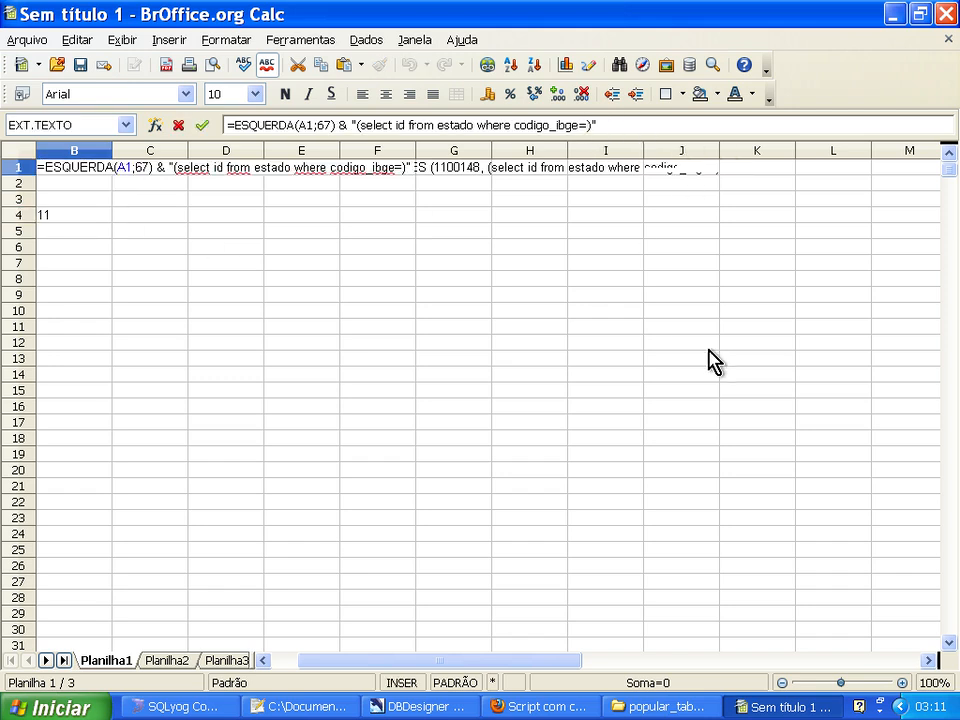
type("\" &")
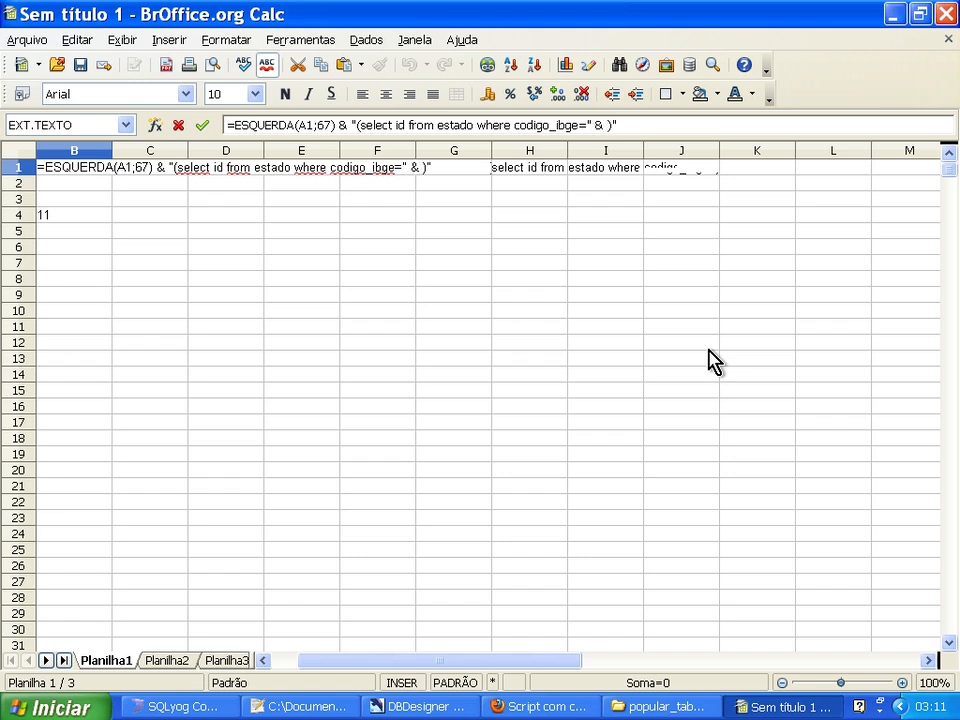
key("ctrl+v")
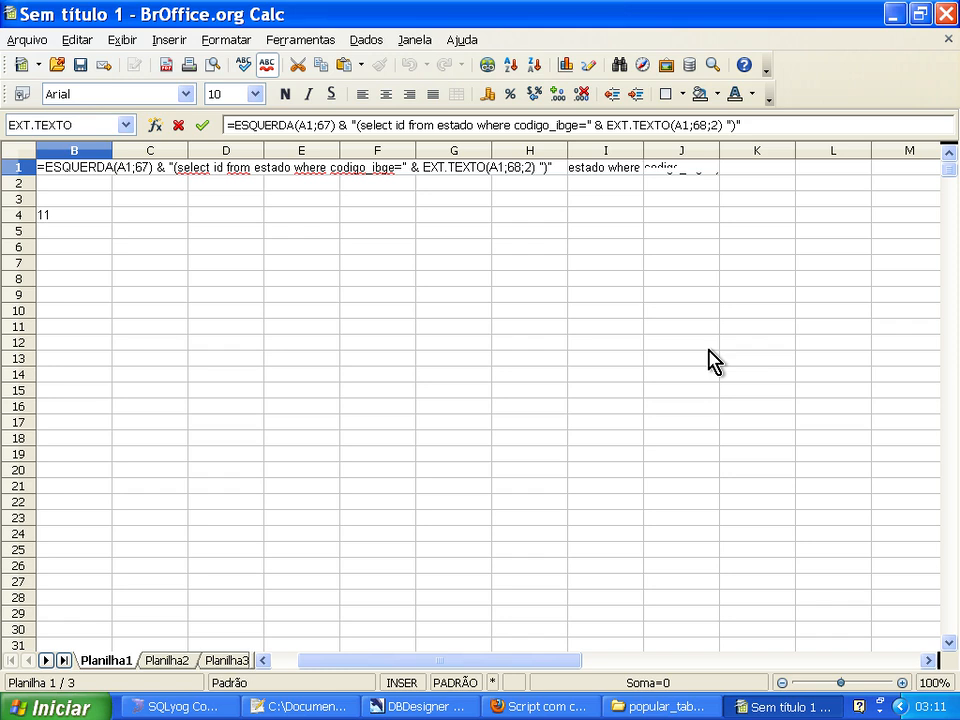
key("Return")
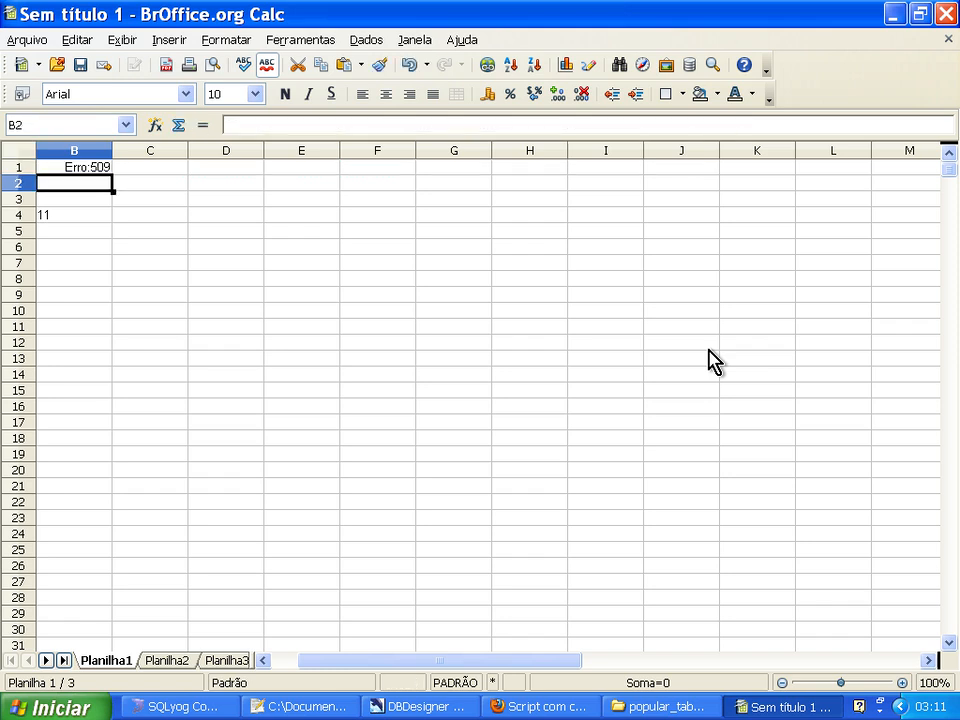
Add the missing & operator between EXT.TEXTO(A1;68;2) and ")" in B1's formula.
key("Up")
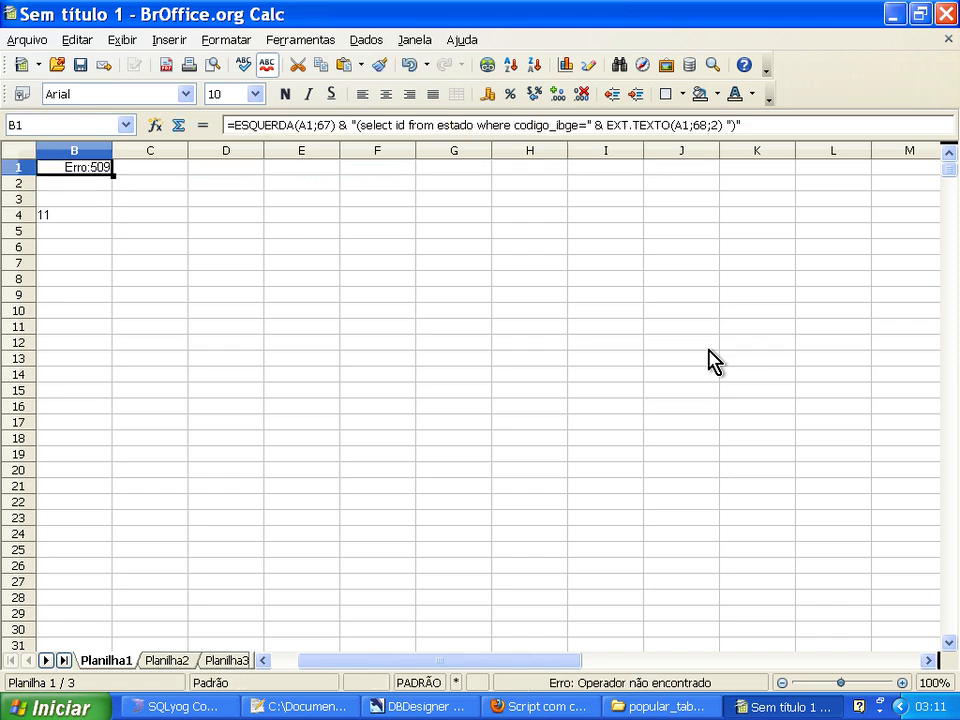
left_click(728, 128)
type("&")
key("Return")
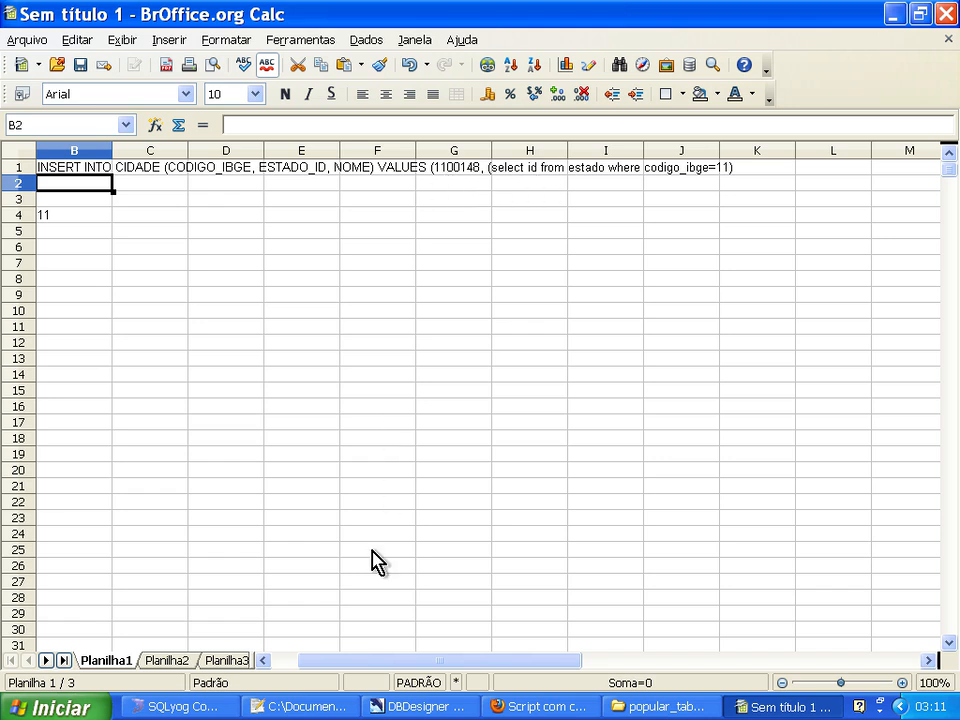
left_click(264, 660)
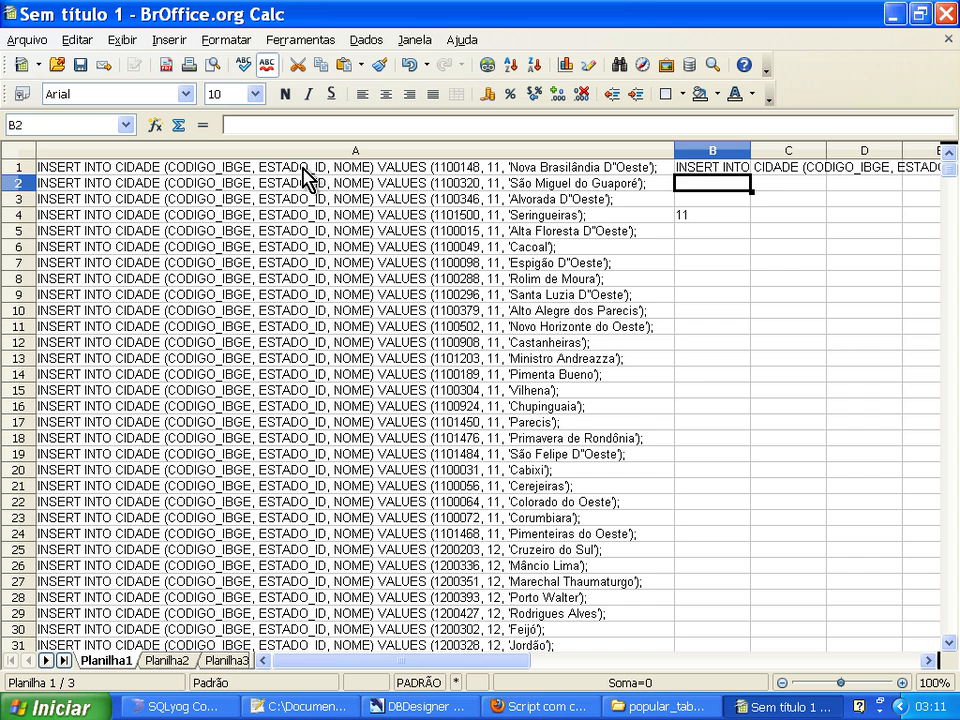
left_click(929, 661)
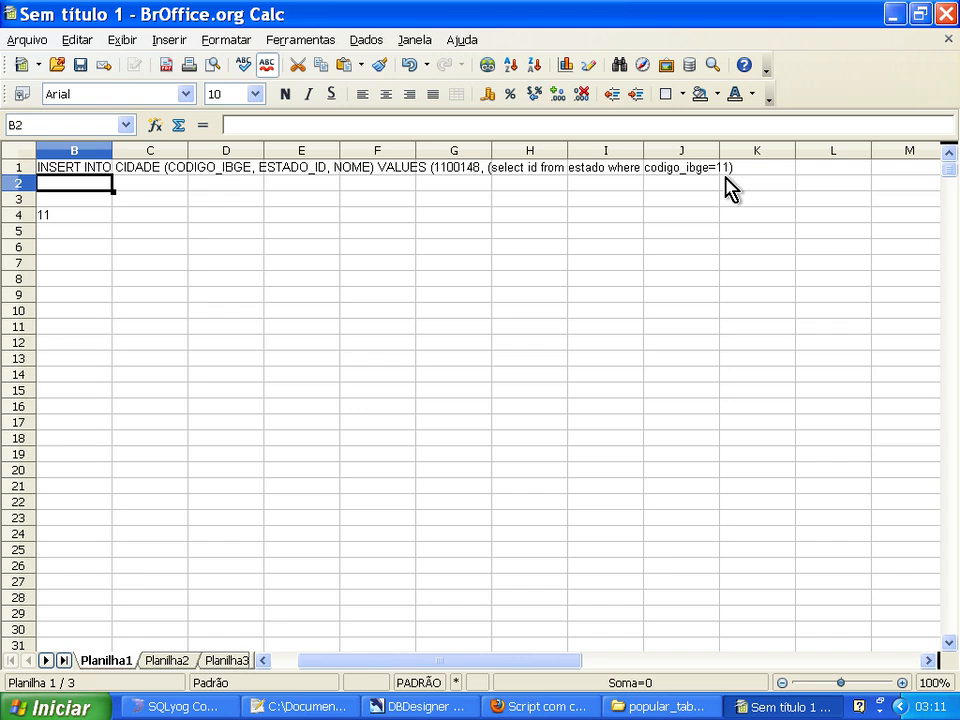
left_click(265, 661)
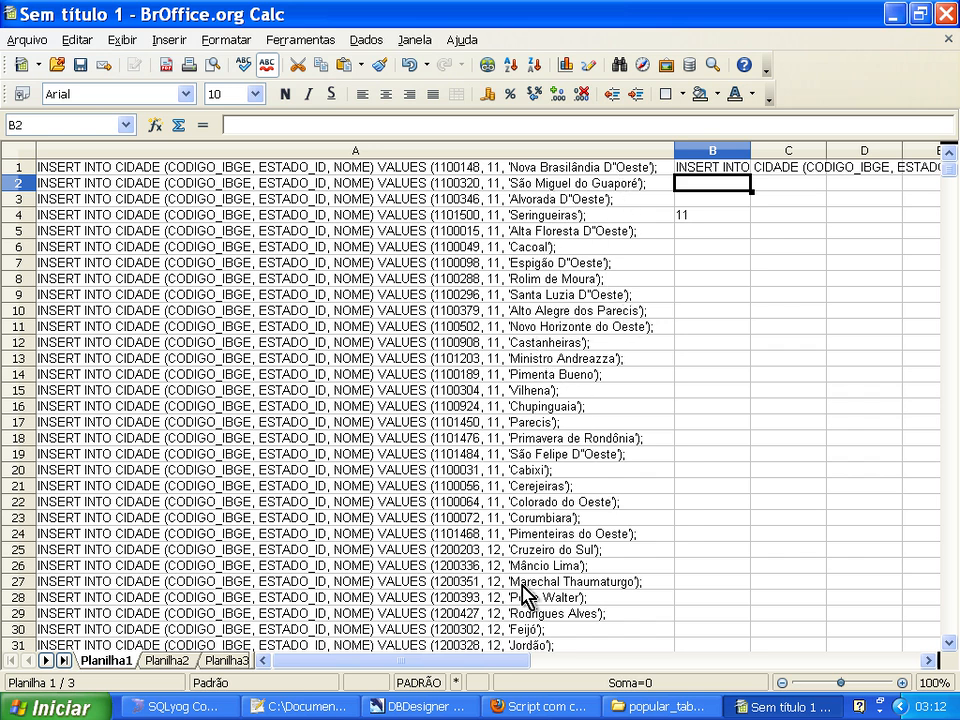
left_click_drag(487, 668, 535, 676)
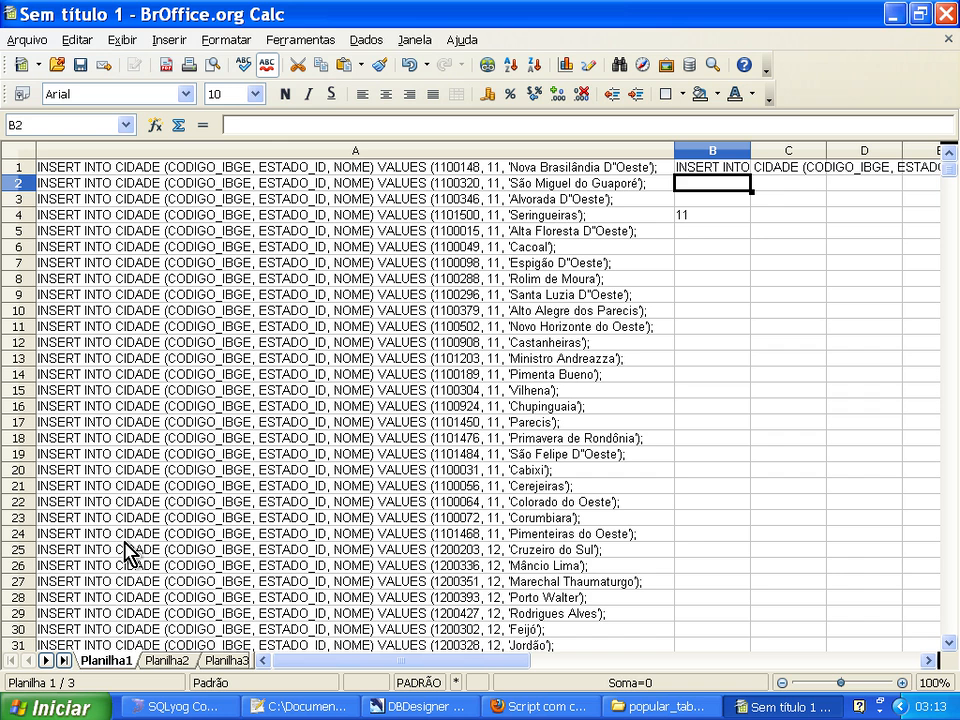
Insert the text function NÚM.CARACT in cell B5 with A1 as its text argument.
key("Down")
key("Down")
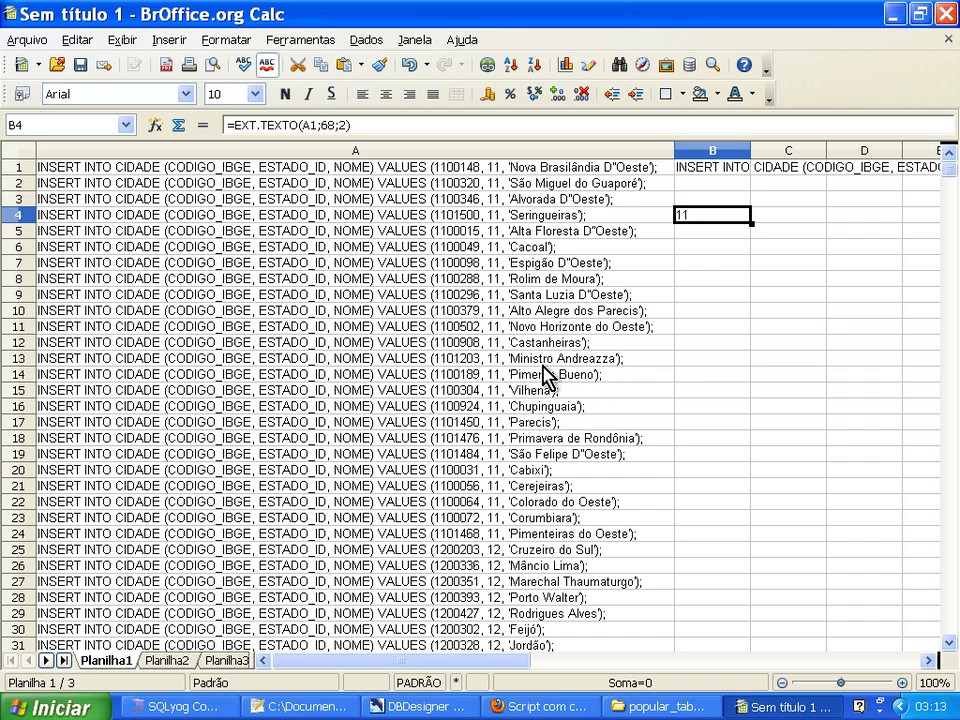
key("Down")
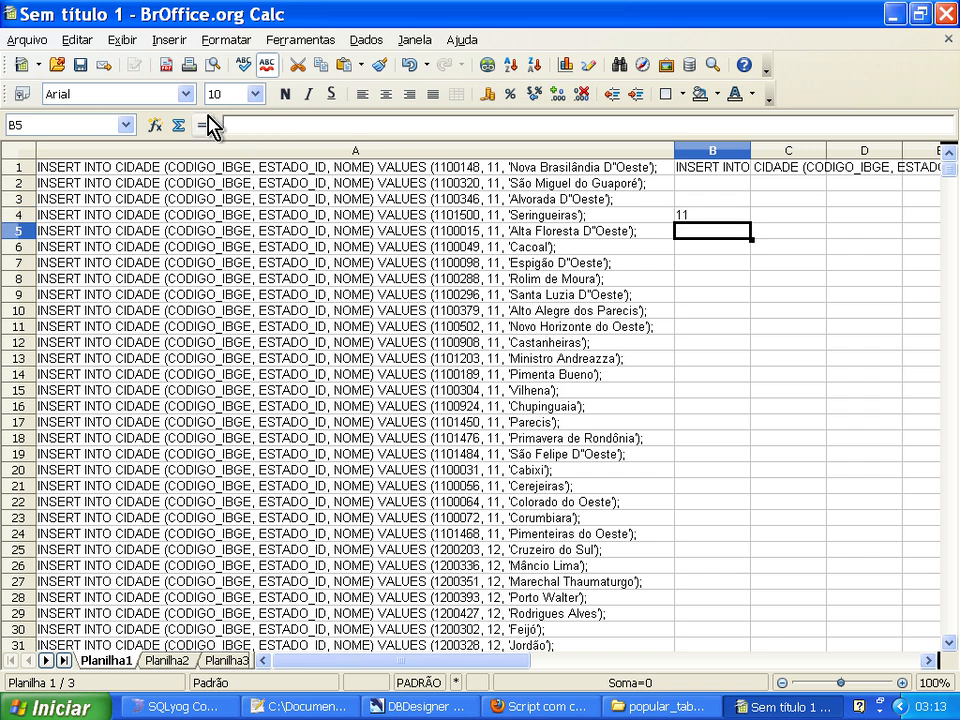
left_click(157, 124)
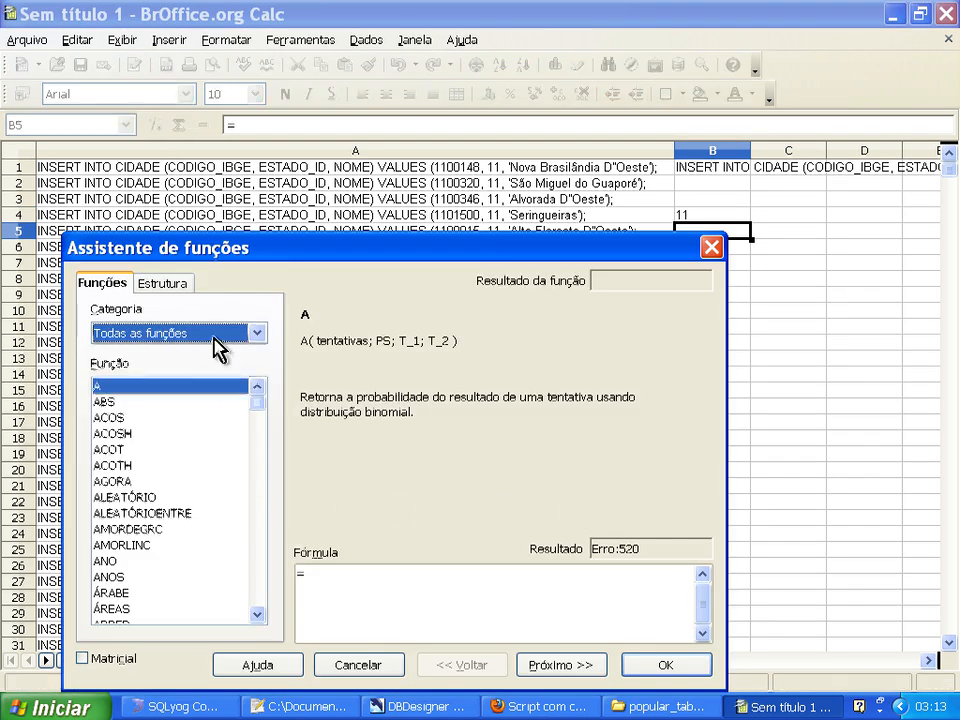
left_click(258, 334)
left_click(178, 510)
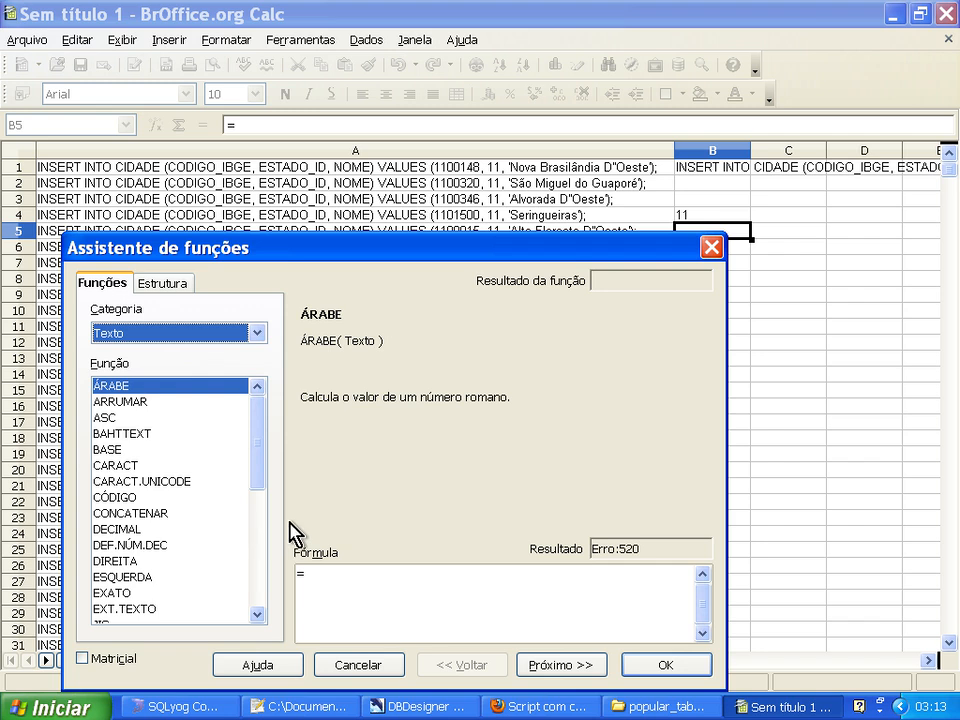
left_click_drag(264, 482, 262, 556)
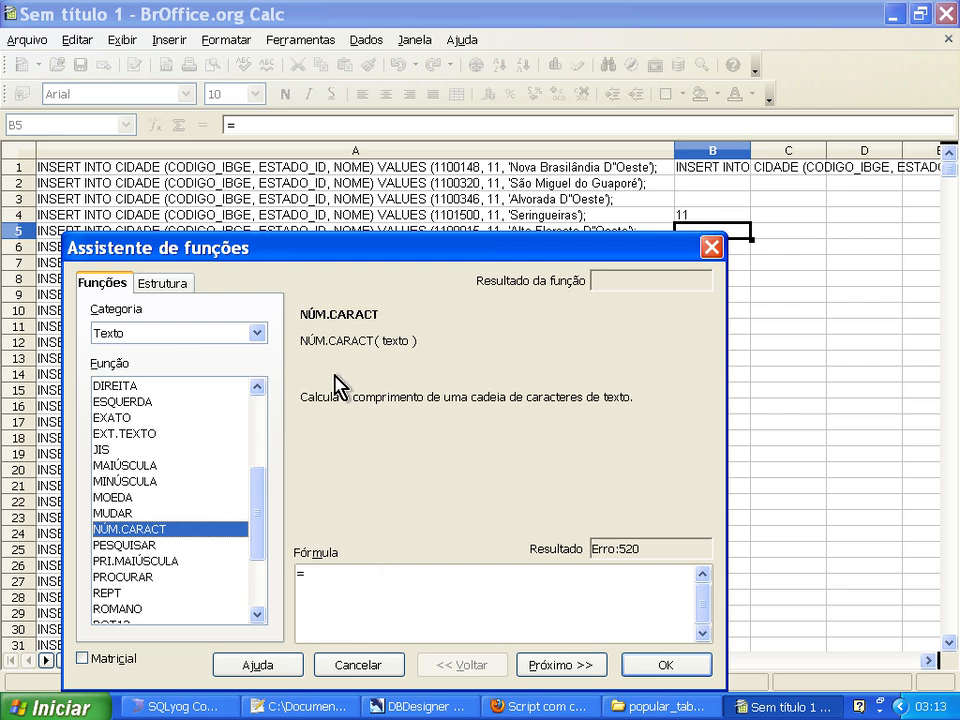
left_click(552, 664)
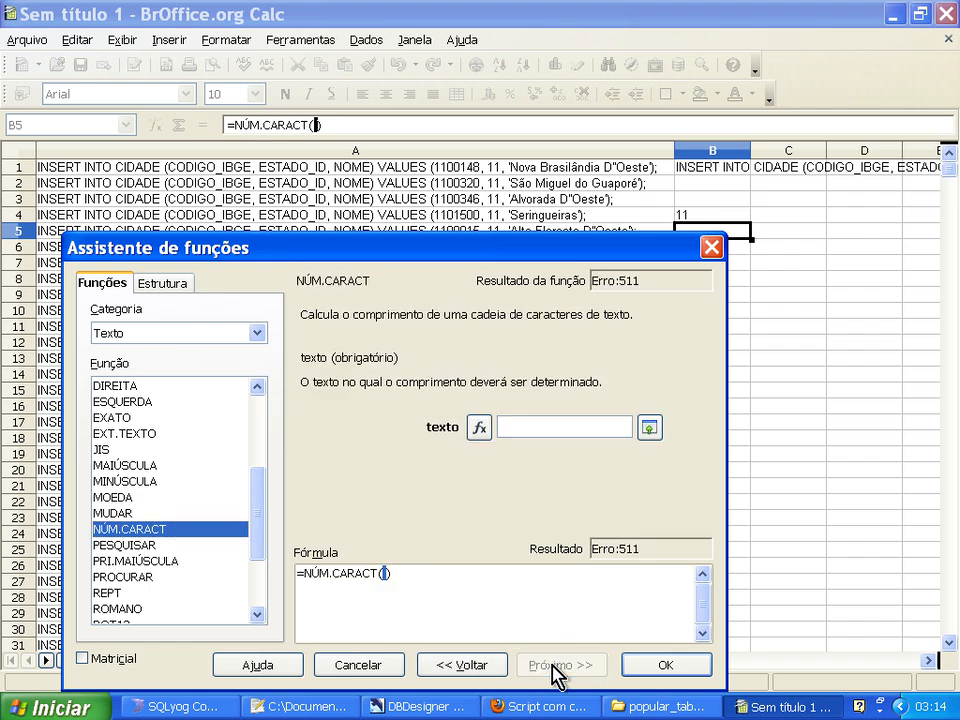
left_click(137, 171)
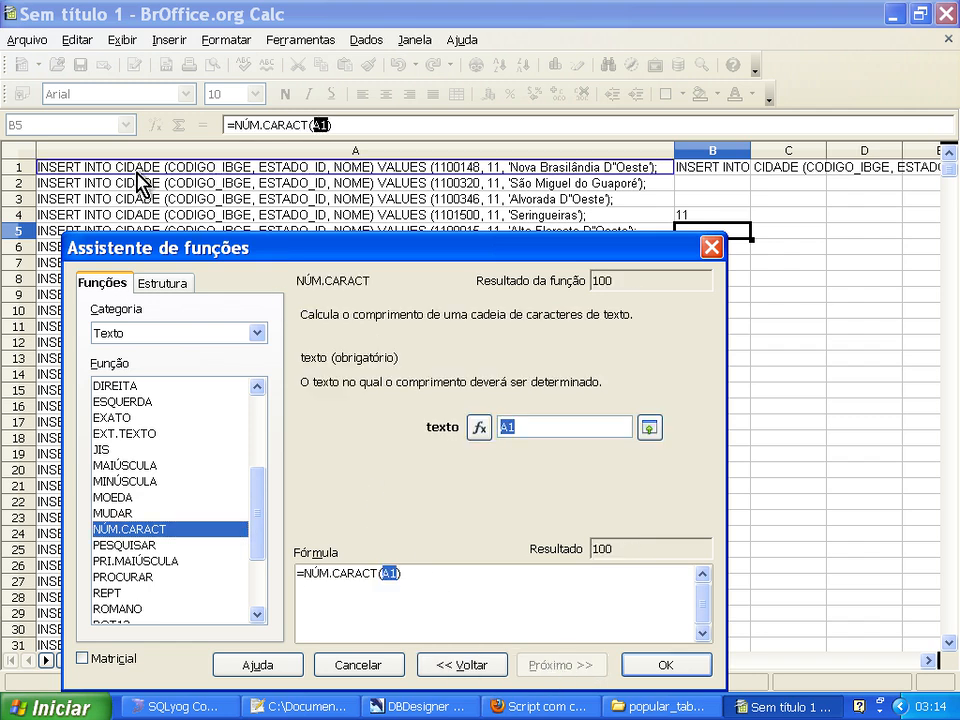
left_click(650, 664)
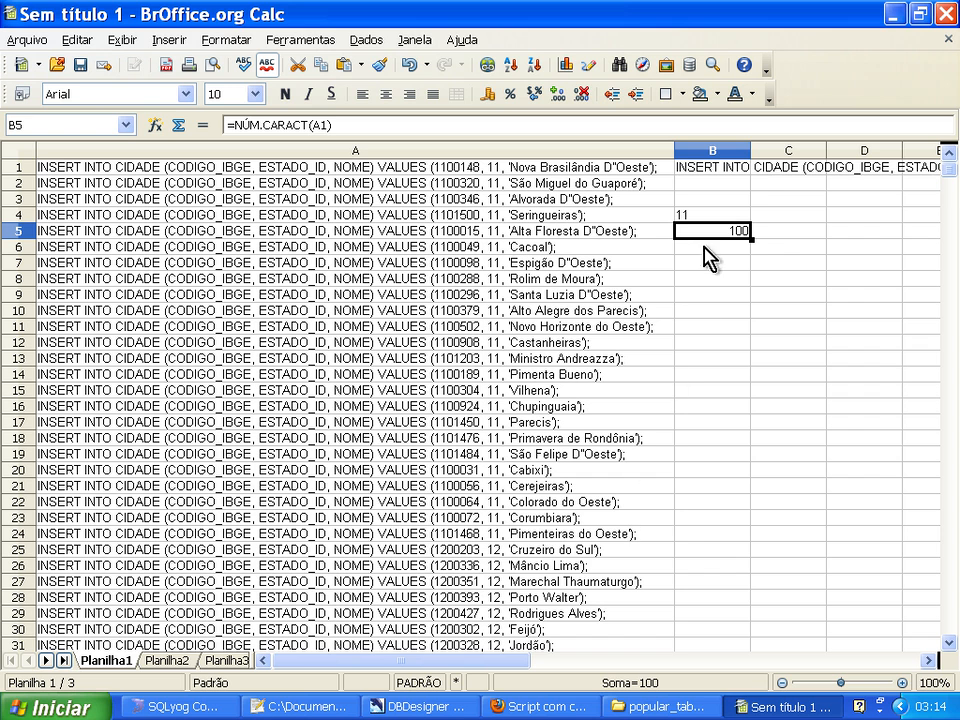
Change the start position of the EXT.TEXTO formula in B4 to 70.
left_click(705, 214)
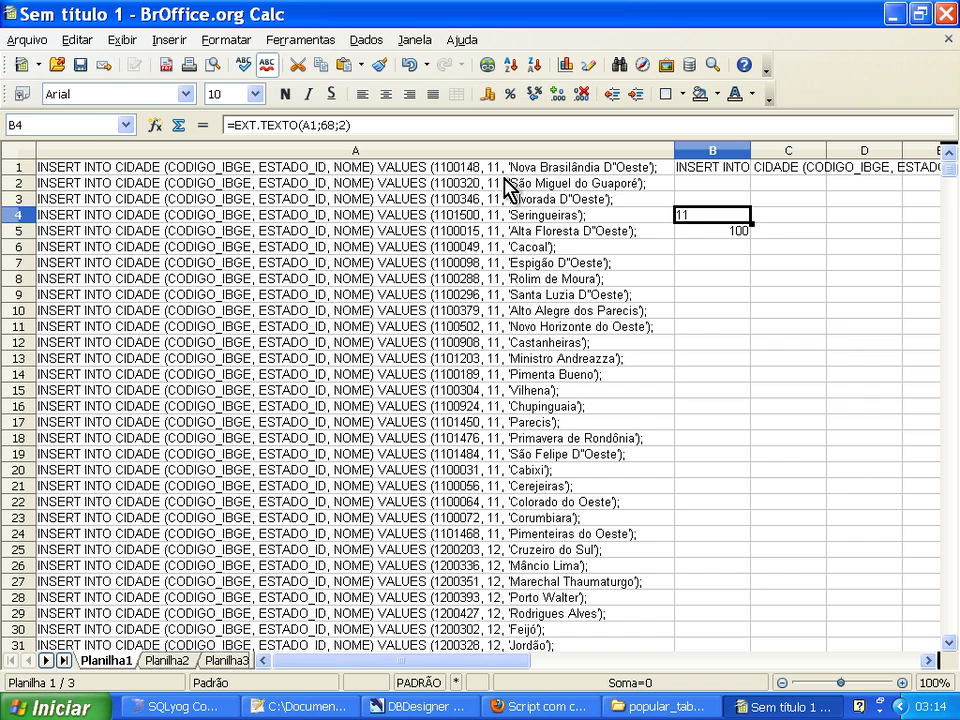
key("F2")
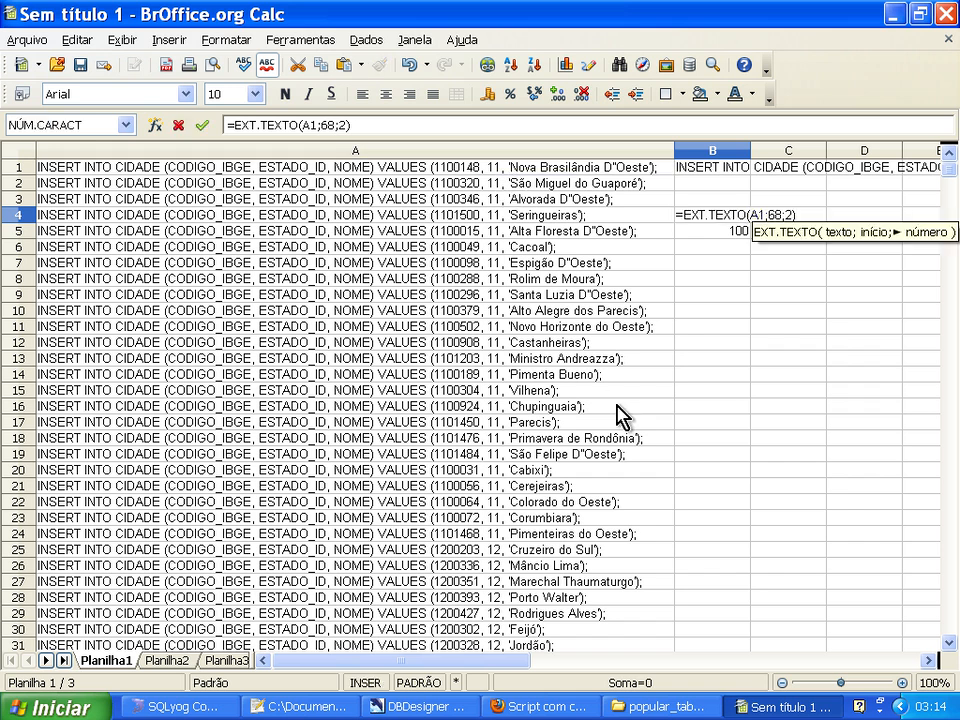
key("Left")
type("70")
key("Return")
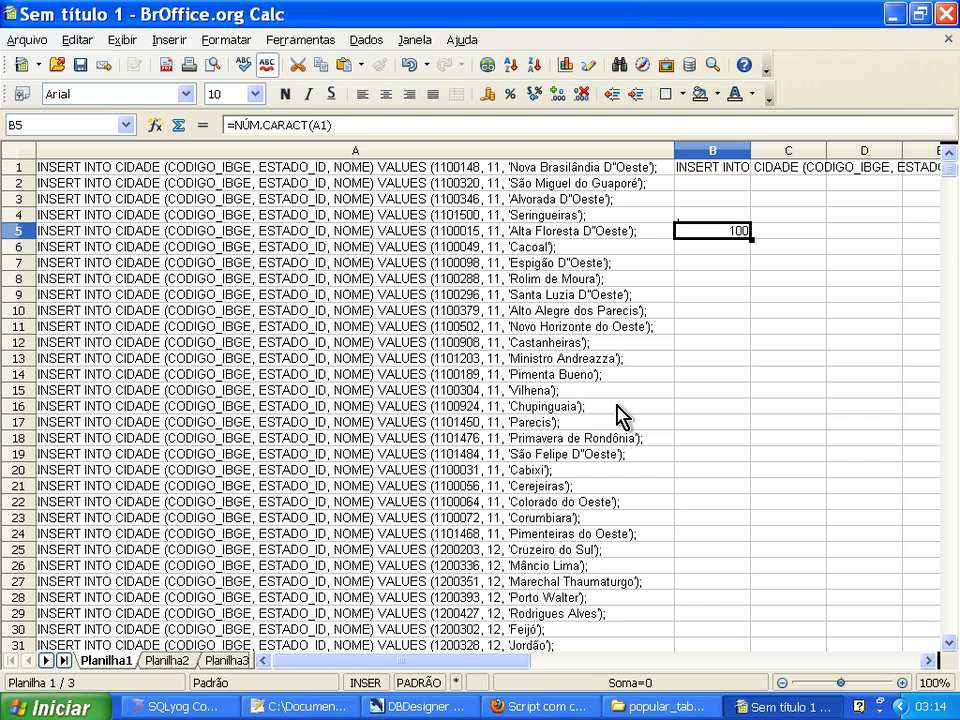
Increase the character count in B4's EXT.TEXTO formula to extract everything in A1 from position 70 to the end.
key("Up")
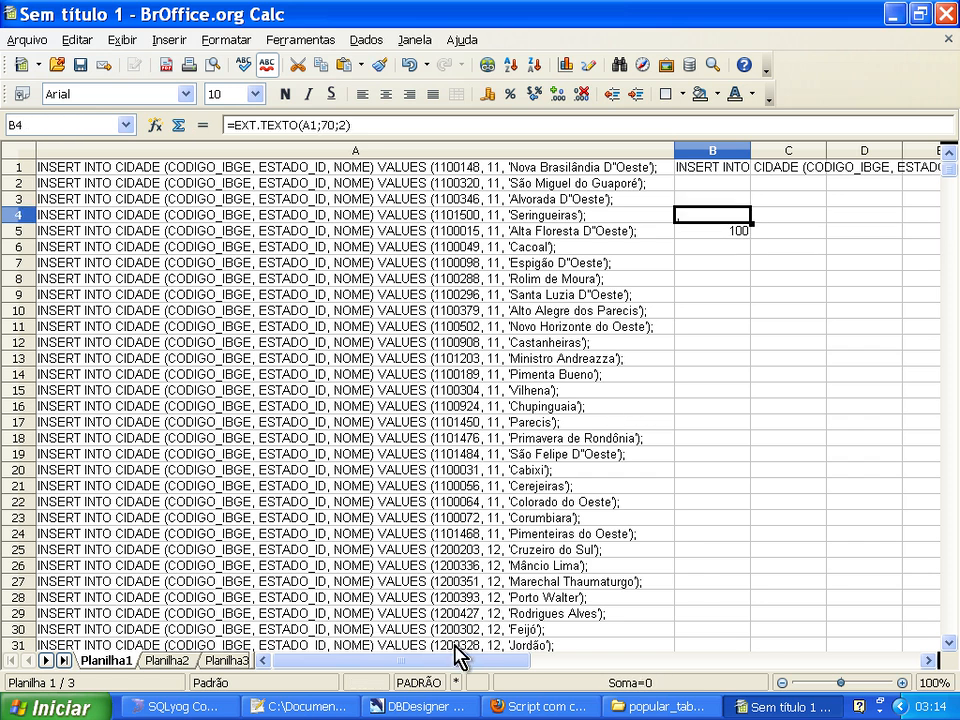
left_click_drag(450, 662, 528, 668)
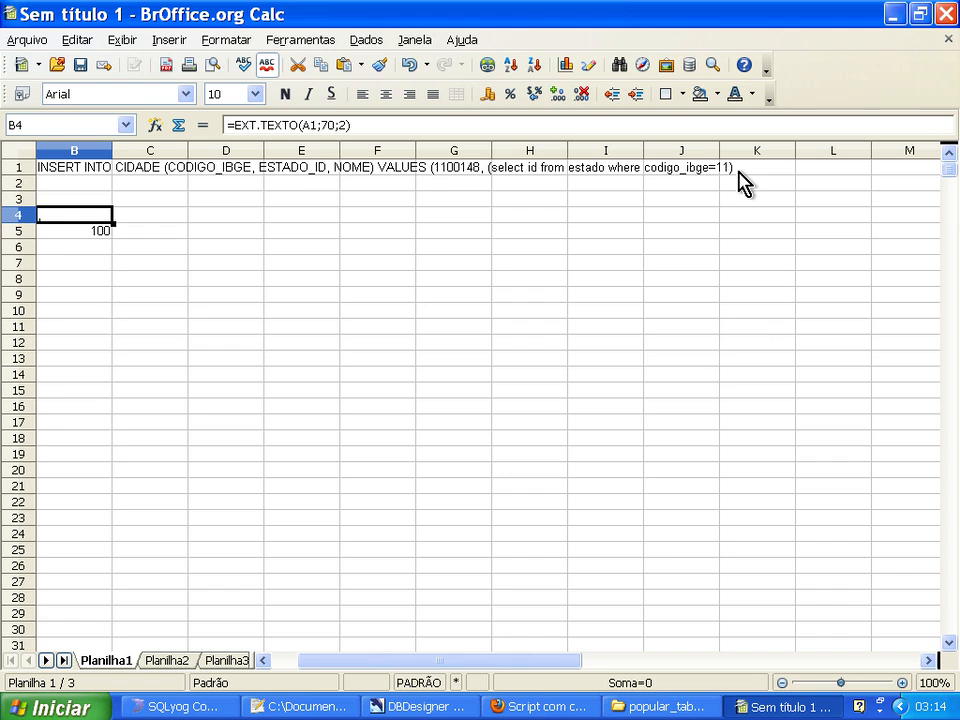
left_click(288, 661)
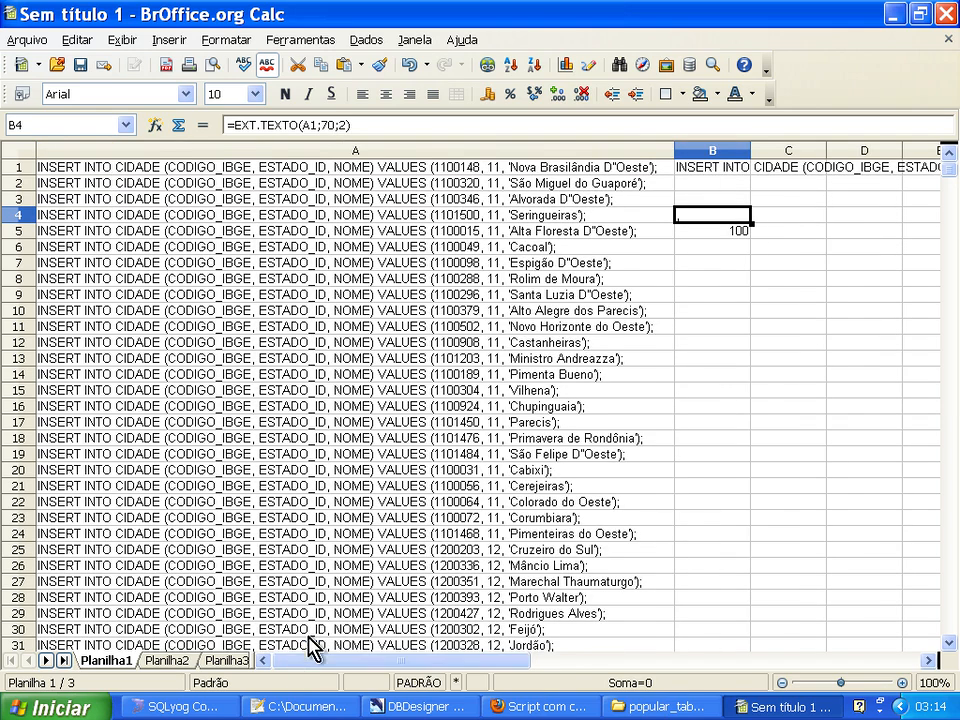
key("F2")
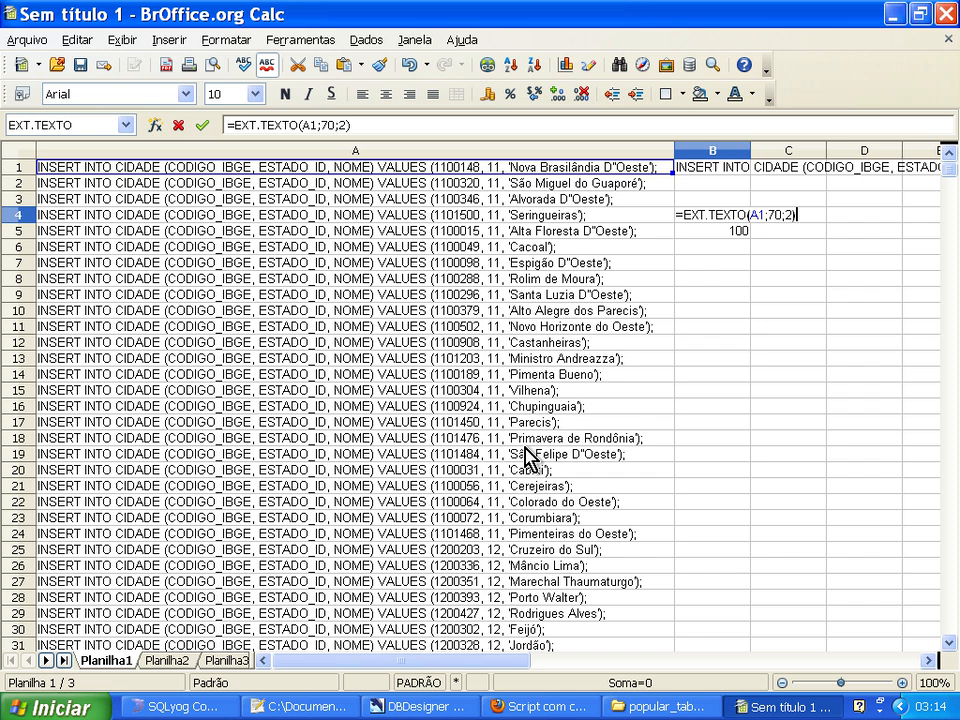
key("Left")
key("Return")
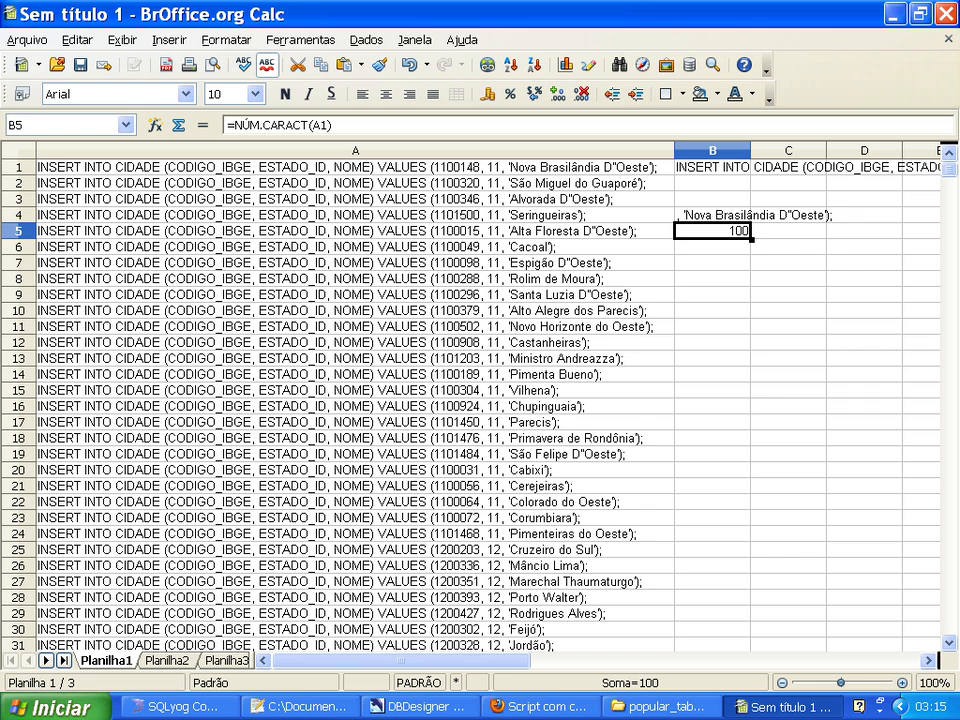
left_click(690, 216)
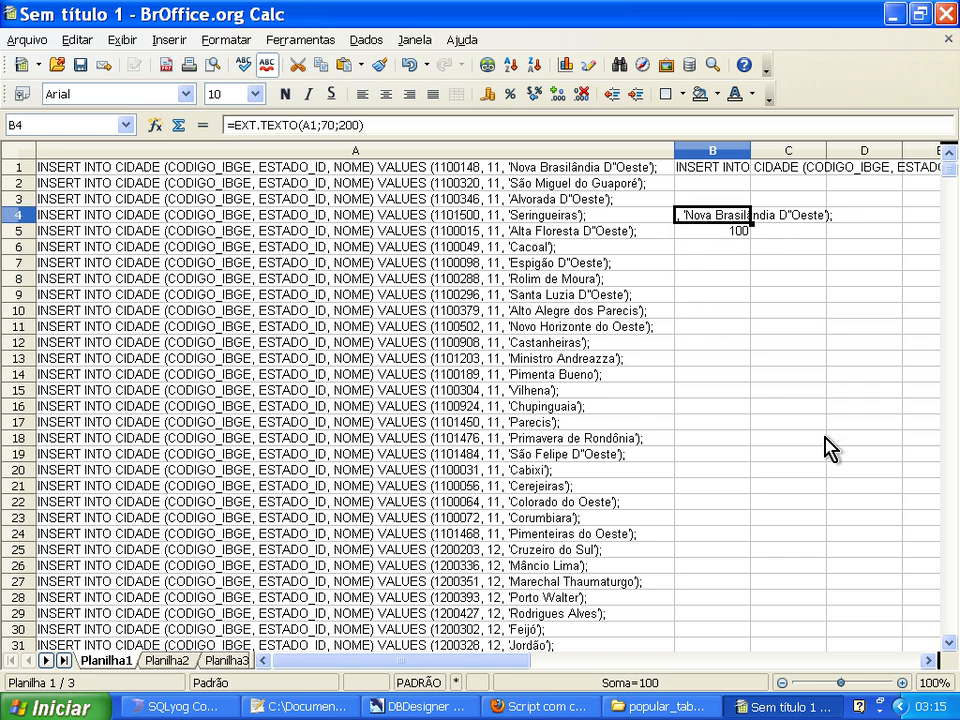
key("F2")
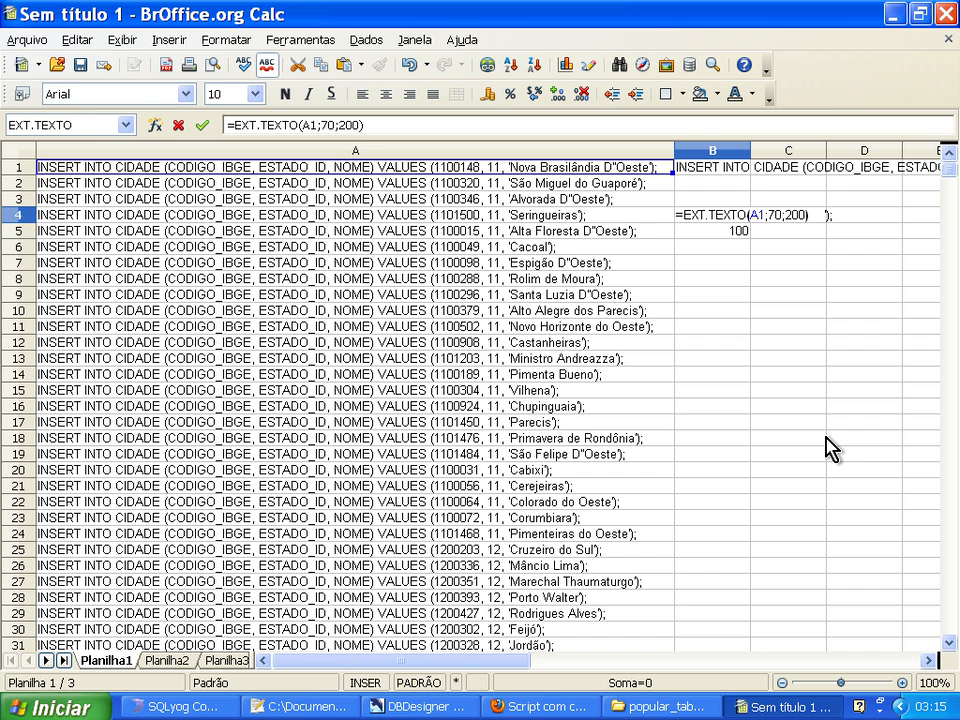
key("Left")
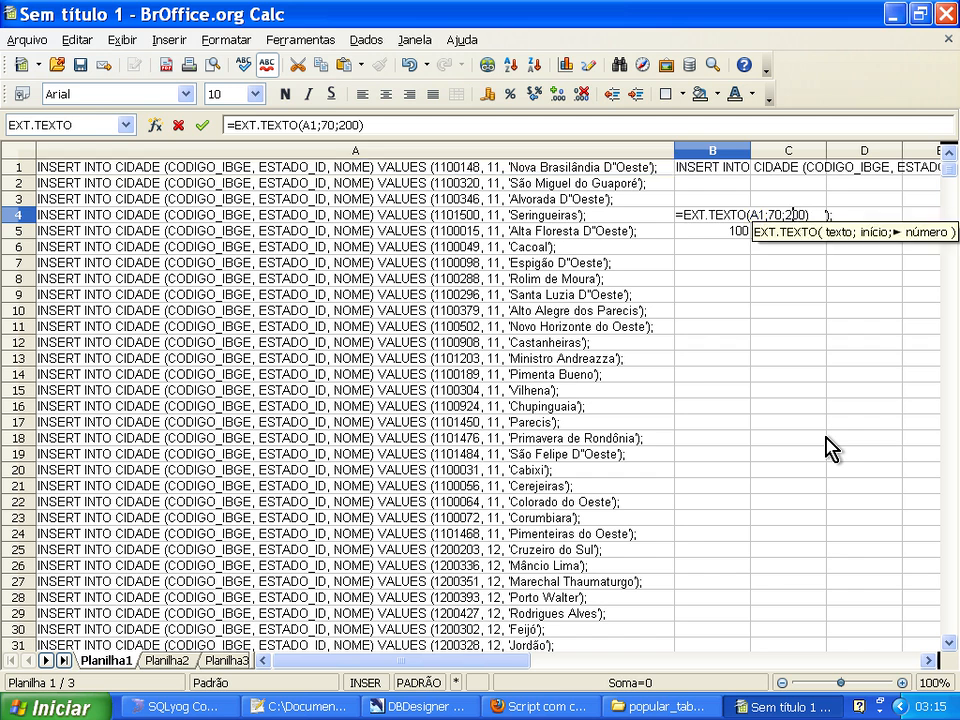
key("Left")
key("Left")
key("Left")
key("Escape")
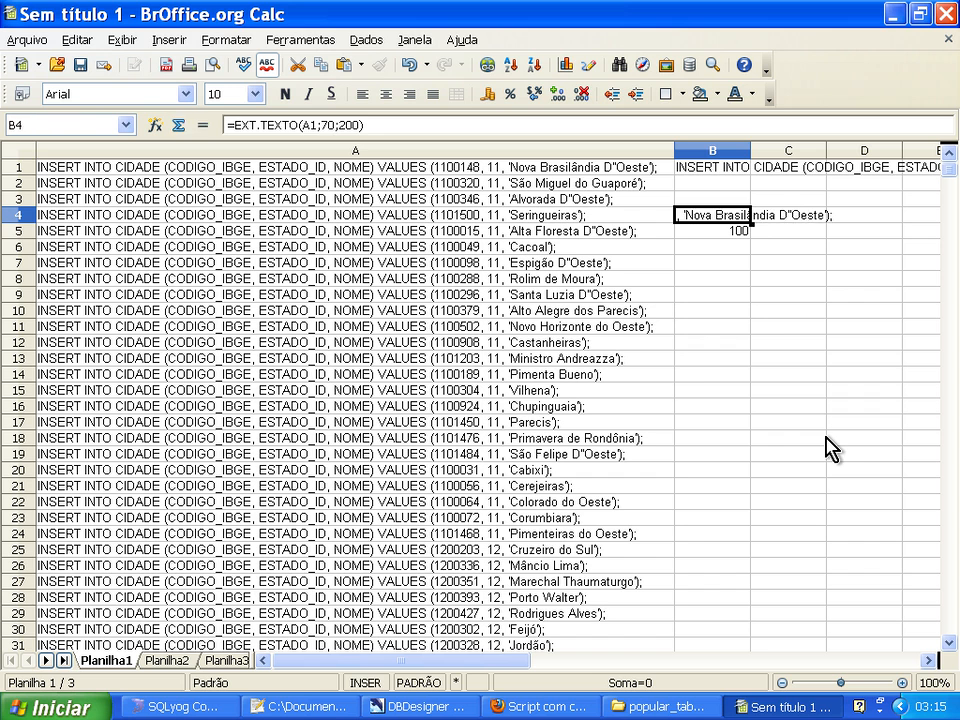
Copy the NÚM.CARACT(A1) expression from B5's formula, leaving the cell as it is.
key("Down")
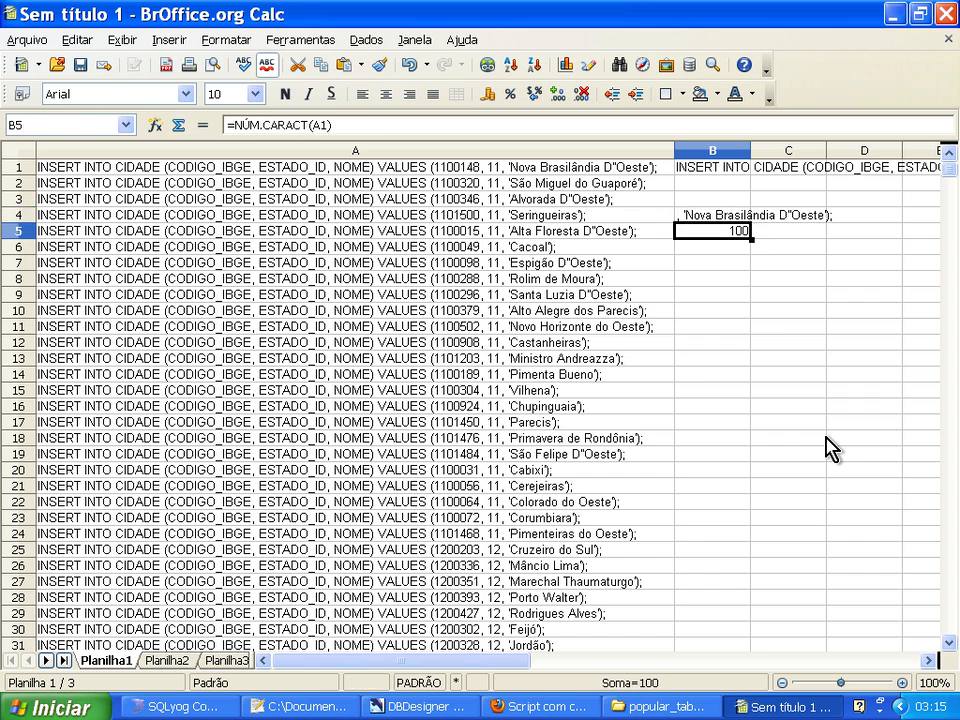
key("F2")
key("shift+Home")
key("ctrl+c")
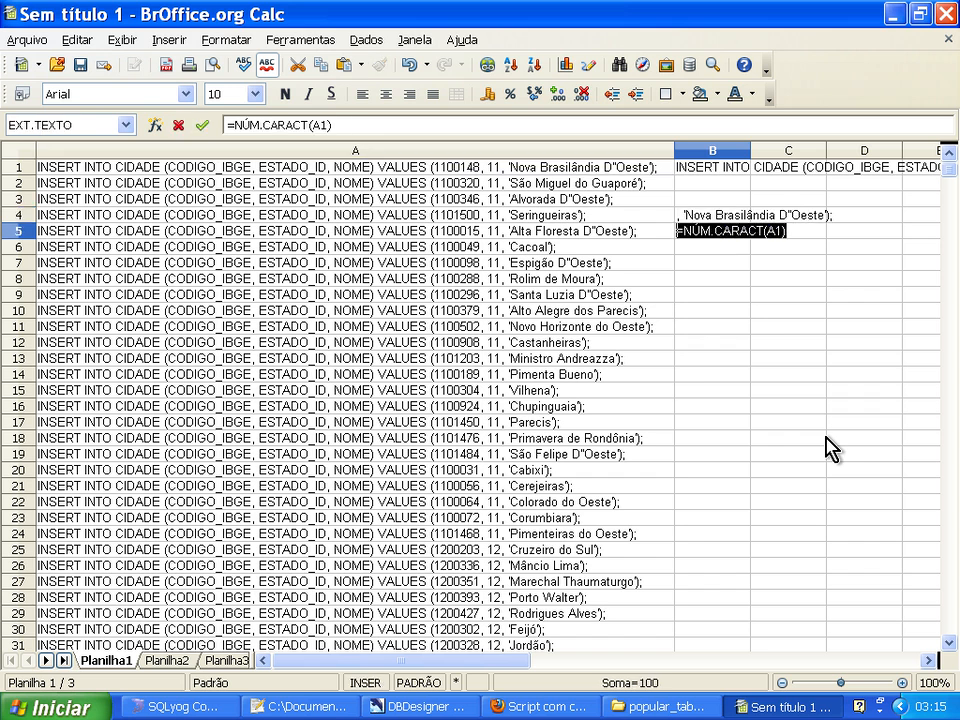
key("Escape")
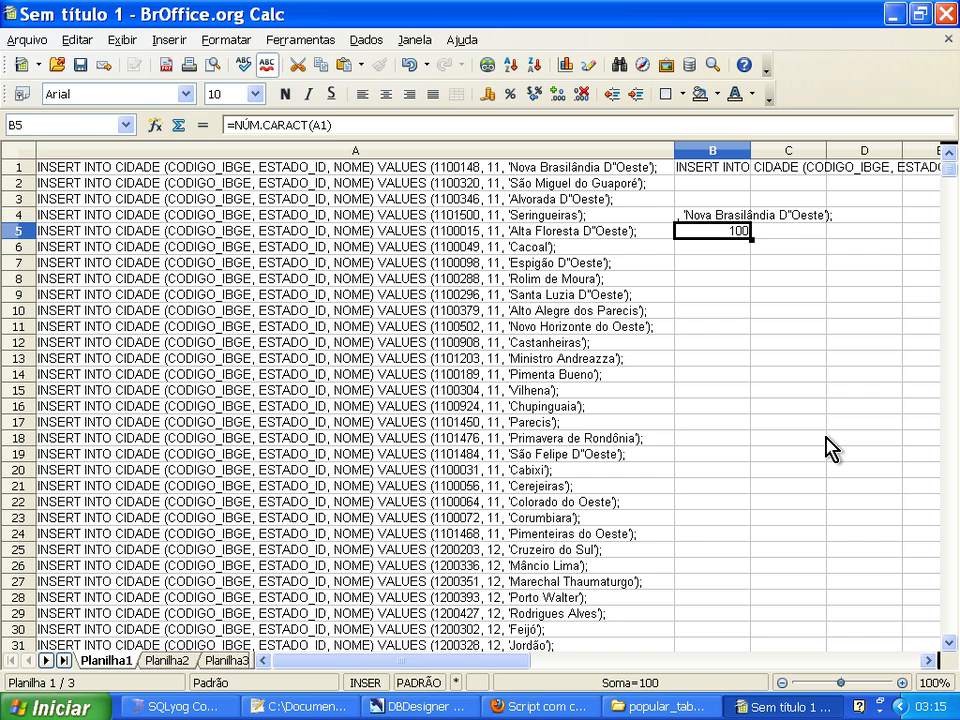
Replace the fixed character count in B4's EXT.TEXTO formula with the copied NÚM.CARACT(A1) expression.
key("Up")
key("F2")
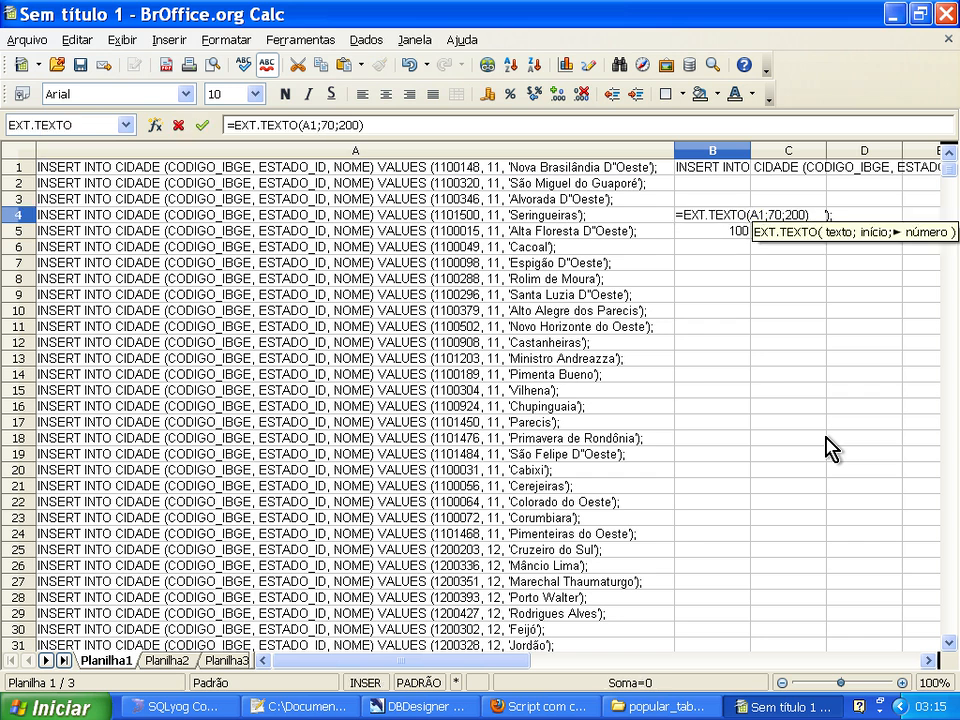
key("Left")
key("Left")
key("Left")
key("Left")
key("Delete")
key("Delete")
key("ctrl+v")
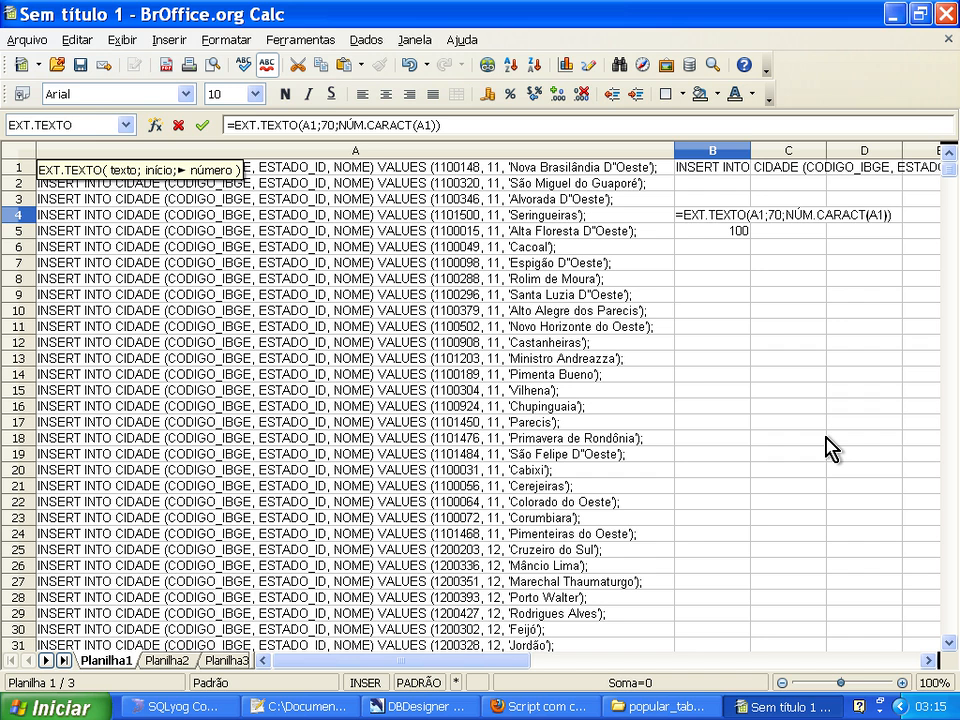
Subtract 70 from NÚM.CARACT(A1) in B4's EXT.TEXTO formula.
type("-")
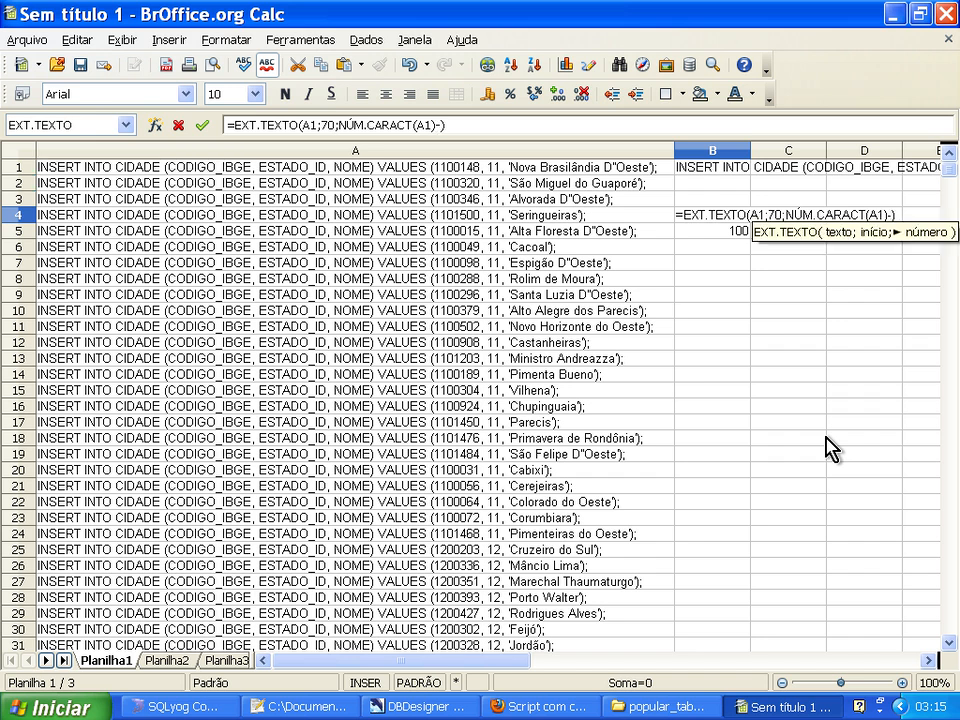
key("BackSpace")
key("Left")
key("Right")
type("70")
key("Return")
key("Up")
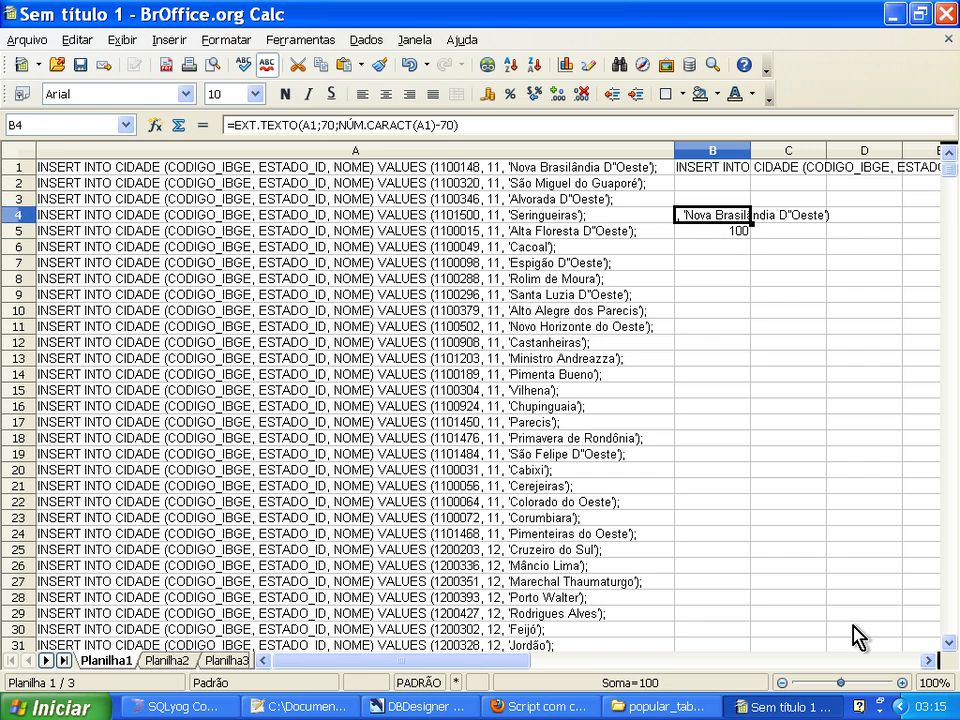
Change the number subtracted from NÚM.CARACT(A1) in B4's formula to 69.
key("Down")
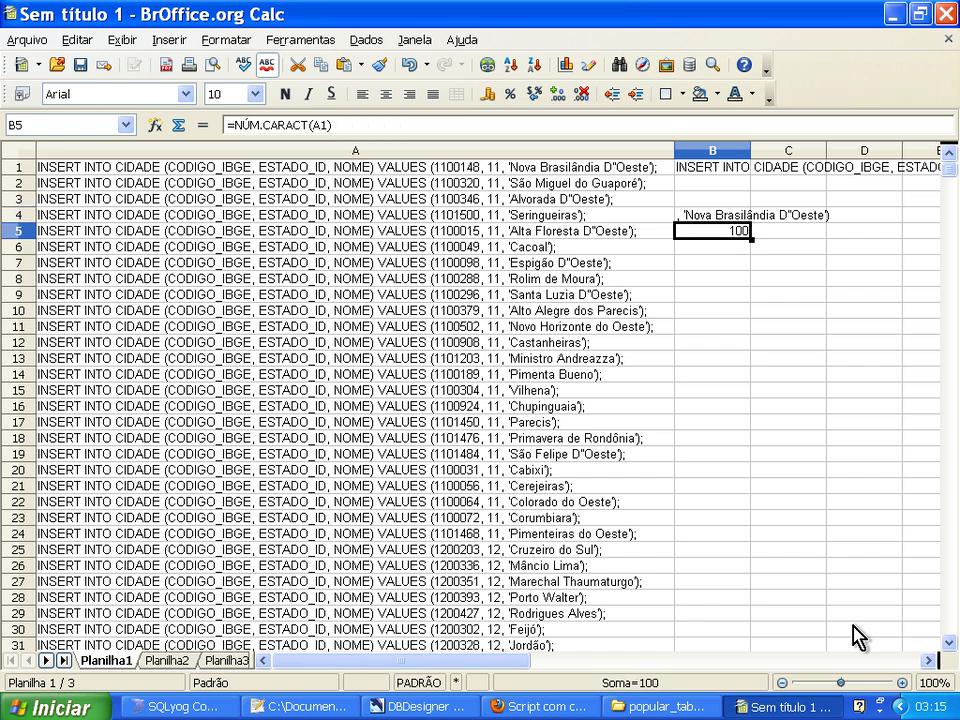
key("Up")
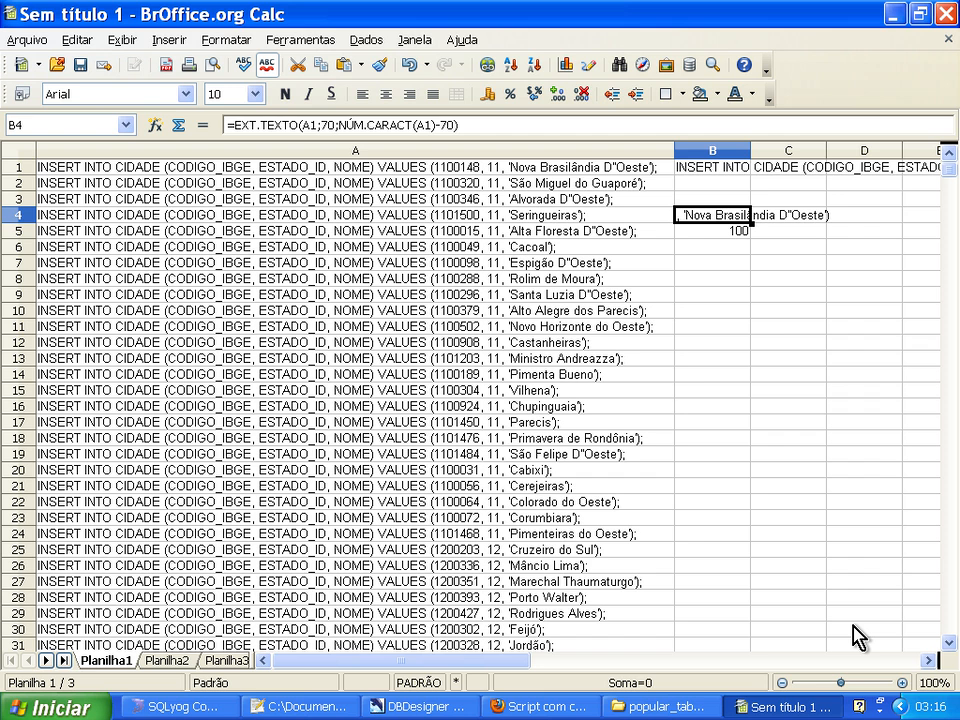
key("F2")
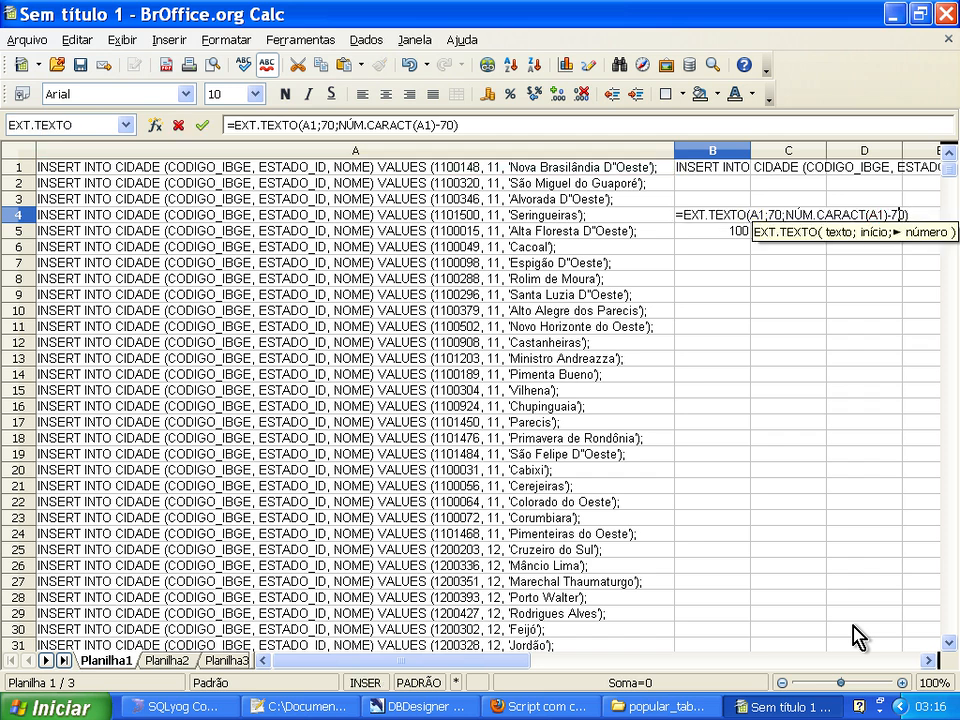
key("BackSpace")
key("BackSpace")
type("69")
key("Return")
key("Up")
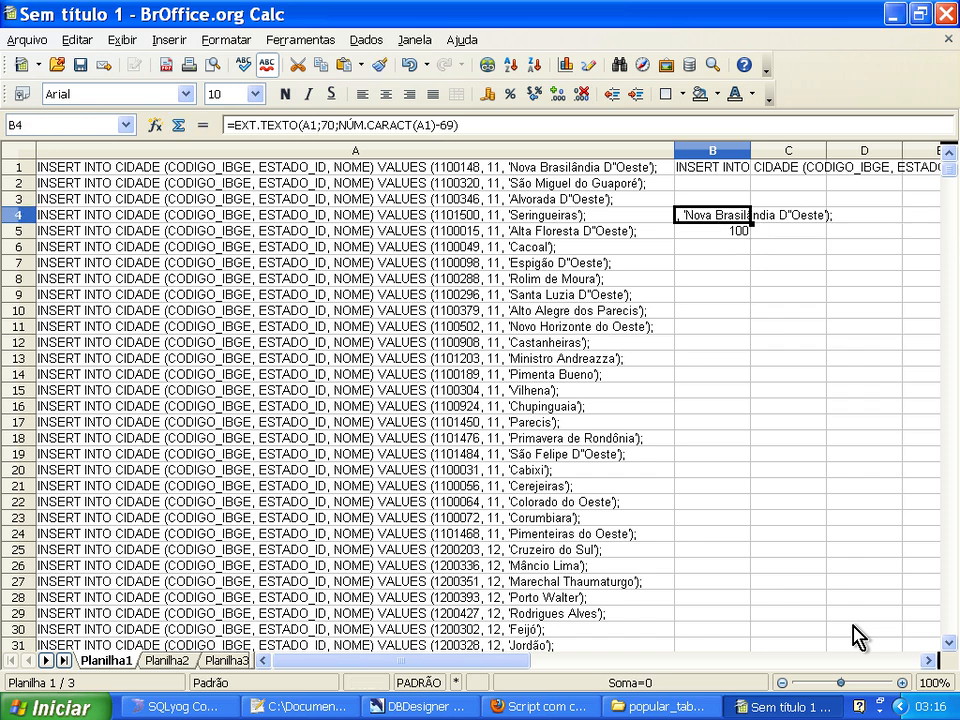
Copy the expression EXT.TEXTO(A1;70;NÚM.CARACT(A1)-69) from B4 without its equals sign.
left_click(480, 122)
left_click_drag(480, 122, 240, 118)
key("ctrl+c")
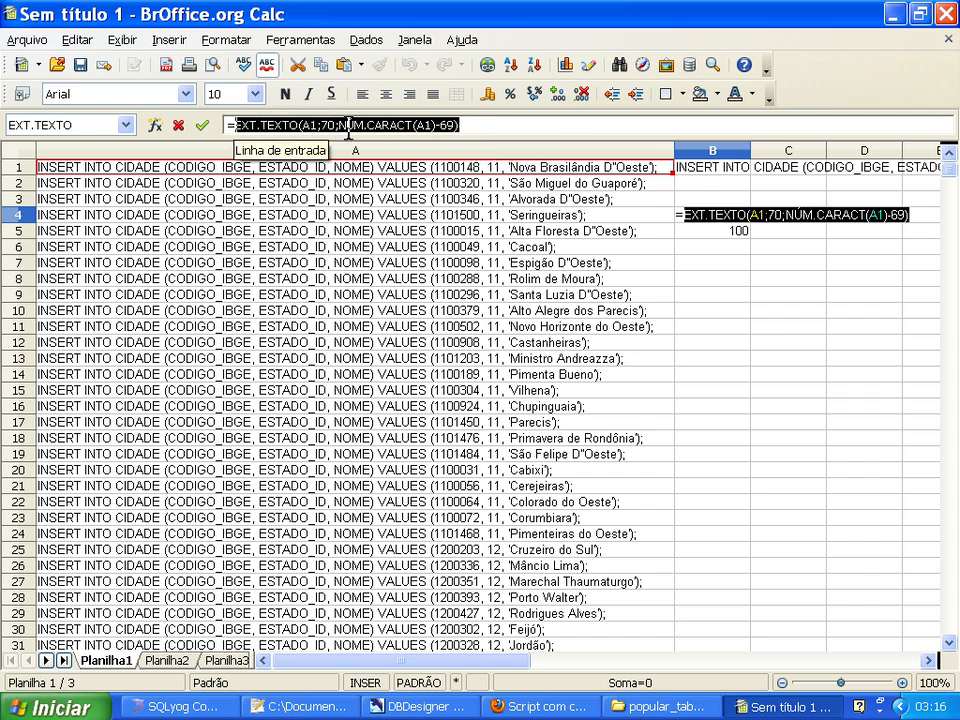
key("Escape")
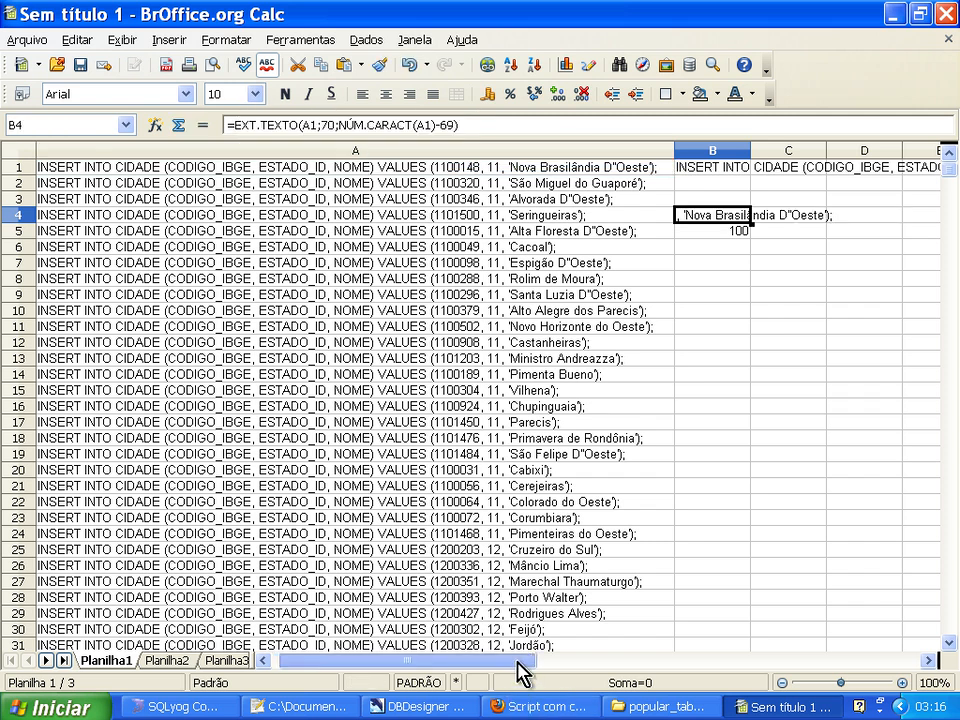
Replace the final ")" string in B1's formula with the copied EXT.TEXTO(A1;70;NÚM.CARACT(A1)-69) expression.
left_click_drag(521, 673, 606, 664)
left_click(61, 171)
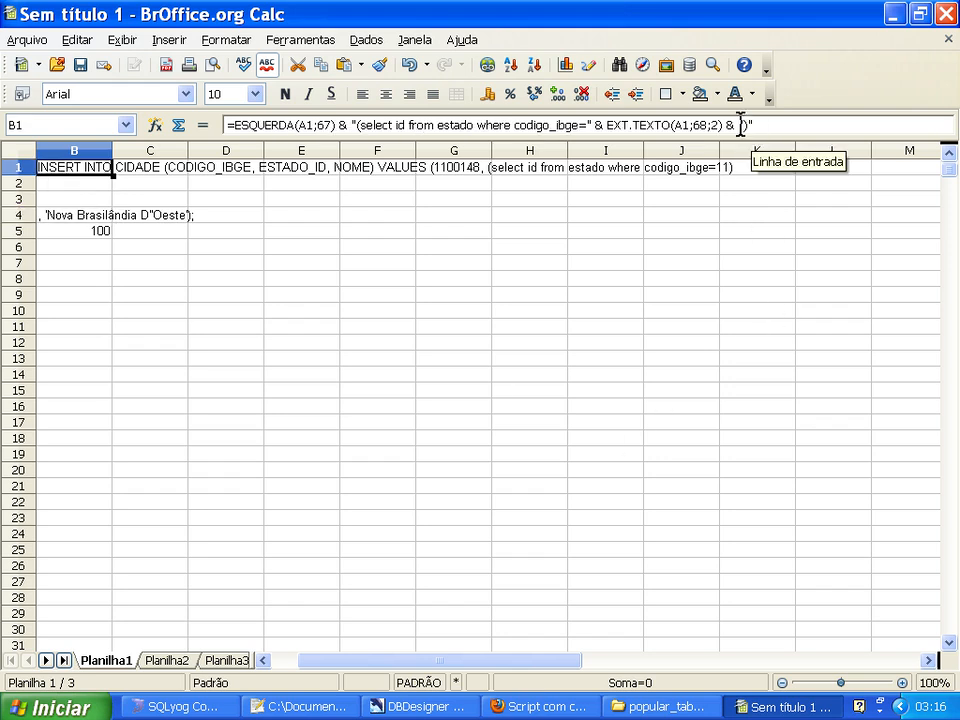
left_click(741, 125)
key("shift+End")
key("Delete")
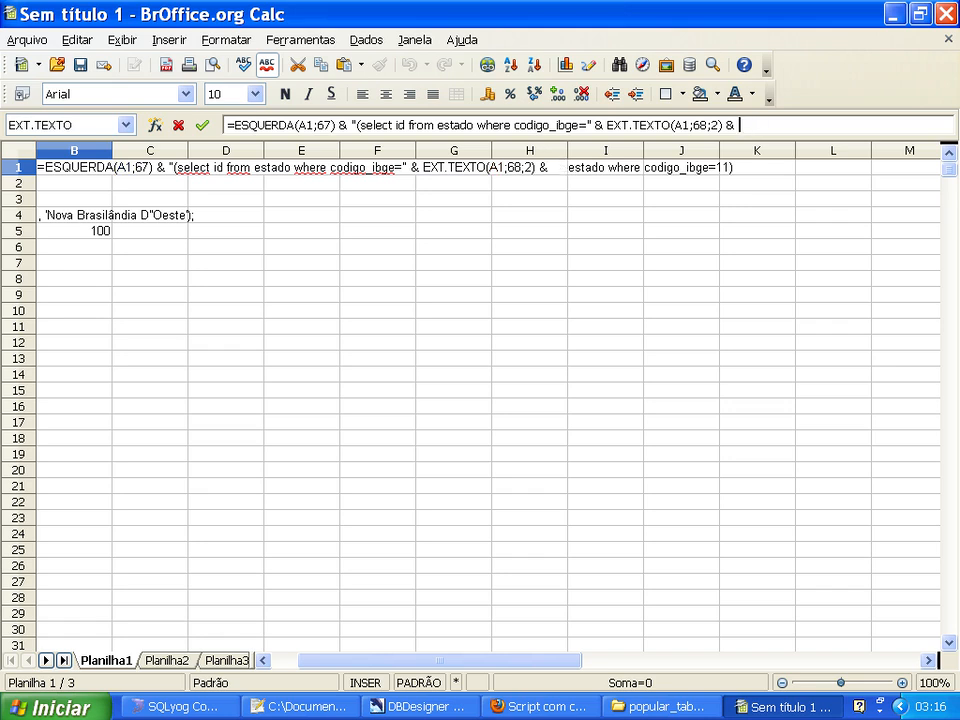
key("ctrl+v")
key("Return")
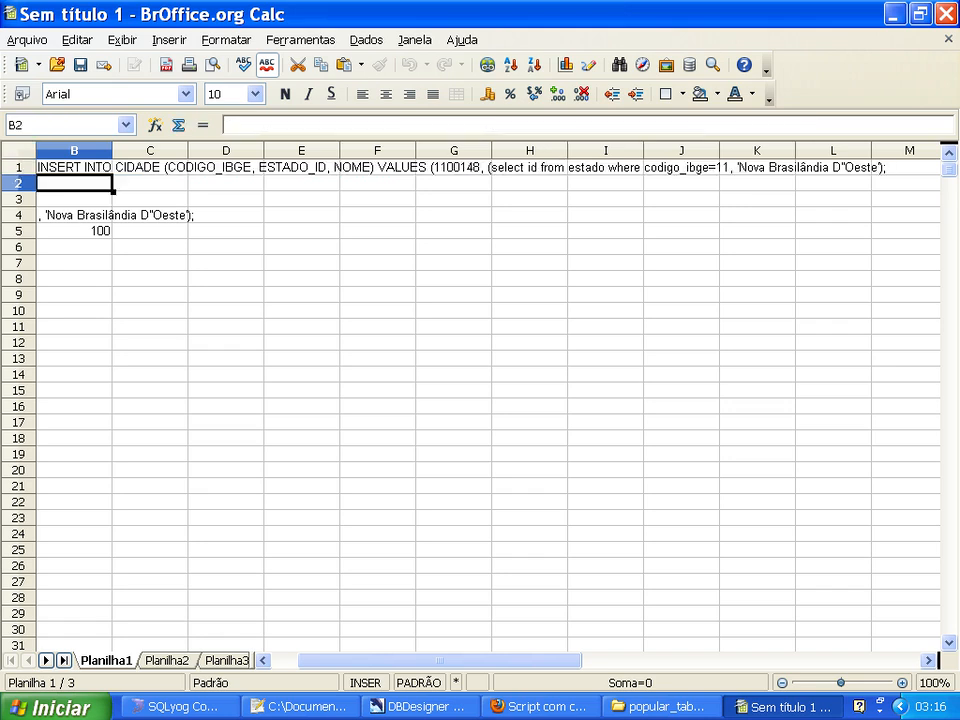
left_click(74, 167)
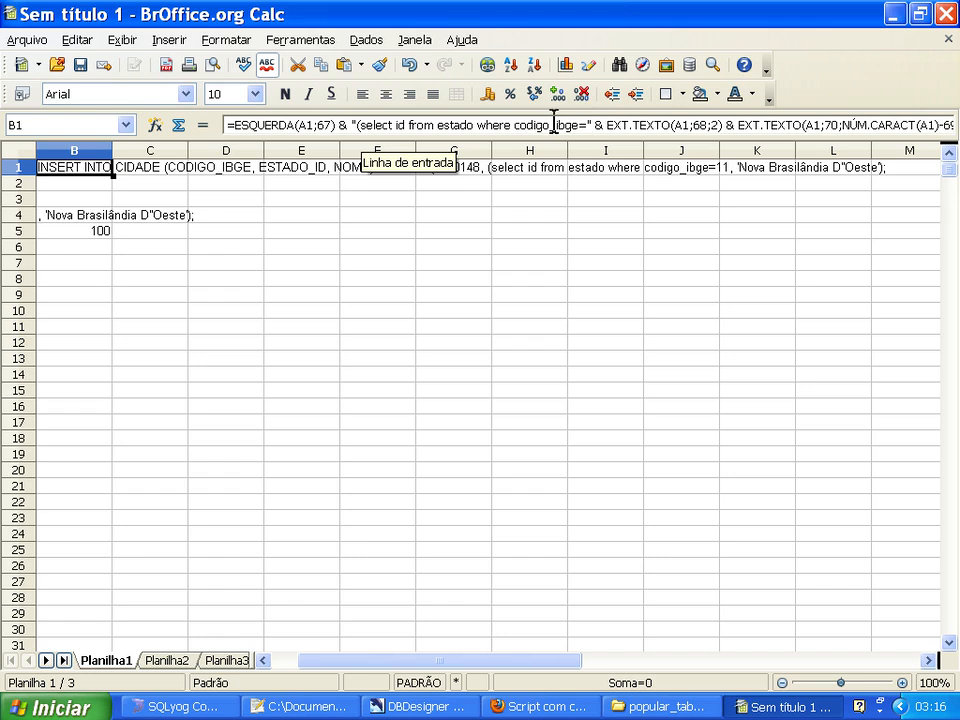
left_click(928, 660)
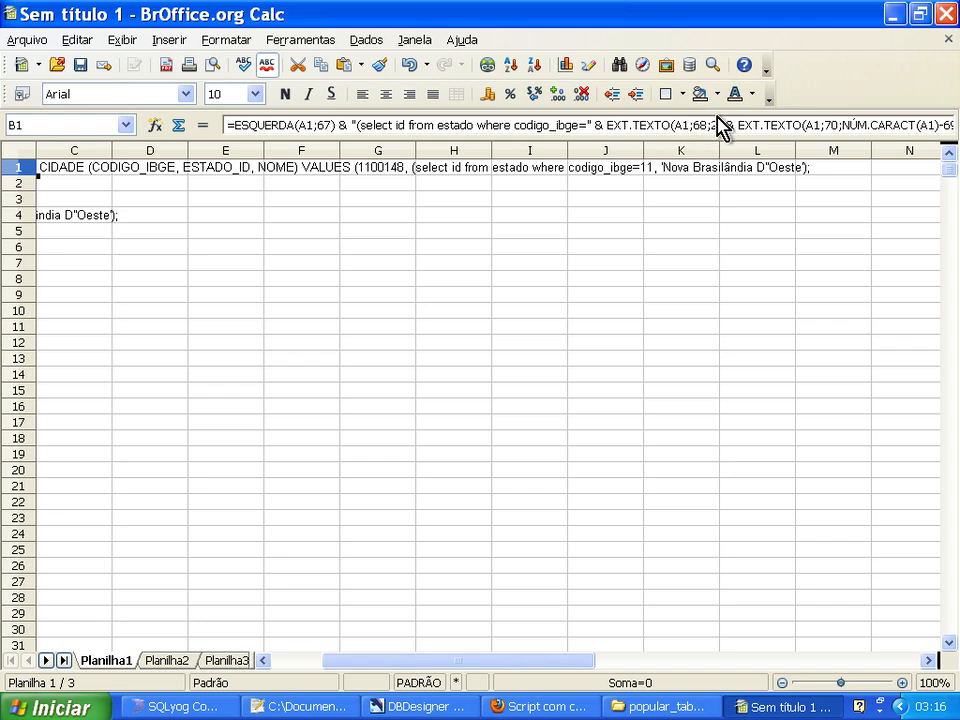
left_click(358, 126)
type("(")
Clear the helper formulas from cells B4 and B5.
left_click(241, 214)
key("Home")
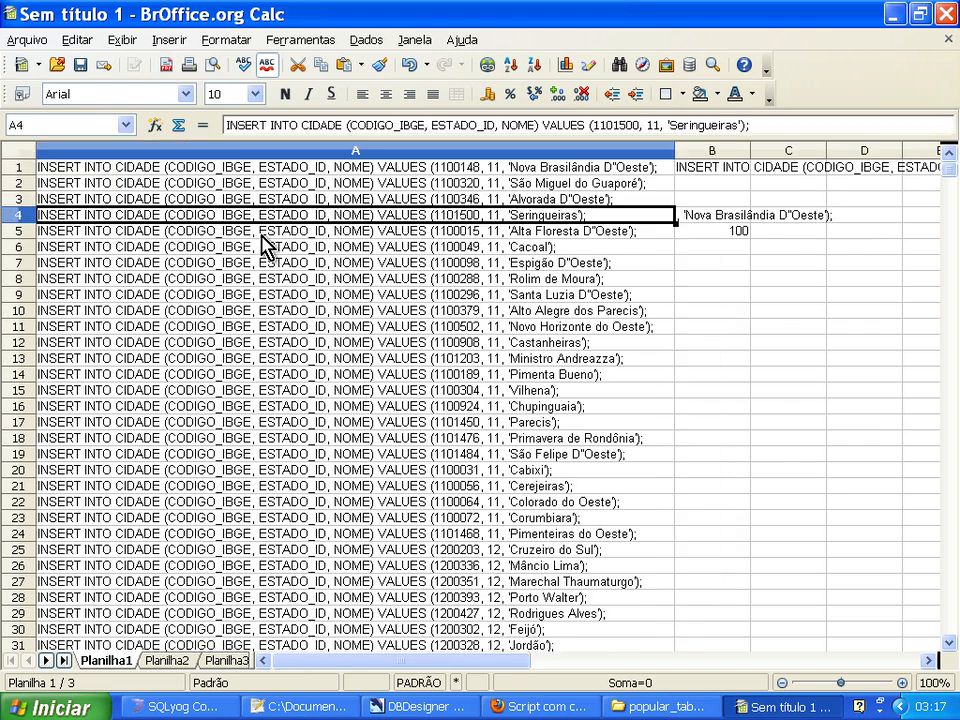
key("Up")
key("Up")
key("Up")
key("Right")
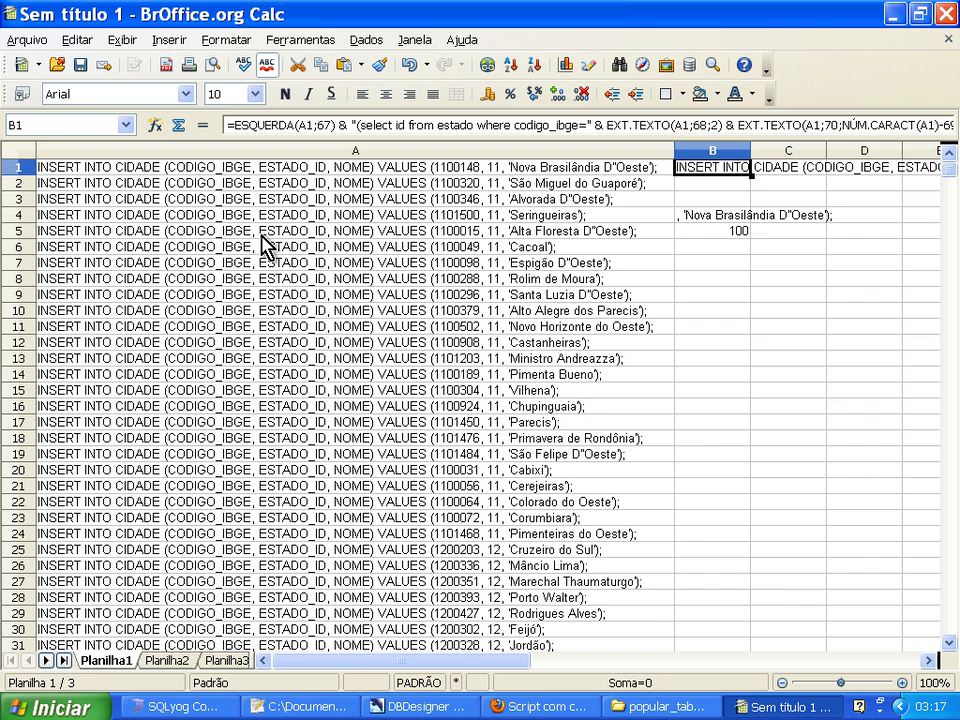
key("Down")
key("Down")
key("Down")
key("shift+Down")
key("BackSpace")
key("Escape")
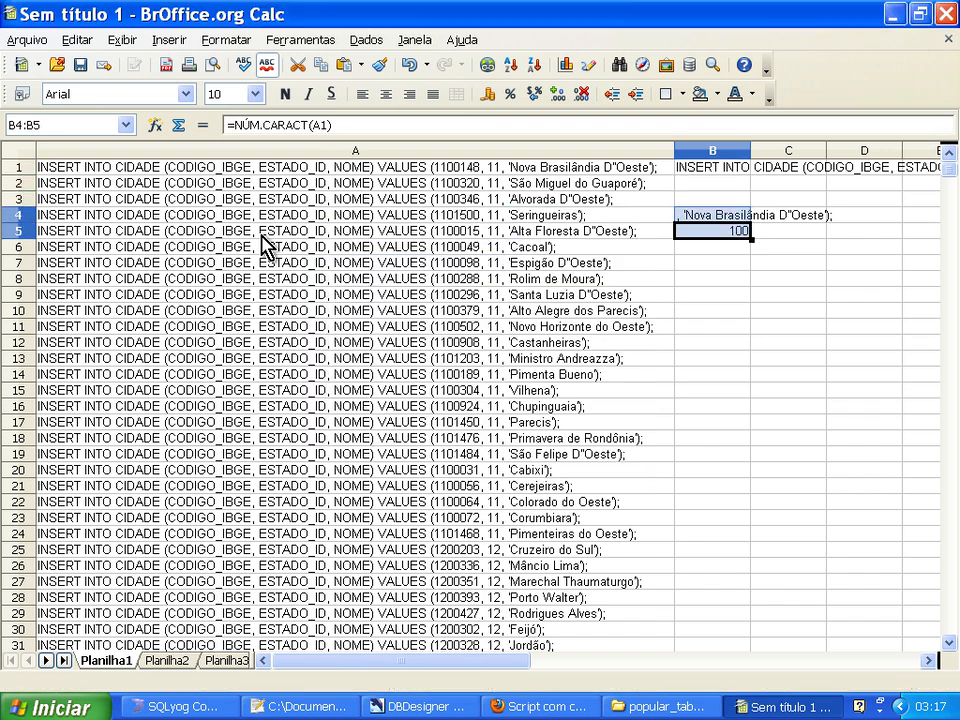
key("Delete")
Fill B1's formula down column B for every row that has a city statement in column A.
key("Up")
key("Up")
key("Up")
key("Up")
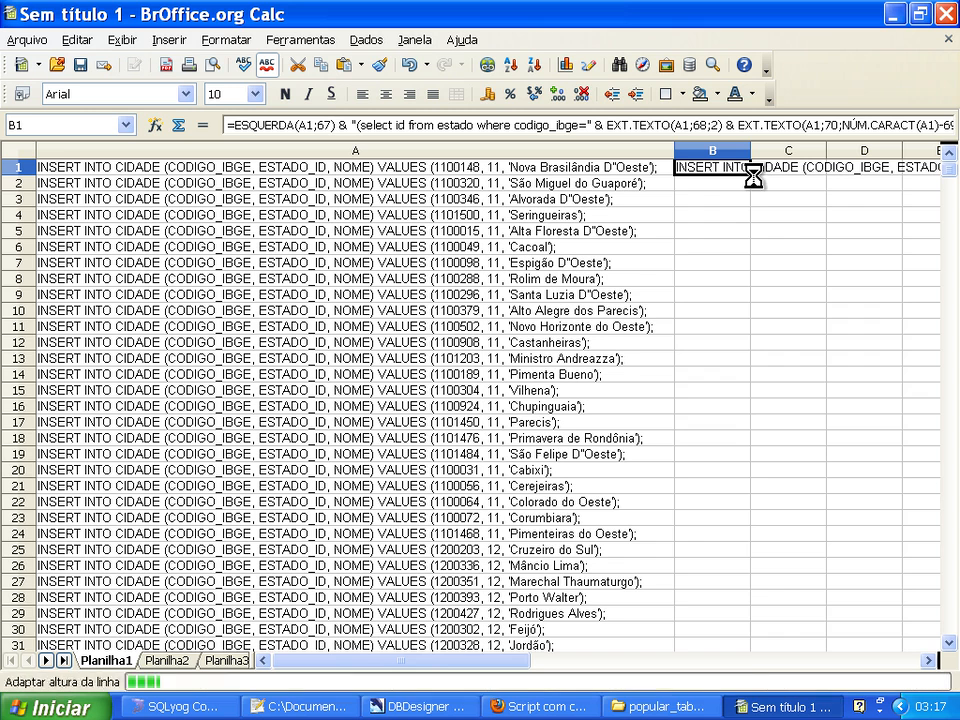
double_click(751, 173)
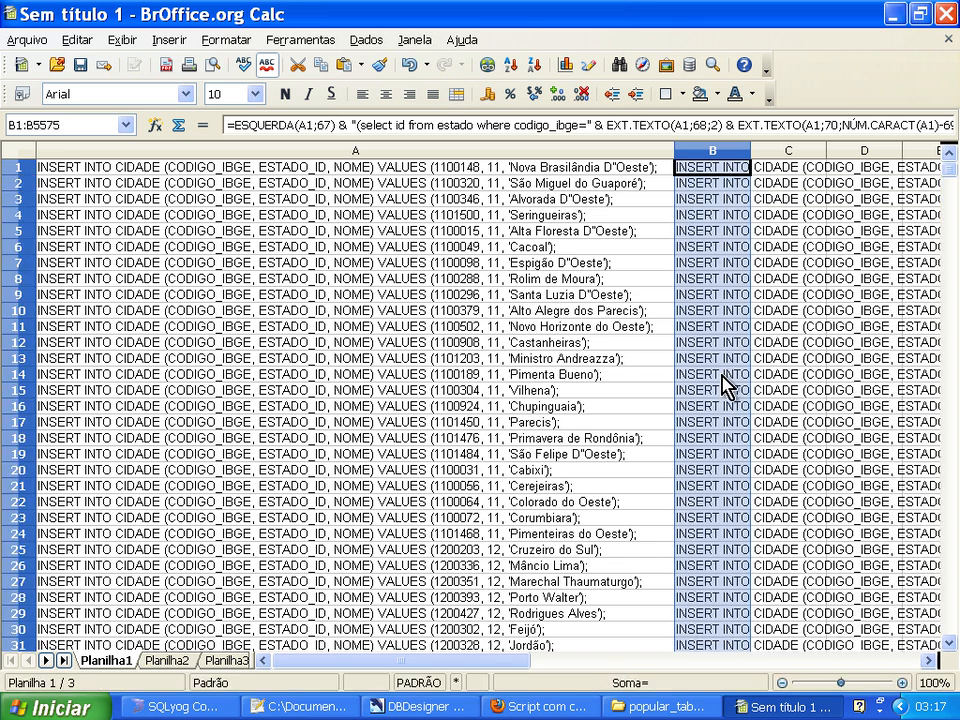
Copy the generated INSERT statement from B1 and paste it into a new Notepad++ document.
left_click(722, 376)
left_click(708, 168)
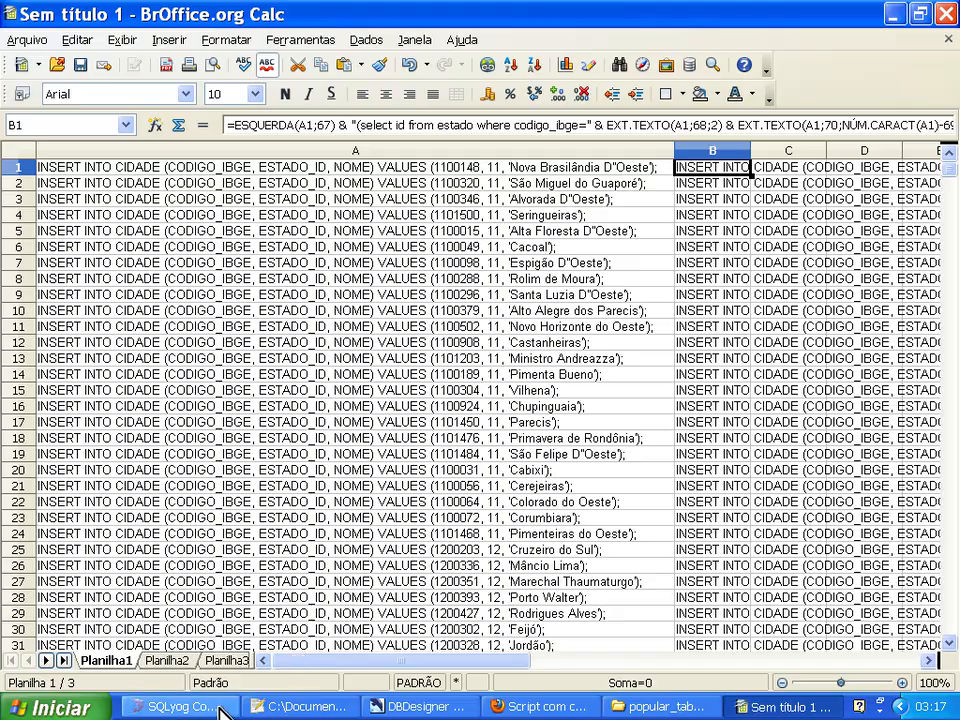
left_click(283, 712)
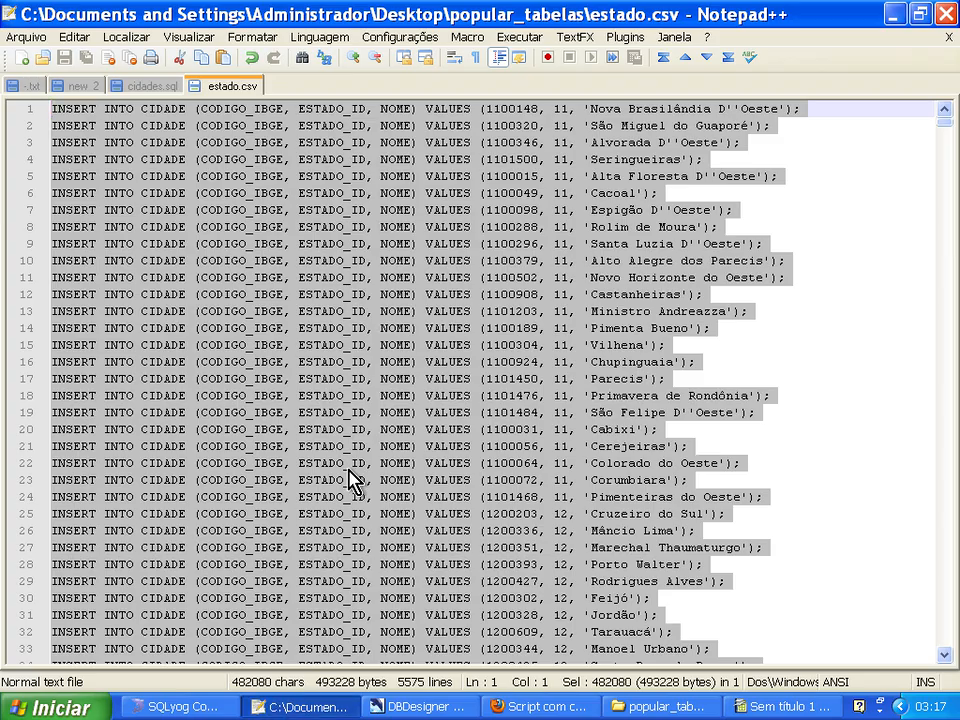
key("ctrl+n")
key("ctrl+v")
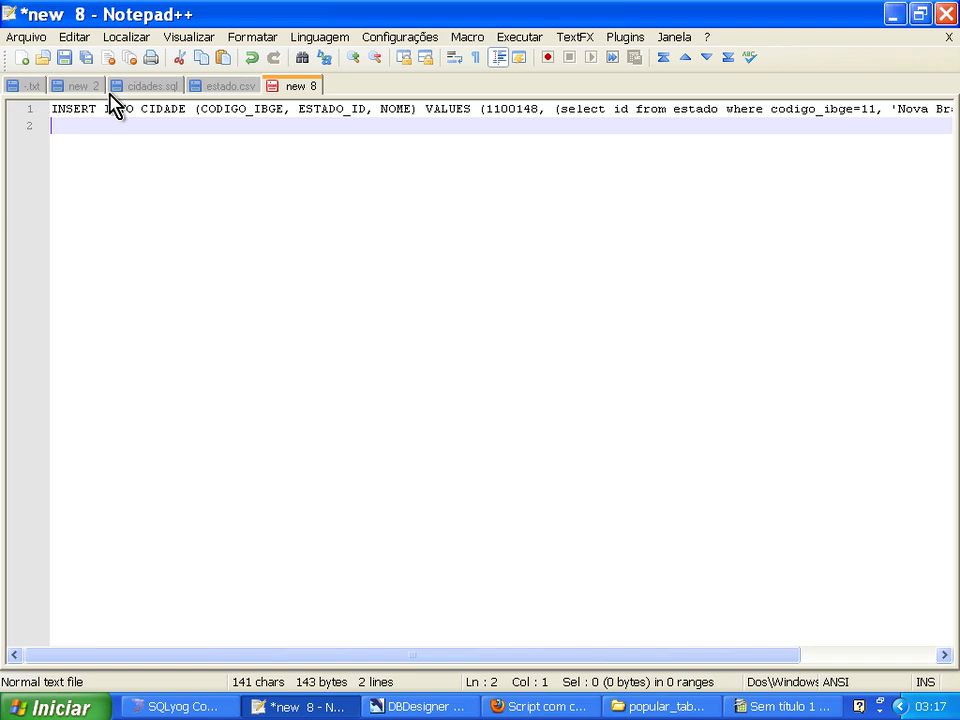
Examine the pasted INSERT statement, checking the estado subquery's parentheses and the city name ending.
left_click(256, 108)
left_click(322, 108)
left_click(388, 108)
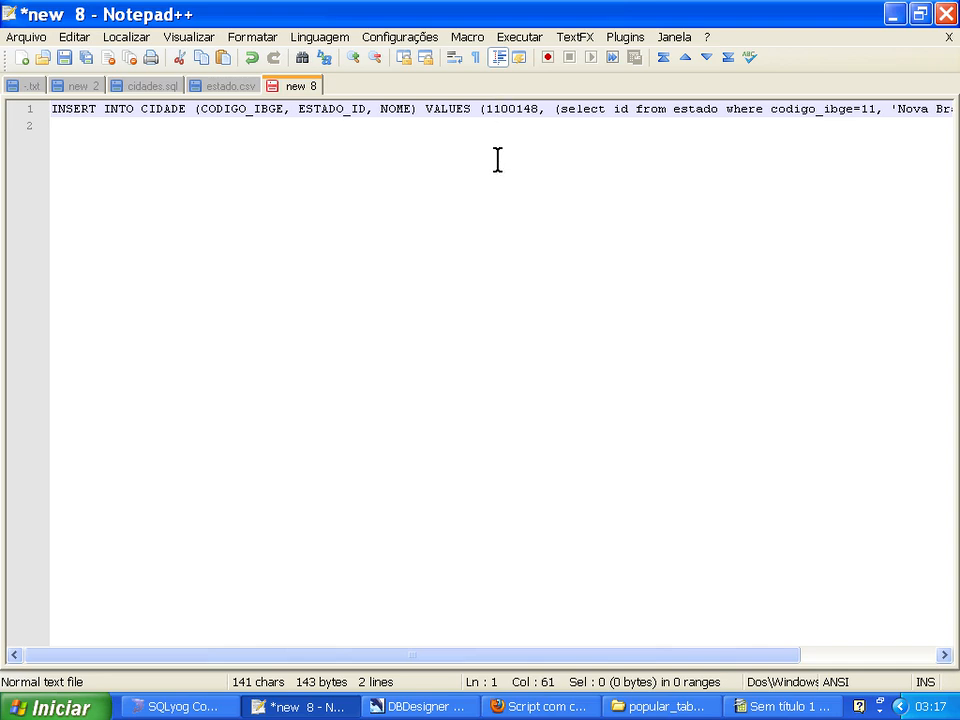
left_click_drag(426, 655, 565, 658)
left_click(452, 108)
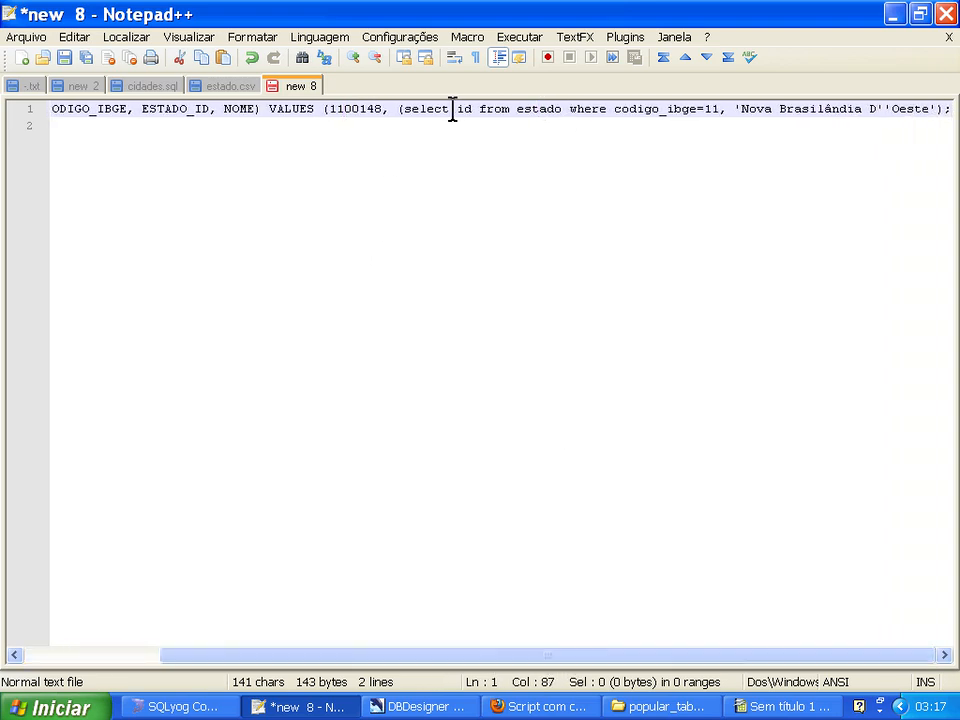
left_click(713, 108)
left_click(713, 109)
left_click_drag(578, 657, 630, 652)
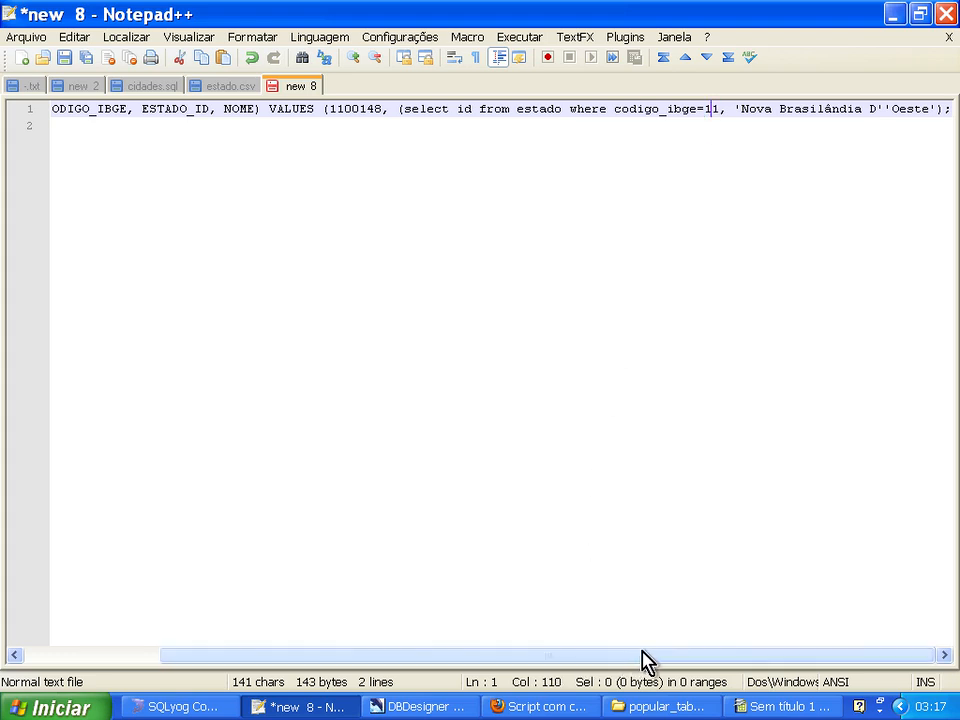
left_click(884, 109)
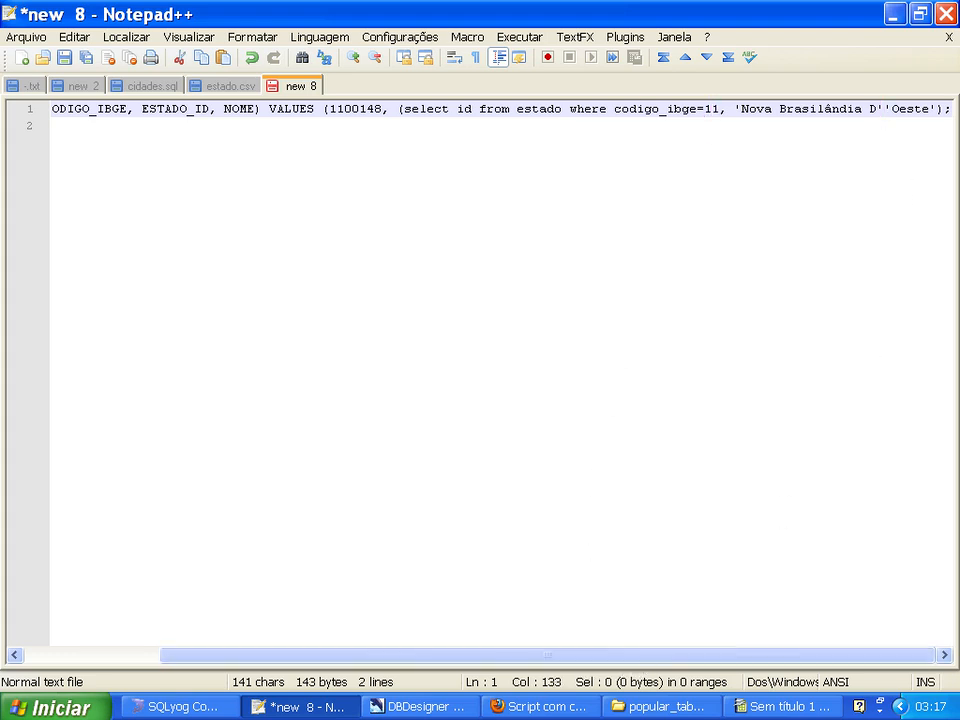
Copy the INSERT statement from the Notepad++ document into SQLyog's query editor and execute it.
key("Home")
key("shift+End")
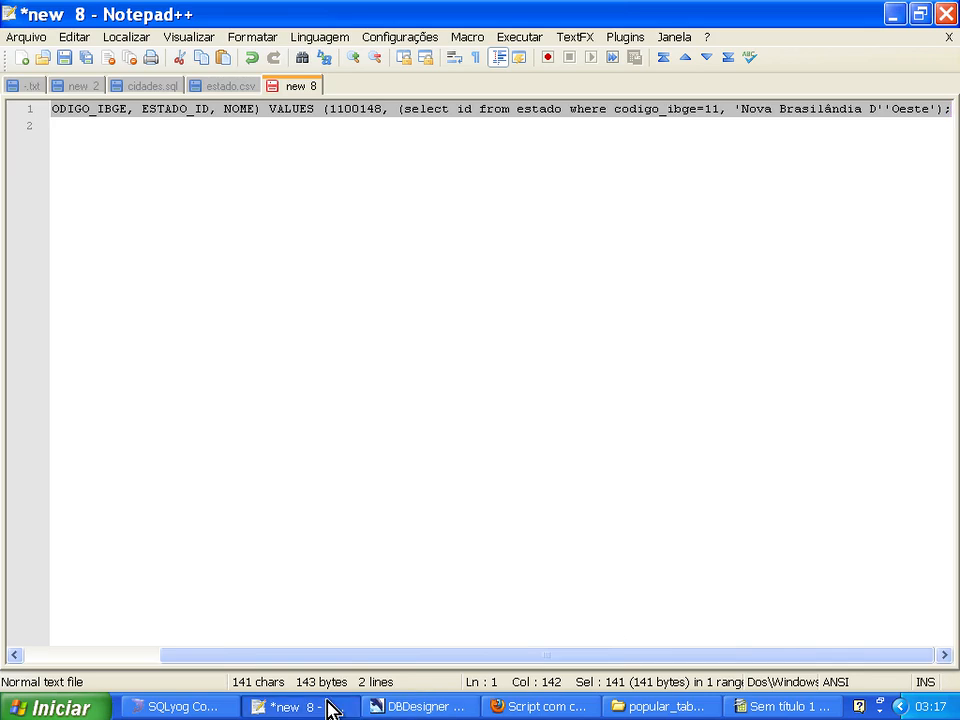
left_click(195, 707)
key("ctrl+v")
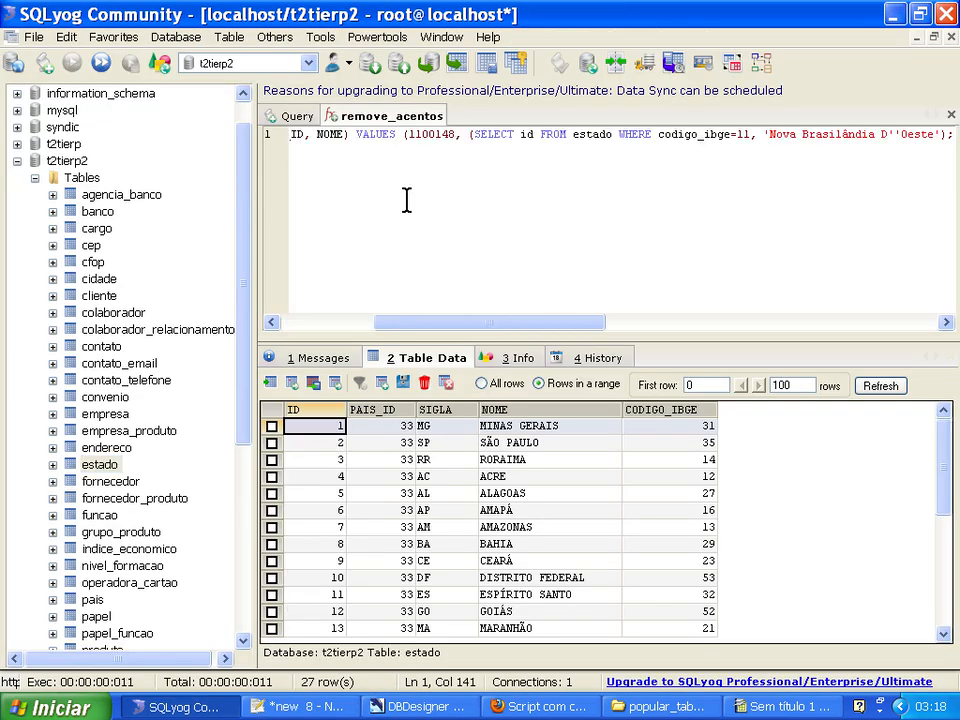
right_click(457, 203)
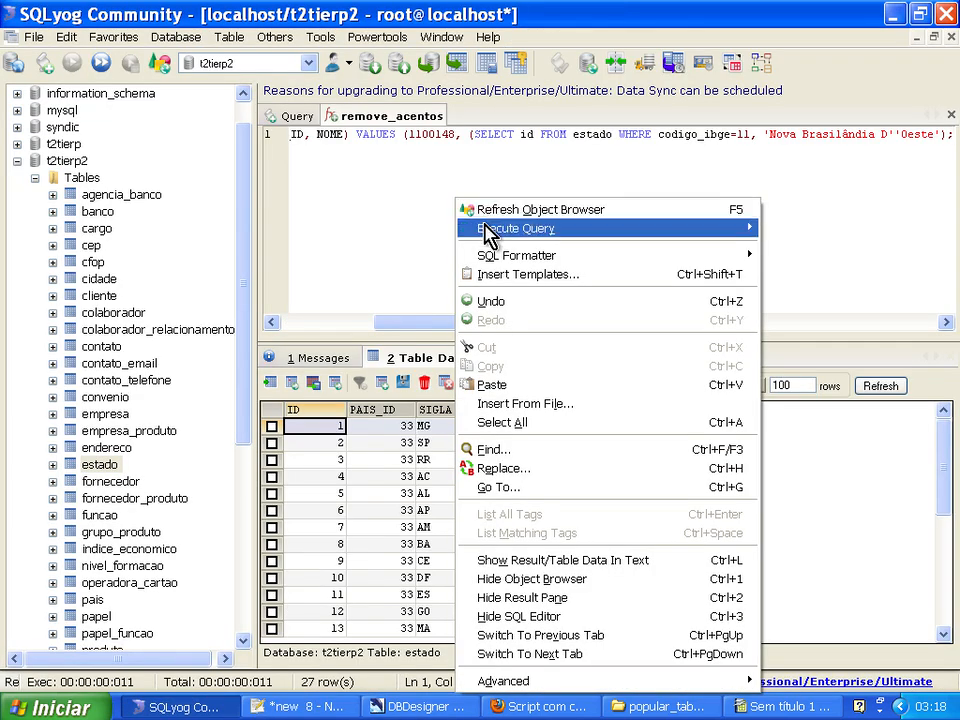
mouse_move(489, 232)
left_click(330, 266)
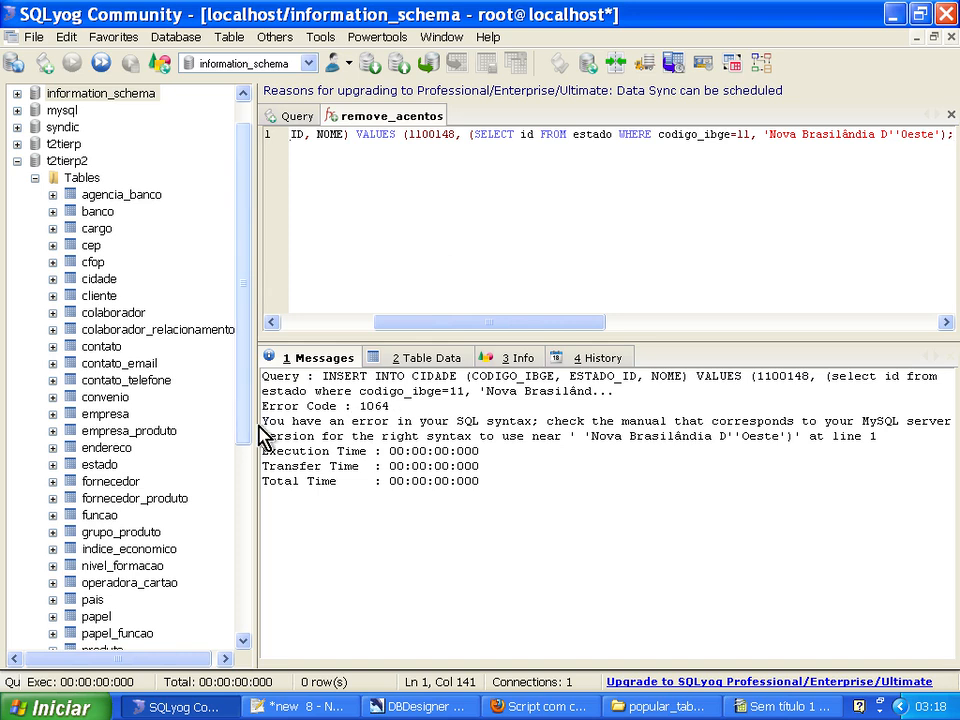
Close the estado subquery with a parenthesis after codigo_ibge=11 and execute the corrected INSERT statement.
left_click_drag(257, 428, 200, 425)
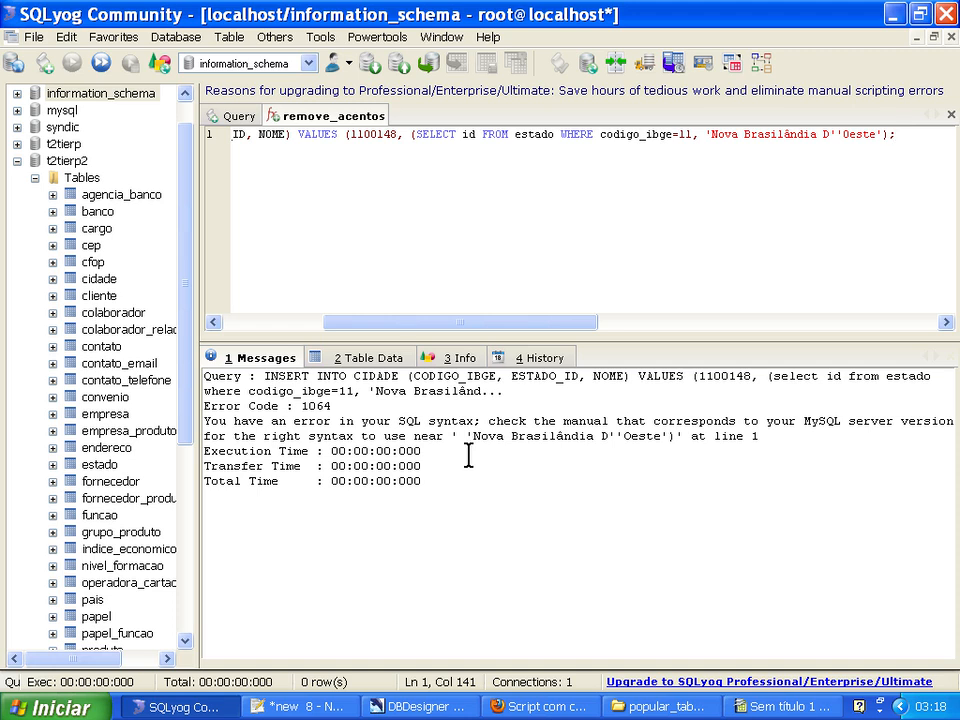
left_click_drag(670, 437, 472, 437)
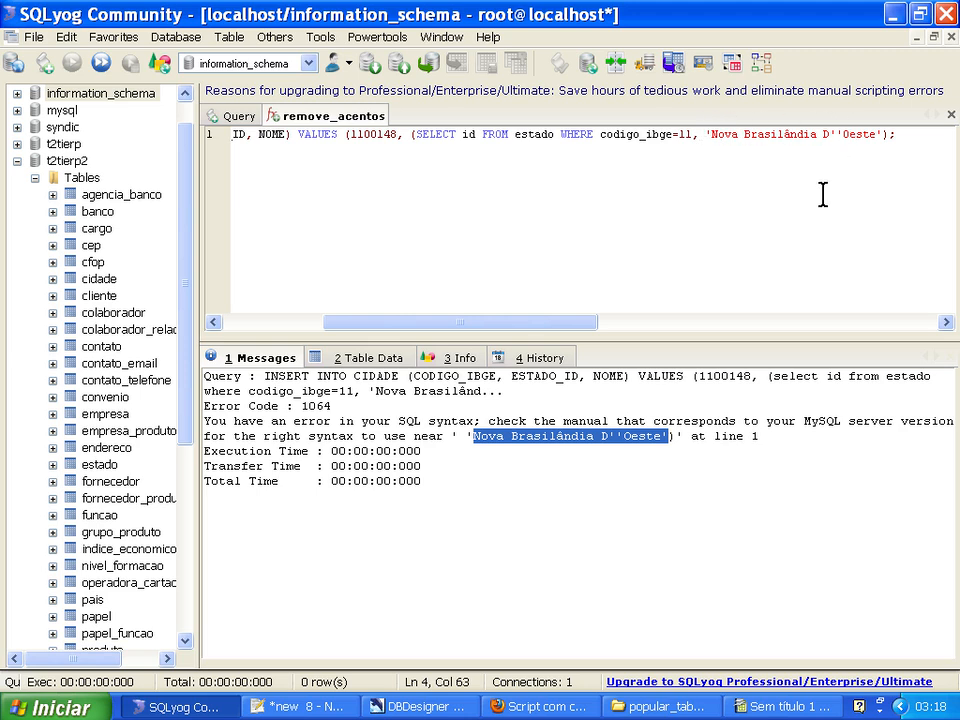
left_click(832, 134)
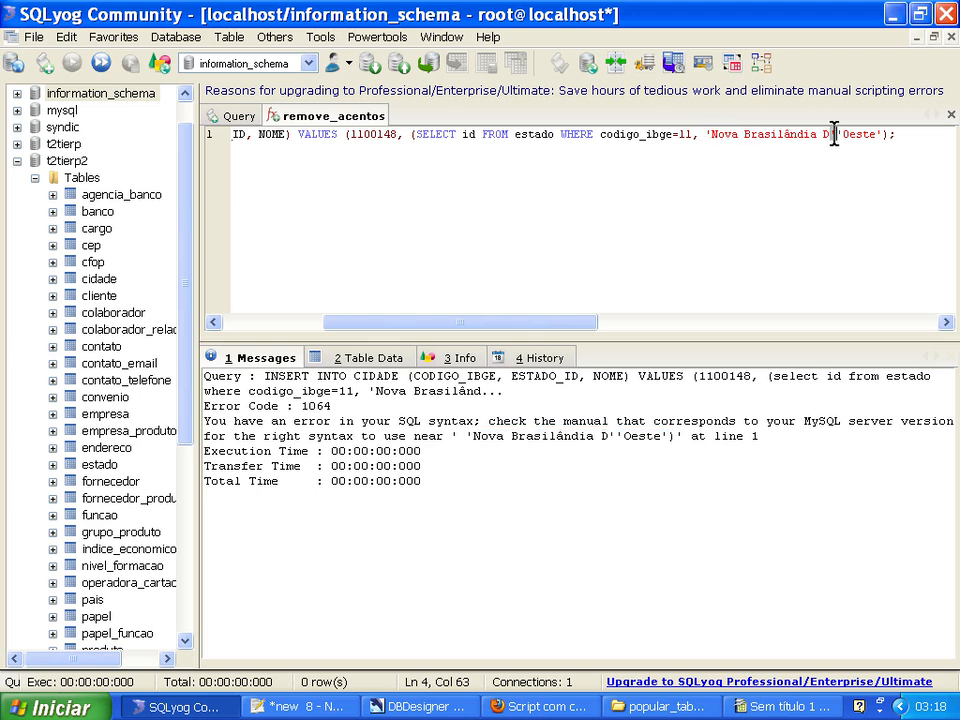
key("End")
left_click(829, 140)
left_click(840, 140)
left_click(417, 135)
left_click(693, 135)
type(")")
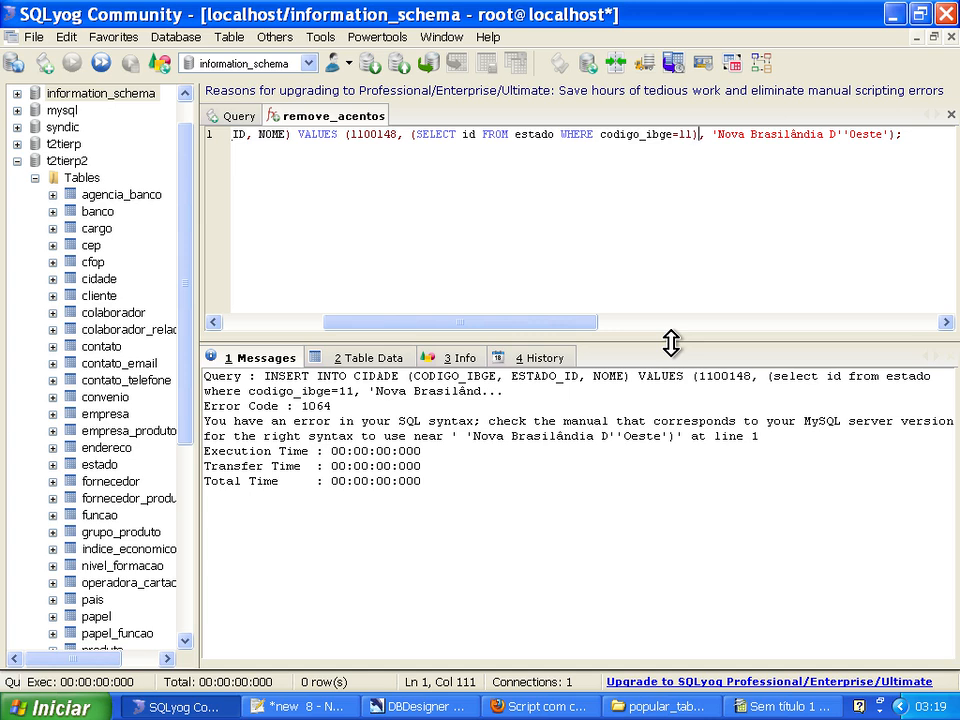
key("F9")
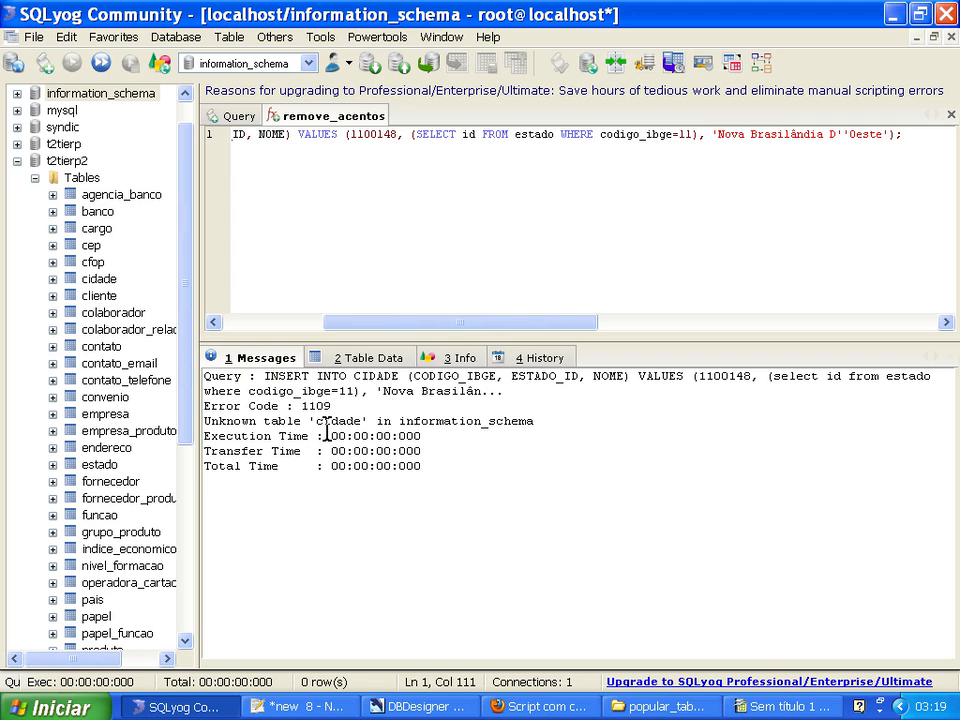
Make t2tierp2 the current database and execute the cidade INSERT statement again.
double_click(361, 421)
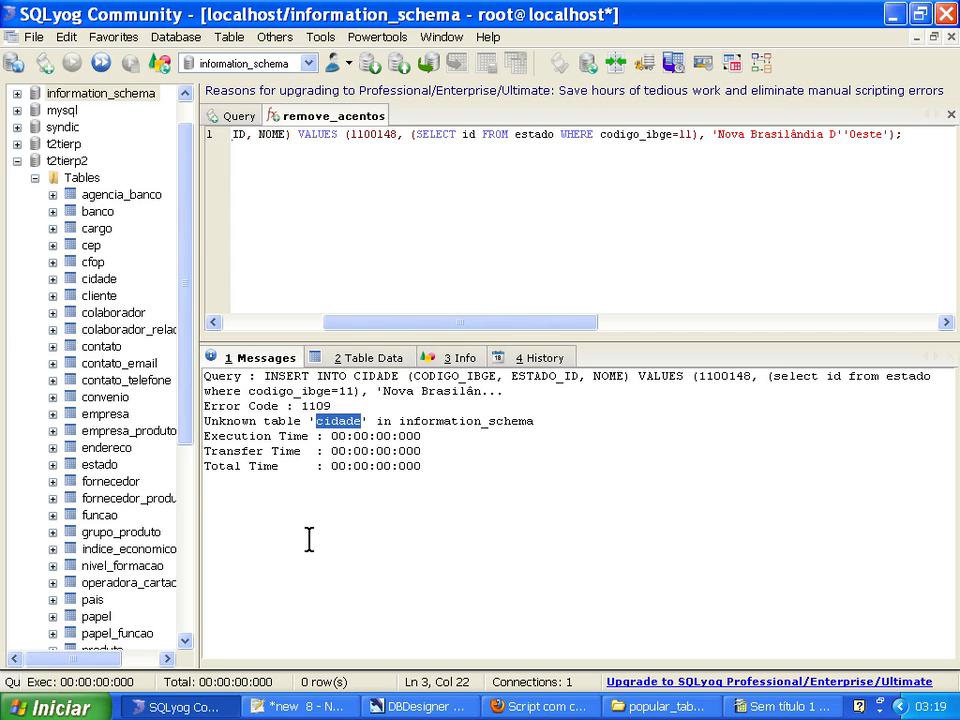
left_click_drag(197, 486, 237, 489)
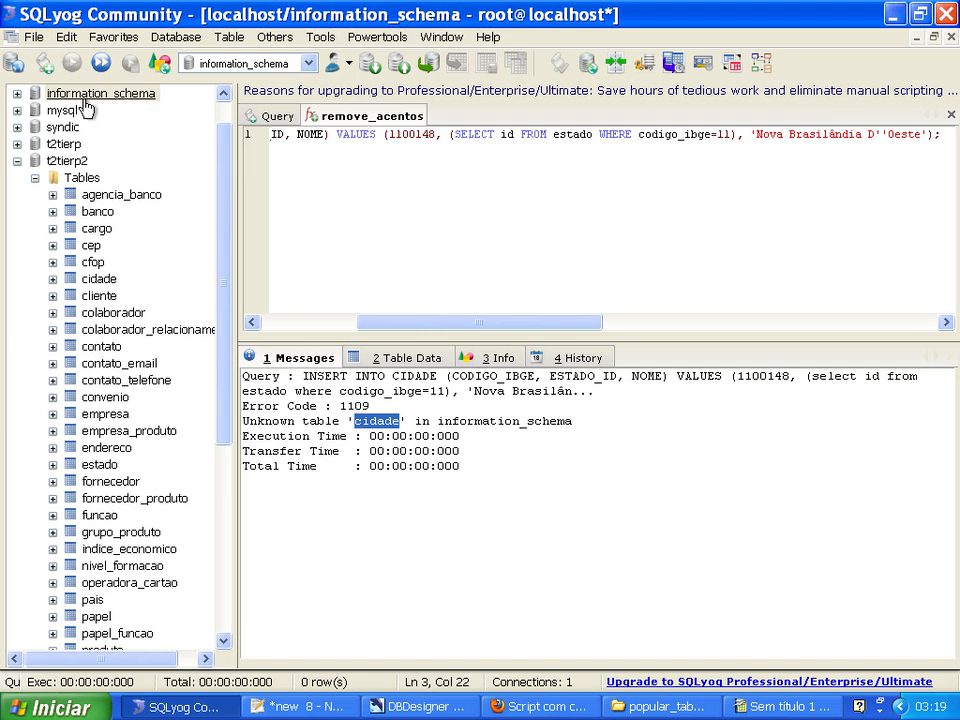
left_click(68, 164)
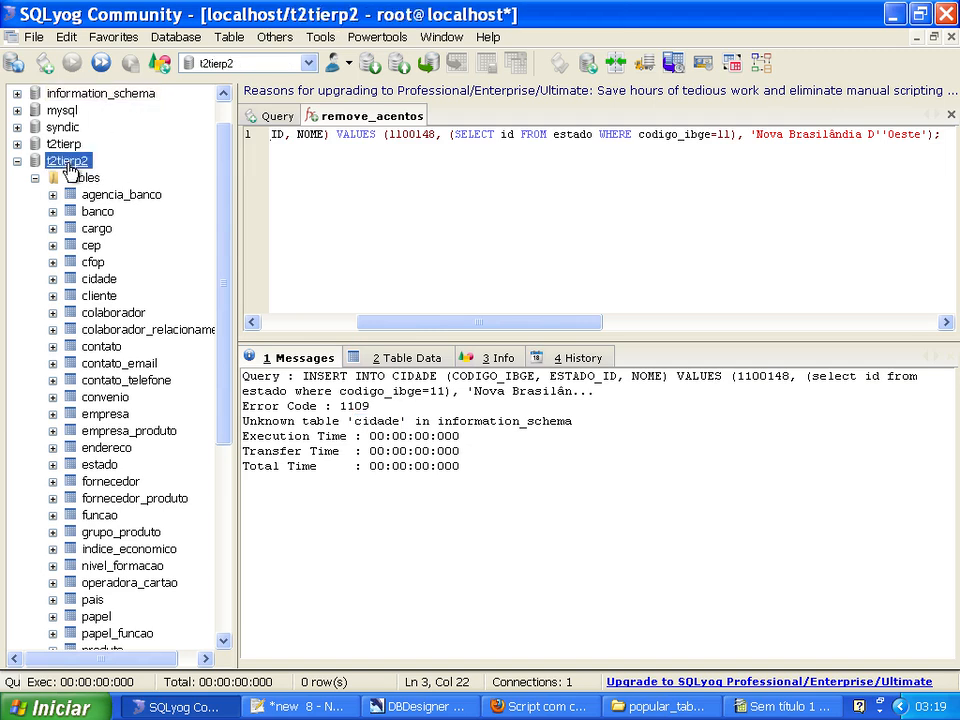
left_click(457, 140)
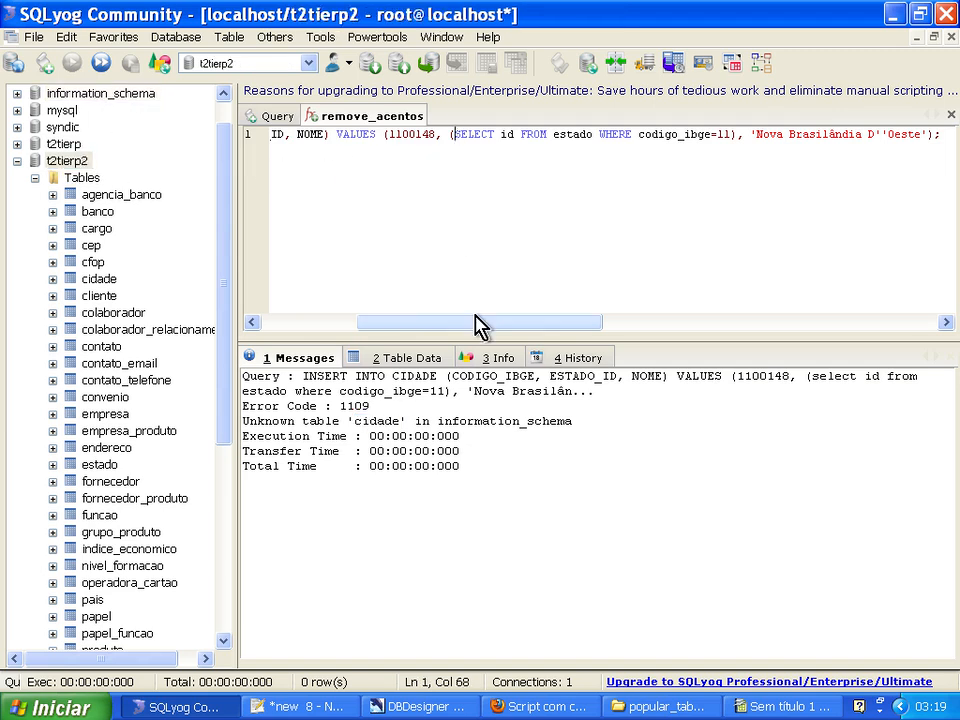
key("F9")
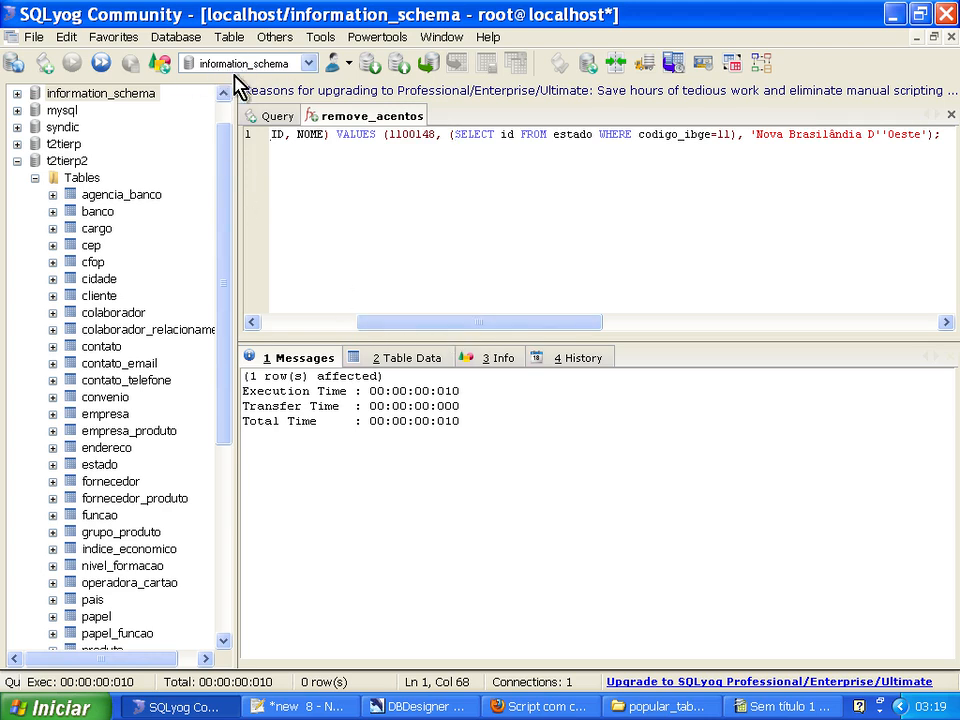
Show the cidade table's data in t2tierp2 and check the ESTADO_ID of the inserted city.
left_click(66, 162)
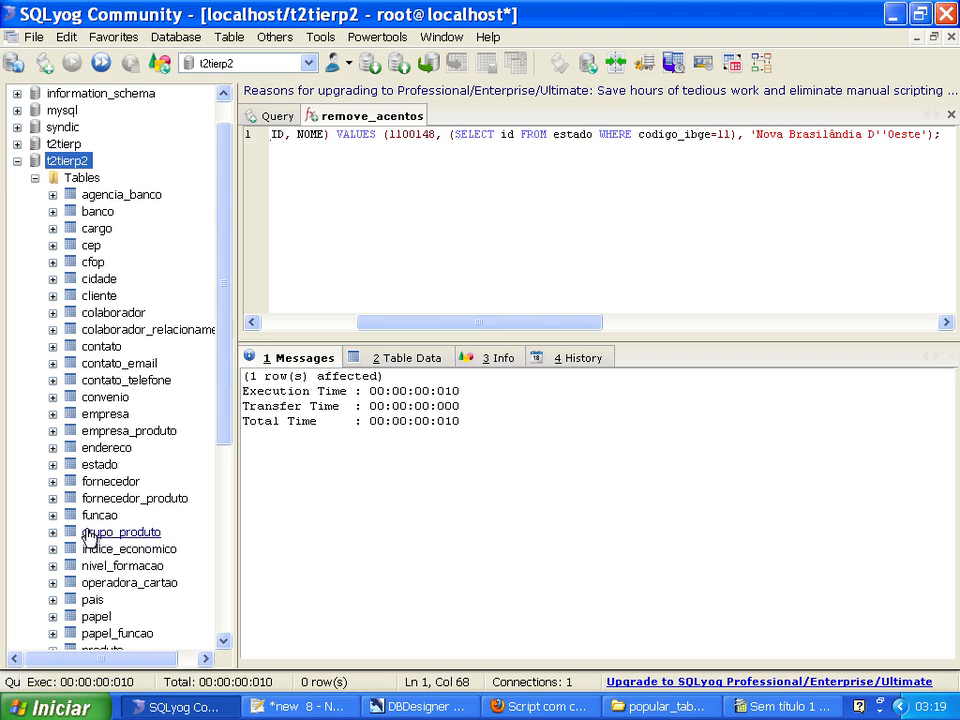
left_click(99, 282)
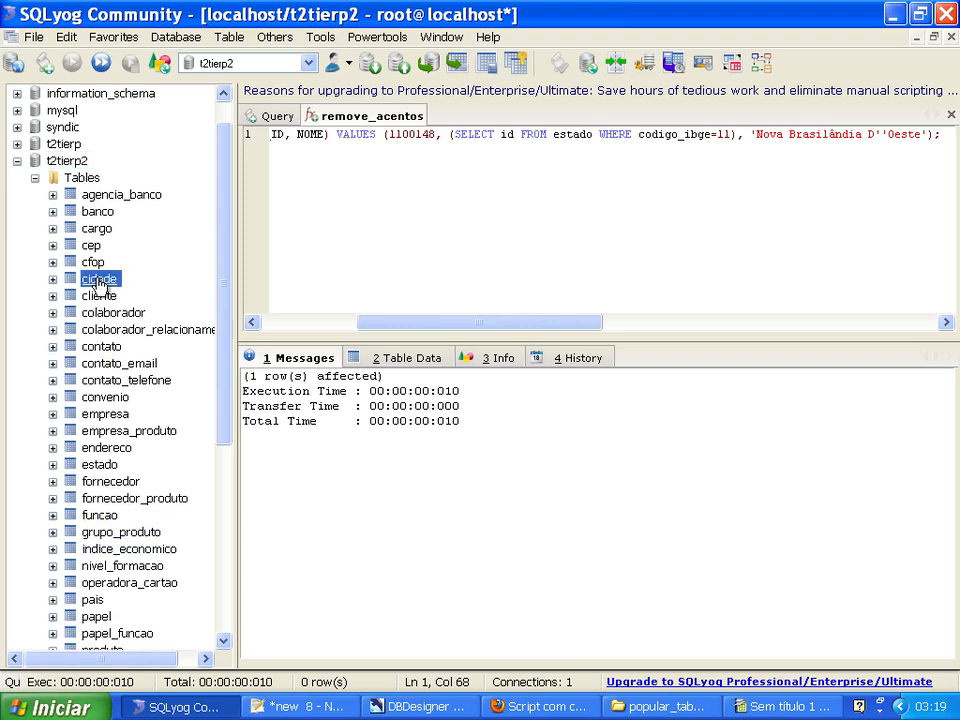
left_click(410, 360)
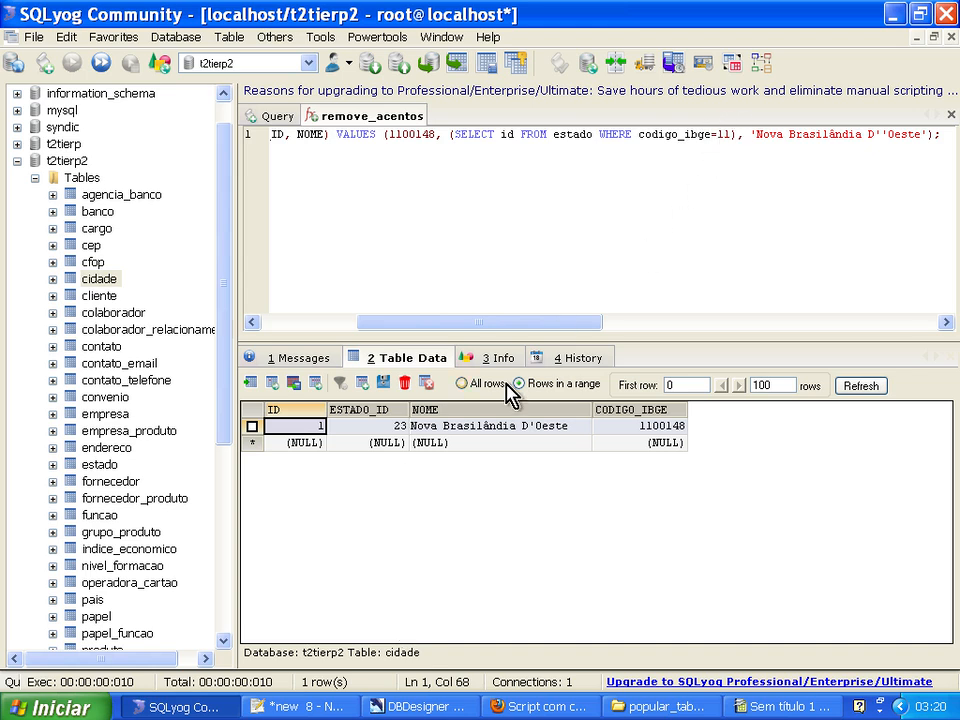
left_click(386, 425)
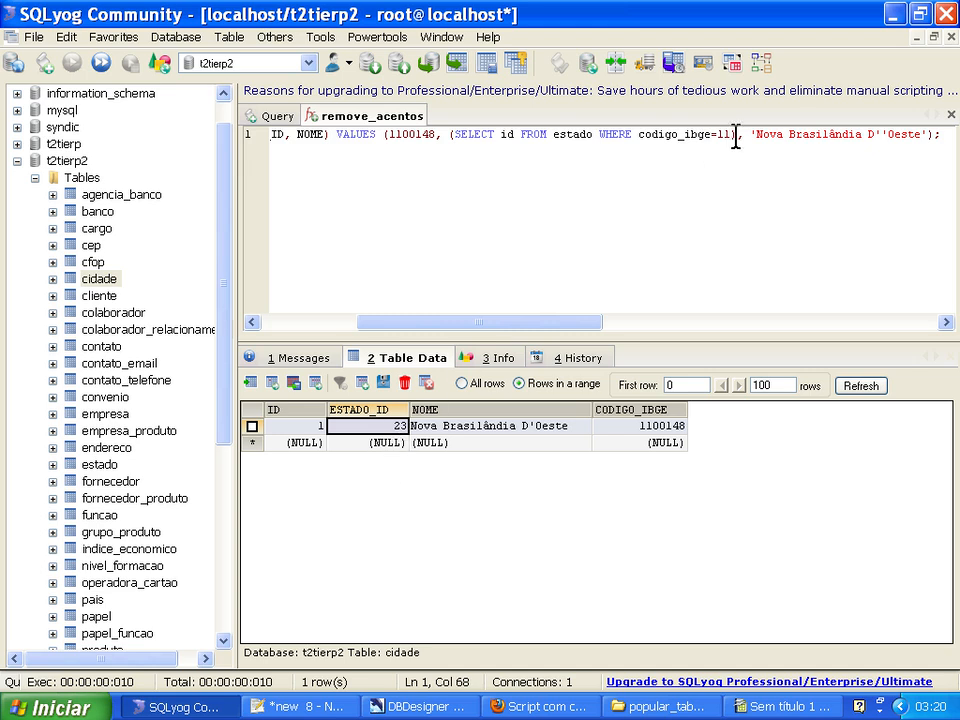
Check the ID and CODIGO_IBGE of the Rondônia row in the estado table's data.
left_click(84, 464)
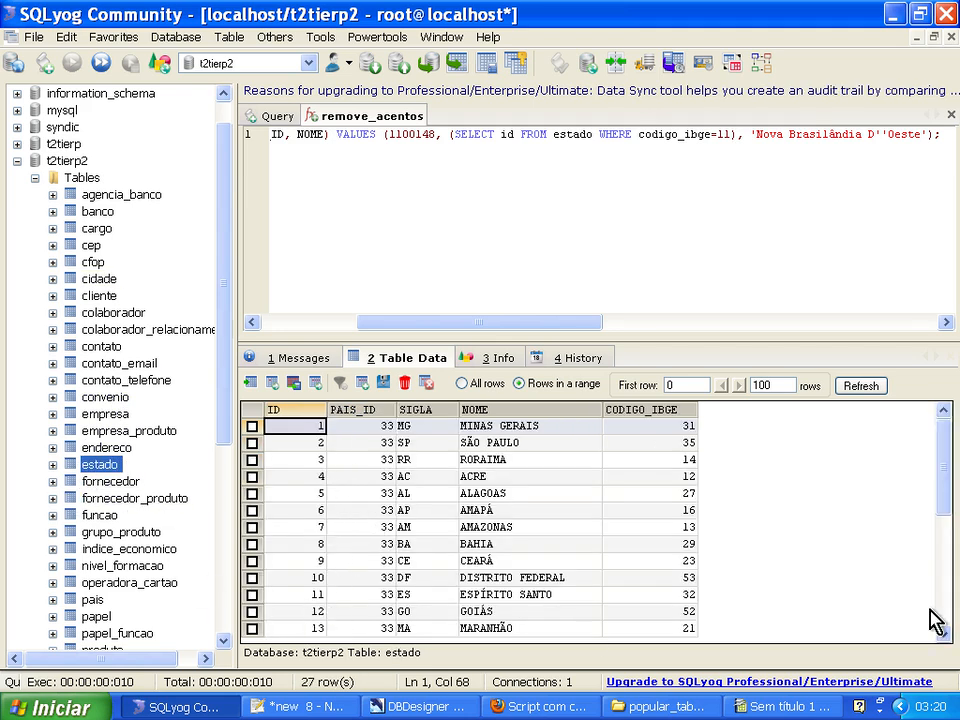
left_click_drag(950, 512, 951, 610)
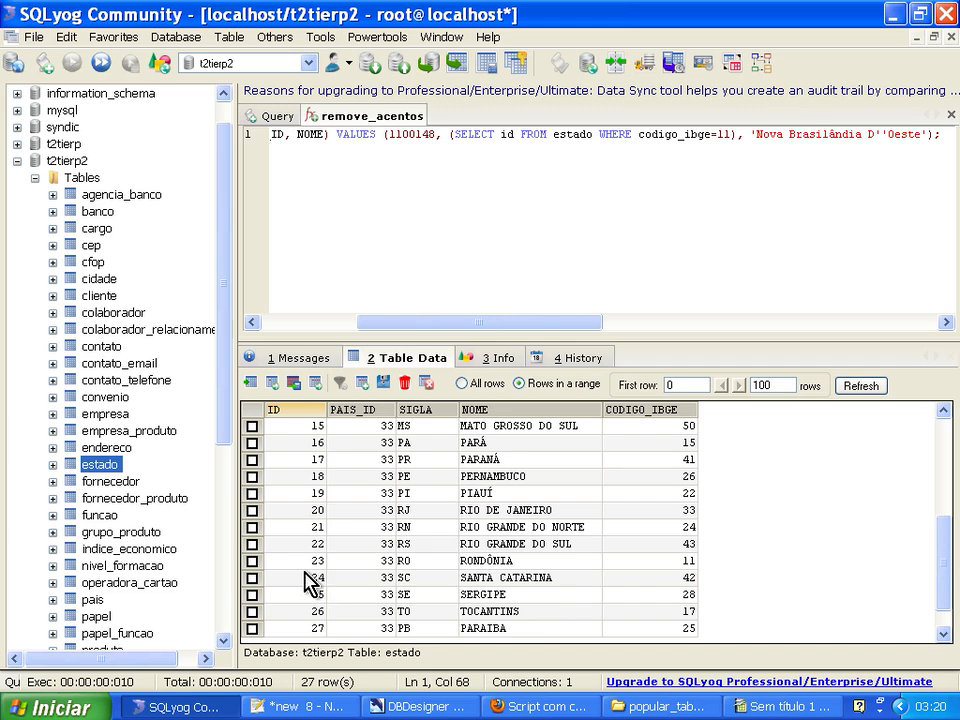
left_click(305, 575)
left_click(656, 561)
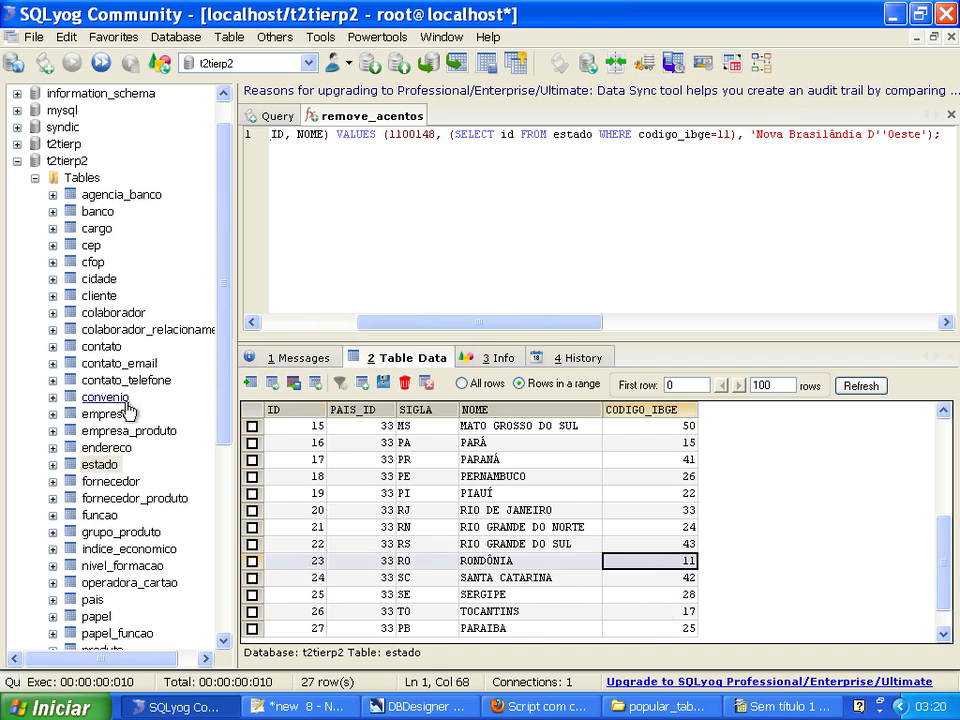
left_click(100, 296)
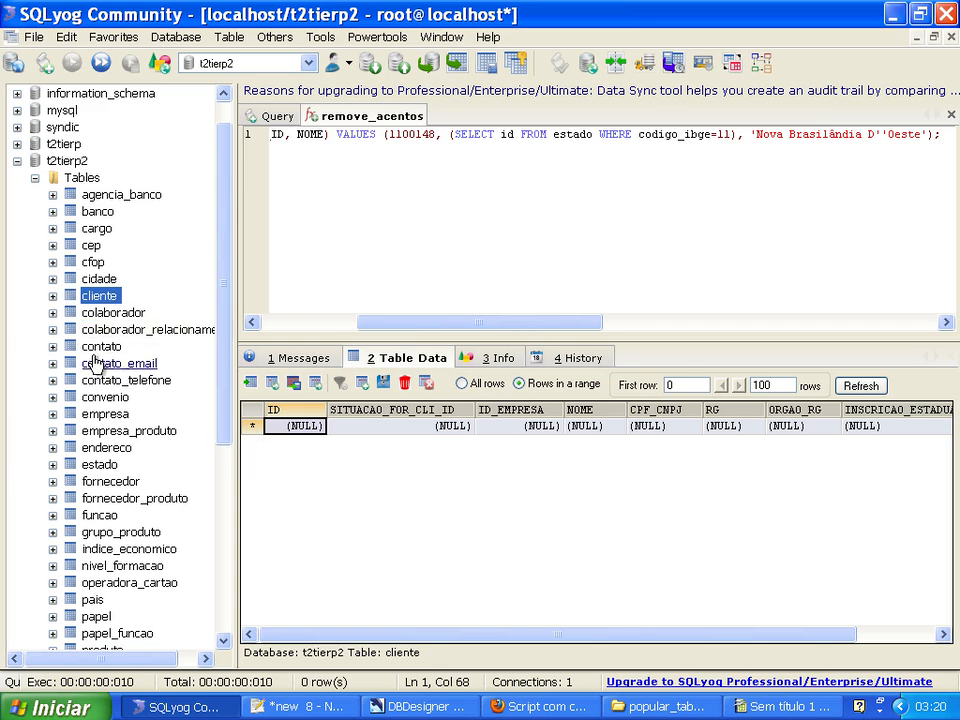
left_click(99, 279)
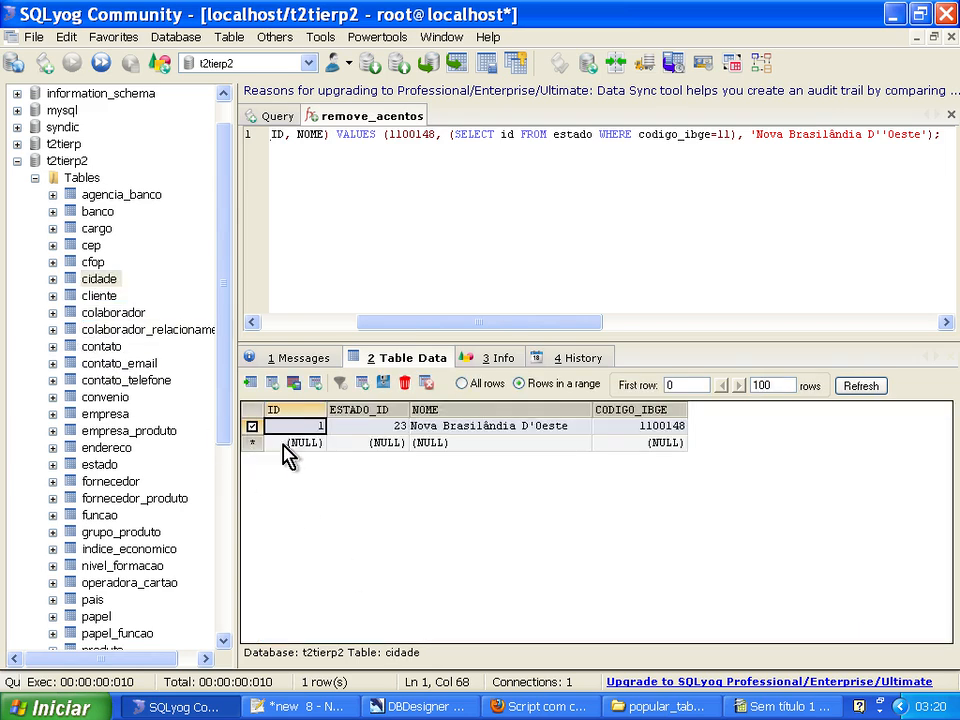
left_click(405, 384)
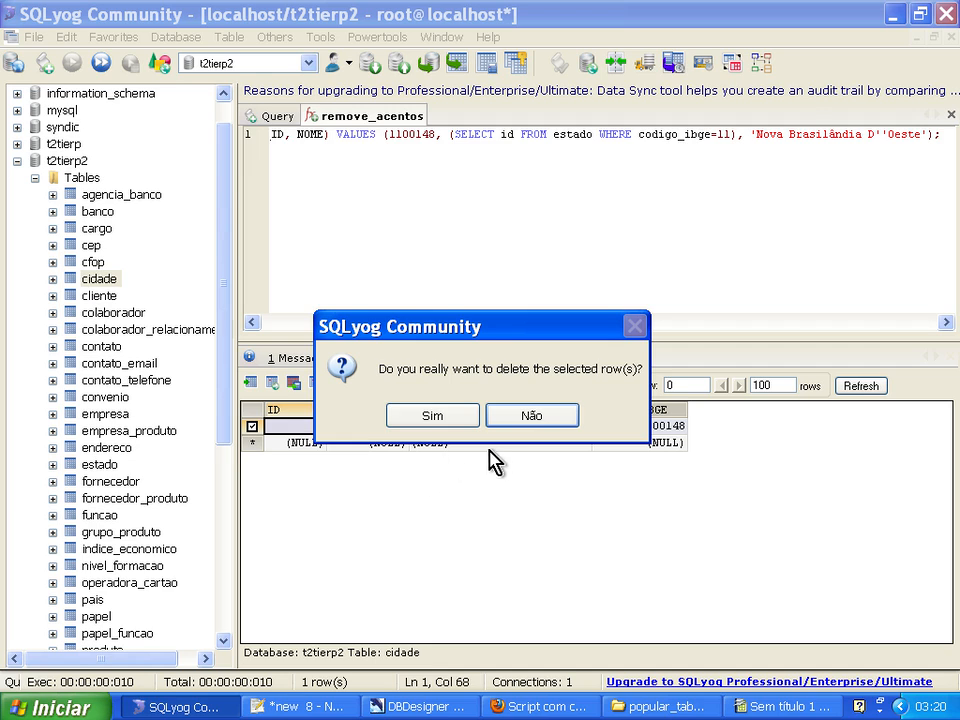
left_click(530, 418)
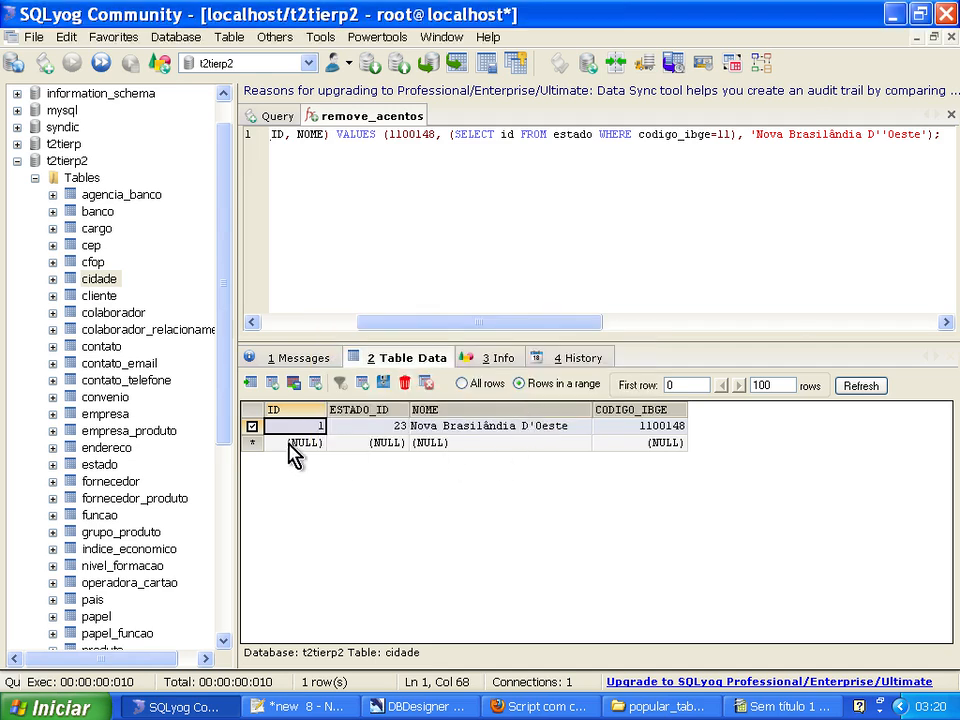
left_click(252, 426)
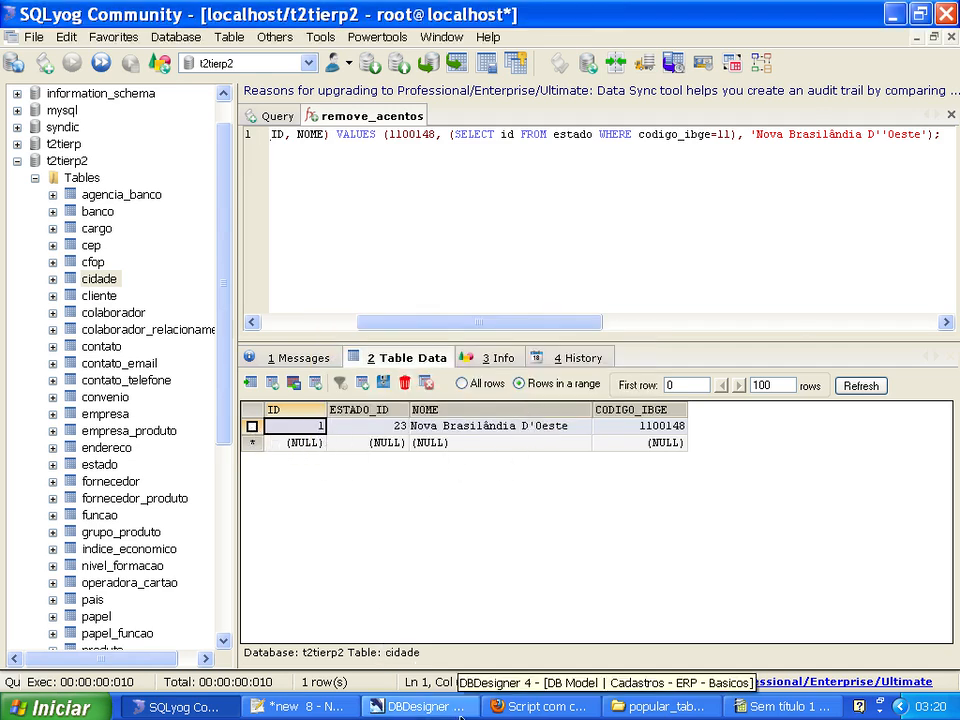
Switch to the Calc sheet and clear the generated statements from B2 down to B5575.
left_click(762, 706)
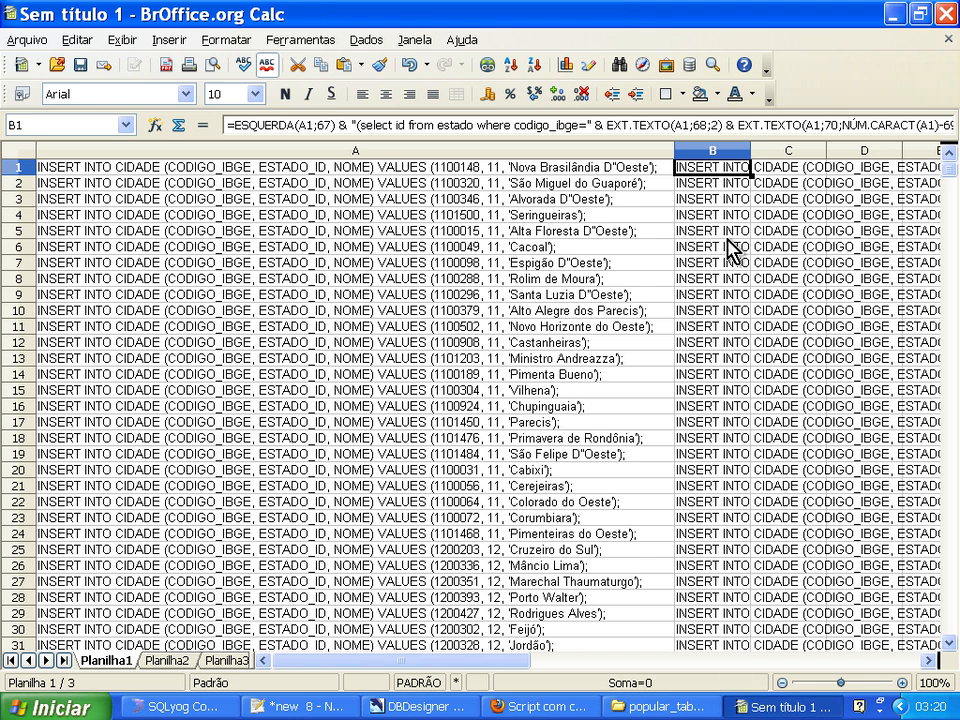
left_click(697, 185)
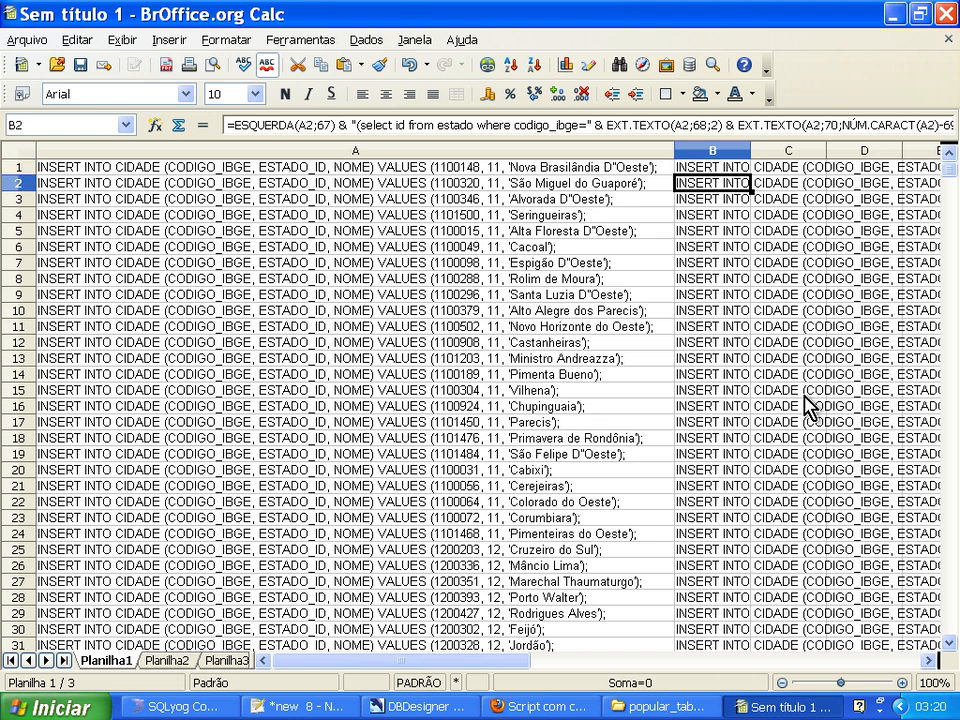
key("ctrl+shift+Down")
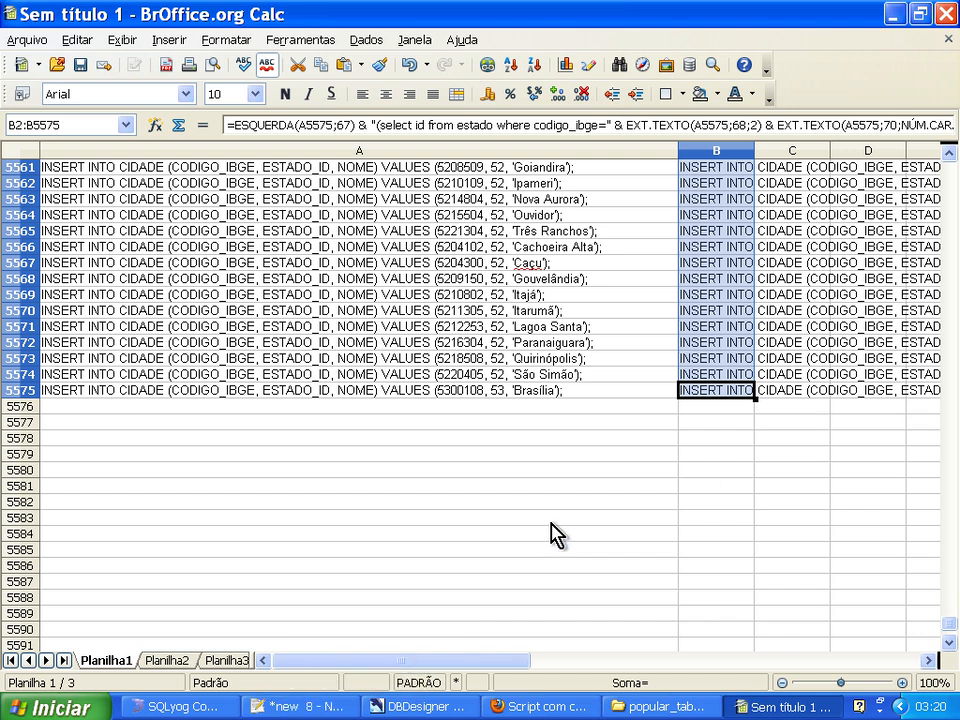
key("ctrl+Home")
key("Right")
key("Right")
key("Right")
key("Right")
key("Left")
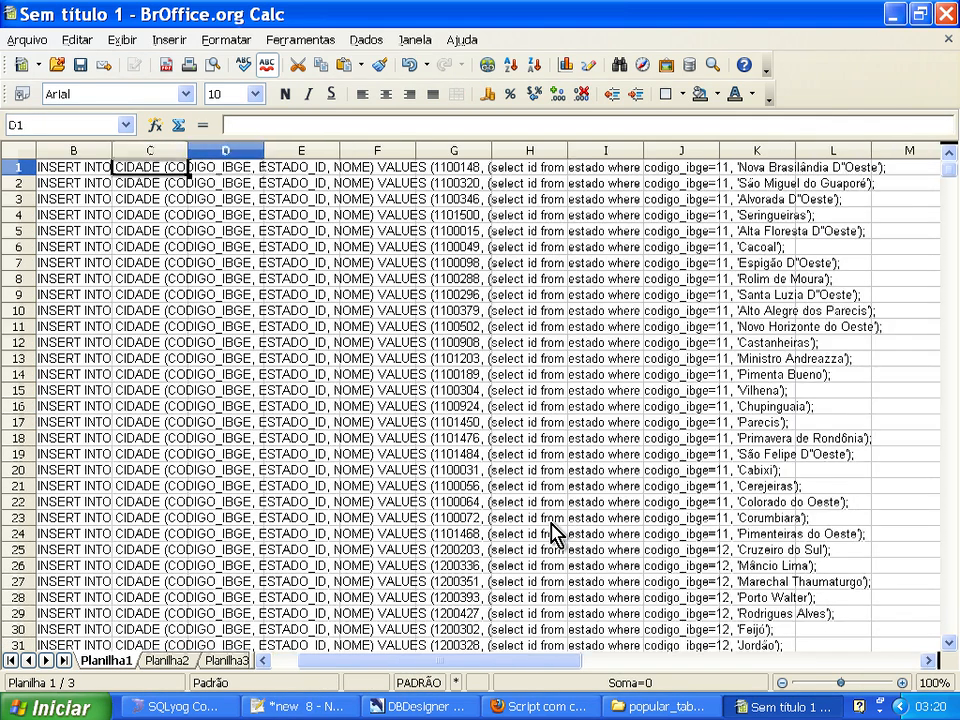
key("Left")
key("Left")
key("Left")
key("Right")
key("Down")
key("ctrl+shift+Down")
key("Delete")
key("Escape")
key("BackSpace")
key("ctrl+Home")
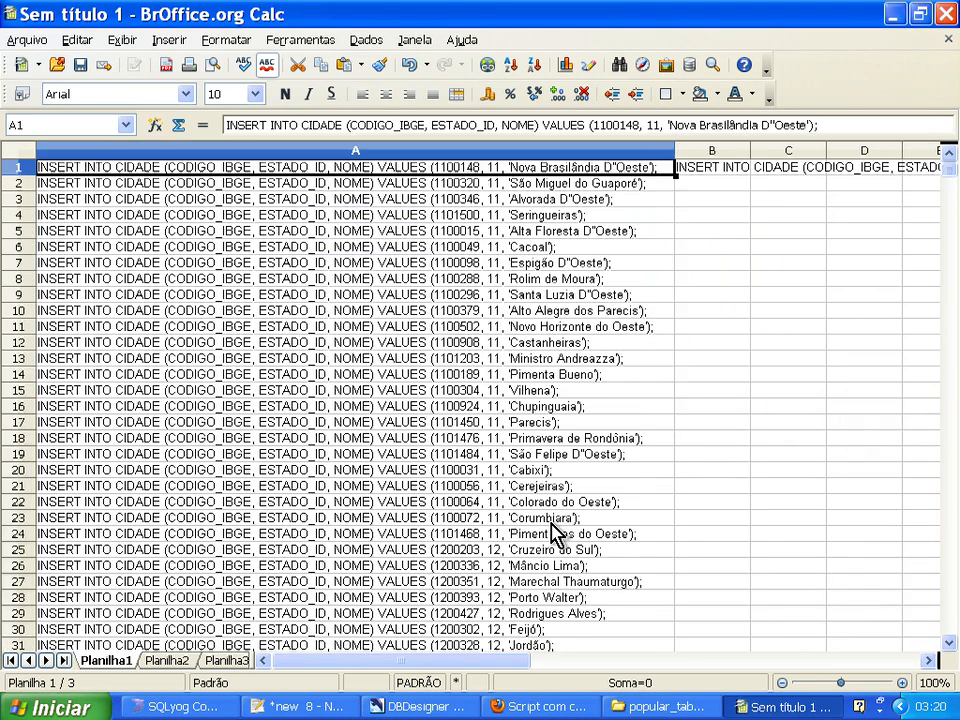
Insert & ")" after EXT.TEXTO(A1;68;2) in B1's formula to close the estado subquery.
key("Right")
left_click_drag(411, 660, 589, 662)
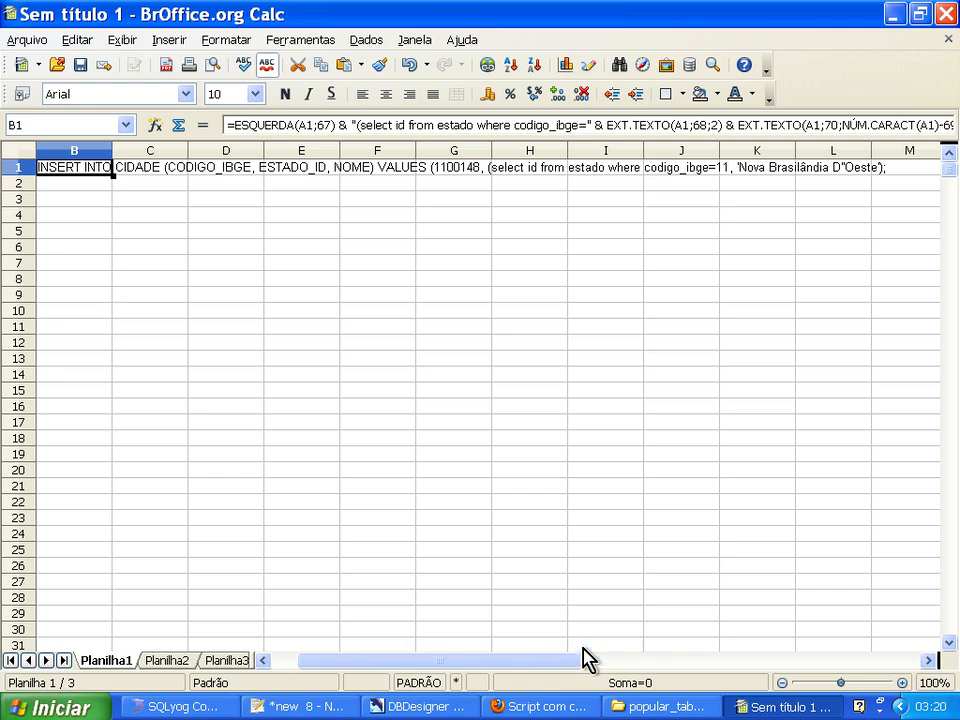
left_click(724, 126)
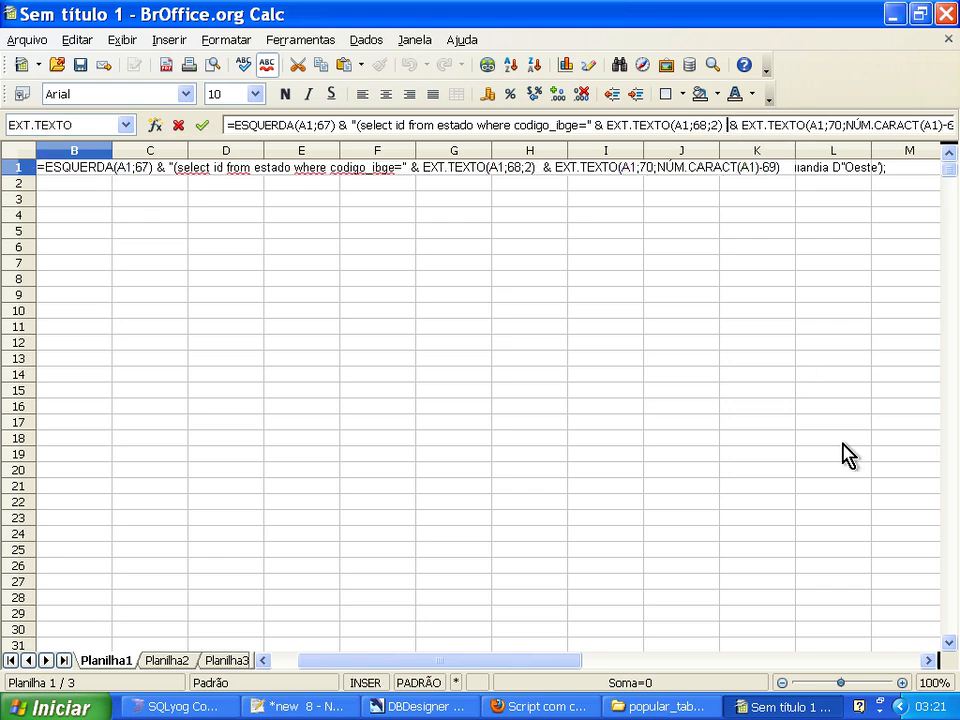
type("& \" )\"")
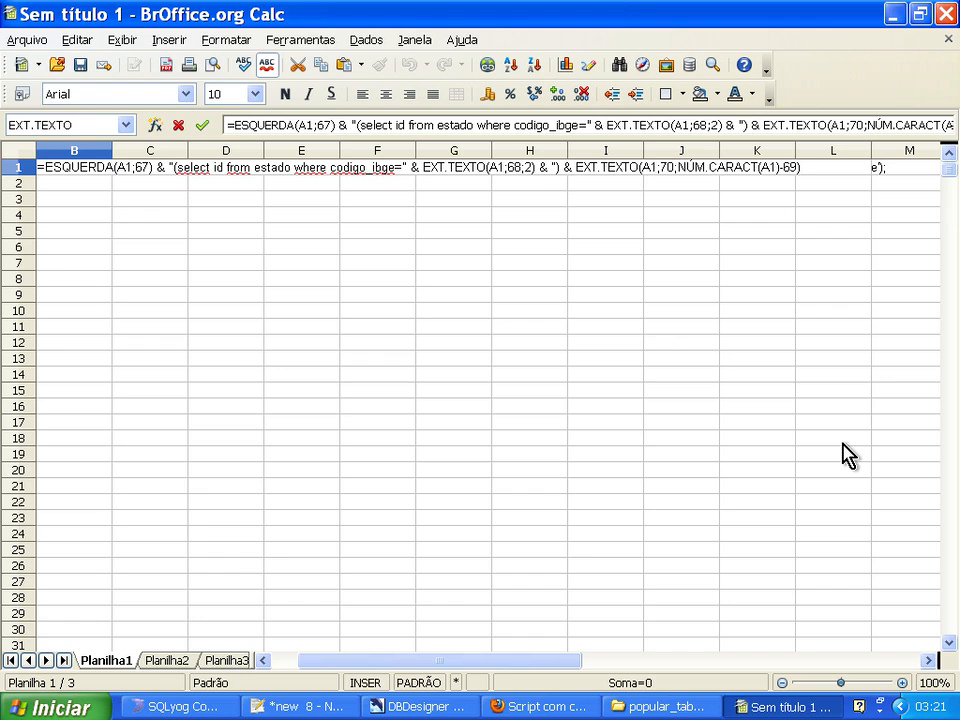
key("Return")
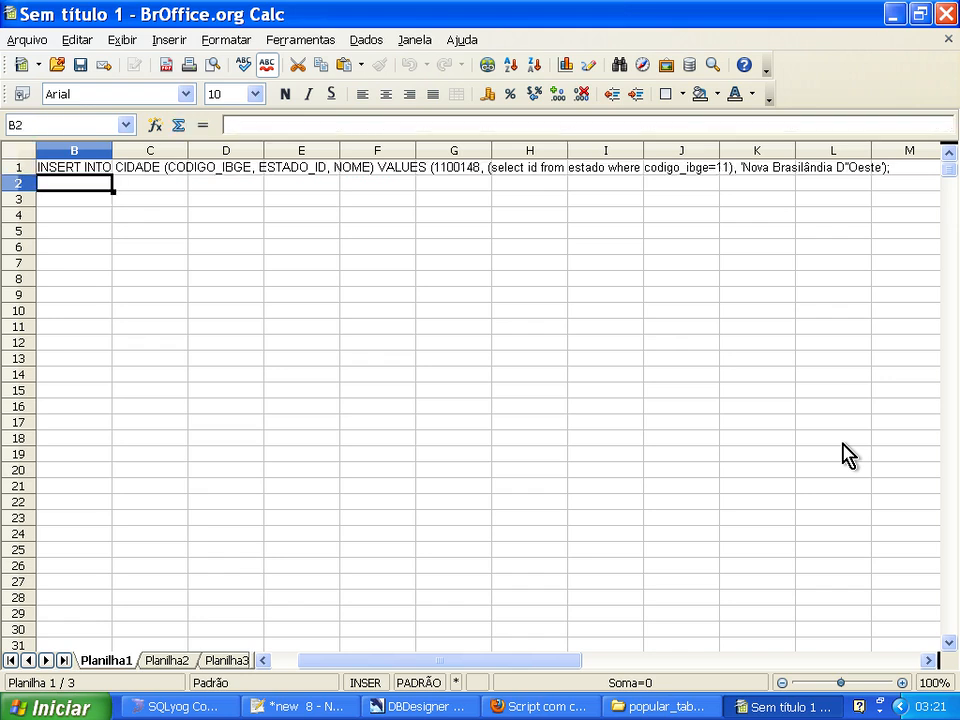
Fill B1's corrected formula down to B5575 and copy the generated statements in B2:B5575.
left_click(92, 174)
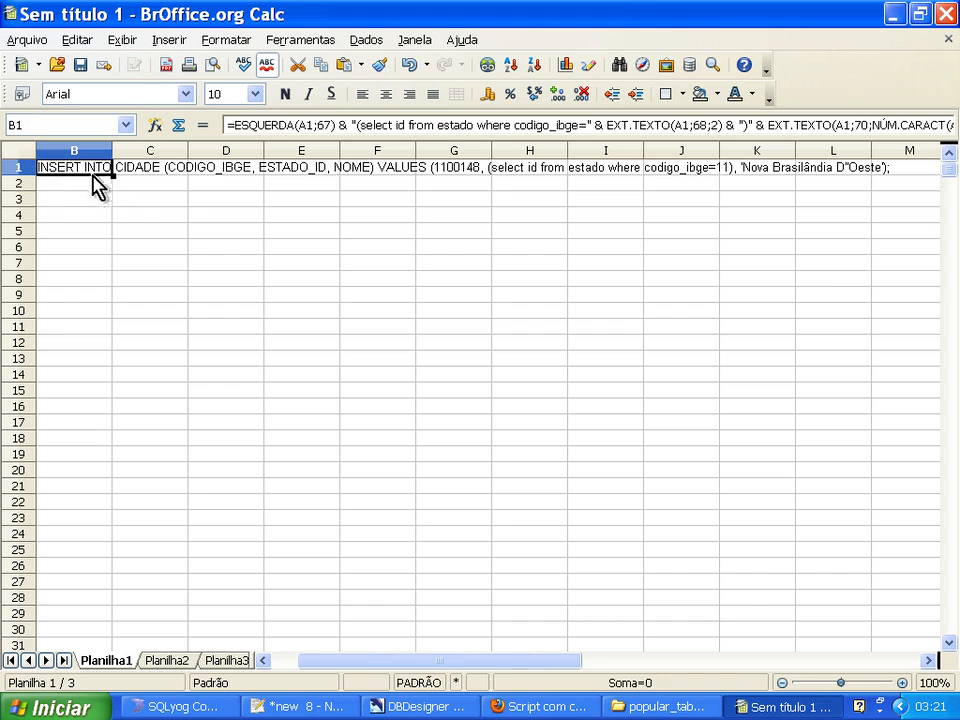
double_click(113, 175)
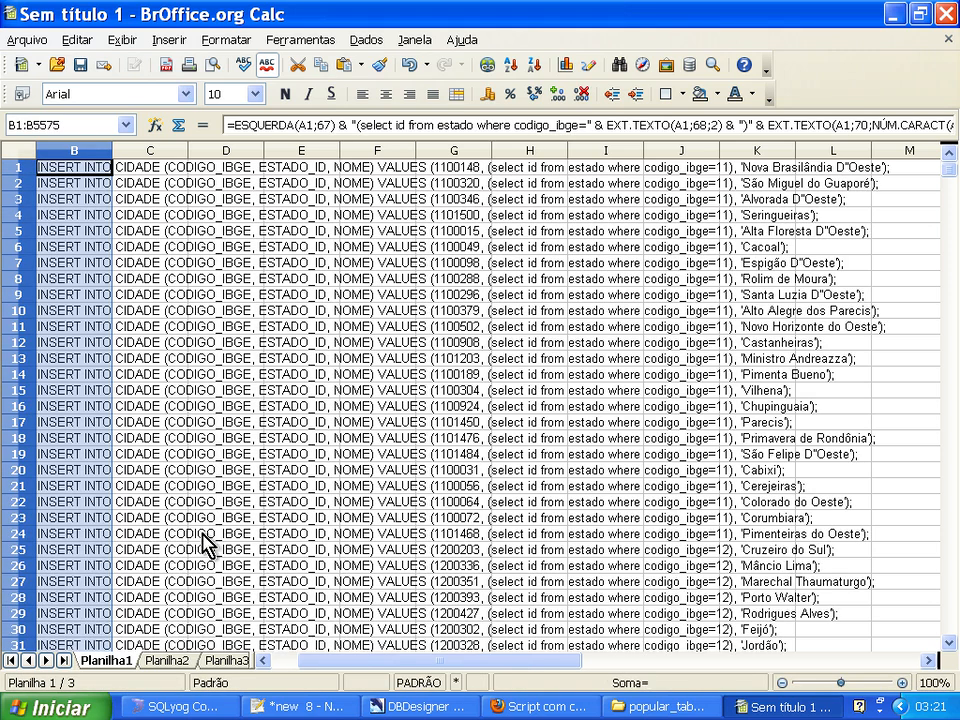
left_click_drag(300, 670, 289, 675)
left_click(679, 186)
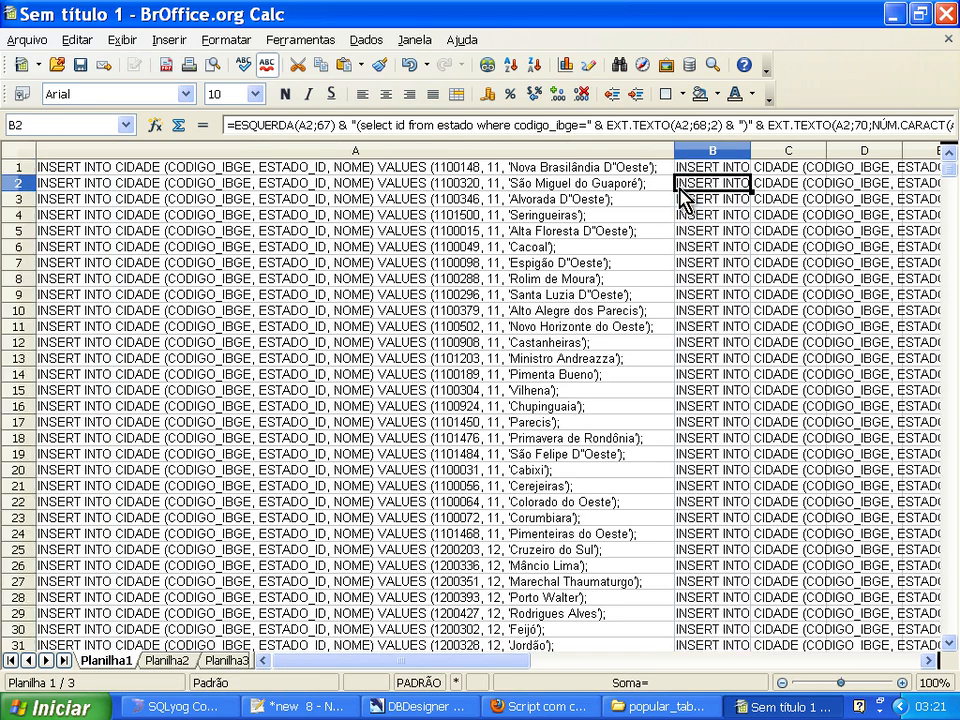
key("ctrl+shift+Down")
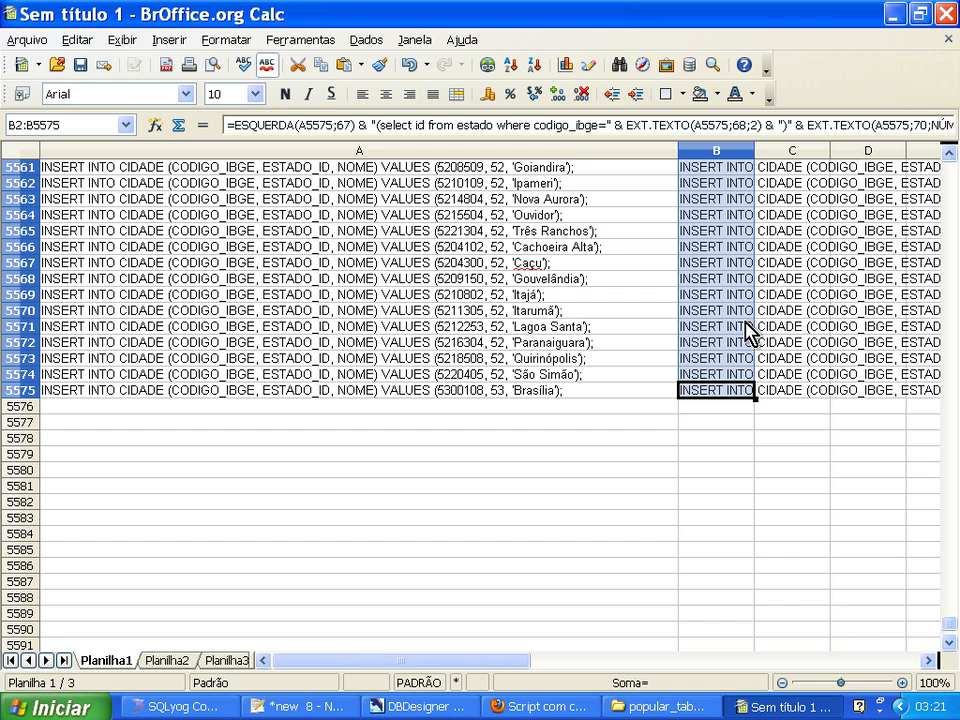
Switch to SQLyog, replace the editor's old INSERT with the copied cidade statements, and execute all of them.
left_click(225, 706)
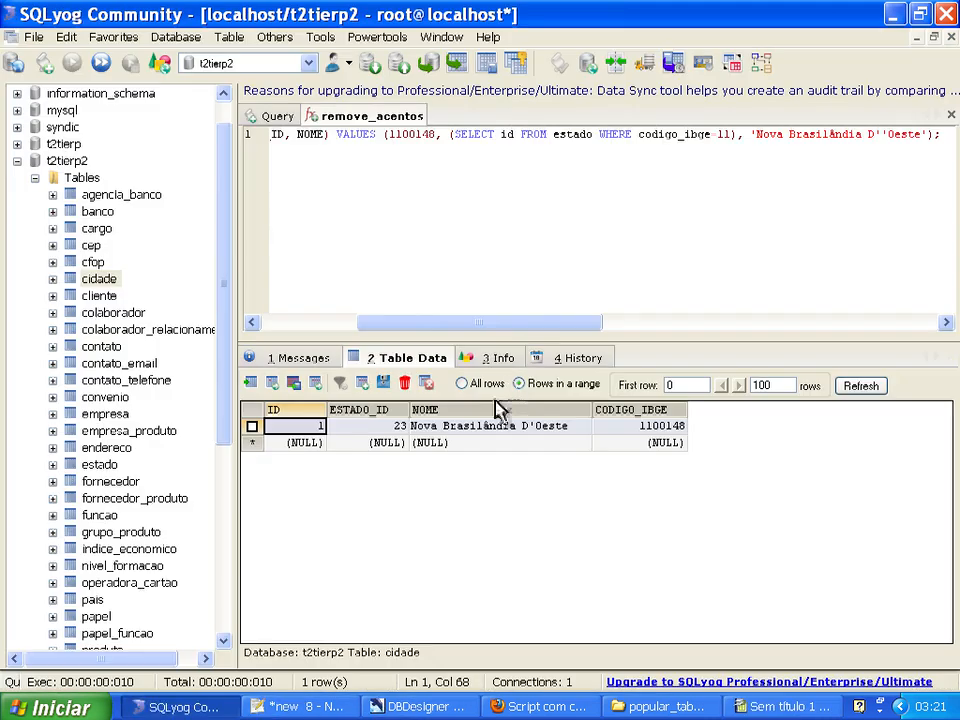
key("ctrl+a")
key("Delete")
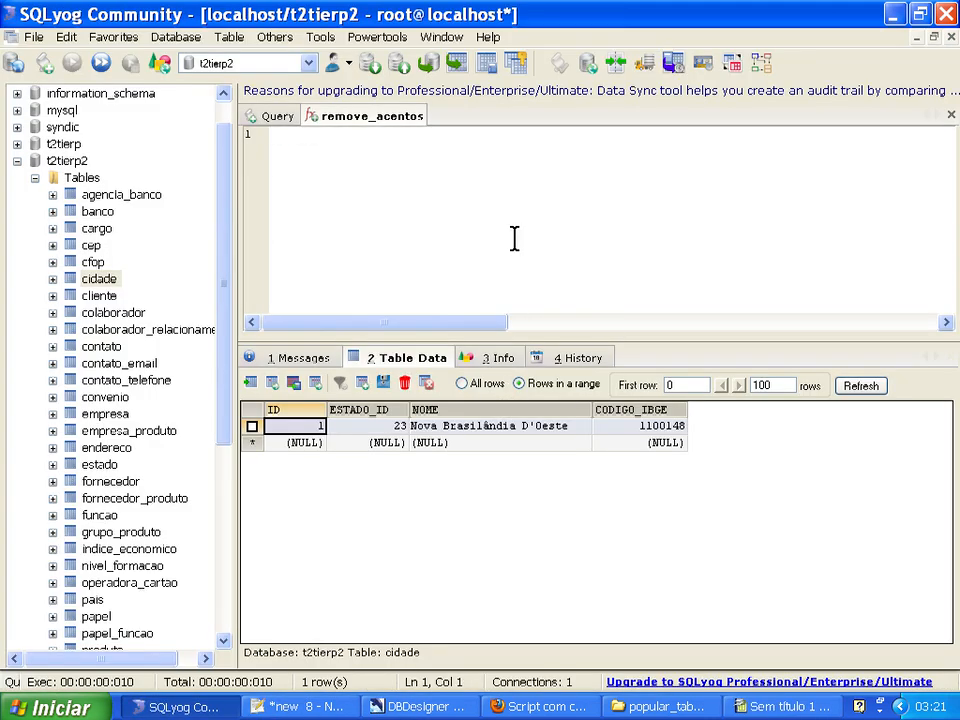
key("ctrl+v")
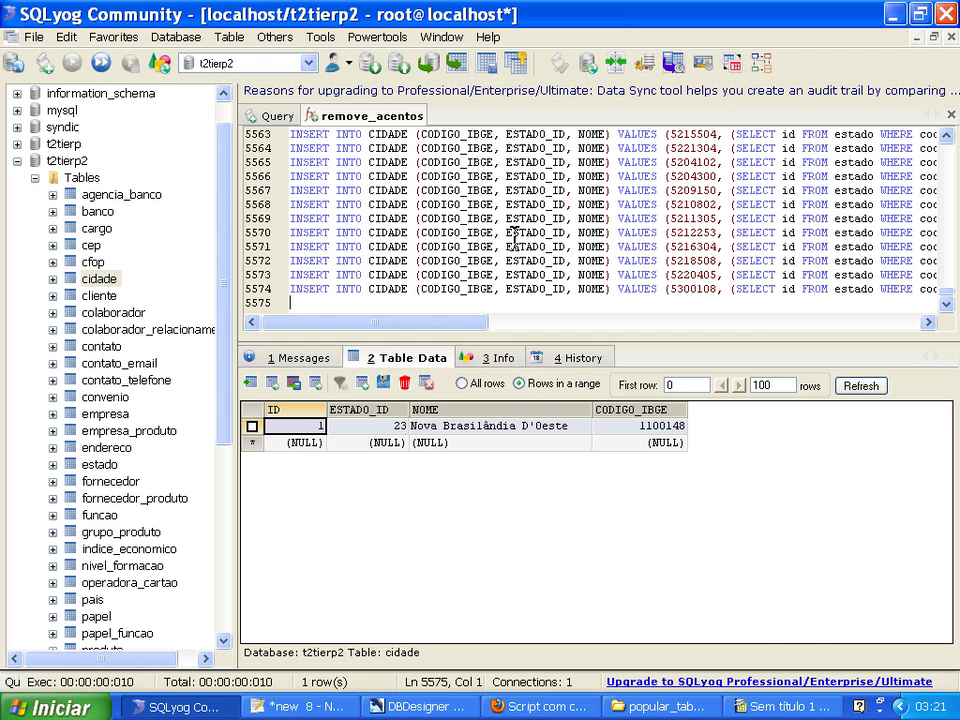
right_click(513, 240)
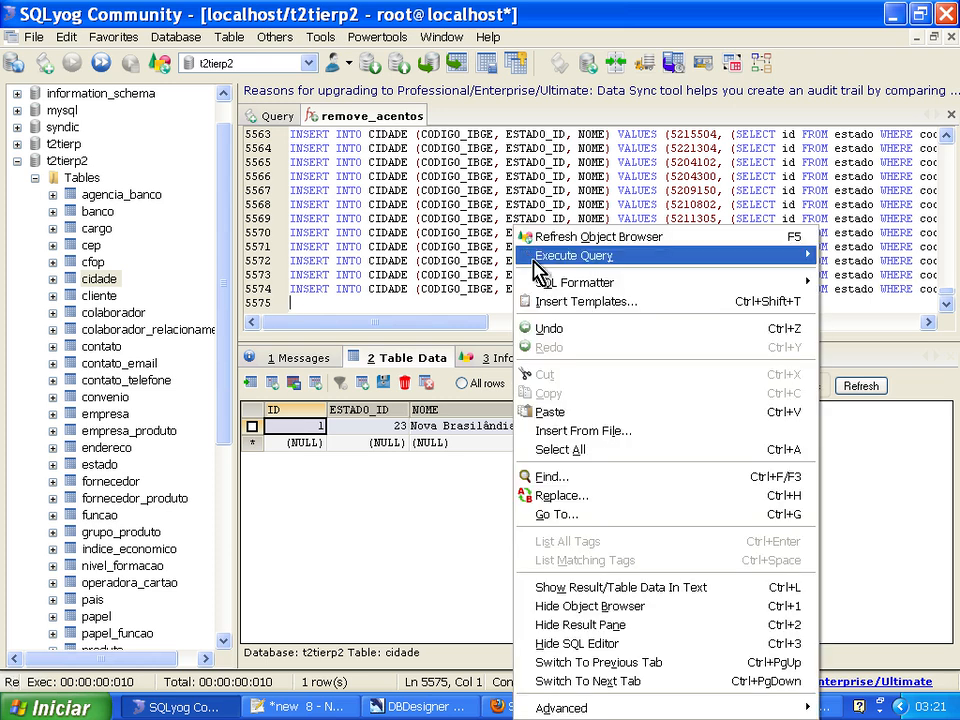
mouse_move(533, 260)
left_click(417, 293)
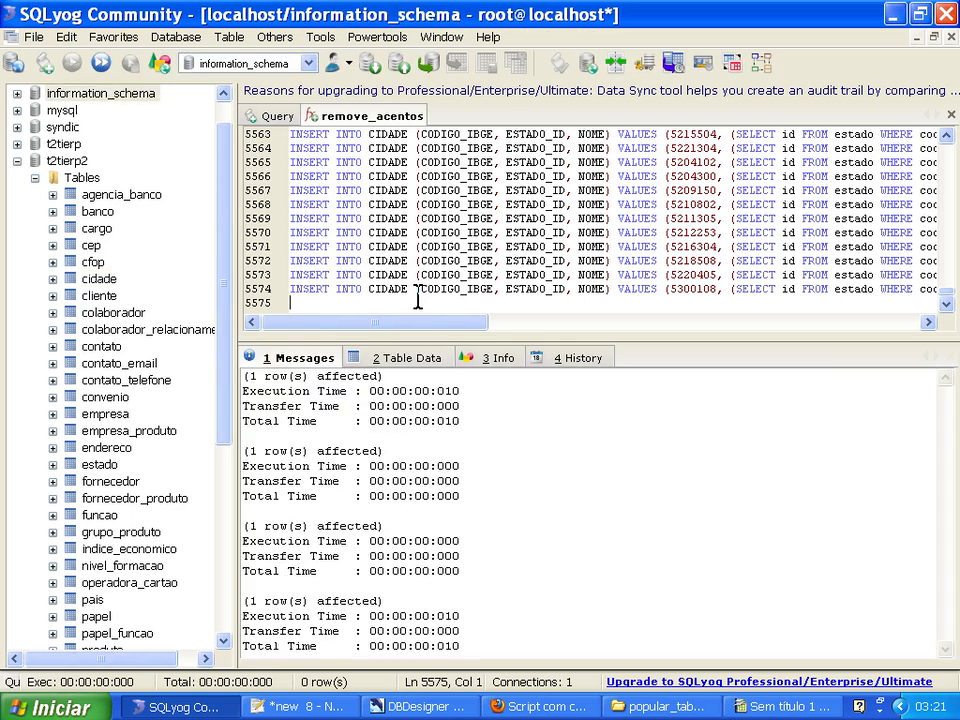
Show the cidade table's data again and refresh it to load the inserted cities.
left_click(412, 360)
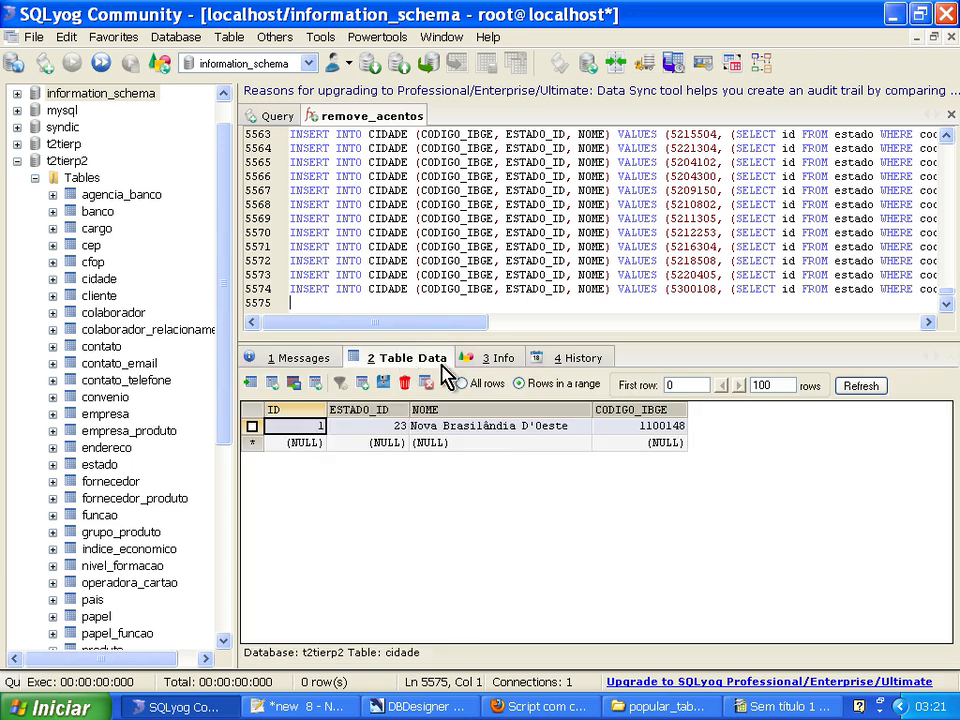
left_click(858, 386)
left_click(485, 528)
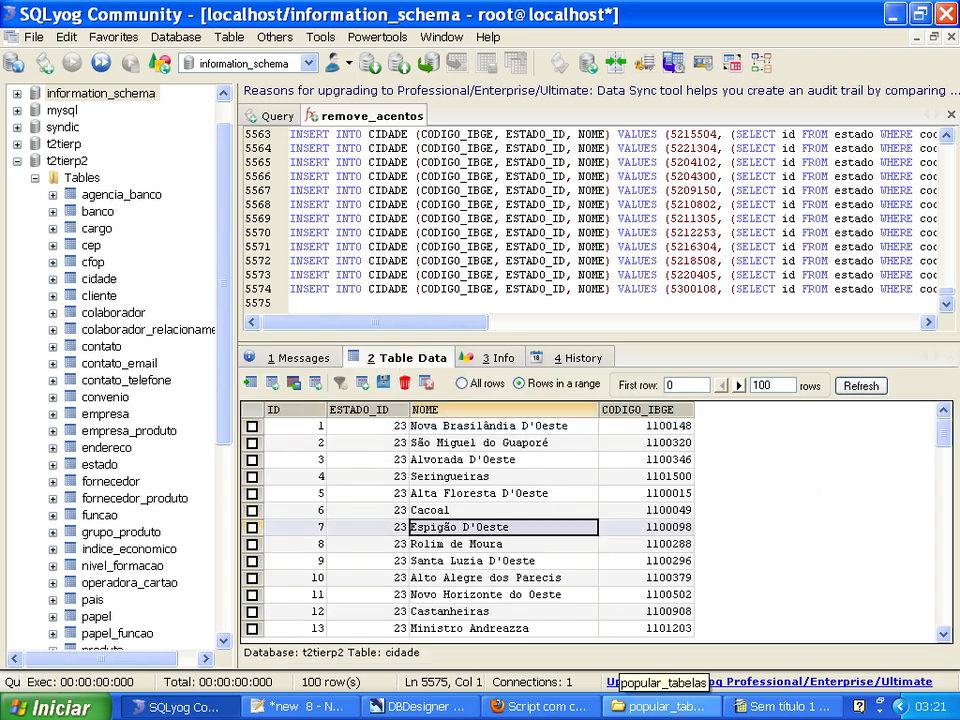
Browse the first 100 cidade rows and examine how ESTADO_ID changes between the cities.
key("Down")
key("Up")
key("Up")
key("Up")
key("Up")
key("Up")
key("Up")
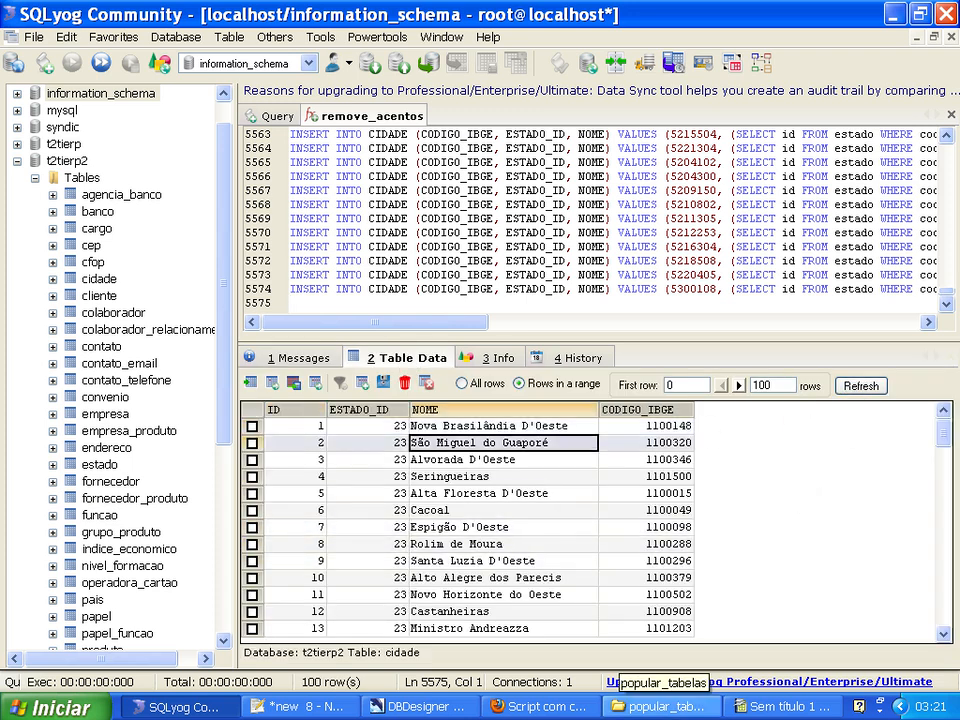
key("Down")
key("Down")
key("Down")
key("Down")
key("Down")
key("Down")
key("Down")
key("Down")
key("Down")
key("Down")
key("Down")
key("Down")
key("Down")
key("Down")
key("Down")
key("Down")
key("Down")
key("Down")
key("Down")
key("Down")
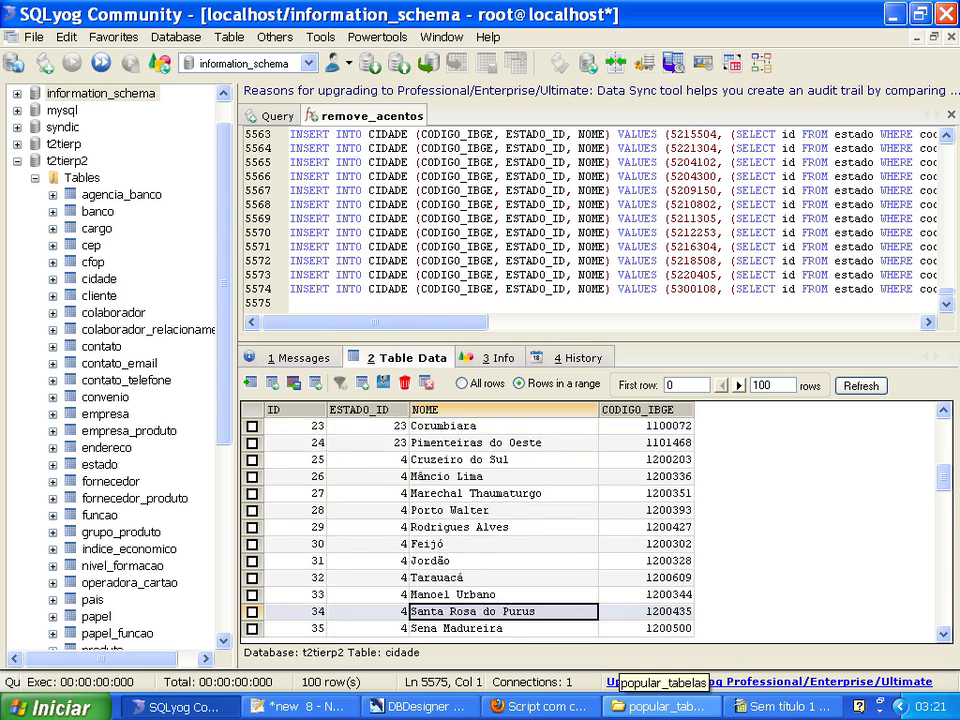
key("Down")
key("Down")
key("Down")
key("Down")
key("Down")
key("Down")
key("Down")
key("Down")
key("Down")
key("Down")
key("Down")
key("Down")
key("Page_Down")
key("Page_Down")
key("Page_Down")
key("Up")
key("Up")
key("Up")
key("Up")
key("Up")
key("Up")
key("Up")
key("Up")
key("Up")
key("Page_Up")
key("Page_Up")
key("Page_Up")
key("Page_Up")
key("Page_Up")
key("Page_Up")
key("Page_Up")
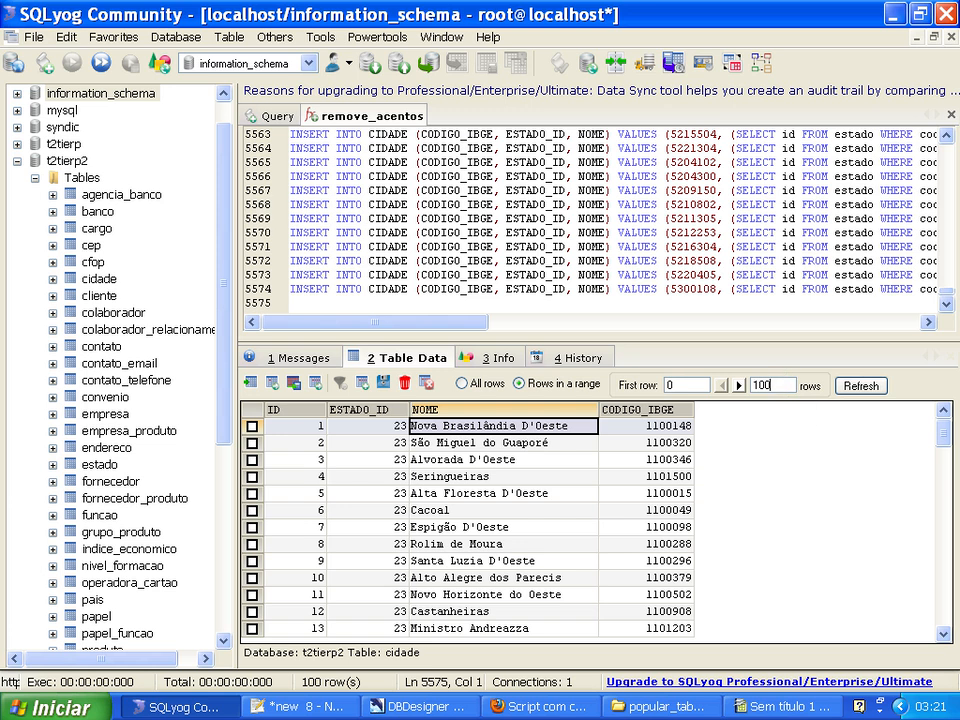
Set the cidade row limit to 10000, reload the data, and browse back from the last records.
left_click(862, 386)
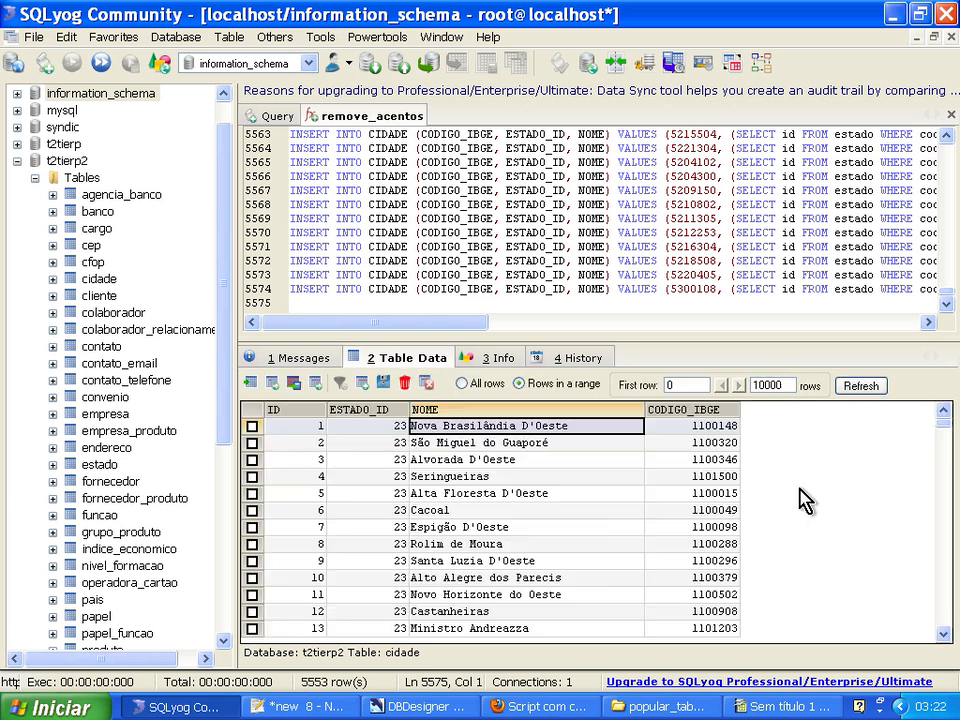
left_click(437, 566)
key("End")
key("Page_Up")
key("Page_Up")
key("Page_Up")
key("Page_Up")
key("Page_Up")
key("Page_Up")
key("Page_Up")
key("Page_Up")
key("Page_Up")
key("Page_Up")
key("Page_Up")
key("Page_Up")
key("Page_Up")
key("Page_Up")
key("Page_Up")
key("Page_Up")
key("Page_Up")
key("Page_Up")
key("Page_Up")
key("Page_Up")
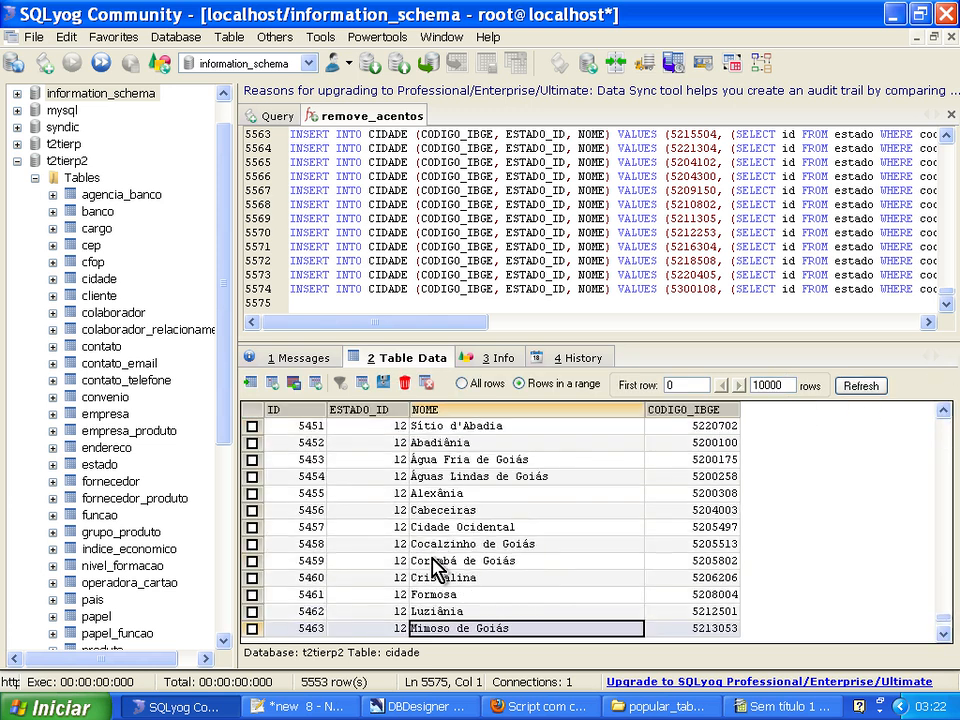
key("Page_Up")
key("Page_Up")
key("Page_Up")
key("Page_Up")
key("Page_Up")
key("Page_Up")
key("Page_Up")
key("Page_Up")
key("Page_Up")
key("Page_Up")
key("Page_Up")
key("Page_Up")
key("Page_Up")
key("Page_Up")
key("Page_Up")
key("Page_Up")
key("Page_Up")
key("Page_Up")
key("Page_Up")
key("Page_Up")
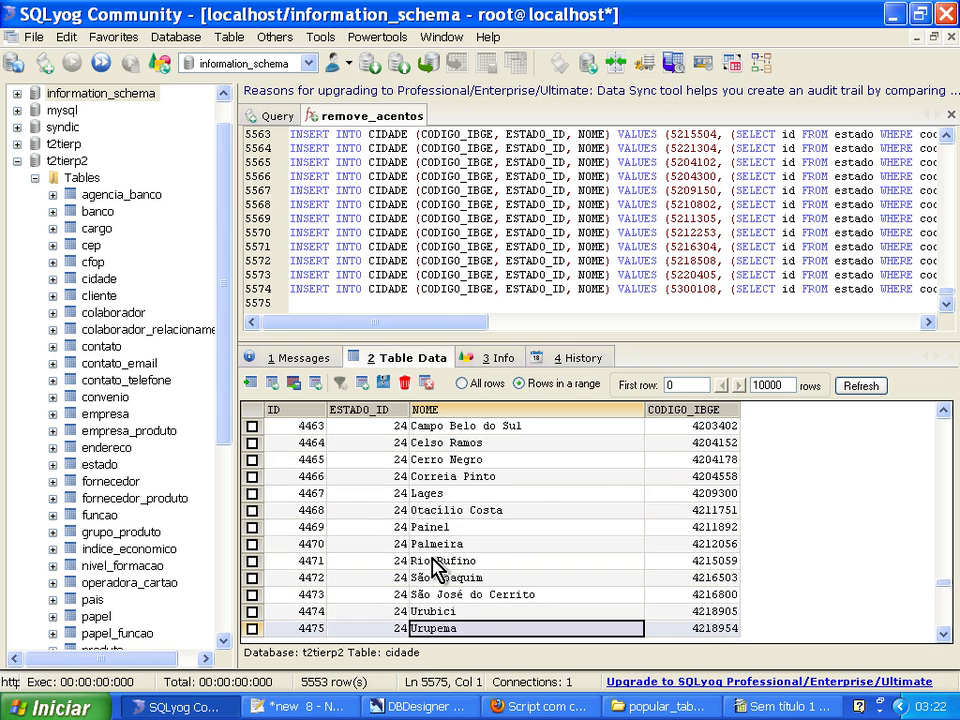
Check the CODIGO_IBGE and ESTADO_ID of the Otacílio Costa row.
key("Up")
key("Up")
key("Up")
key("Up")
key("Up")
key("Up")
key("Up")
key("Up")
key("Up")
key("Down")
key("Down")
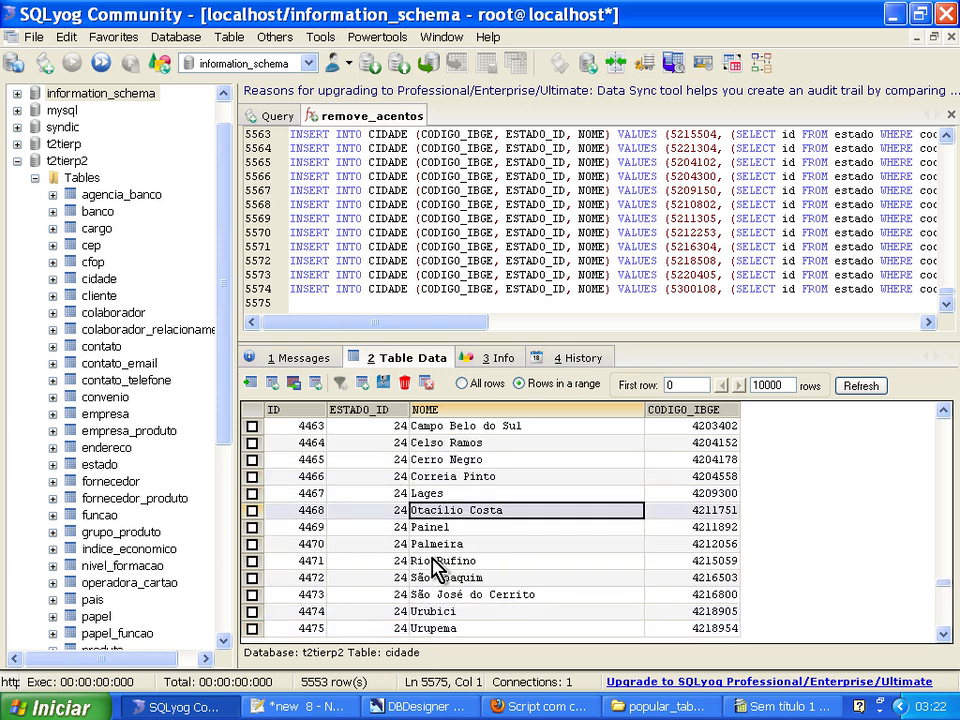
key("Right")
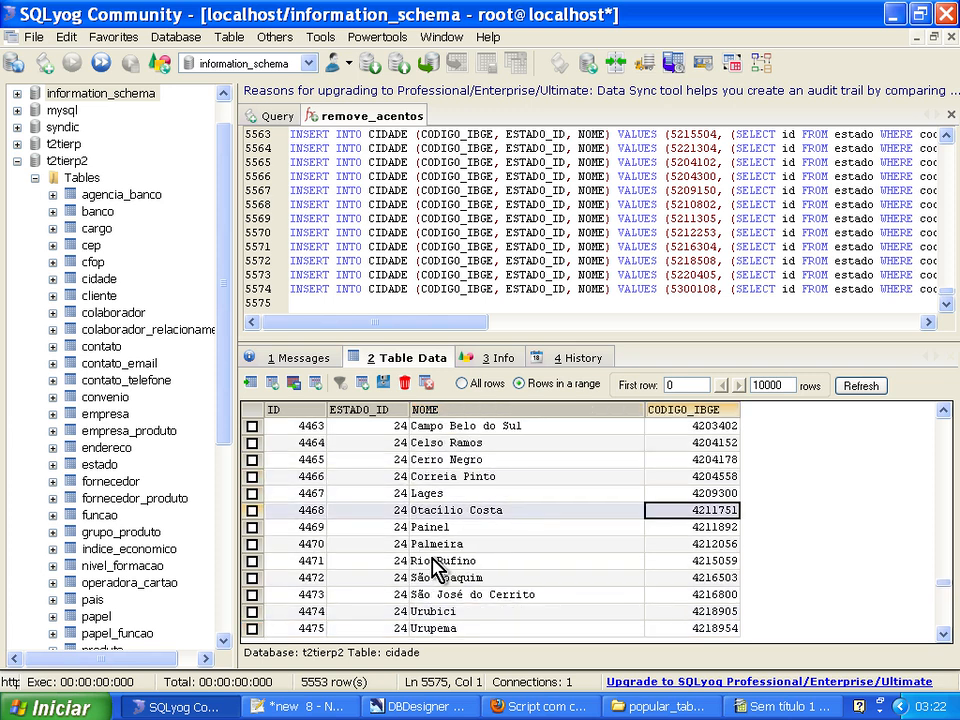
key("Left")
key("Left")
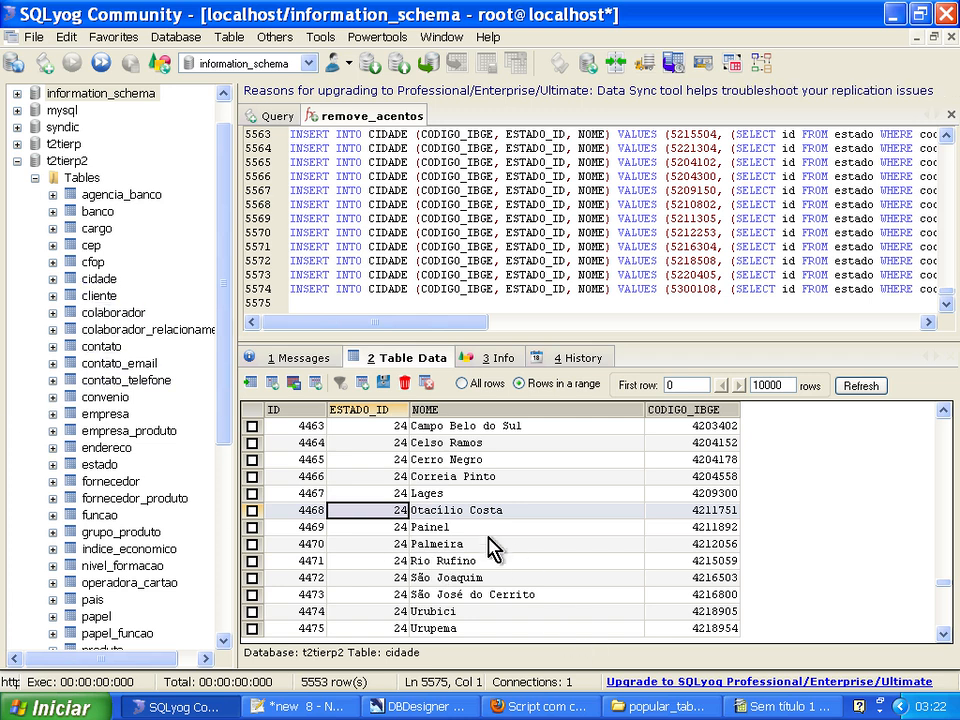
Browse backwards through the cidade rows to the Minas Gerais cities, examining each group's ESTADO_ID.
key("Page_Up")
key("Page_Up")
key("Page_Up")
key("Page_Up")
key("Page_Up")
key("Page_Up")
key("Page_Up")
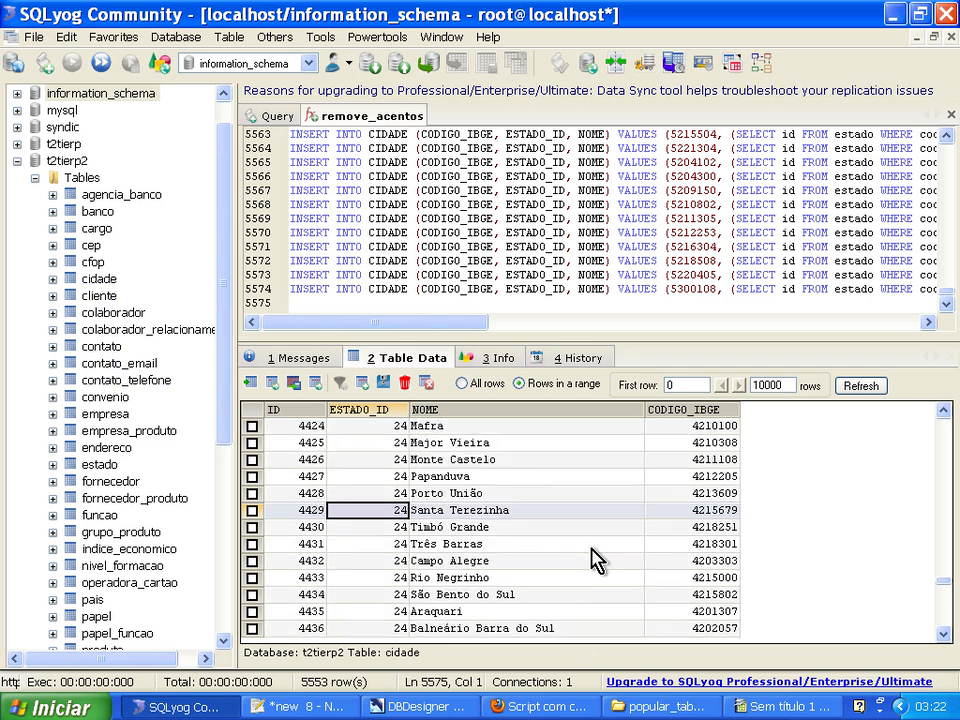
key("Page_Up")
key("Page_Up")
key("Page_Up")
key("Page_Up")
key("Page_Up")
key("Page_Up")
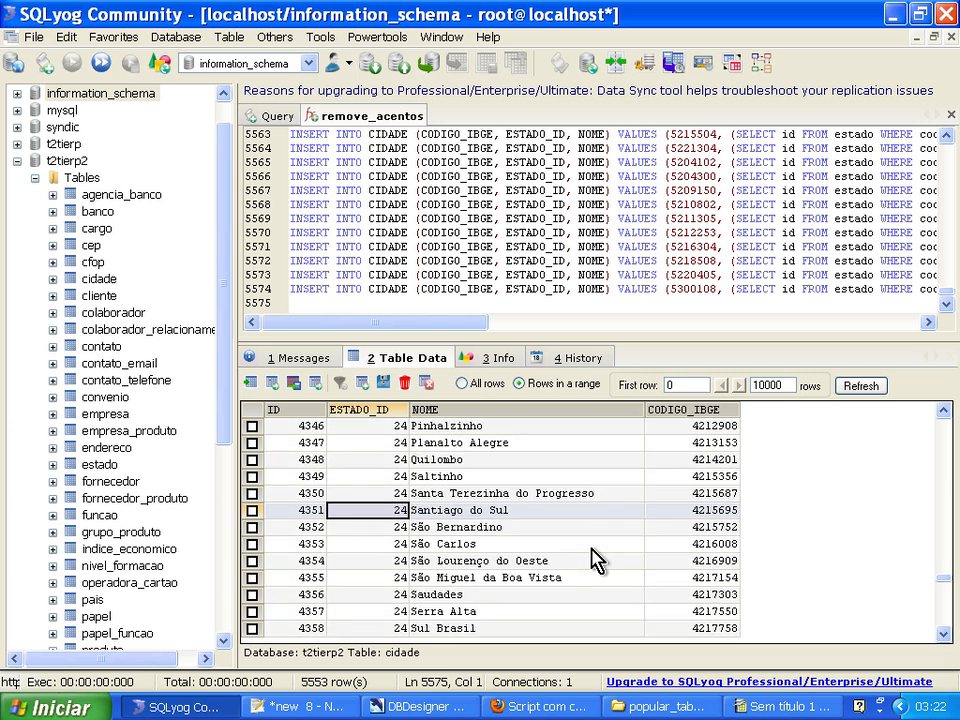
key("Page_Up")
key("Page_Up")
key("Page_Up")
key("Page_Up")
key("Page_Up")
key("Page_Up")
key("Page_Up")
key("Page_Up")
key("Page_Up")
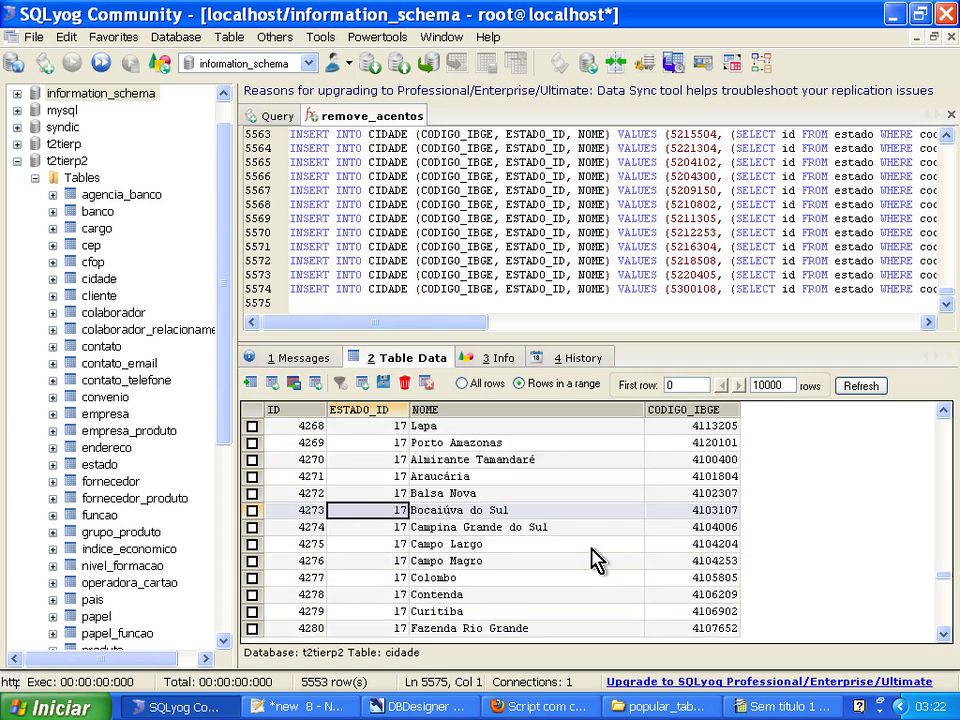
key("Page_Up")
key("Page_Up")
key("Page_Up")
key("Page_Up")
key("Page_Up")
key("Page_Up")
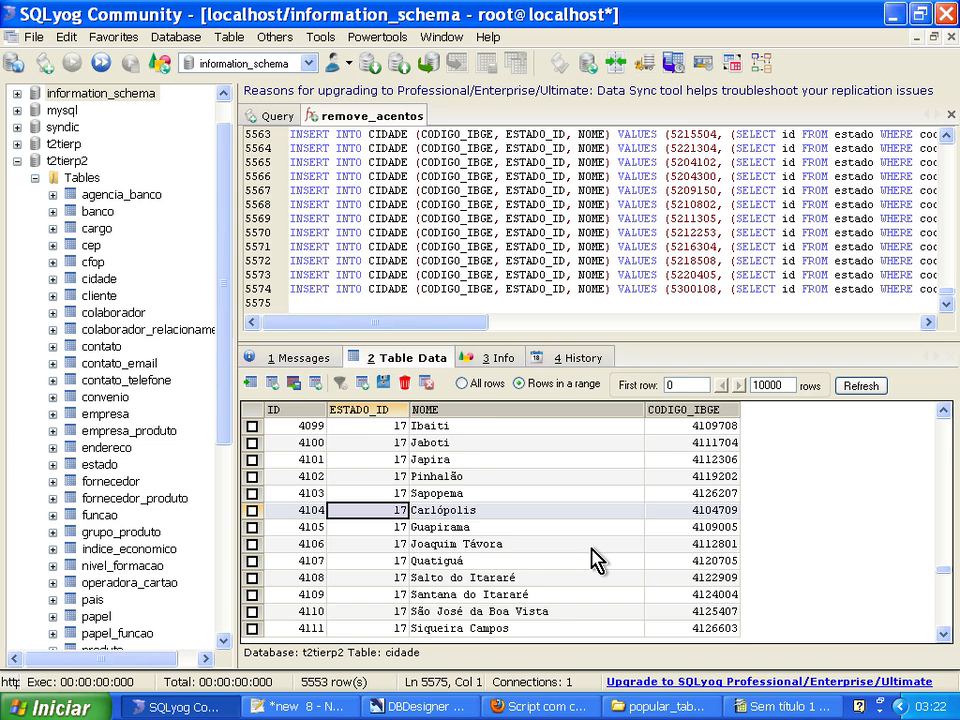
key("Page_Up")
key("Page_Up")
key("Page_Up")
key("Page_Up")
key("Page_Up")
key("Page_Up")
key("Page_Up")
key("Page_Up")
key("Page_Up")
key("Page_Up")
key("Page_Up")
key("Page_Up")
key("Page_Up")
key("Page_Up")
key("Page_Up")
key("Page_Up")
key("Page_Up")
key("Page_Up")
key("Page_Up")
key("Page_Up")
key("Page_Up")
key("Page_Up")
key("Page_Up")
key("Page_Up")
key("Page_Up")
key("Page_Up")
key("Page_Up")
key("Page_Up")
key("Page_Up")
key("Page_Up")
key("Page_Up")
key("Page_Up")
key("Page_Up")
key("Page_Up")
key("Page_Up")
key("Page_Up")
key("Page_Up")
key("Page_Up")
key("Page_Up")
key("Page_Up")
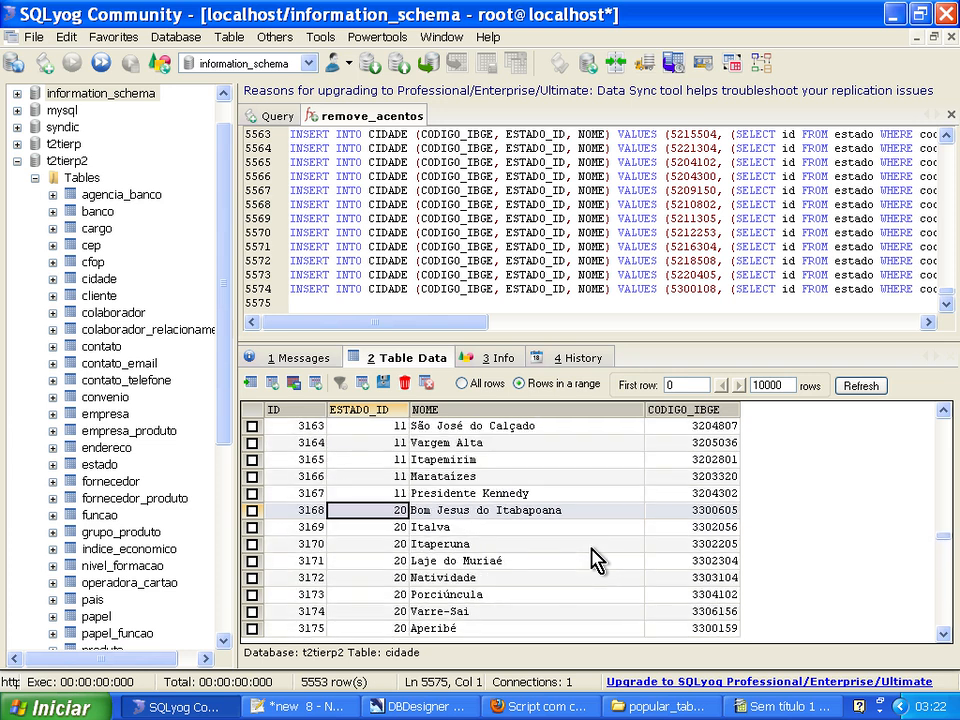
key("Page_Up")
key("Page_Up")
key("Page_Up")
key("Page_Up")
key("Page_Up")
key("Page_Up")
key("Page_Up")
key("Page_Up")
key("Page_Up")
key("Page_Up")
key("Page_Up")
key("Page_Up")
key("Page_Up")
key("Page_Up")
key("Page_Up")
key("Page_Up")
key("Page_Up")
key("Page_Up")
key("Page_Up")
key("Page_Up")
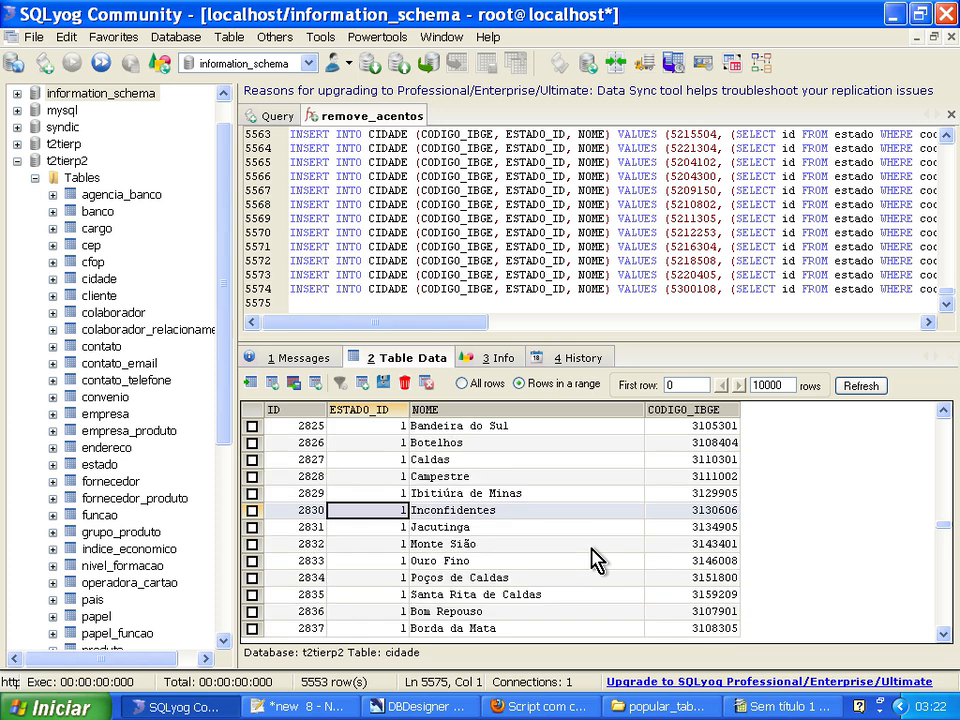
key("Page_Up")
key("Page_Up")
key("Page_Up")
key("Page_Up")
key("Page_Up")
key("Page_Up")
key("Page_Up")
key("Page_Up")
key("Page_Up")
key("Page_Up")
key("Page_Up")
key("Page_Up")
key("Page_Up")
key("Page_Up")
key("Page_Up")
key("Page_Up")
key("Page_Up")
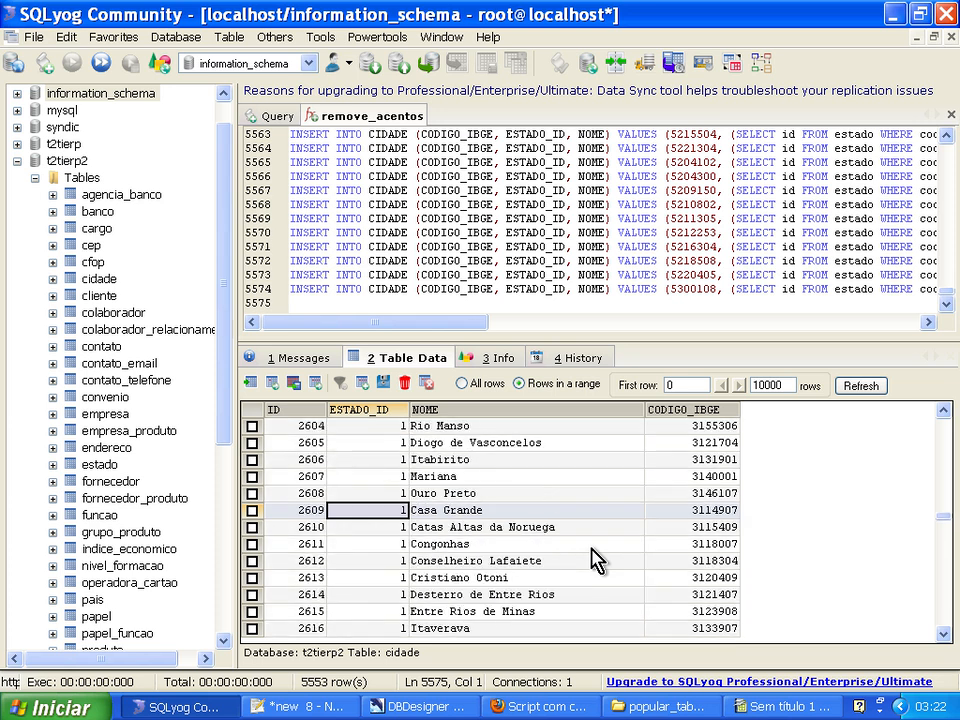
Compare the ESTADO_ID of the city Mariana with the ID of the Minas Gerais row in the estado table.
key("Up")
key("Up")
key("Right")
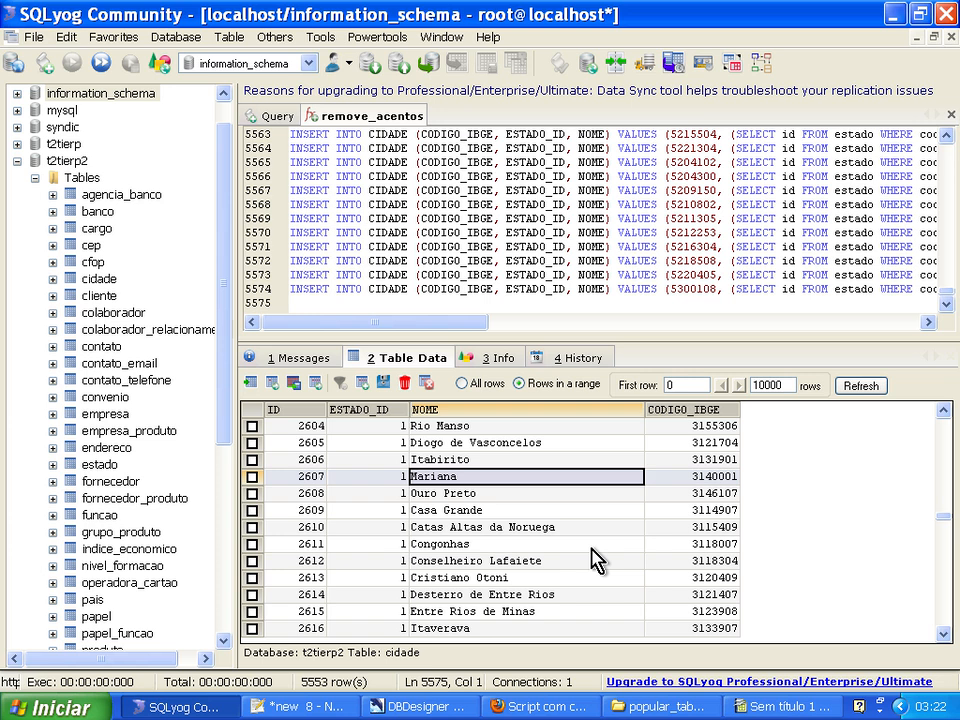
key("Left")
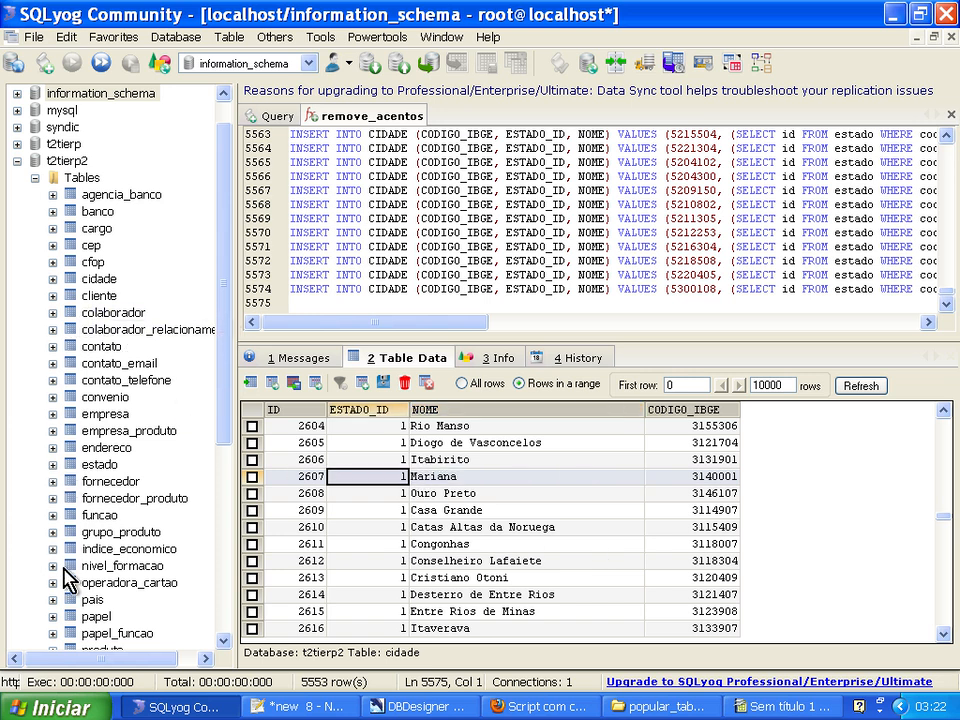
left_click(96, 466)
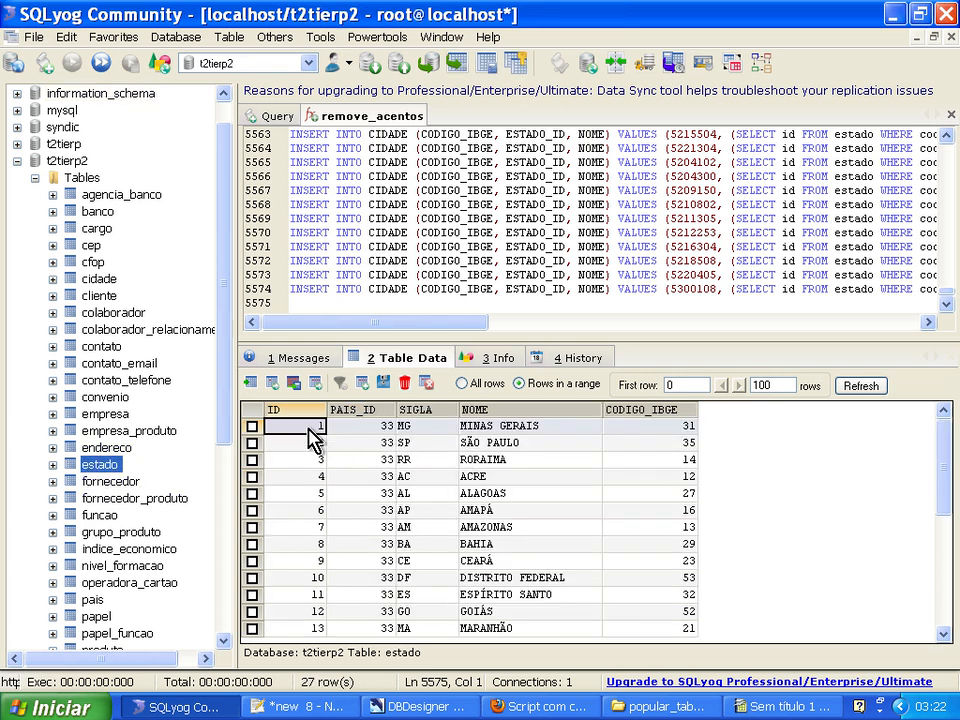
left_click(473, 428)
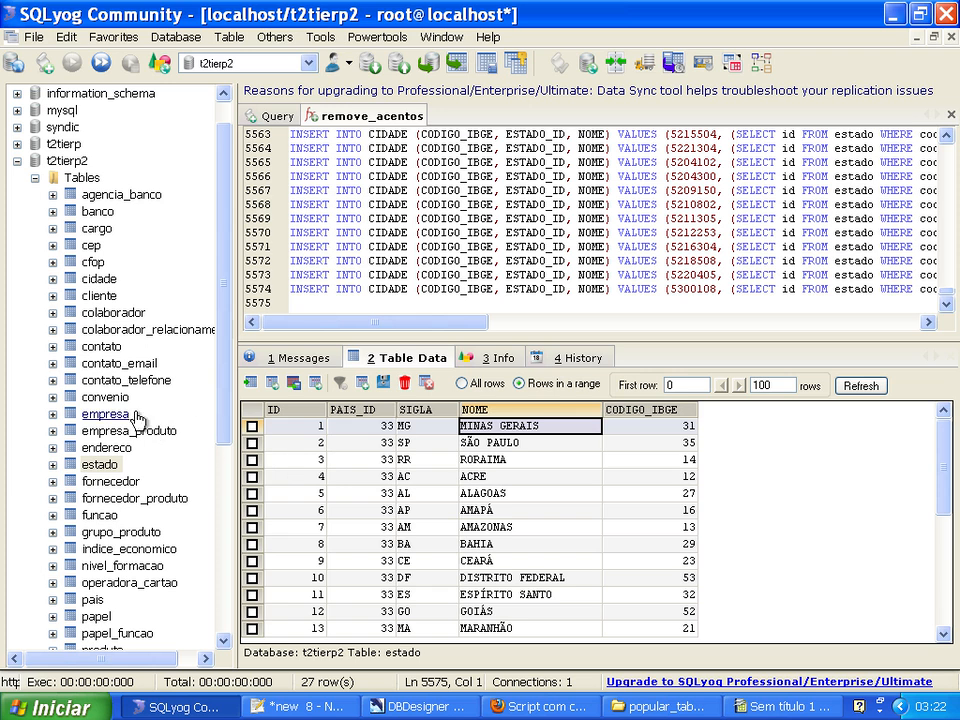
Return to the cidade table's data and select a city name near the start of the list.
left_click(99, 296)
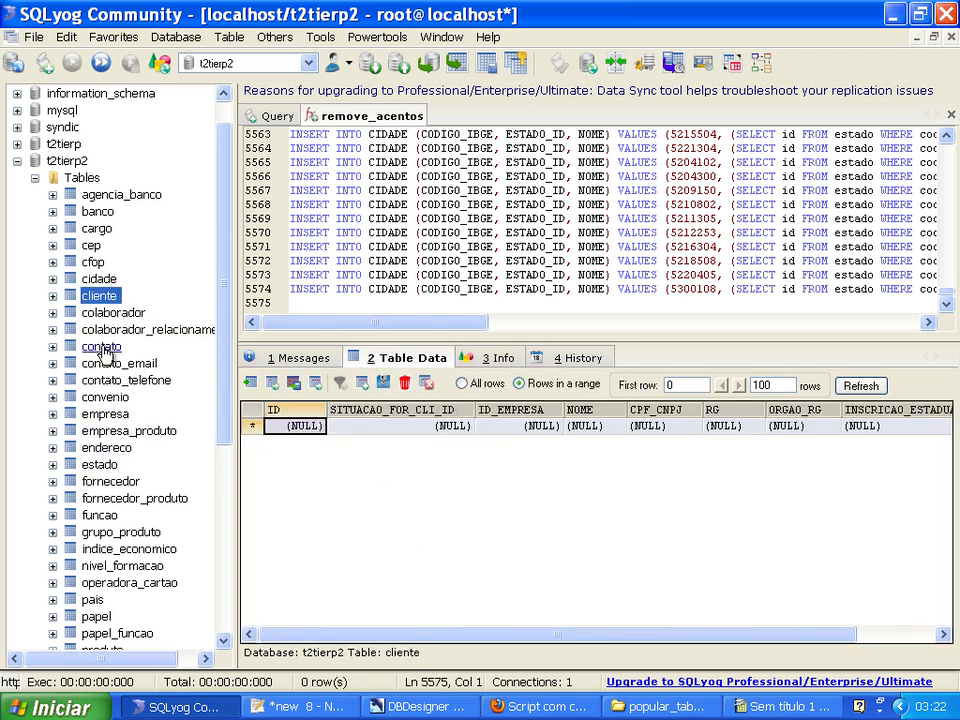
left_click(111, 284)
left_click(480, 528)
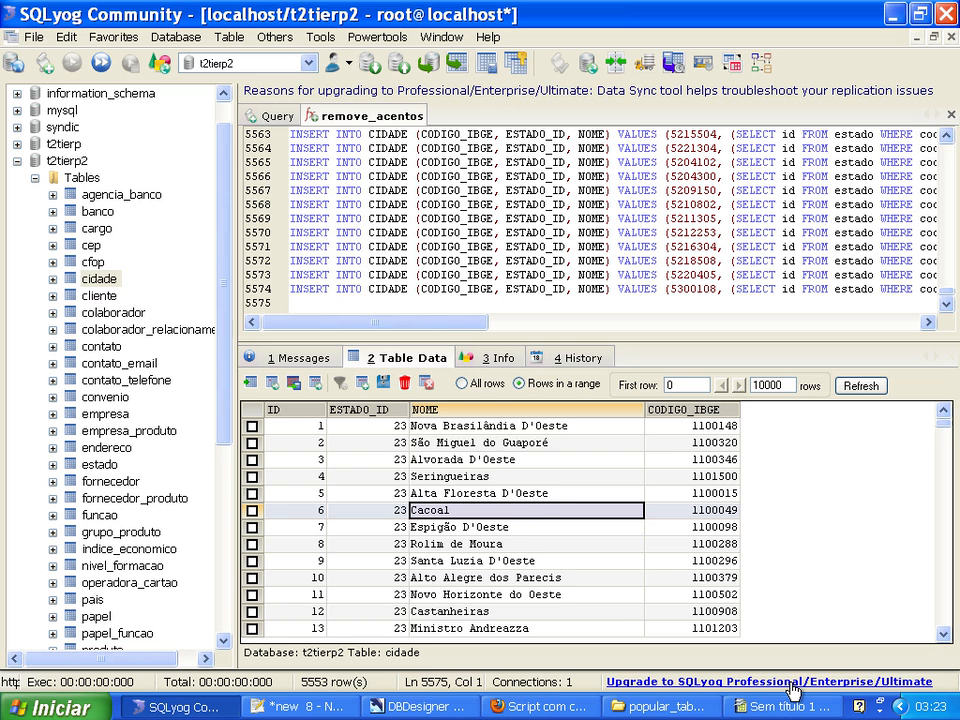
Browse down the cidade rows to the Tocantins cities, examining their names, ESTADO_ID and CODIGO_IBGE values.
key("Page_Down")
key("Page_Down")
key("Page_Down")
key("Page_Down")
key("Page_Down")
key("Page_Down")
key("Page_Down")
key("Page_Down")
key("Page_Down")
key("Page_Down")
key("Page_Down")
key("Page_Down")
key("Page_Down")
key("Page_Down")
key("Page_Down")
key("Page_Down")
key("Page_Down")
key("Page_Down")
key("Page_Down")
key("Page_Down")
key("Page_Down")
key("Page_Down")
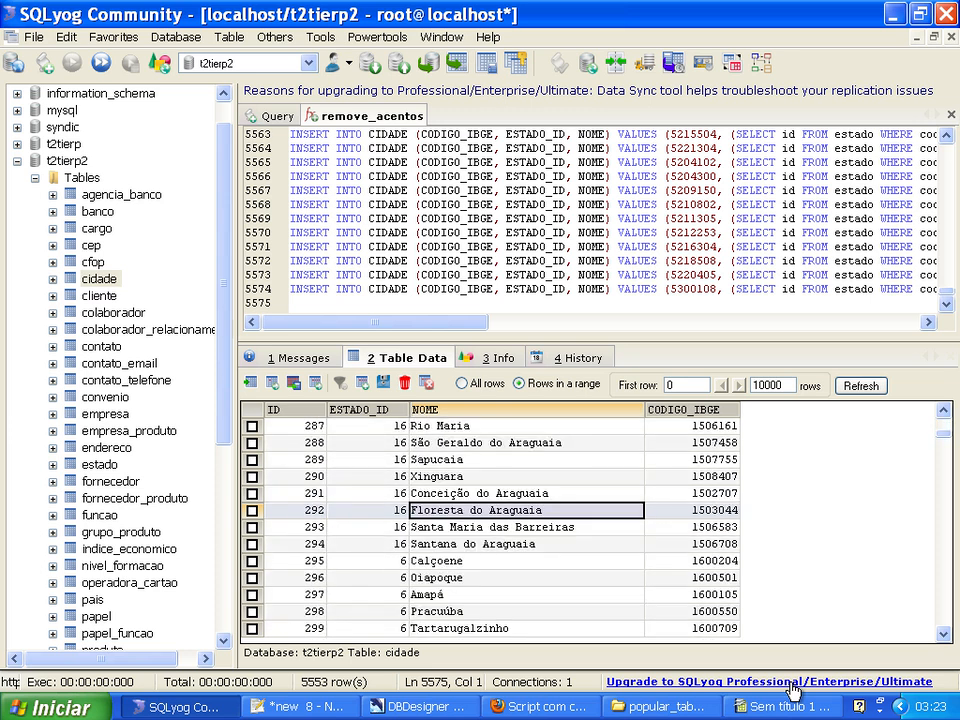
key("Down")
key("Down")
key("Down")
key("Down")
key("Down")
key("Down")
key("Down")
key("Down")
key("Down")
key("Down")
key("Down")
key("Down")
key("Down")
key("Down")
key("Down")
key("Down")
key("Down")
key("Down")
key("Down")
key("Down")
key("Down")
key("Down")
key("Down")
key("Down")
key("Down")
key("Down")
key("Down")
key("Down")
key("Down")
key("Down")
key("Down")
key("Down")
key("Down")
key("Down")
key("Down")
key("Down")
key("Down")
key("Down")
key("Down")
key("Down")
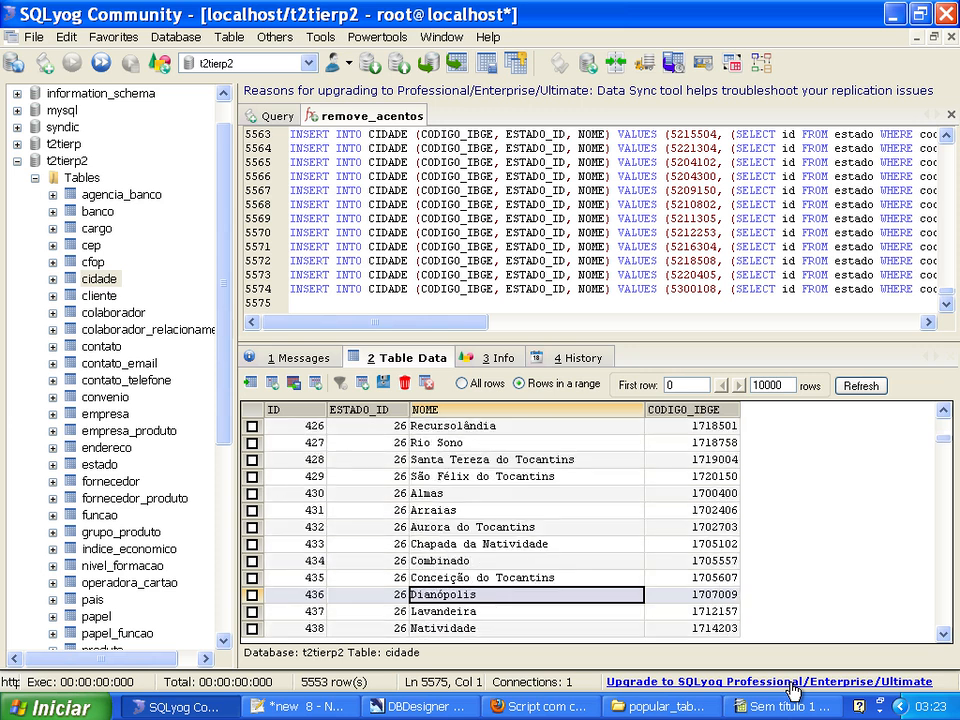
Browse further down the cidade rows to the Maranhão cities, examining their names and ESTADO_ID values.
key("Down")
key("Down")
key("Down")
key("Down")
key("Down")
key("Down")
key("Down")
key("Down")
key("Down")
key("Down")
key("Down")
key("Down")
key("Down")
key("Down")
key("Down")
key("Down")
key("Down")
key("Down")
key("Down")
key("Down")
key("Down")
key("Down")
key("Down")
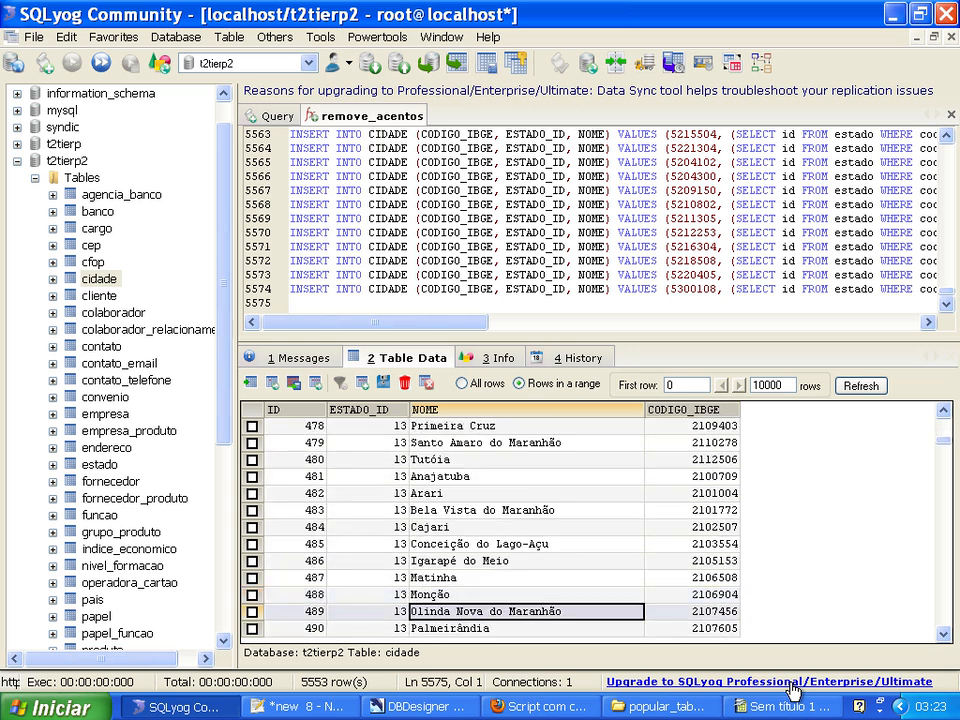
key("Up")
key("Up")
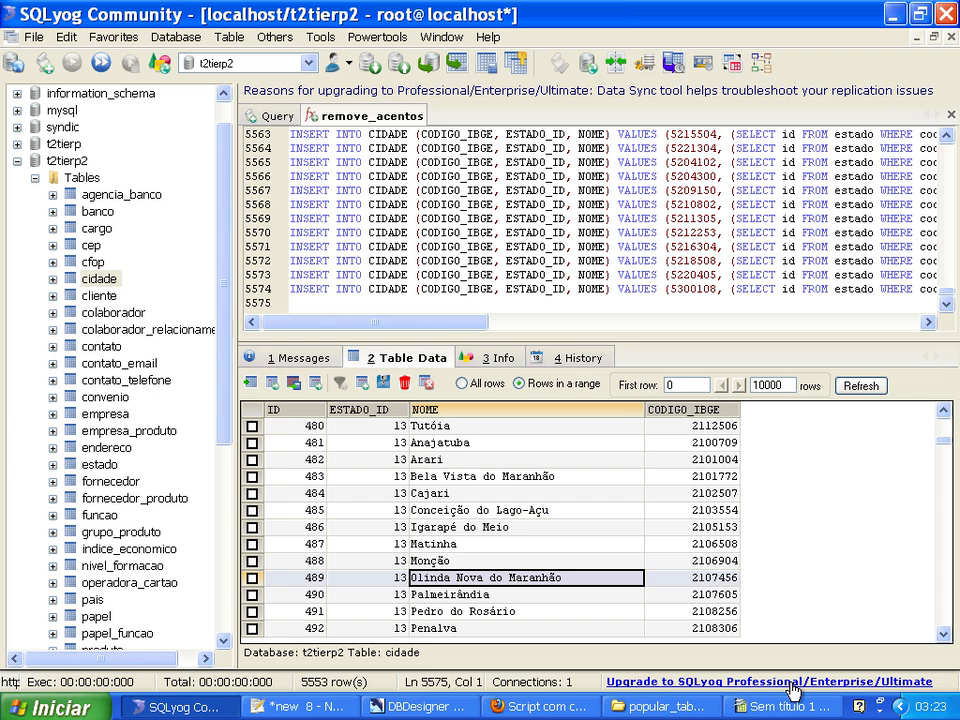
Compare the ESTADO_ID of the city Olinda Nova do Maranhão with the ID of the Maranhão row in the estado table.
left_click(362, 578)
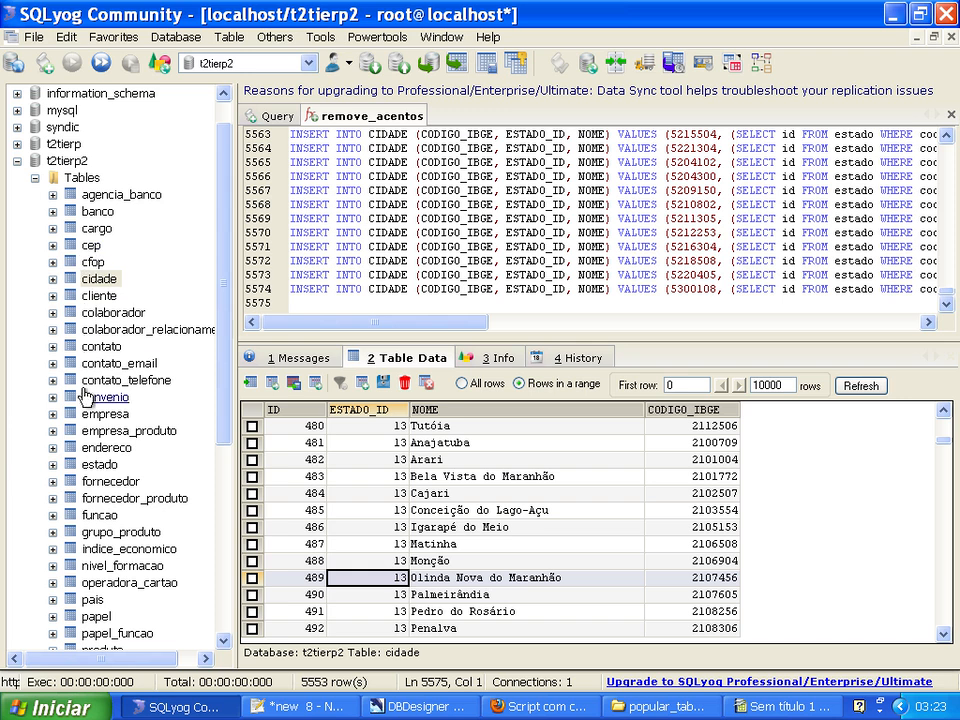
left_click(98, 463)
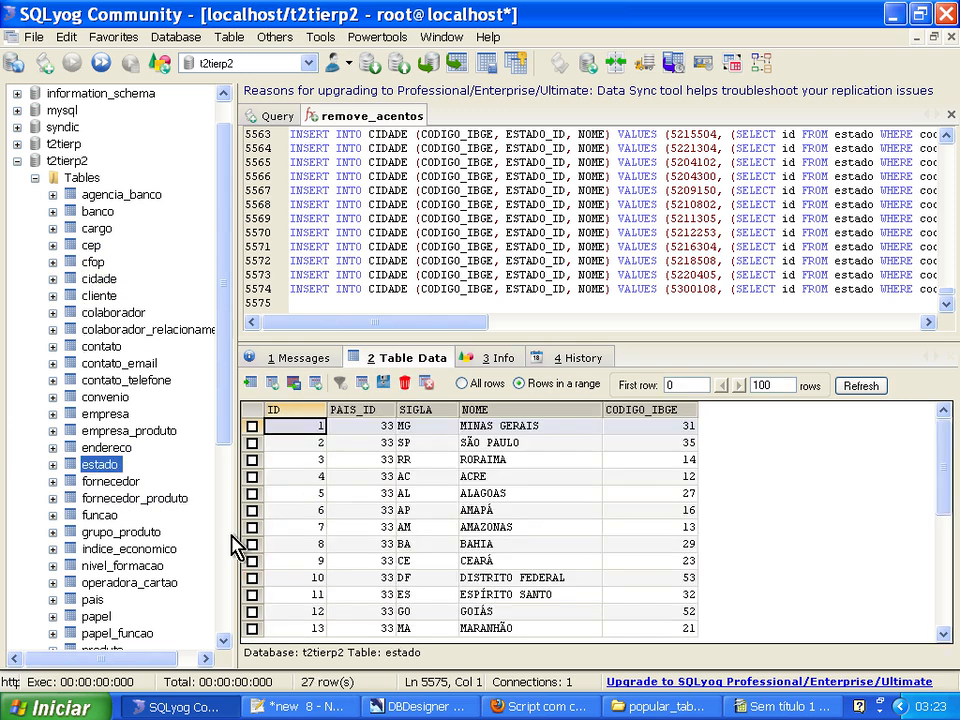
left_click(320, 628)
key("Right")
key("Right")
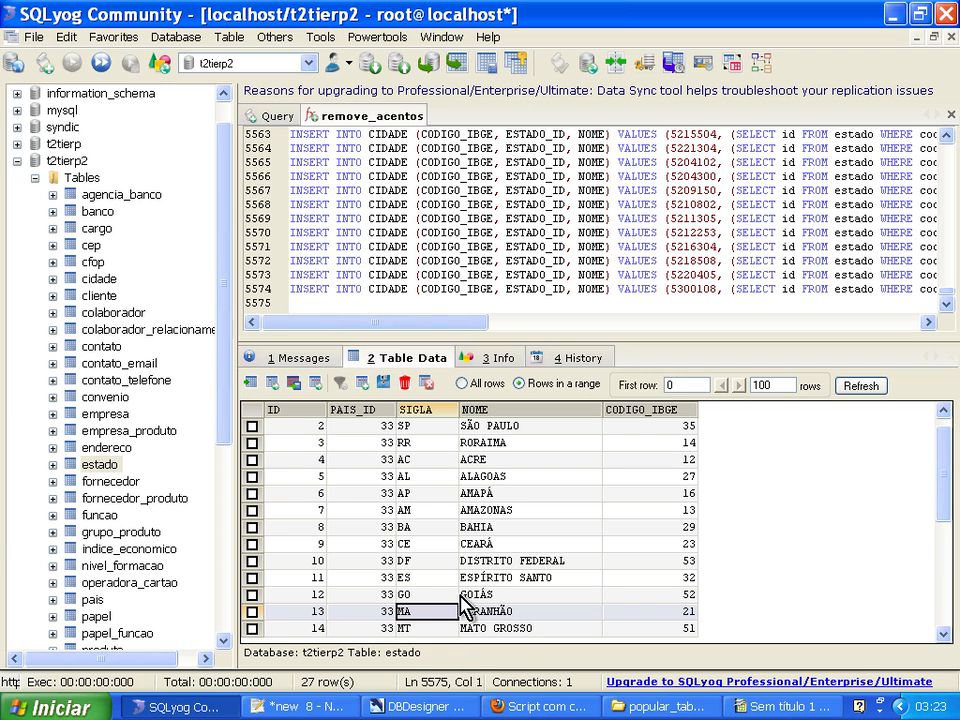
Clear all the cidade INSERT statements from the remove_acentos query editor.
left_click(579, 274)
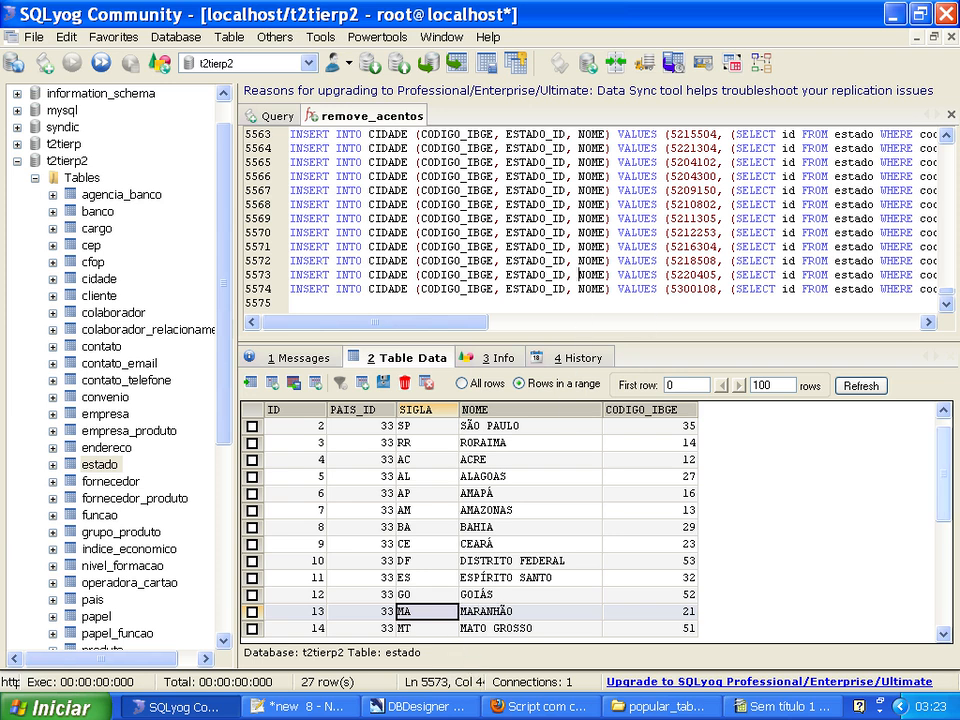
key("ctrl+a")
key("Delete")
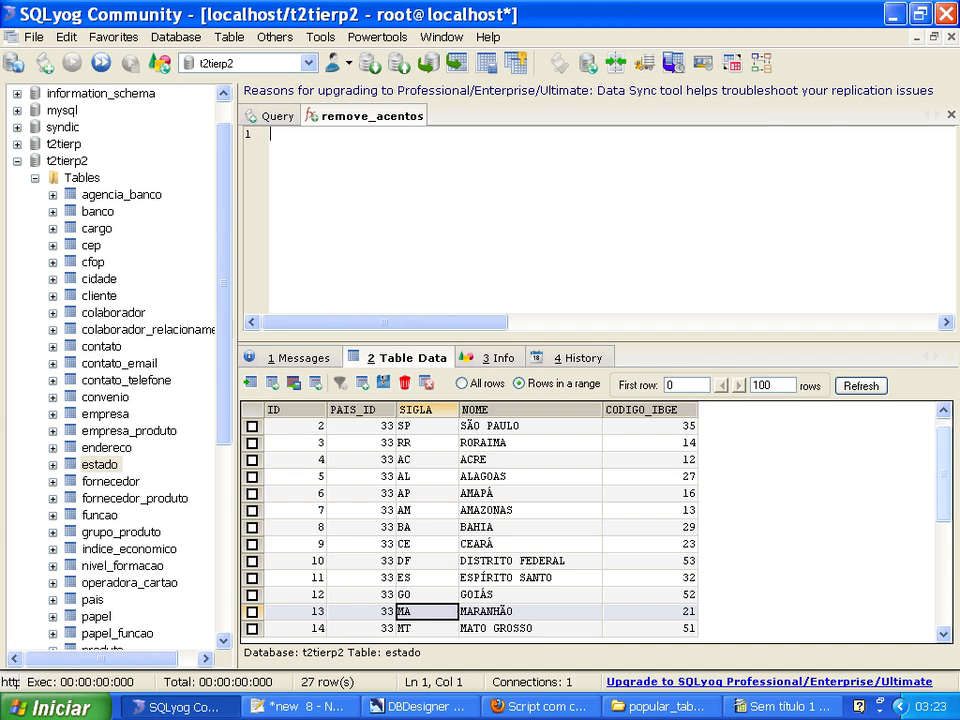
Switch to the DBDesigner model and examine the CEP table and its relationship to CIDADE.
left_click(443, 707)
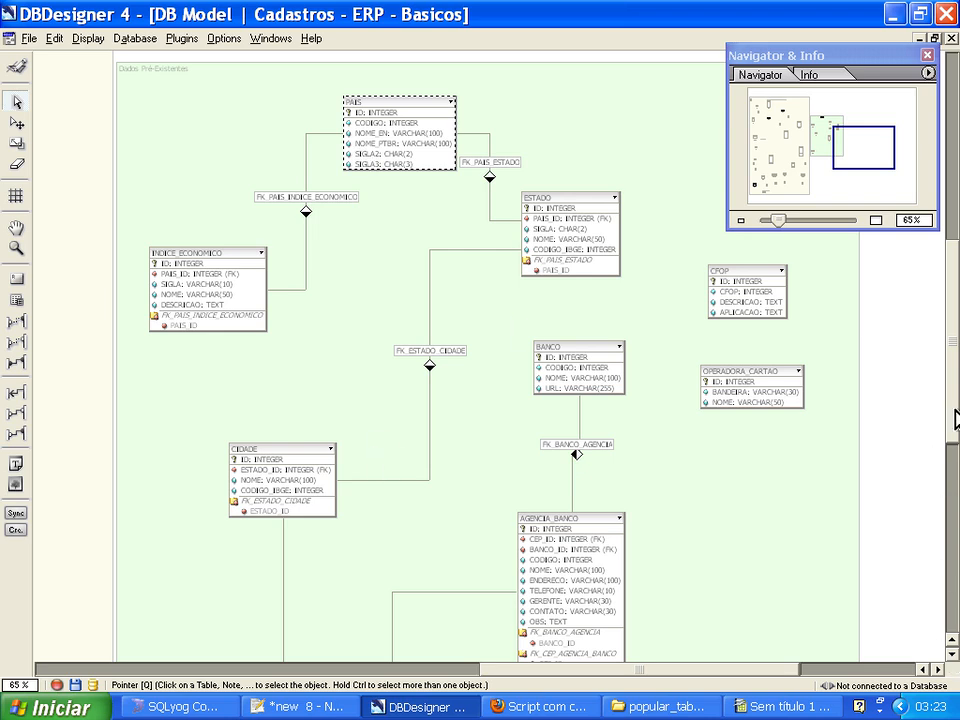
scroll(955, 418, "down", 8)
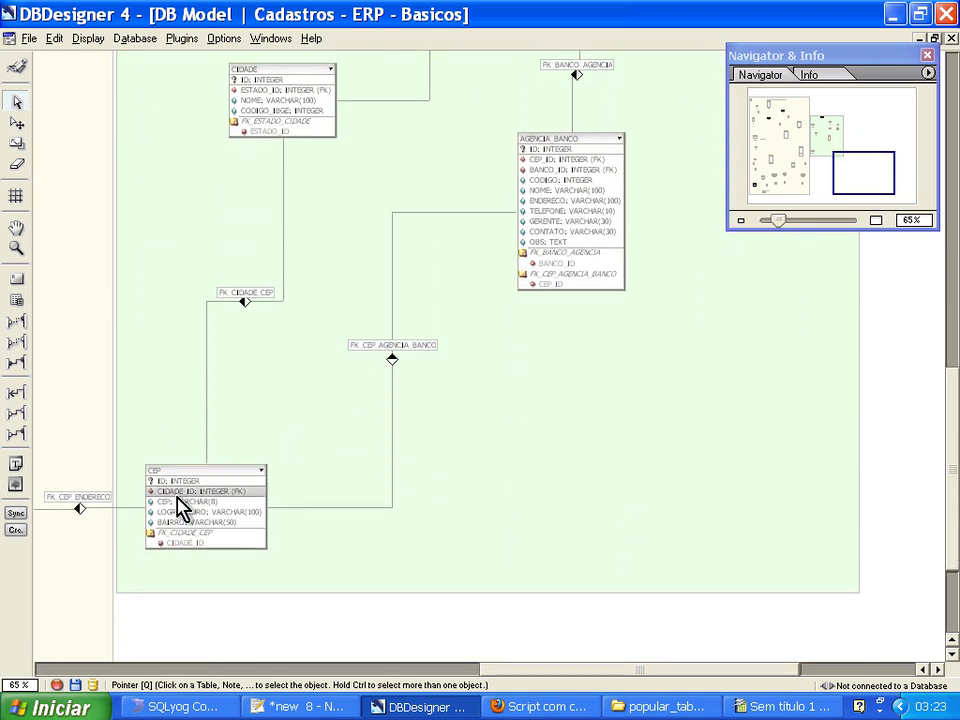